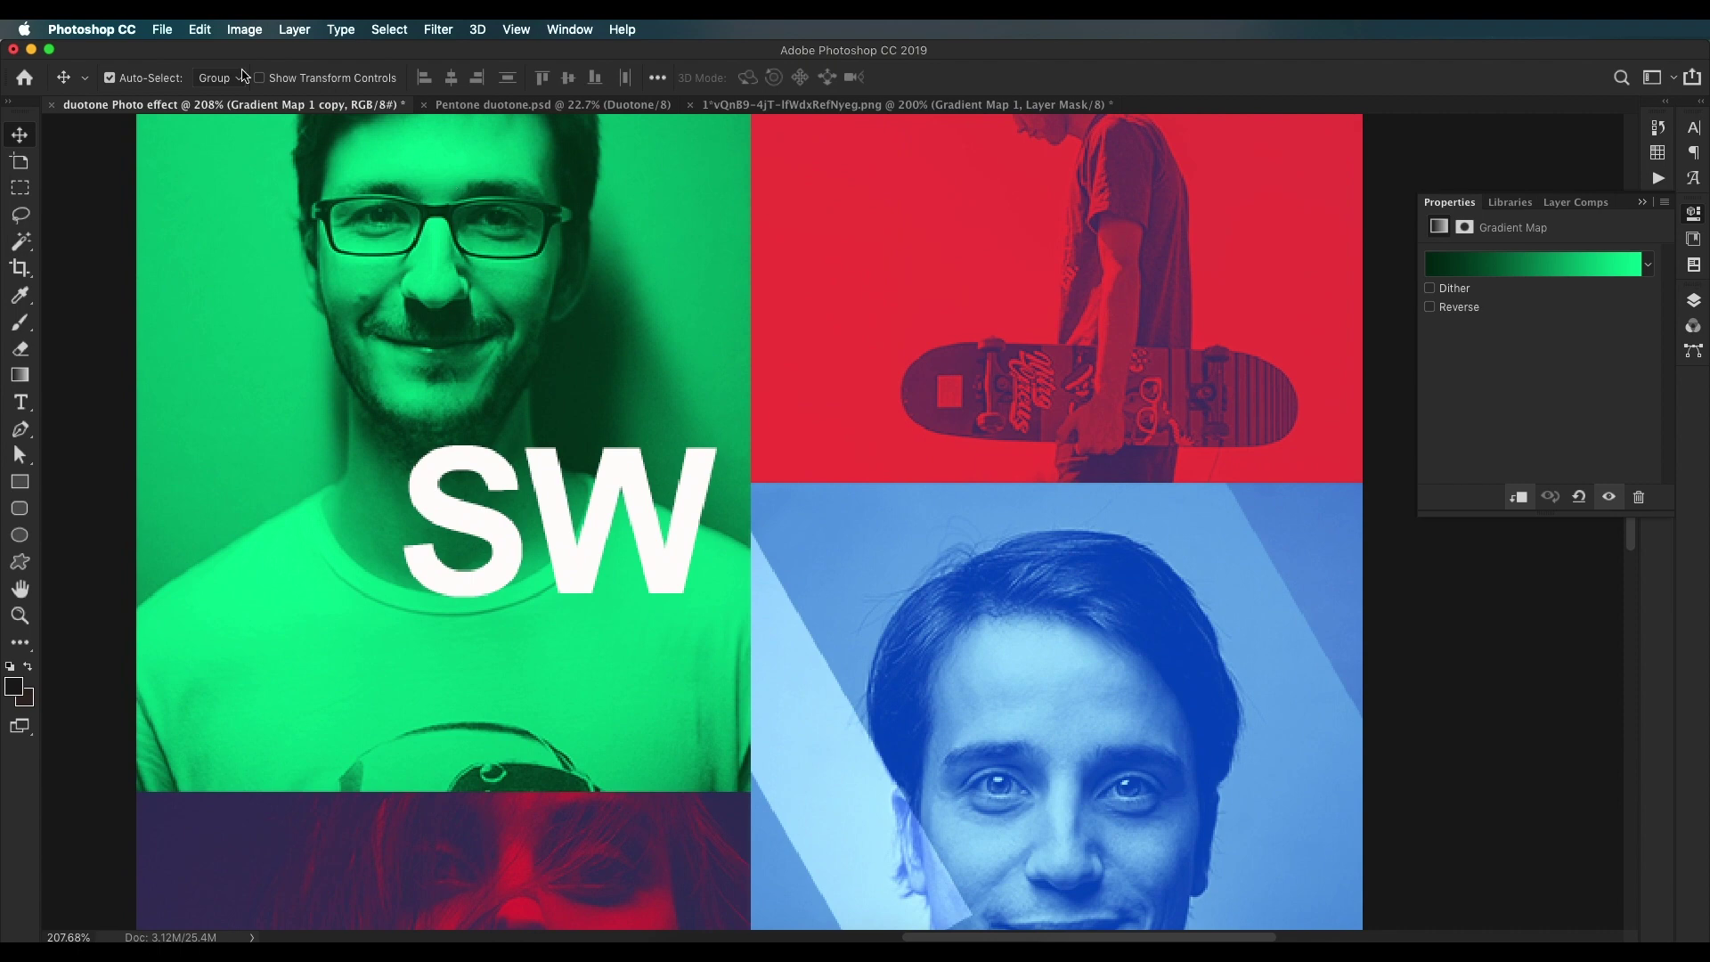
Step: Create a 1500 x 900 px RGB document at 144 pixels/inch and fill its background with the near-black foreground colour
click(169, 30)
click(174, 50)
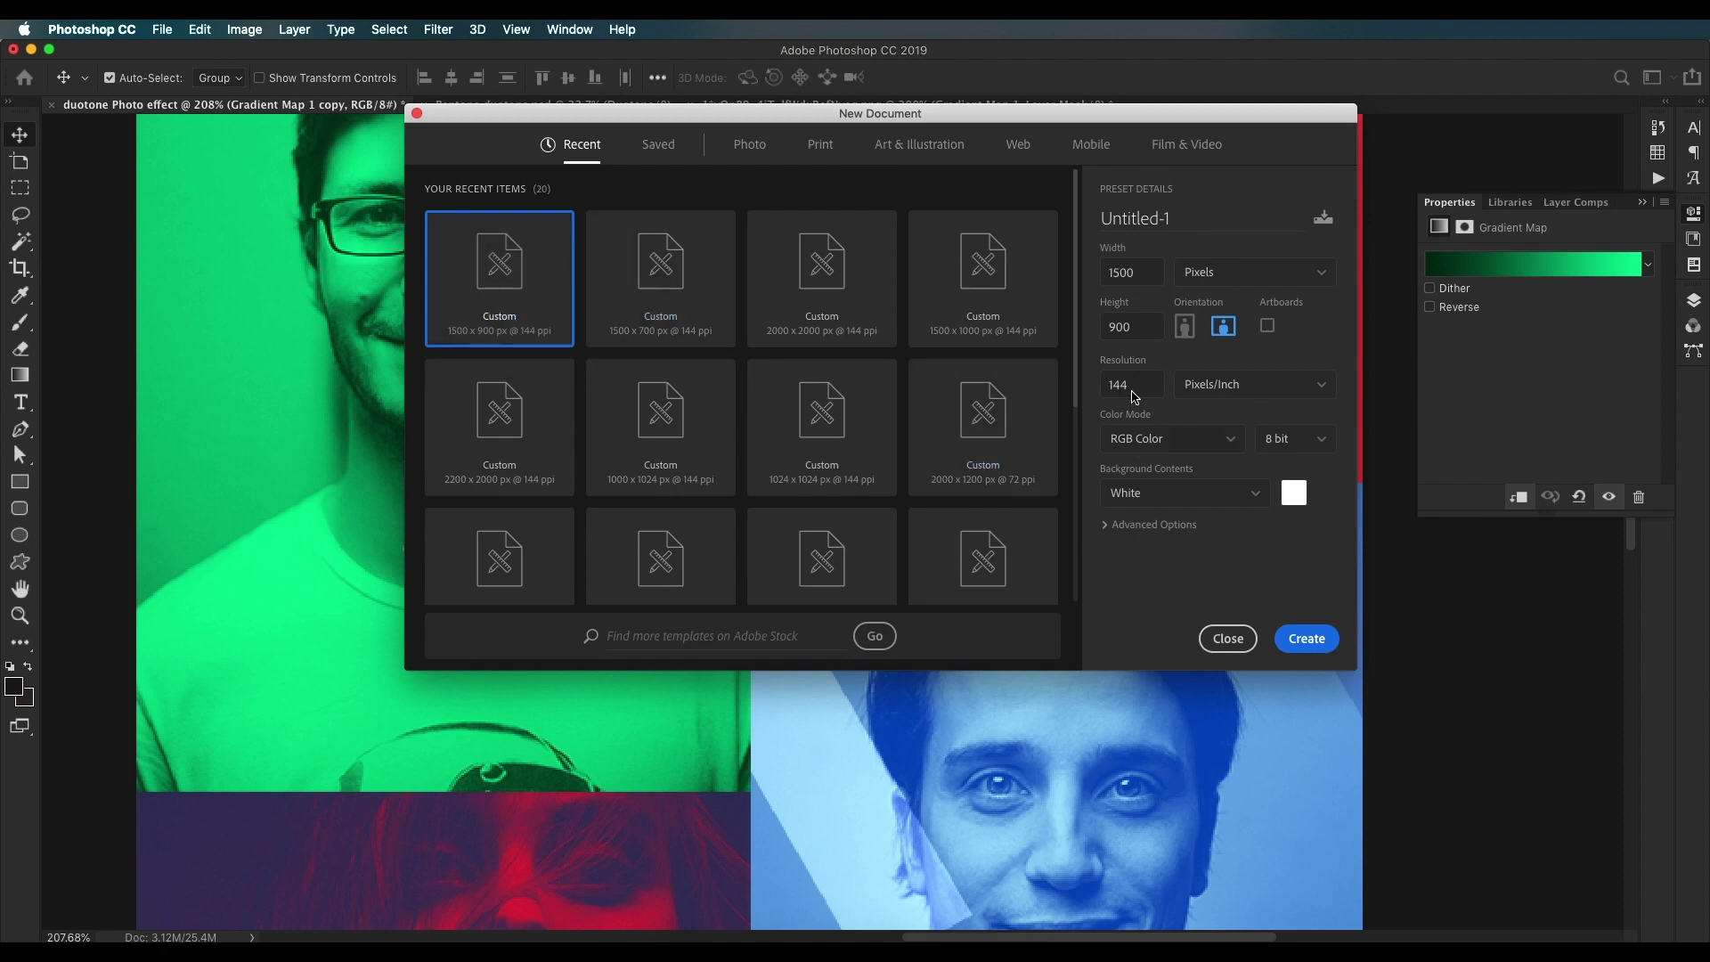
click(1169, 446)
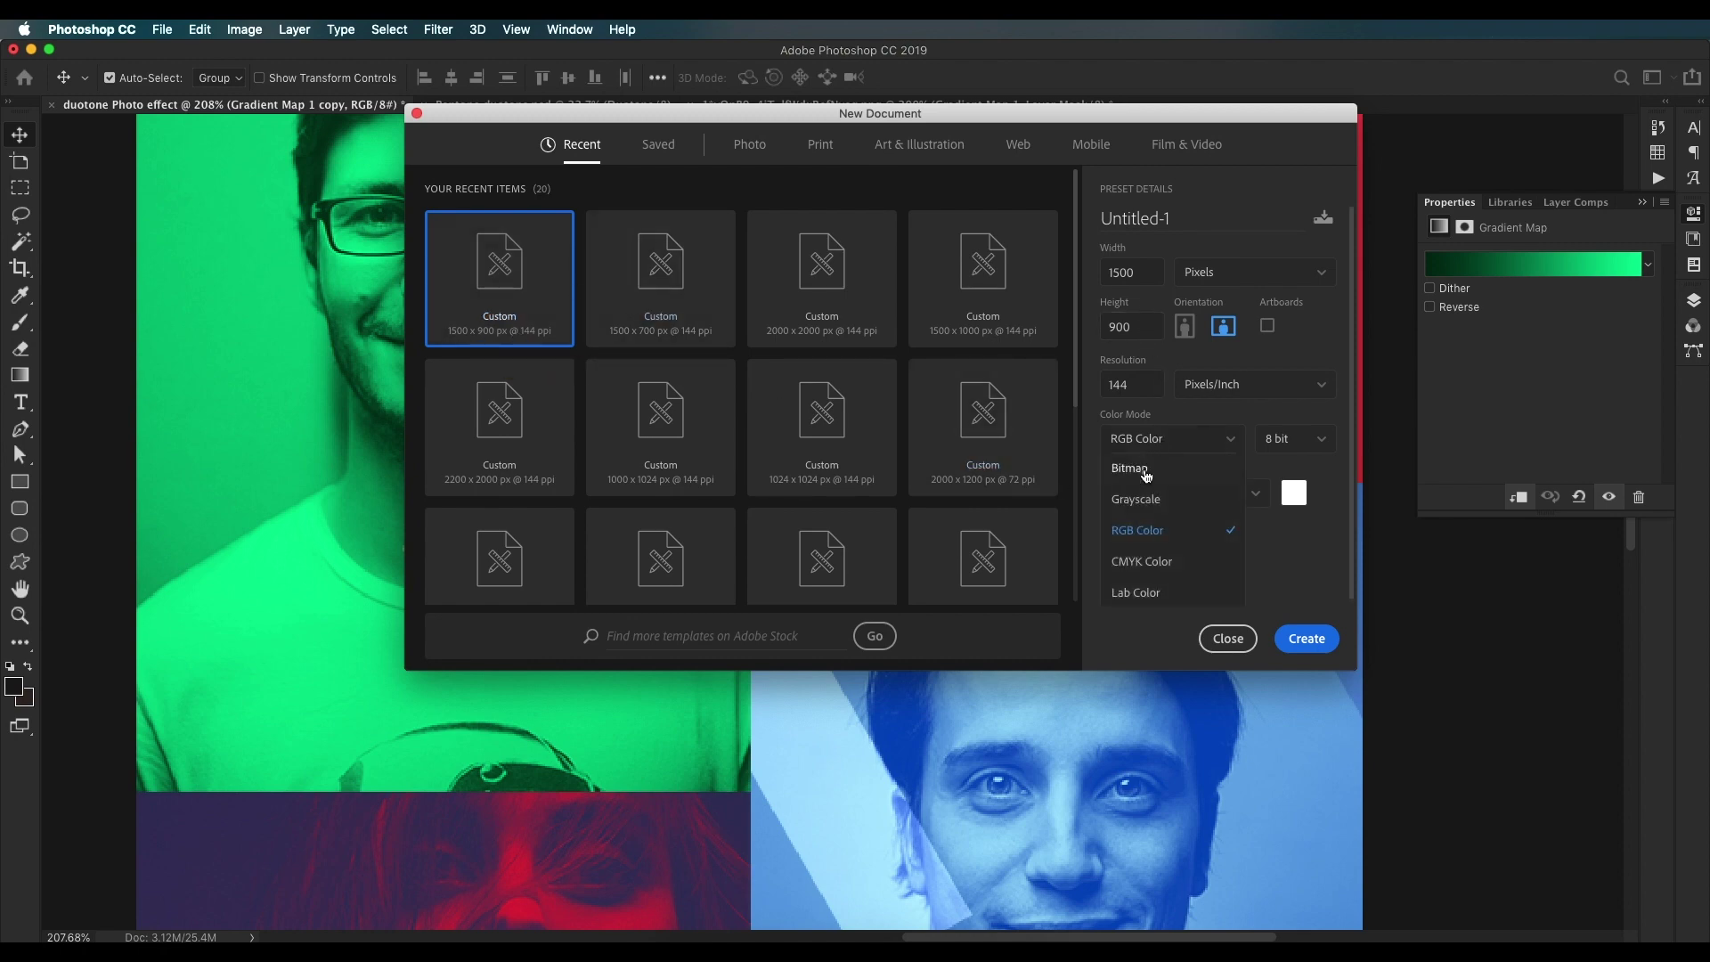
click(1306, 637)
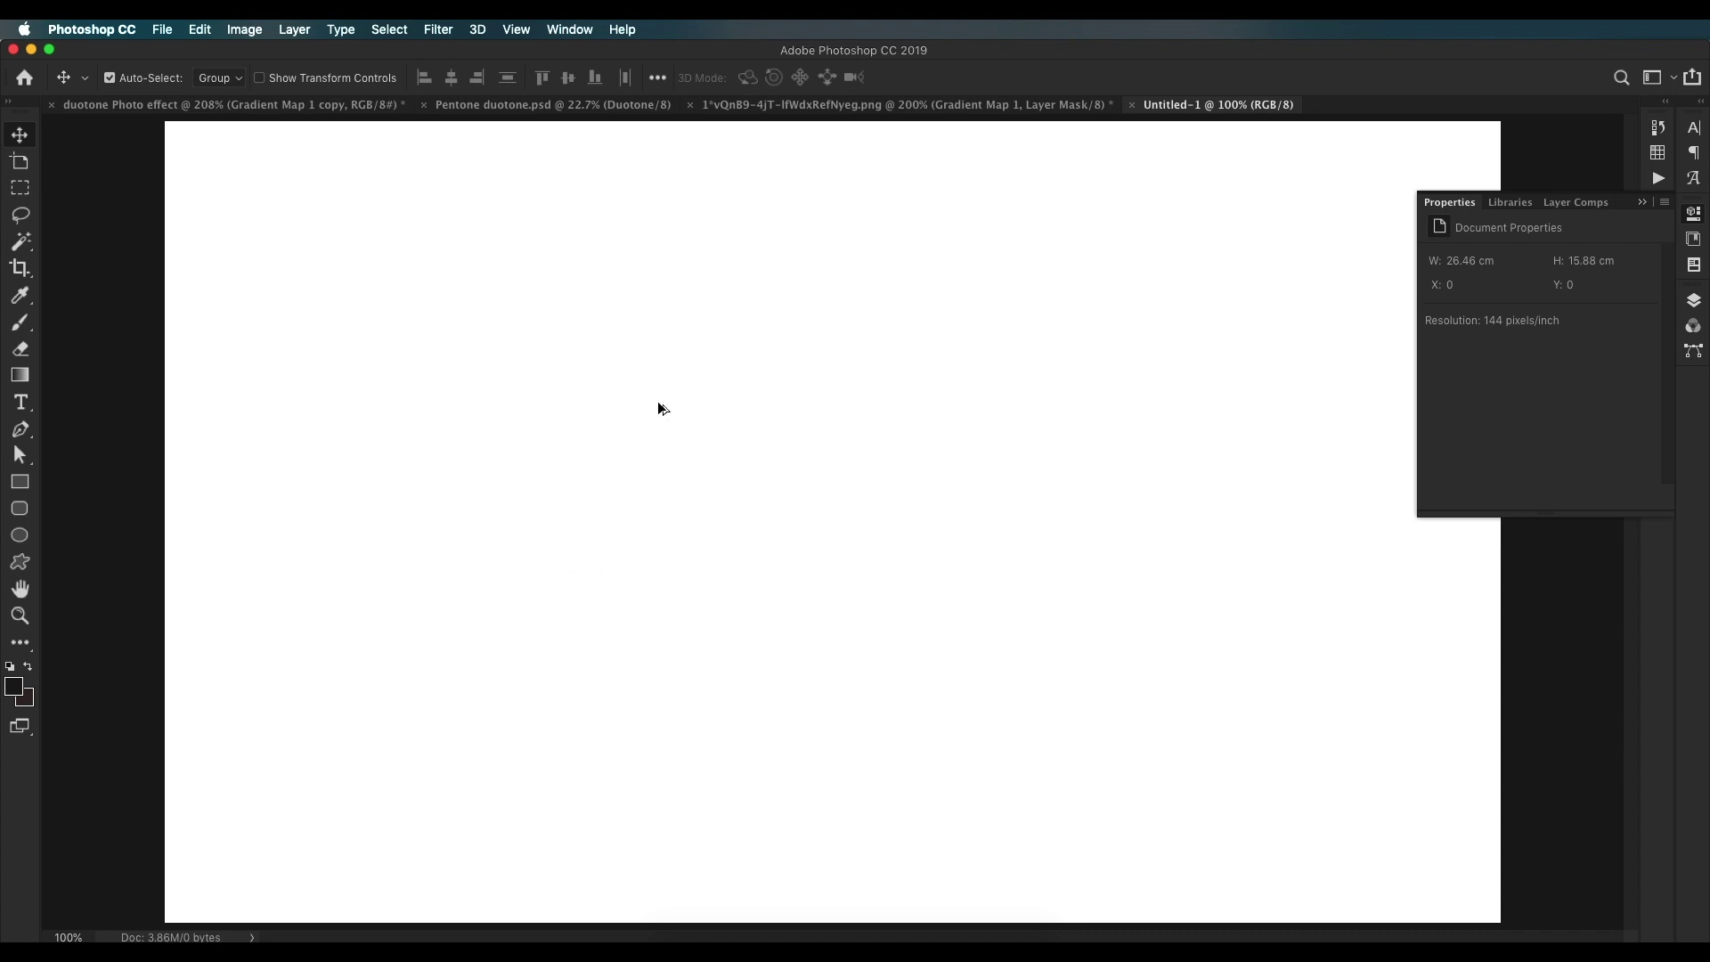
key(alt+BackSpace)
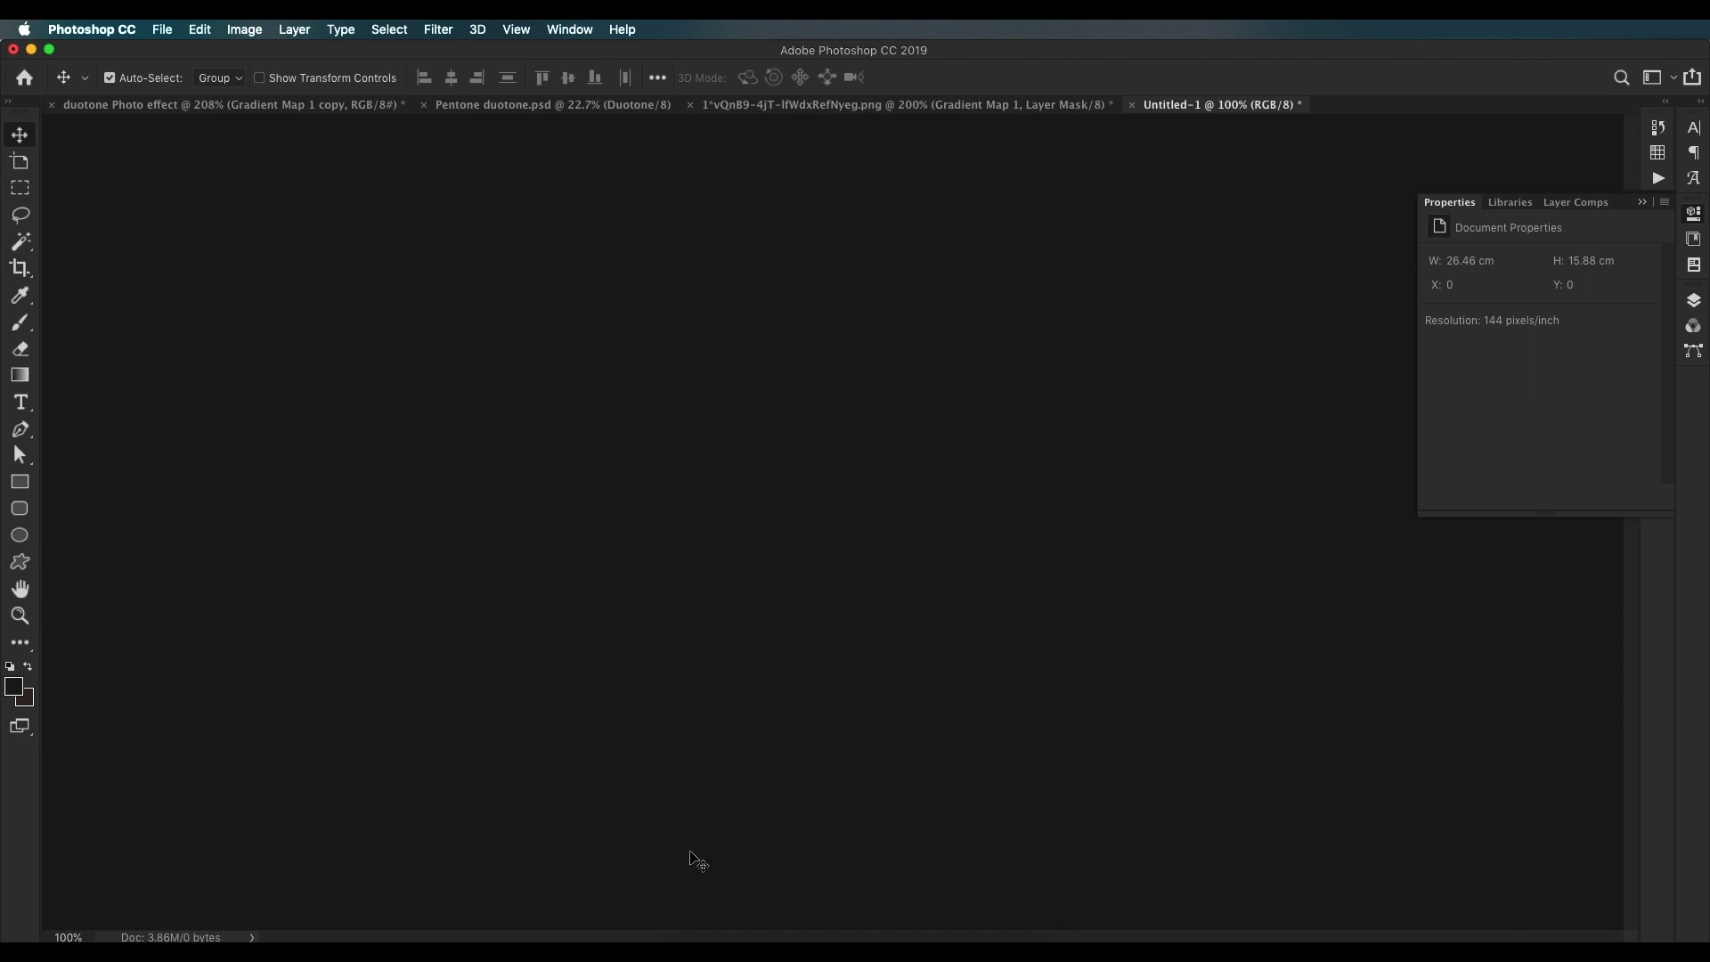
Step: Place the portrait of the dark-haired man in the grey sweater from the Finder Images folder at the centre of the canvas
click(686, 927)
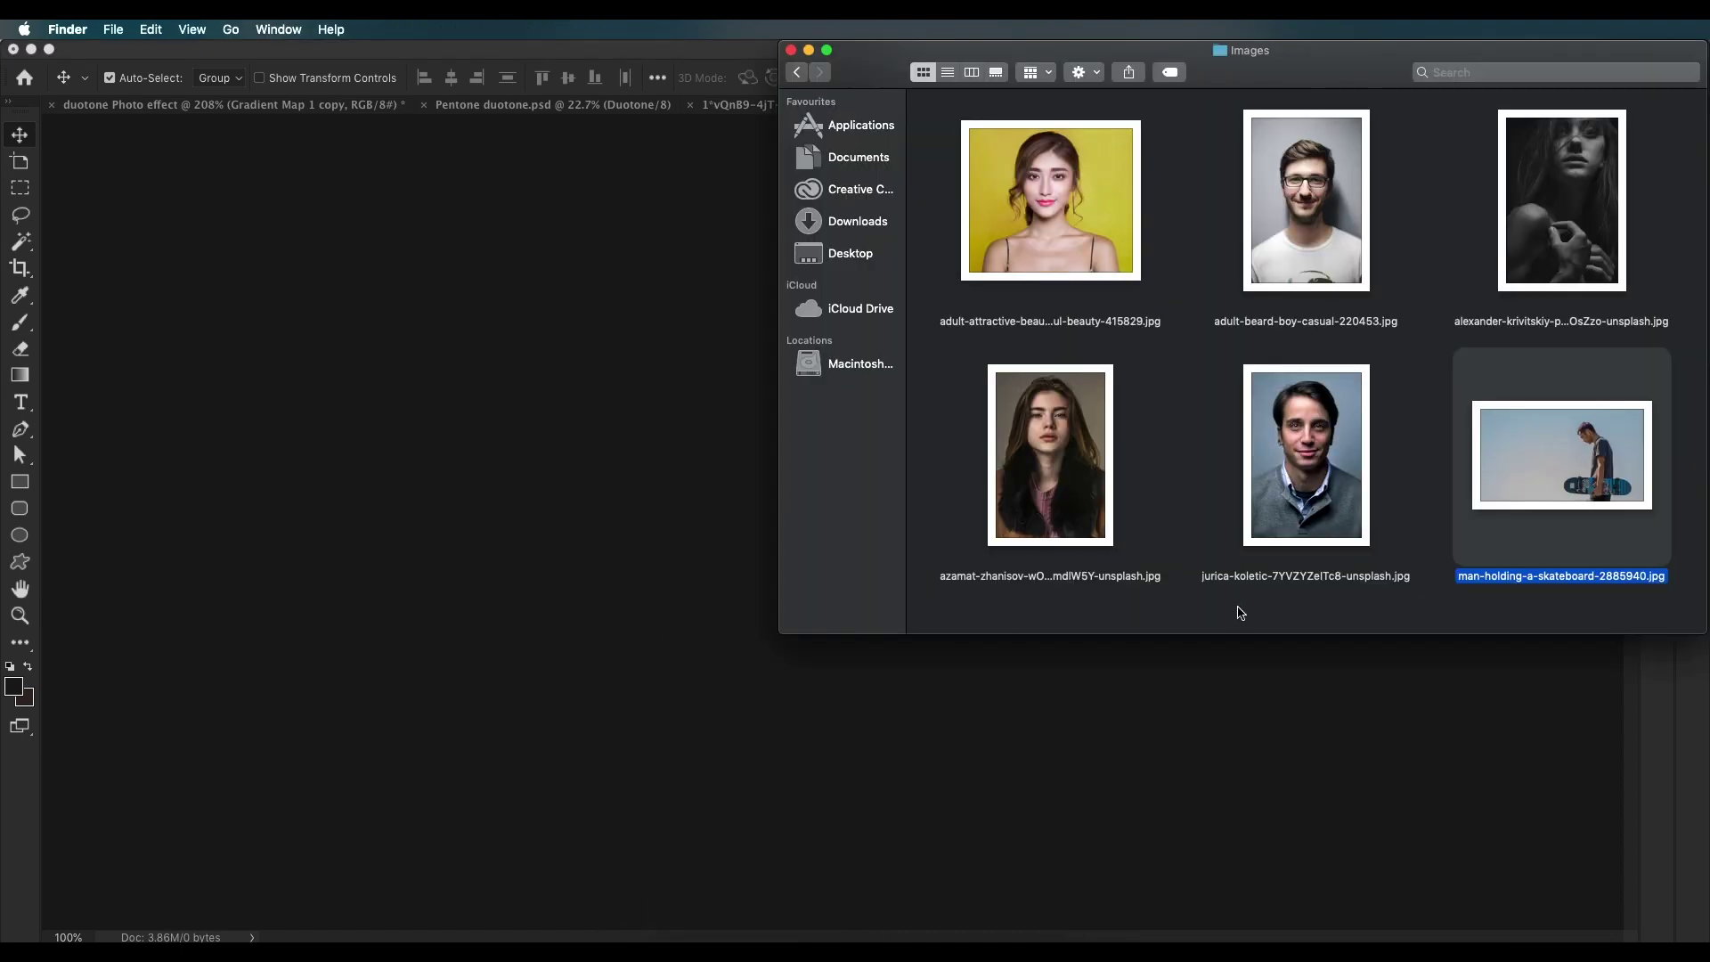
click(1296, 503)
drag(1306, 457, 811, 636)
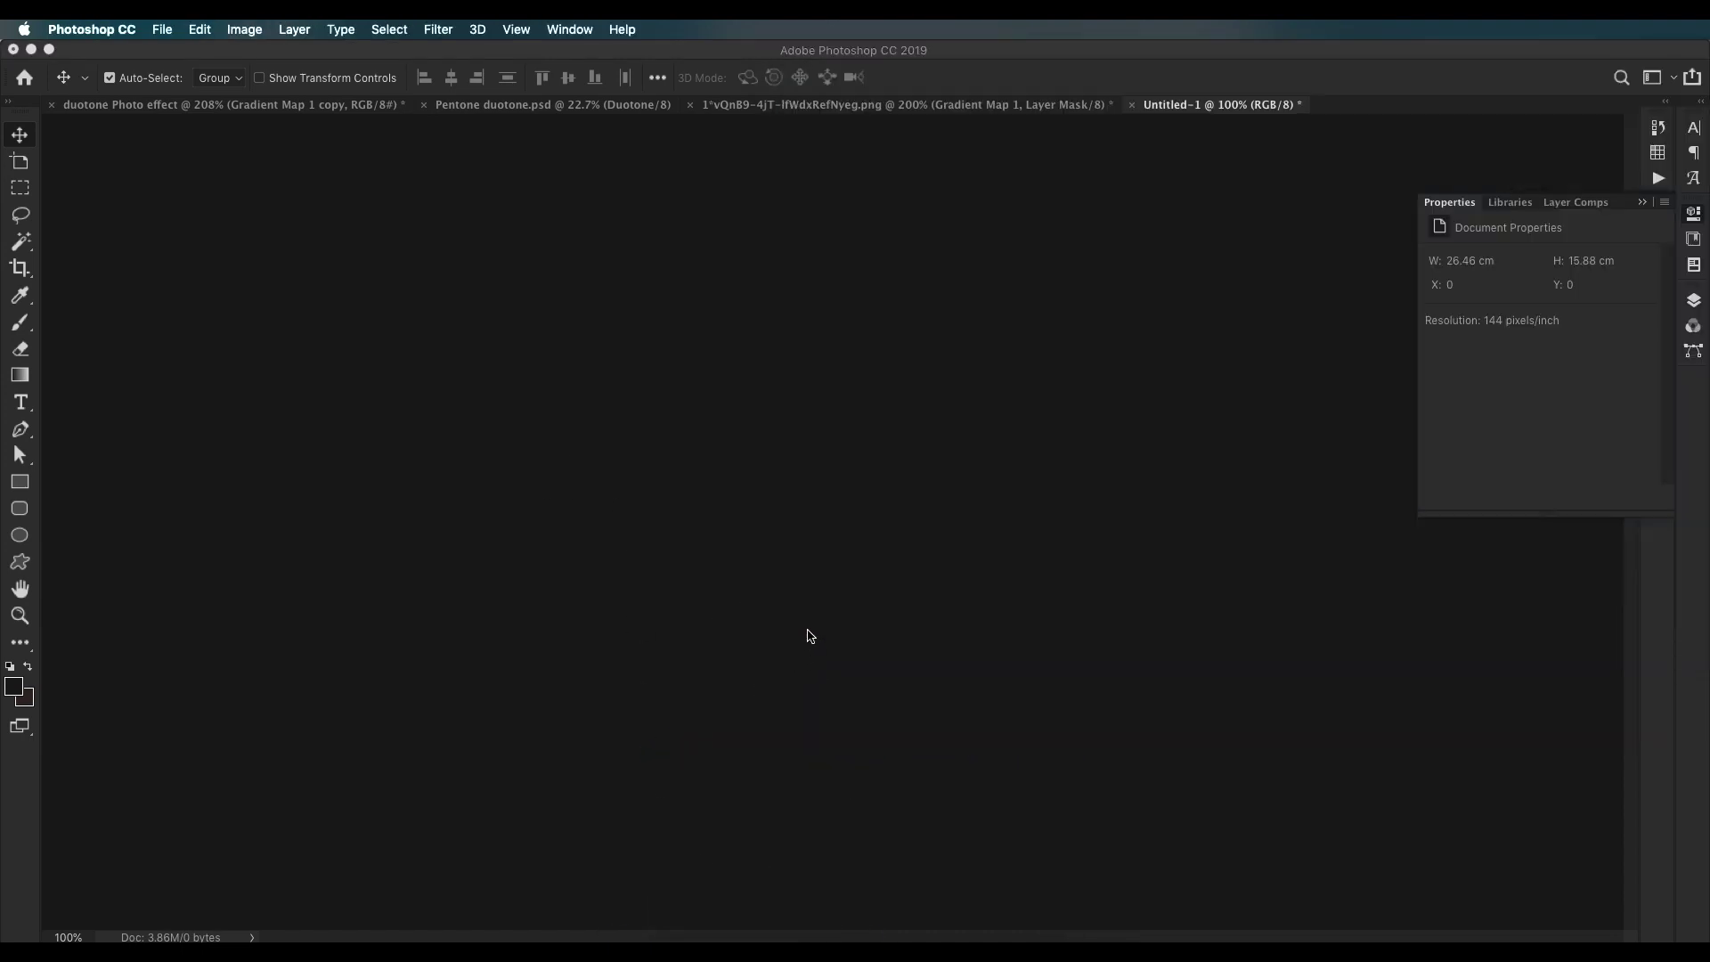
key(super+minus)
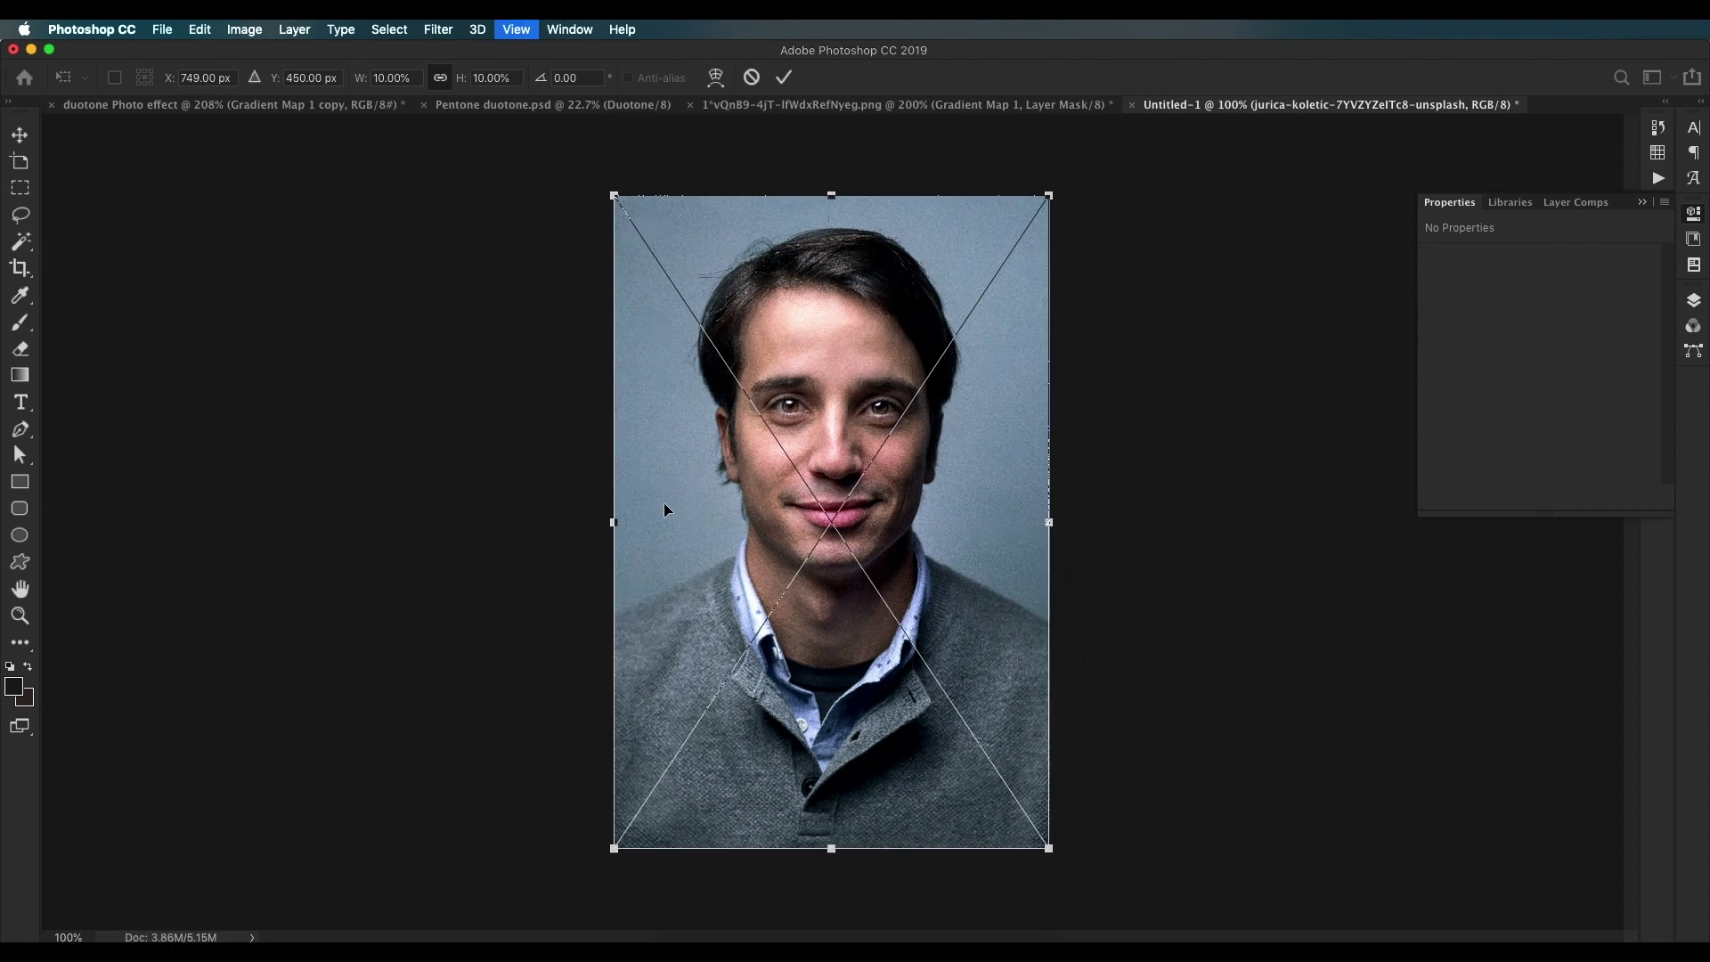
key(super+minus)
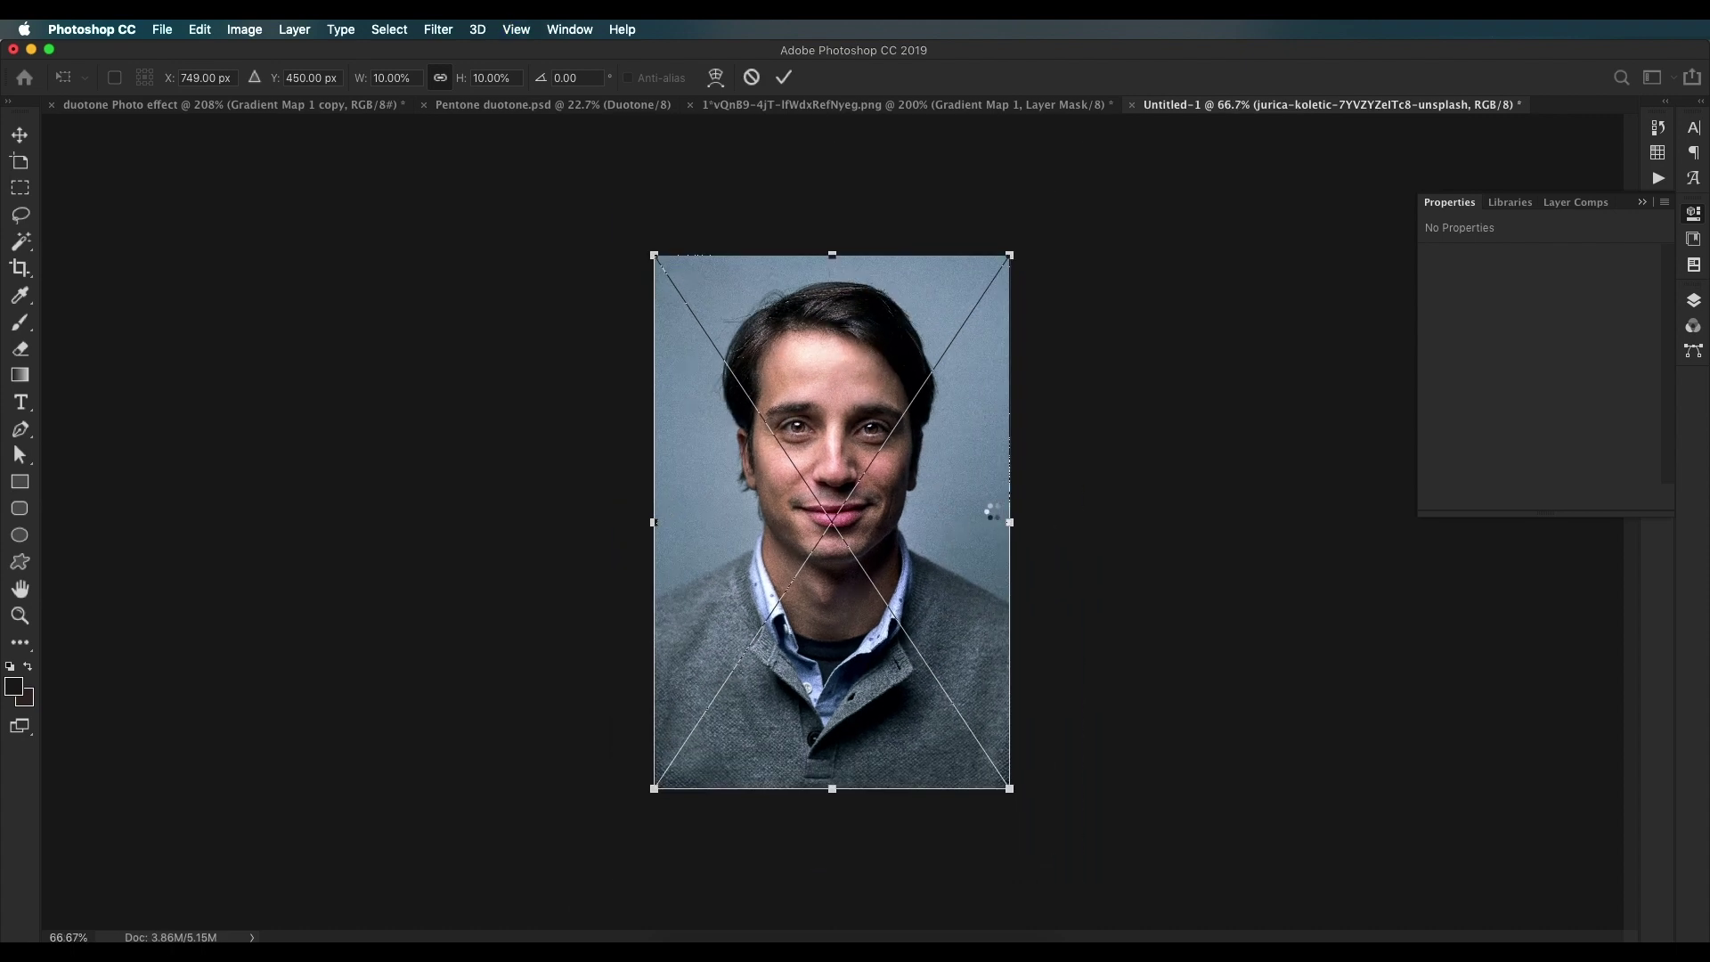
key(Return)
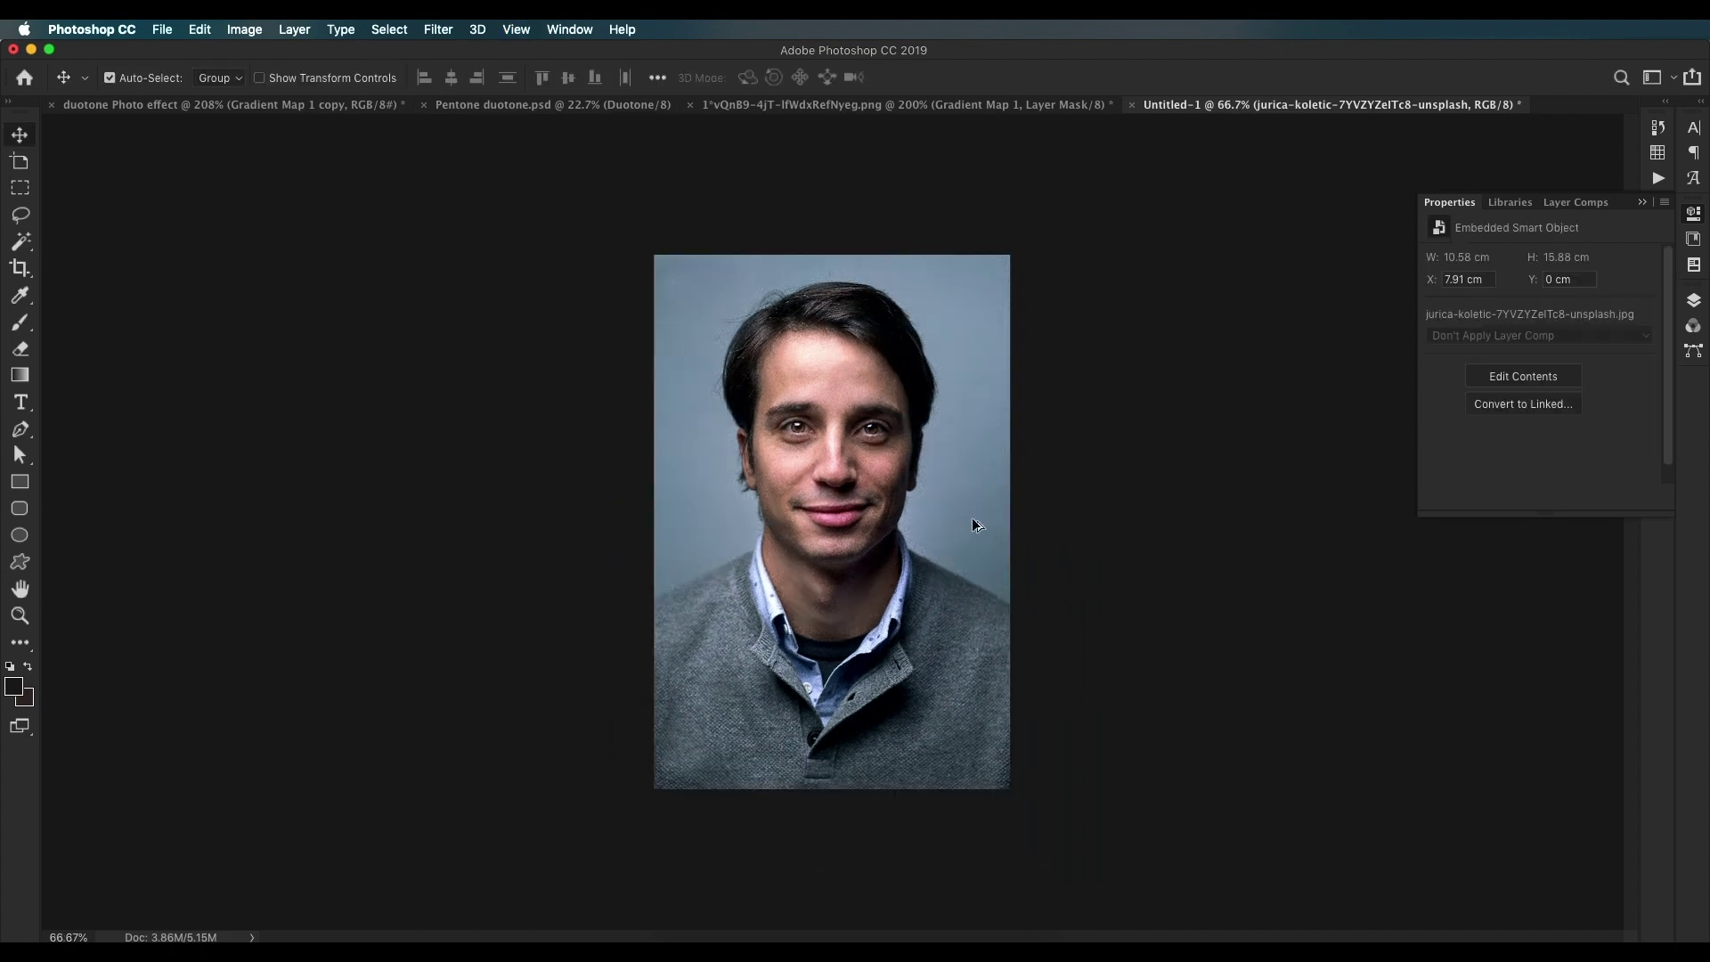
Step: Add a Gradient Map adjustment with the Violet, Orange preset above the portrait and clip it to the portrait layer
click(1696, 305)
click(1543, 918)
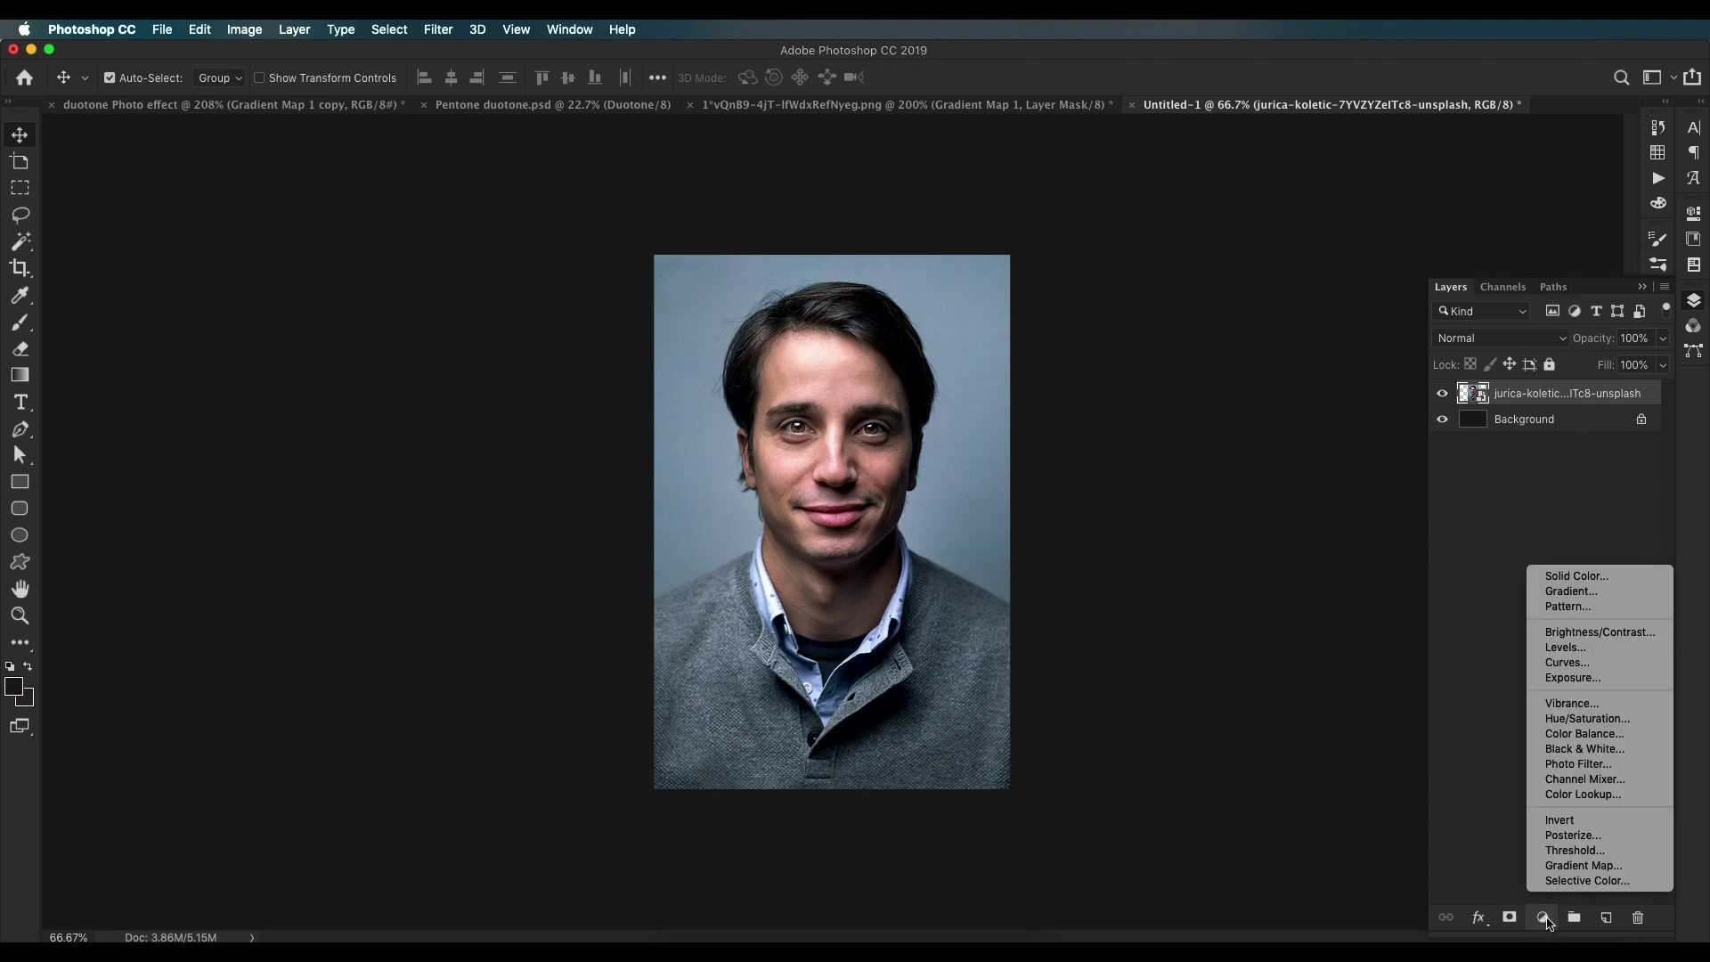
click(1578, 866)
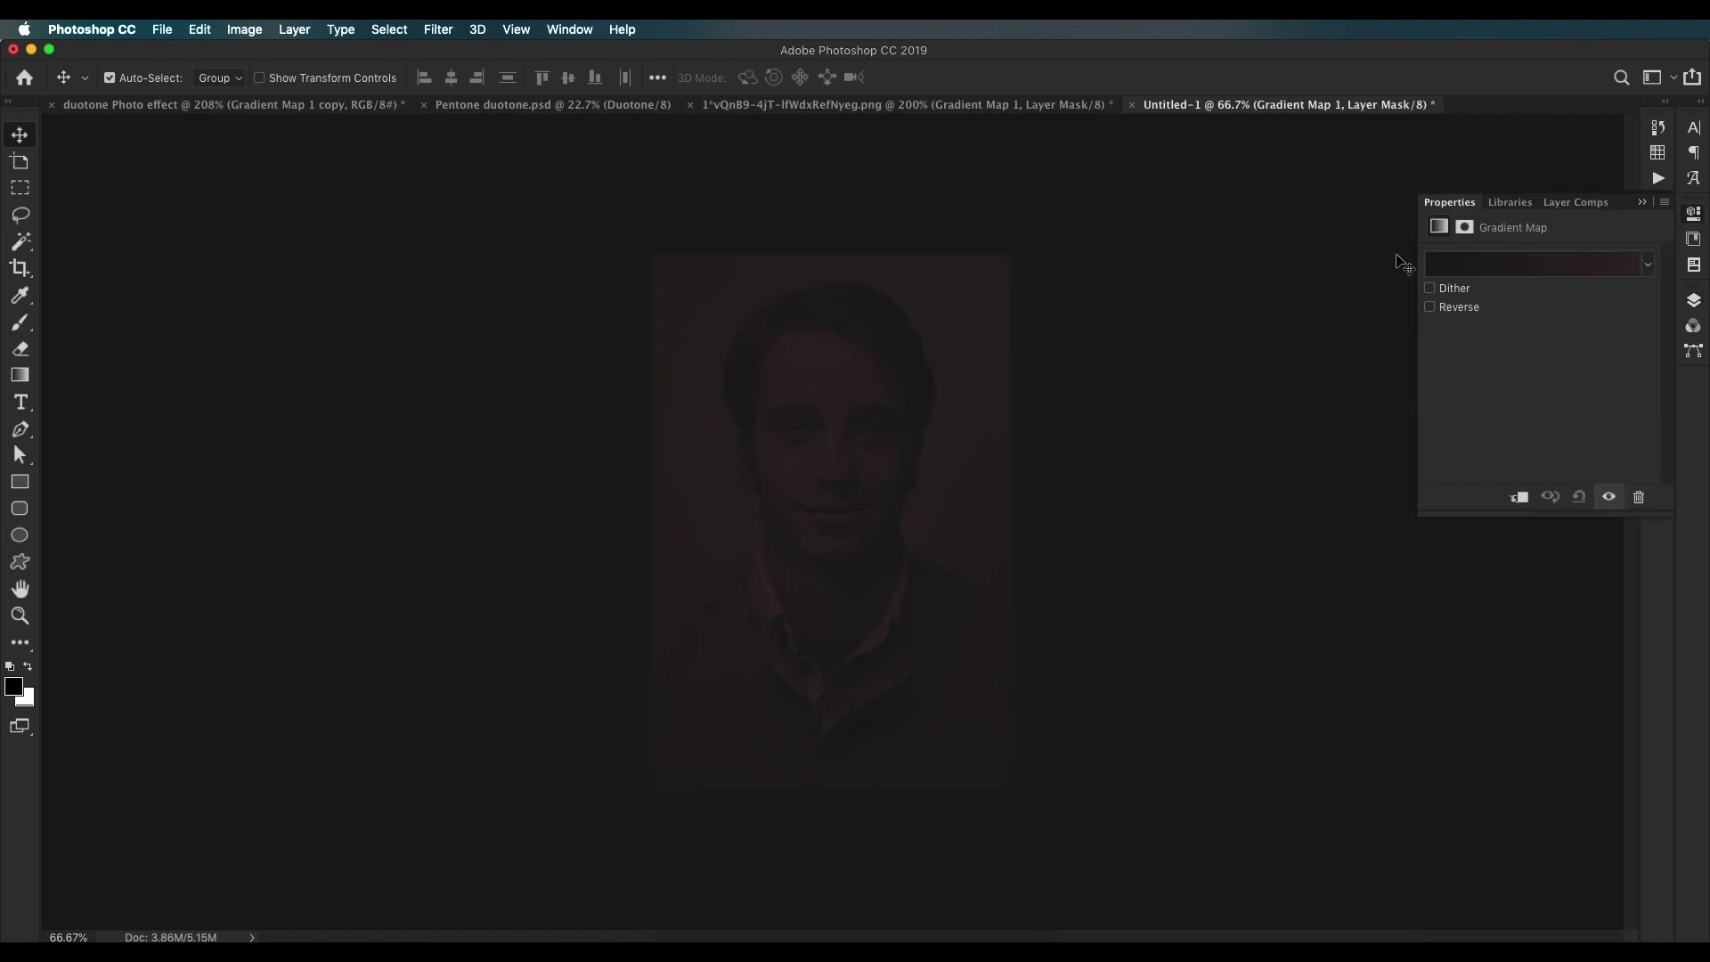
click(1468, 272)
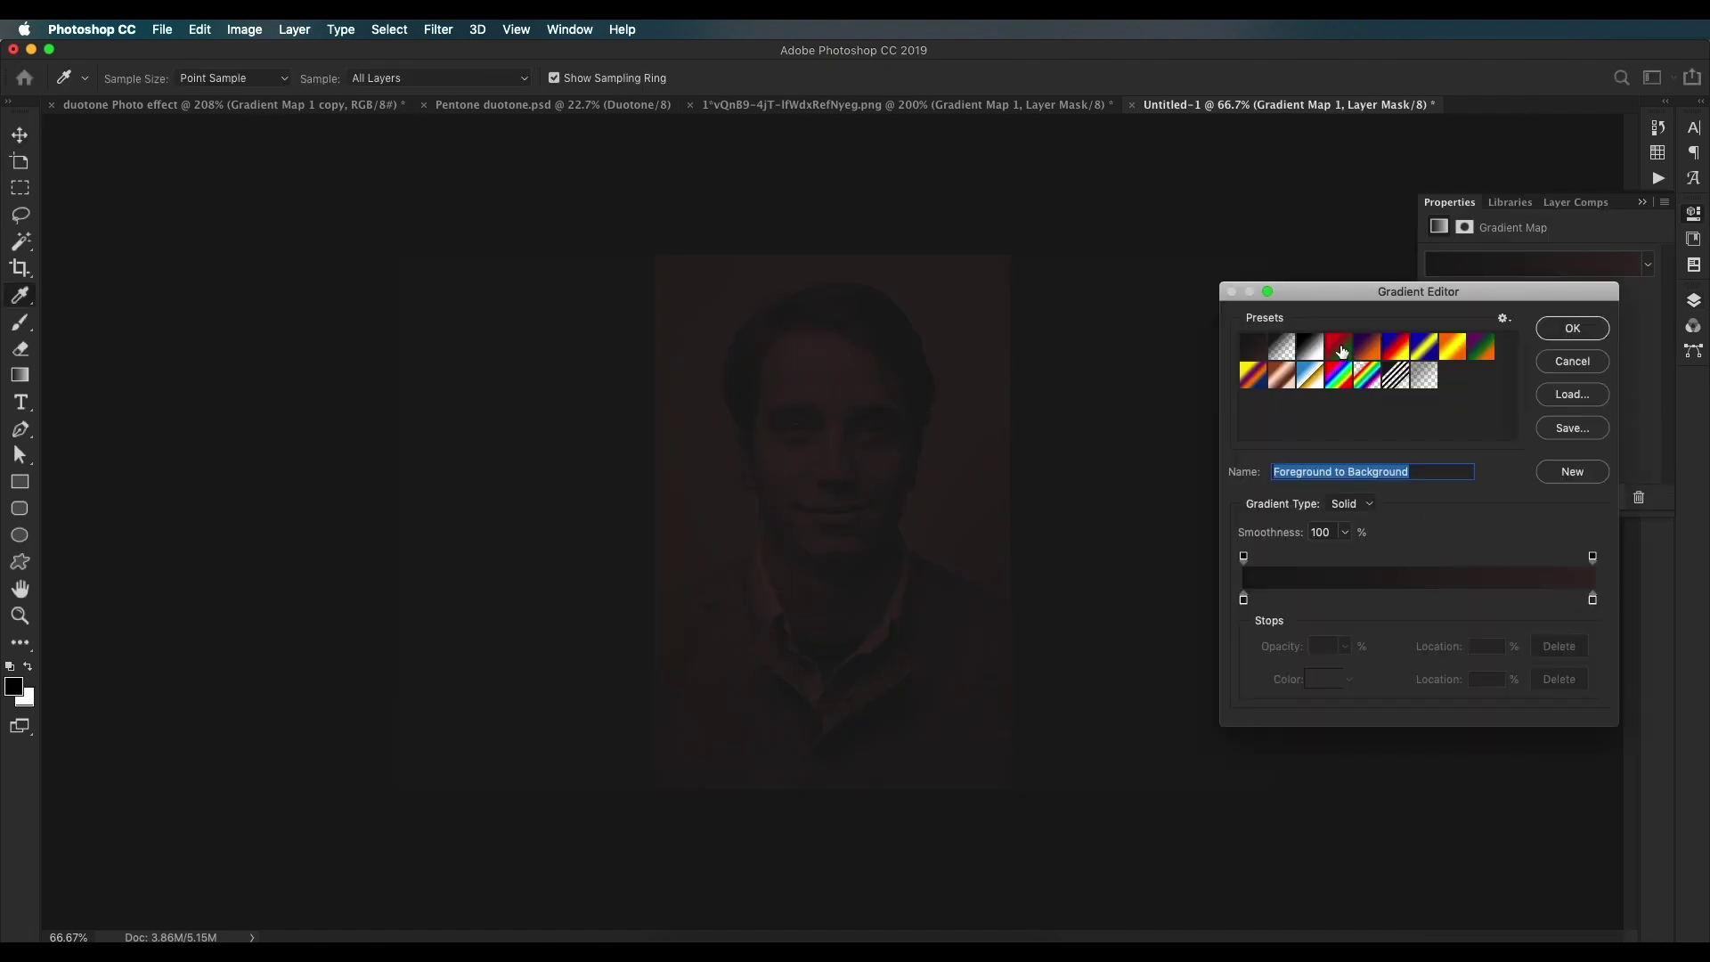
click(1371, 349)
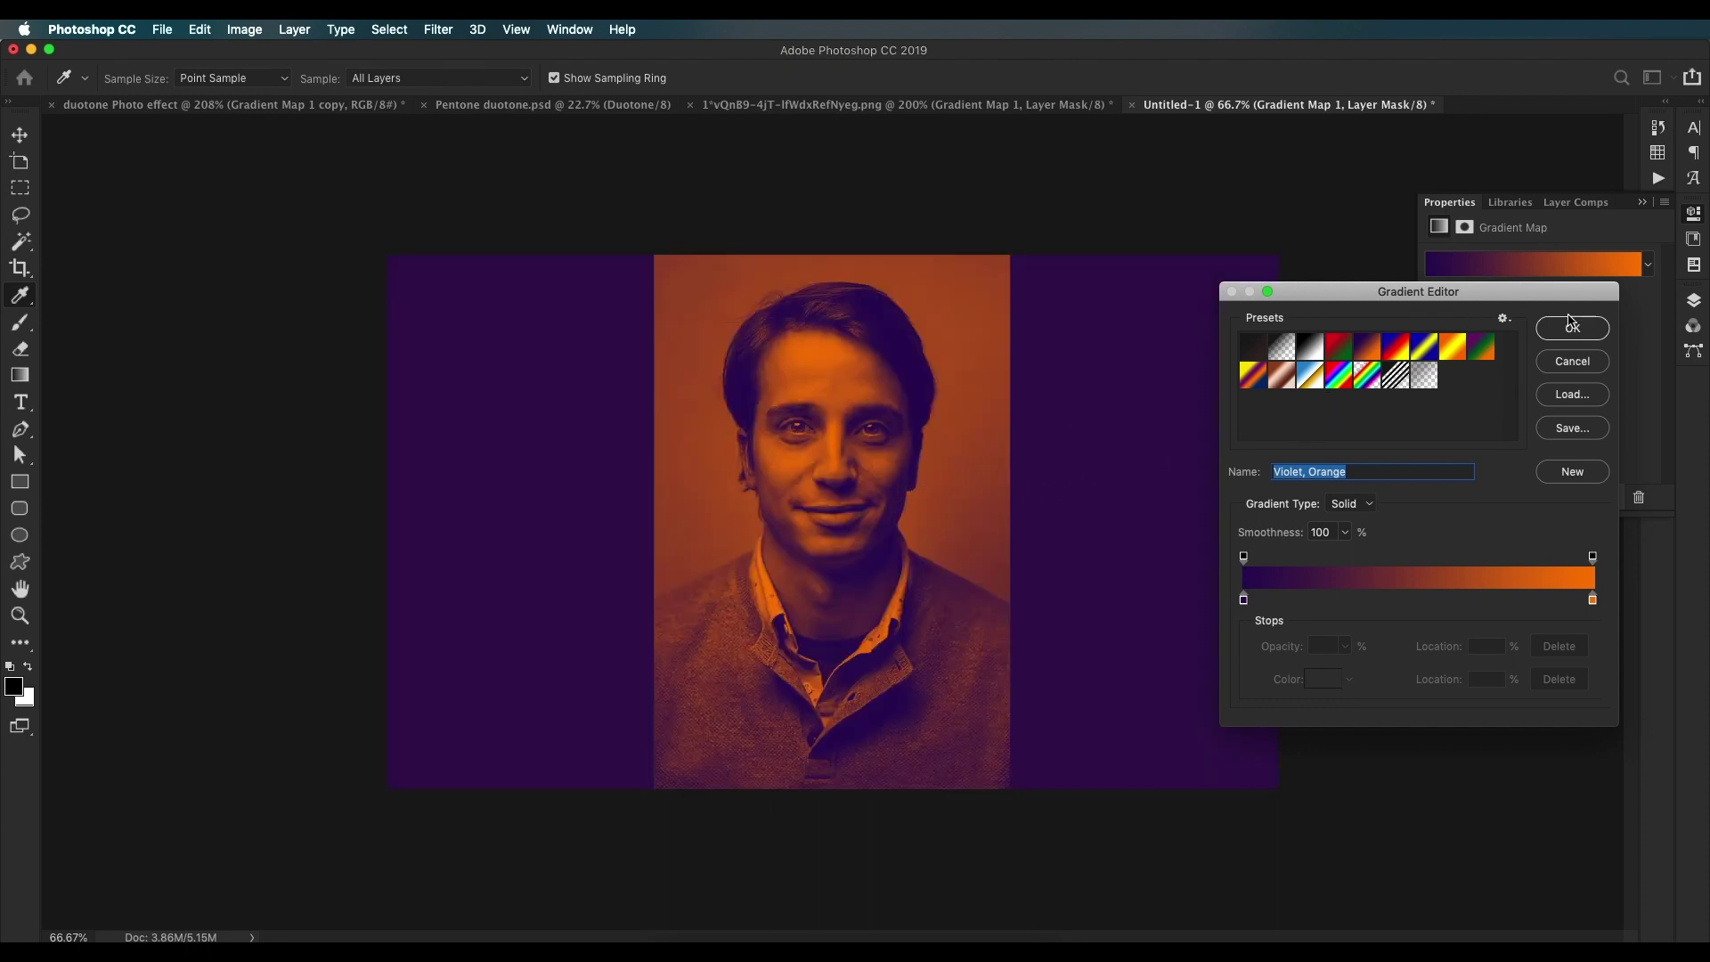
click(1573, 328)
click(1694, 303)
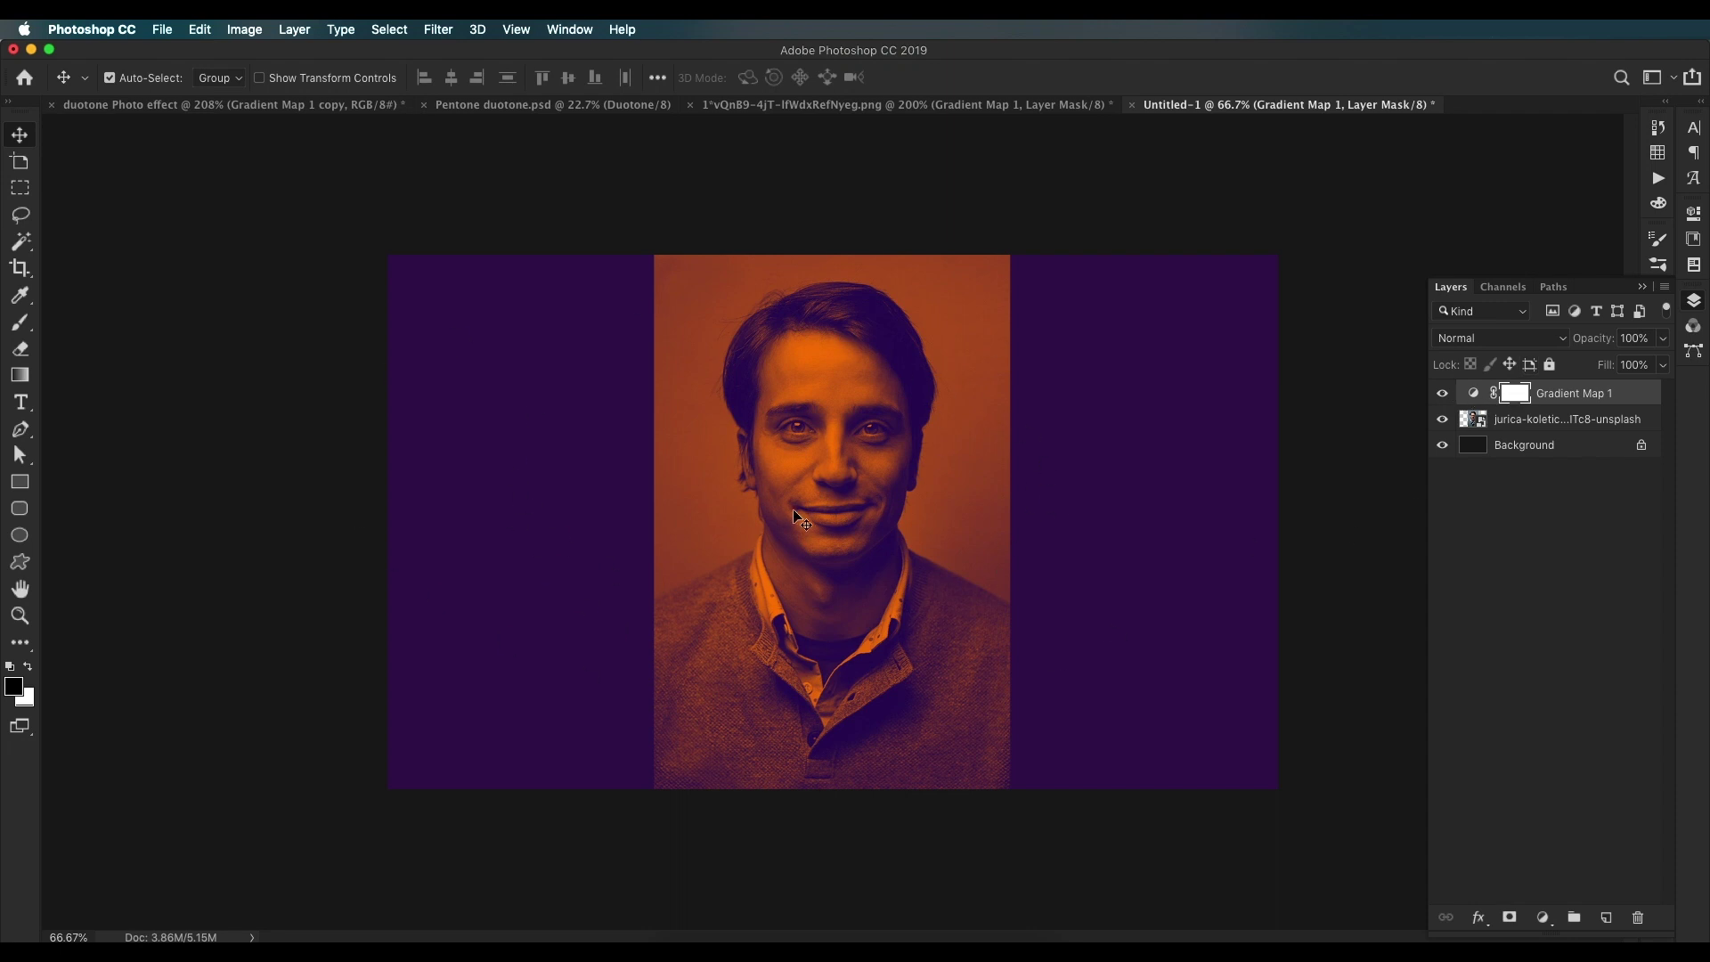
alt+click(1481, 398)
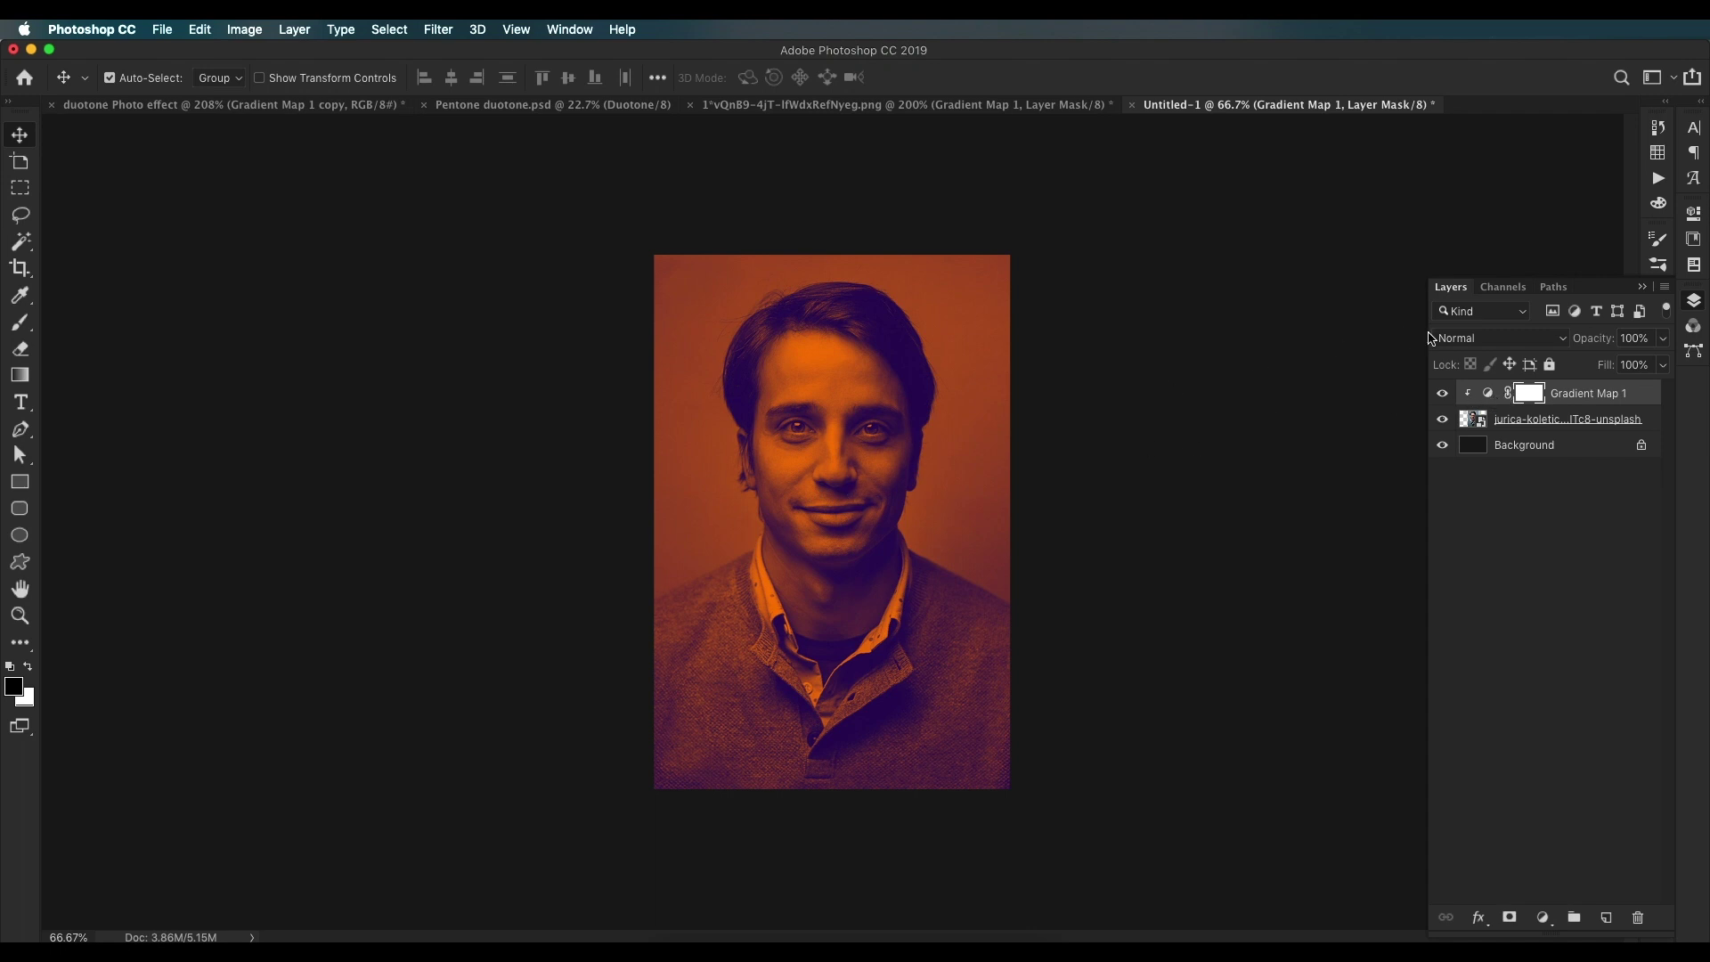
Step: Reopen the clipped Gradient Map's gradient and set its dark (0%) colour stop to deep blue #032b9c
double_click(1490, 396)
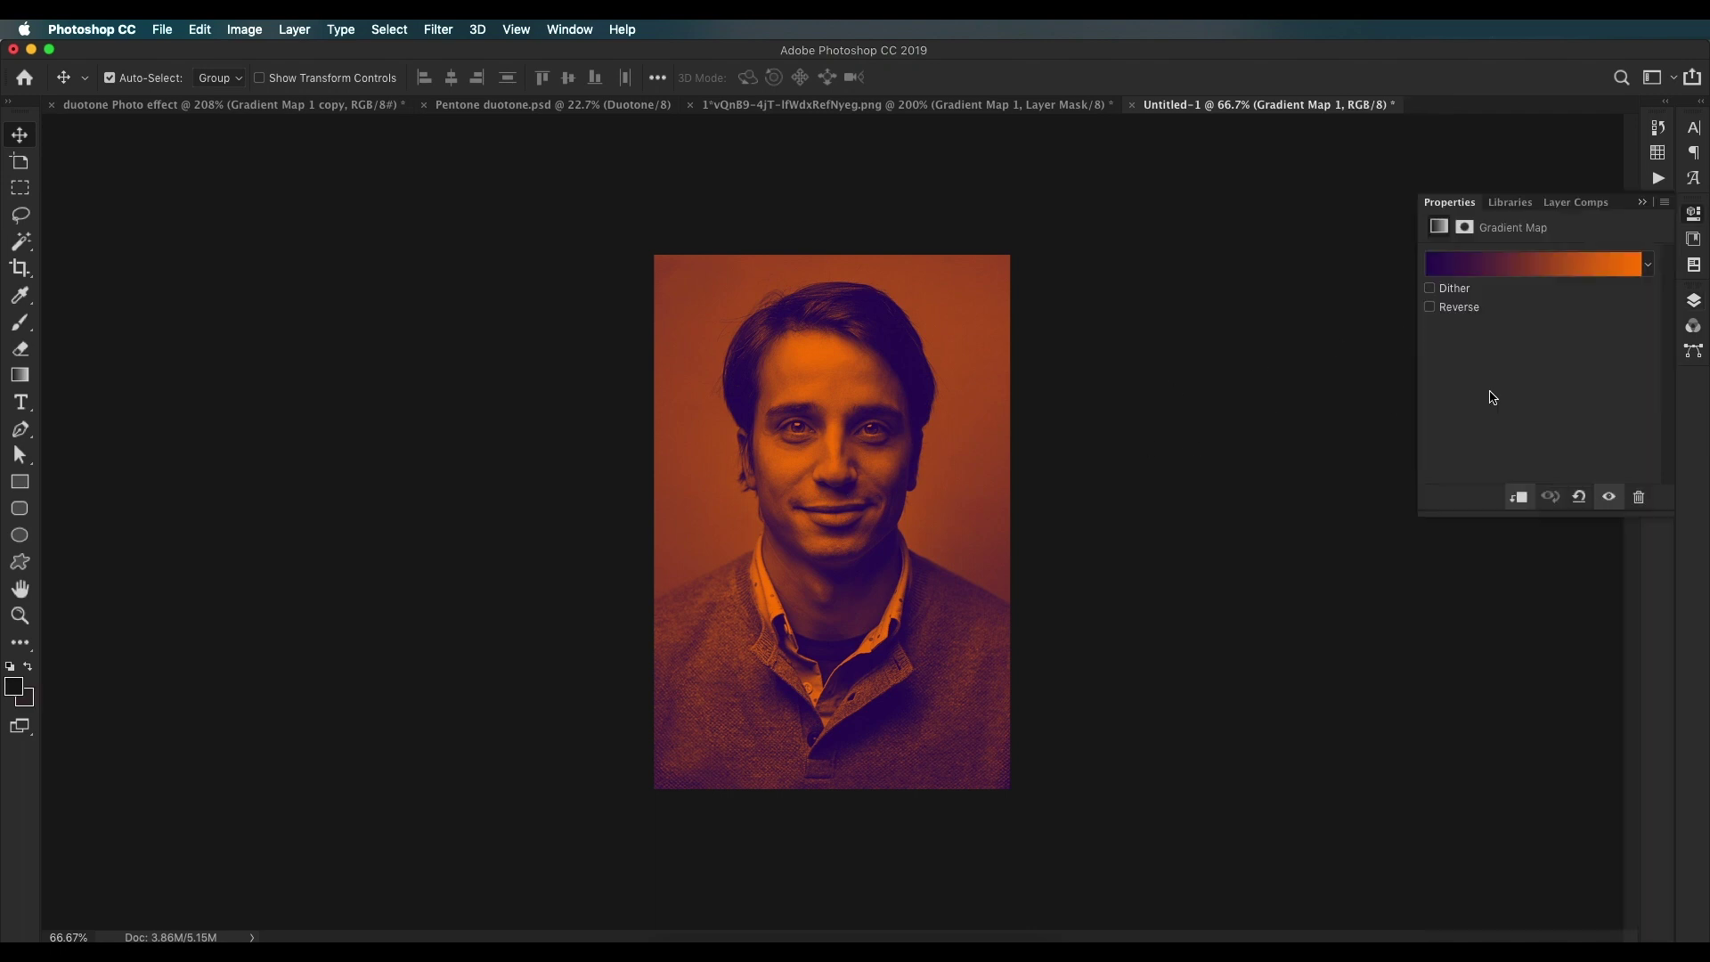
click(1524, 275)
drag(1428, 296, 1287, 217)
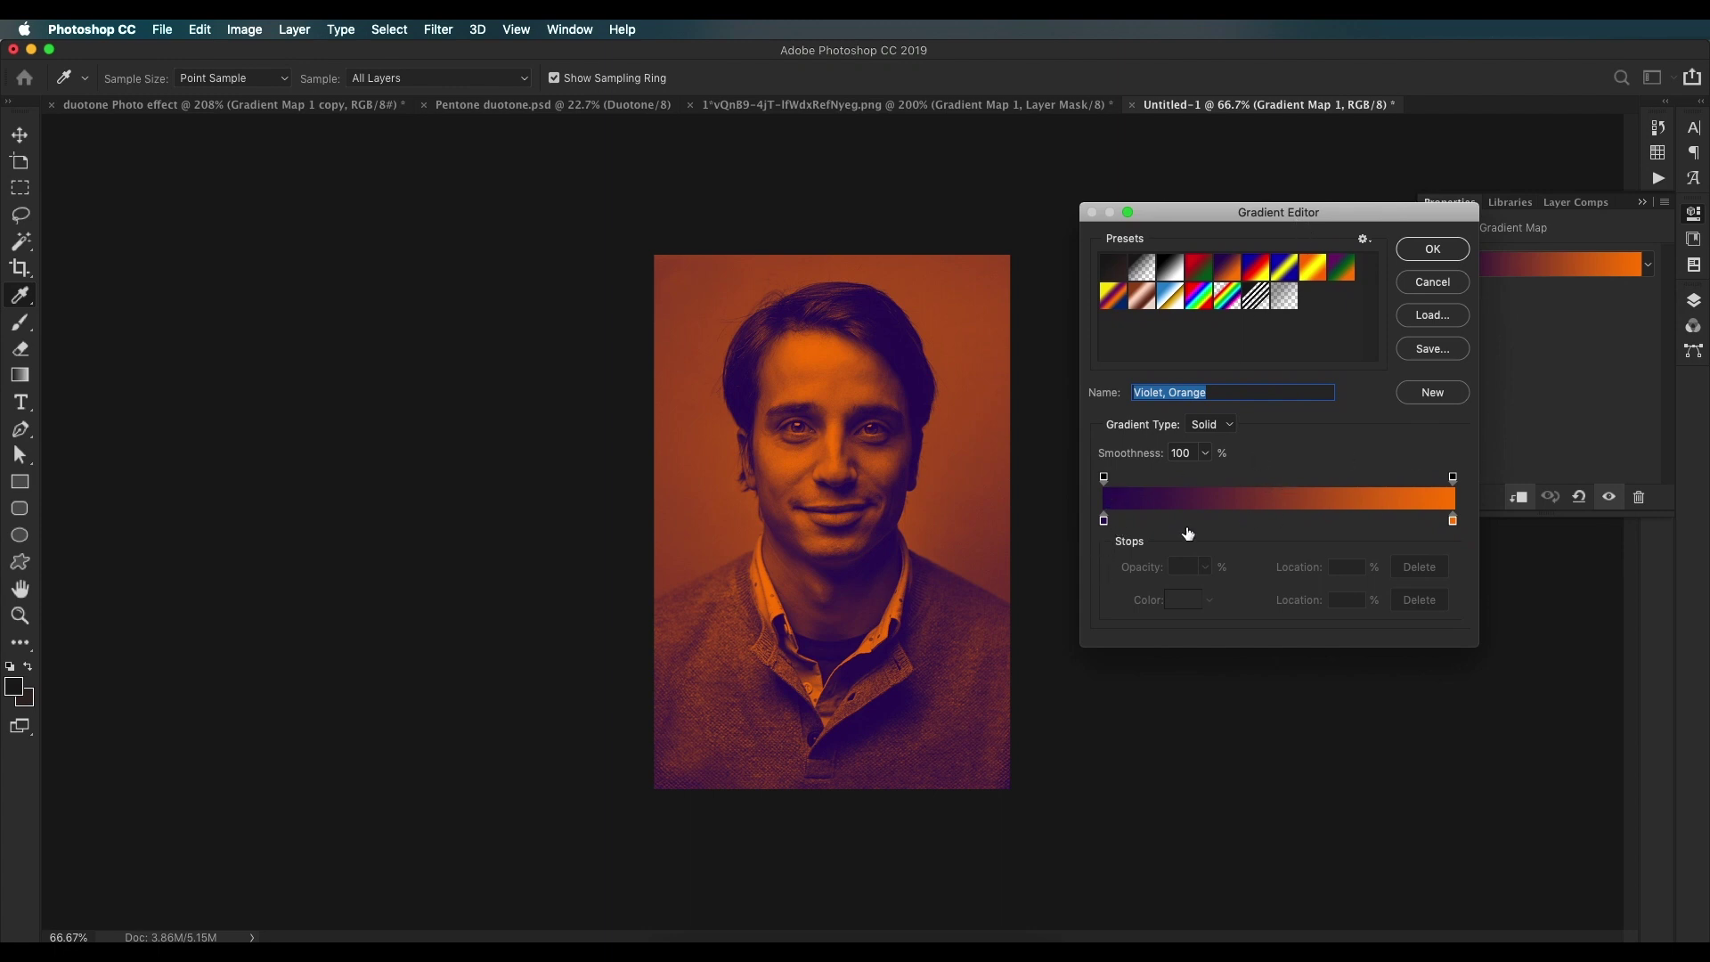
click(1103, 522)
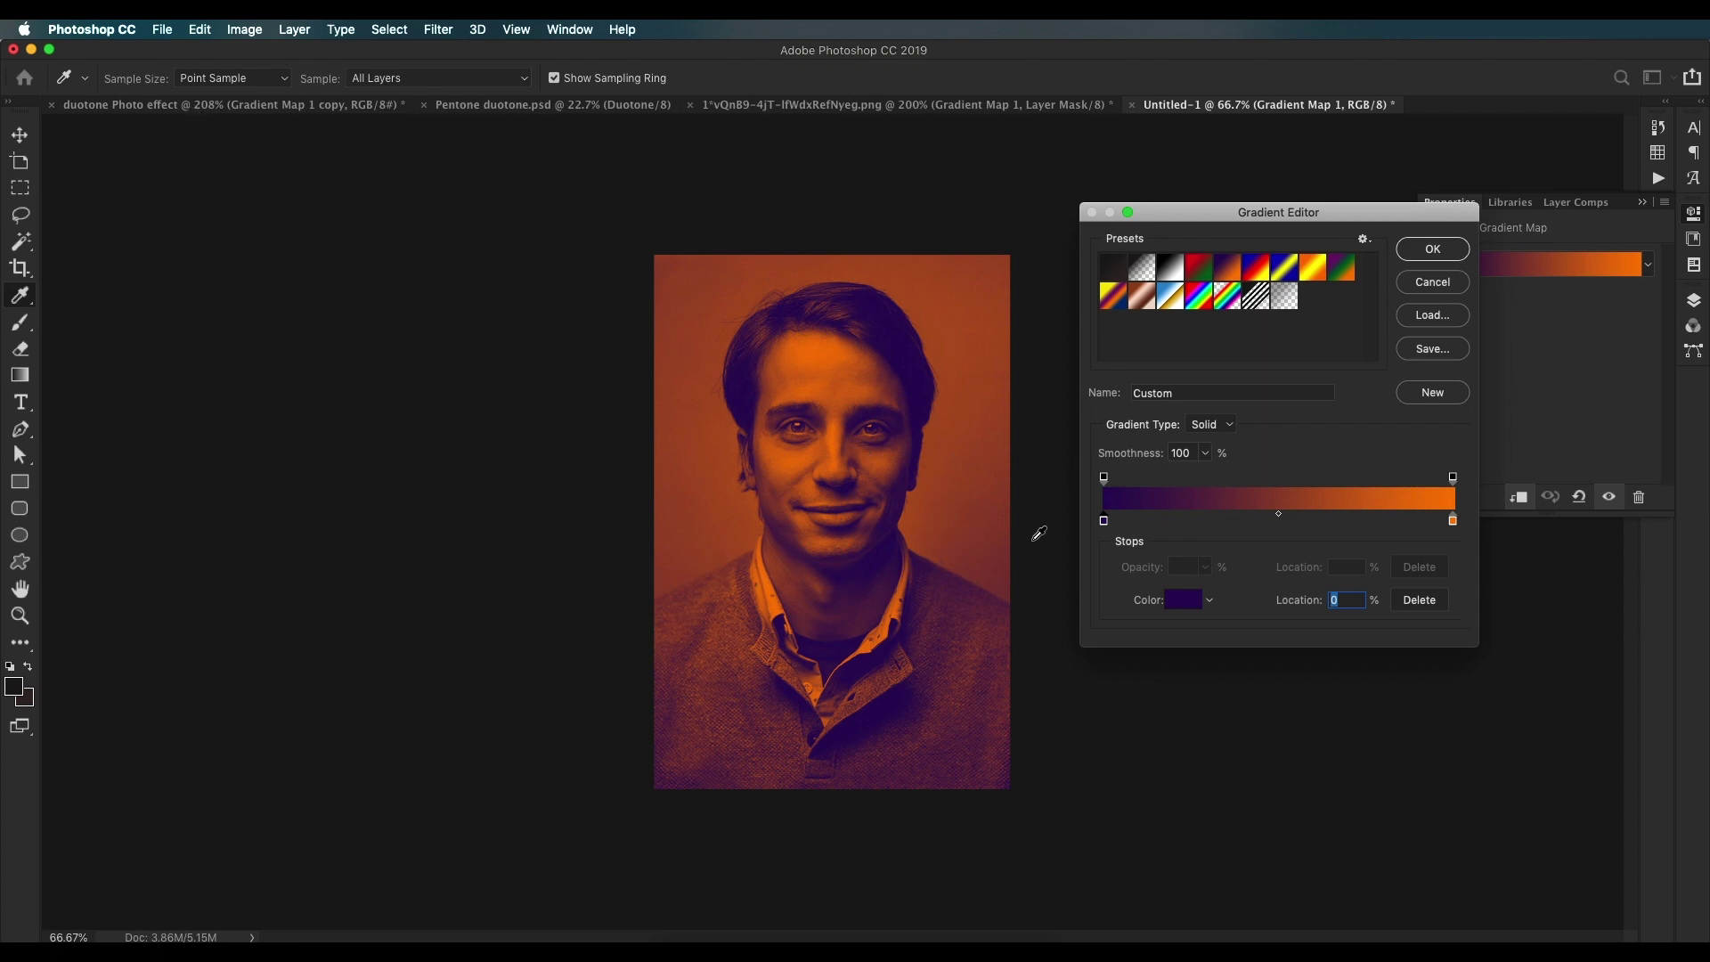
click(1184, 599)
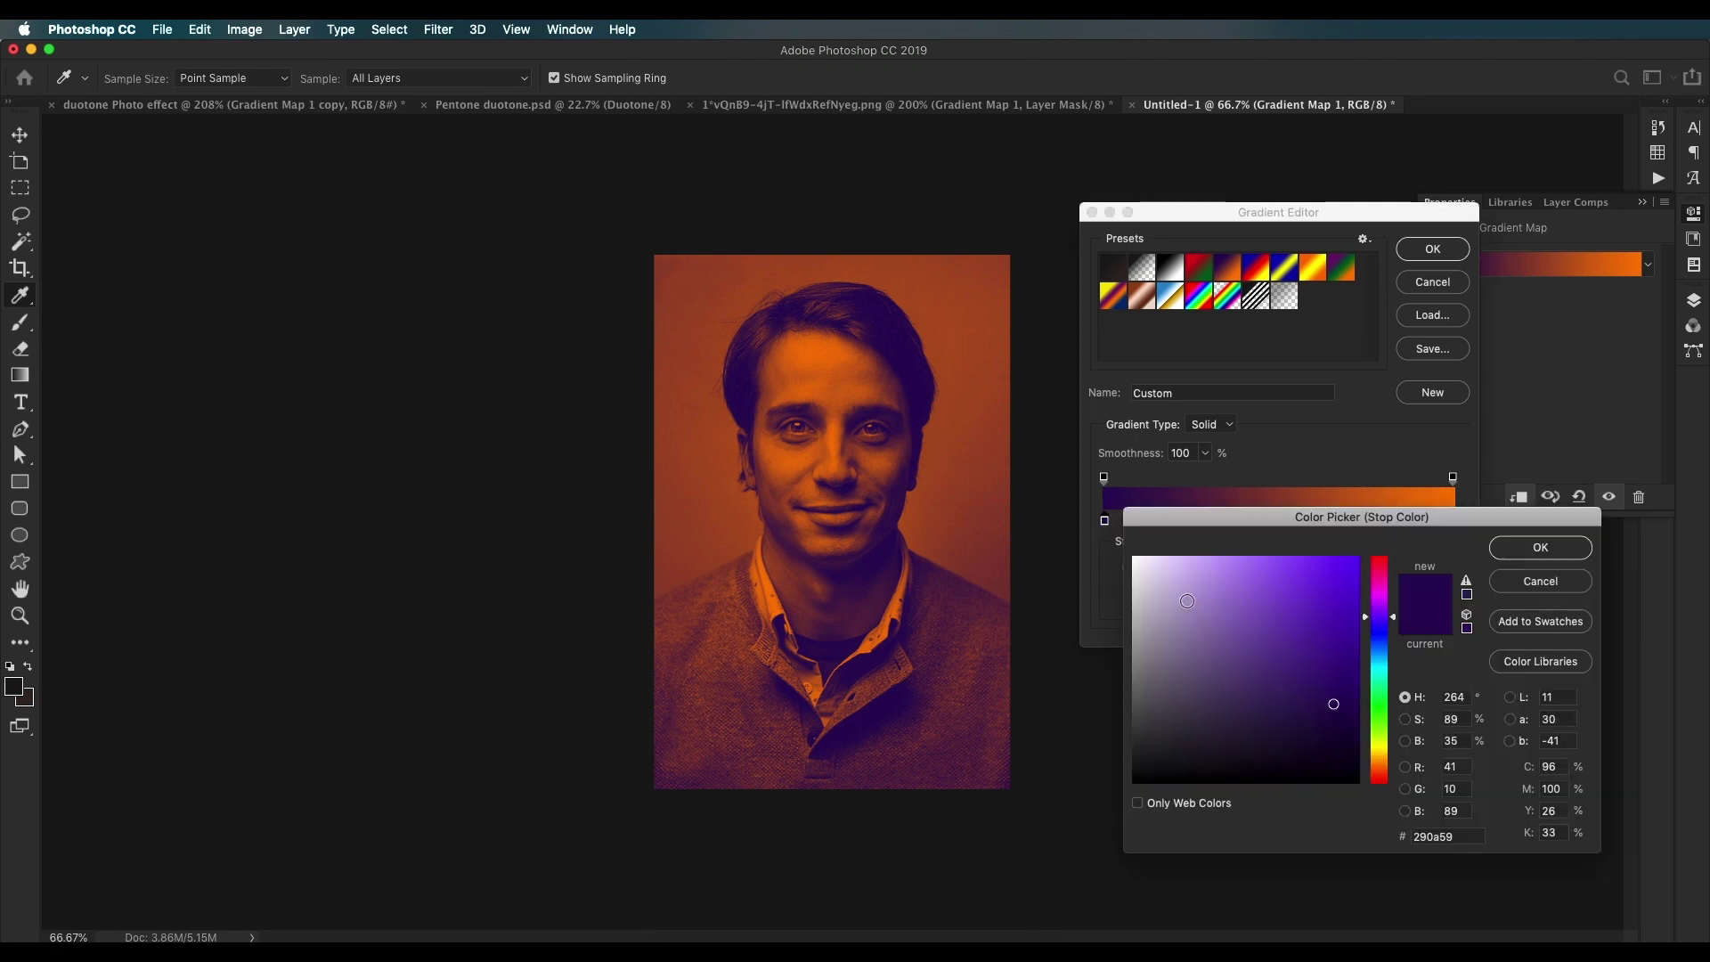
click(1378, 641)
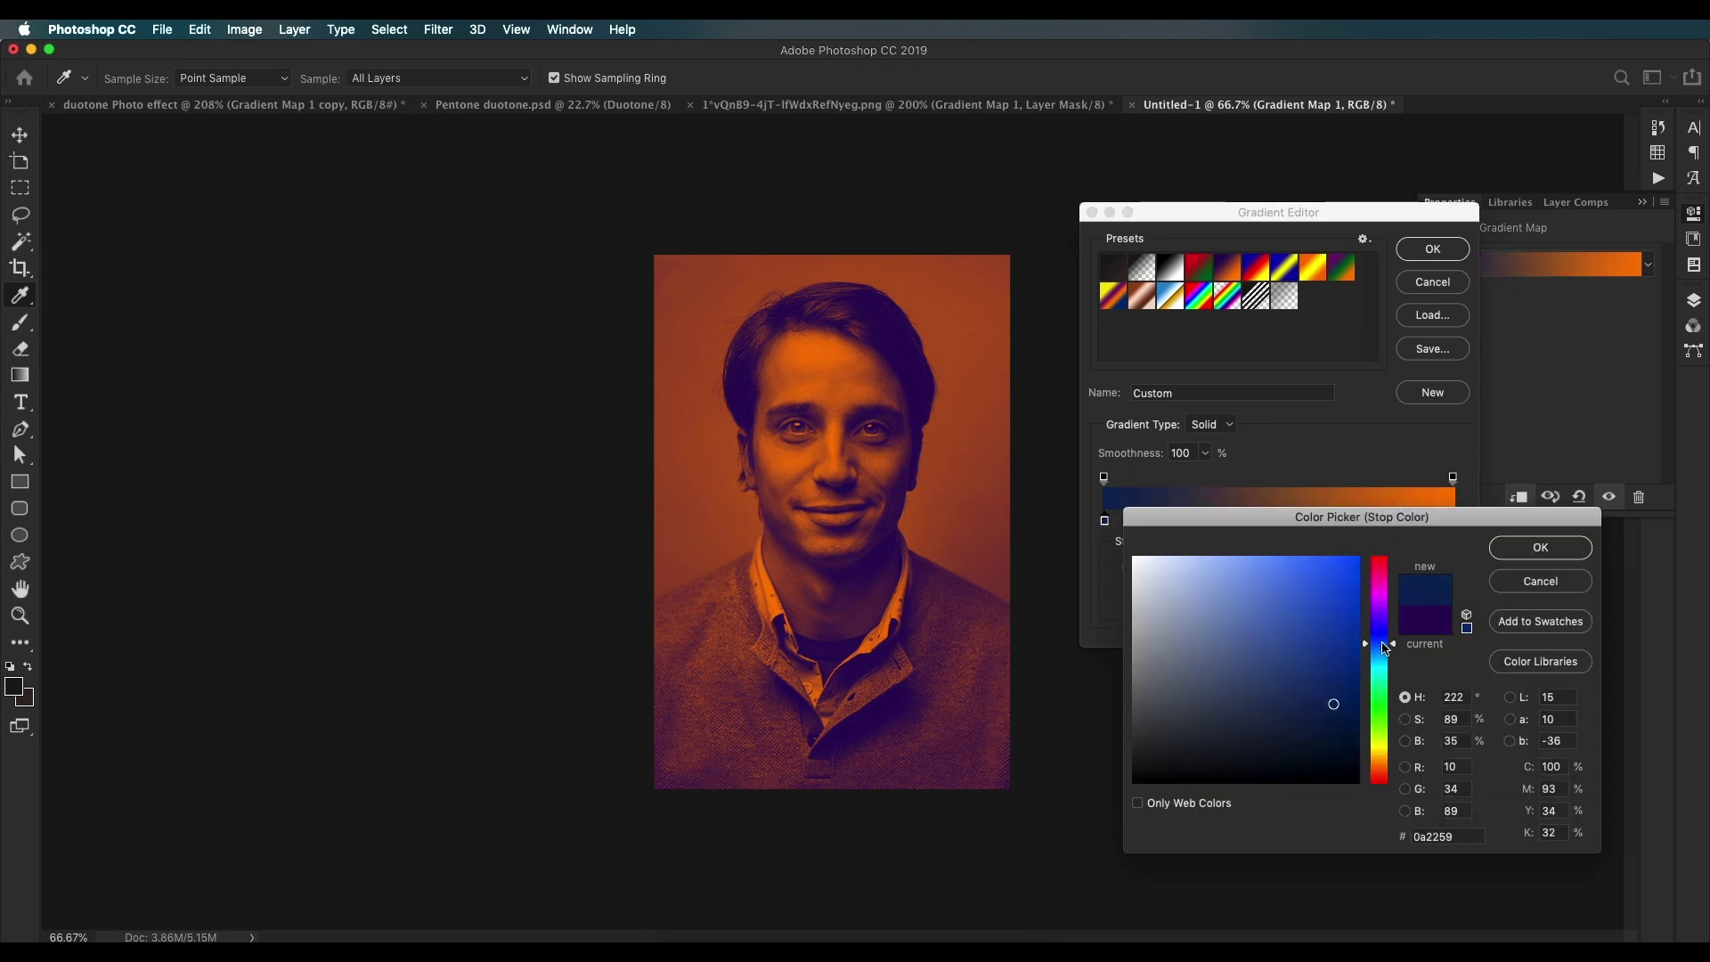
click(1358, 676)
mouse_move(1359, 676)
mouse_down()
mouse_move(1374, 641)
mouse_move(1355, 626)
mouse_move(1355, 644)
mouse_up()
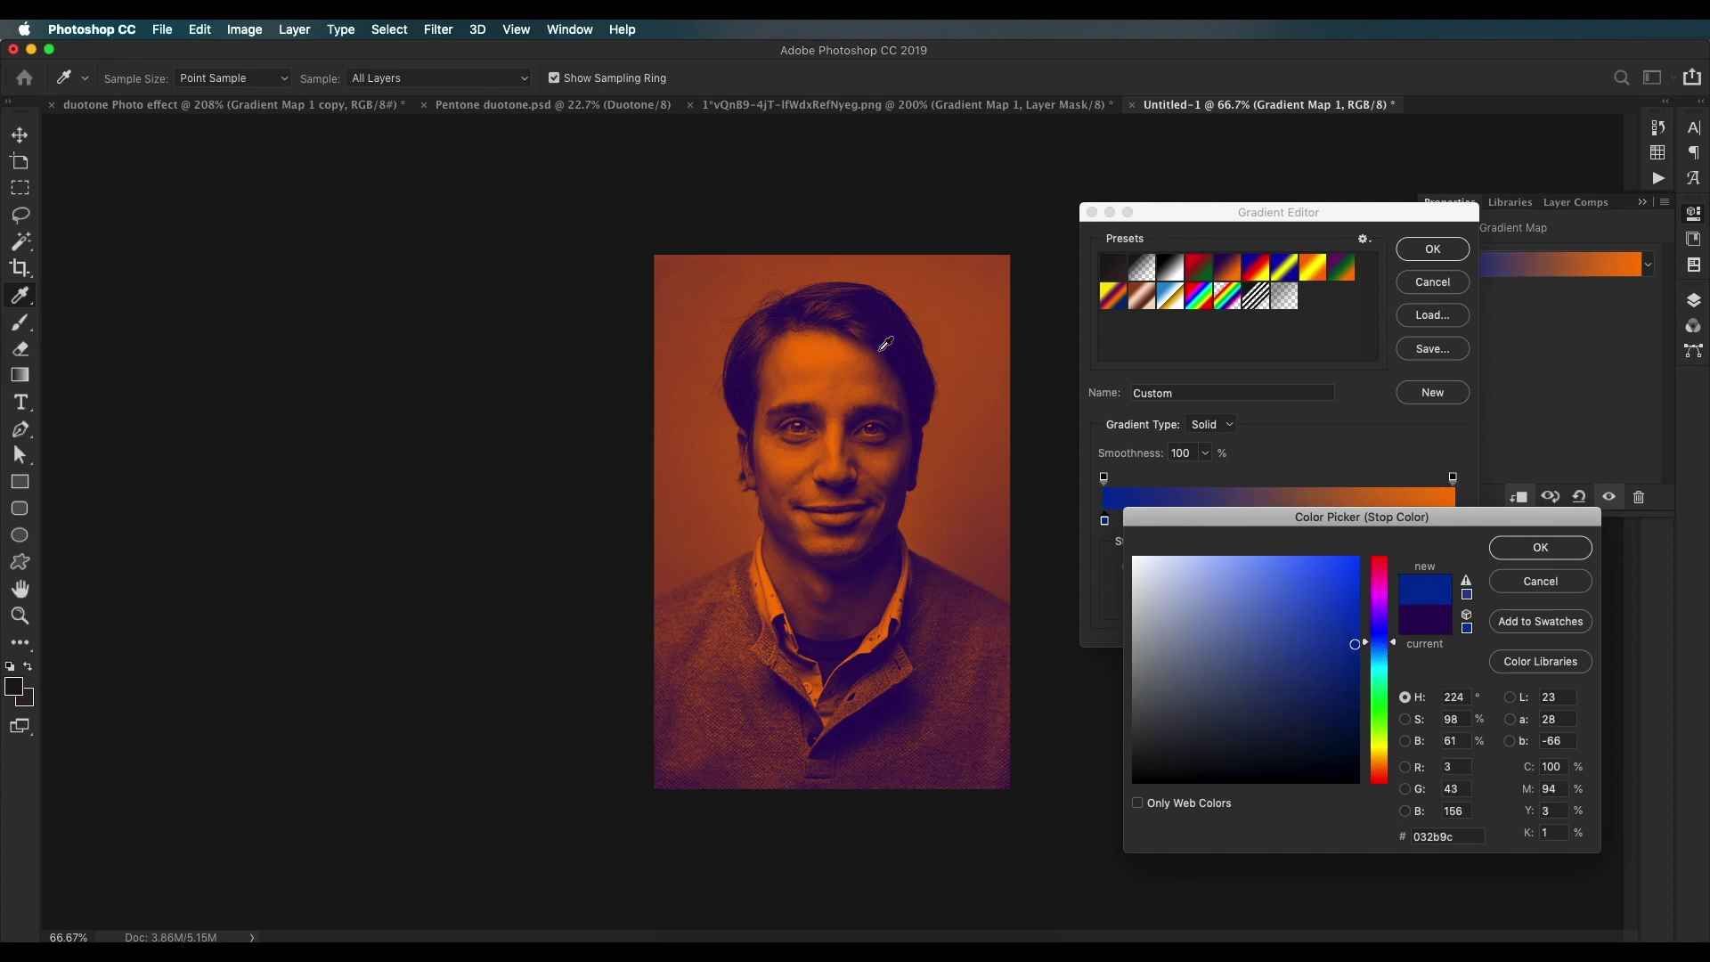
click(1528, 554)
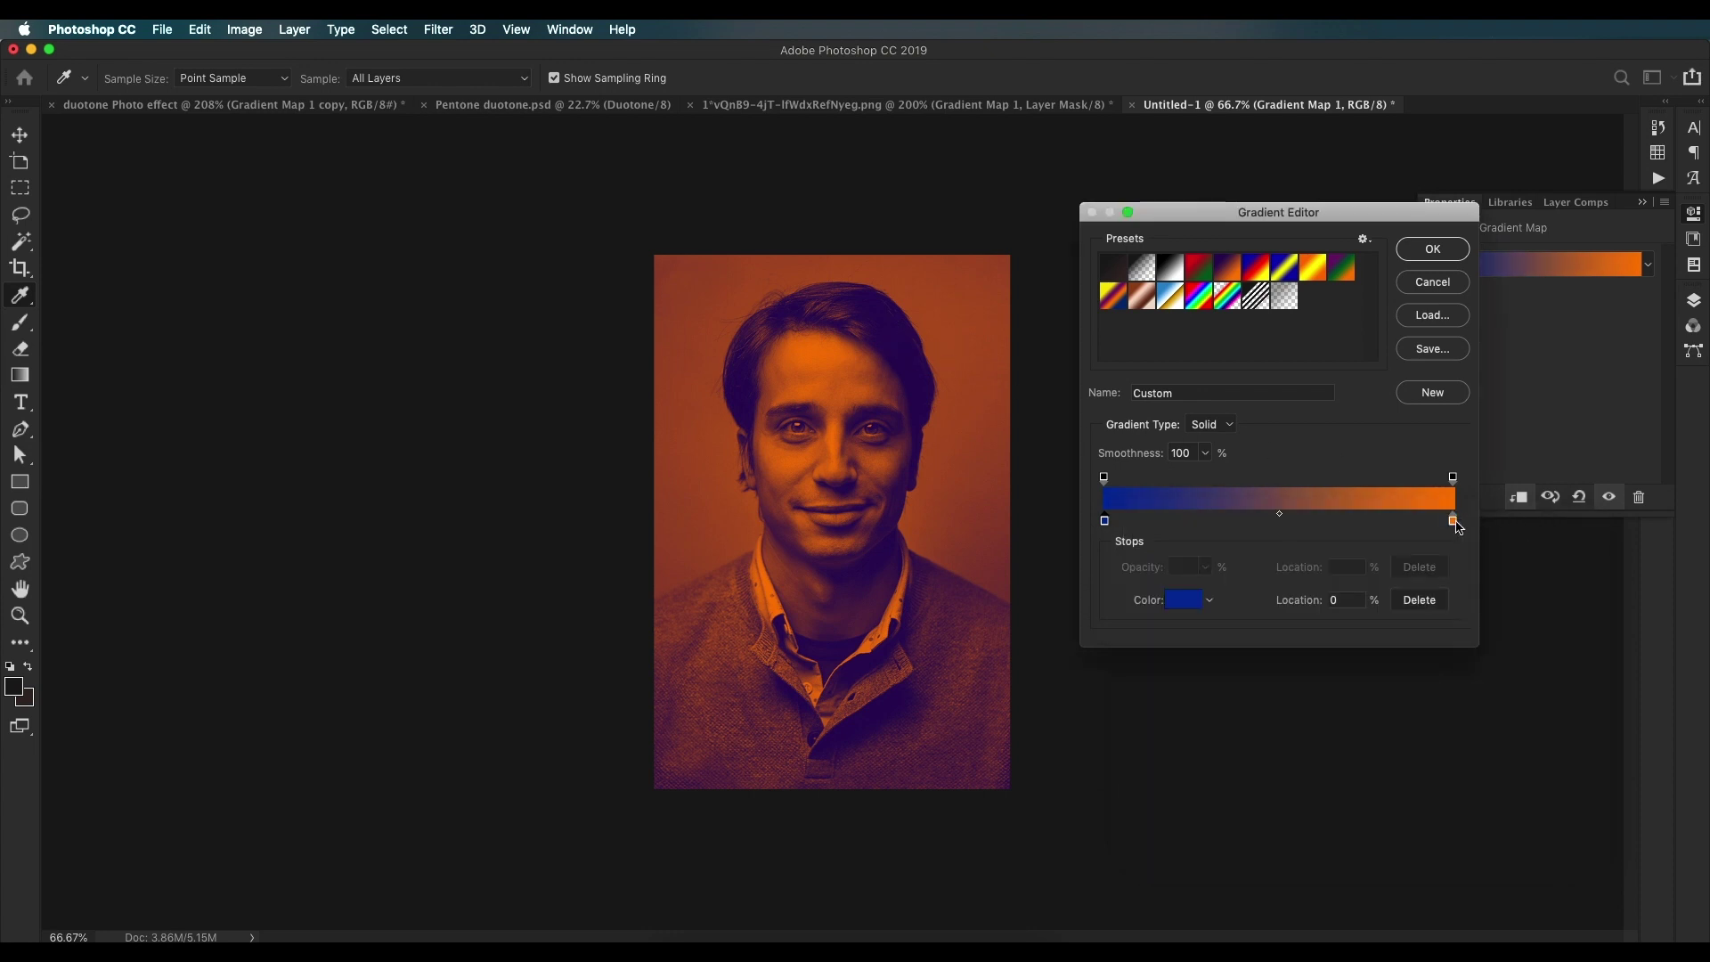
Step: Change the gradient's light (100%) colour stop from orange to a fully saturated bright cyan
click(1454, 522)
click(1194, 608)
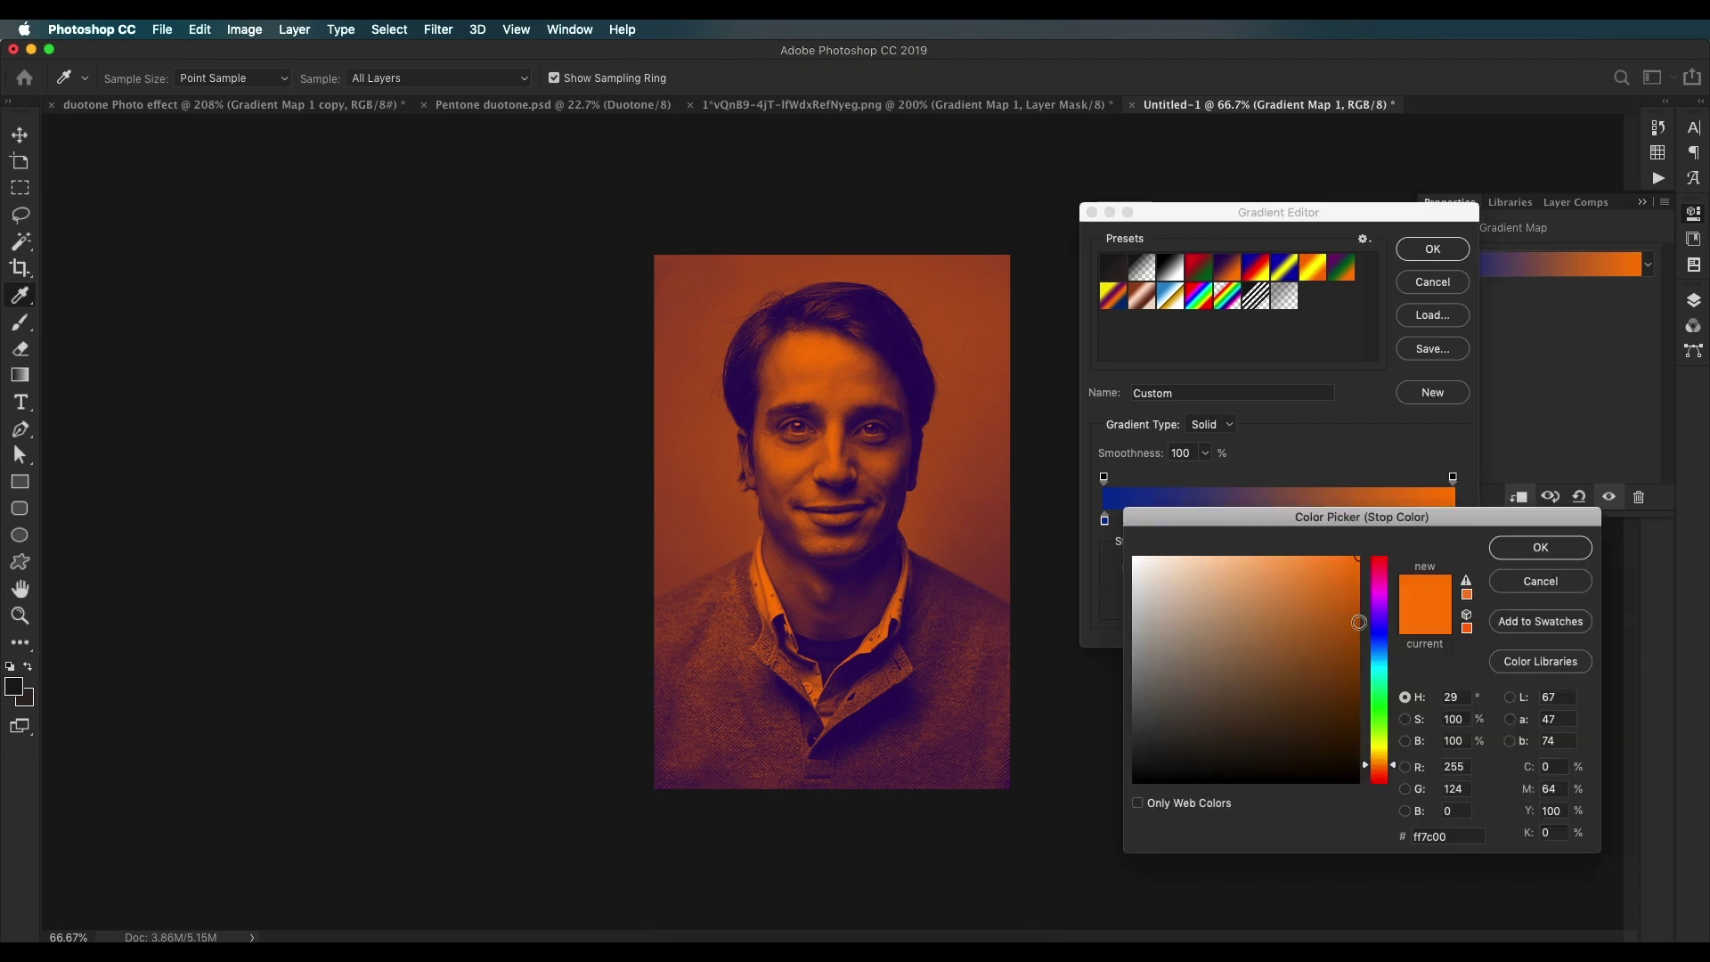
click(1386, 667)
drag(1360, 563, 1382, 527)
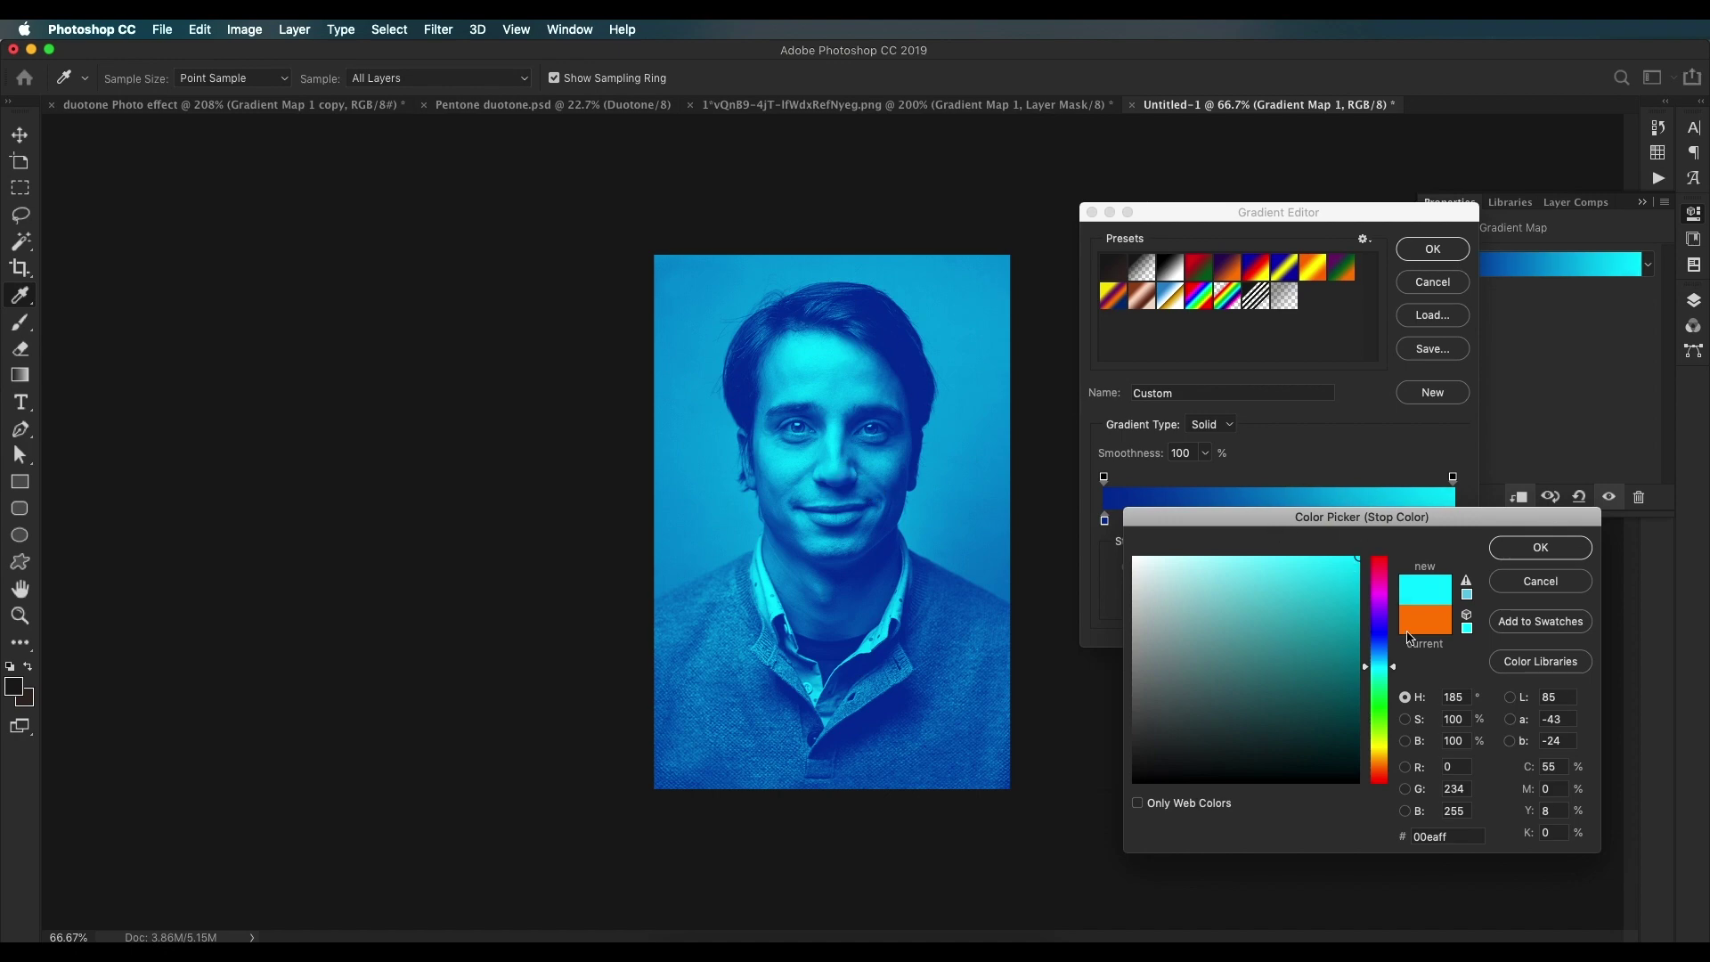
mouse_move(1391, 666)
mouse_down()
mouse_move(1387, 690)
mouse_move(1386, 668)
mouse_up()
click(1519, 548)
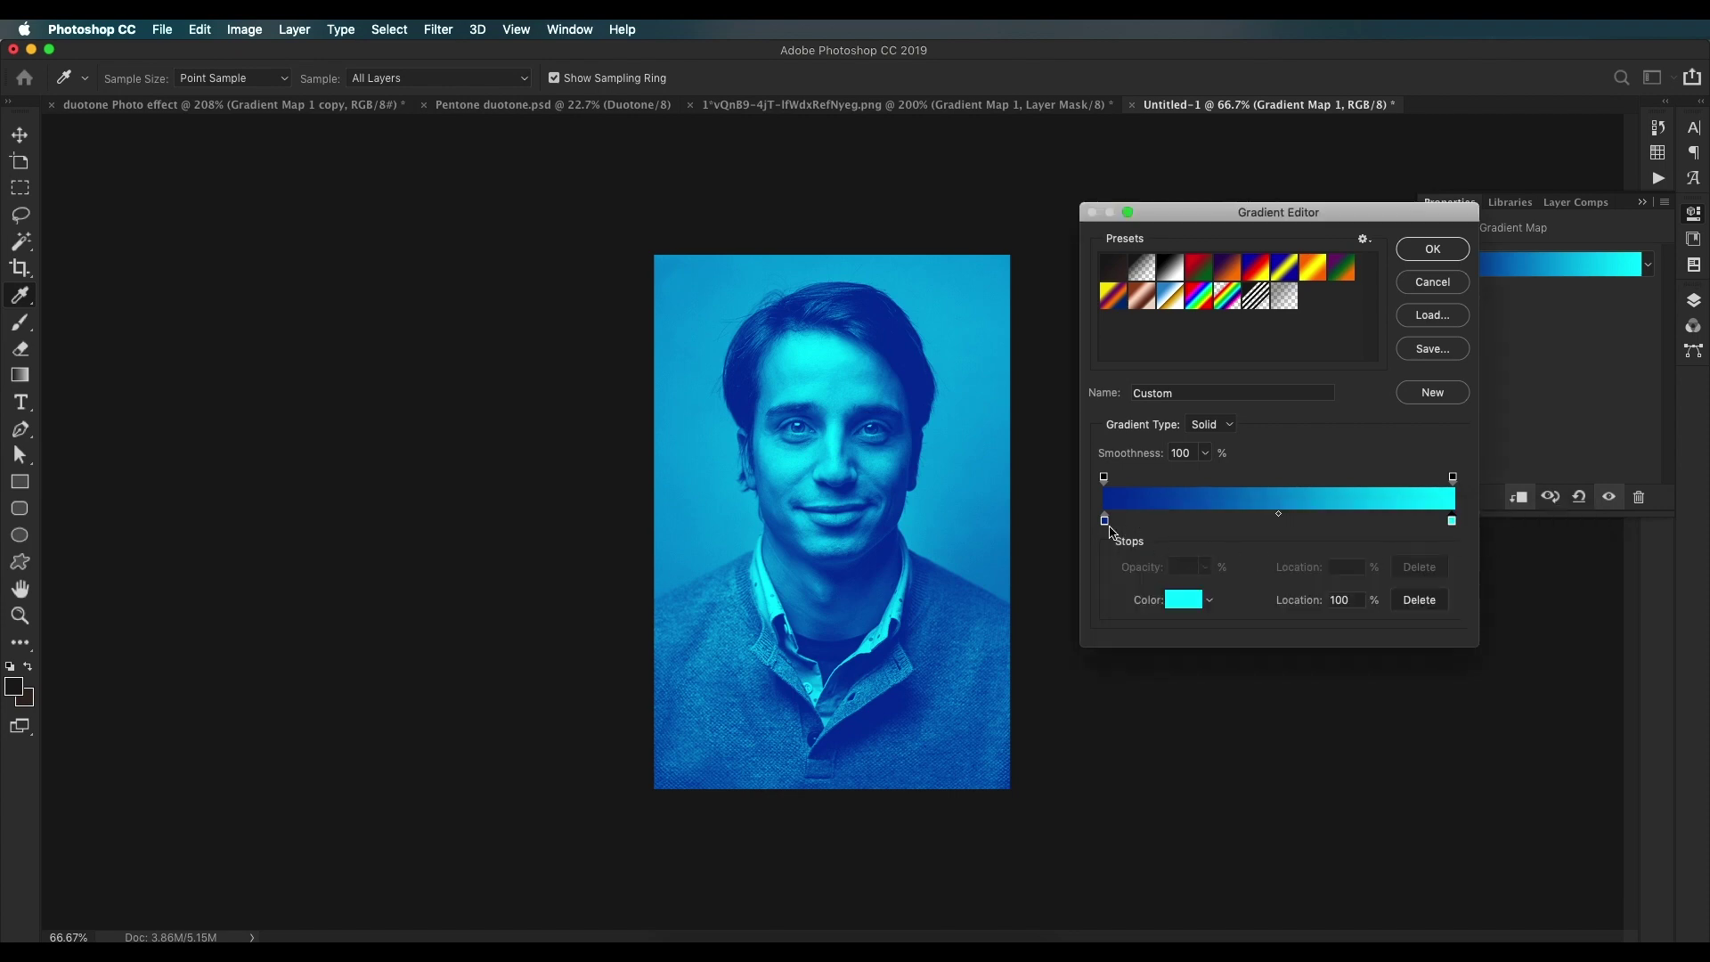
Step: Fine-tune the brightness of the gradient's dark blue stop, keeping it a saturated deep blue, and apply the gradient
click(1105, 521)
click(1178, 593)
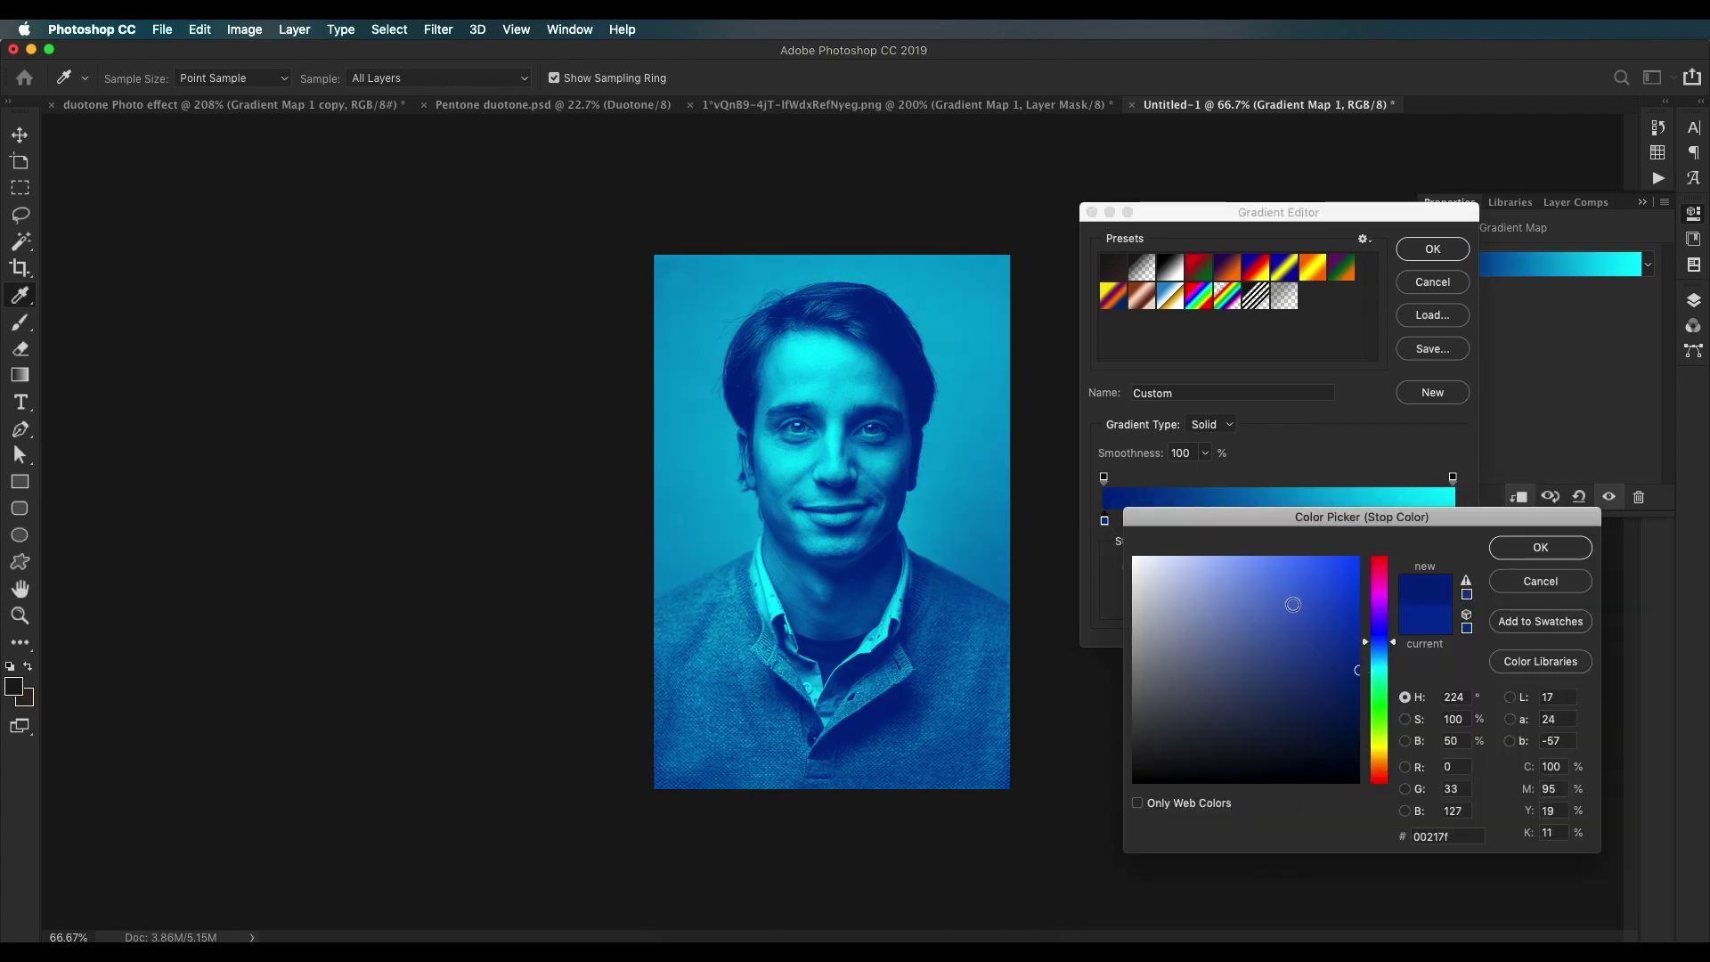
click(1357, 617)
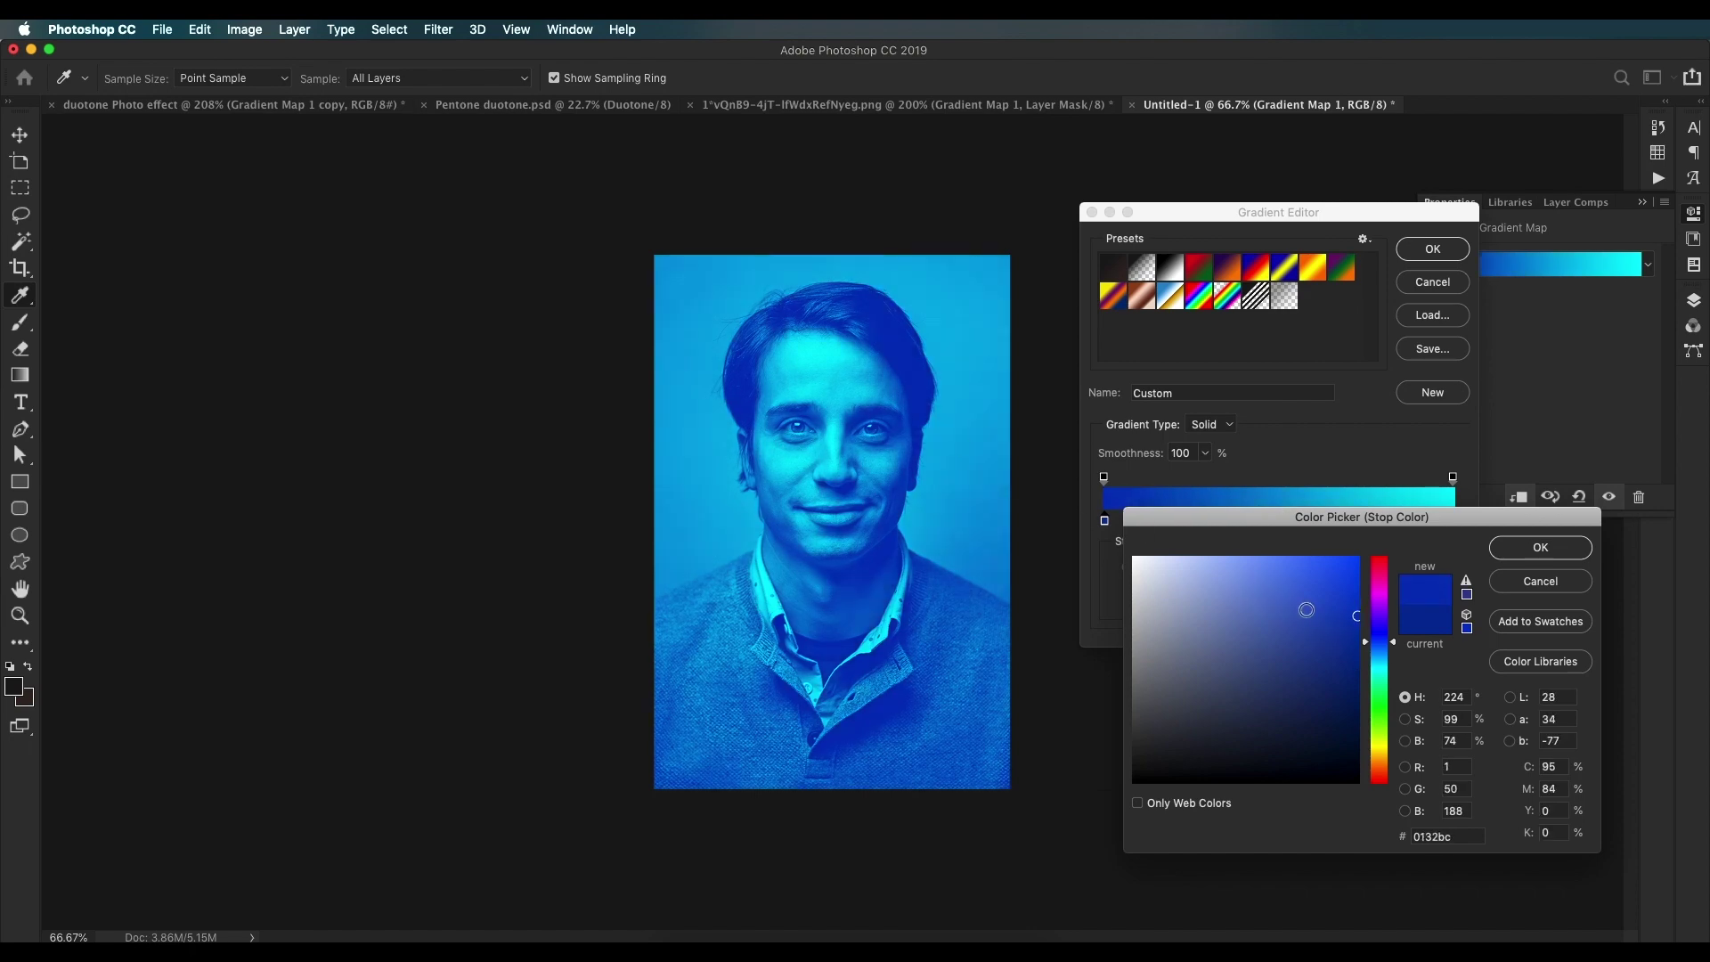
drag(1349, 617, 1359, 642)
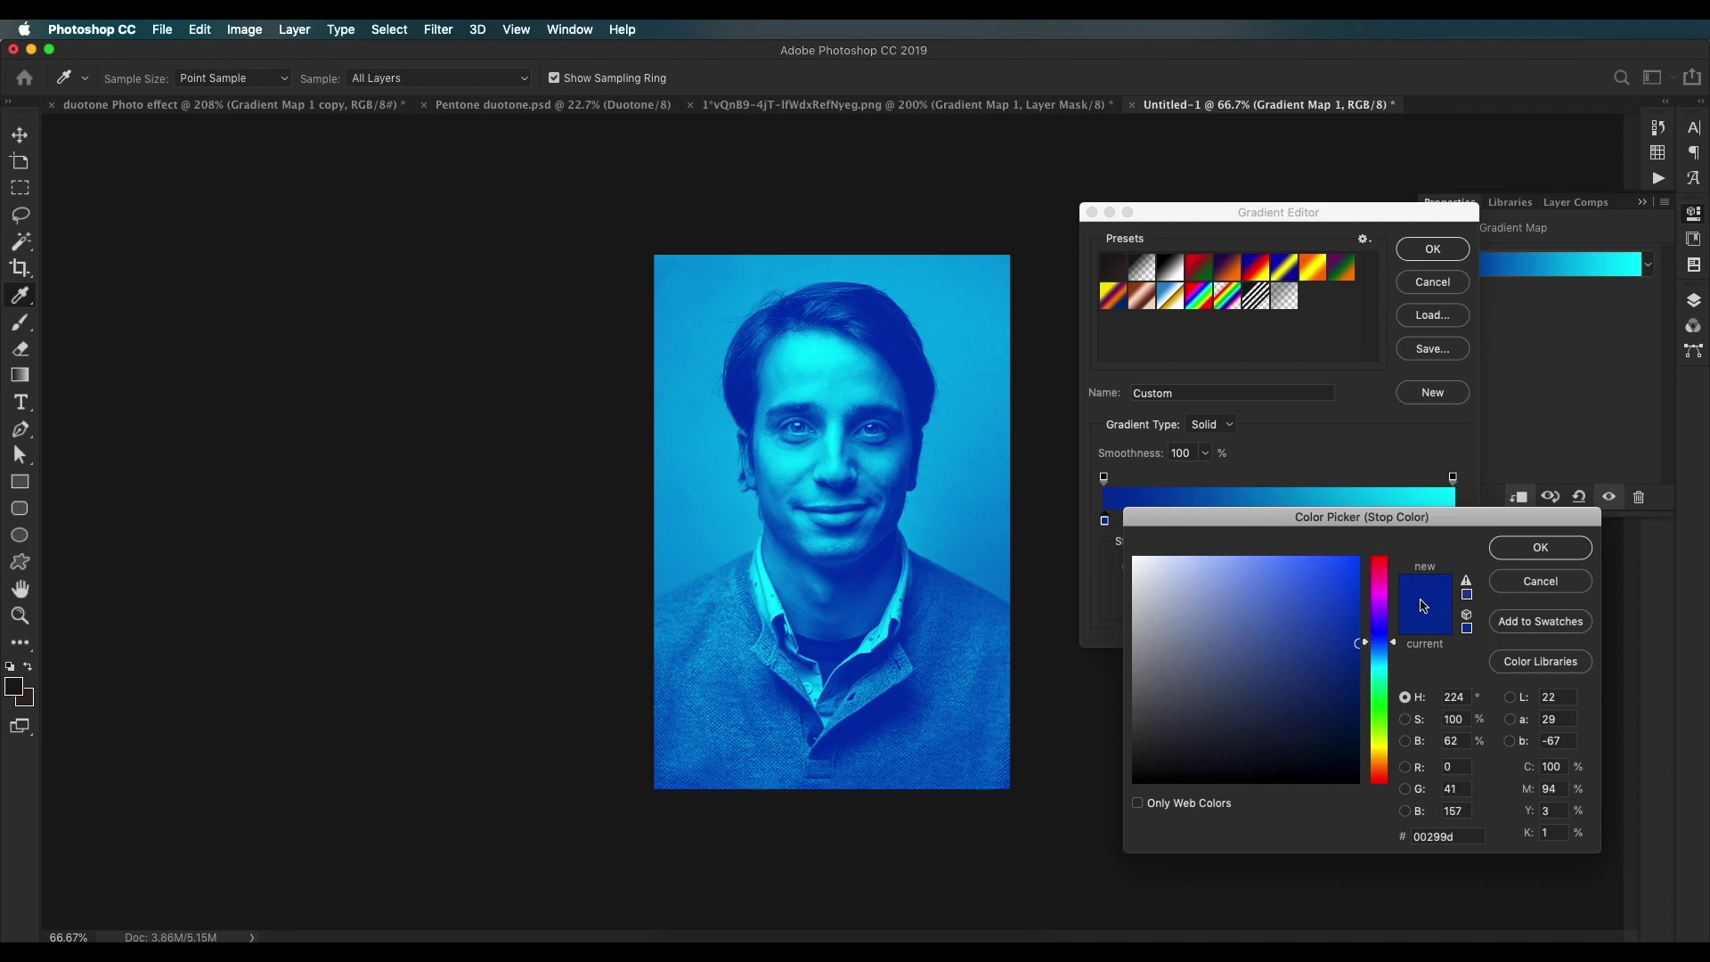
click(1503, 552)
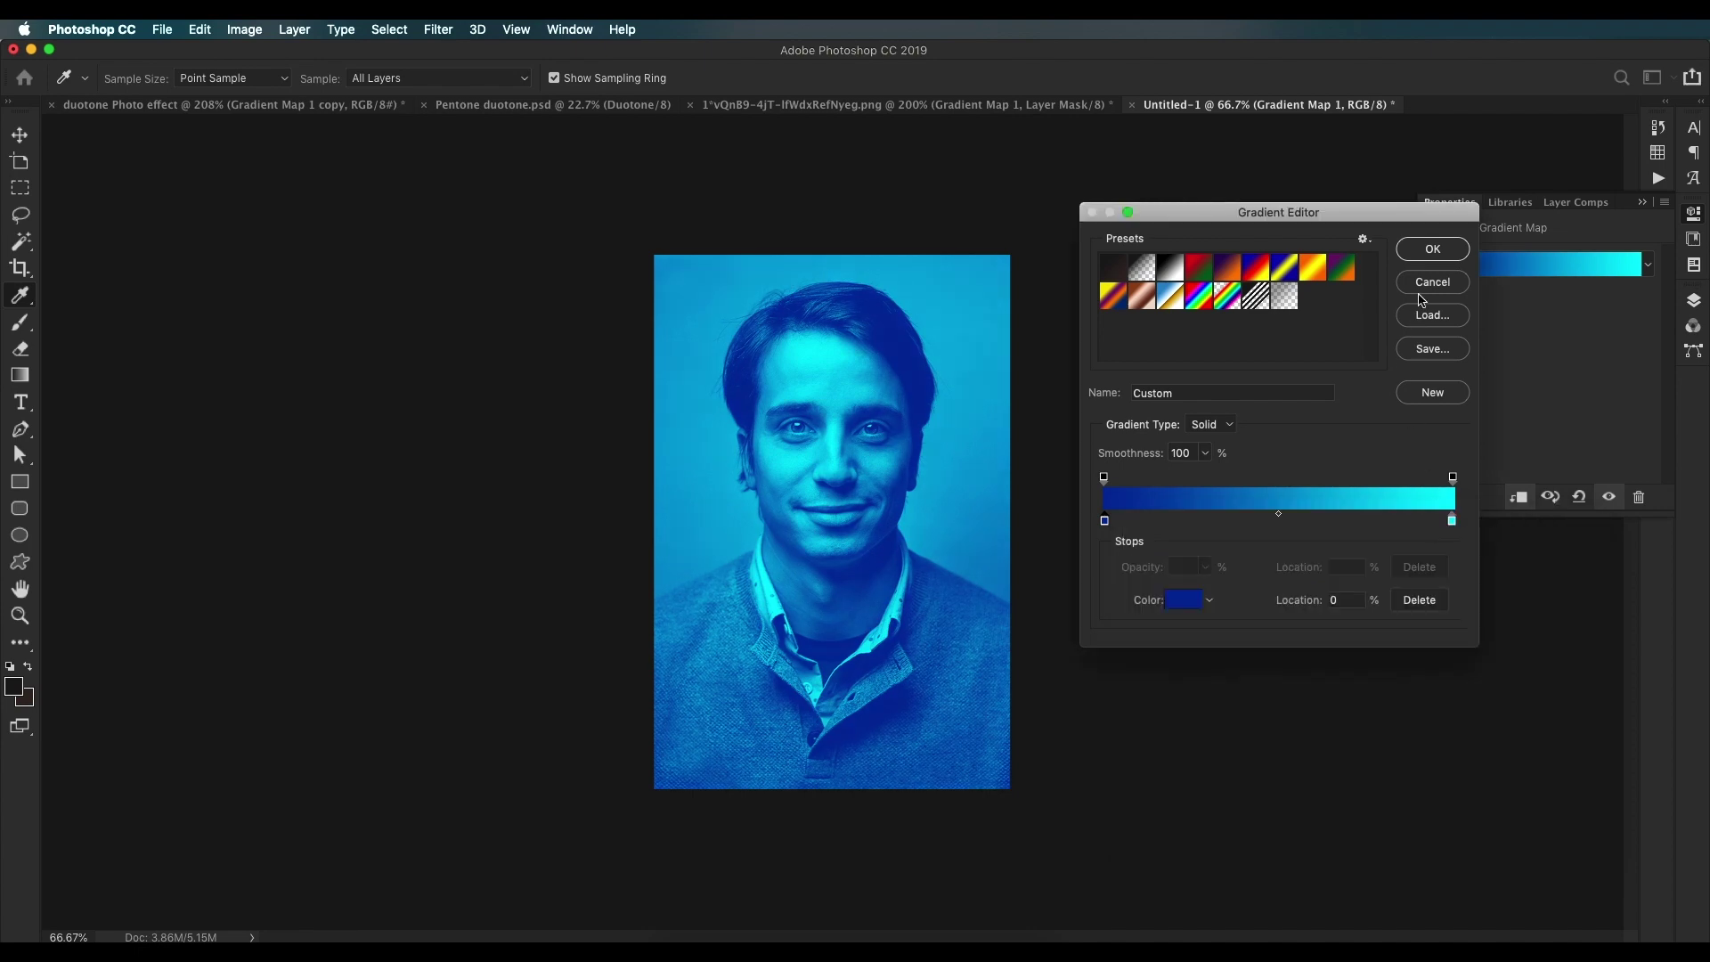
click(1422, 256)
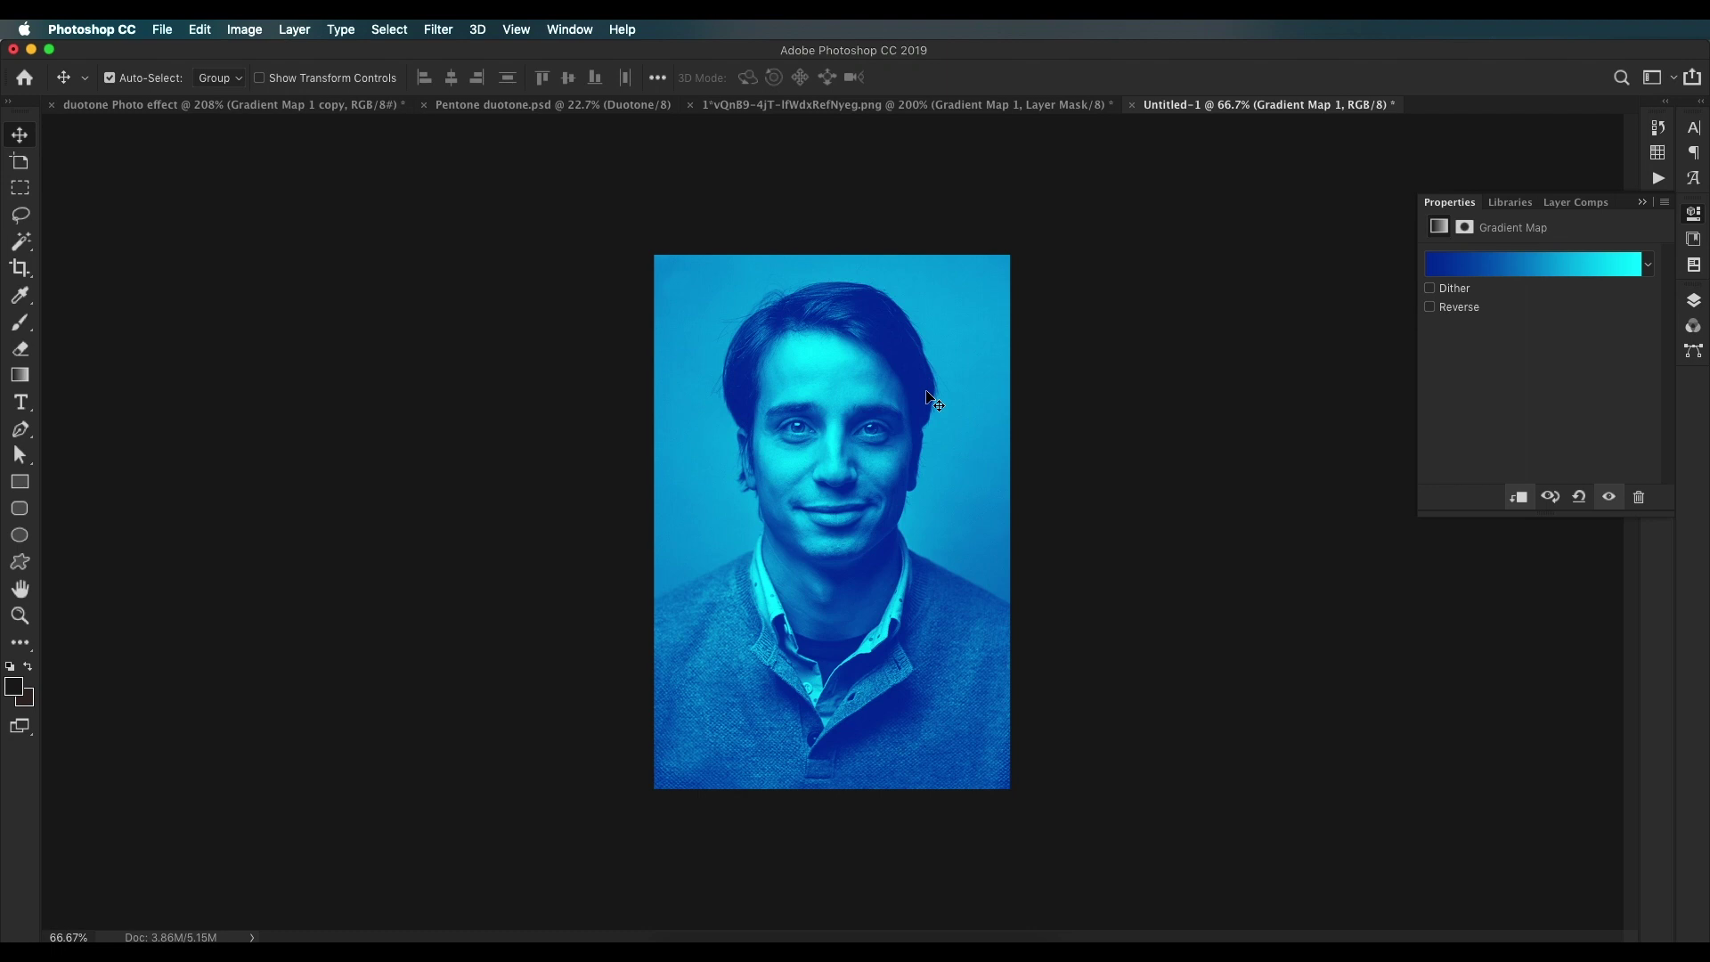
Step: Place adult-beard-boy-casual-220453.jpg from the Finder Images folder over the blue portrait
click(690, 935)
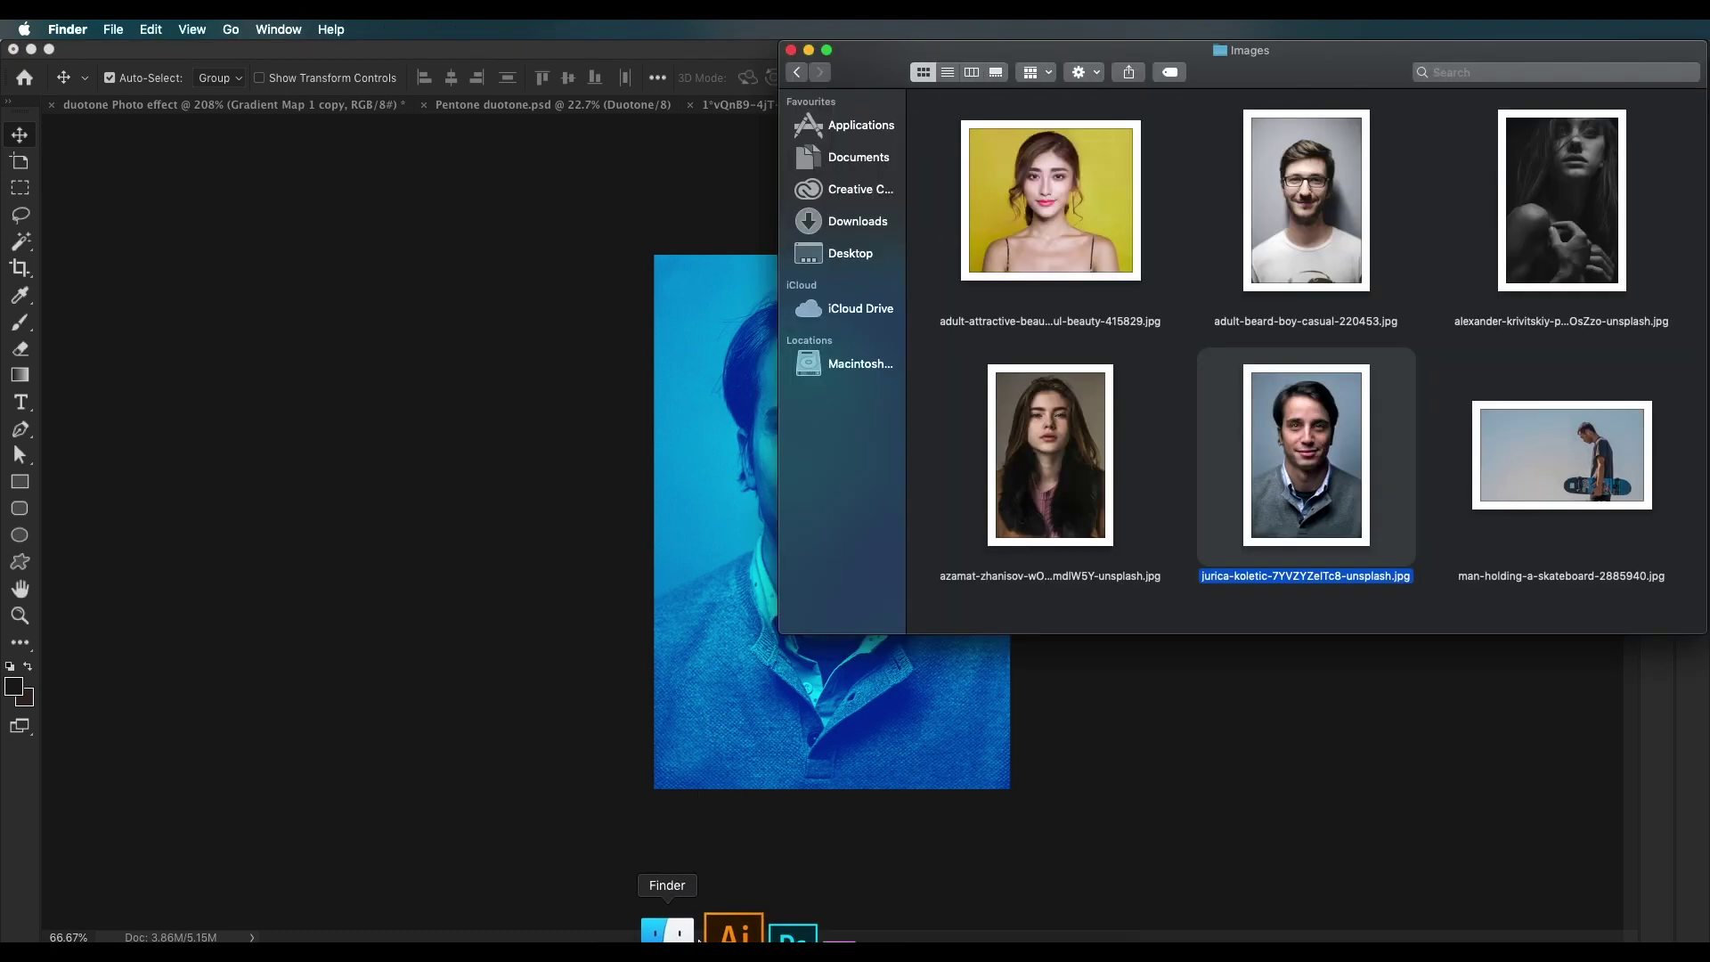
drag(1278, 255, 828, 471)
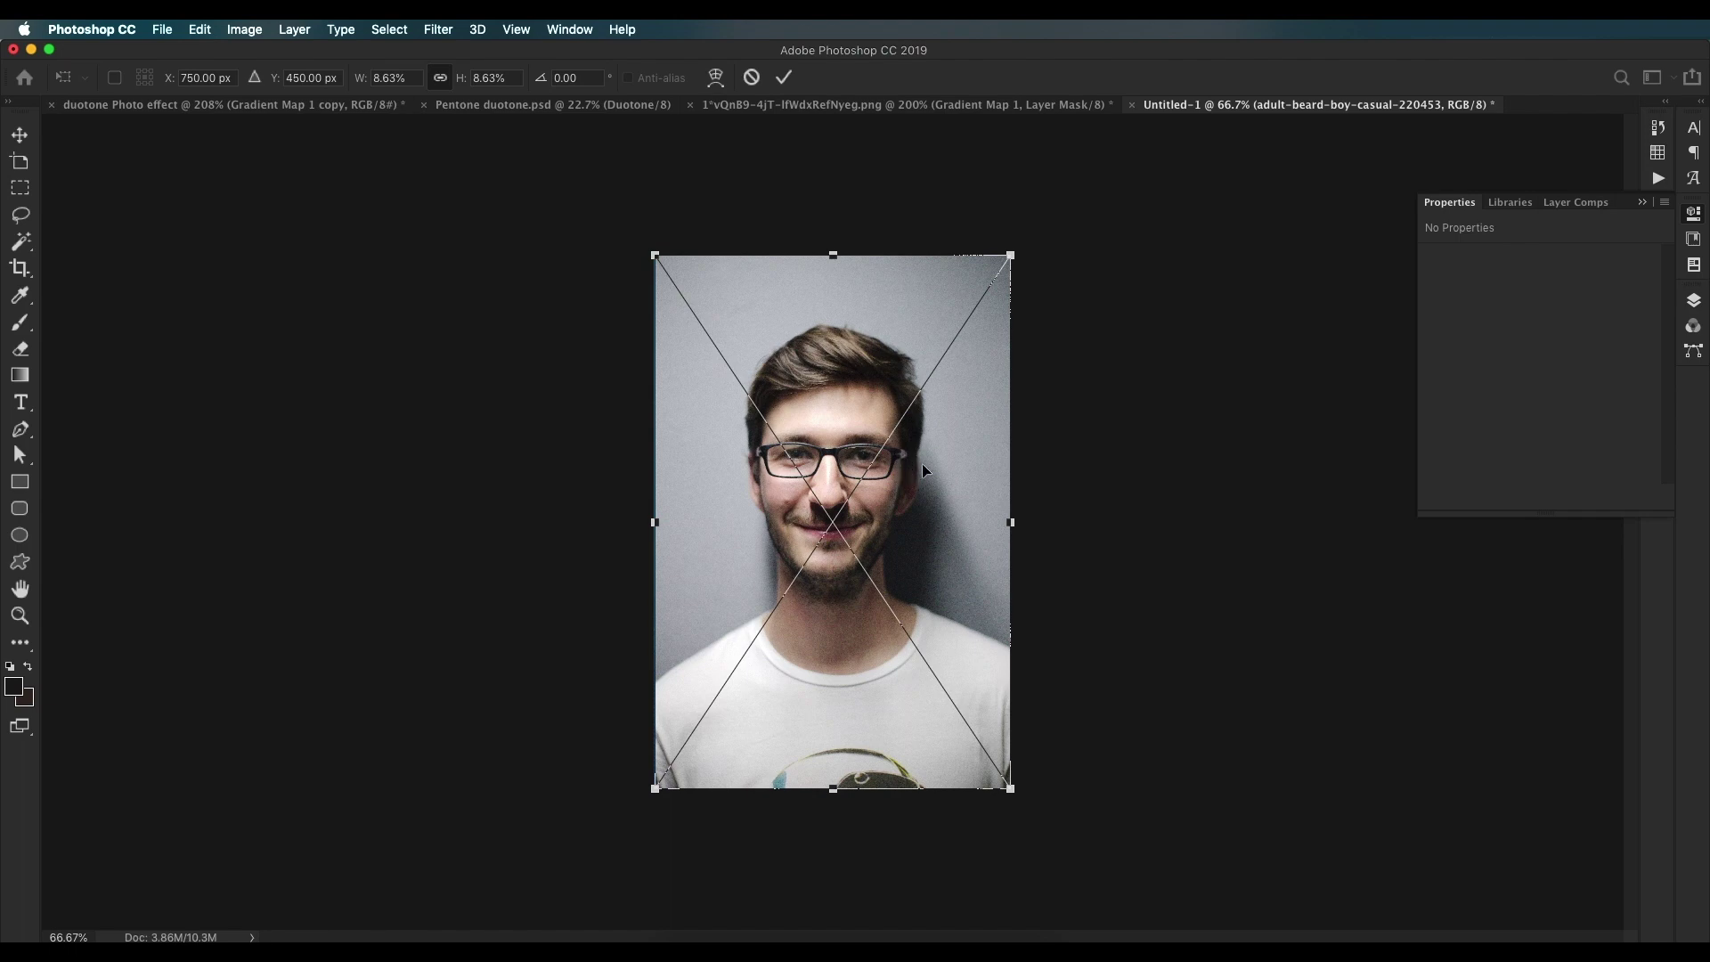
key(Return)
Step: Add a Gradient Map adjustment with the Violet, Orange preset and clip it to the adult-beard-boy-casual-220453 portrait
click(1693, 300)
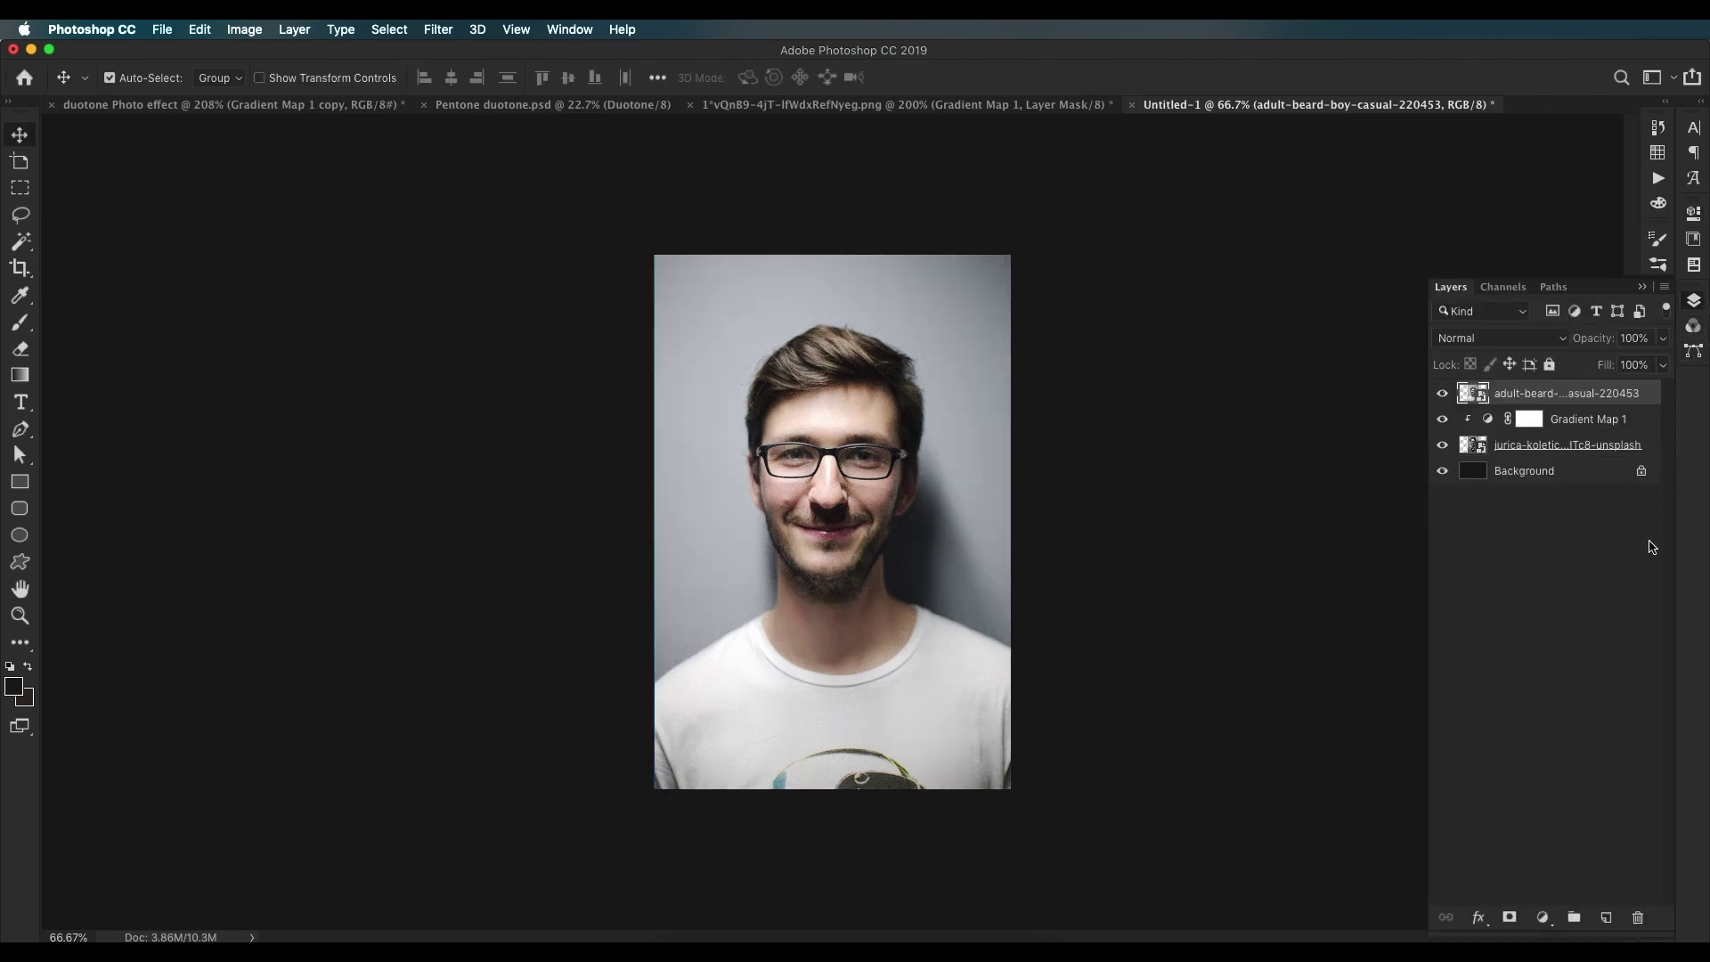
click(1548, 917)
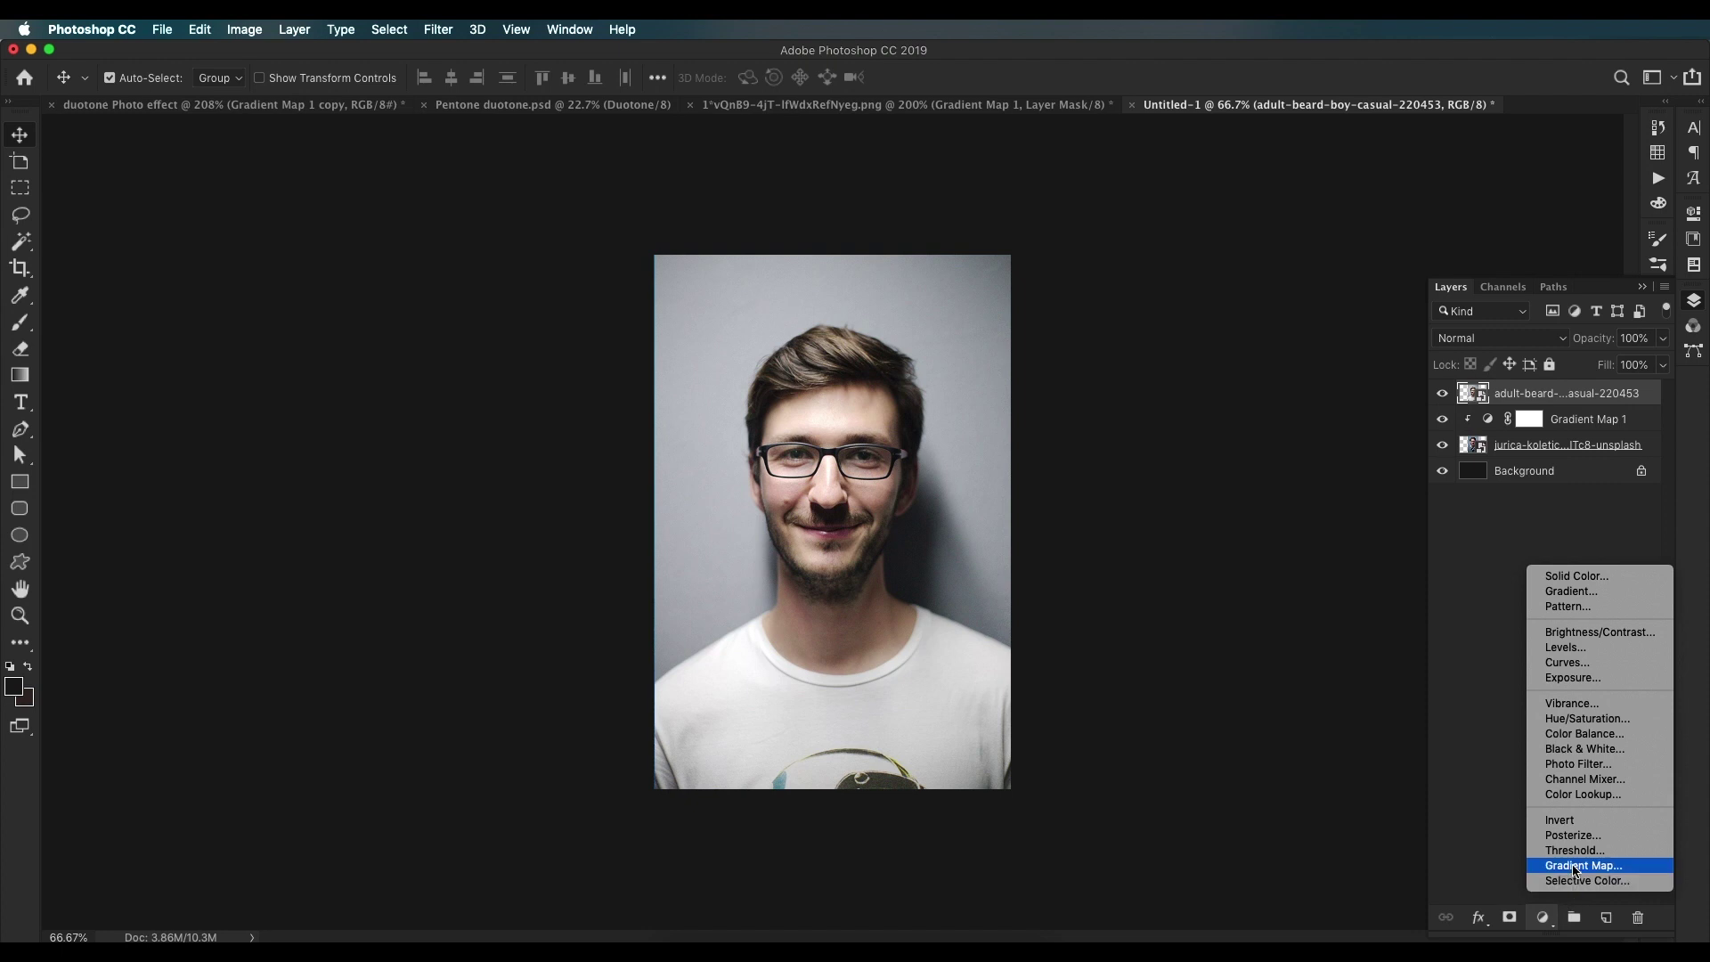
click(1574, 871)
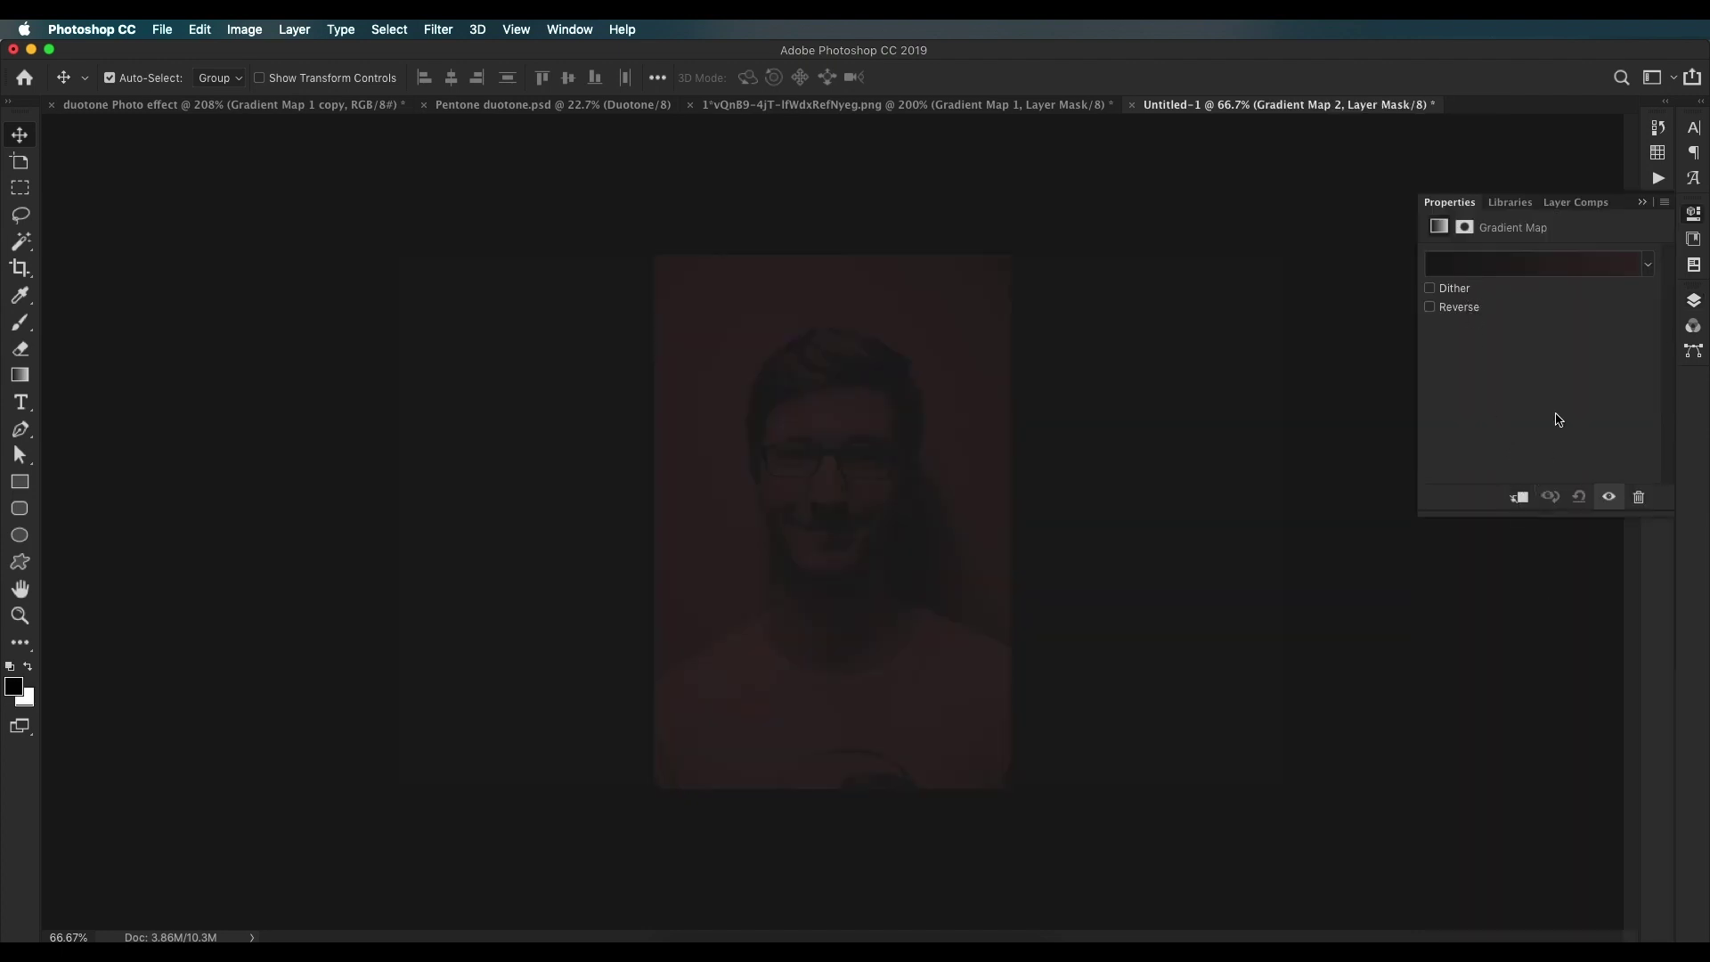
click(1580, 272)
click(1229, 268)
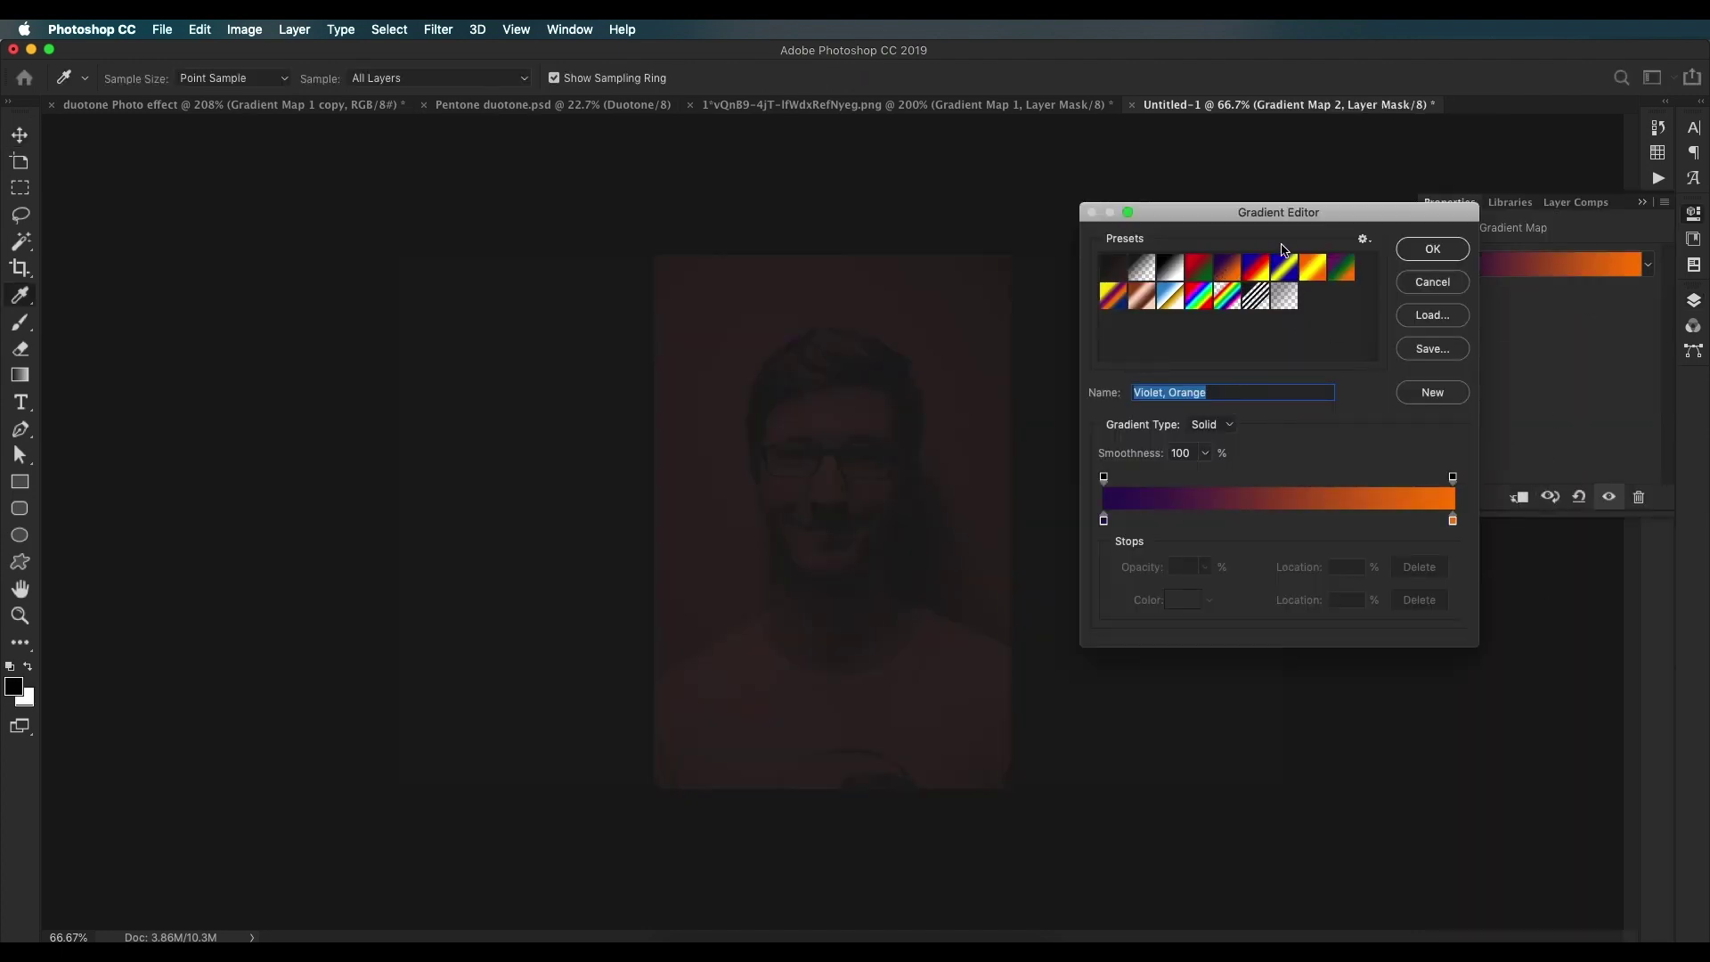
click(1434, 251)
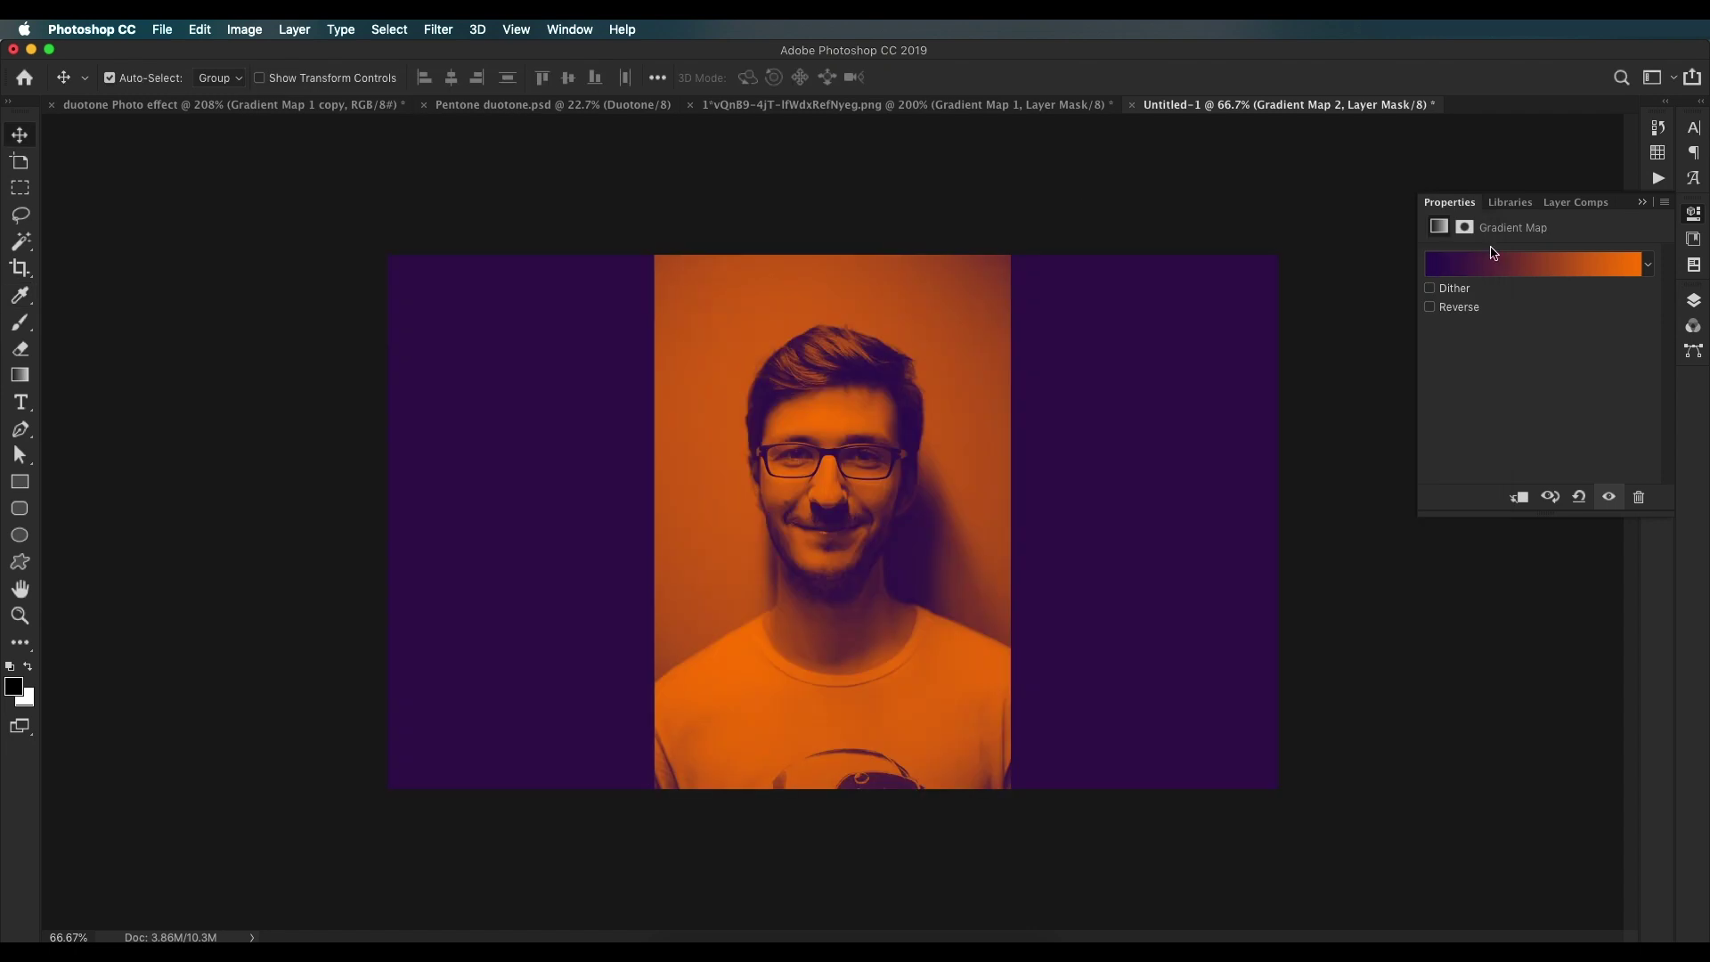
click(1695, 300)
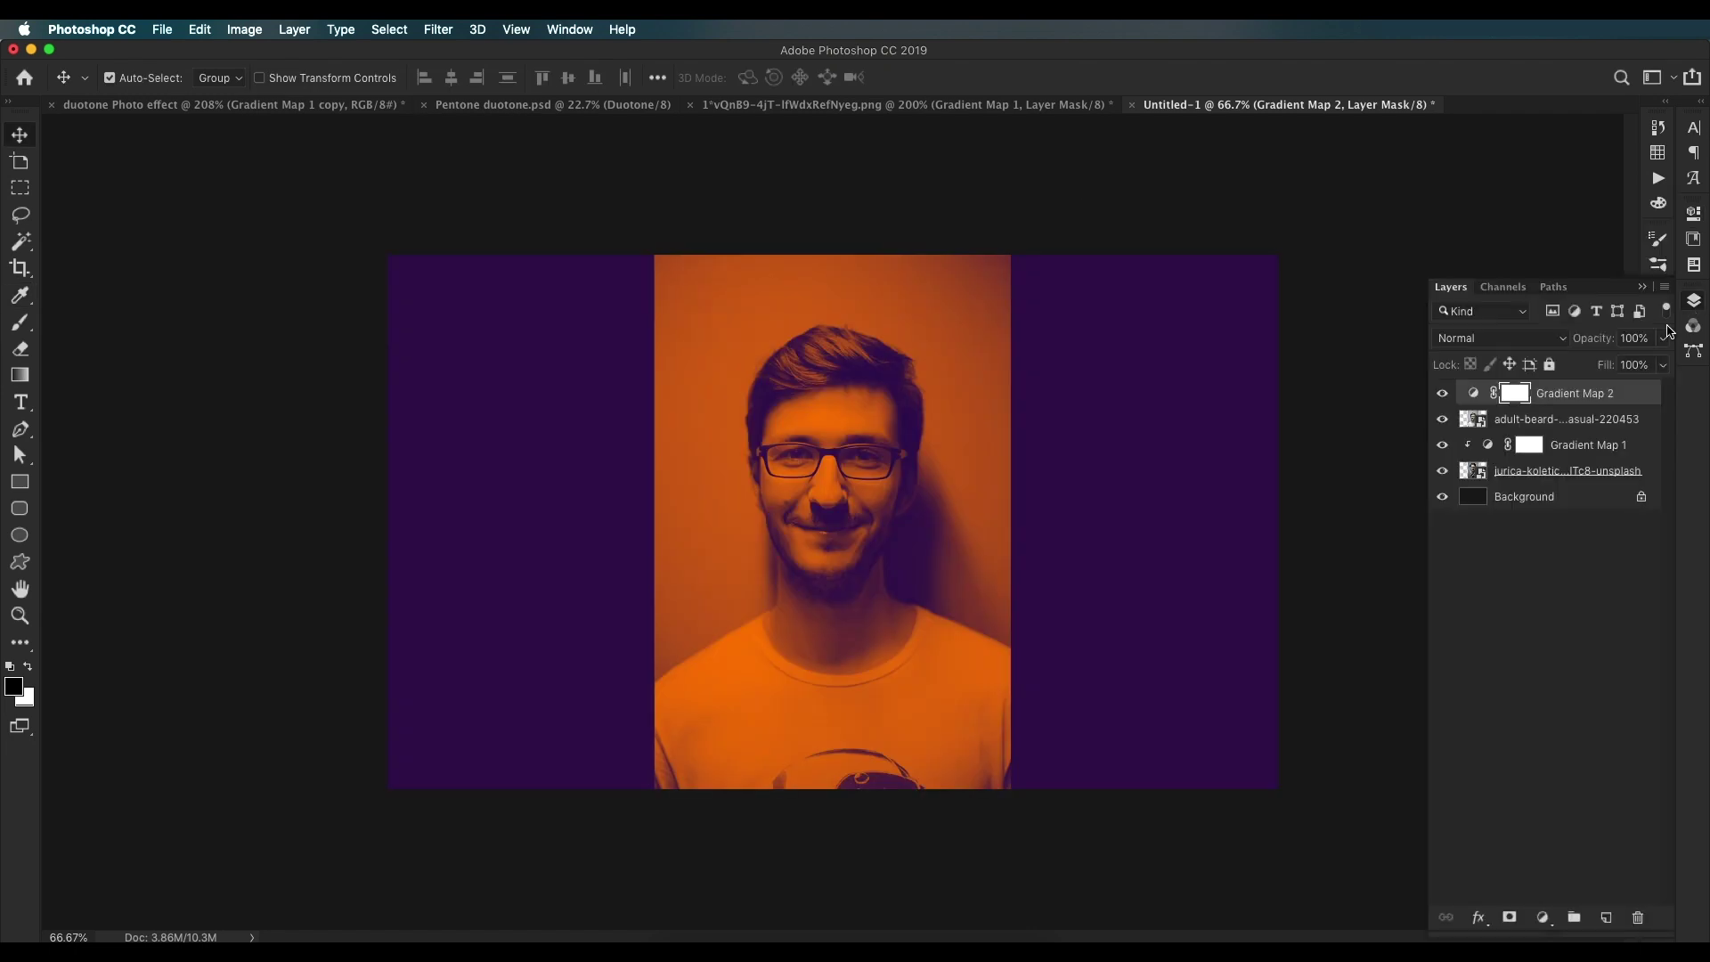
alt+click(1476, 397)
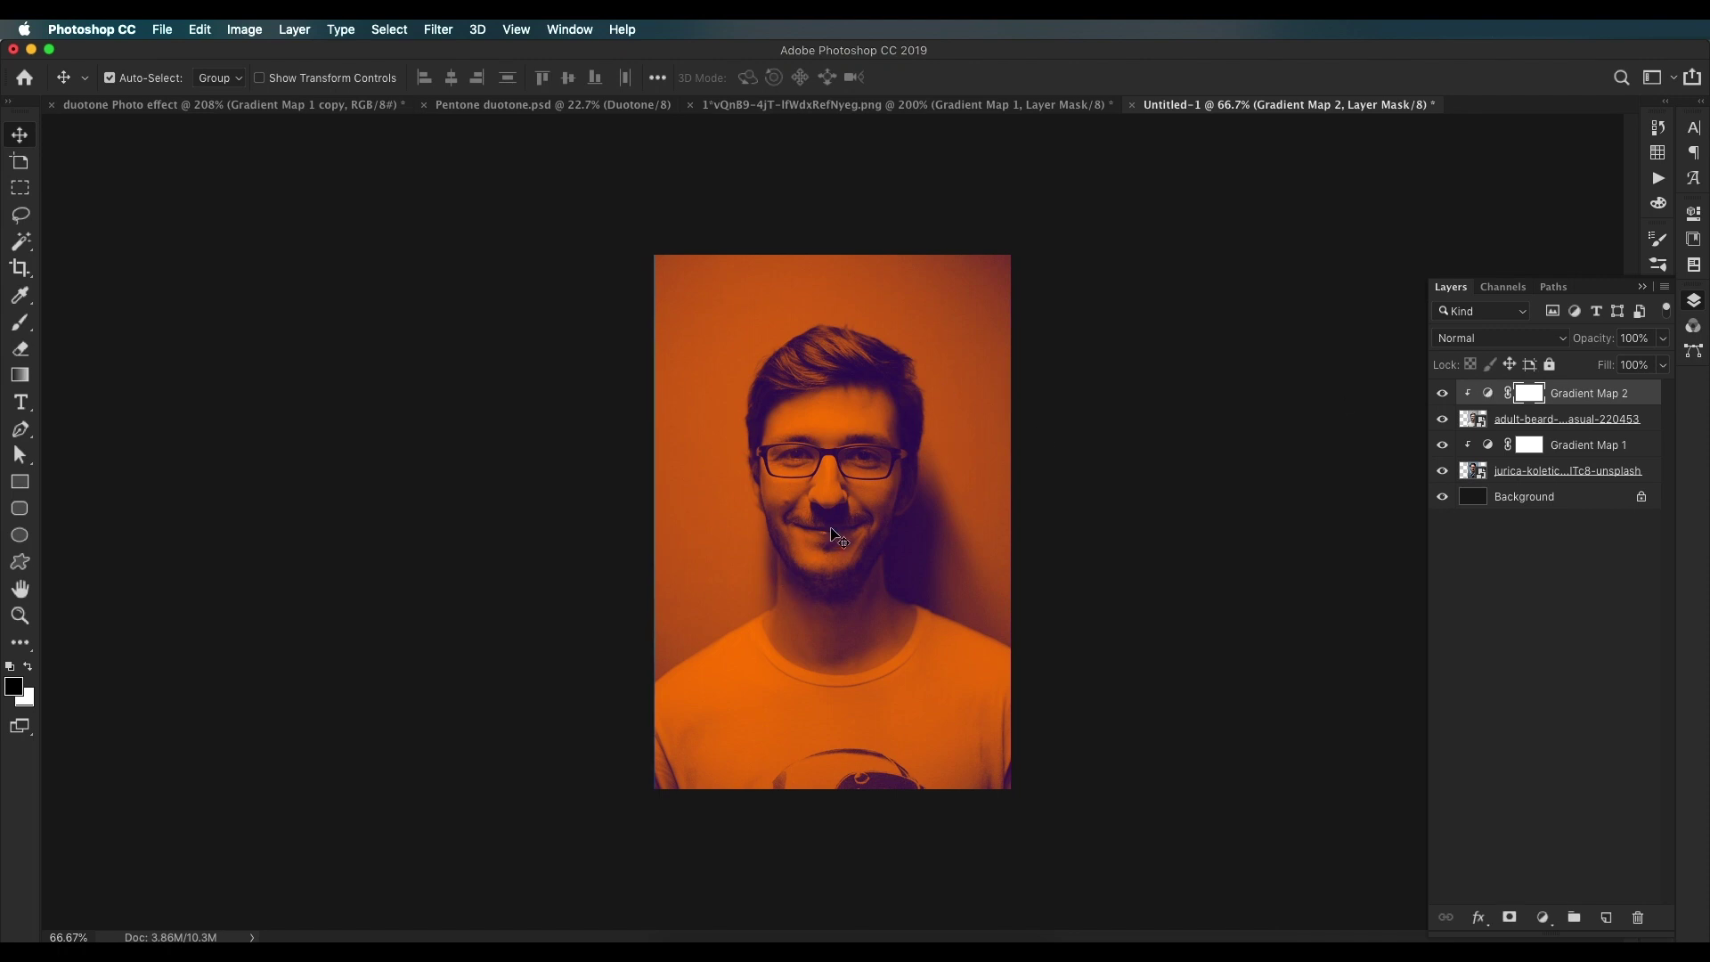
Step: Reopen the clipped Gradient Map's gradient and change its dark colour stop from violet to a very dark green
double_click(1490, 397)
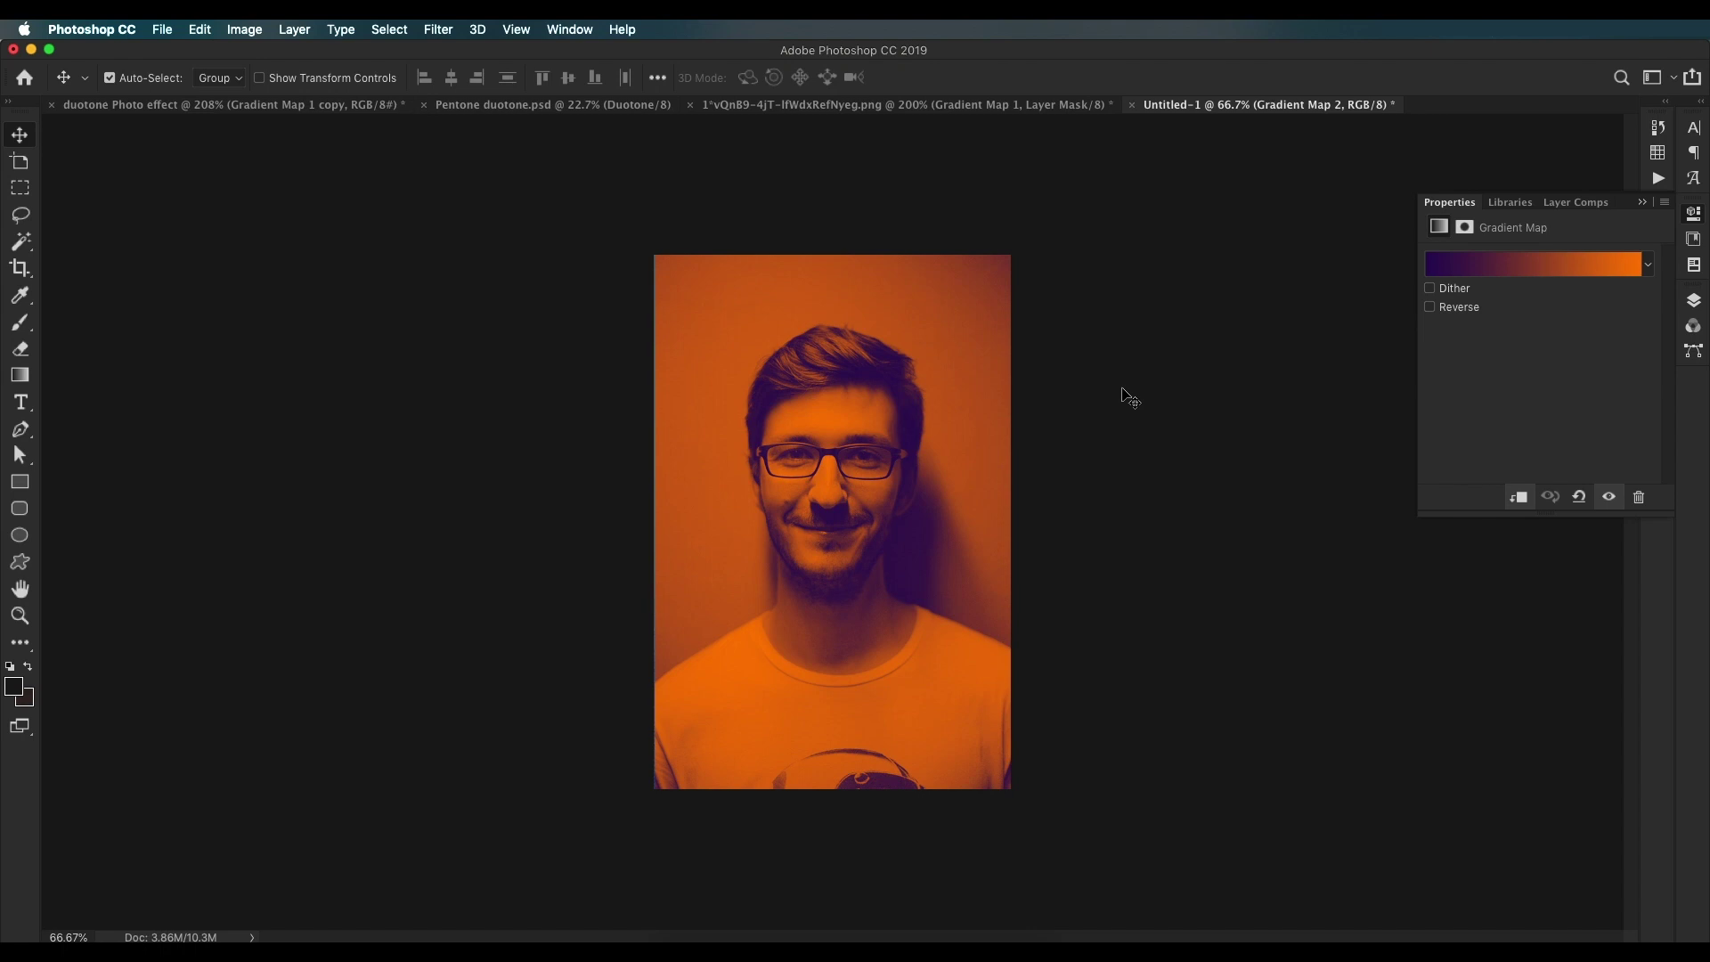
click(1505, 265)
click(1104, 522)
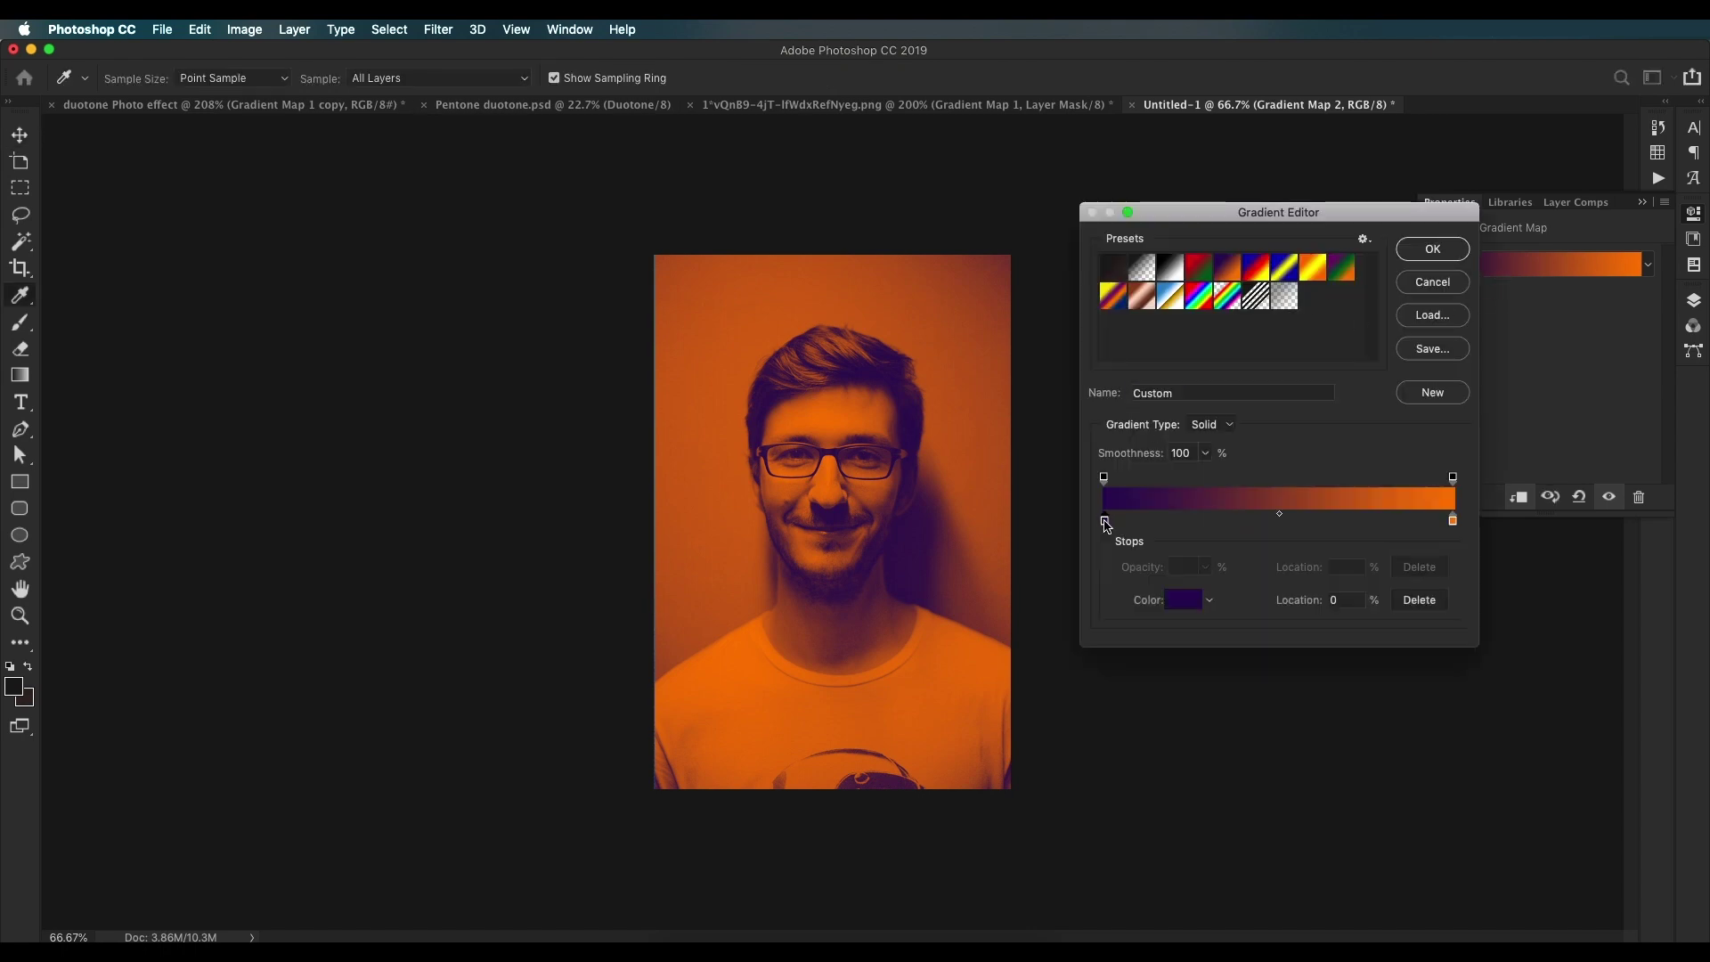
click(1183, 599)
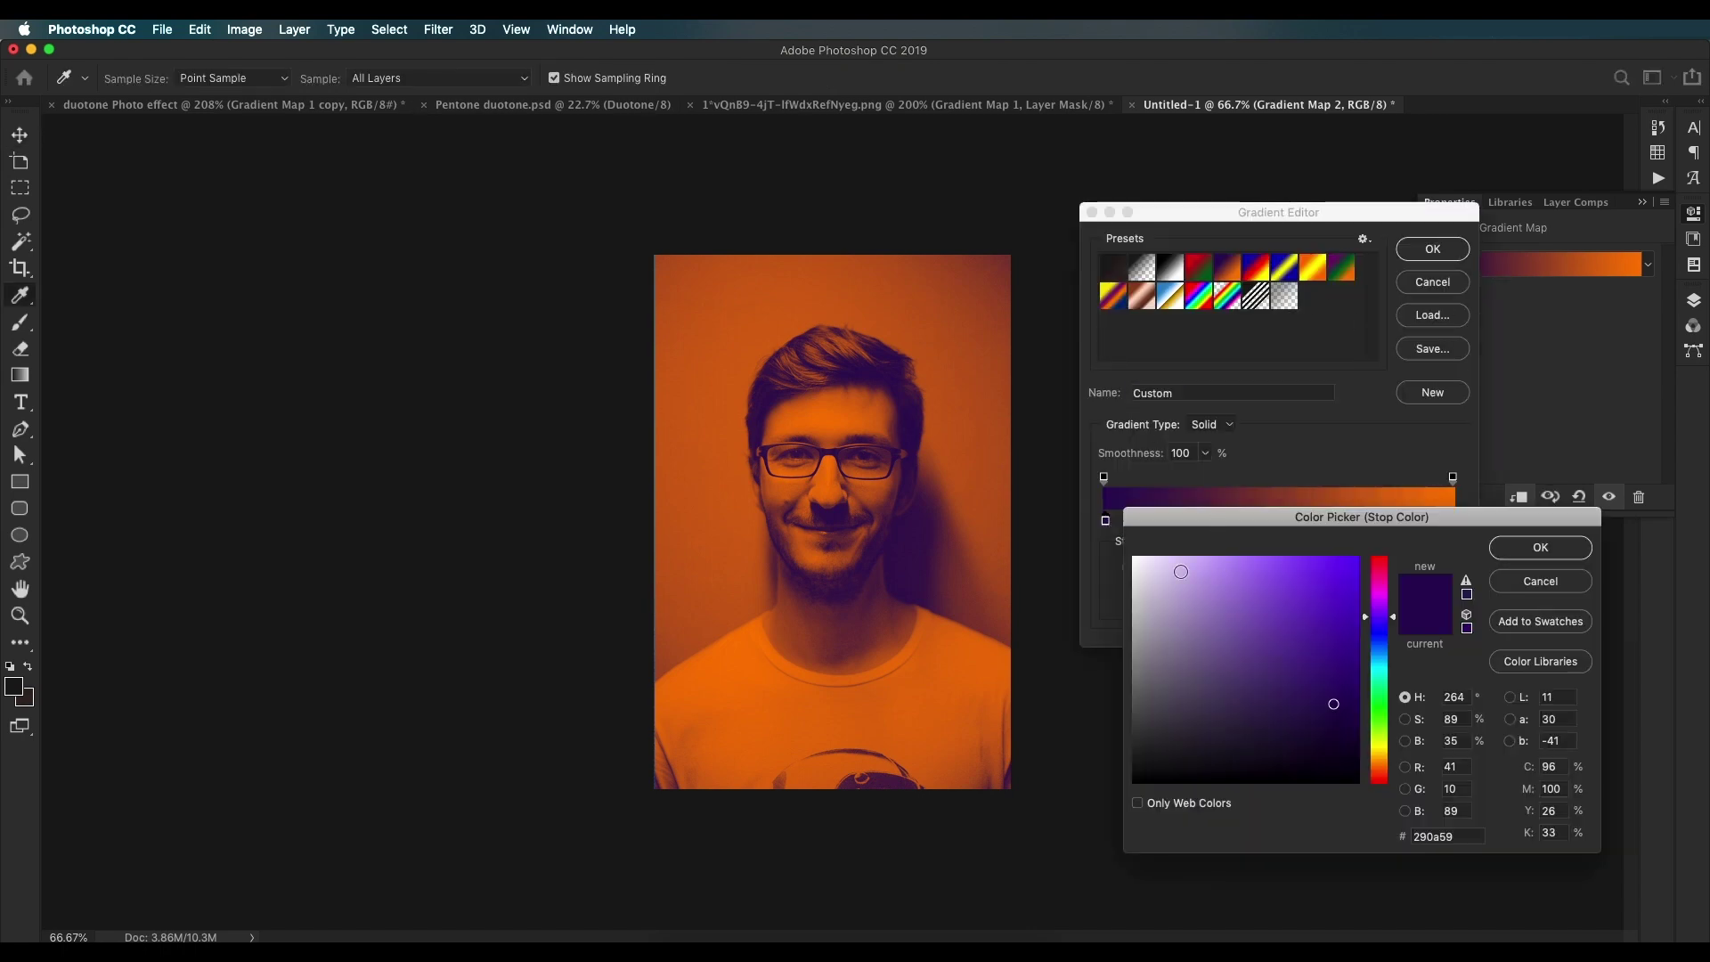
click(1389, 695)
click(1383, 694)
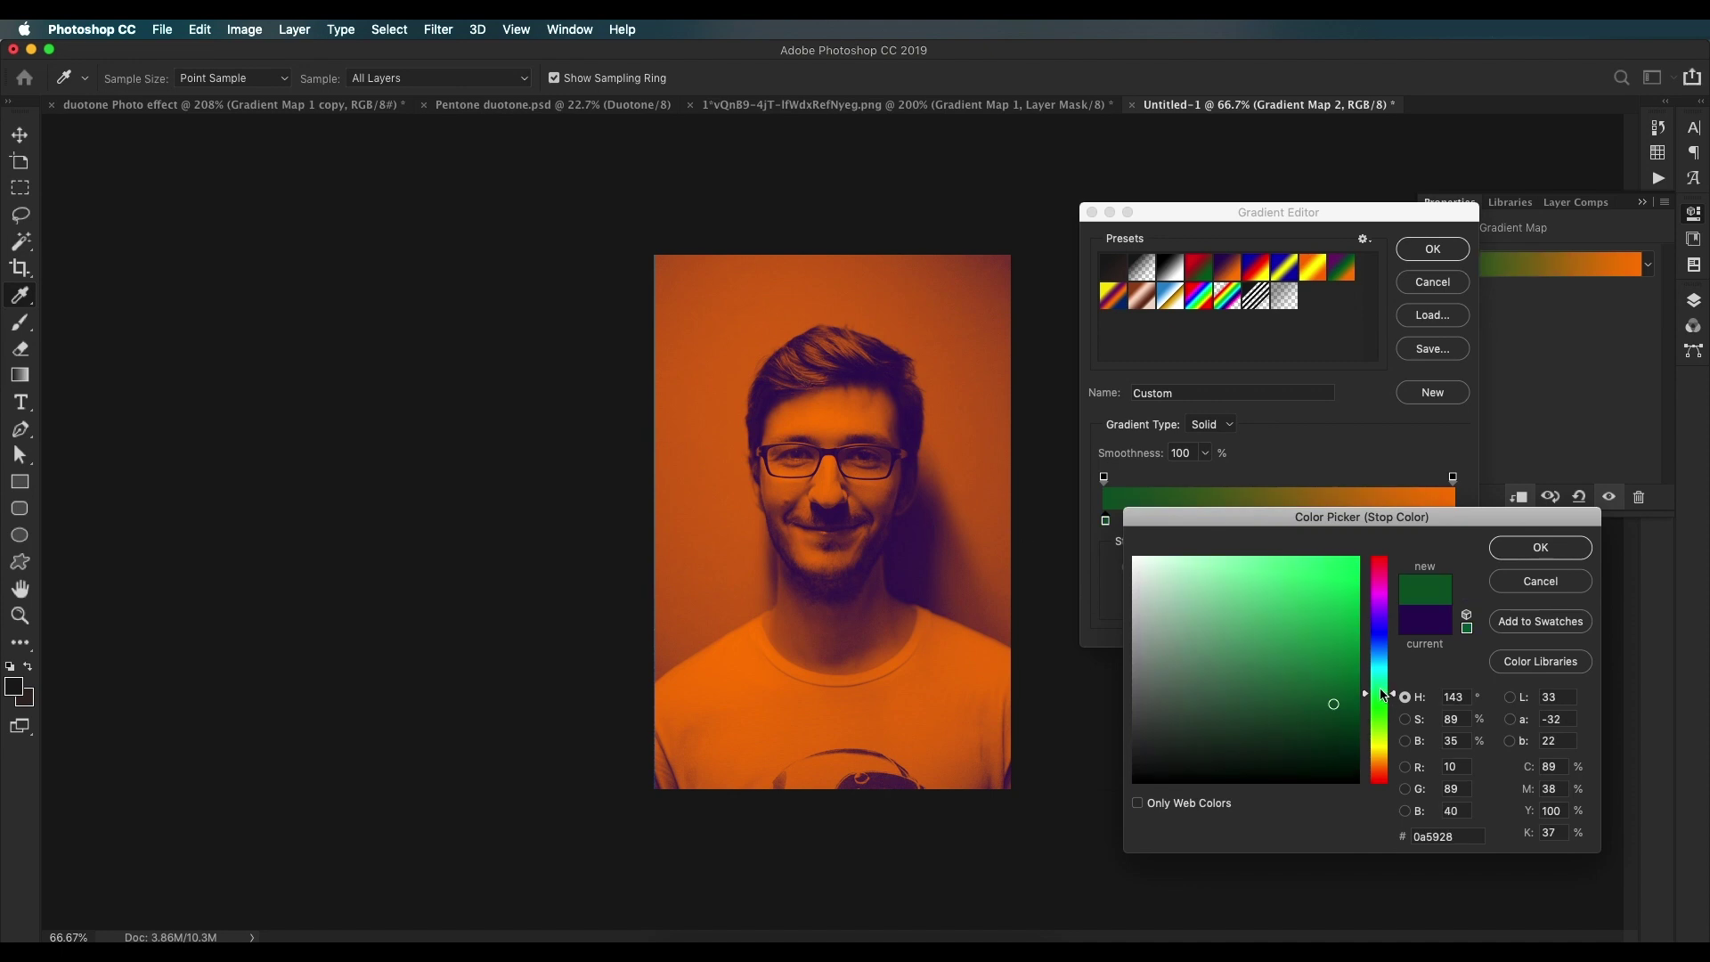
mouse_move(1380, 695)
mouse_down()
mouse_move(1379, 680)
mouse_move(1340, 706)
mouse_move(1357, 744)
mouse_up()
click(1540, 546)
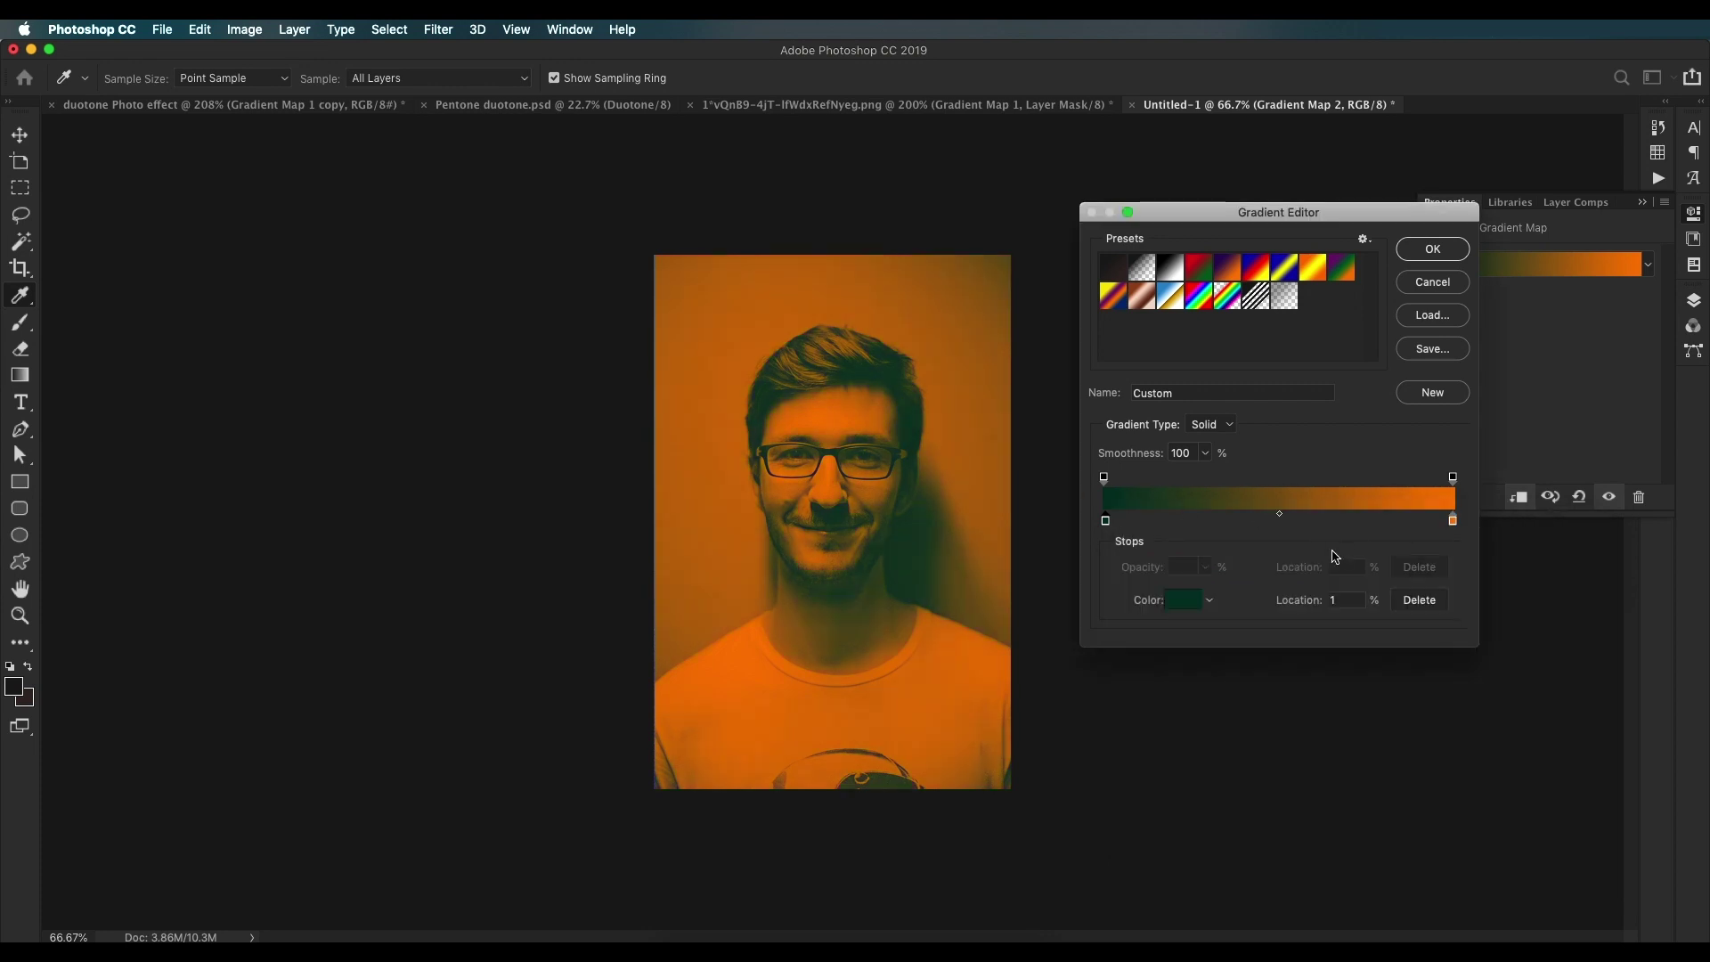
Step: Change the gradient's light (100%) colour stop from orange to bright green #03ea6a and check it on the portrait
click(1453, 522)
click(1197, 602)
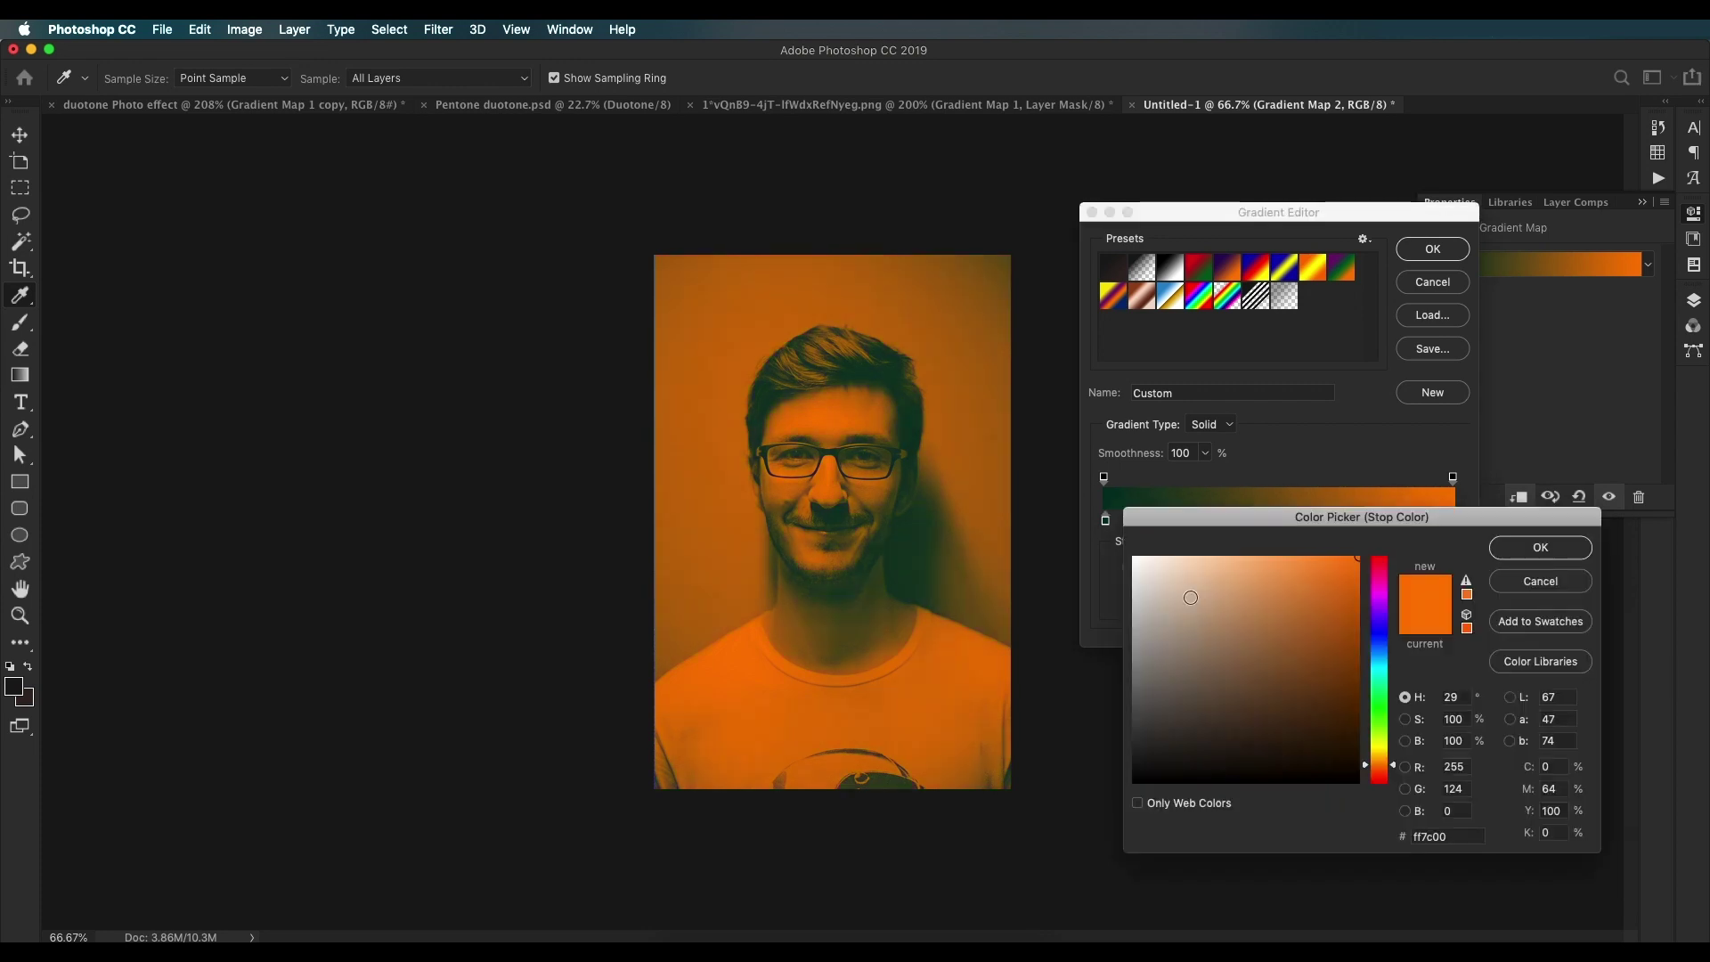
click(1376, 691)
drag(1325, 630, 1356, 574)
scroll(1012, 527, down, 3)
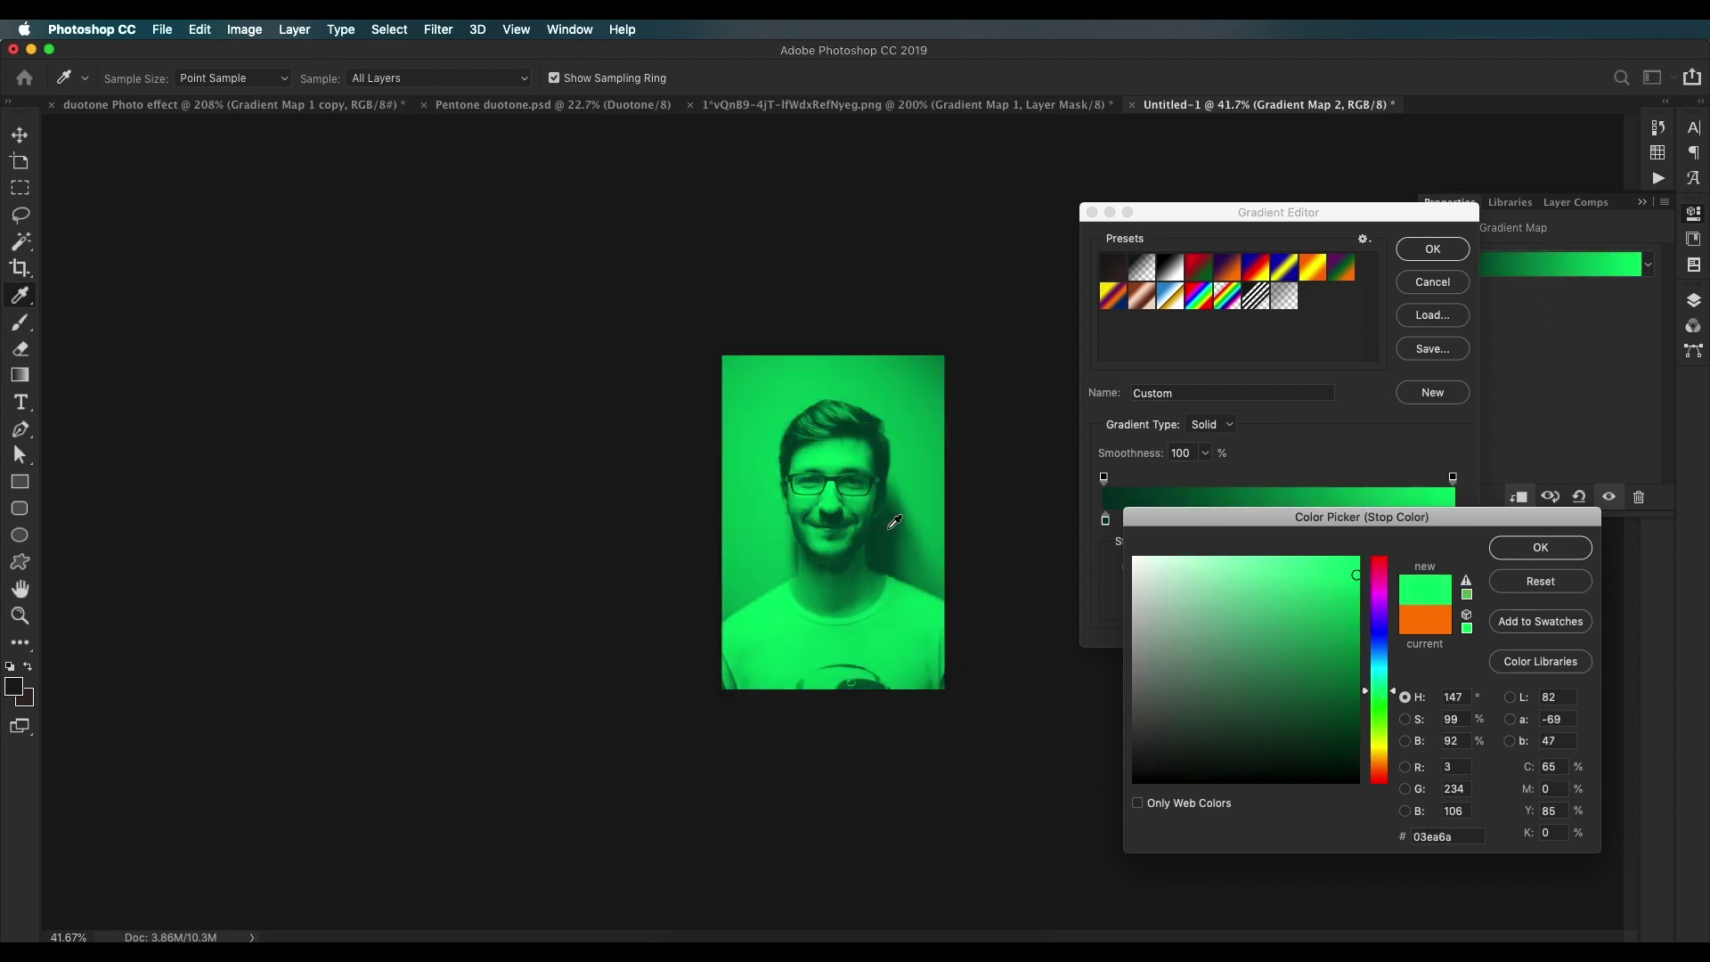
scroll(895, 521, up, 6)
scroll(858, 496, up, 2)
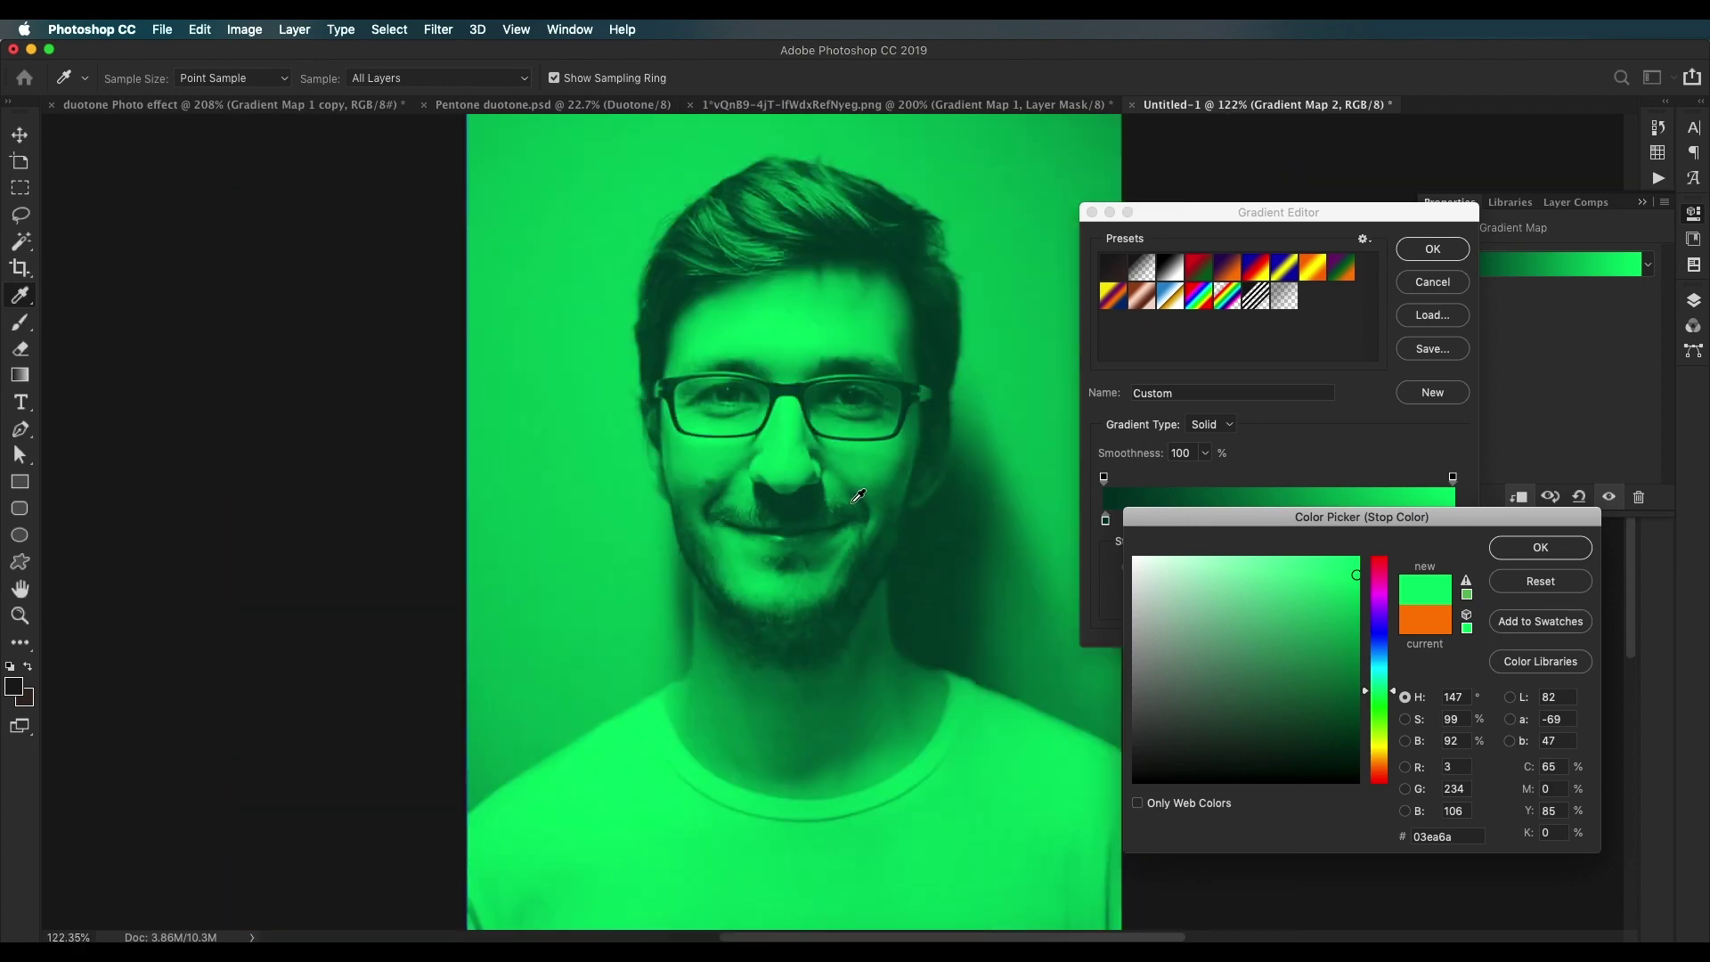
Step: Refine the gradient's light green stop to #00f082 and apply the gradient to the bearded man's portrait
drag(1351, 575, 1360, 569)
scroll(1038, 541, down, 5)
click(1376, 685)
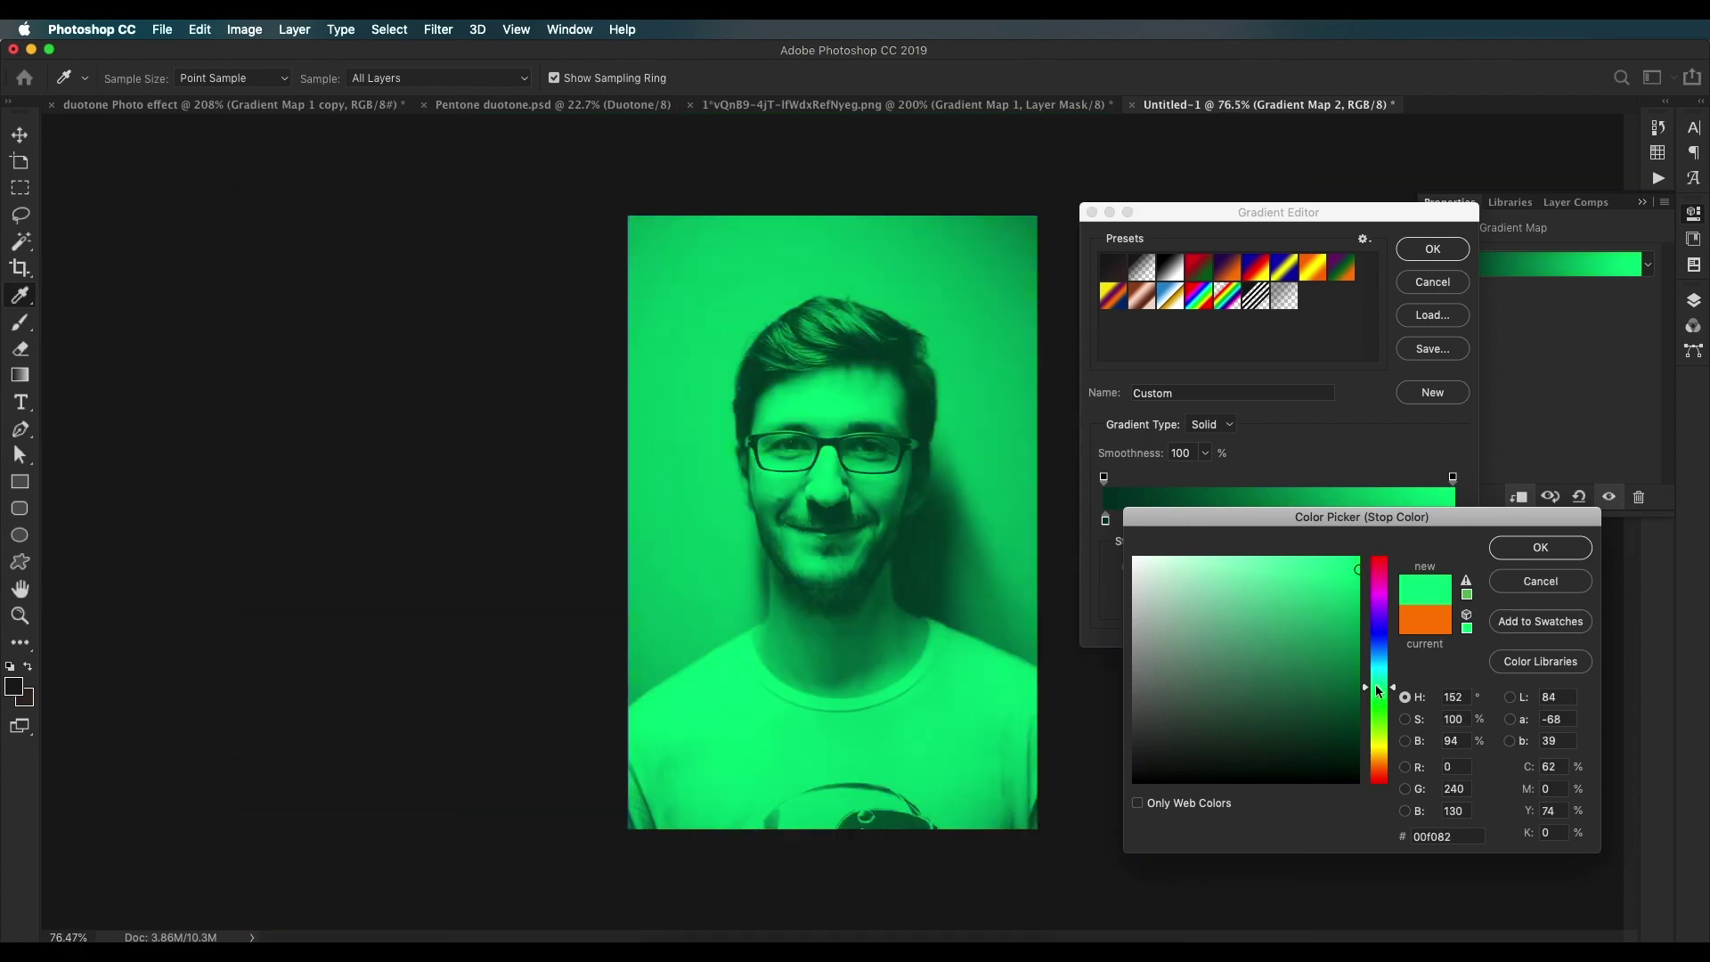
click(1549, 548)
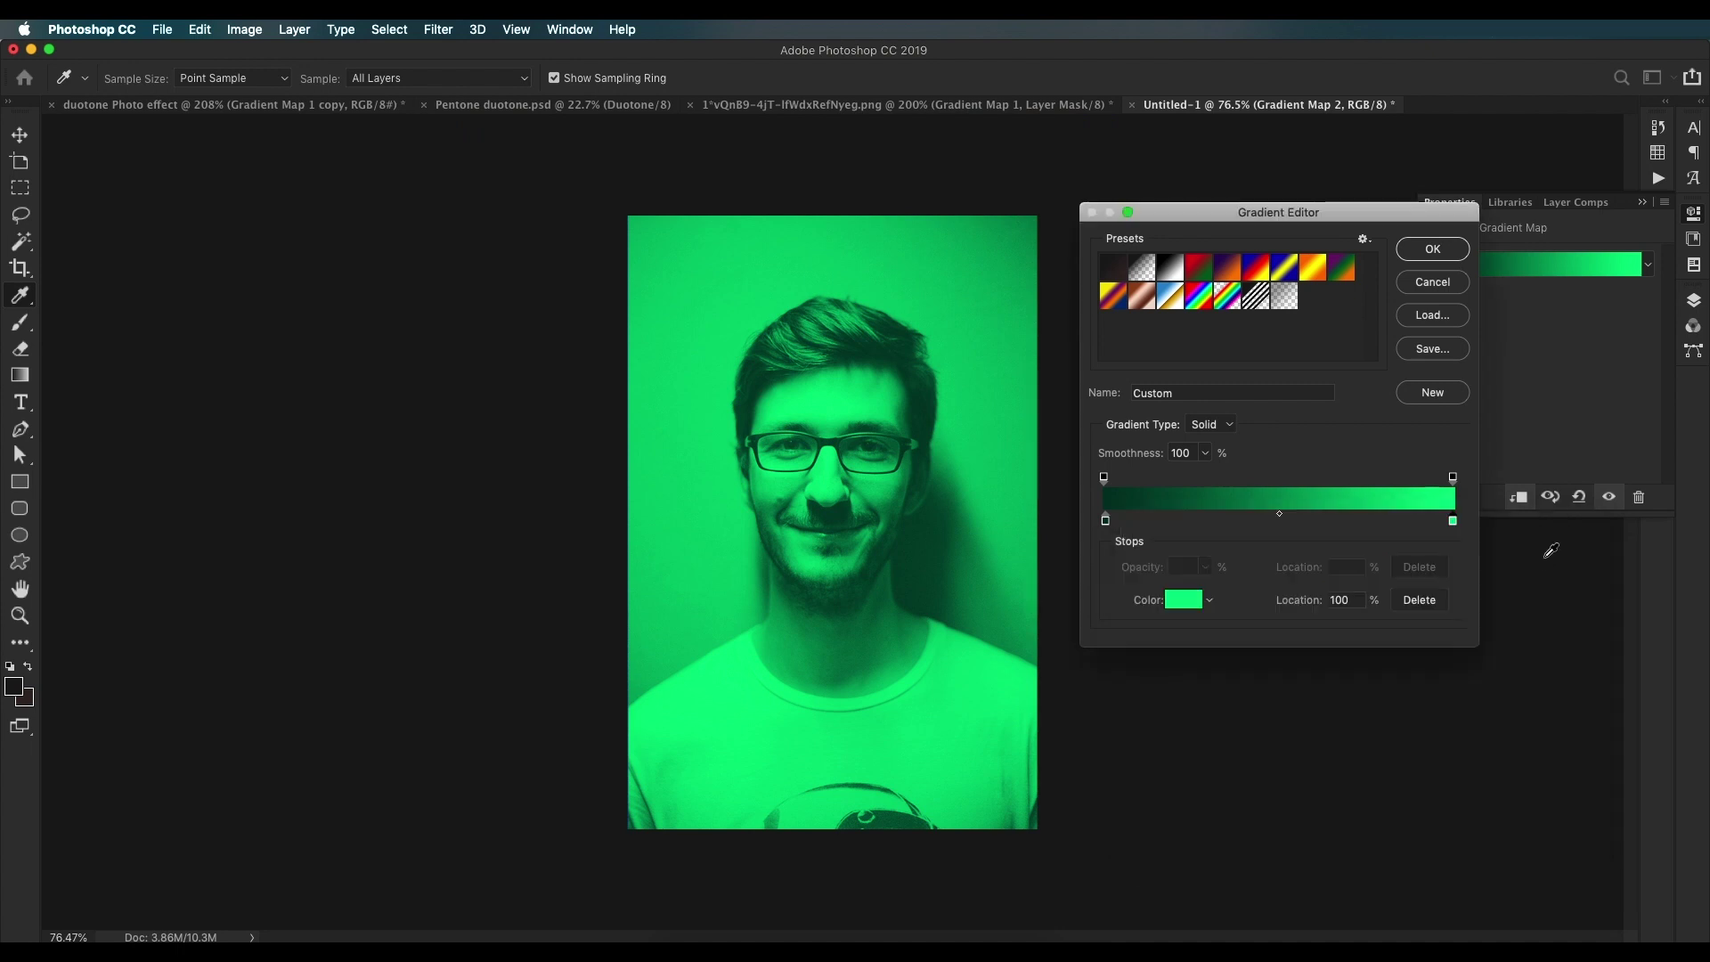
click(1450, 253)
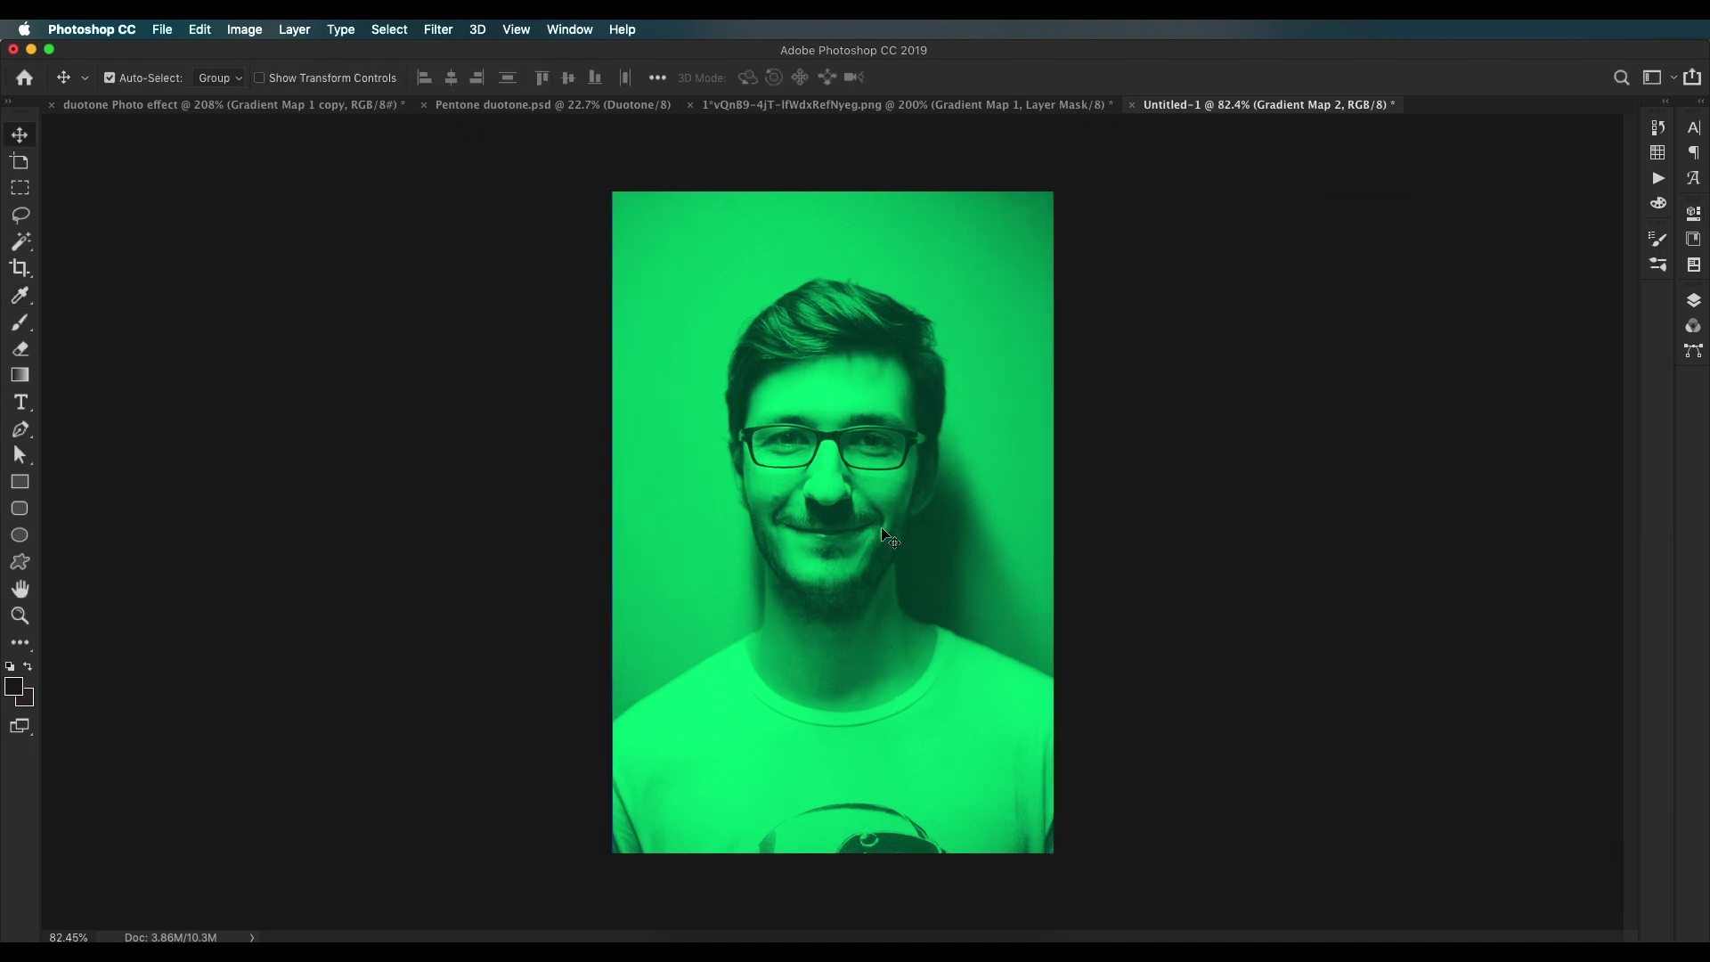
scroll(891, 538, down, 2)
scroll(890, 538, up, 3)
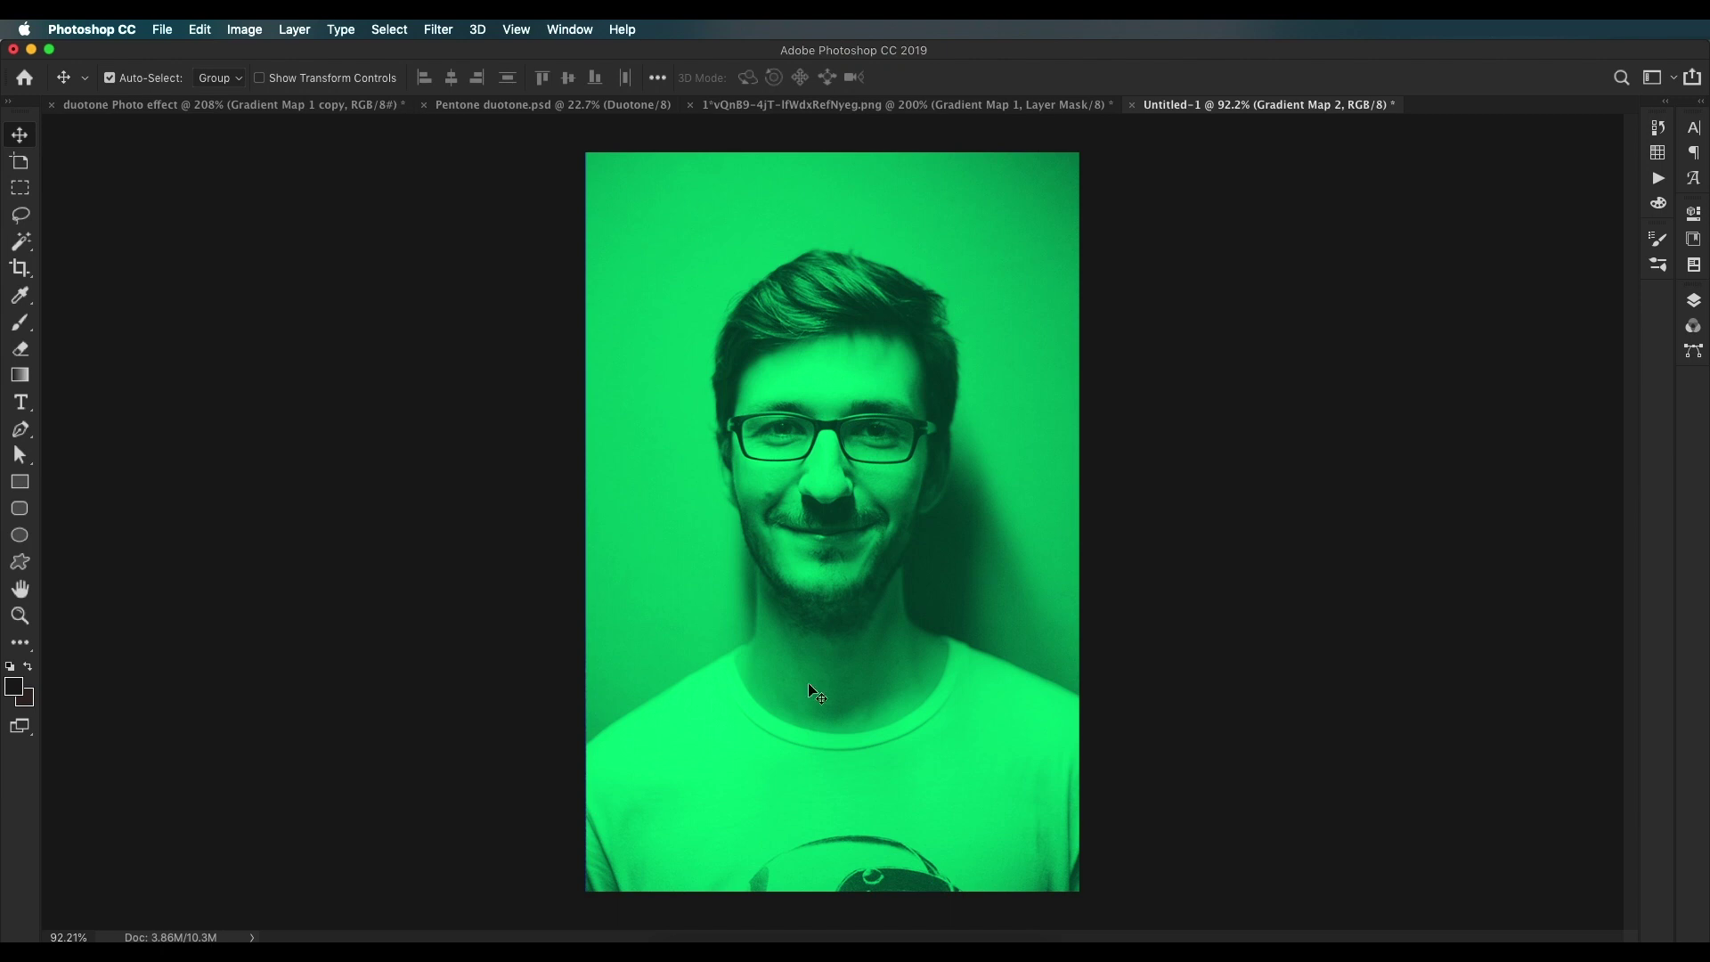
Step: Place the dark black-and-white photo of the long-haired woman from the Finder Images folder over the green portrait
click(669, 928)
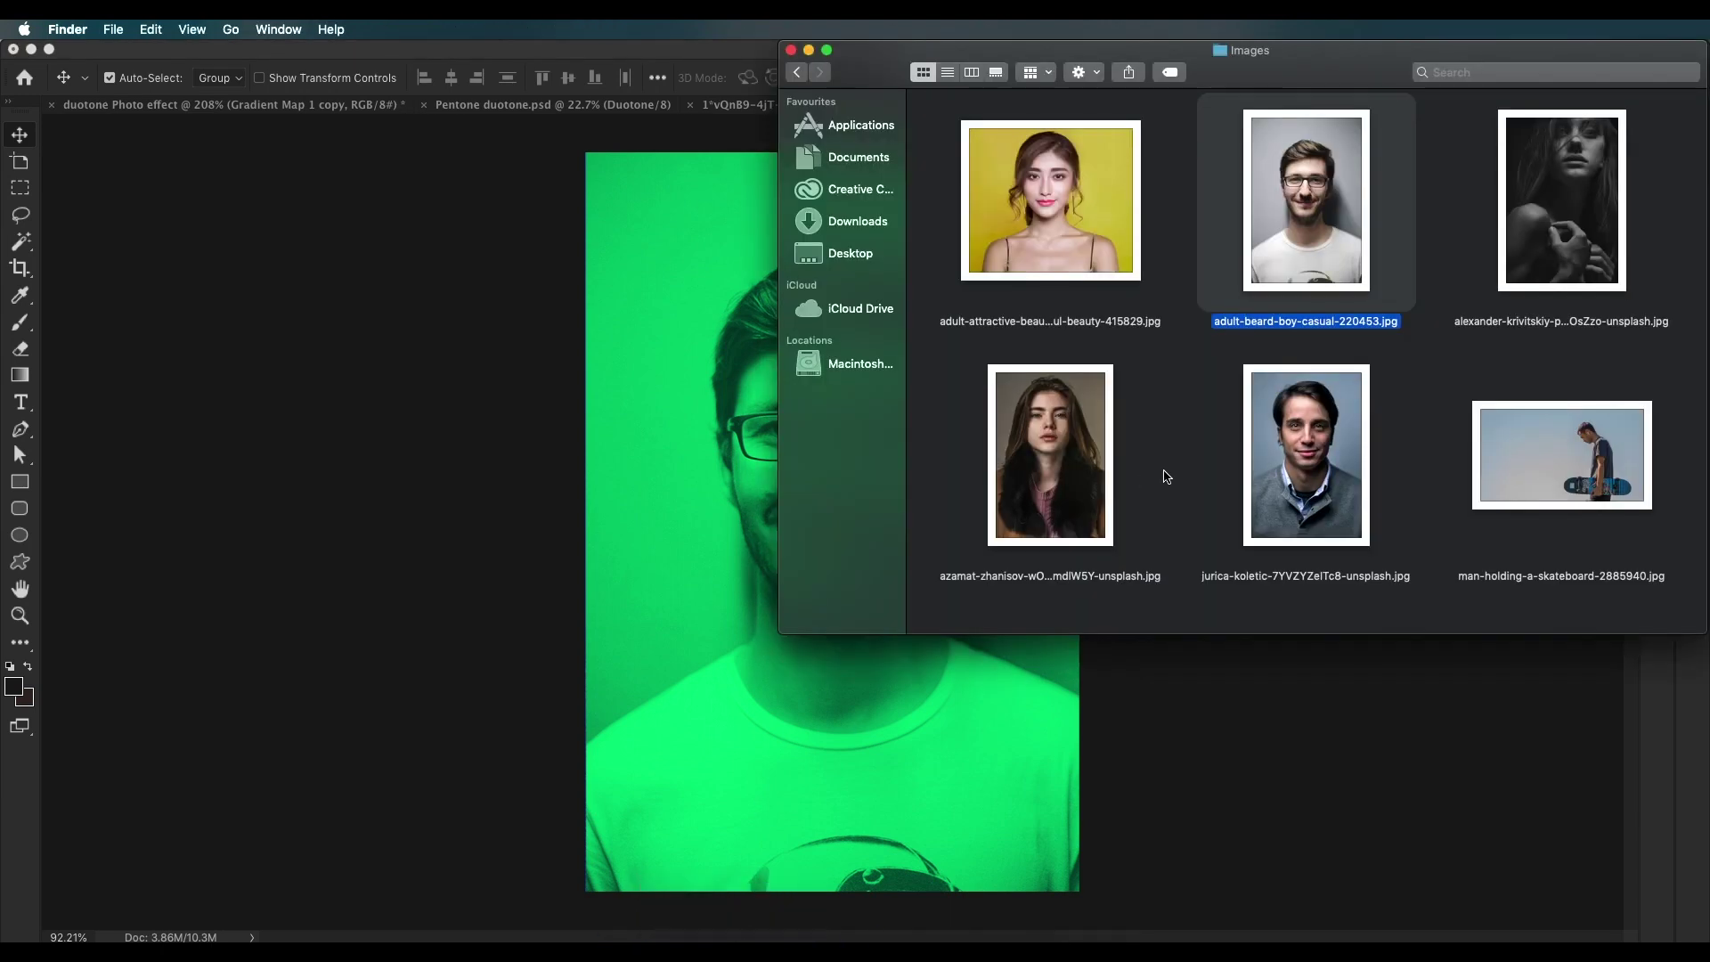
click(1167, 476)
click(1520, 201)
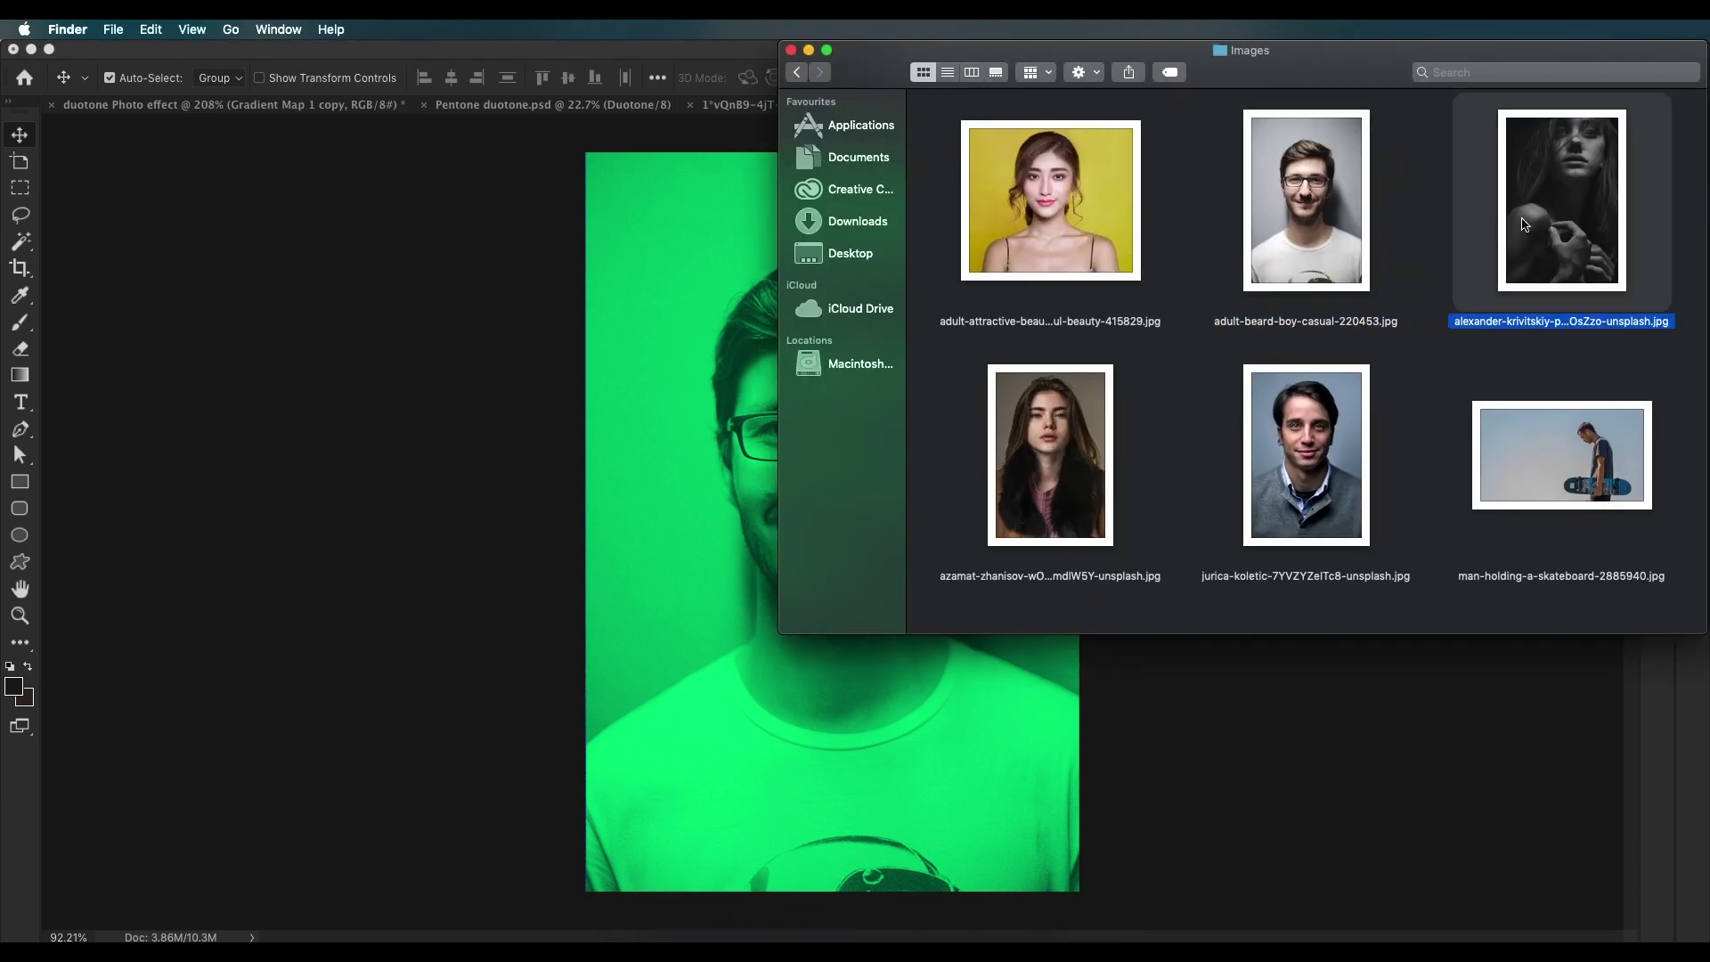
right_click(1545, 233)
click(1560, 201)
drag(1560, 200, 644, 552)
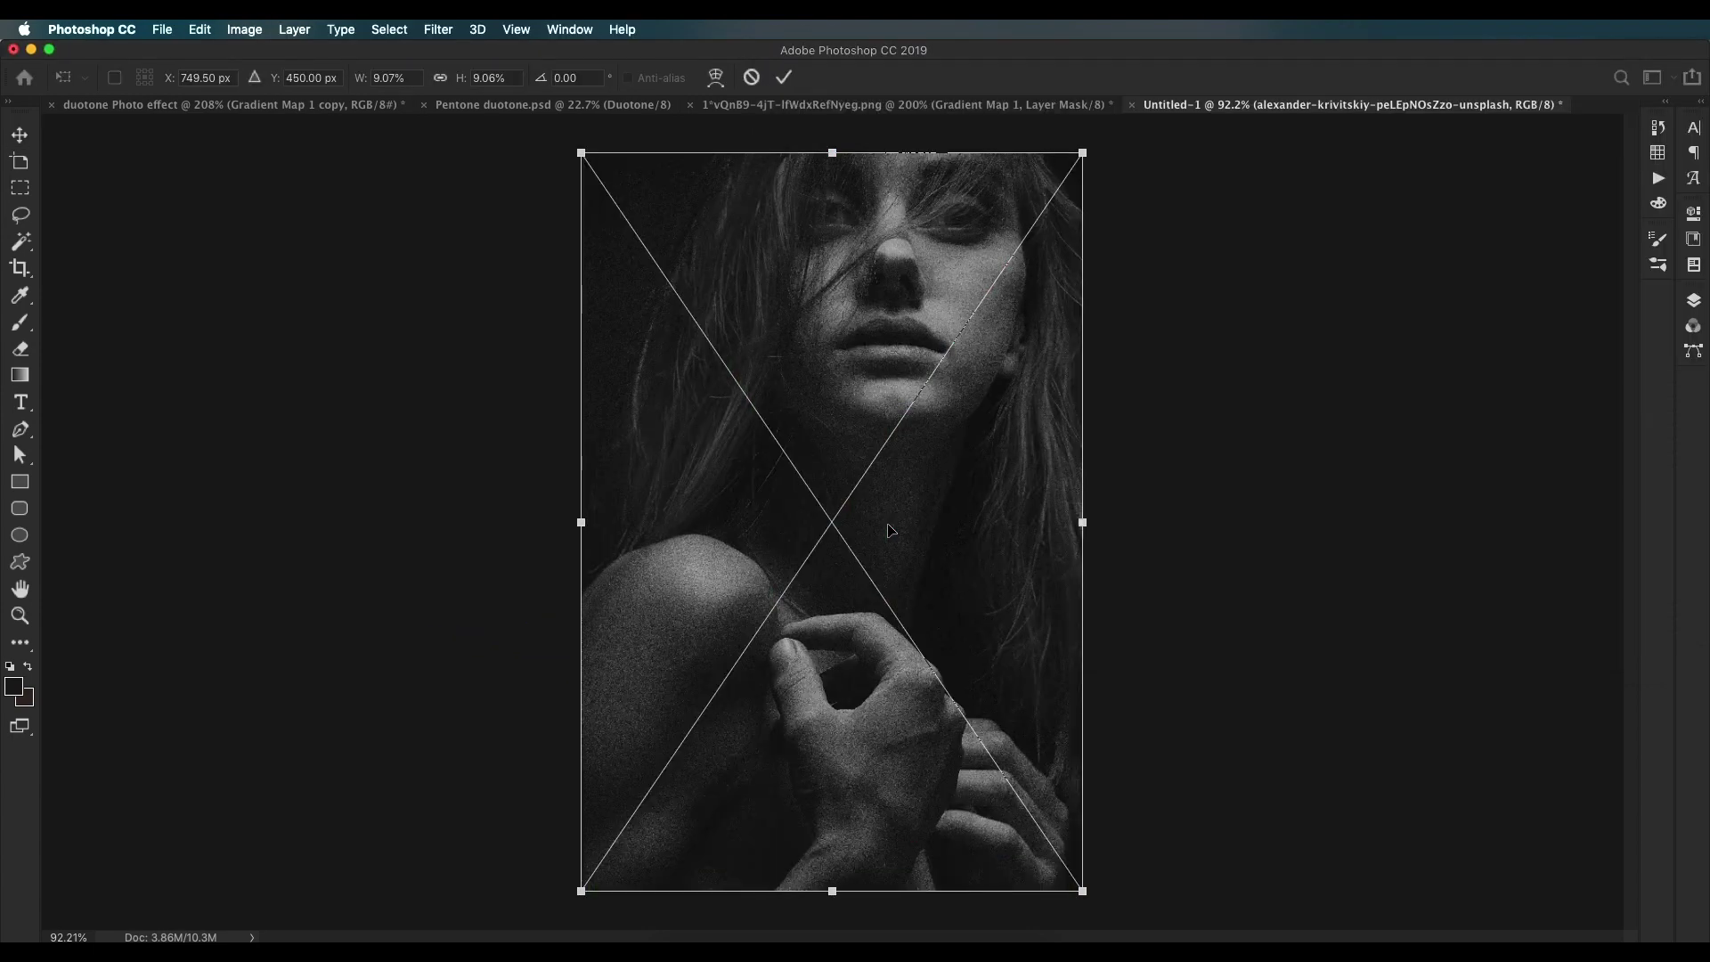
key(Return)
scroll(877, 477, down, 2)
scroll(877, 481, up, 4)
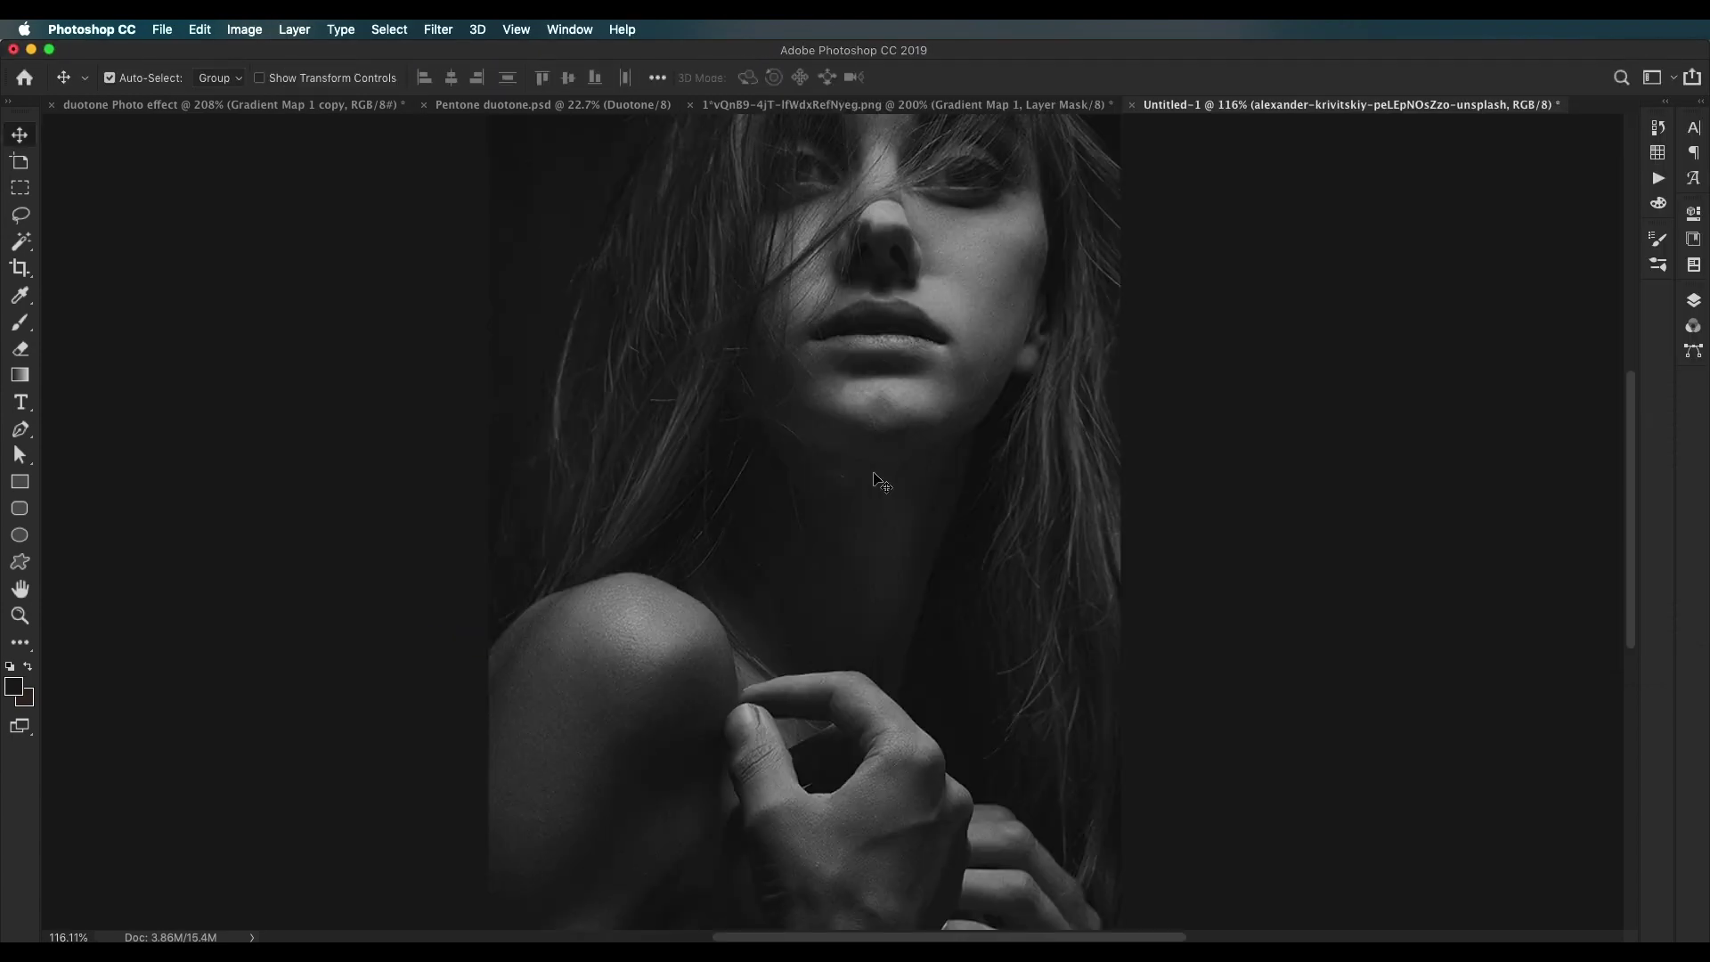
scroll(1024, 479, down, 3)
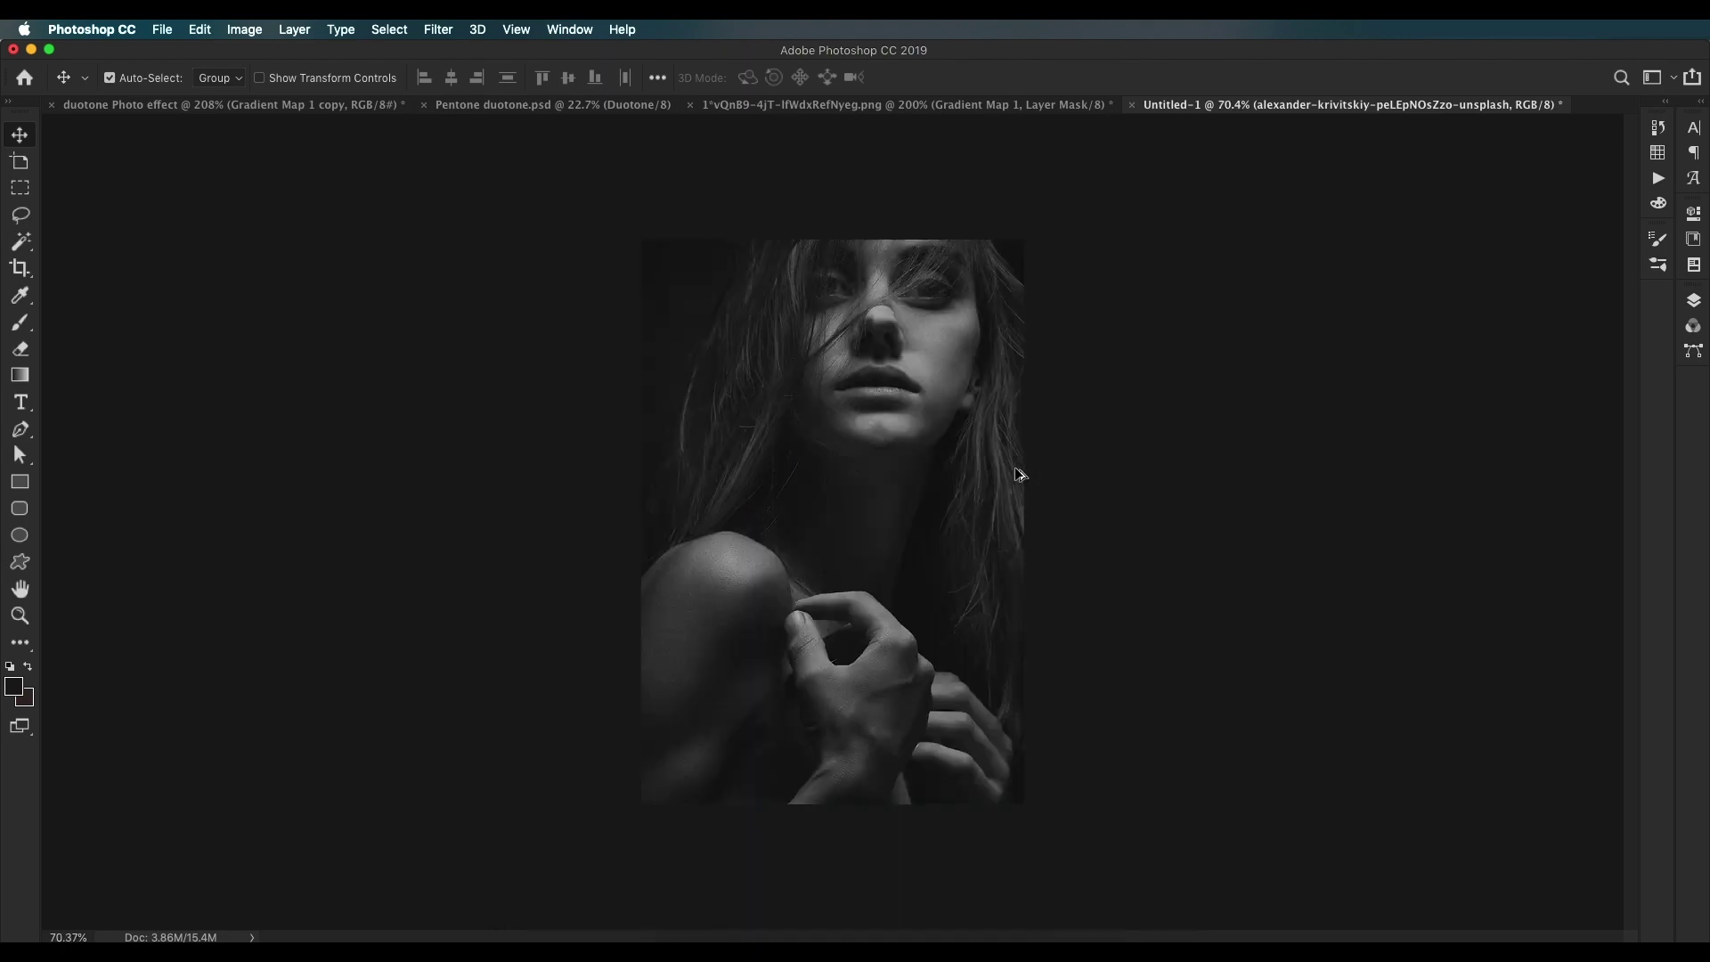
Step: Duplicate the Gradient Map 2 adjustment above the newly placed woman's portrait and clip the copy to it
click(1694, 300)
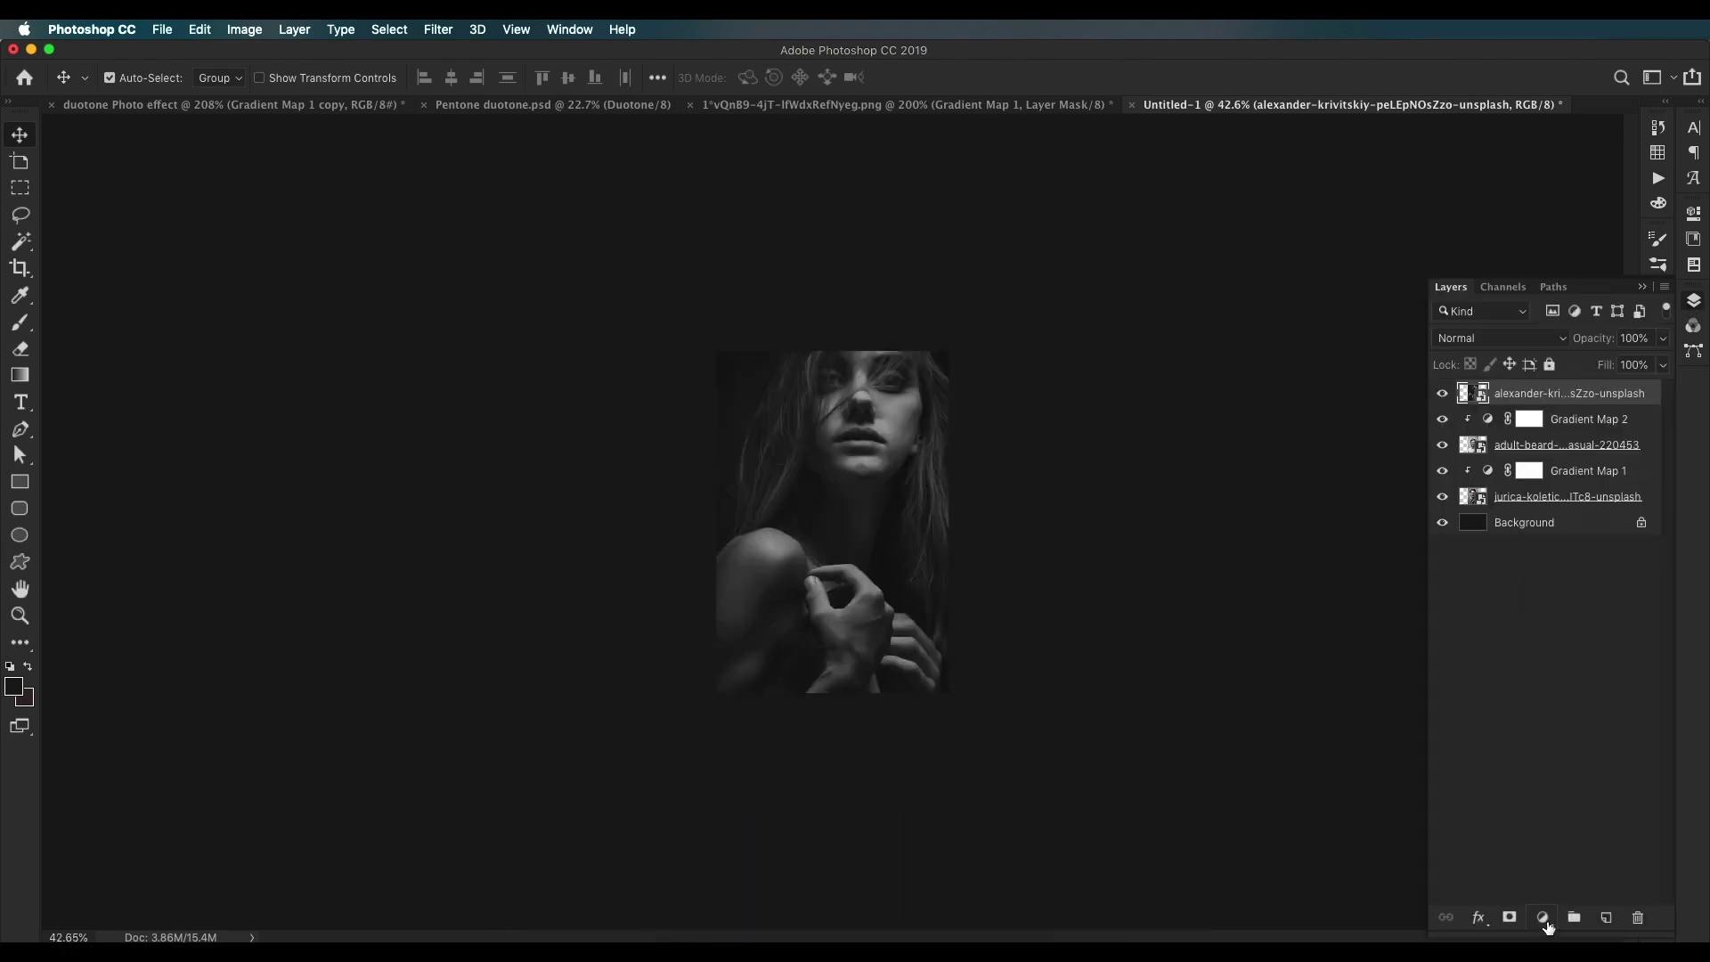
click(1544, 920)
click(1488, 425)
drag(1493, 424, 1494, 395)
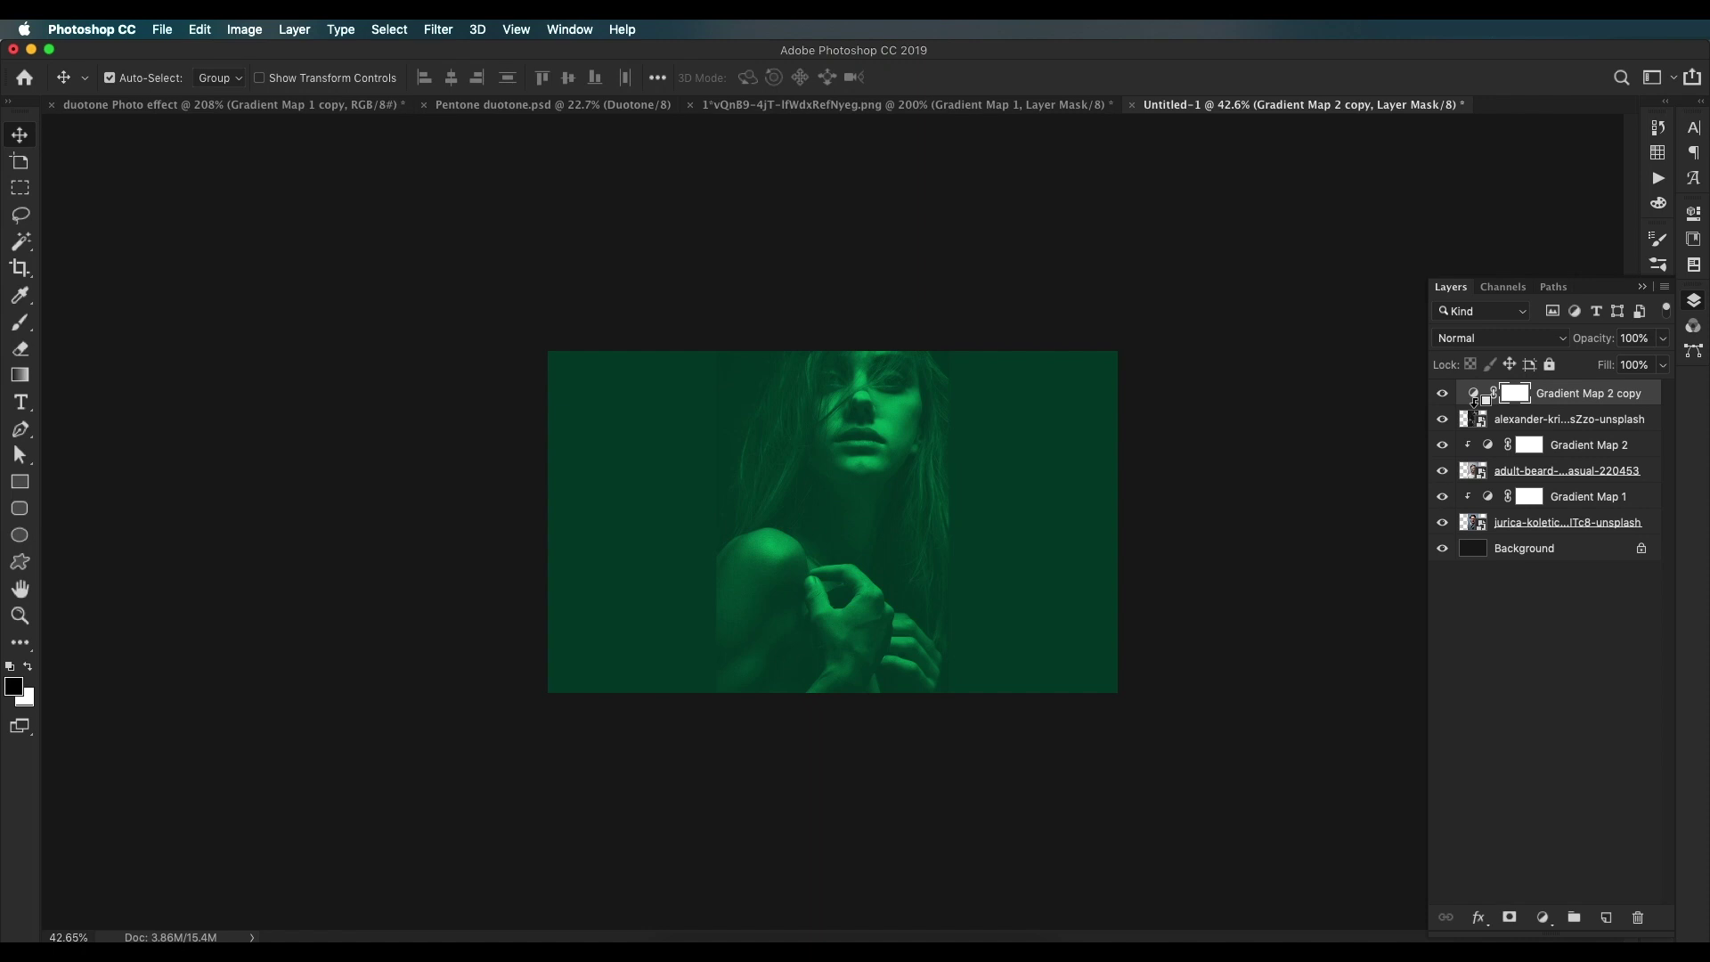
alt+click(1474, 401)
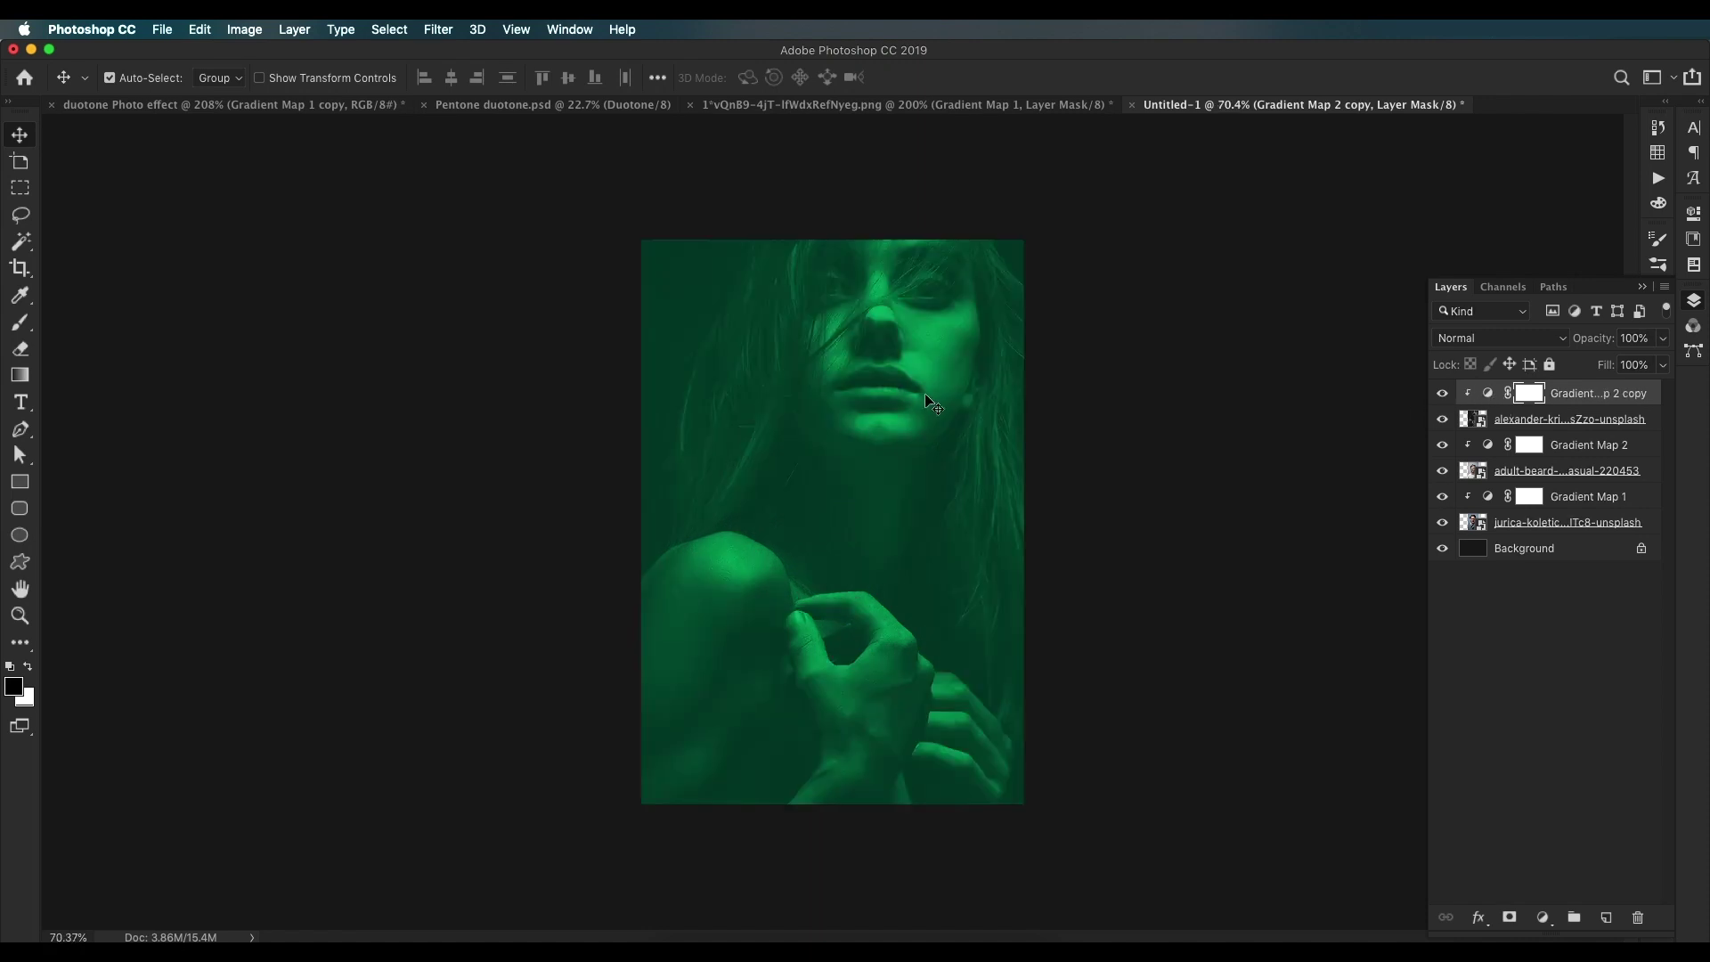
Step: Open the copied Gradient Map's gradient and set its dark (0%) colour stop to deep purple #3f236a
double_click(1487, 393)
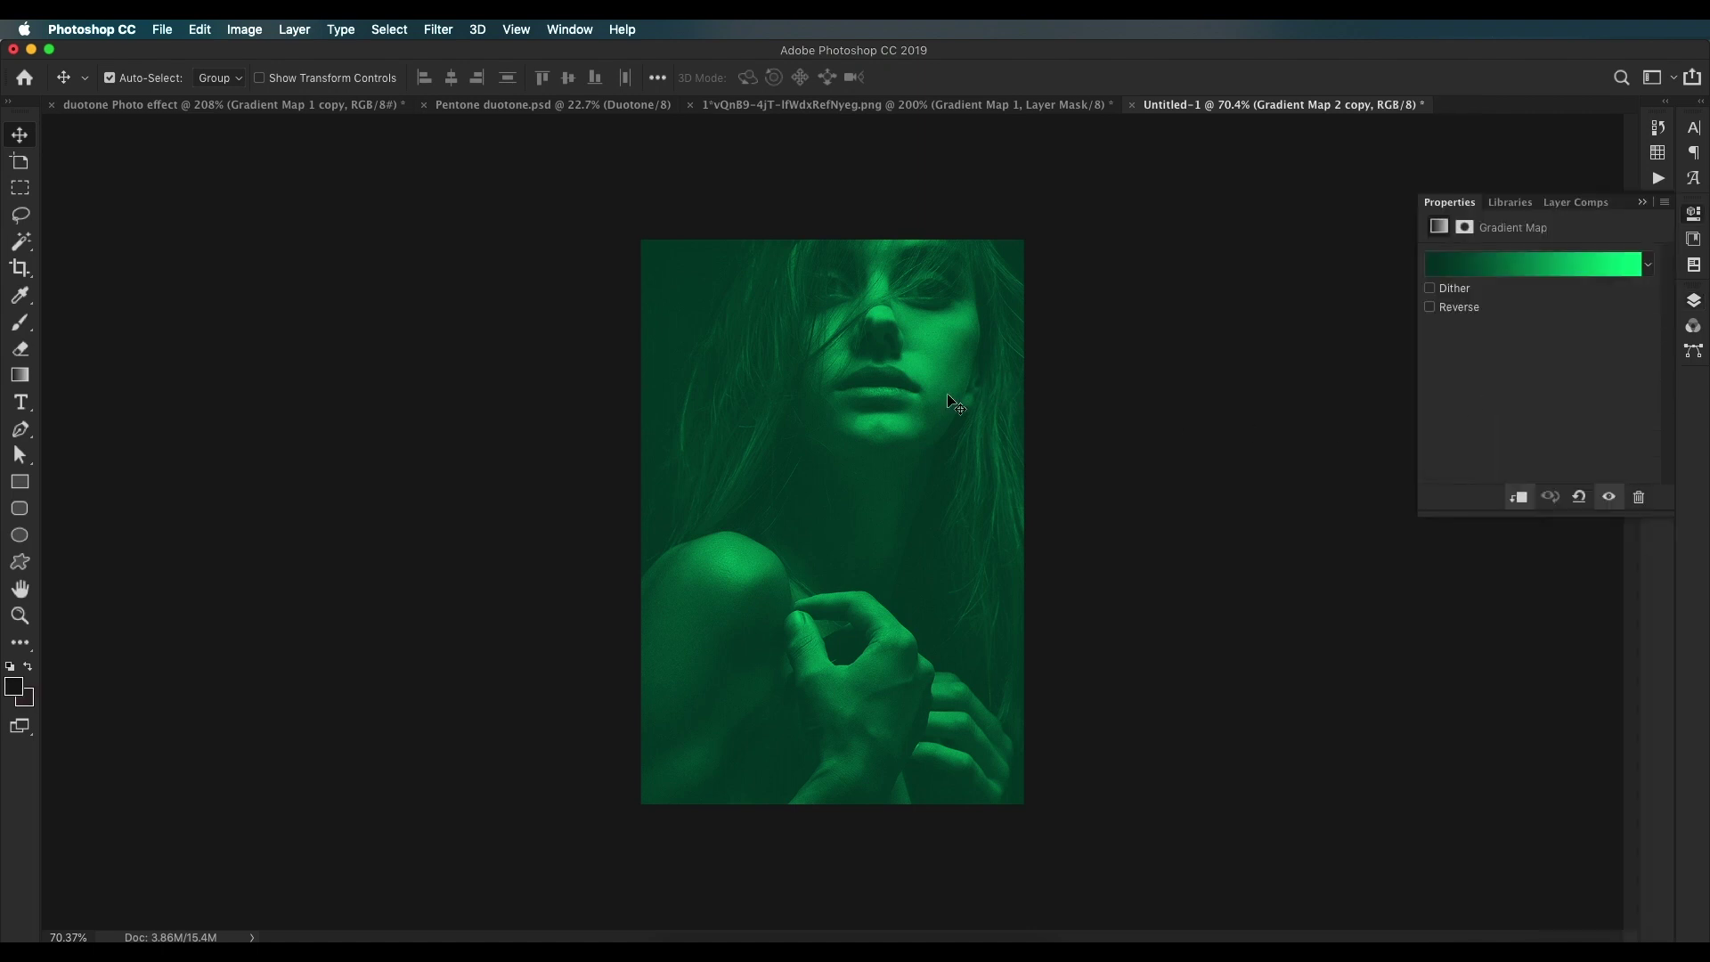
click(1576, 267)
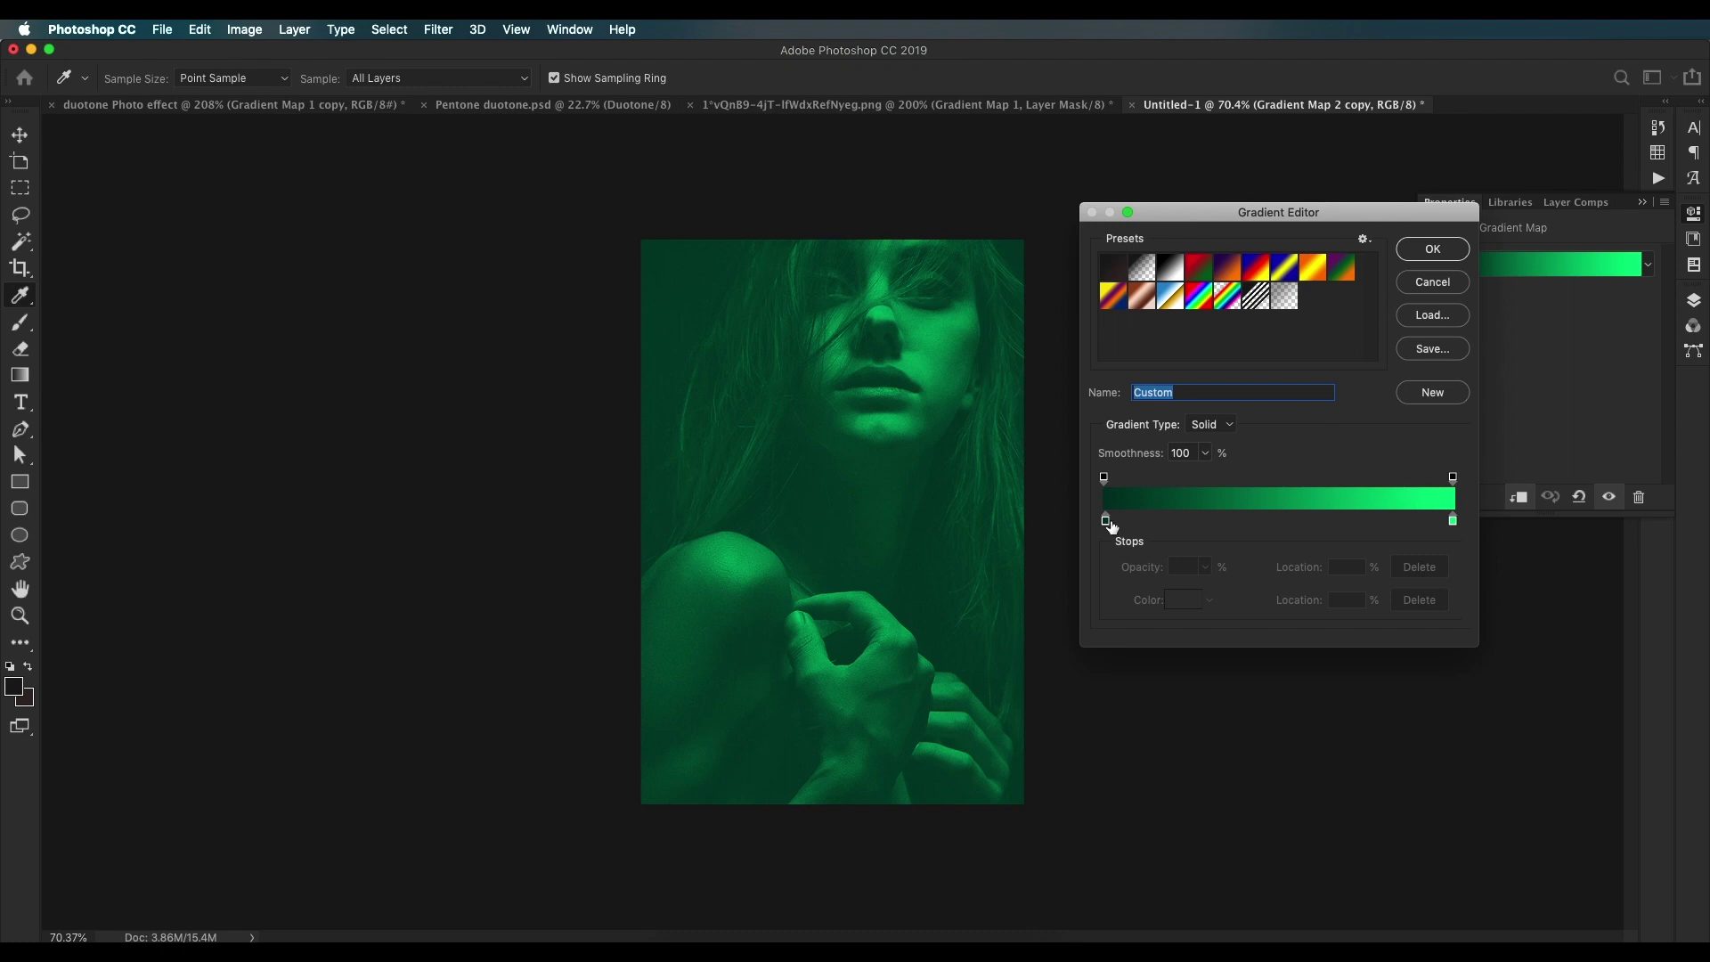
click(1105, 522)
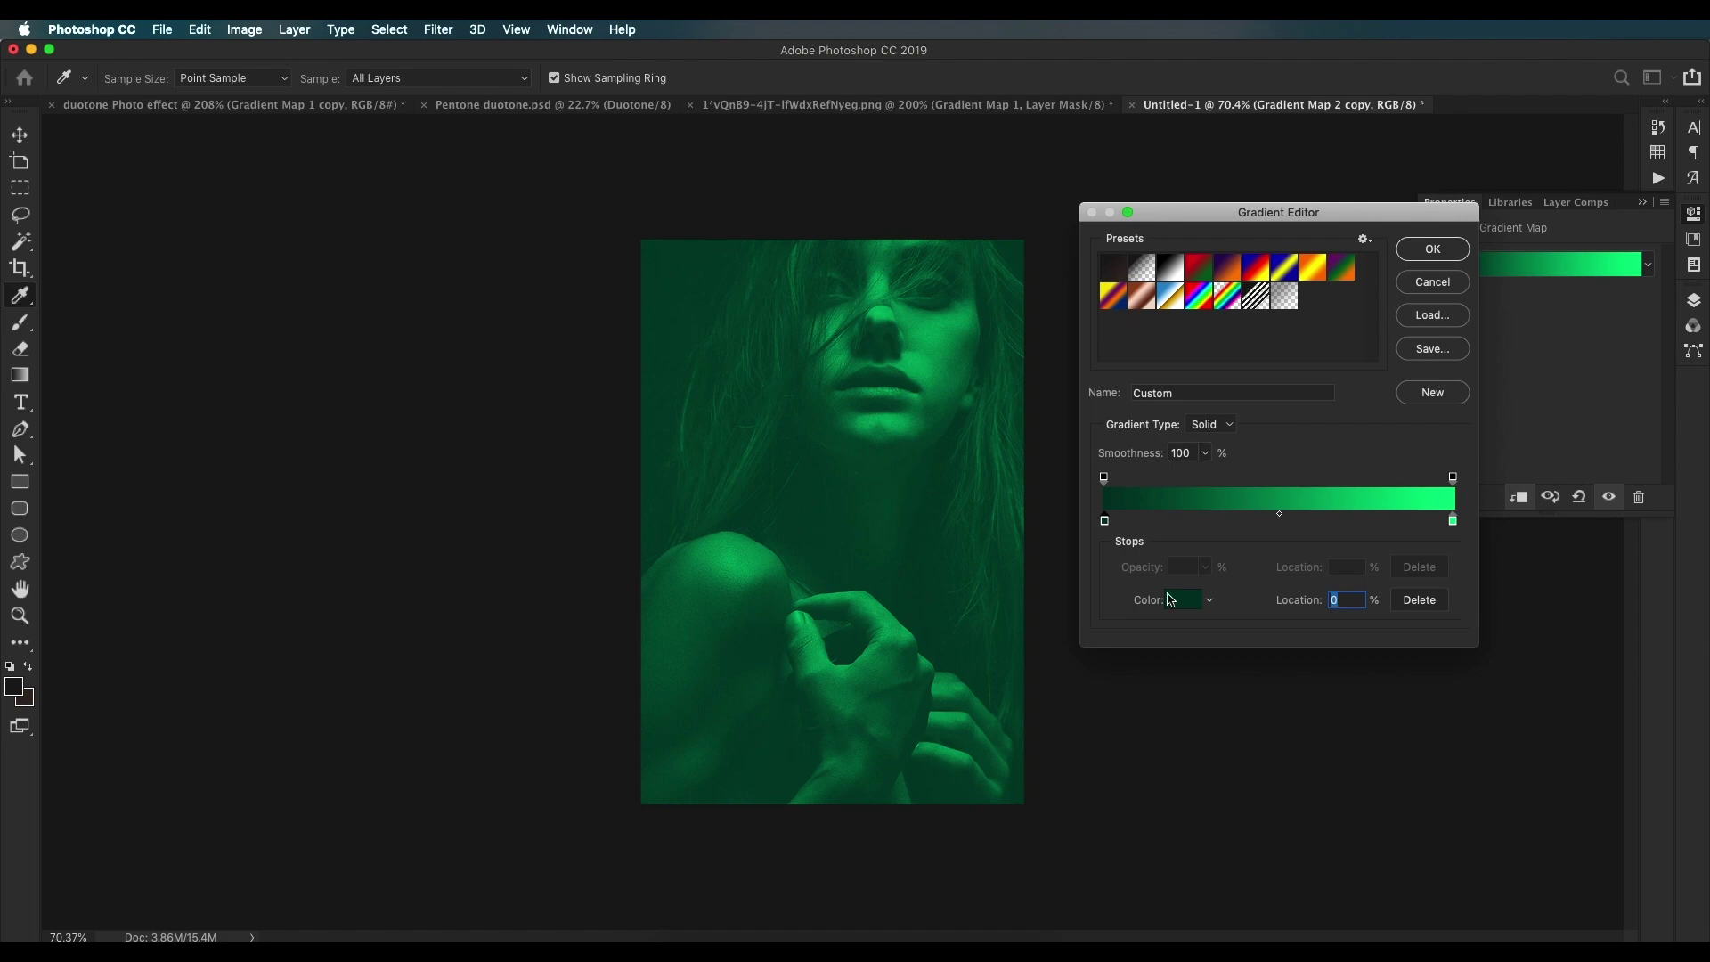
click(1174, 597)
click(1385, 626)
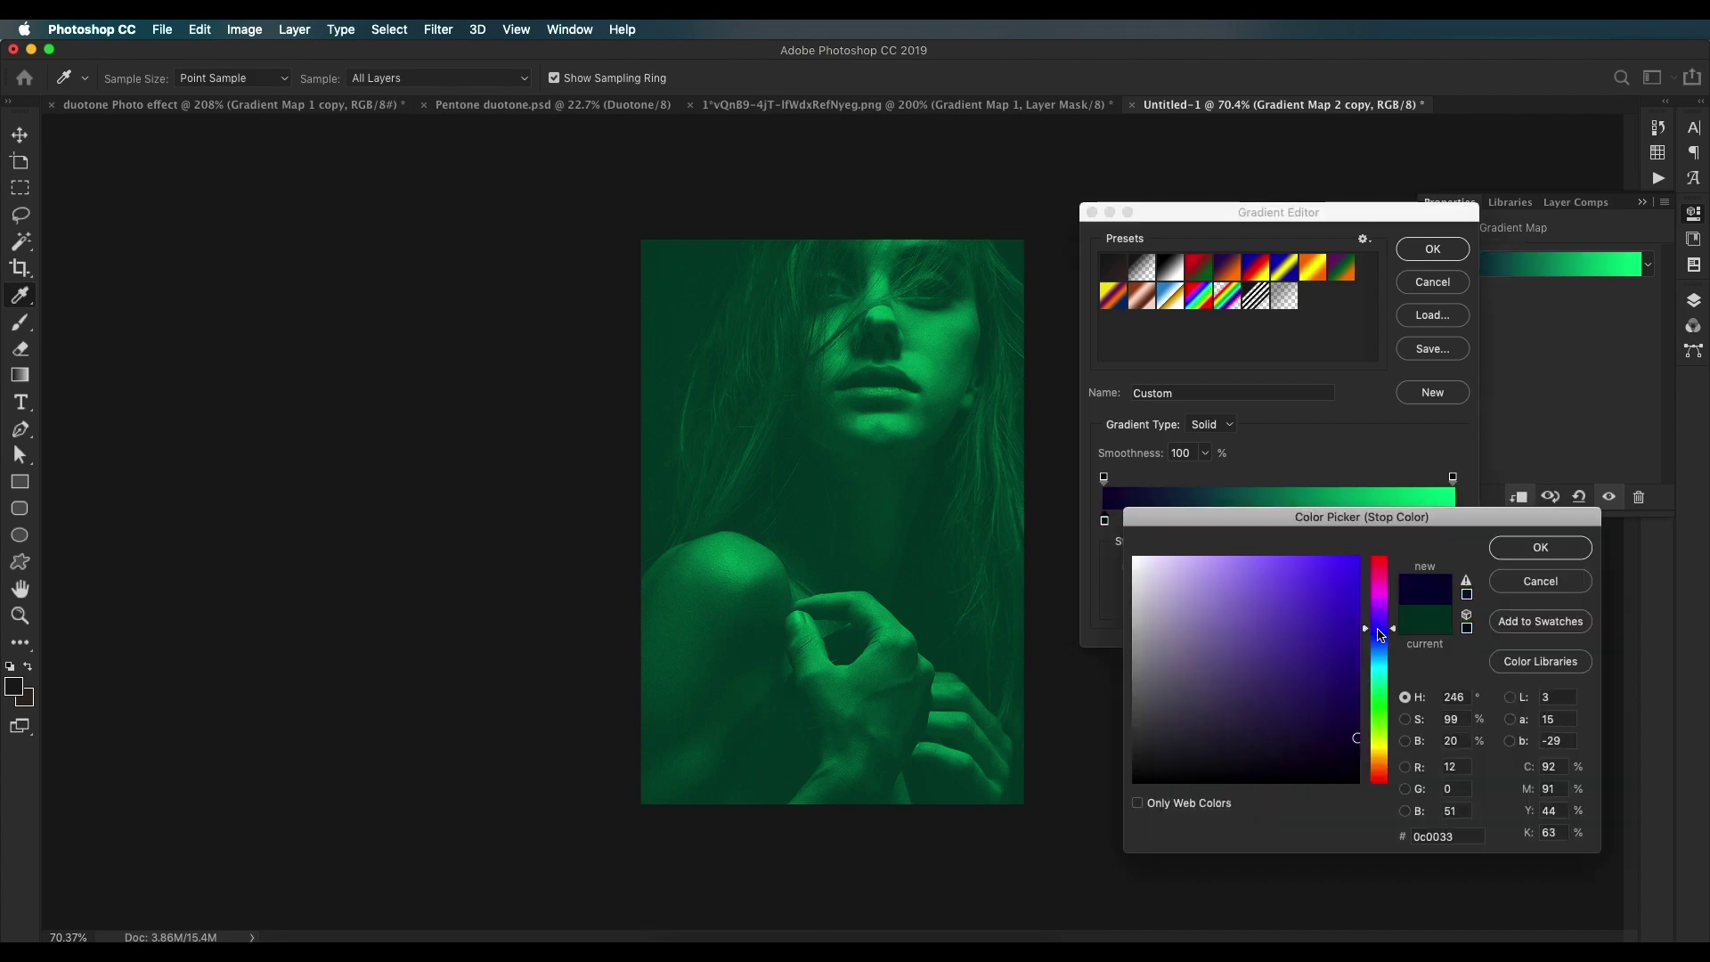
drag(1273, 675, 1275, 686)
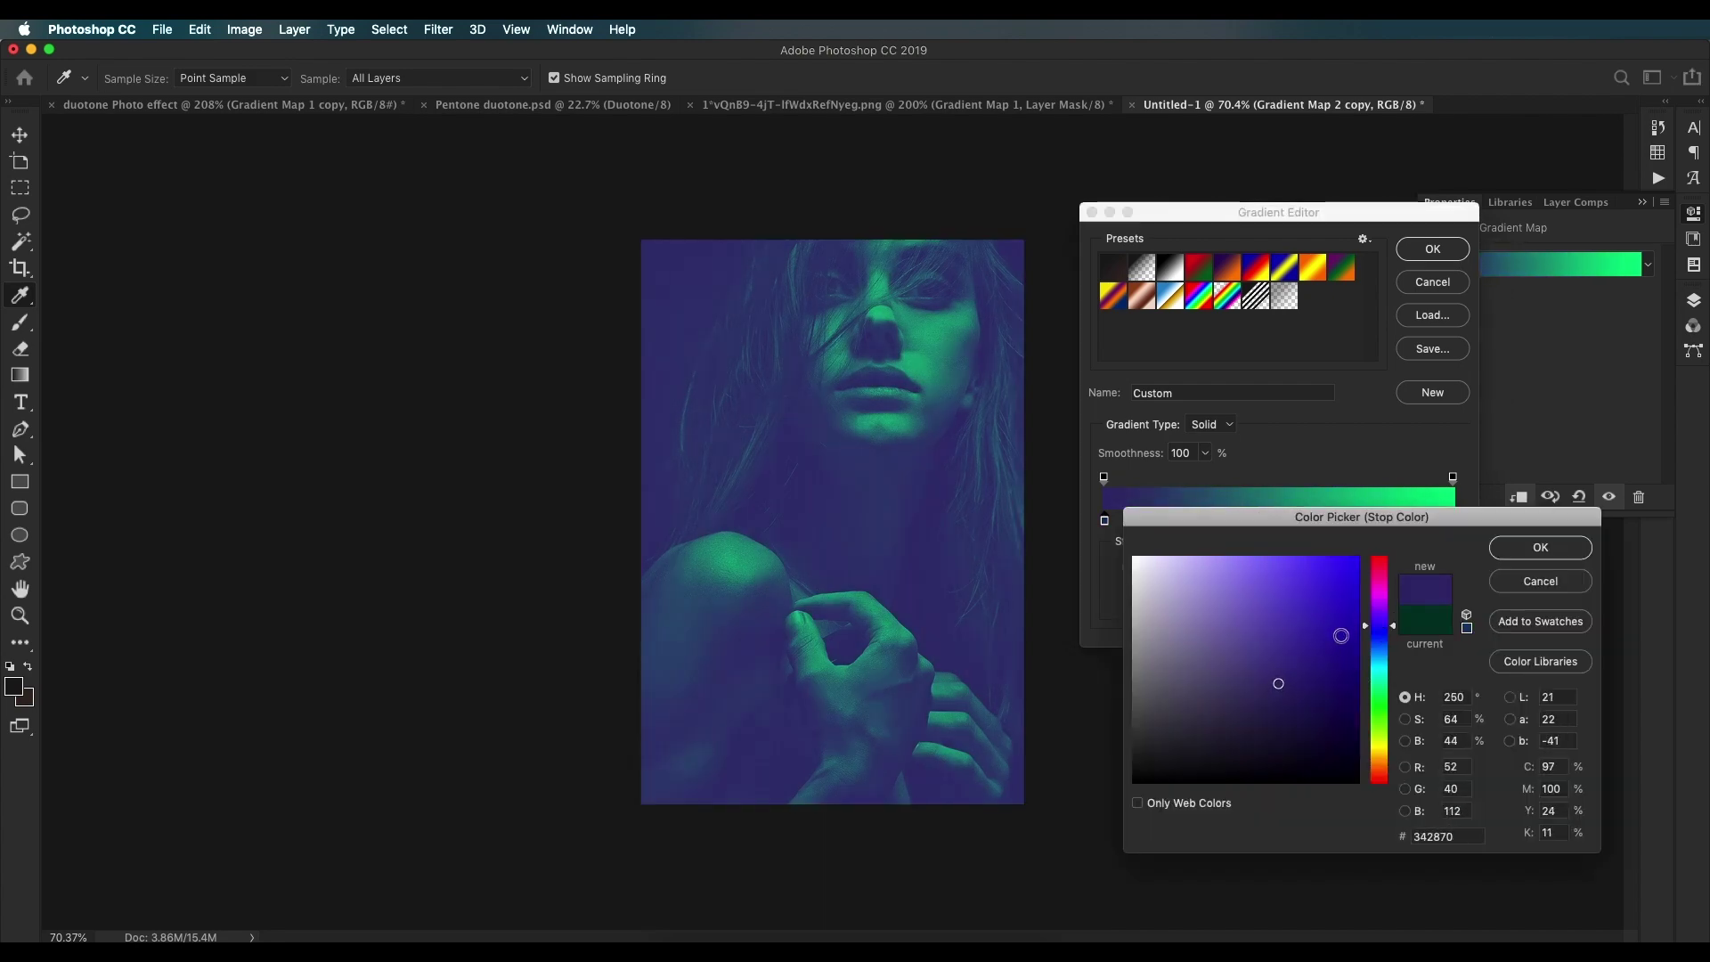
click(1381, 617)
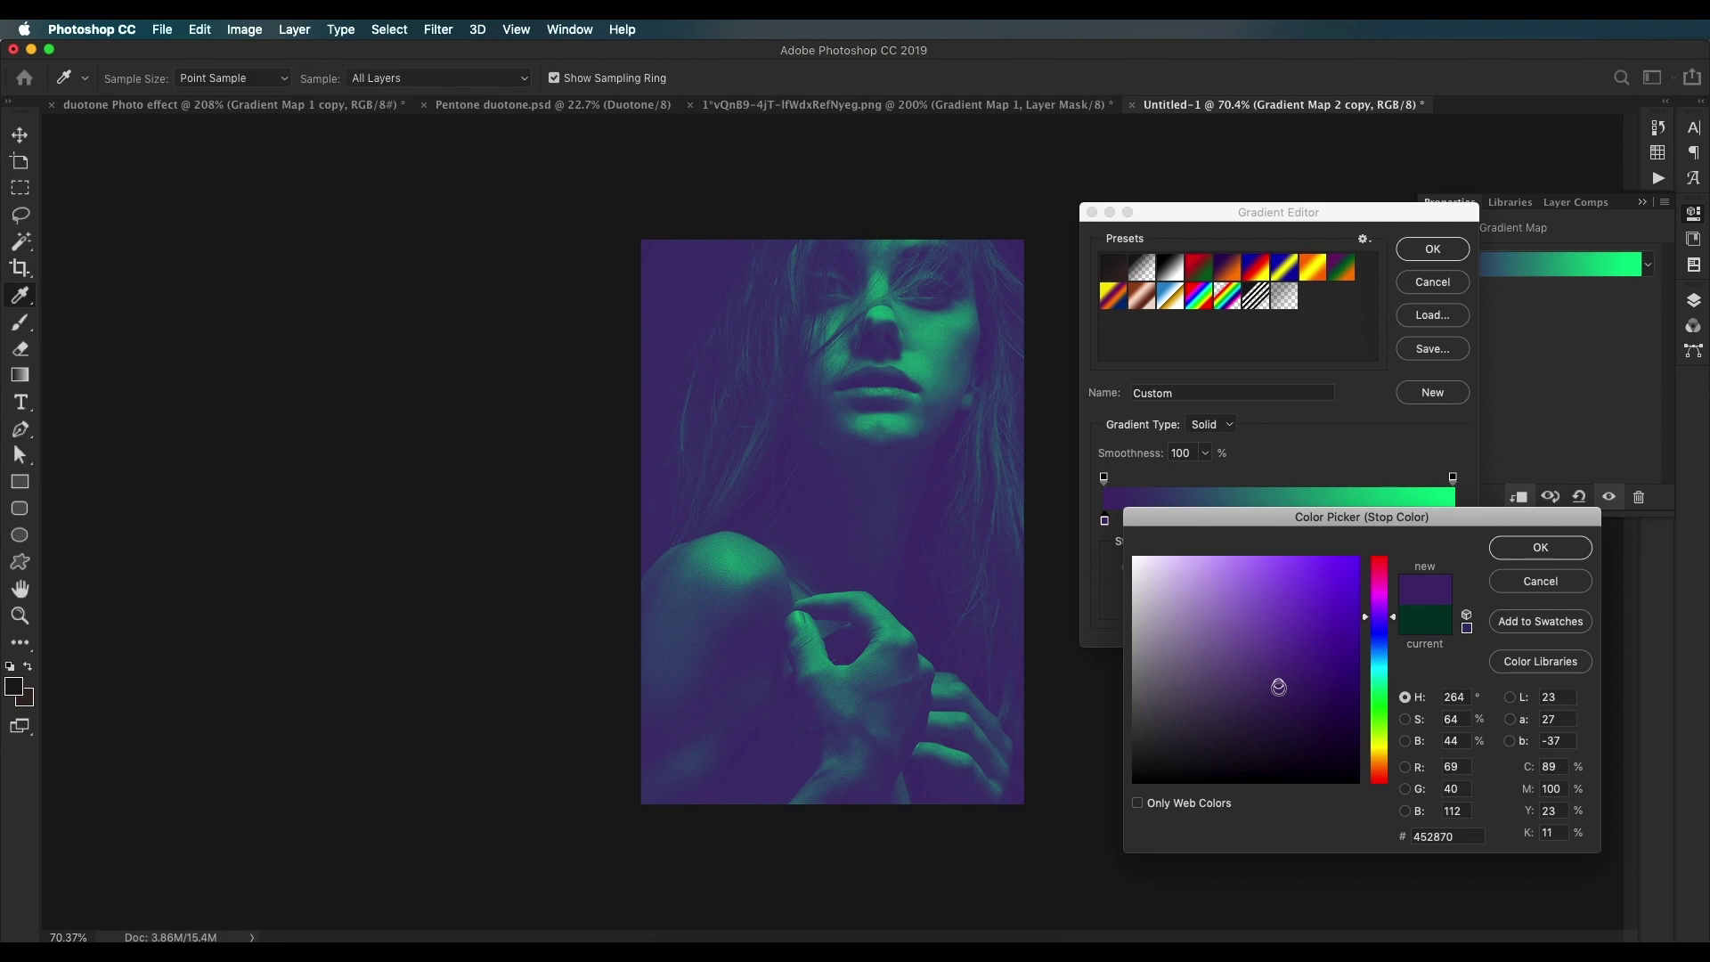
drag(1278, 687, 1286, 686)
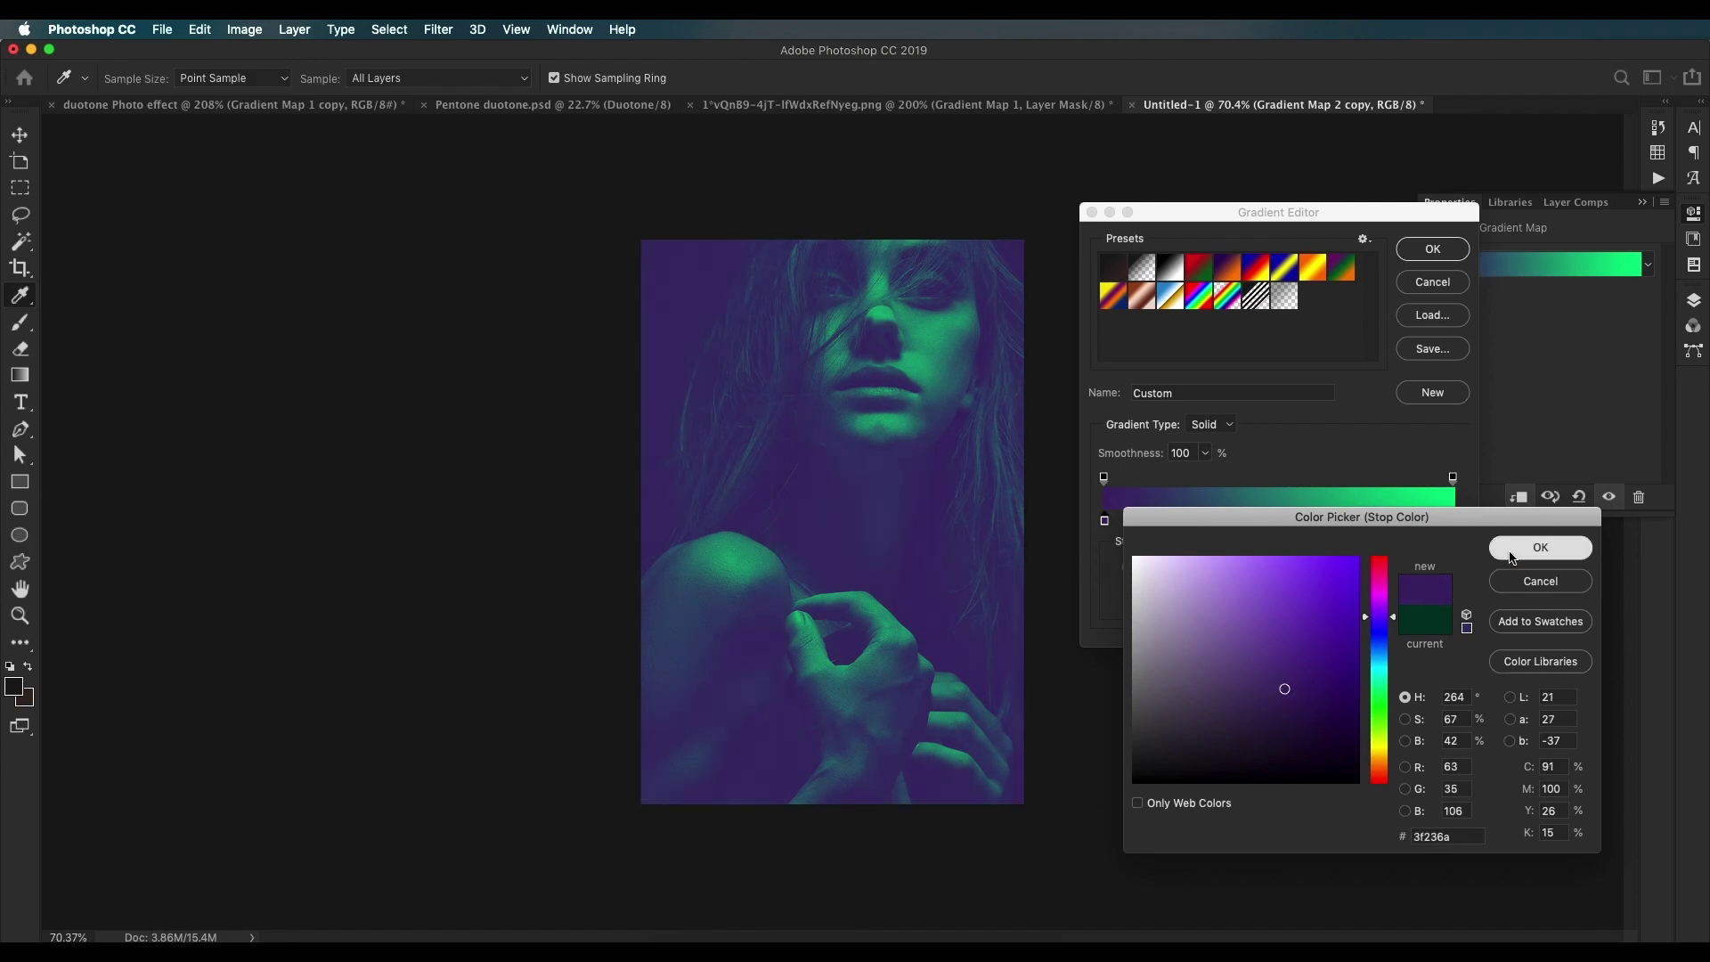
click(1540, 547)
Step: Set the gradient's light (100%) colour stop to pure red #ff0000
click(1453, 523)
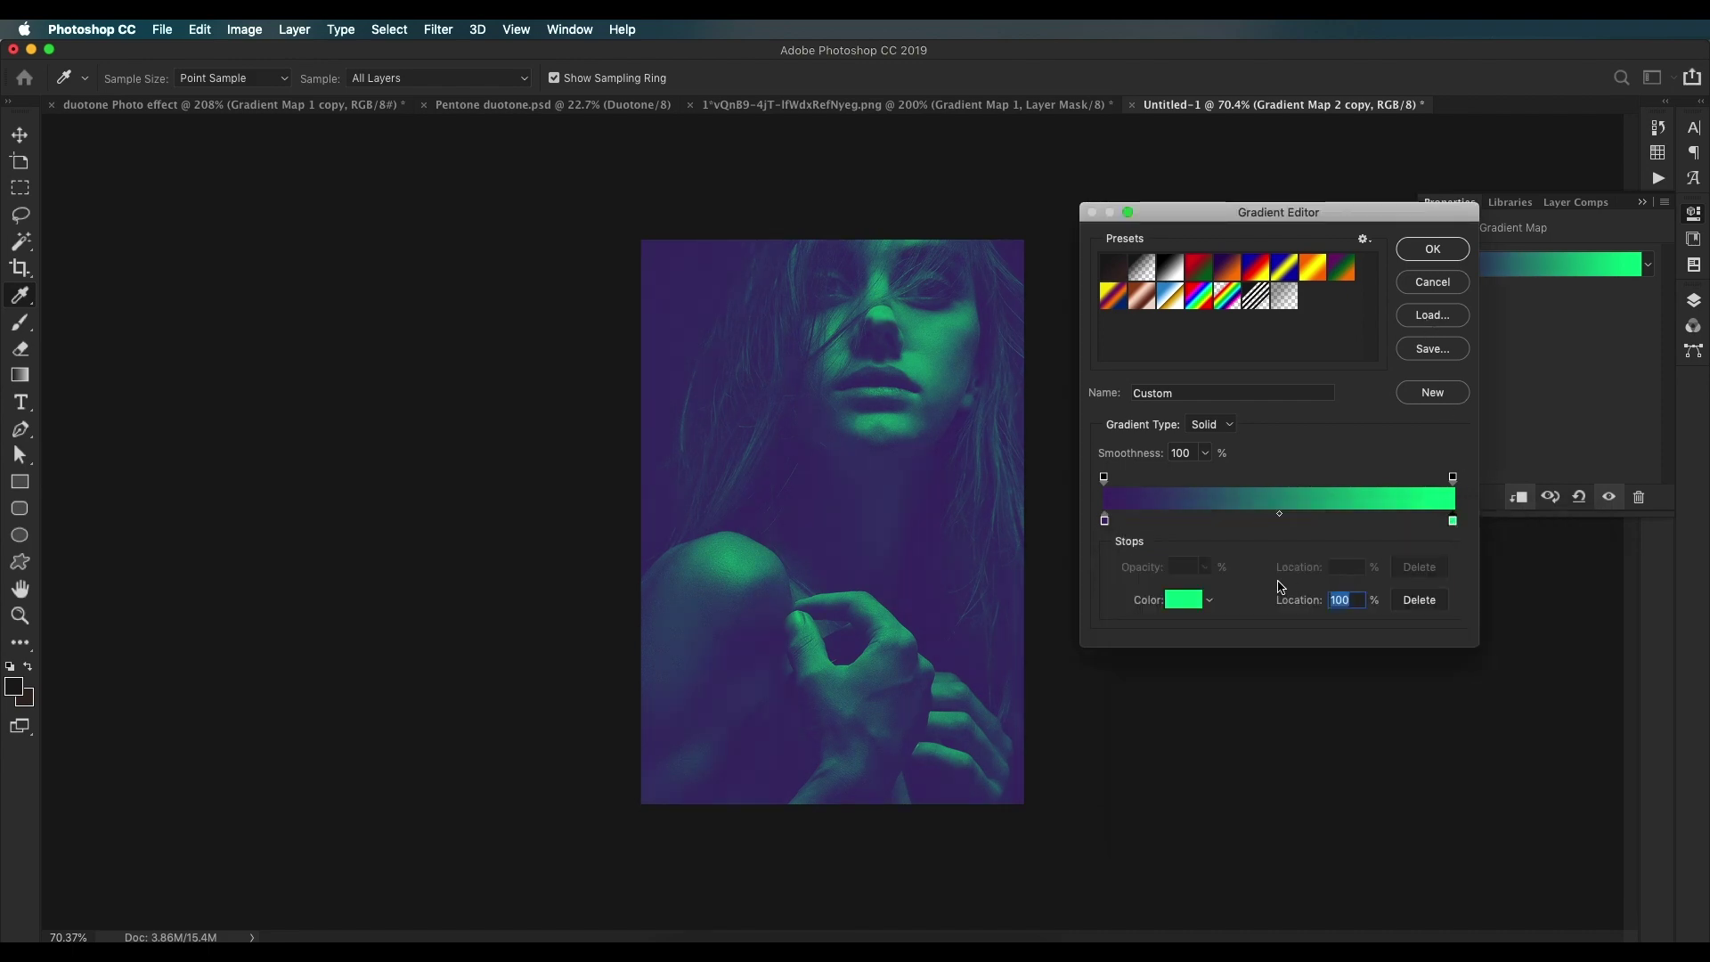
click(1196, 602)
click(1388, 561)
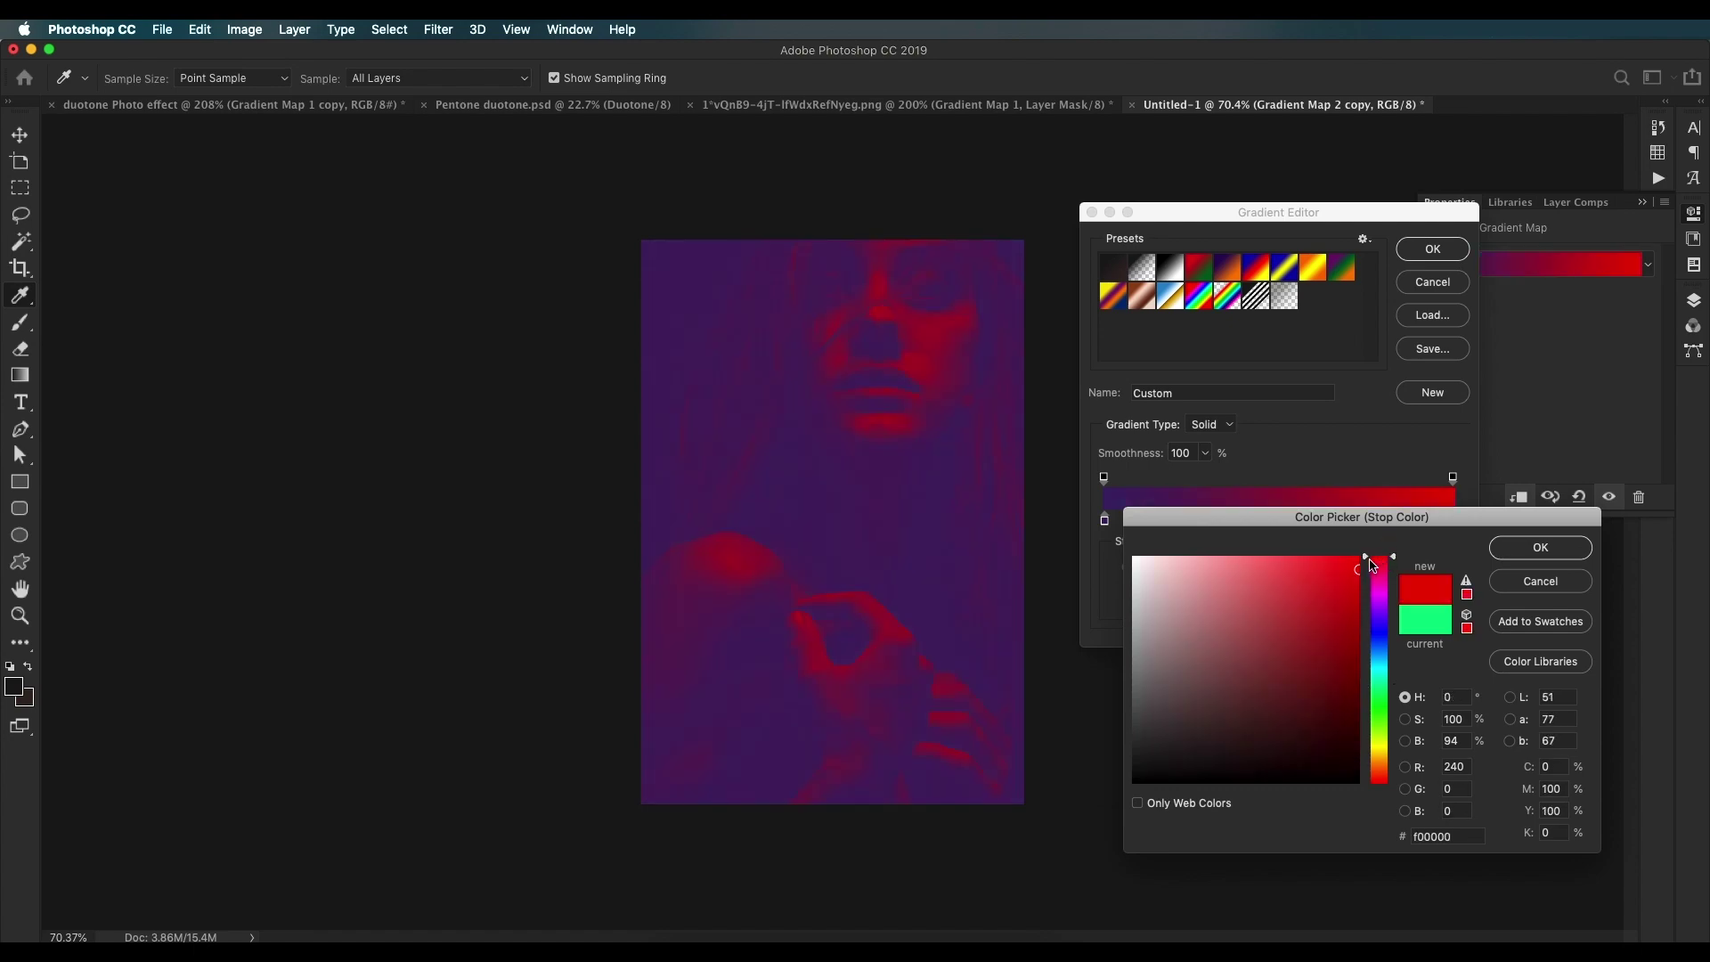
click(1360, 554)
scroll(949, 433, down, 1)
scroll(949, 433, up, 4)
scroll(954, 394, down, 1)
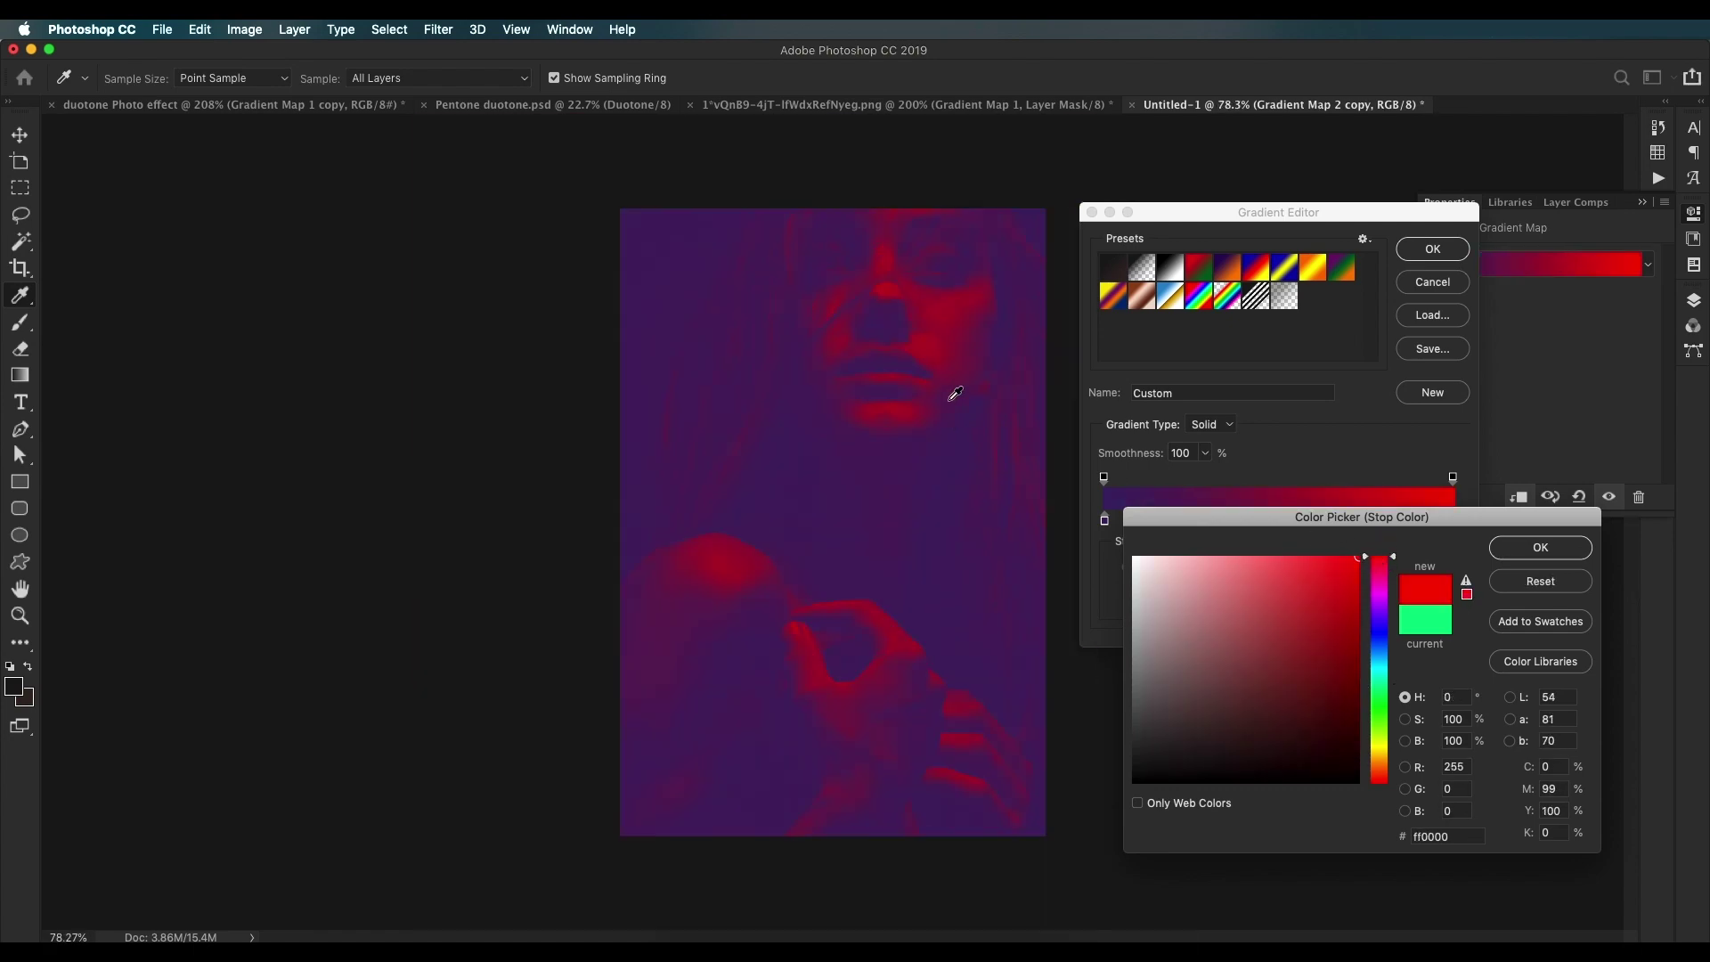
scroll(955, 394, up, 1)
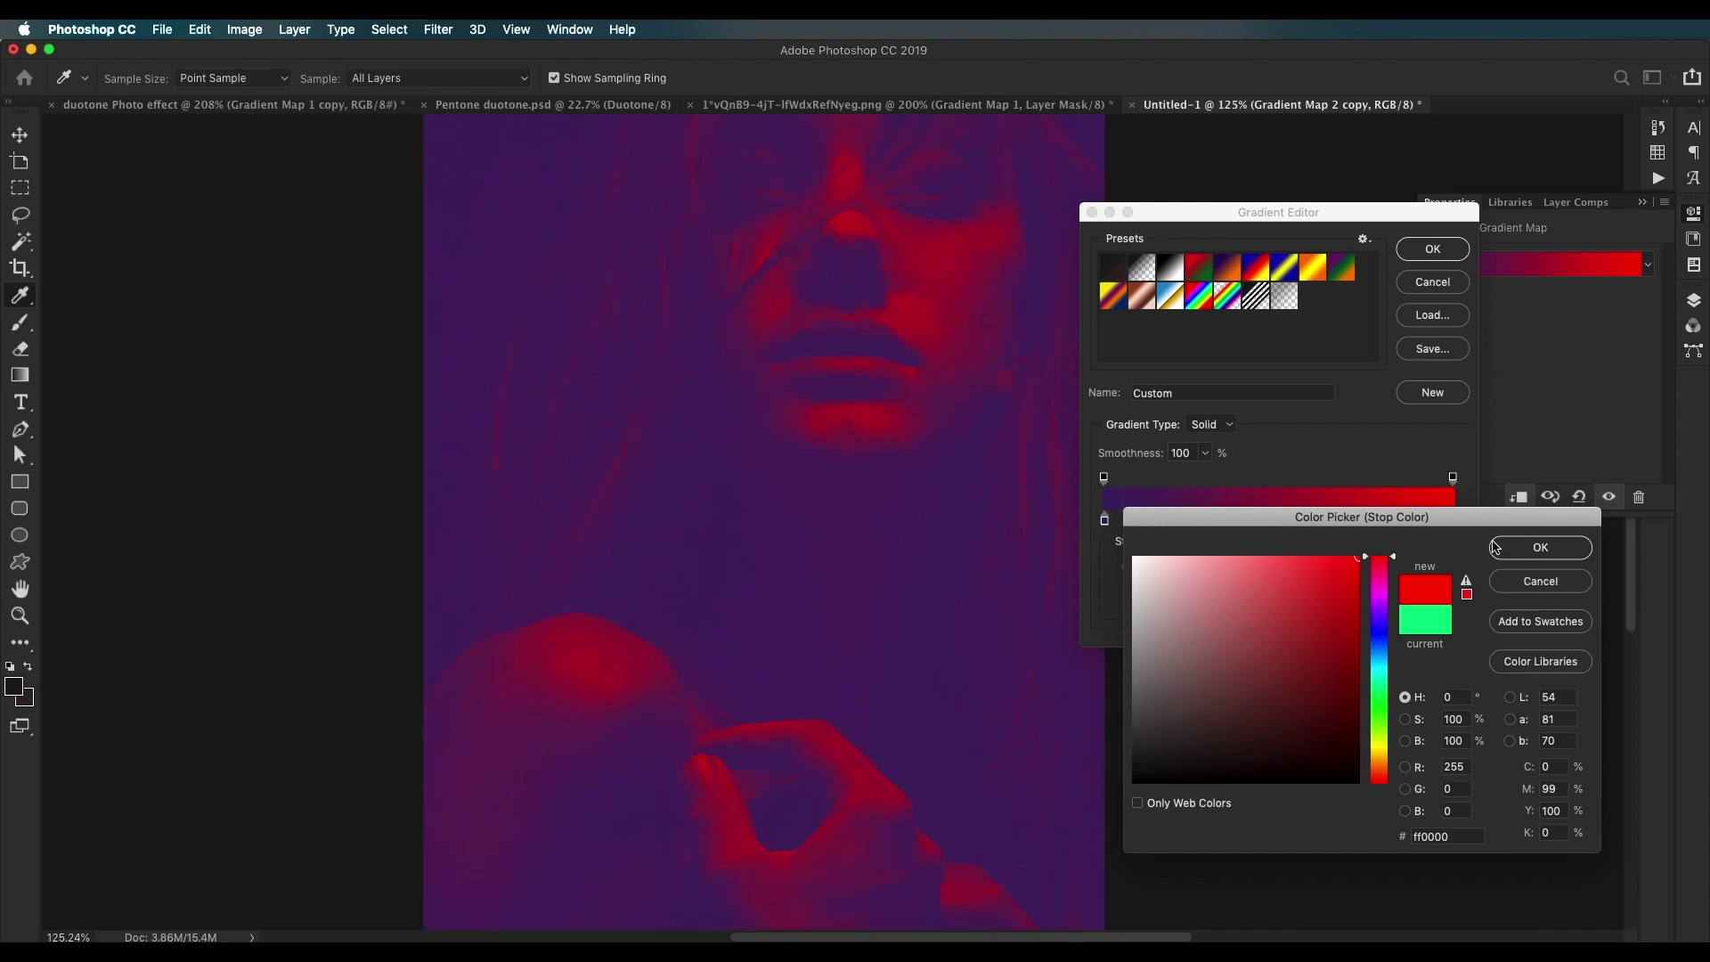
click(1497, 547)
Step: Darken the gradient's 0% colour stop to purple #2c1846 and apply the gradient to the long-haired woman's portrait
click(1104, 521)
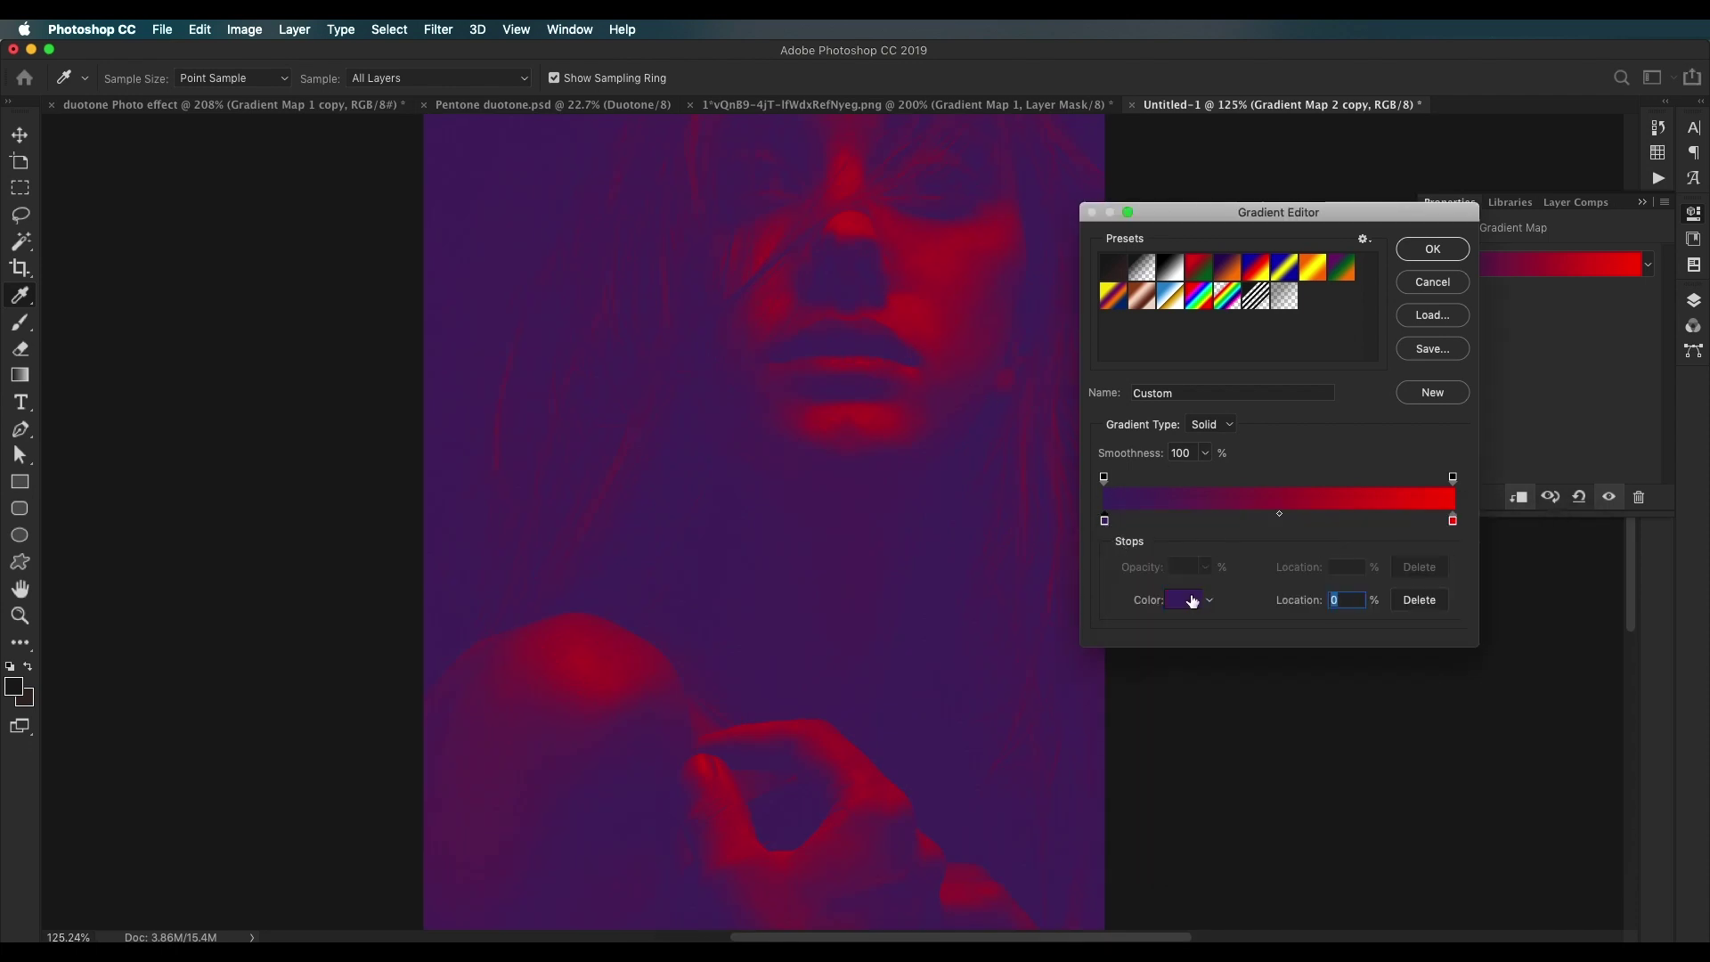
click(1184, 599)
scroll(801, 469, down, 5)
drag(1280, 691, 1282, 720)
scroll(1282, 718, up, 3)
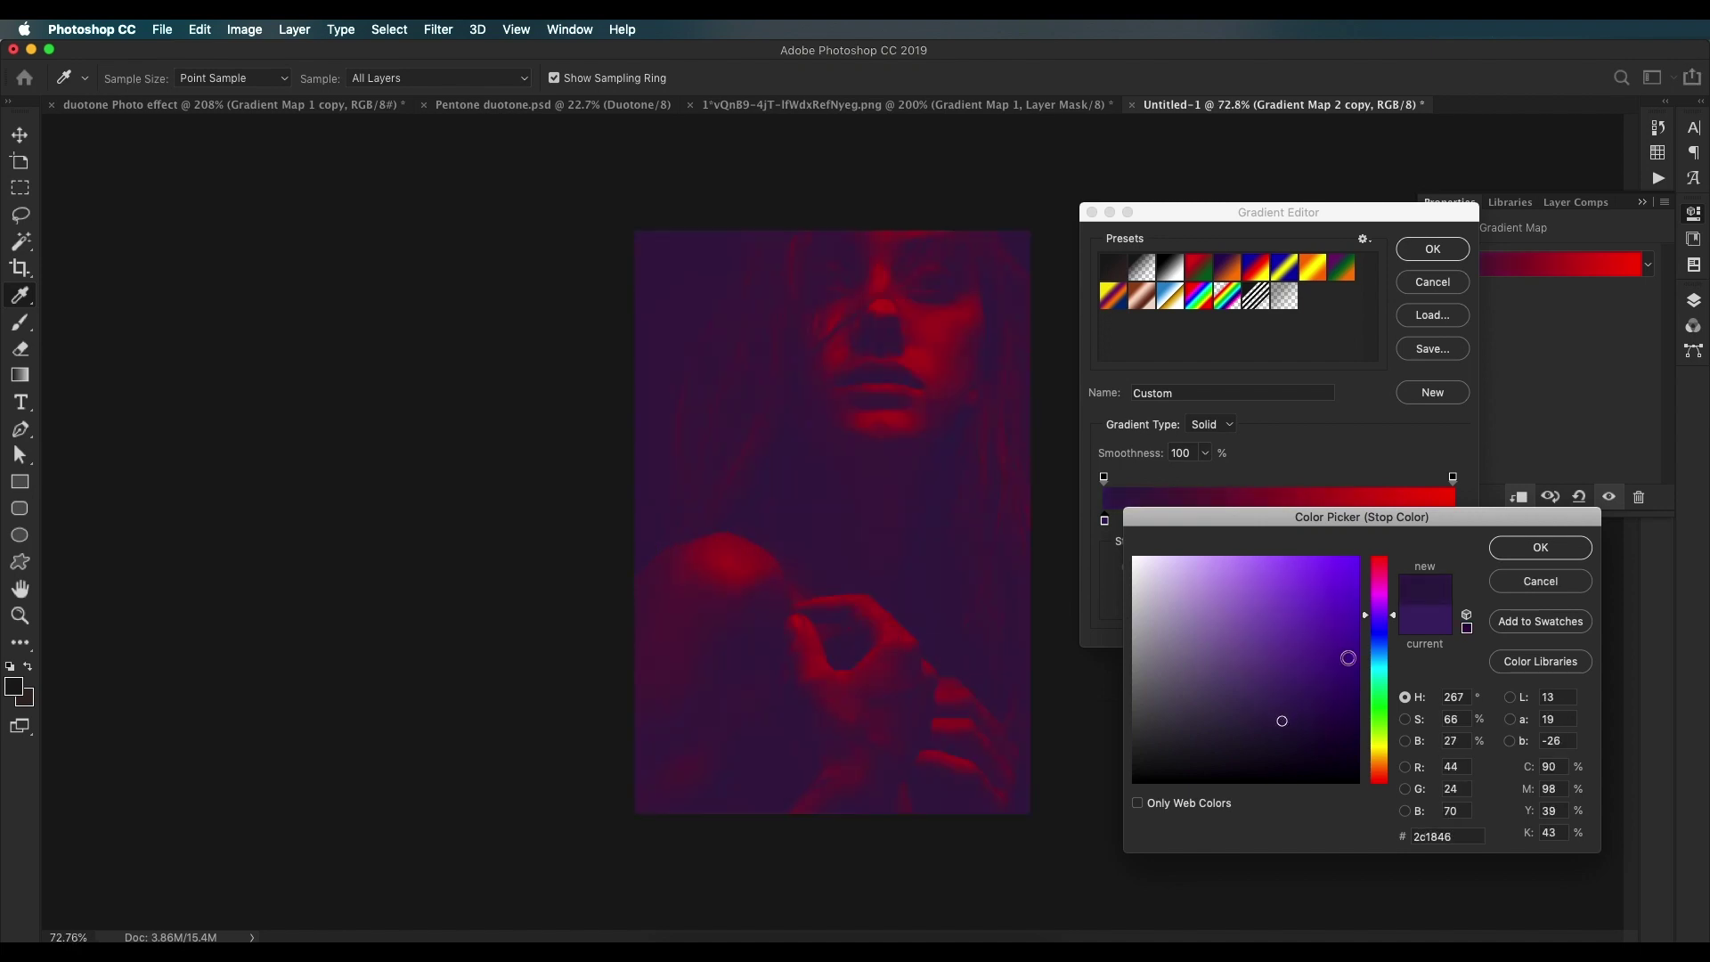
click(1524, 549)
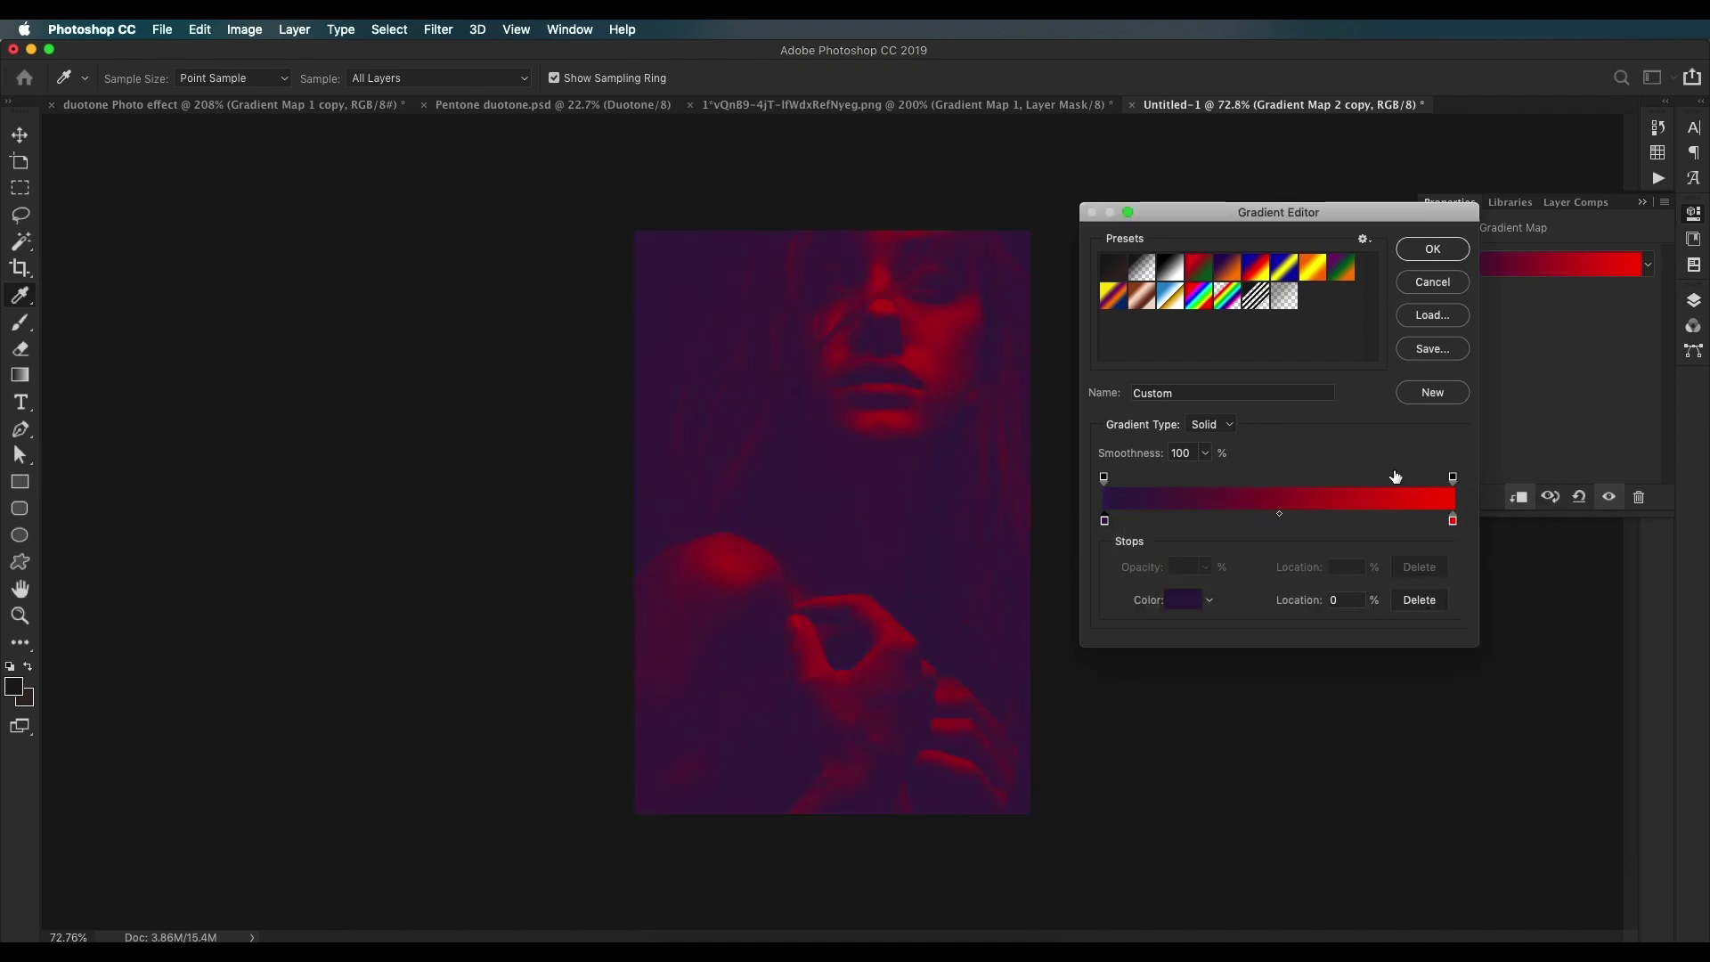
click(1432, 250)
scroll(736, 572, down, 5)
scroll(942, 519, up, 5)
scroll(942, 519, down, 3)
scroll(944, 521, up, 3)
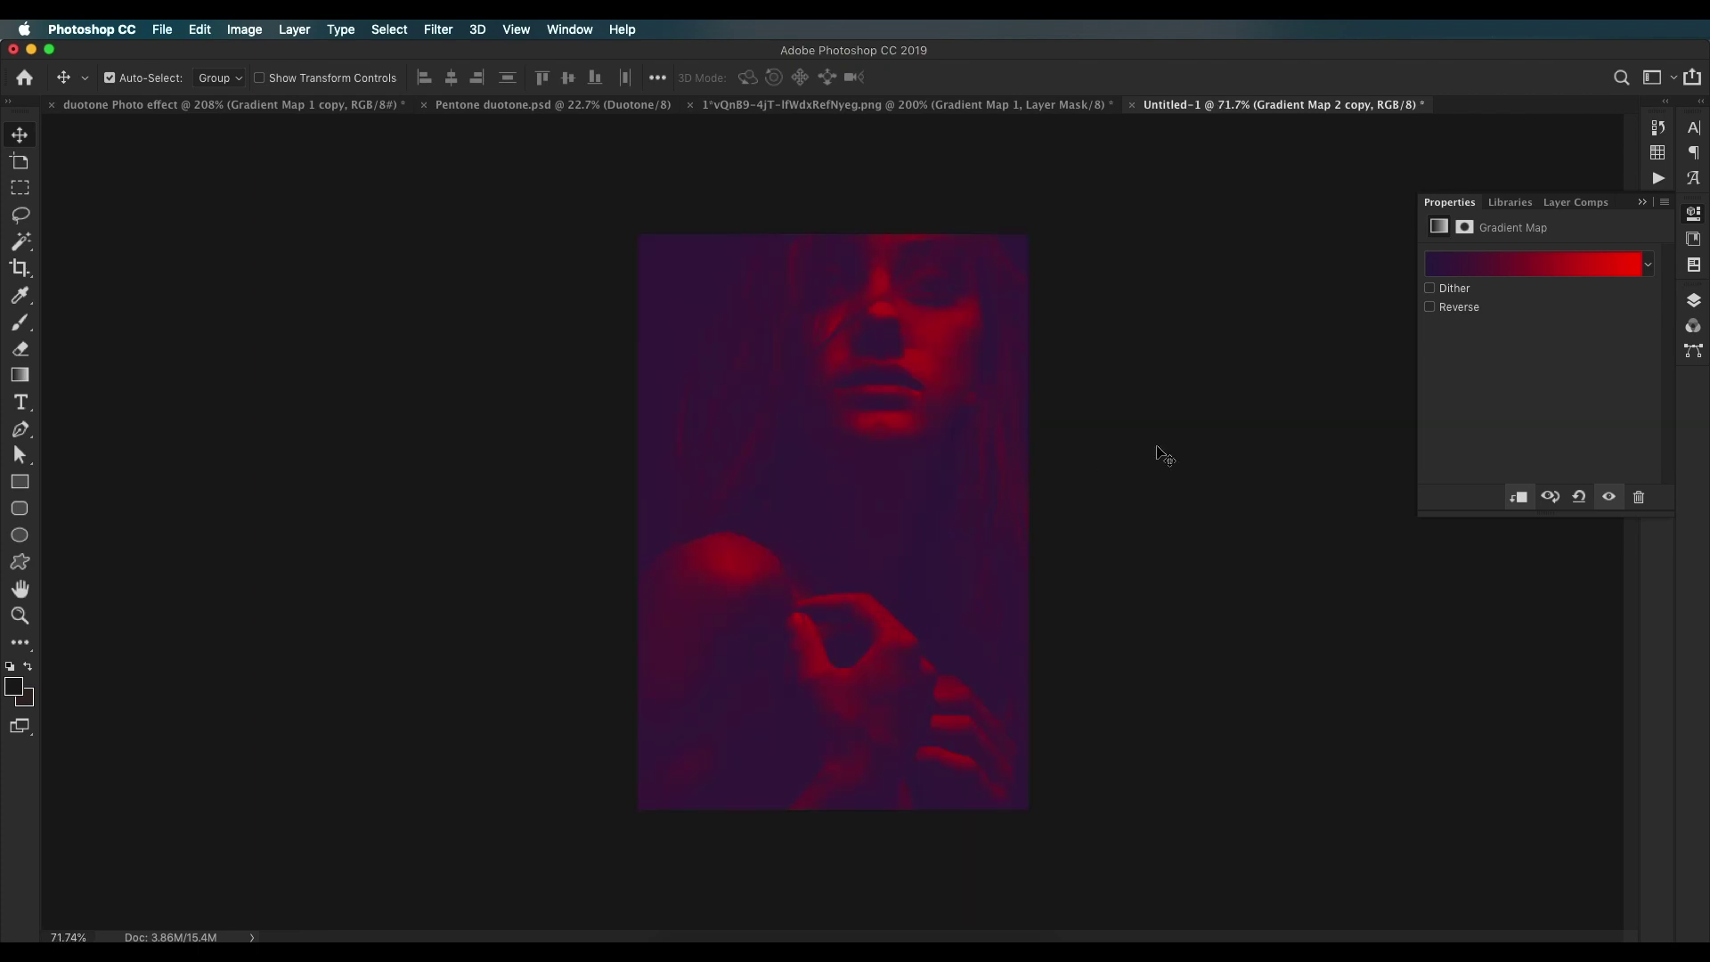
Step: Add a Brightness/Contrast adjustment above the Gradient Map 2 copy with brightness 64 and contrast -50
click(1696, 304)
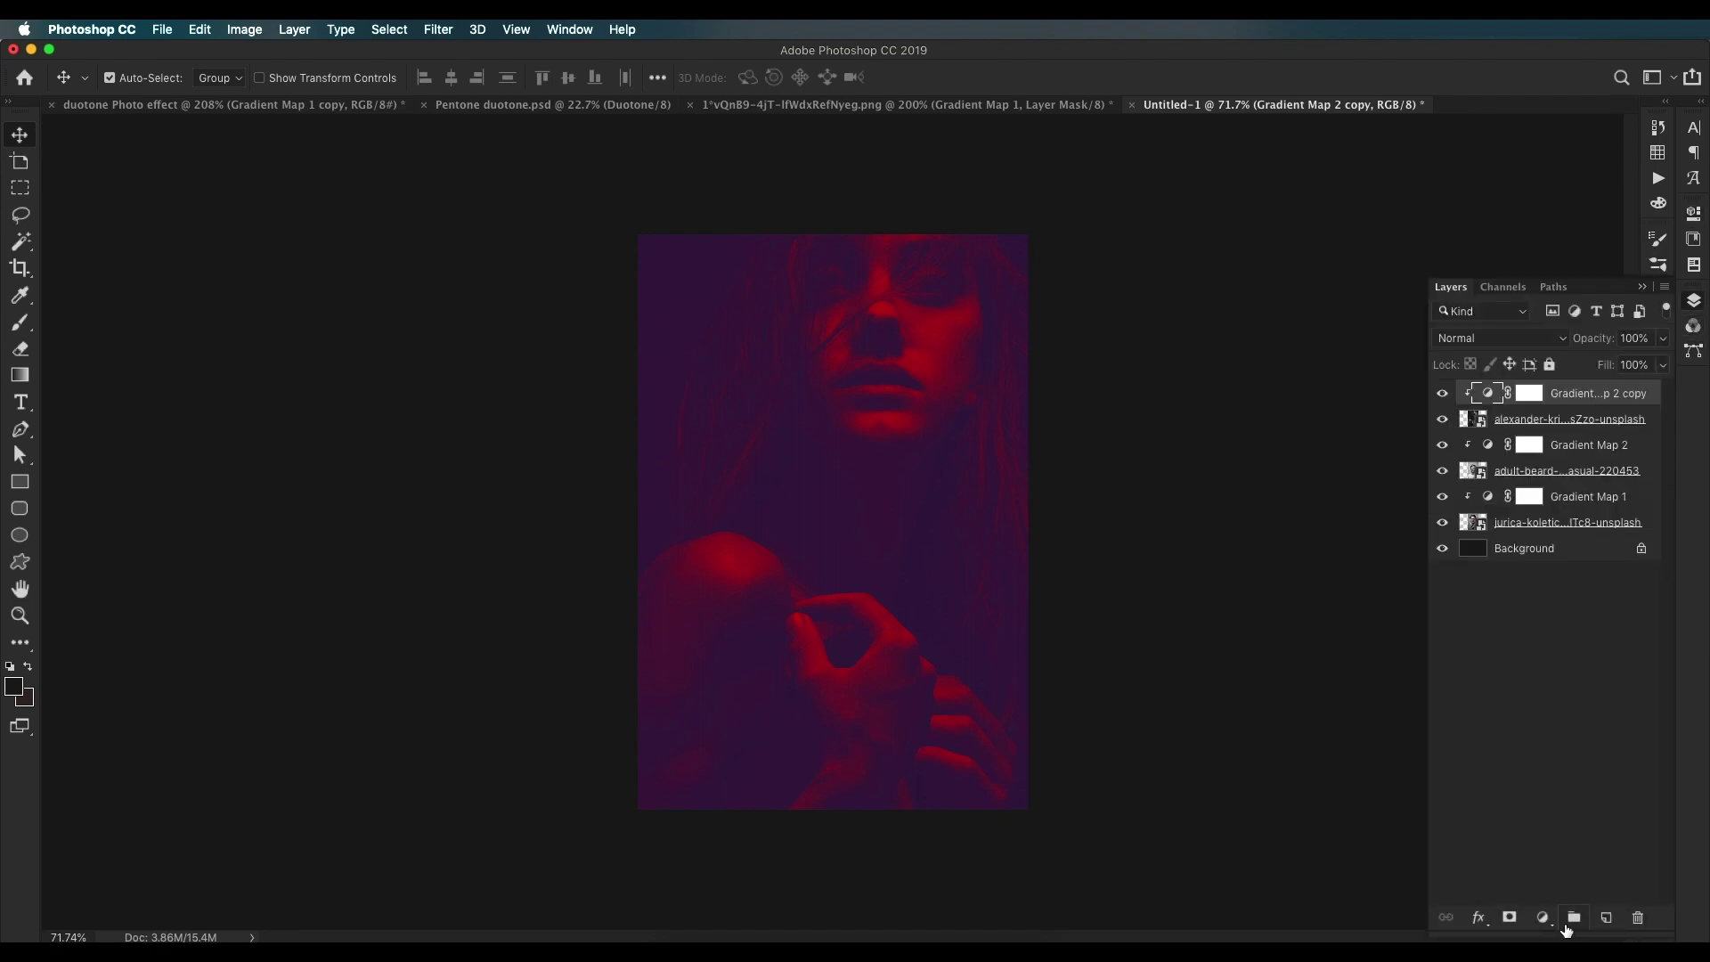
click(1542, 917)
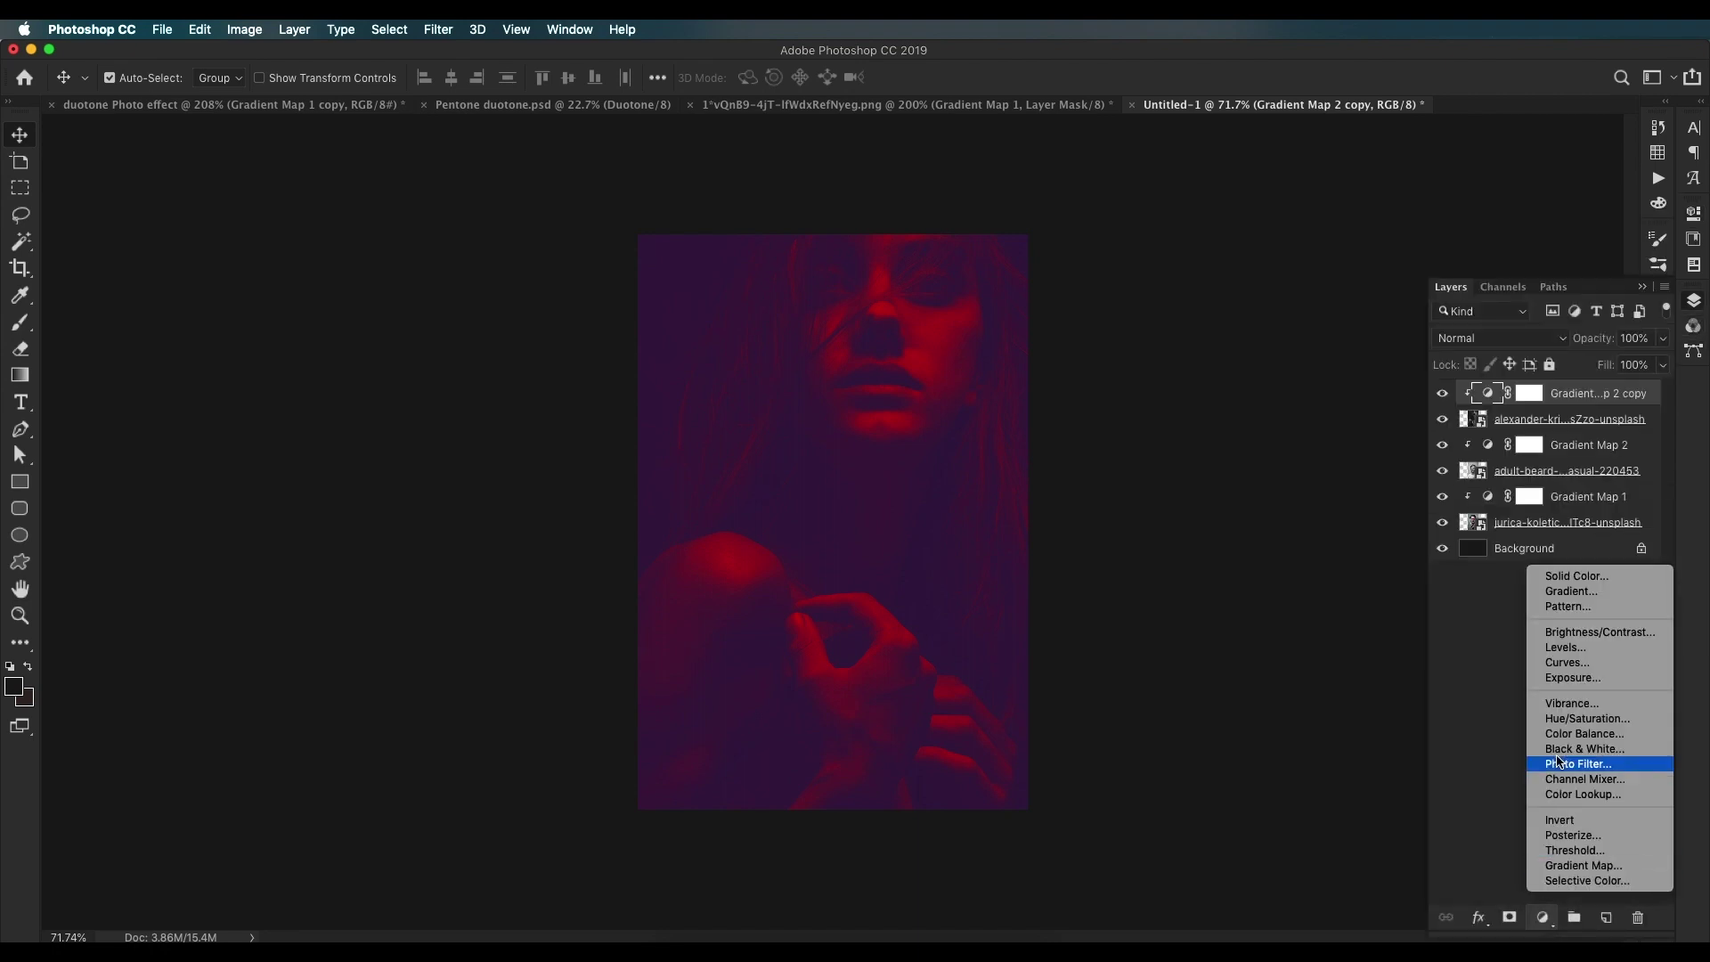
click(1562, 632)
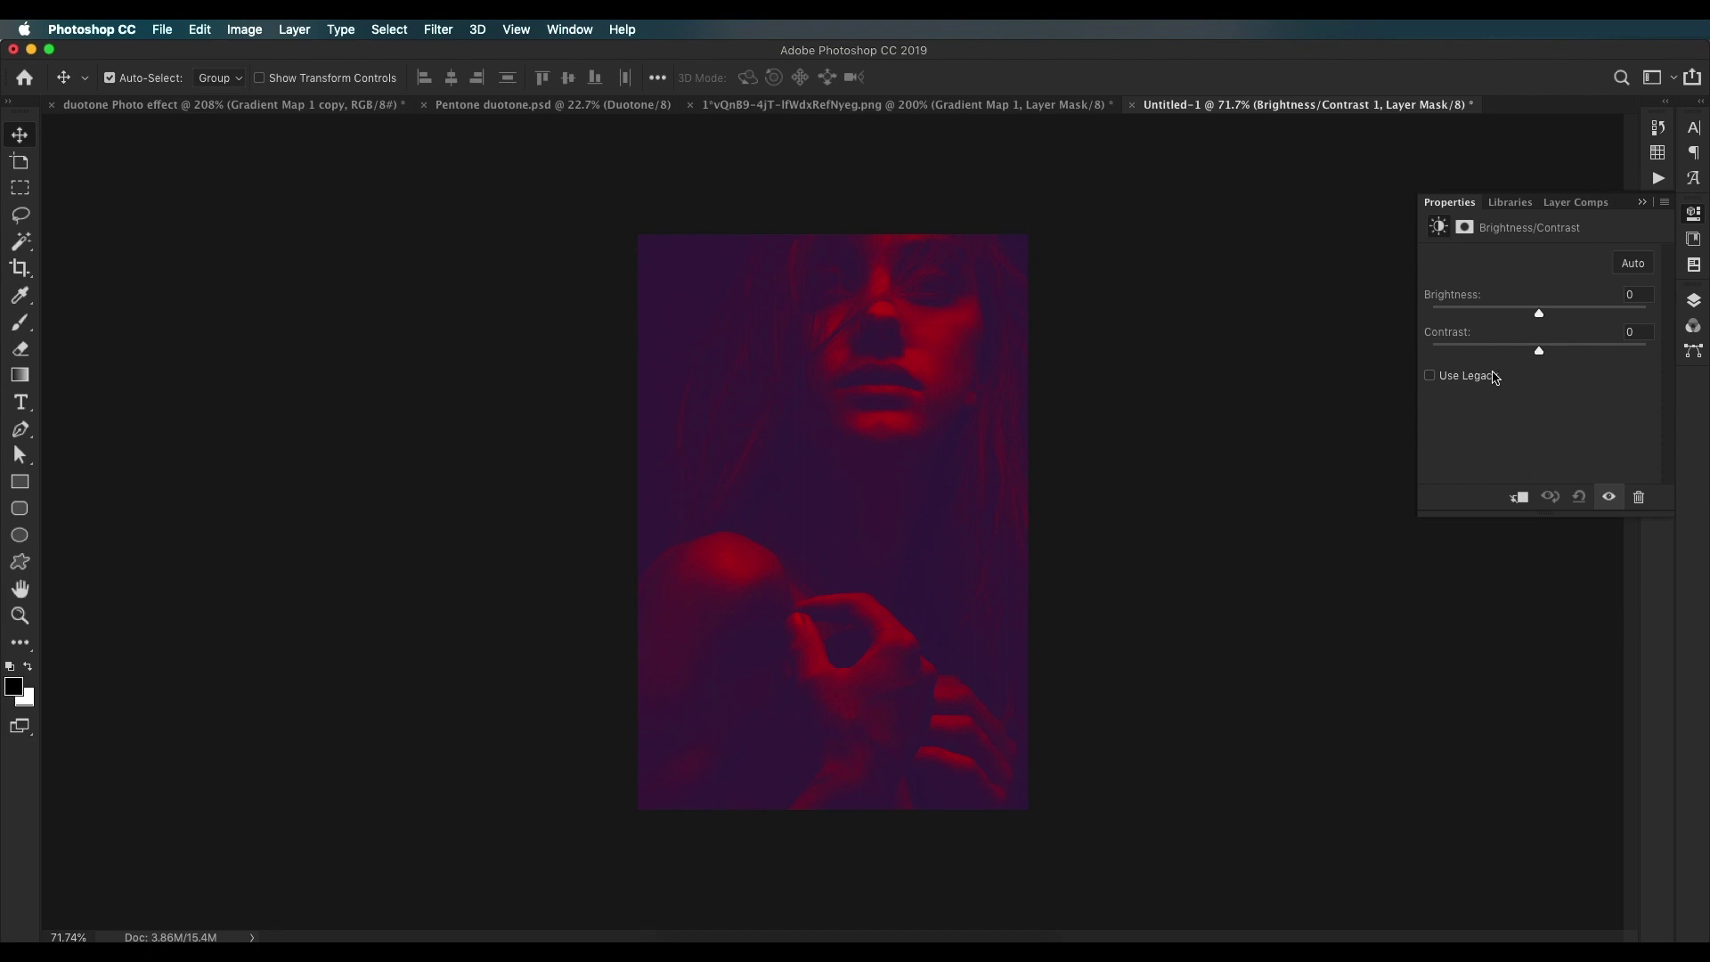
drag(1535, 354, 857, 356)
drag(1539, 312, 1586, 318)
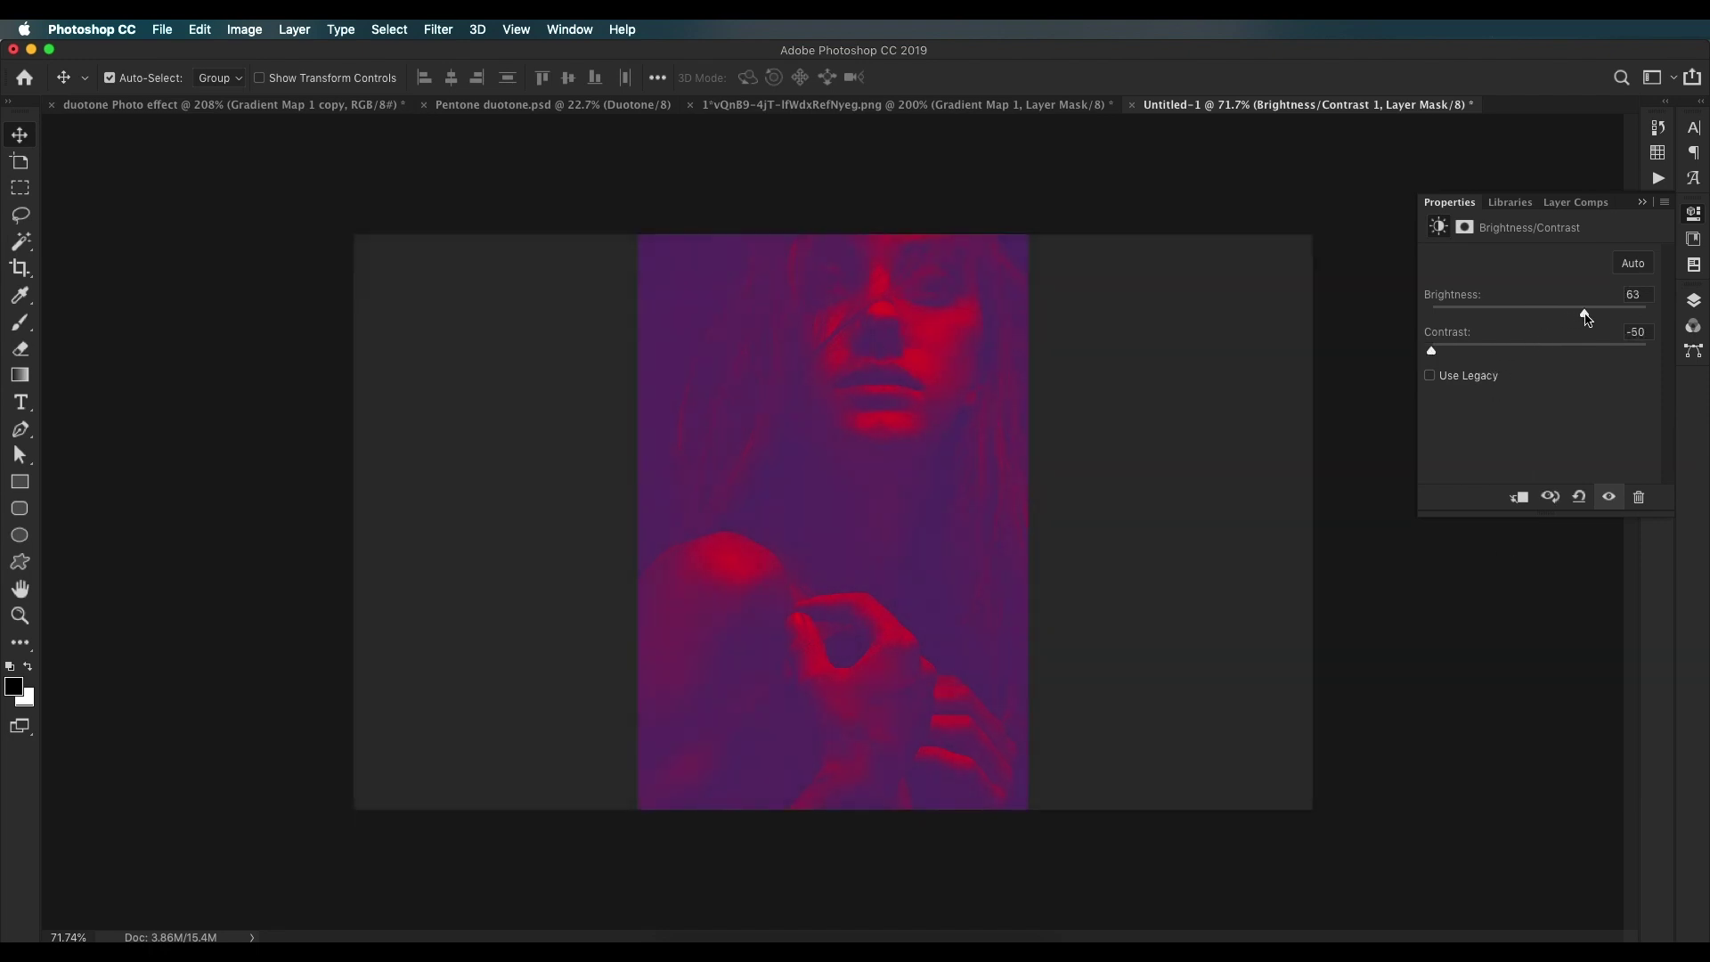
Step: Clip the Brightness/Contrast adjustment to the woman's portrait and move it beneath the Gradient Map 2 copy
click(1693, 300)
alt+click(1474, 403)
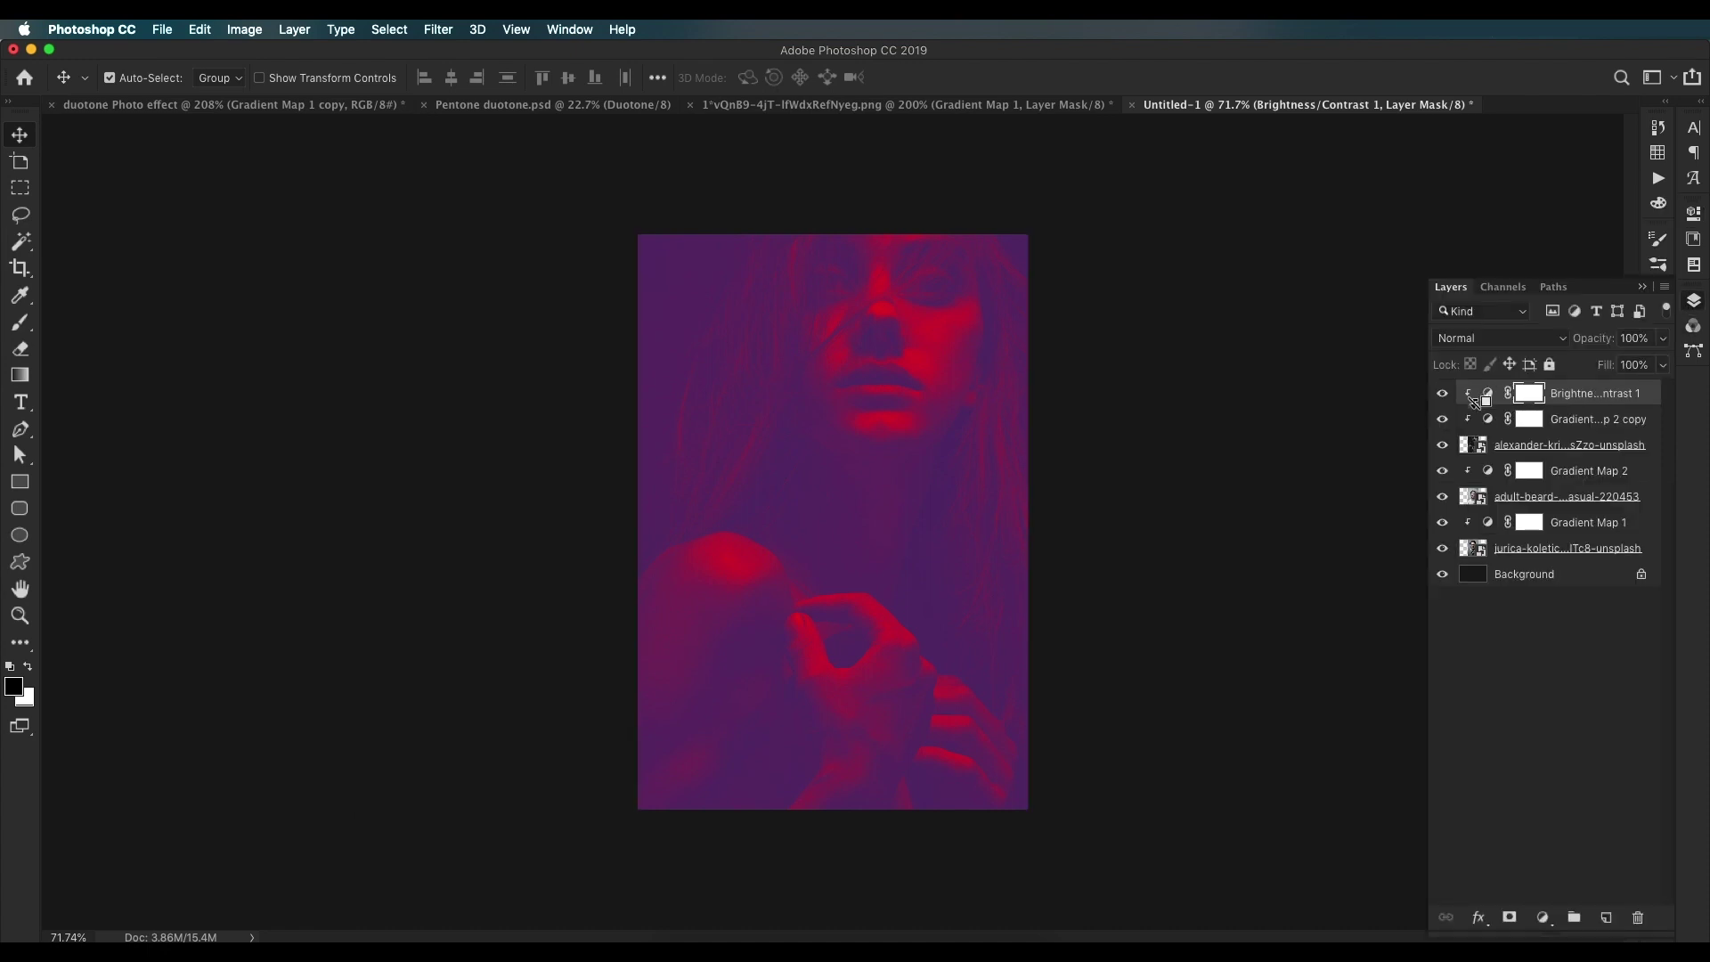
scroll(782, 431, up, 5)
scroll(1175, 408, down, 4)
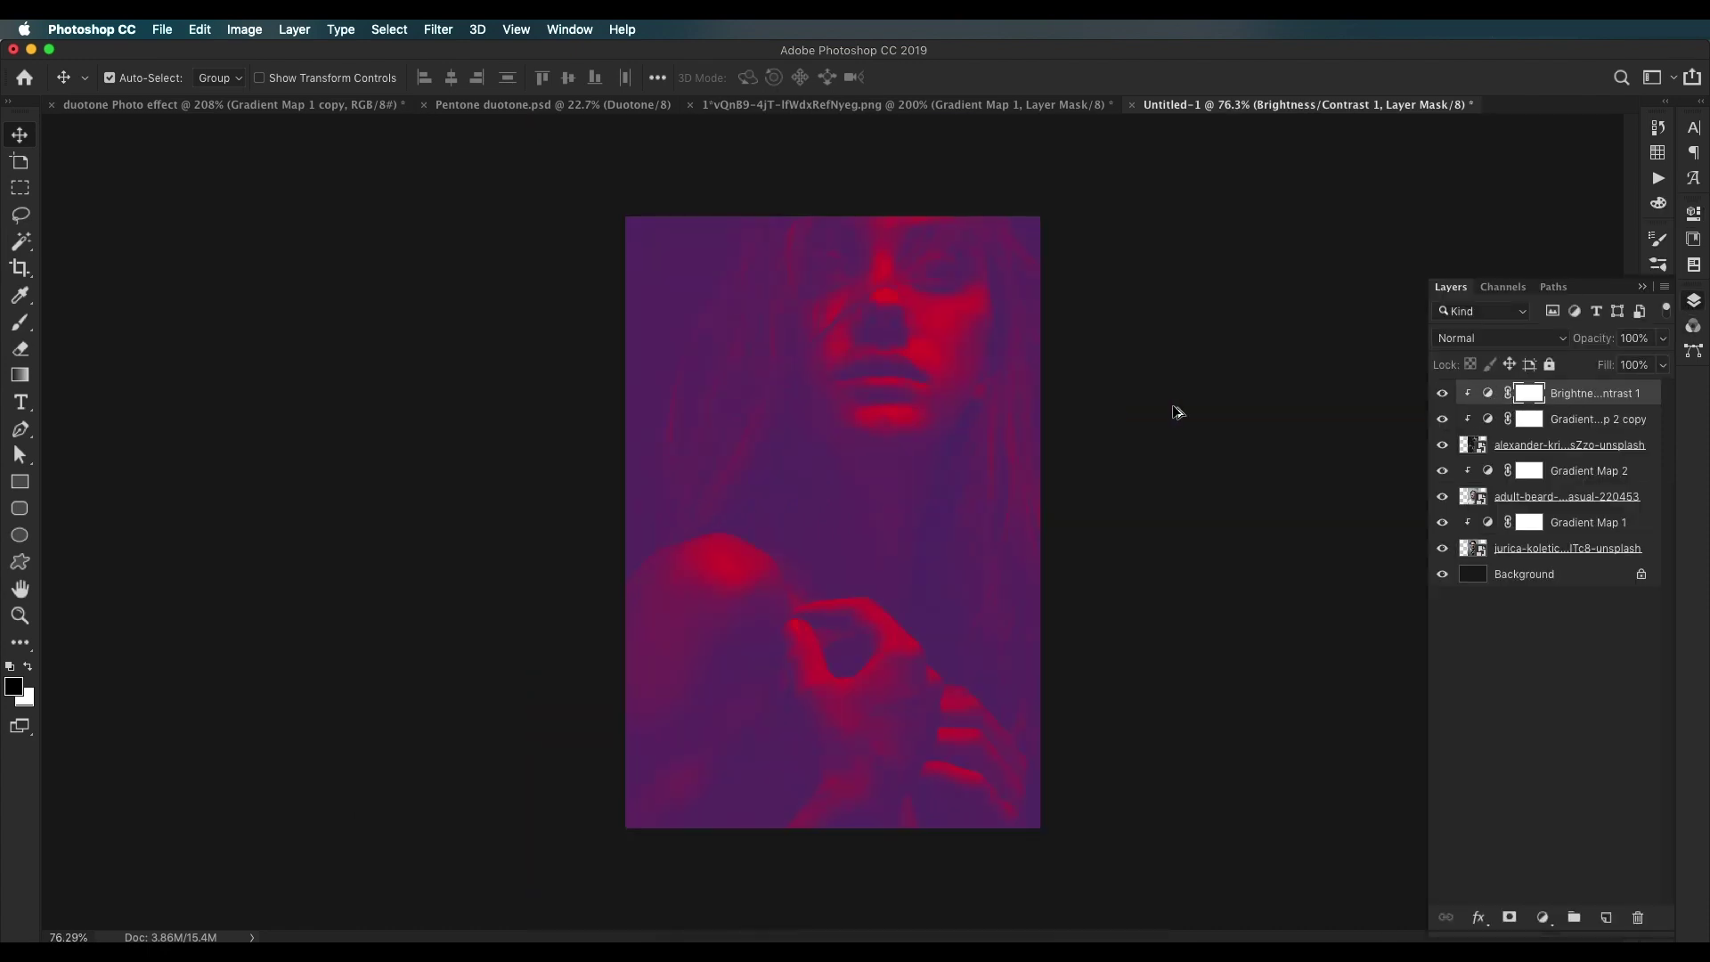
scroll(1318, 400, up, 2)
drag(1478, 394, 1483, 429)
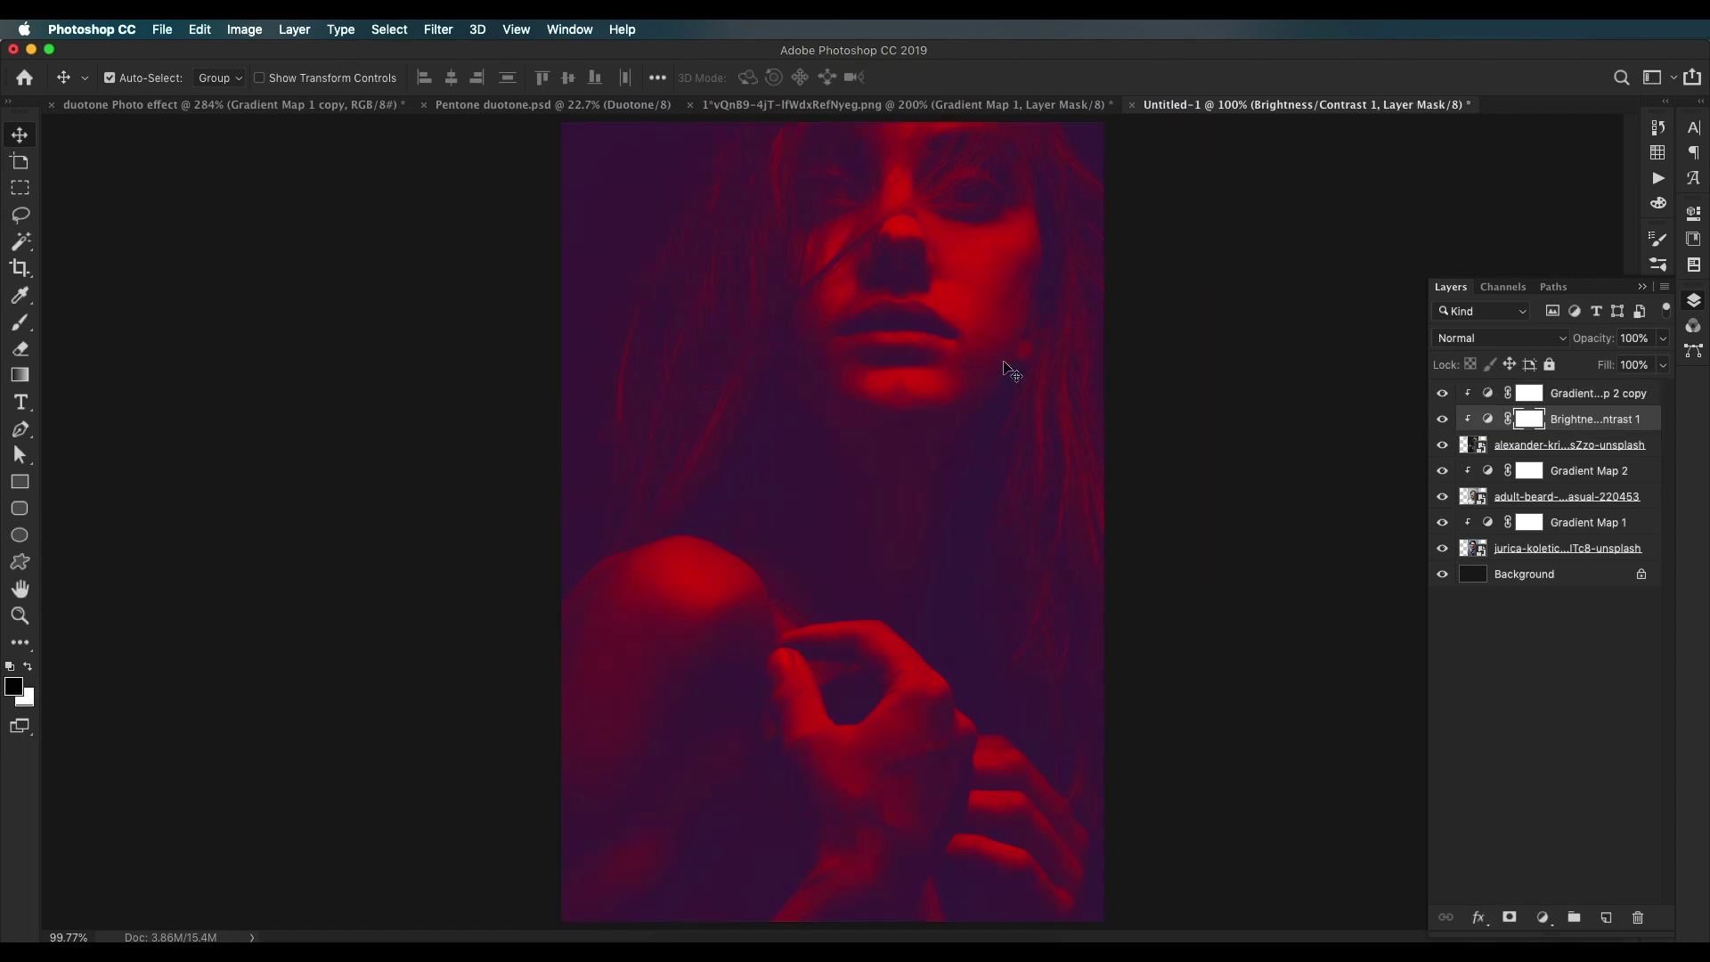
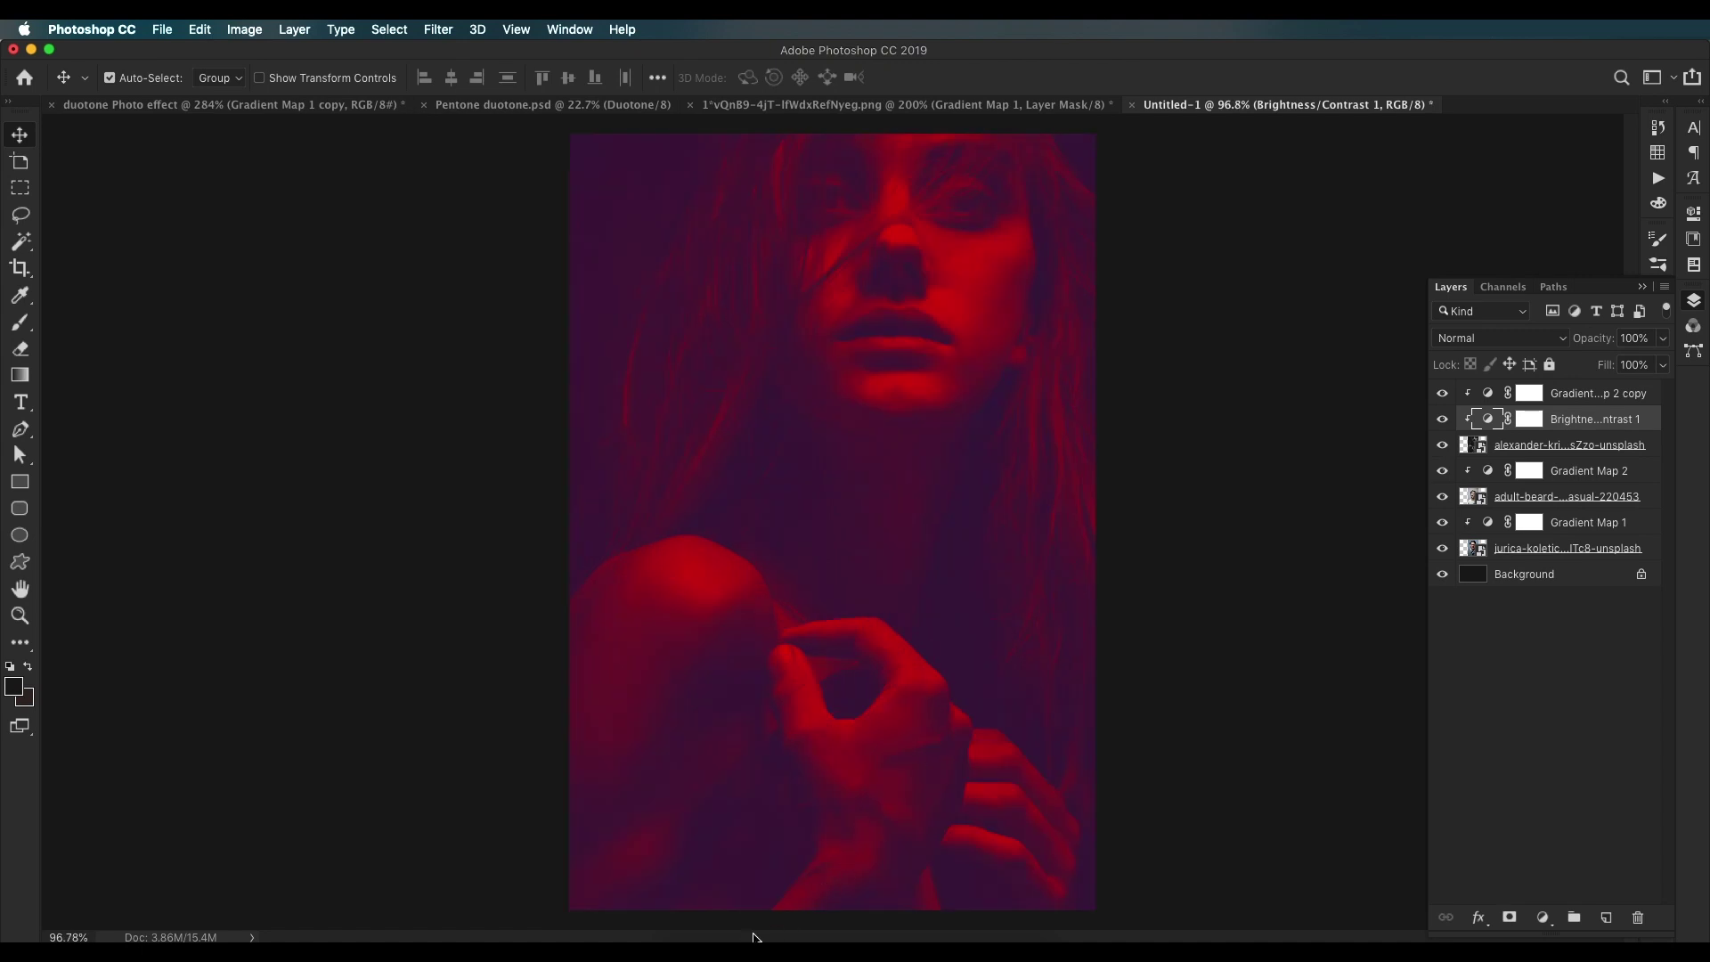
Step: Place the man-holding-a-skateboard photo above the other layers and clip the Gradient Map 2 copy back to the woman's portrait
click(694, 926)
drag(1522, 477, 710, 595)
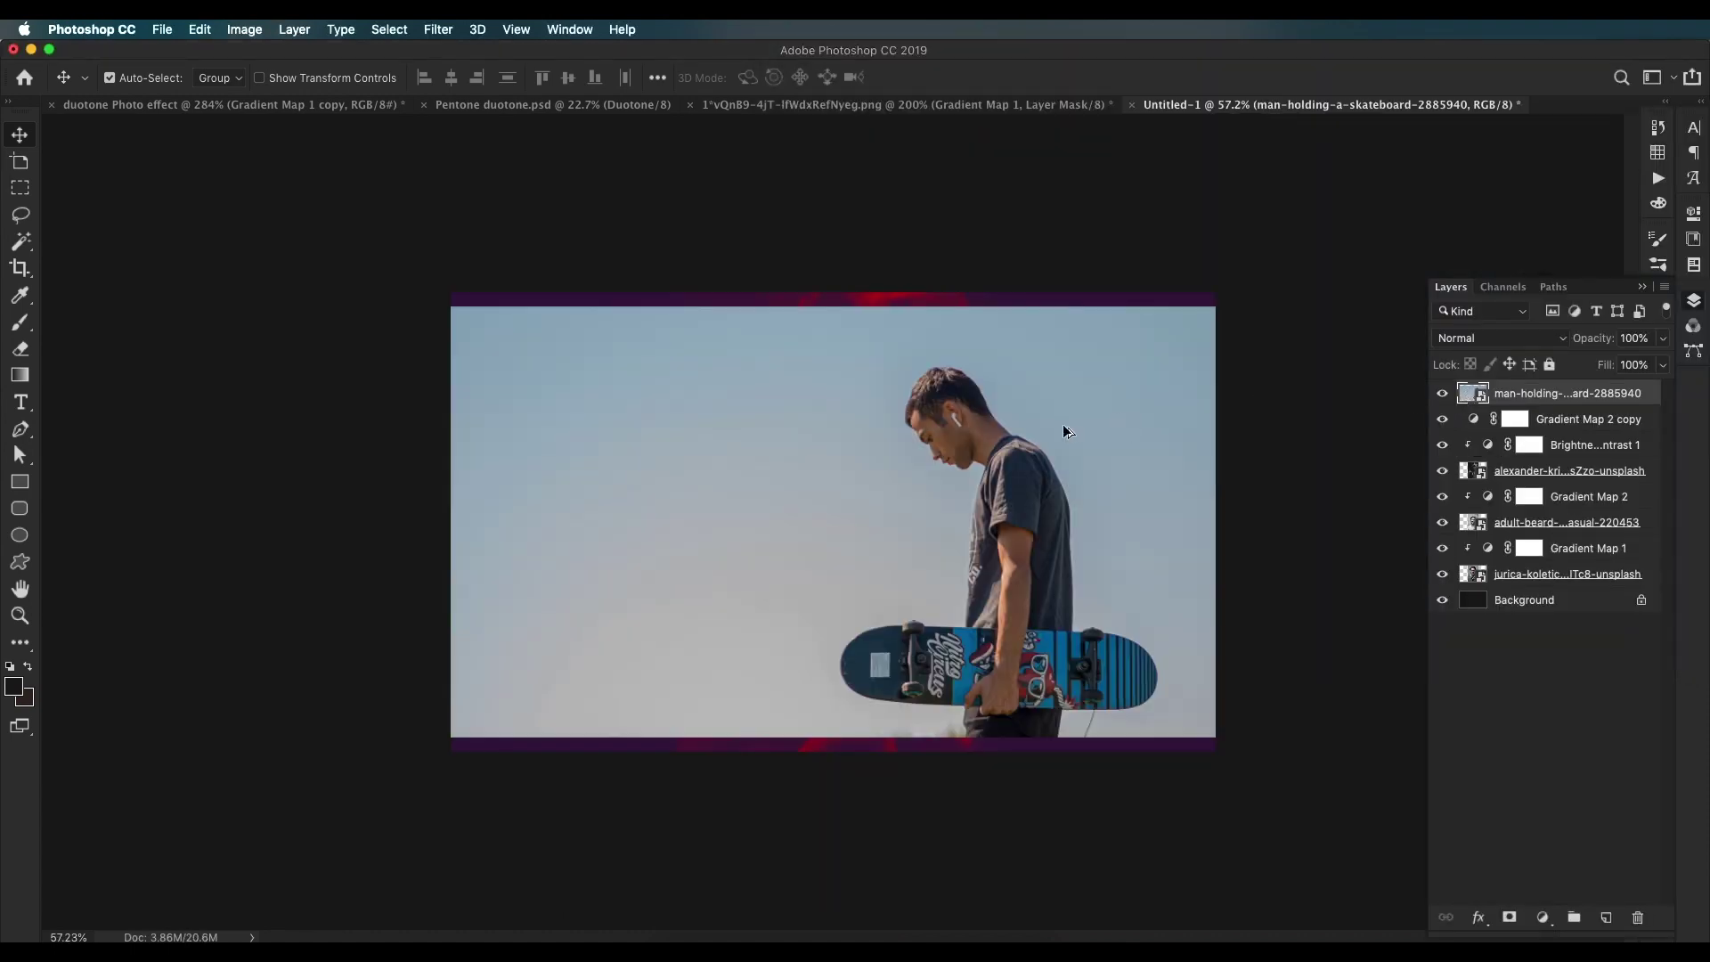
alt+click(1475, 426)
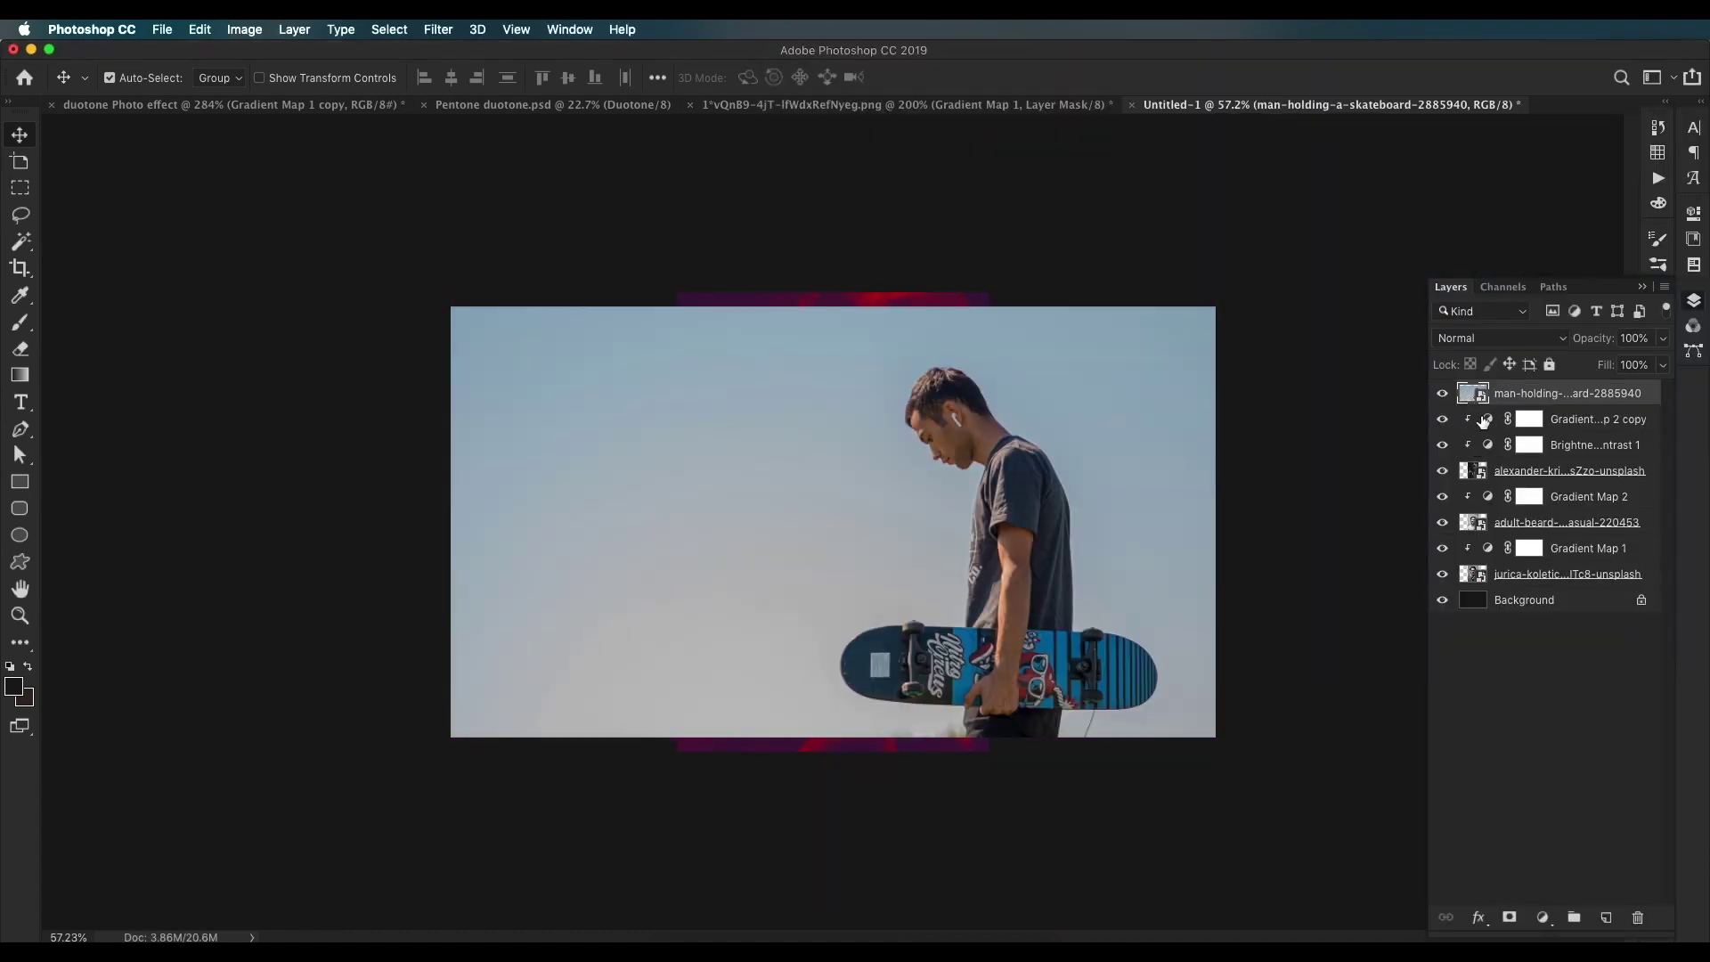
Step: Duplicate the Gradient Map 2 copy above the skateboarder photo
drag(1481, 431, 1485, 401)
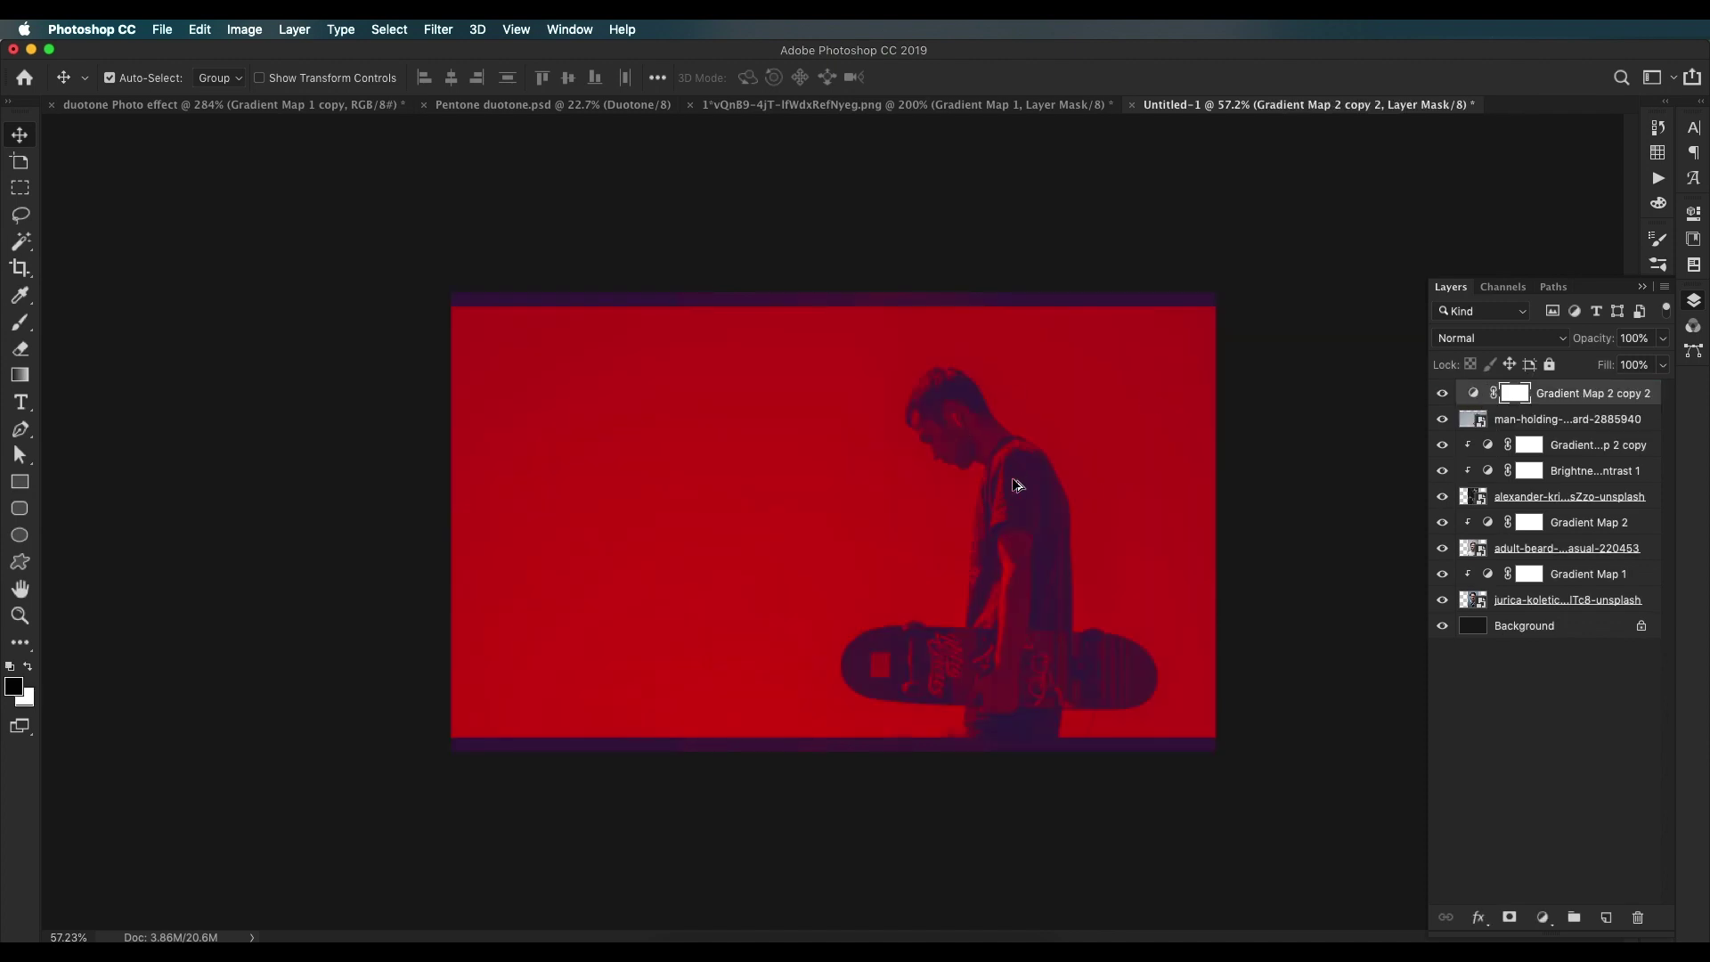
key(super+0)
scroll(1059, 452, down, 5)
scroll(1059, 453, up, 5)
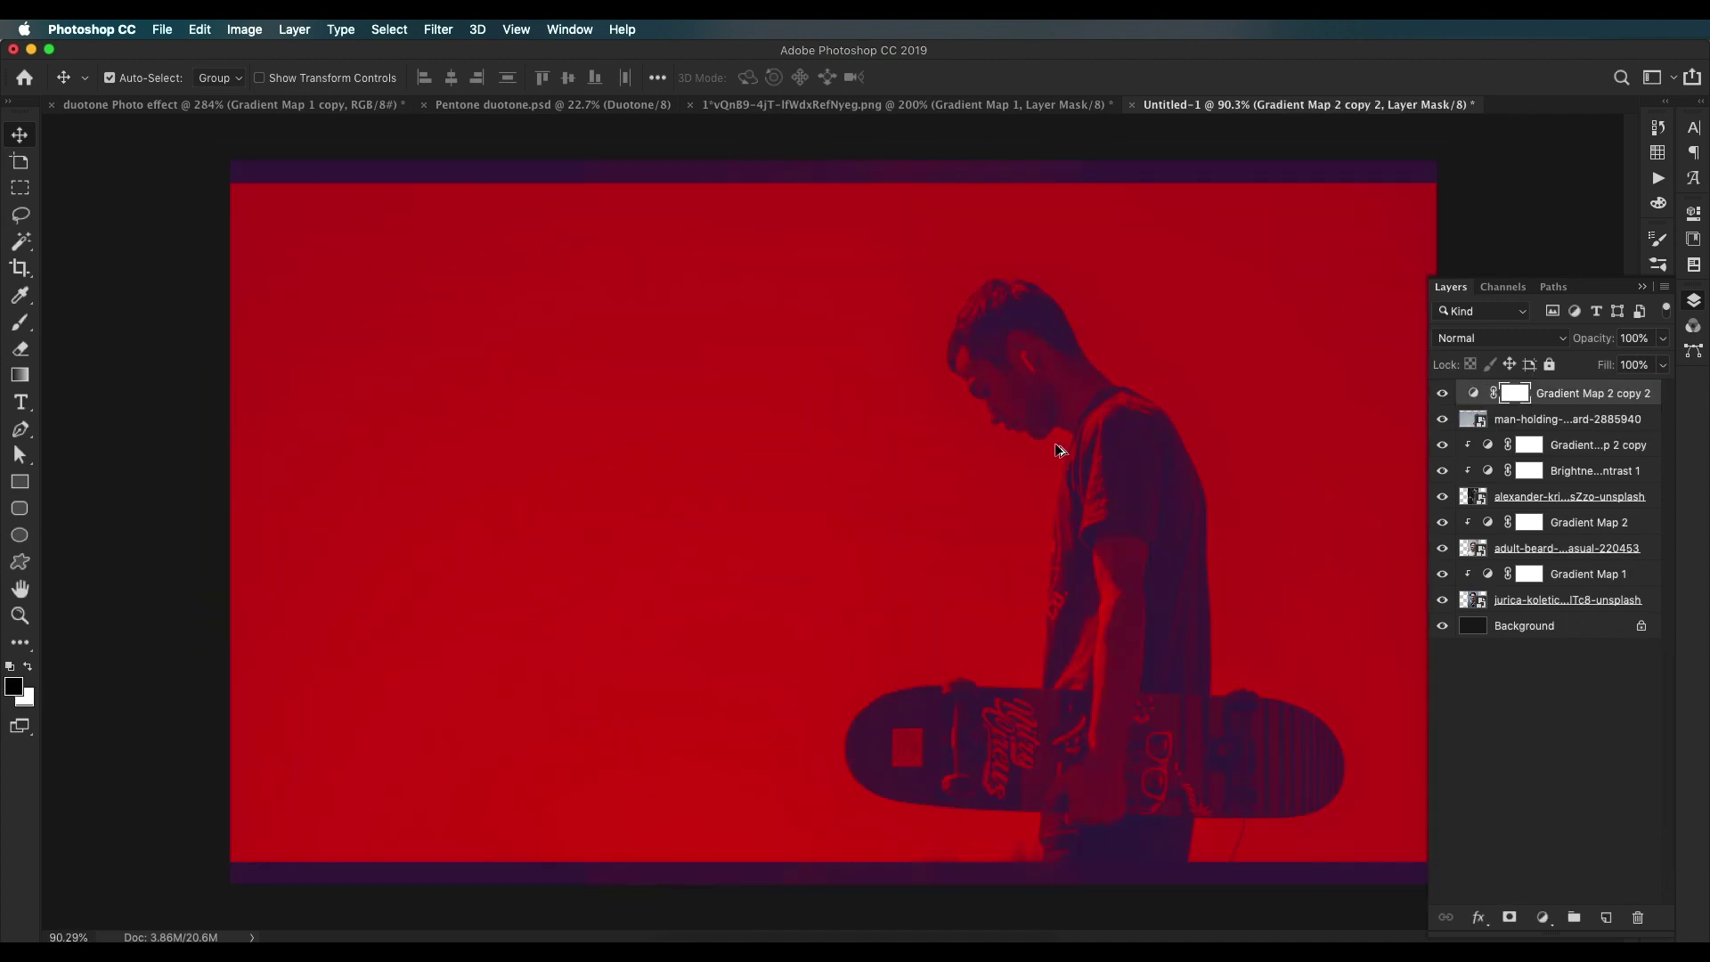
scroll(1059, 452, down, 3)
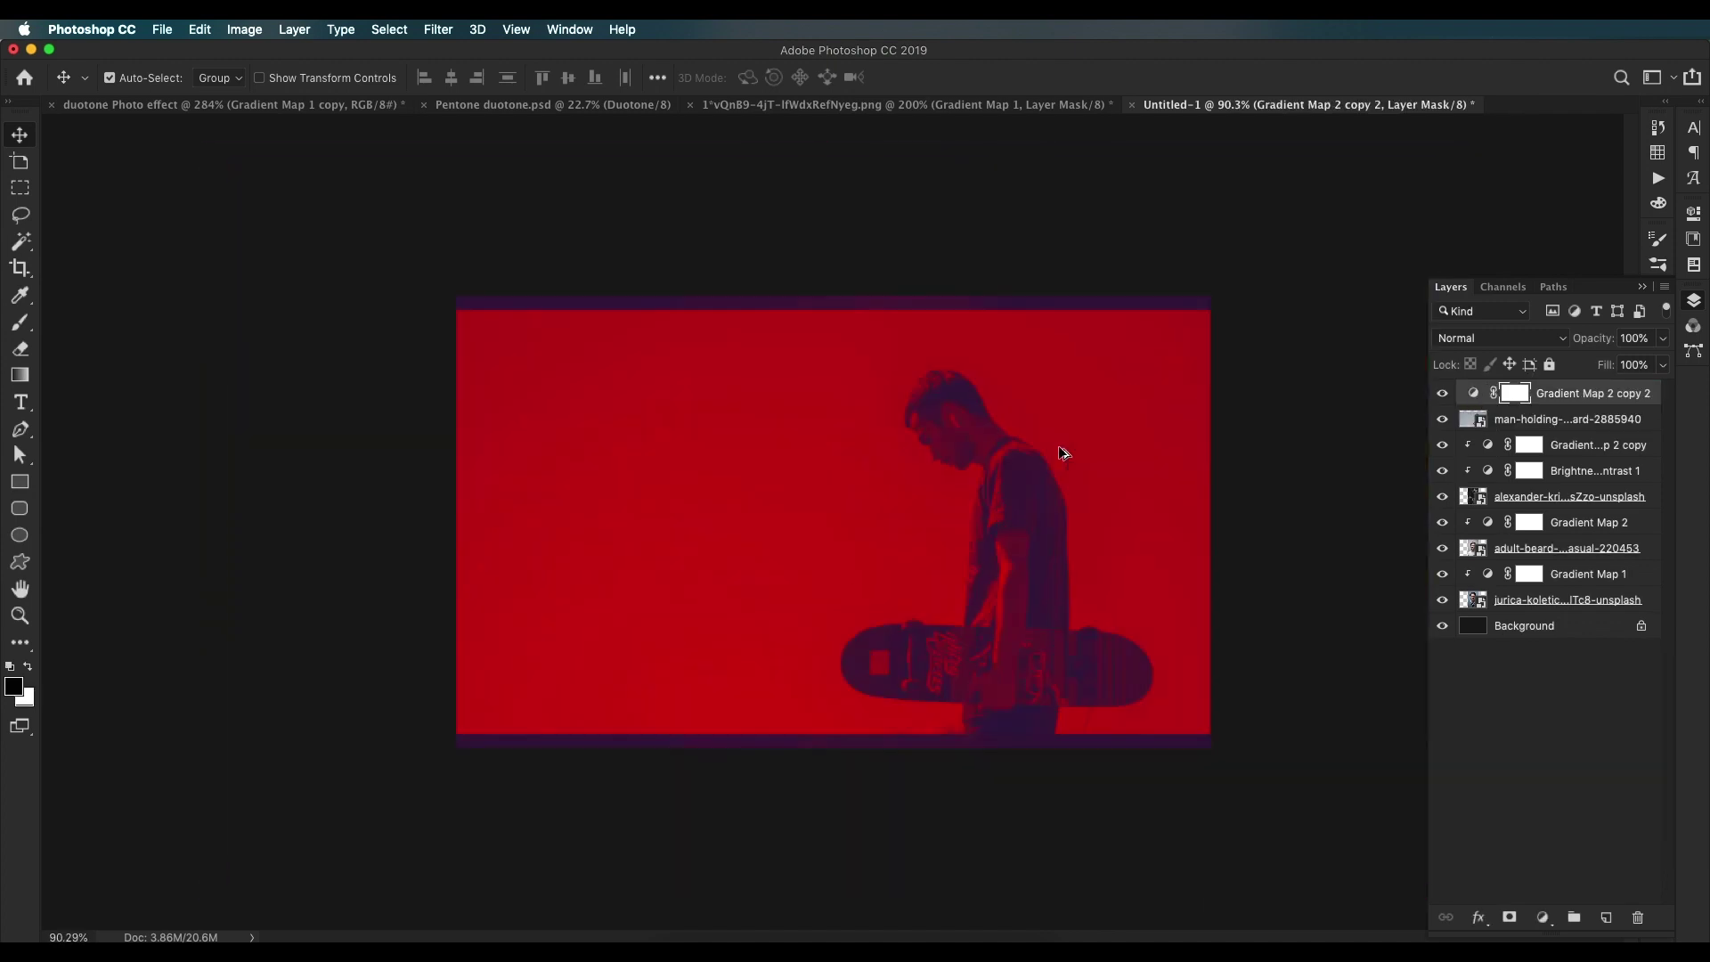
Step: Set the 100% colour stop of the skateboarder's gradient map to light red #ff3737
double_click(1491, 393)
click(1512, 272)
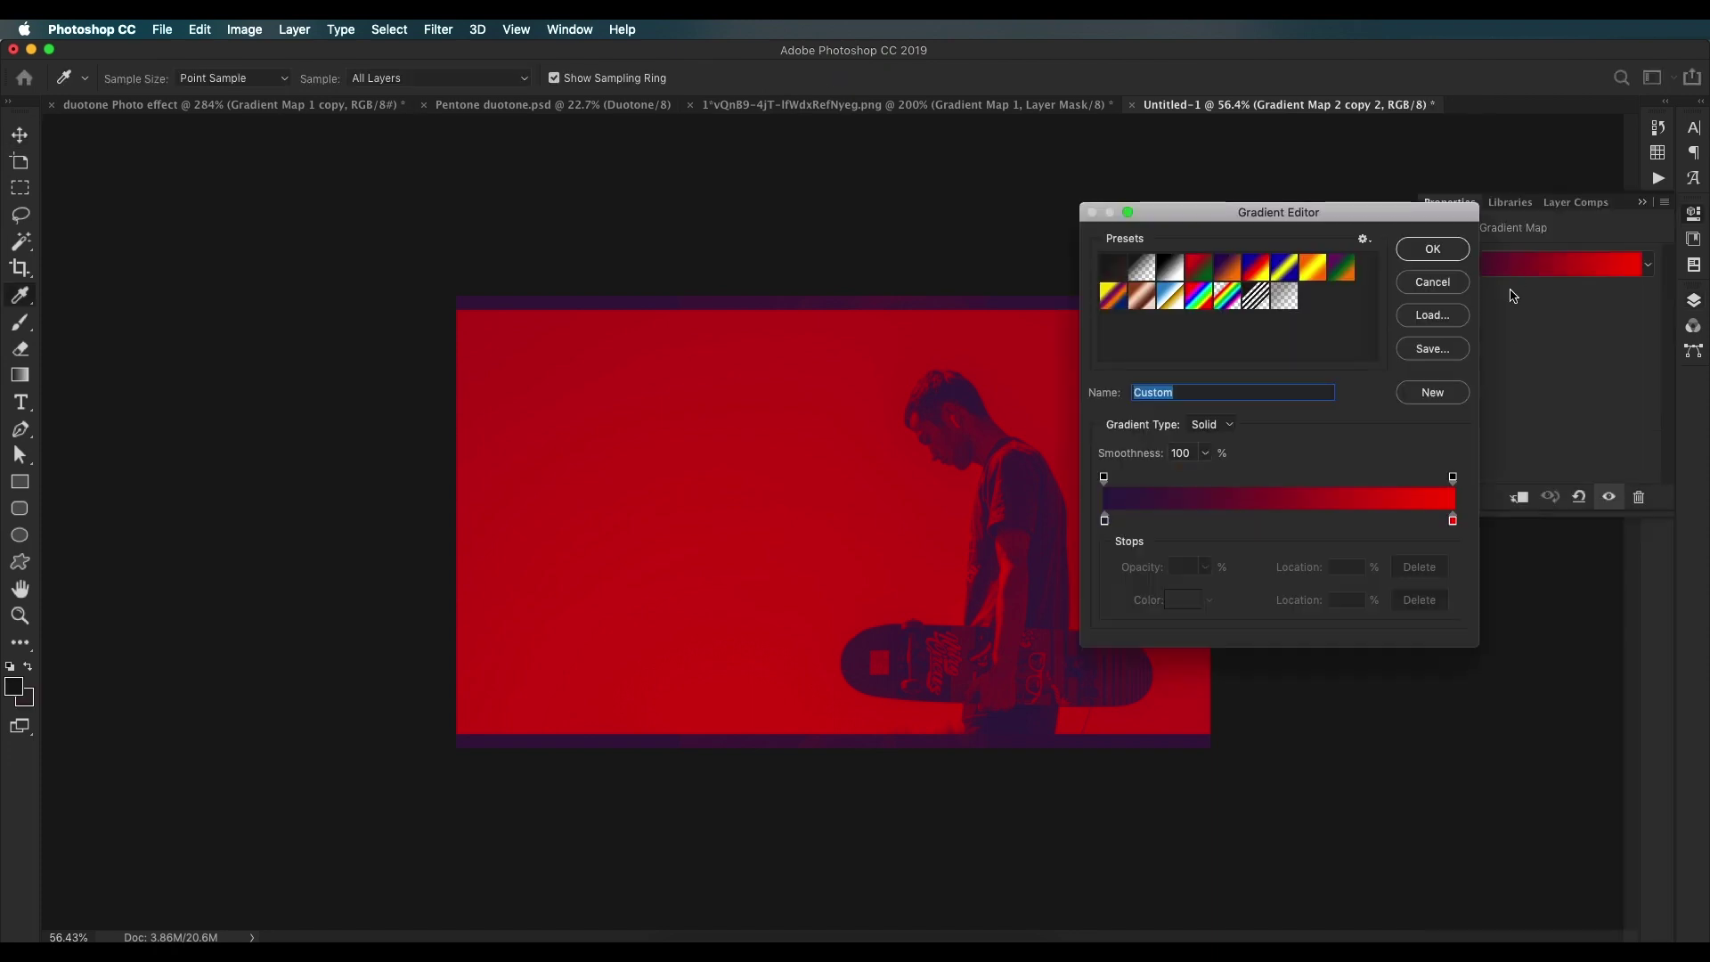
double_click(1453, 522)
click(1311, 554)
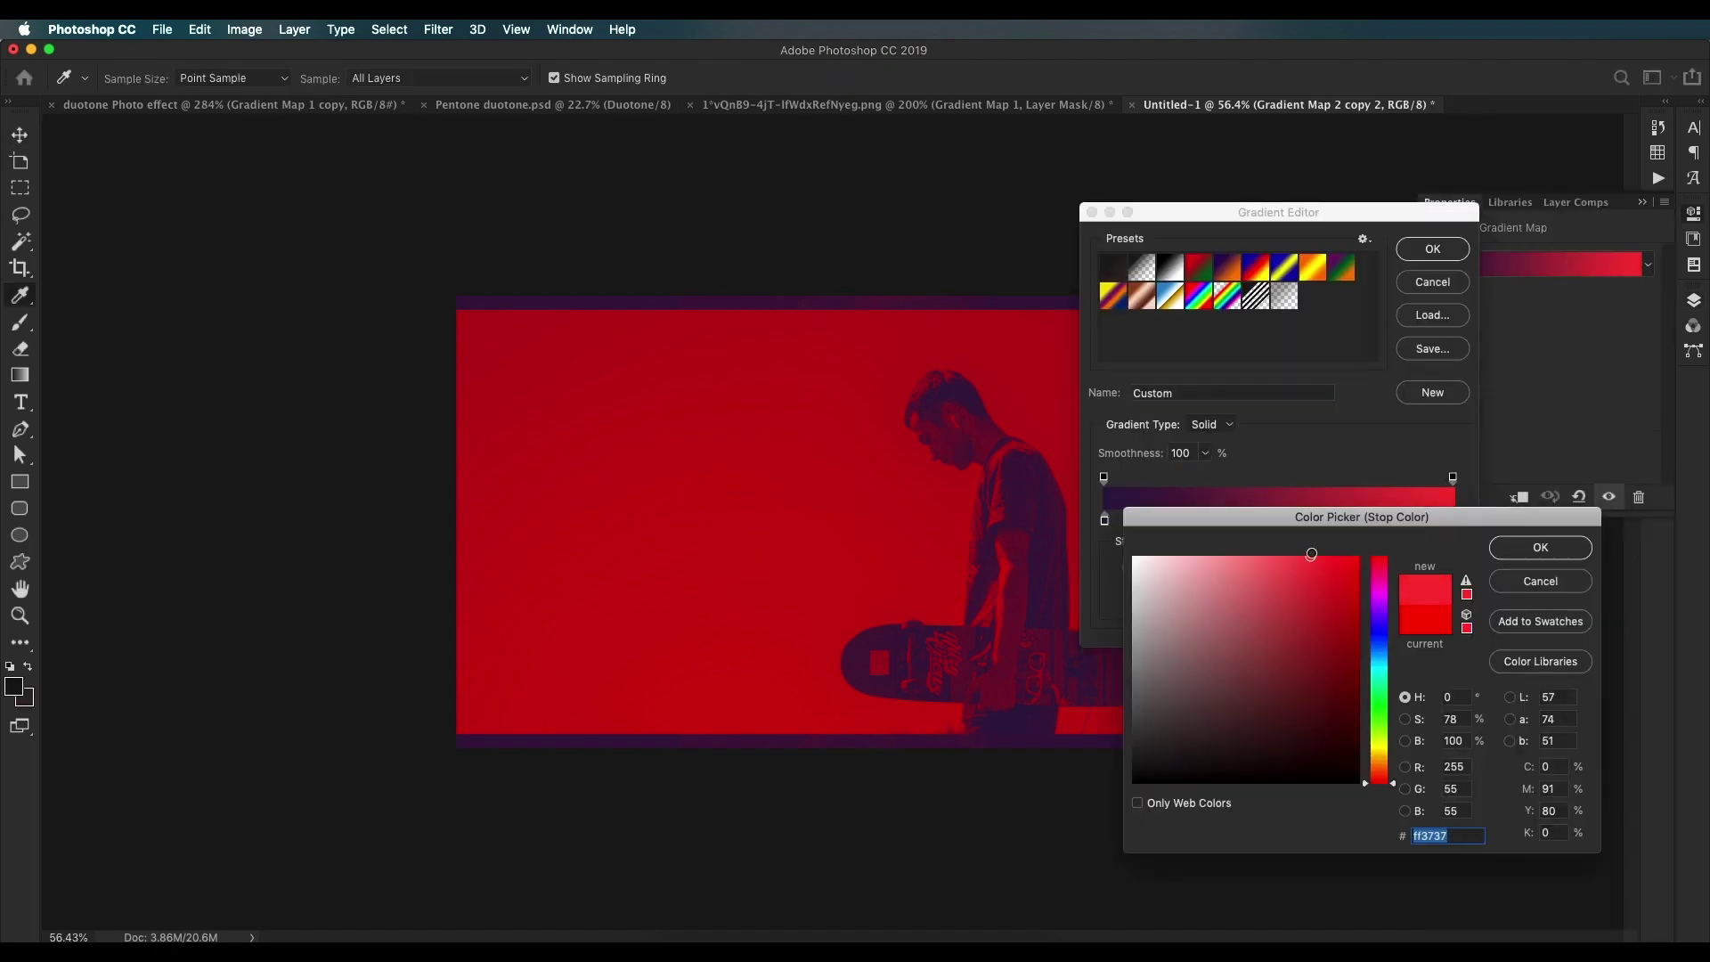
click(1540, 547)
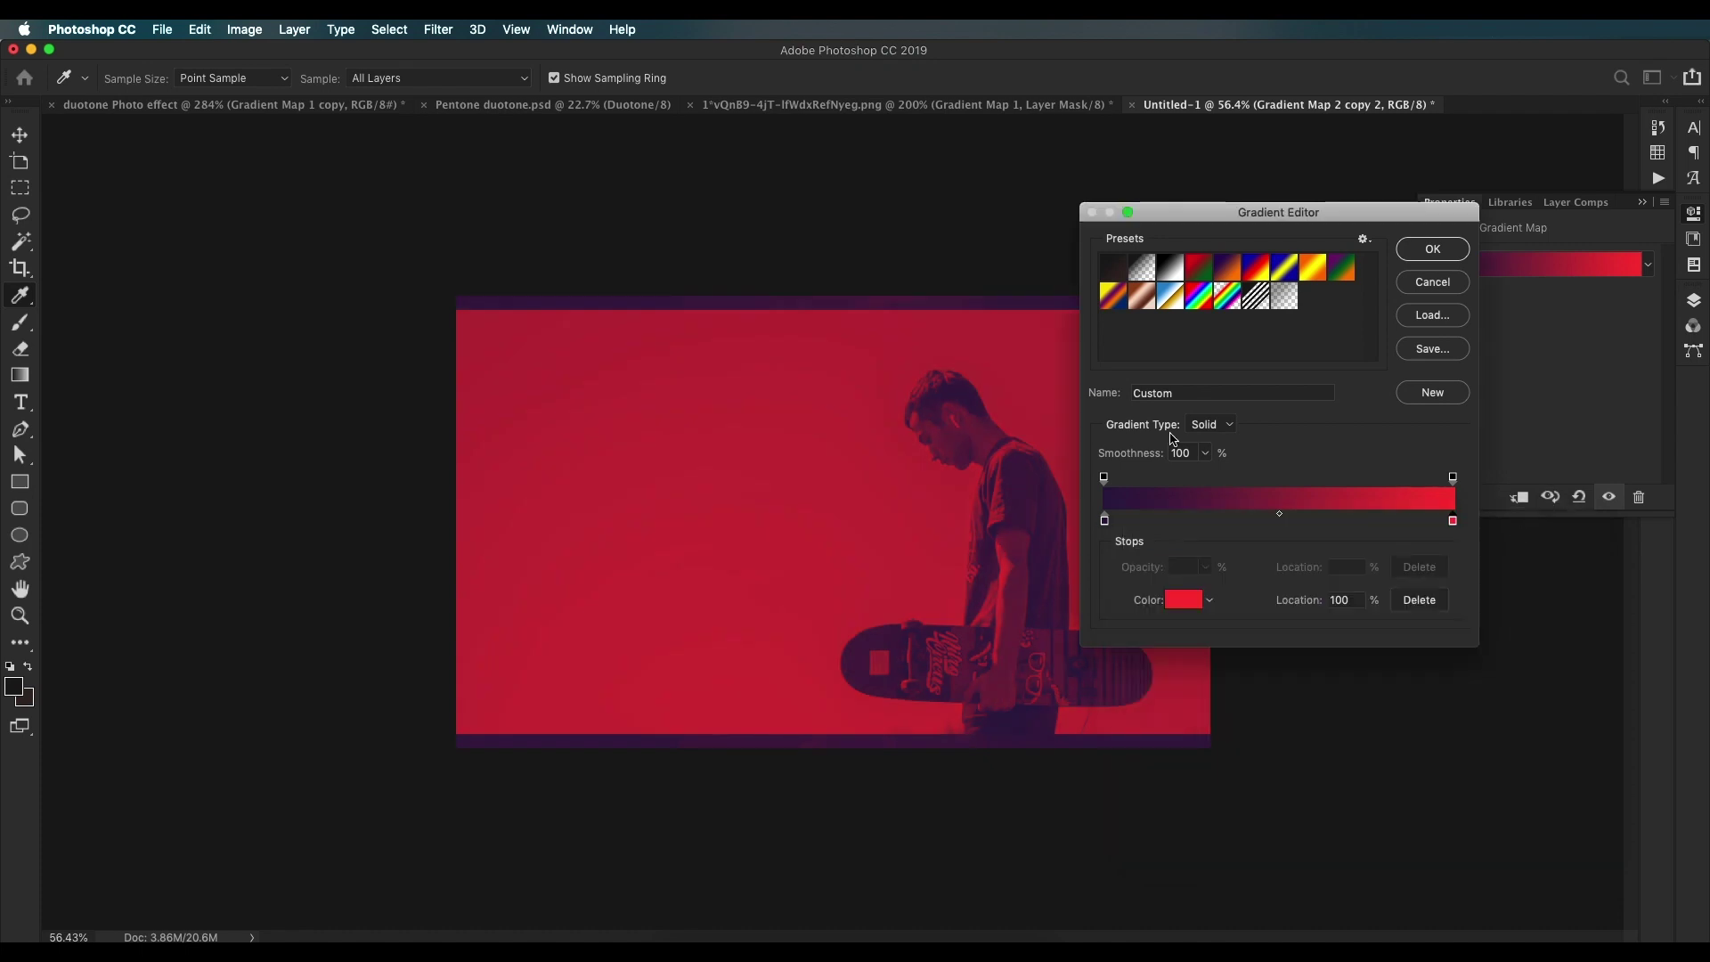
Step: Change the gradient's 0% colour stop to a brighter purple and apply the gradient to the skateboarder photo
double_click(1105, 520)
click(1279, 689)
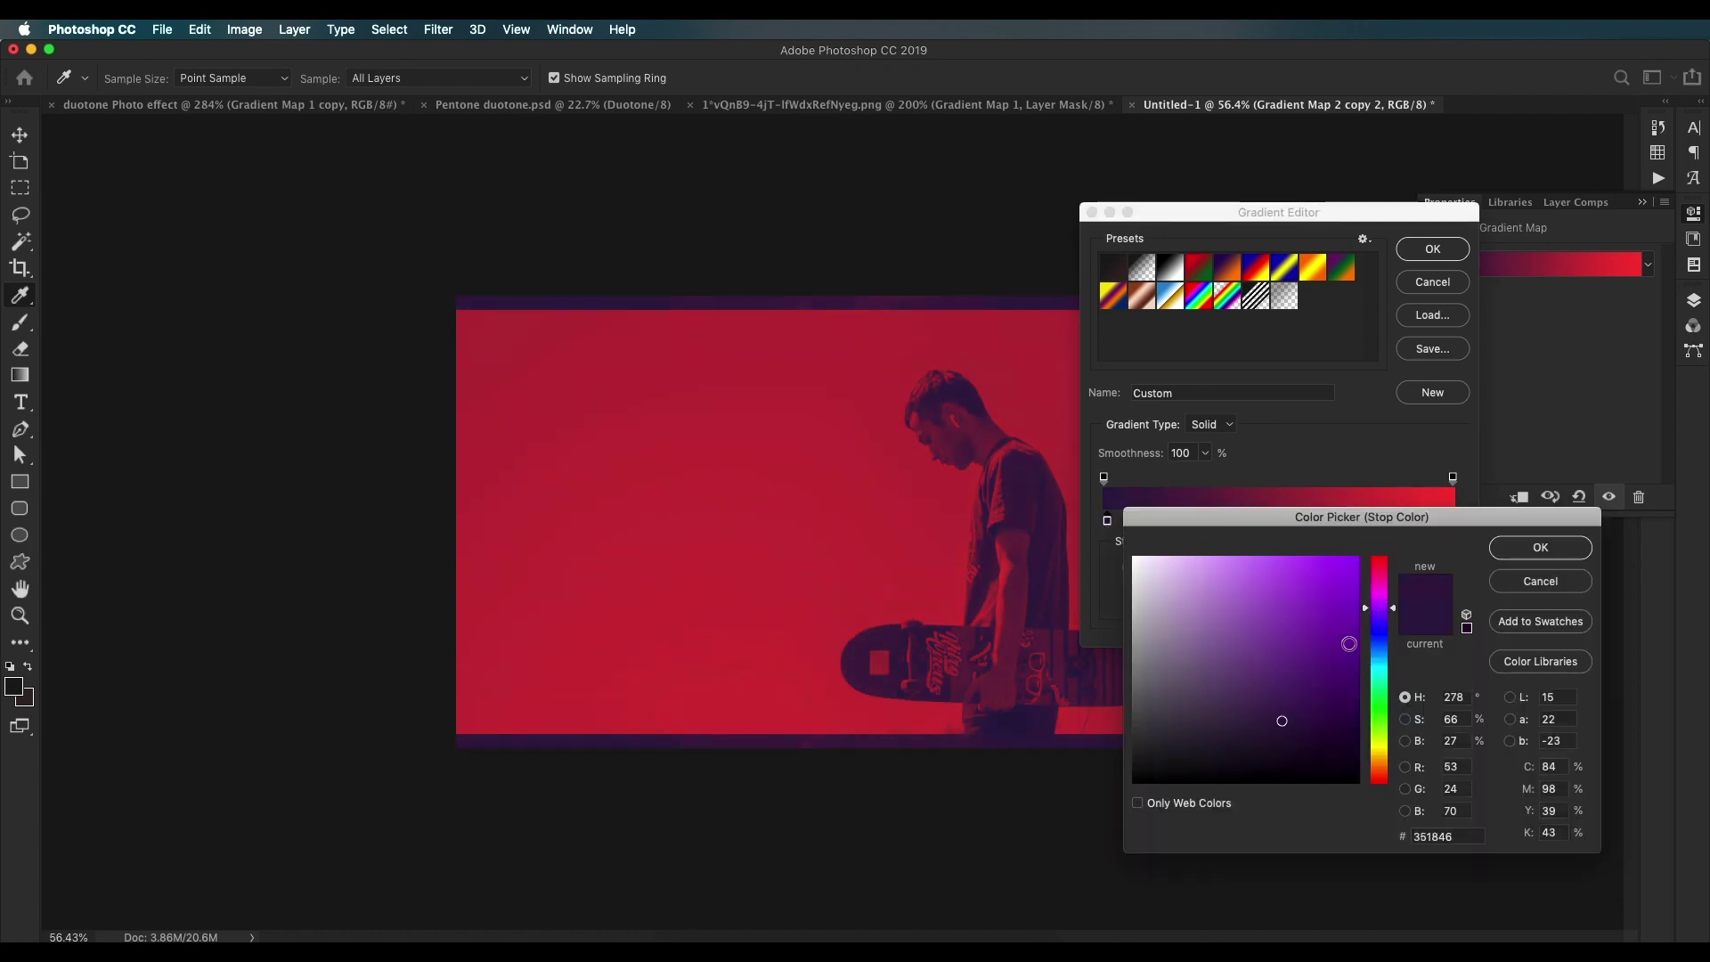
click(1539, 547)
click(1432, 249)
scroll(1051, 459, up, 1)
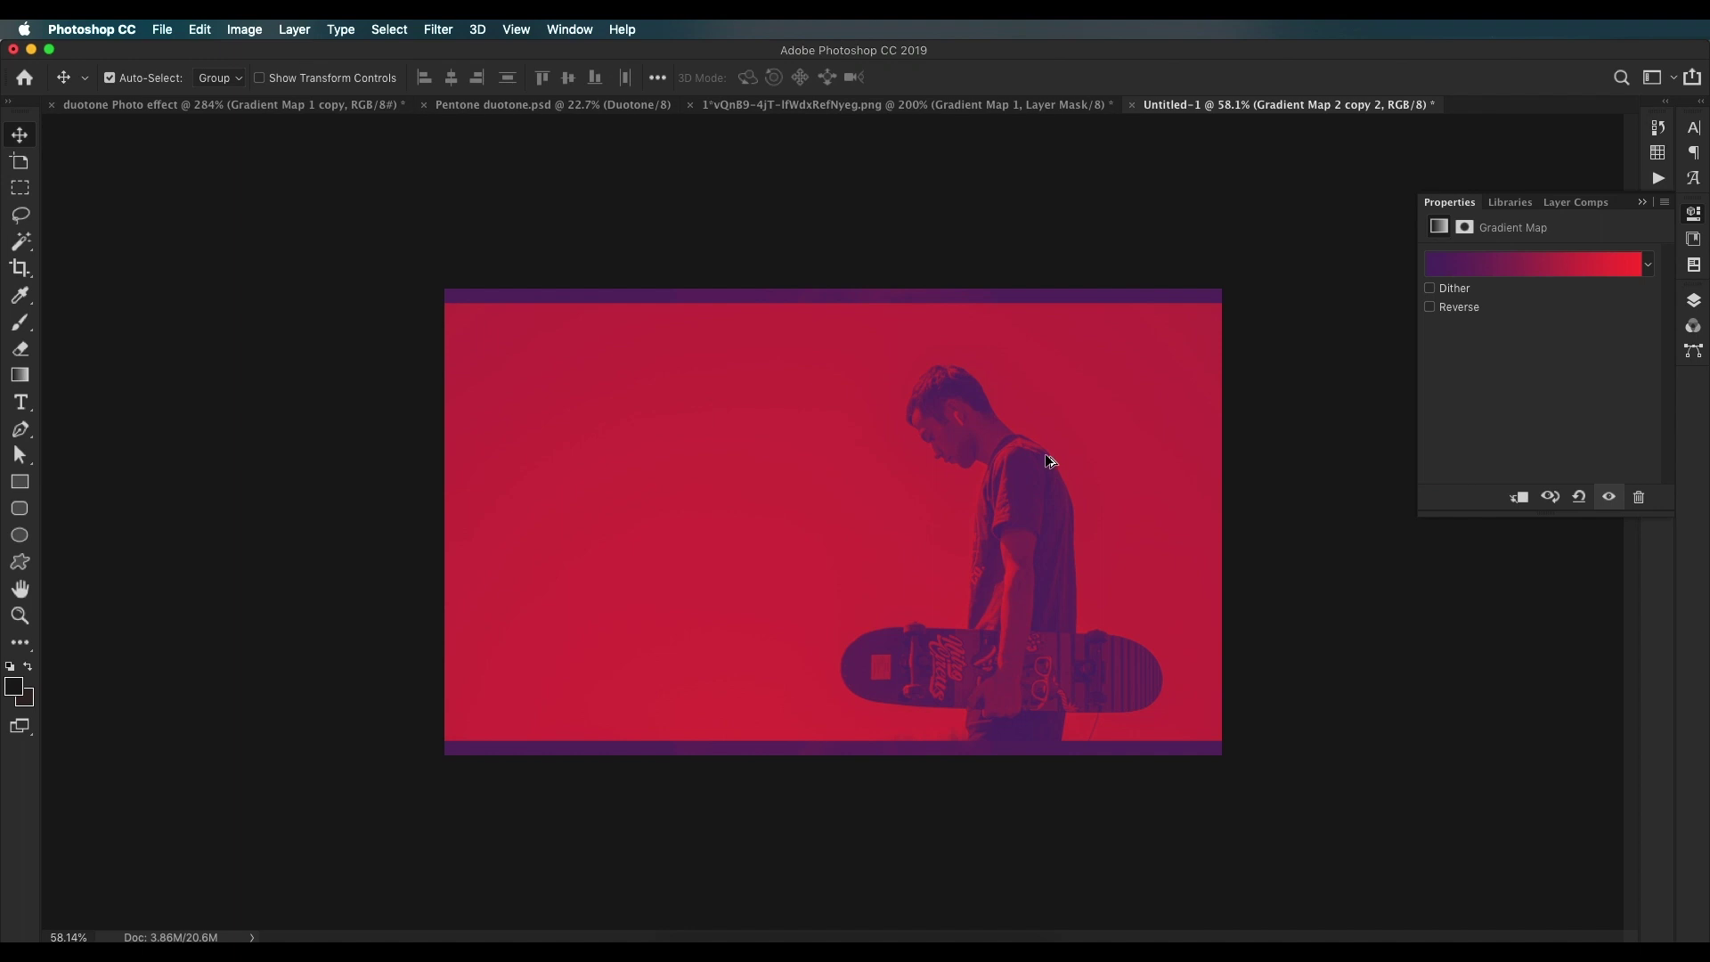
Step: Add a Brightness/Contrast adjustment above the skateboarder's gradient map with contrast -50 and brightness 31
click(1693, 300)
click(1534, 917)
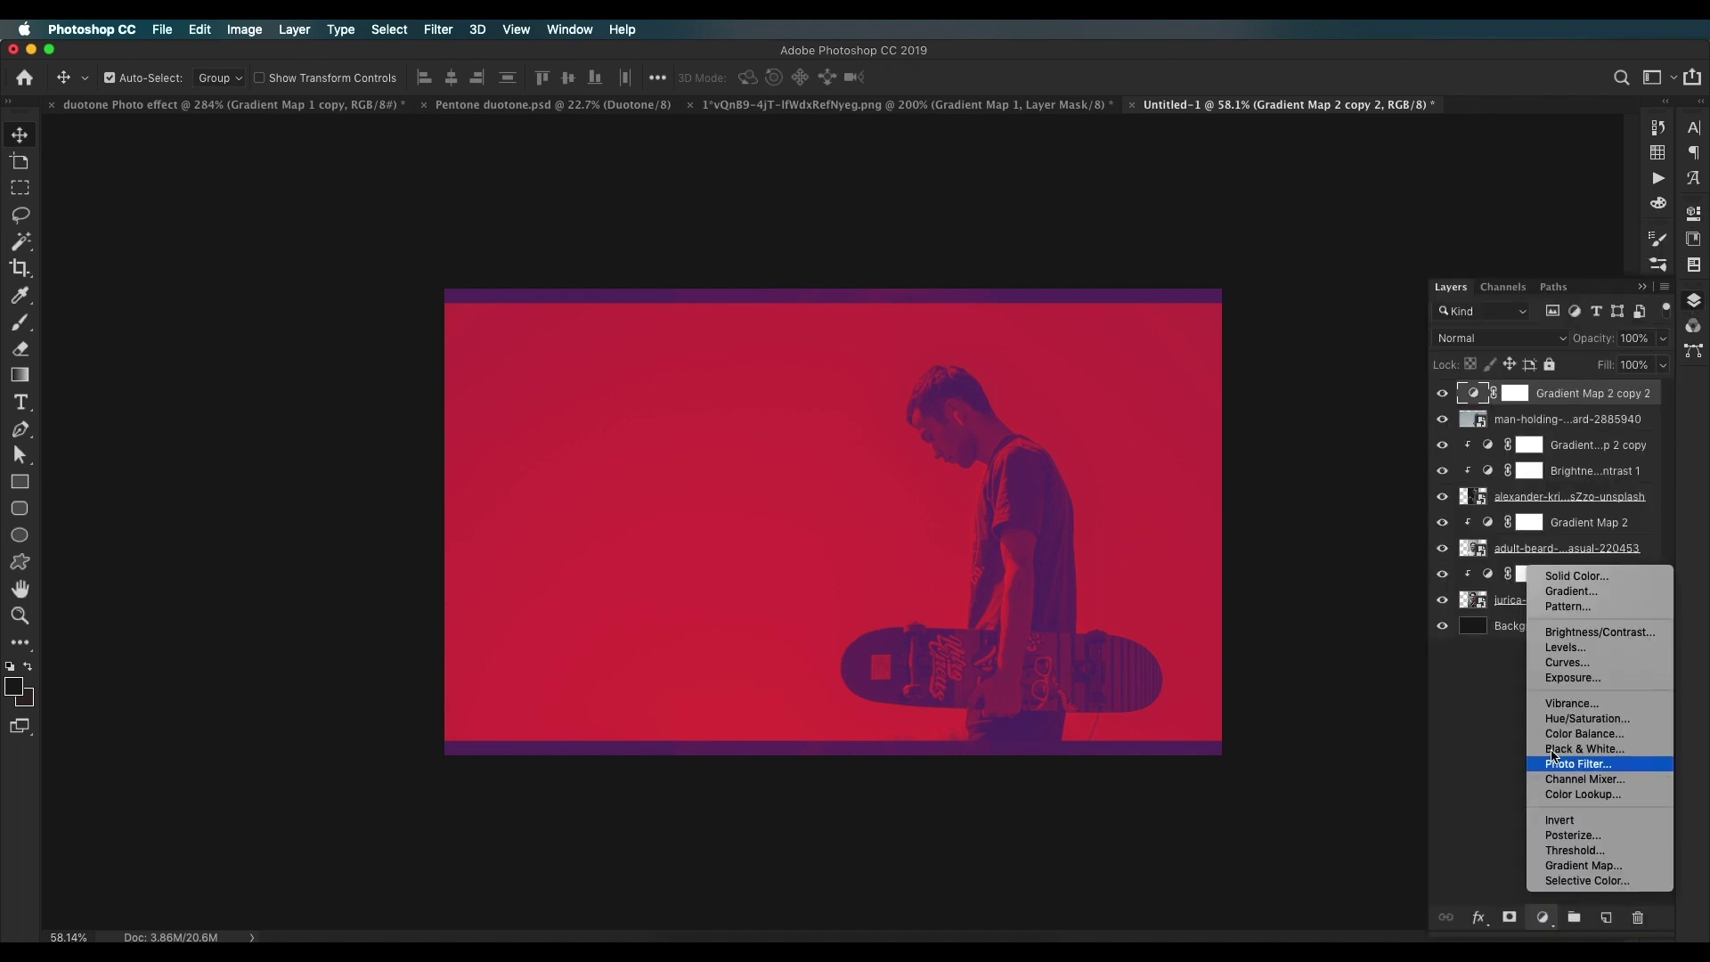
click(1565, 640)
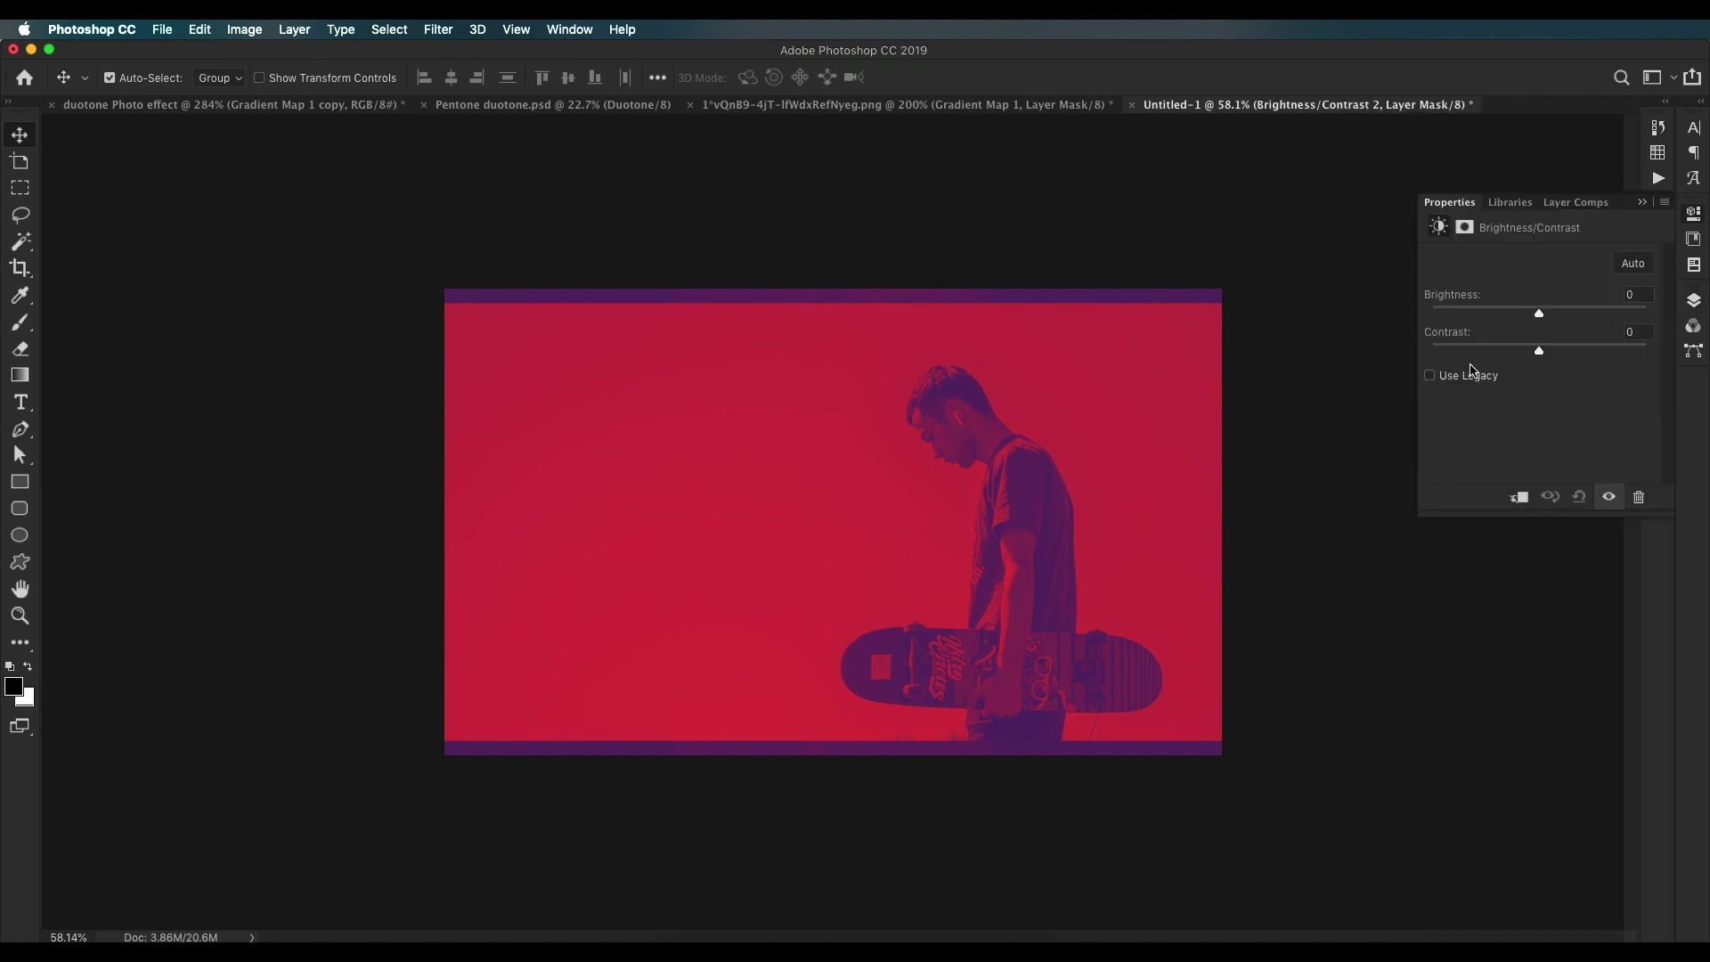
drag(1528, 357, 1397, 356)
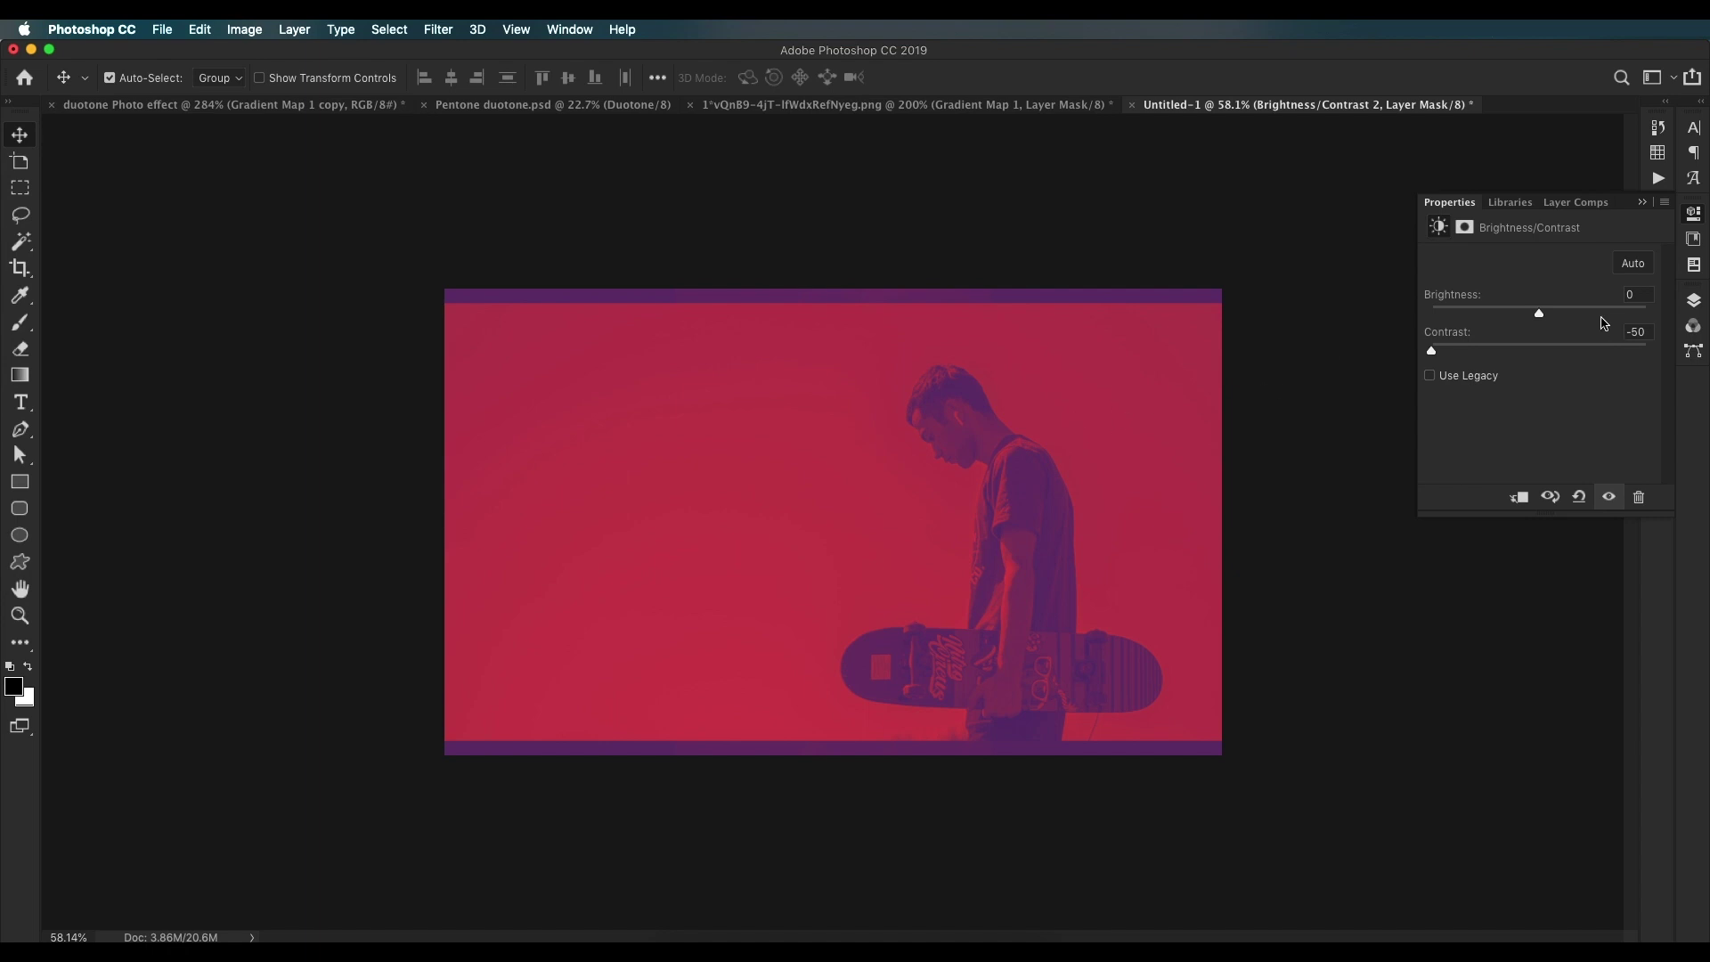
drag(1554, 319, 1566, 317)
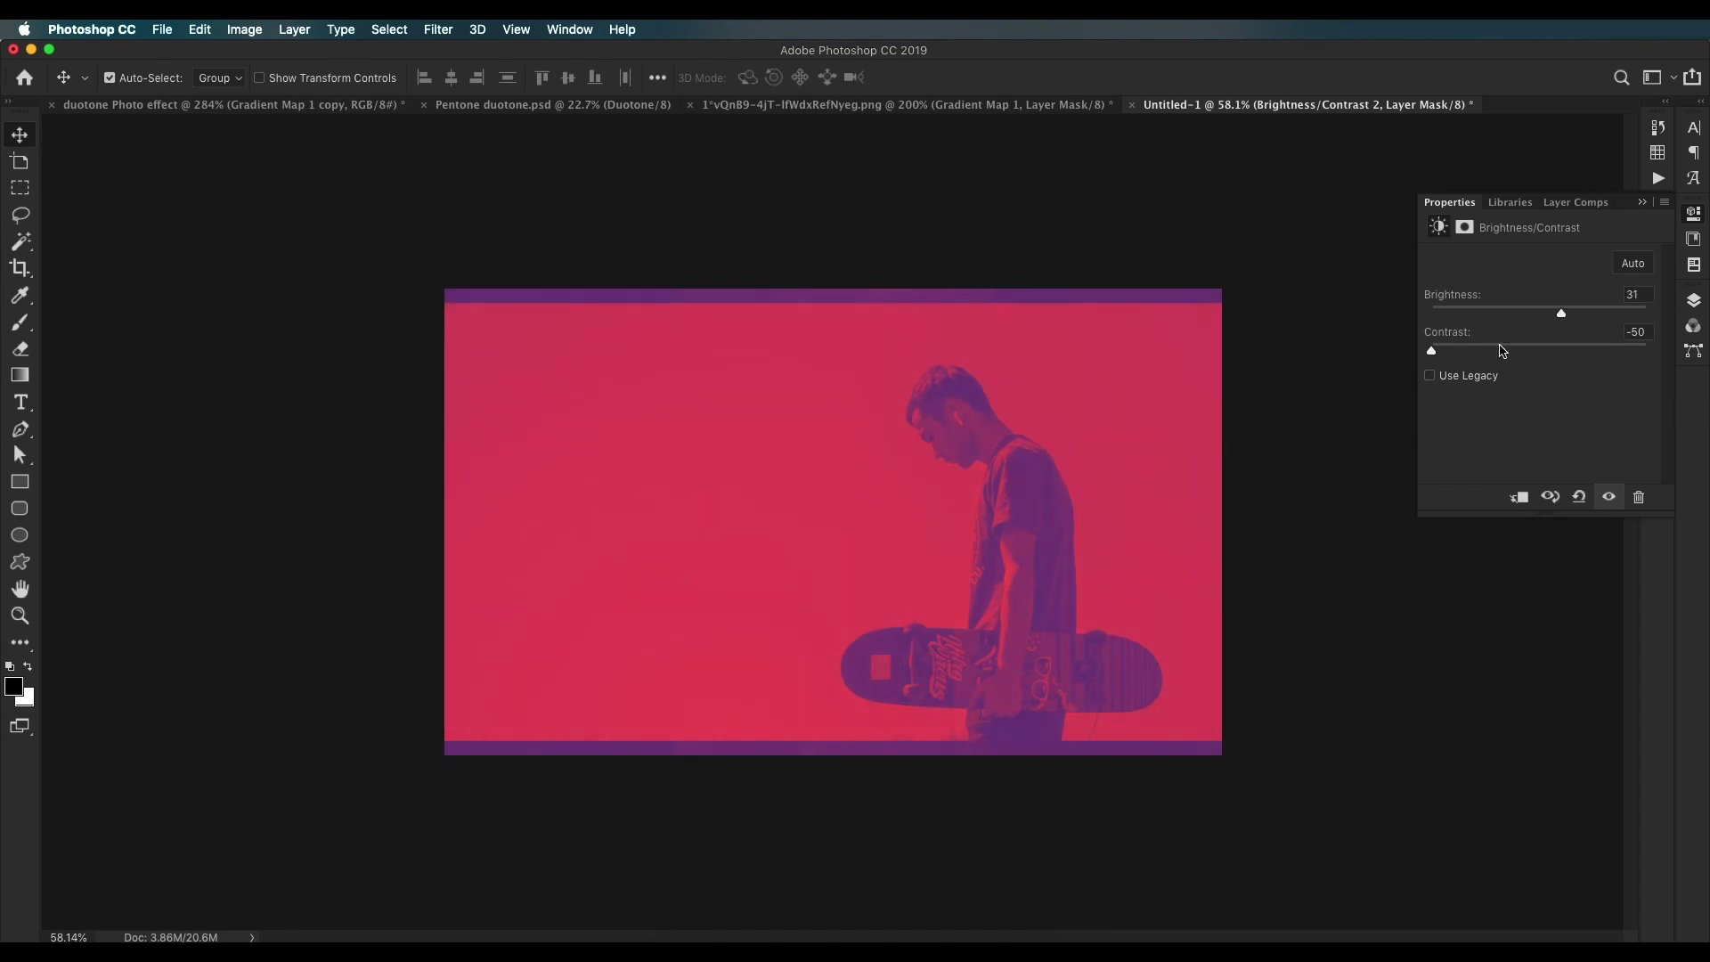
Step: Clip the top gradient map to the skateboarder photo and move the Brightness/Contrast adjustment beneath it inside the clipping group
key(F7)
alt+click(1476, 431)
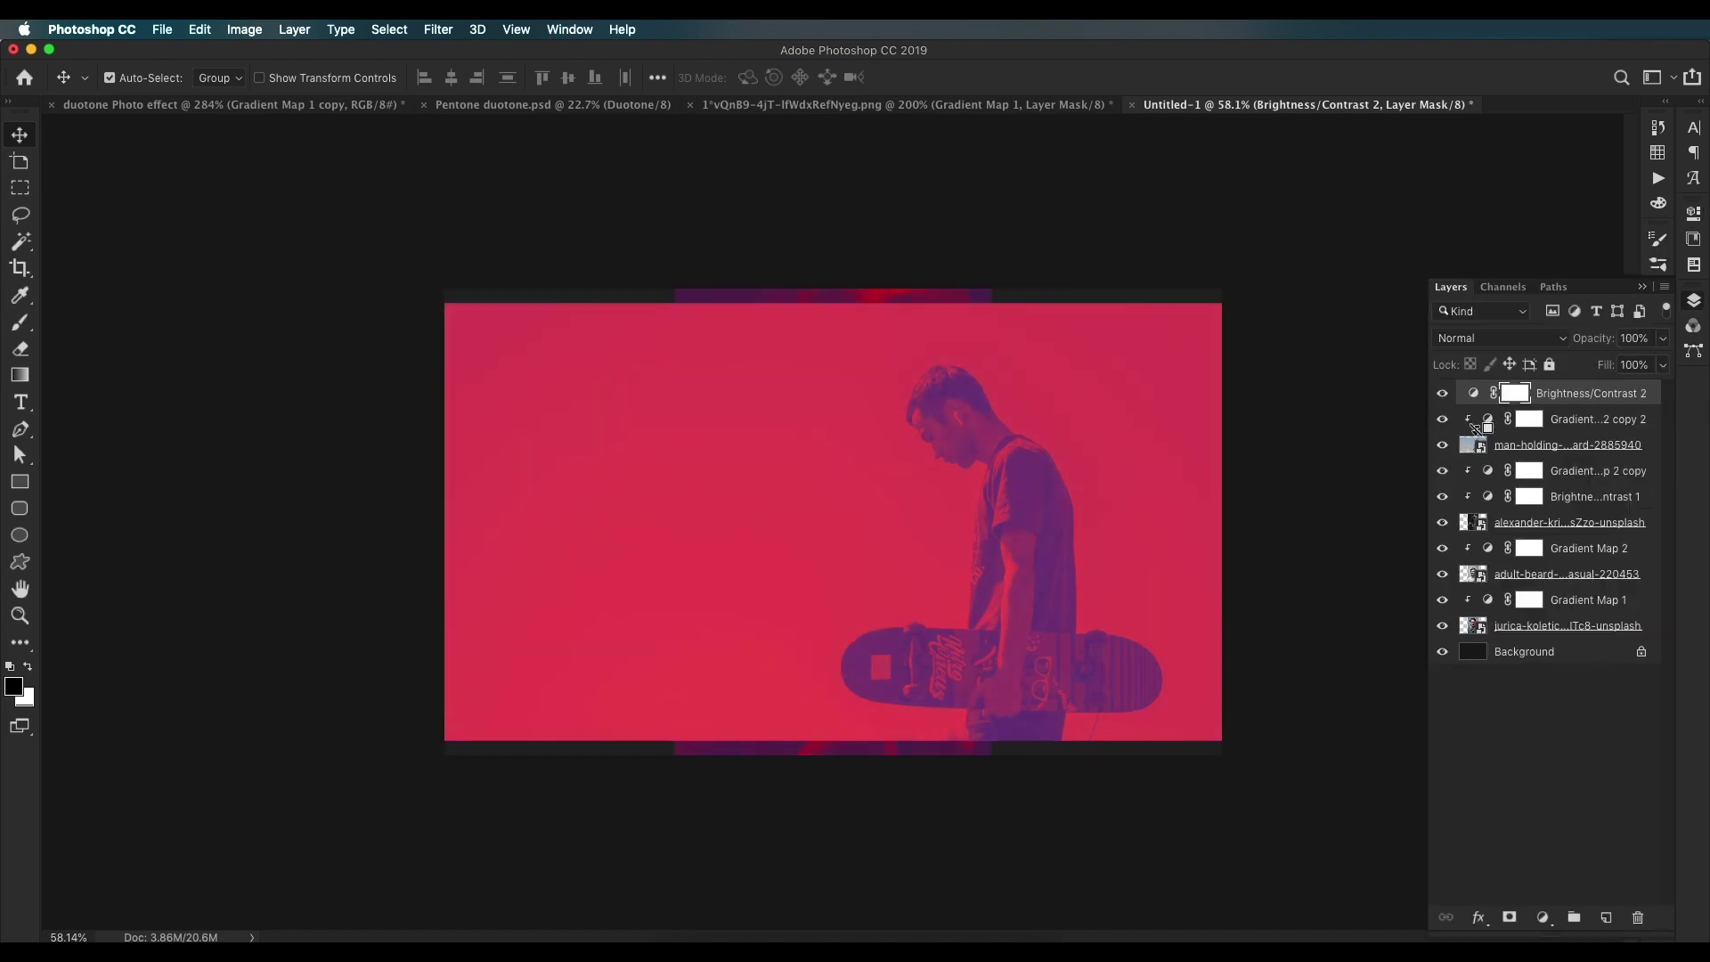
drag(1492, 399, 1505, 432)
scroll(1053, 495, down, 3)
scroll(1049, 488, up, 3)
scroll(1050, 488, down, 3)
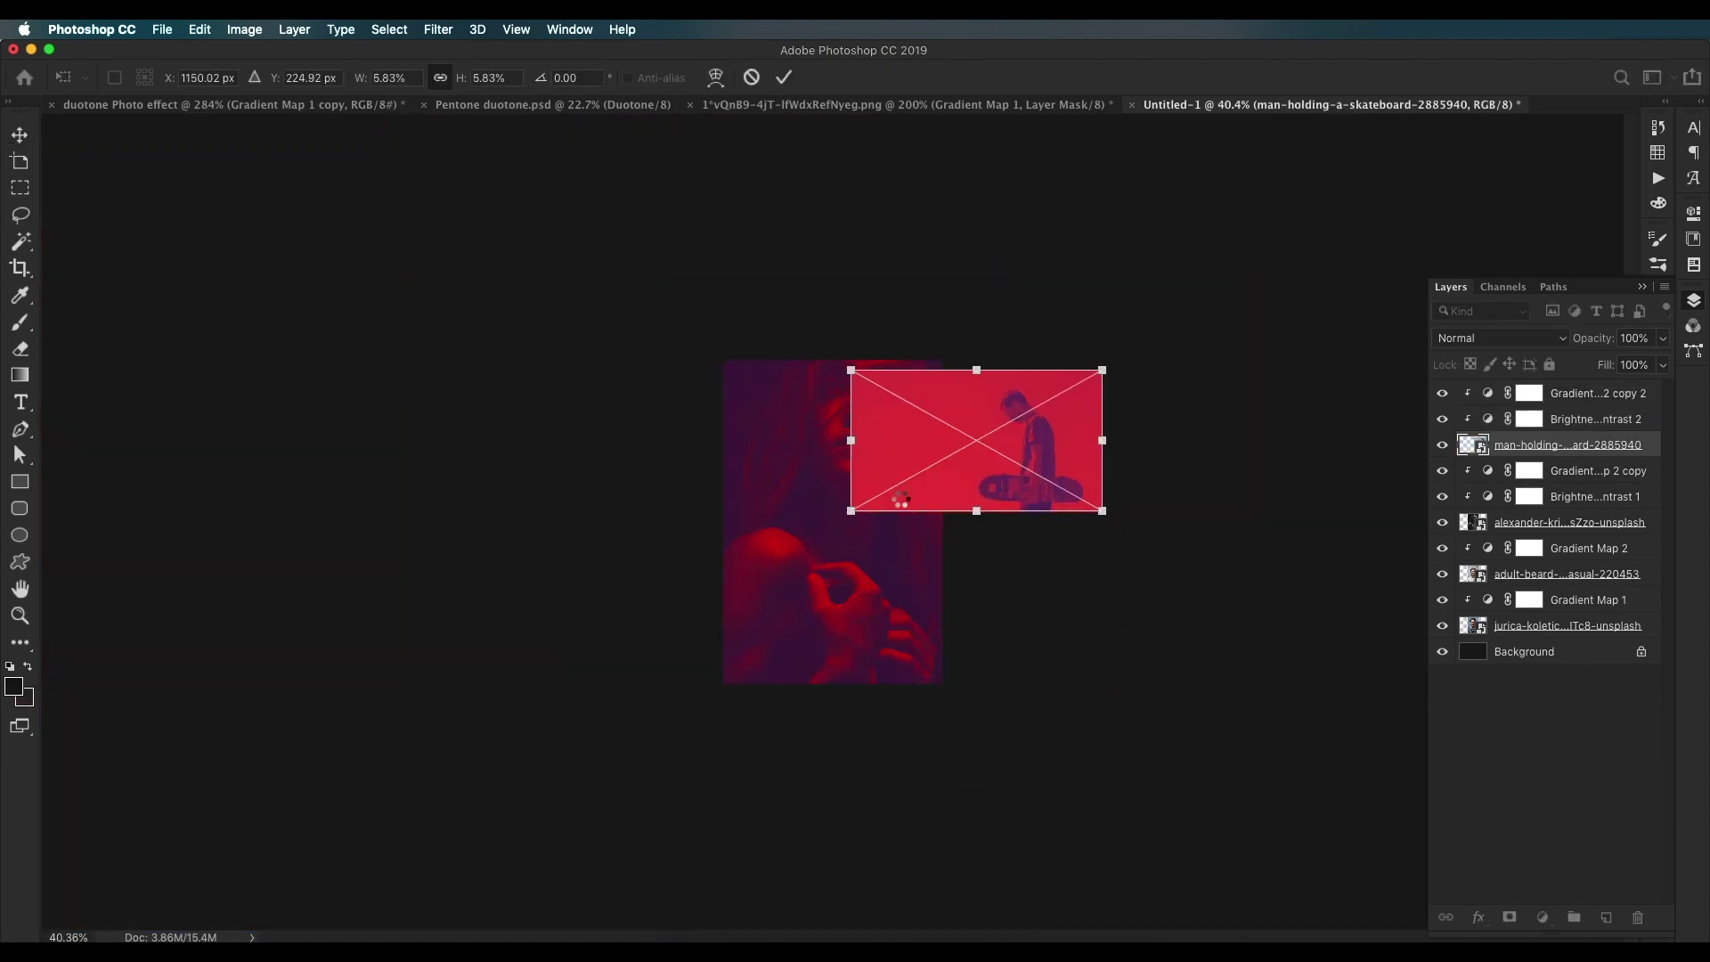
Step: Move the skateboarder's layer group to just above the Background, and resize and position the portraits as collage tiles
drag(1589, 440, 1590, 630)
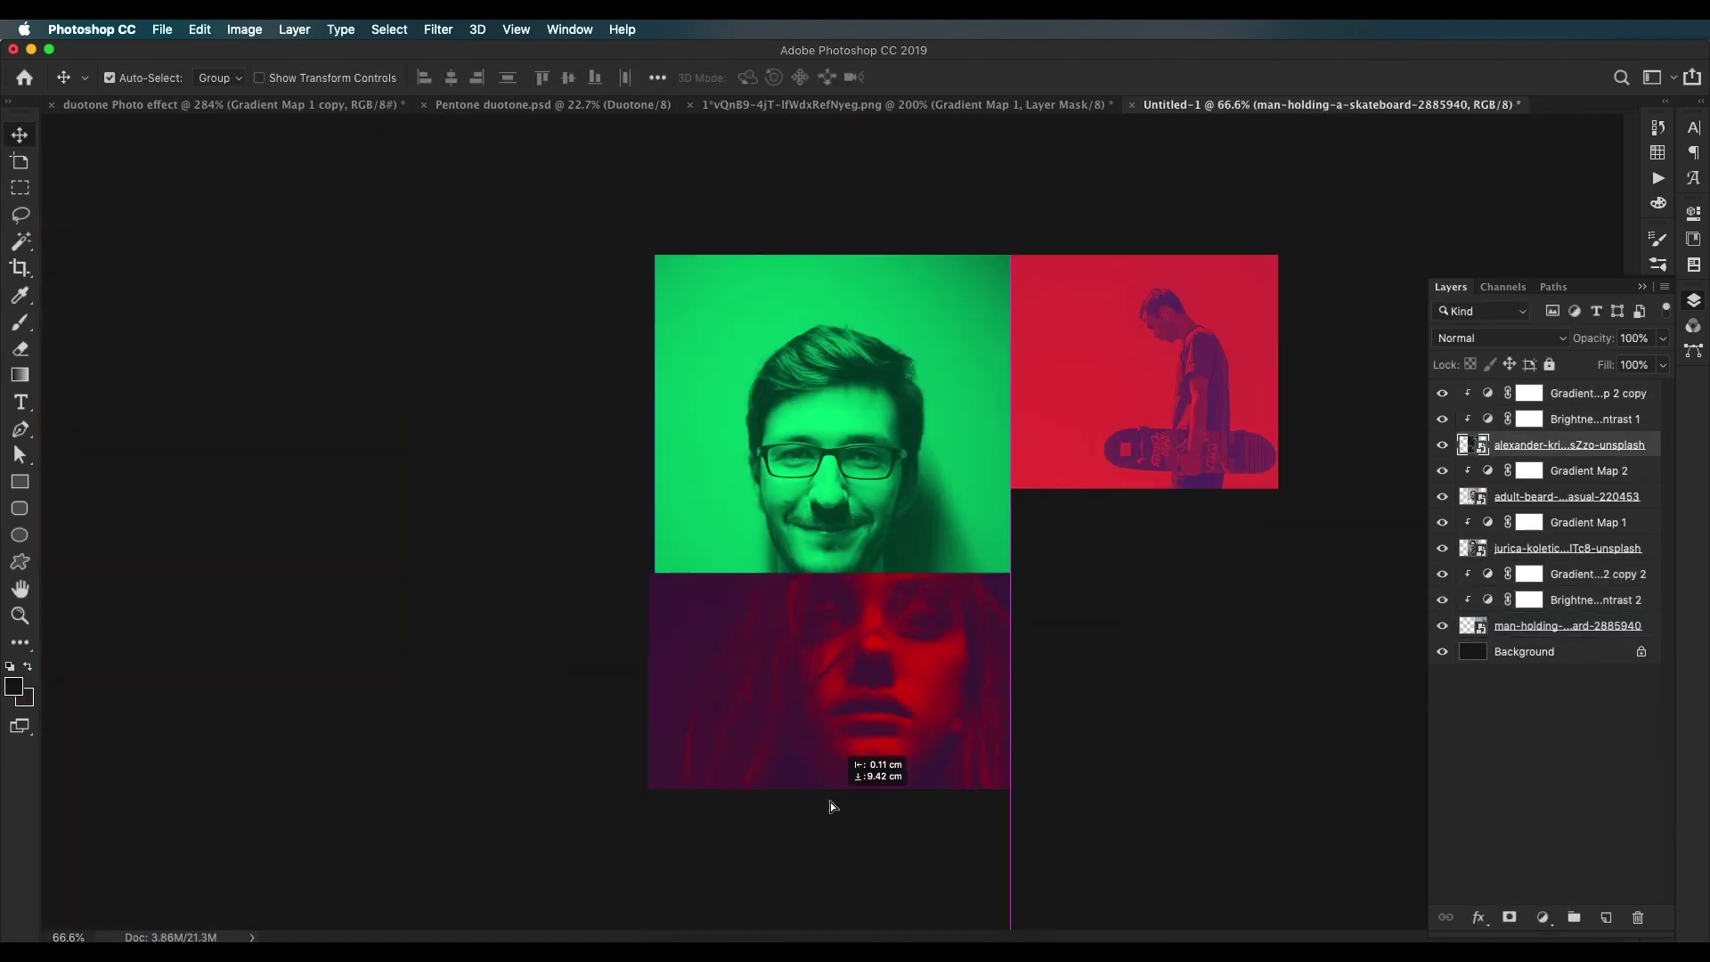
drag(830, 801, 847, 459)
drag(886, 267, 886, 396)
drag(792, 546, 775, 573)
key(Return)
drag(917, 704, 917, 668)
key(super+t)
drag(786, 909, 775, 920)
key(Return)
Step: Scale the blue portrait into the collage's lower-right tile and place the skateboarder photo directly above it
drag(728, 384, 1083, 691)
key(super+t)
key(Return)
drag(1150, 581, 1157, 435)
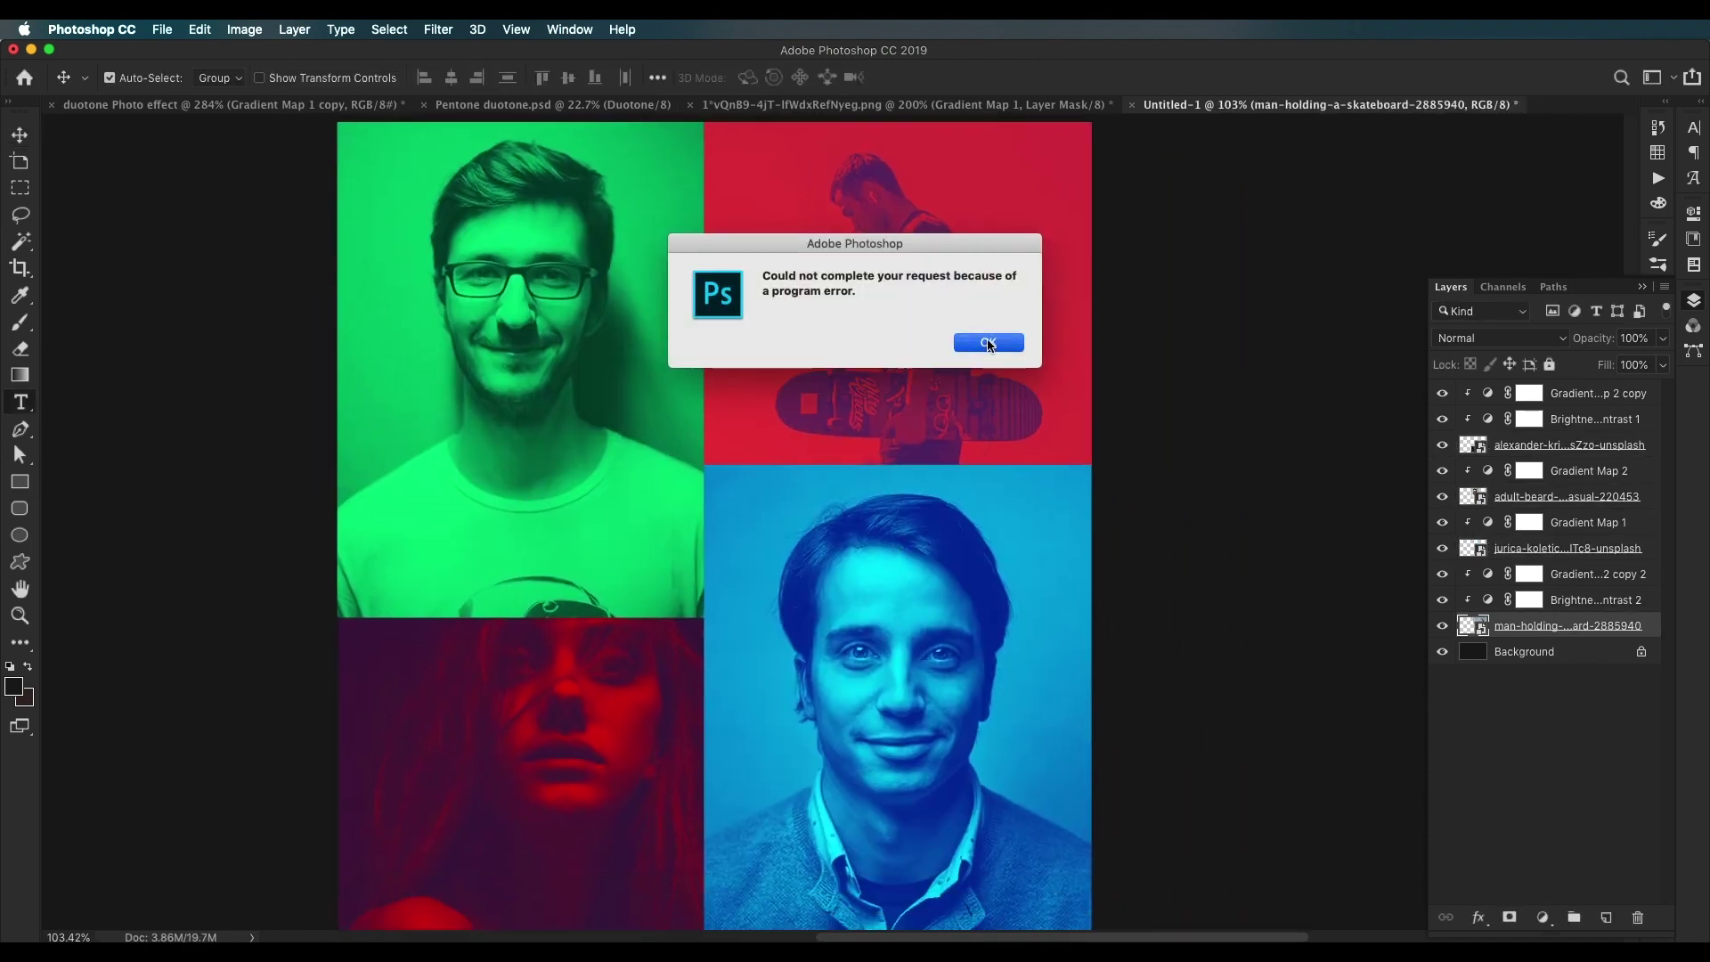
Step: Add a white letter S over the green portrait and set its font to Helvetica Neue
click(988, 344)
click(459, 367)
text(S)
click(210, 79)
key(Down)
key(Down)
key(Down)
key(Down)
key(Down)
key(Down)
key(Down)
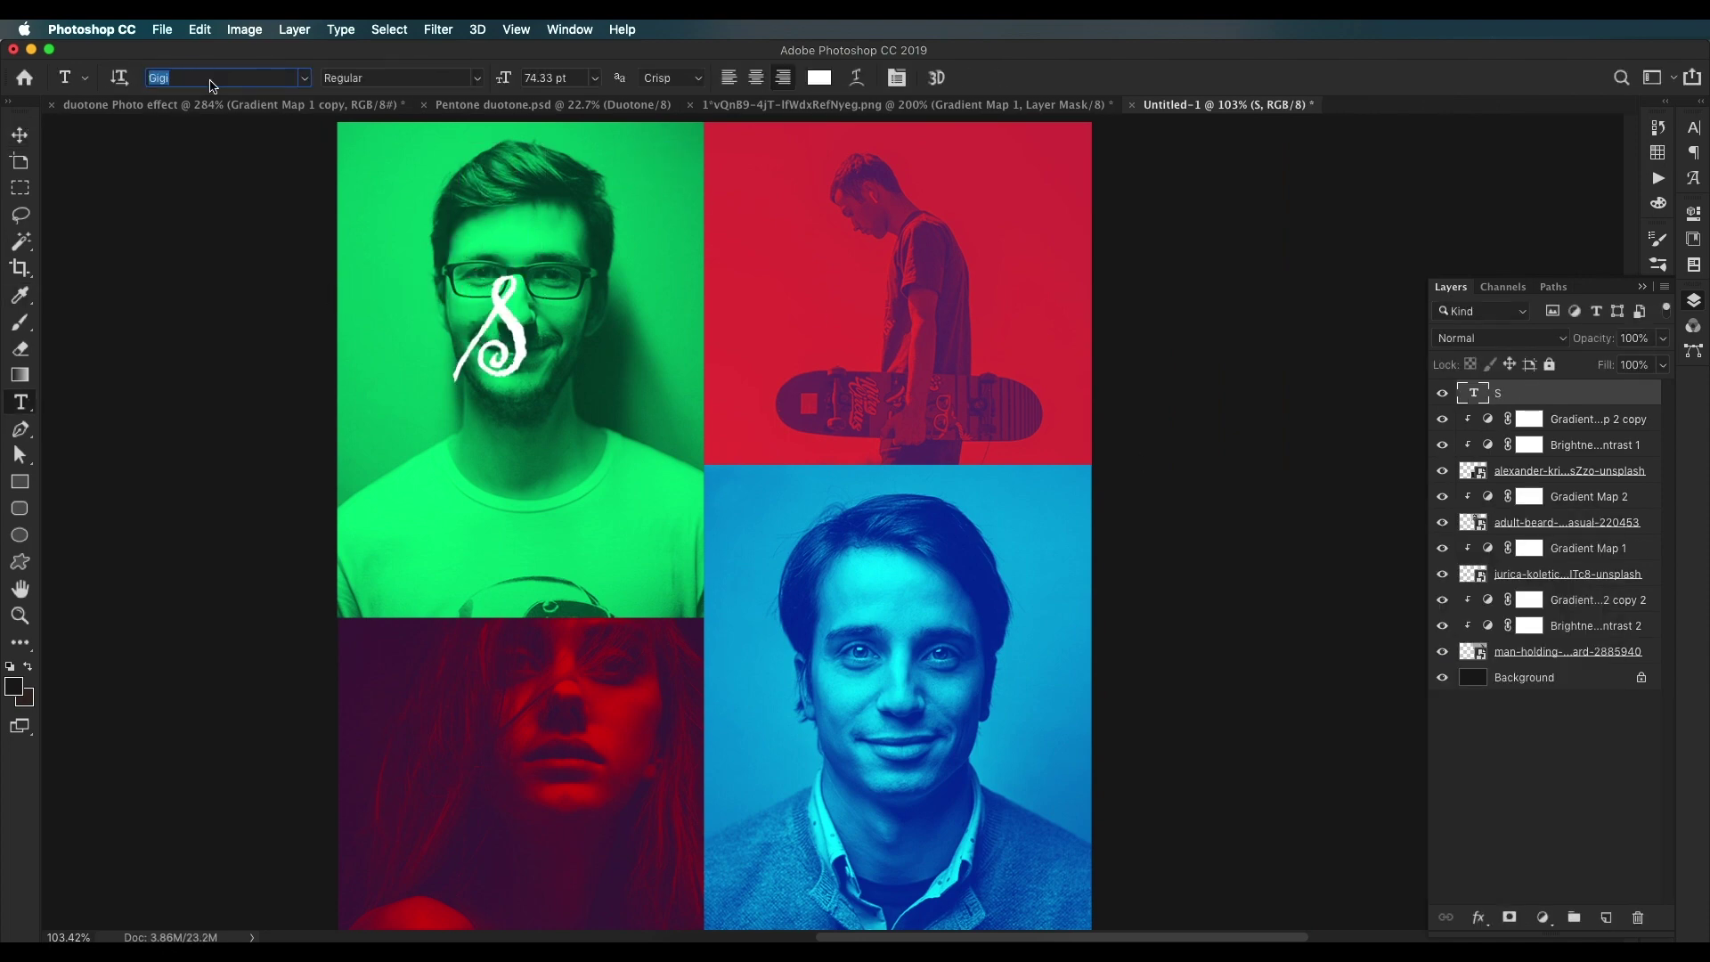
key(Return)
Step: Move the letter S to the green portrait's upper-left corner and scale it
key(v)
drag(528, 311, 449, 182)
key(super+t)
Step: Duplicate the S onto the man's shirt in the green portrait, change its text to SW and set its tracking to 0
drag(453, 252, 623, 494)
text(tW)
click(1691, 128)
click(1577, 194)
text(0)
key(Return)
key(v)
Step: Examine the lettering and the diagonal bands on the blue portrait in the duotone Photo effect document's collage
scroll(918, 570, up, 2)
drag(711, 539, 541, 491)
key(ctrl+Tab)
drag(1190, 584, 612, 518)
scroll(613, 517, down, 5)
scroll(927, 569, up, 4)
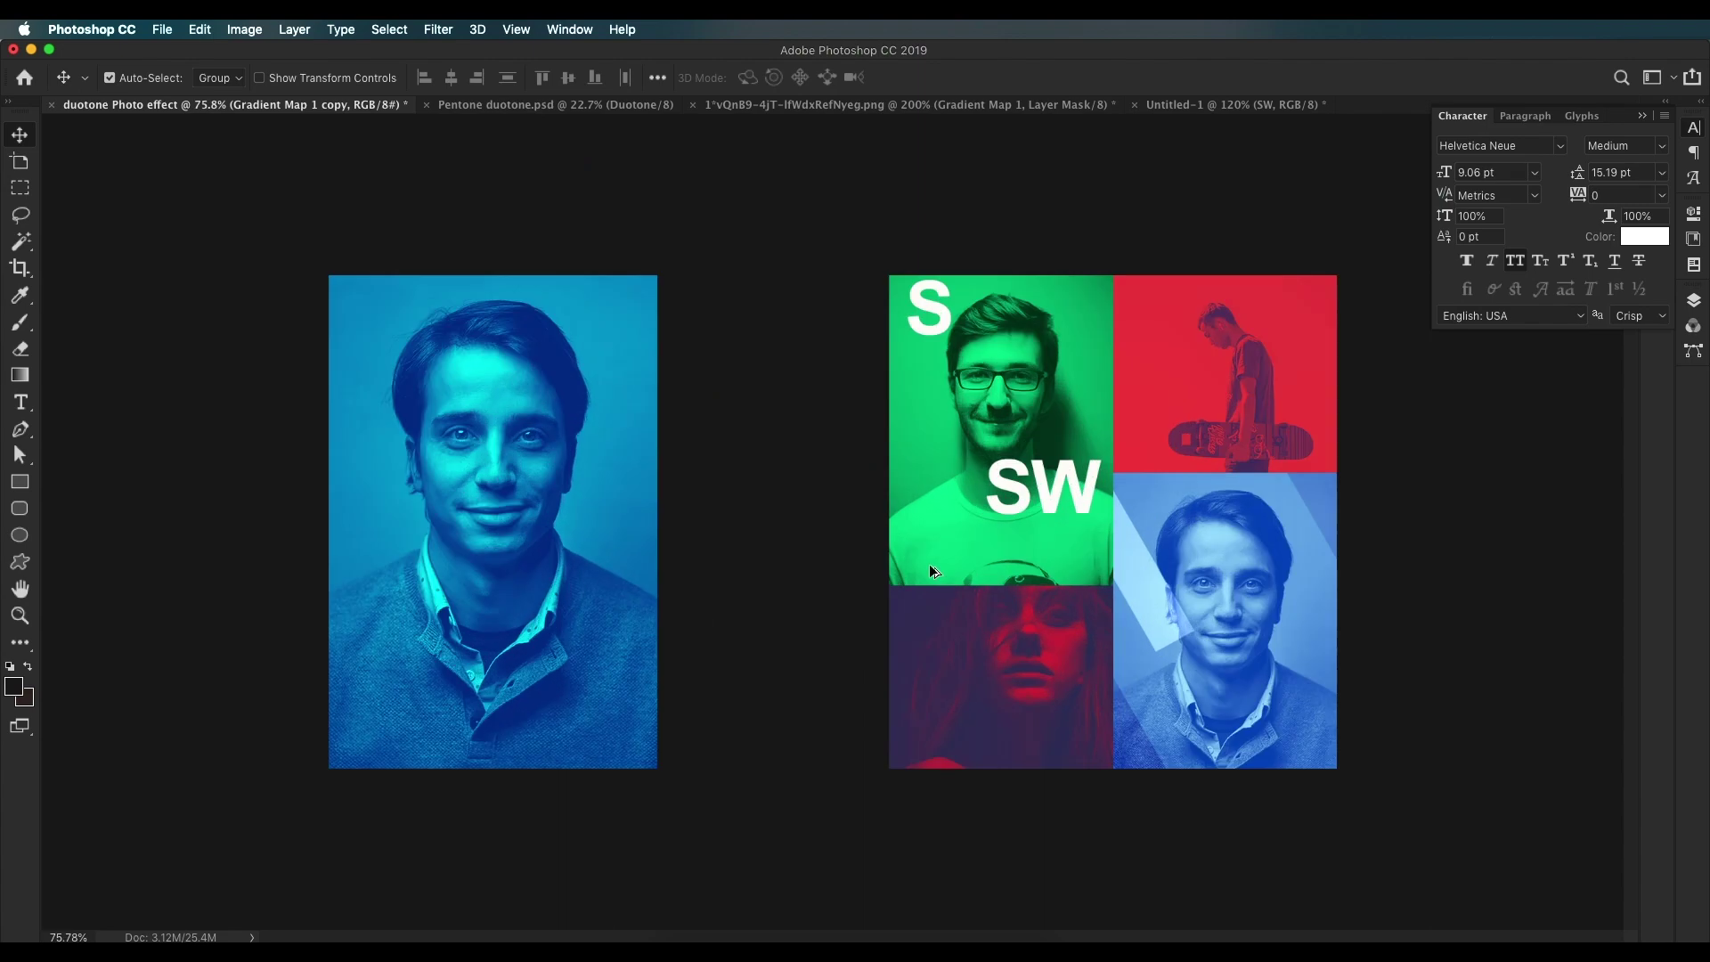
drag(818, 550, 577, 511)
drag(1133, 608, 632, 552)
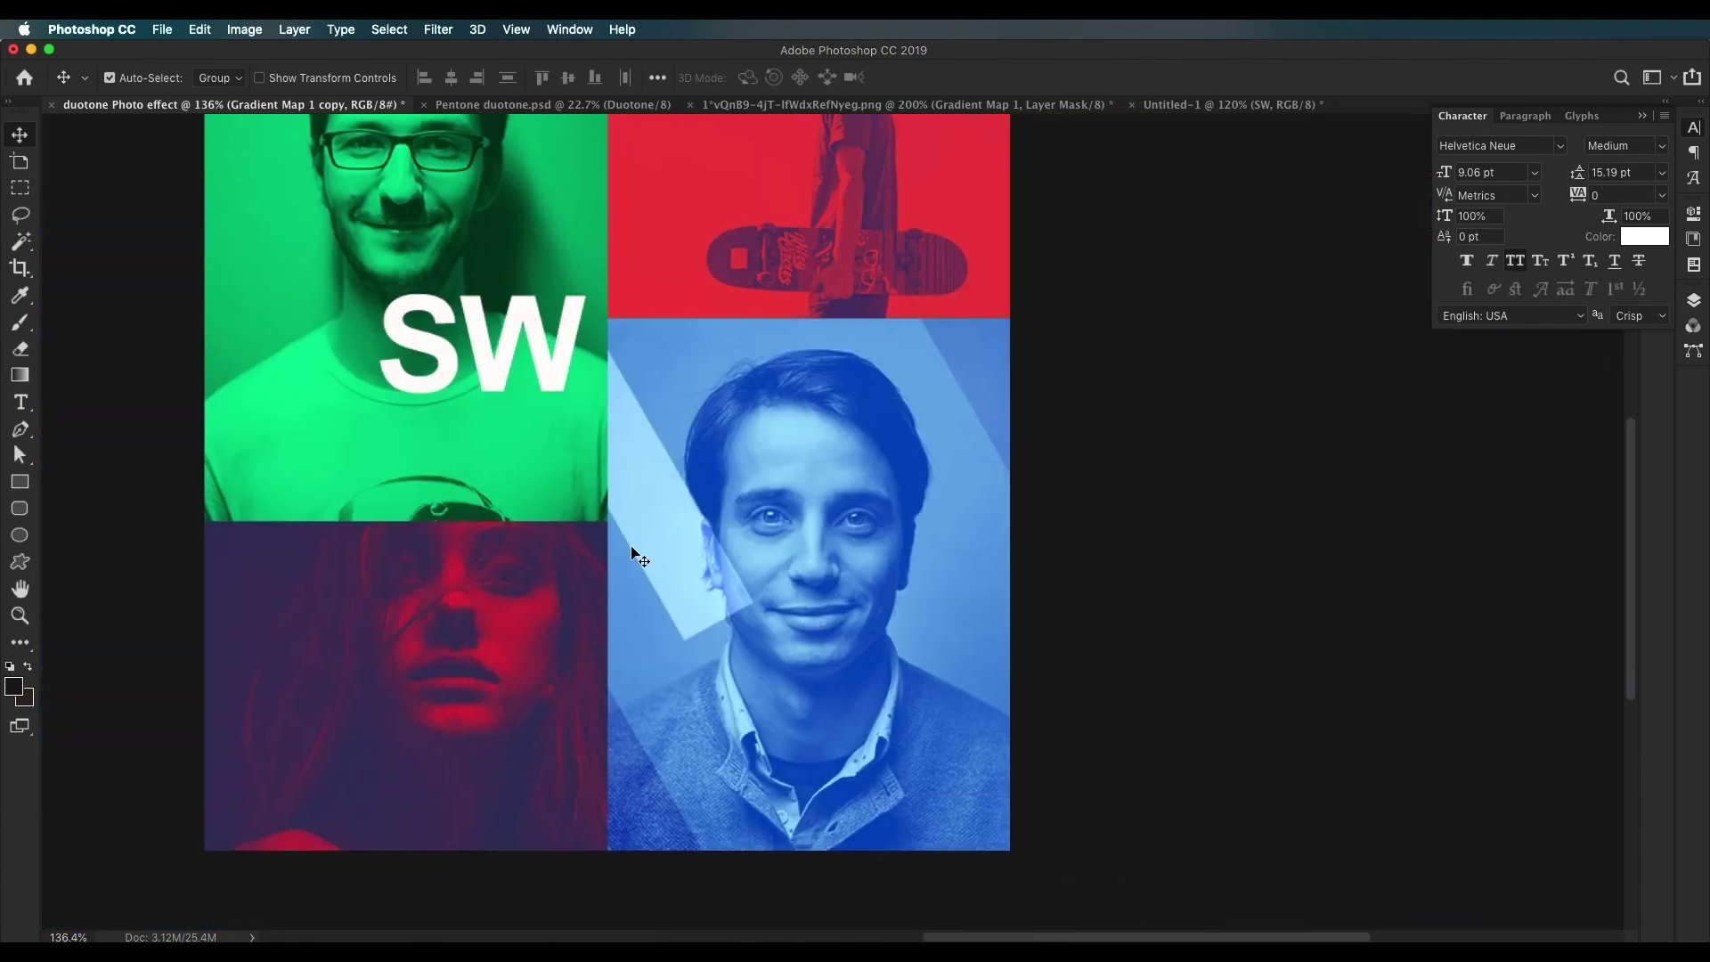
Step: In Untitled-1, draw a long blue rectangle, rotate it diagonally over the blue portrait and duplicate it toward the opposite corner
click(1175, 104)
click(20, 483)
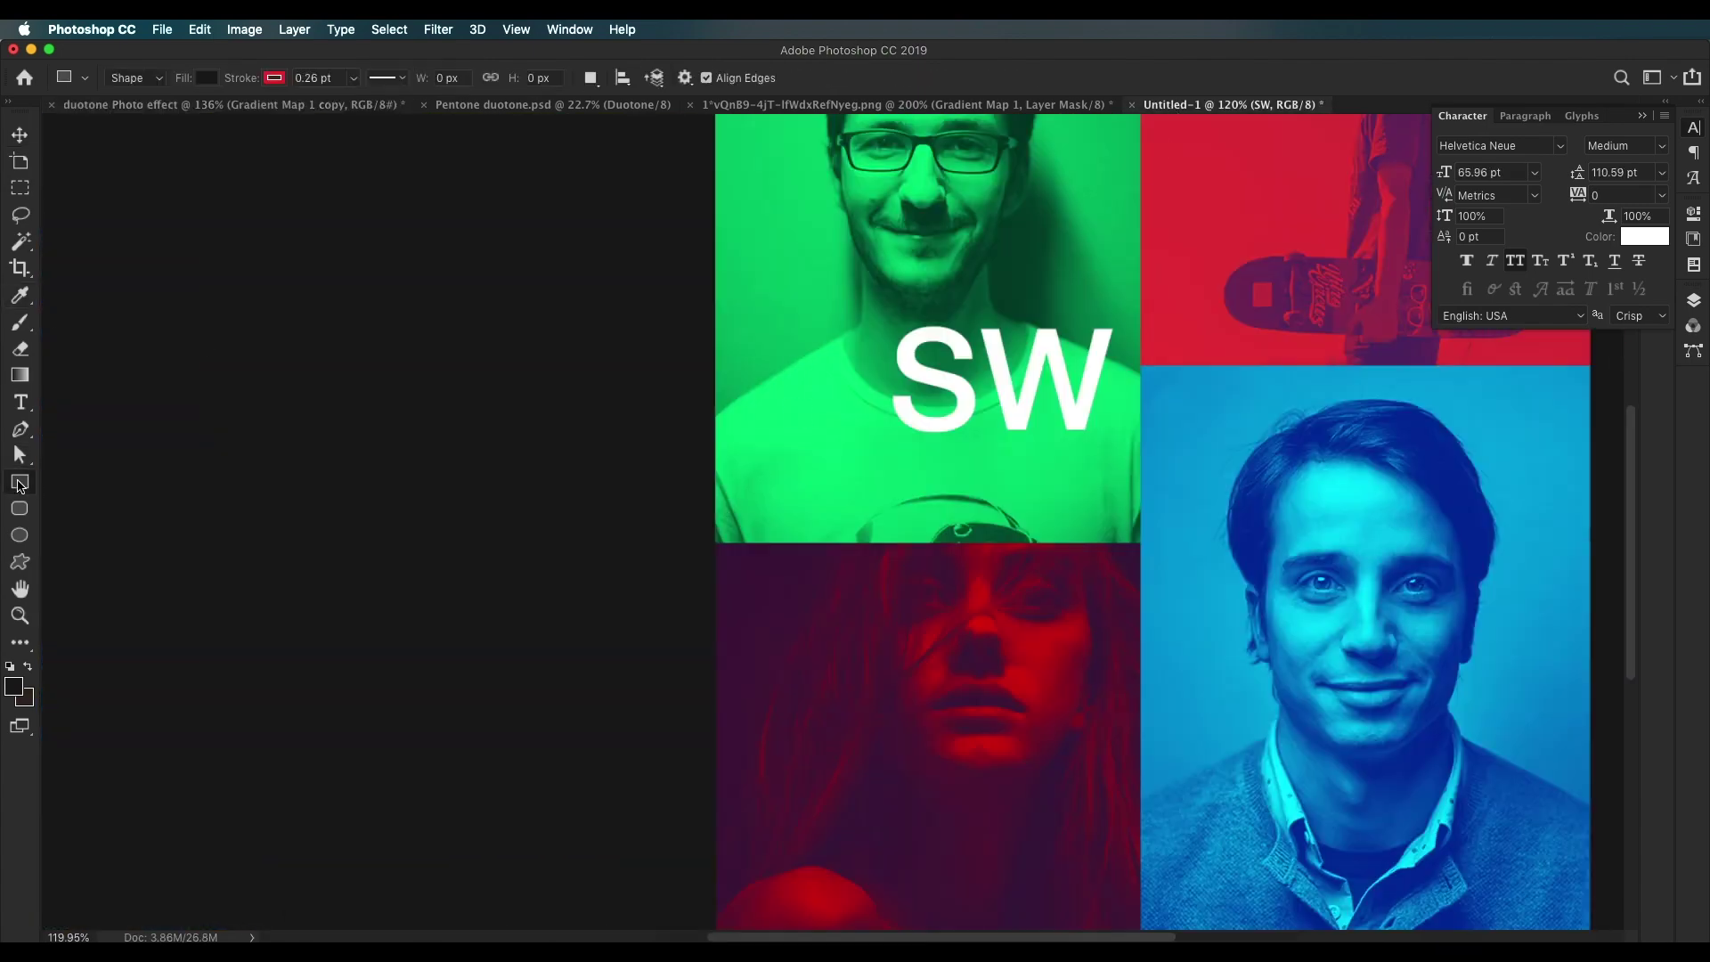
mouse_move(1064, 349)
mouse_down()
mouse_move(1194, 592)
mouse_move(1142, 753)
mouse_up()
drag(497, 611, 703, 612)
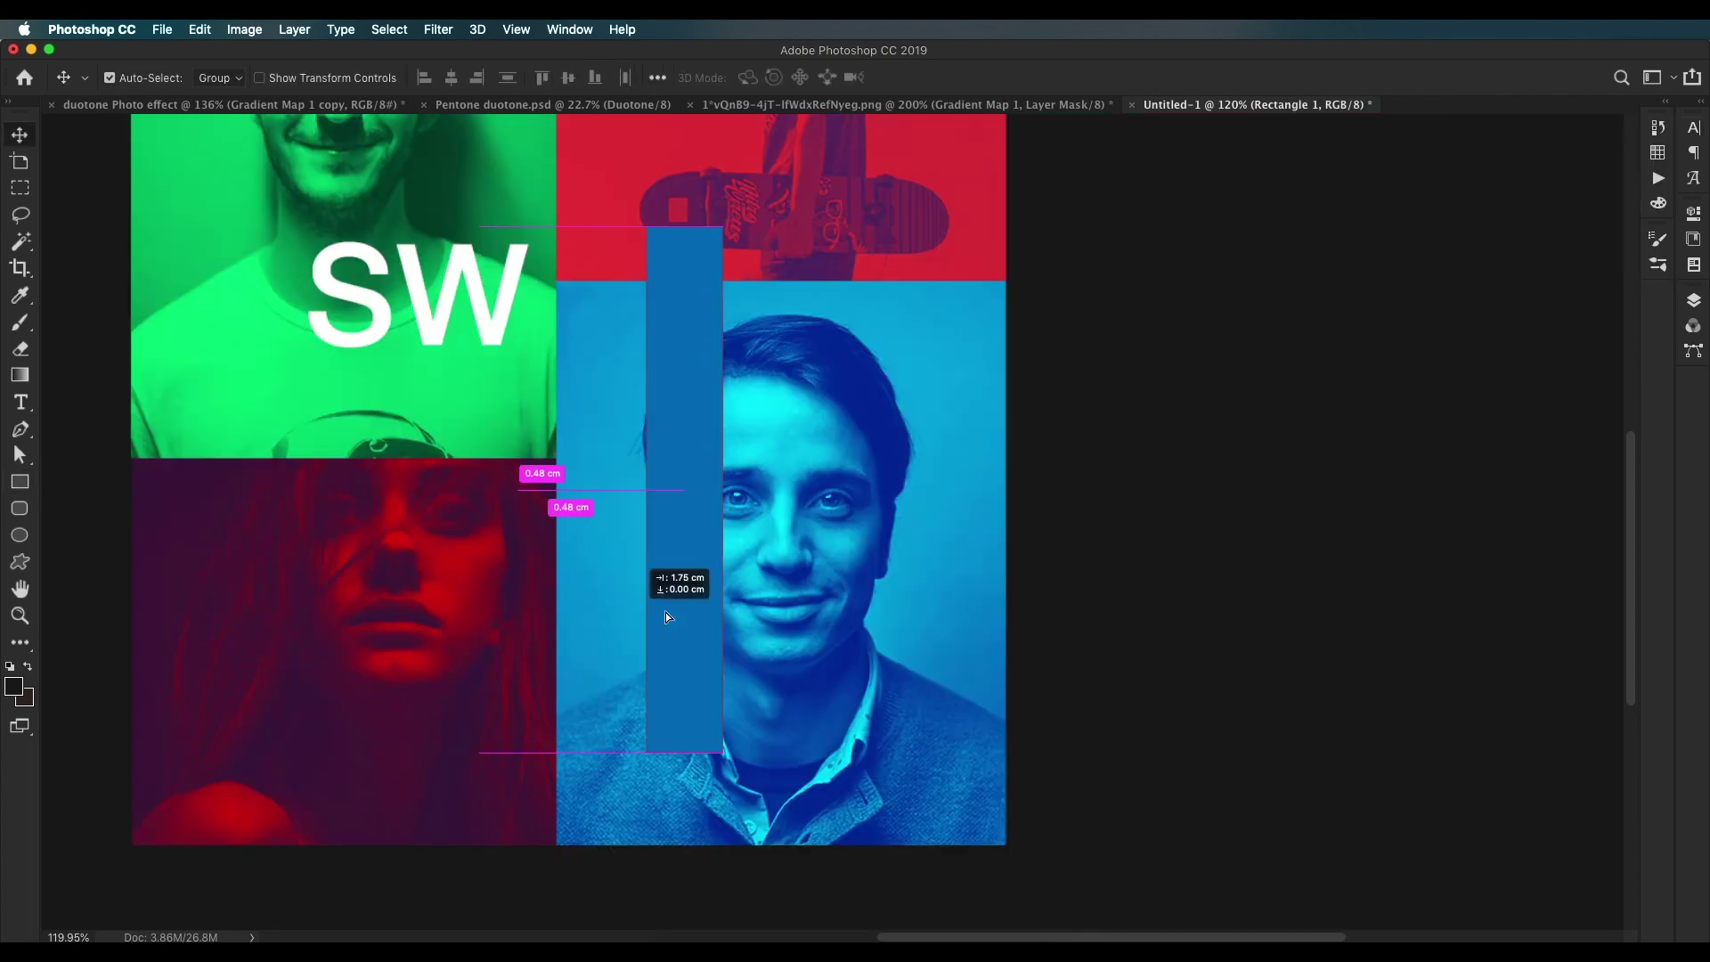
key(super+t)
drag(792, 230, 613, 223)
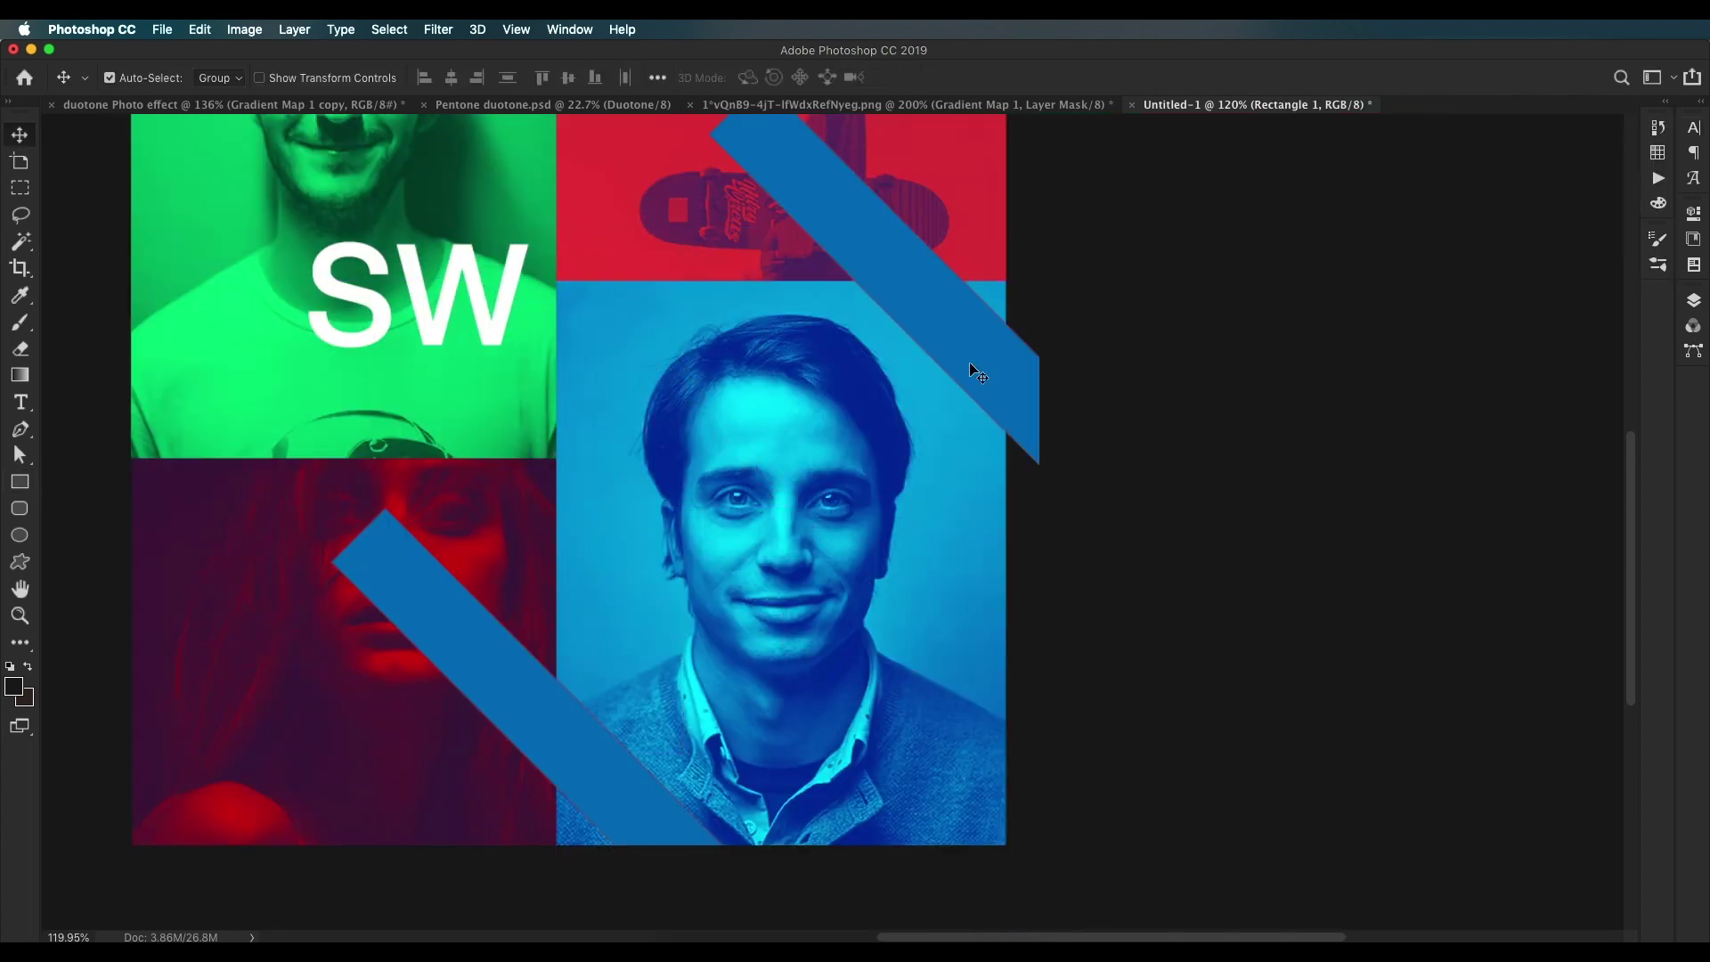
Step: Clip both rectangles to the blue portrait above Gradient Map 1 and set their blend mode to Screen
click(1692, 302)
shift+click(1544, 423)
drag(1544, 424, 1485, 604)
alt+click(1484, 603)
alt+click(1533, 590)
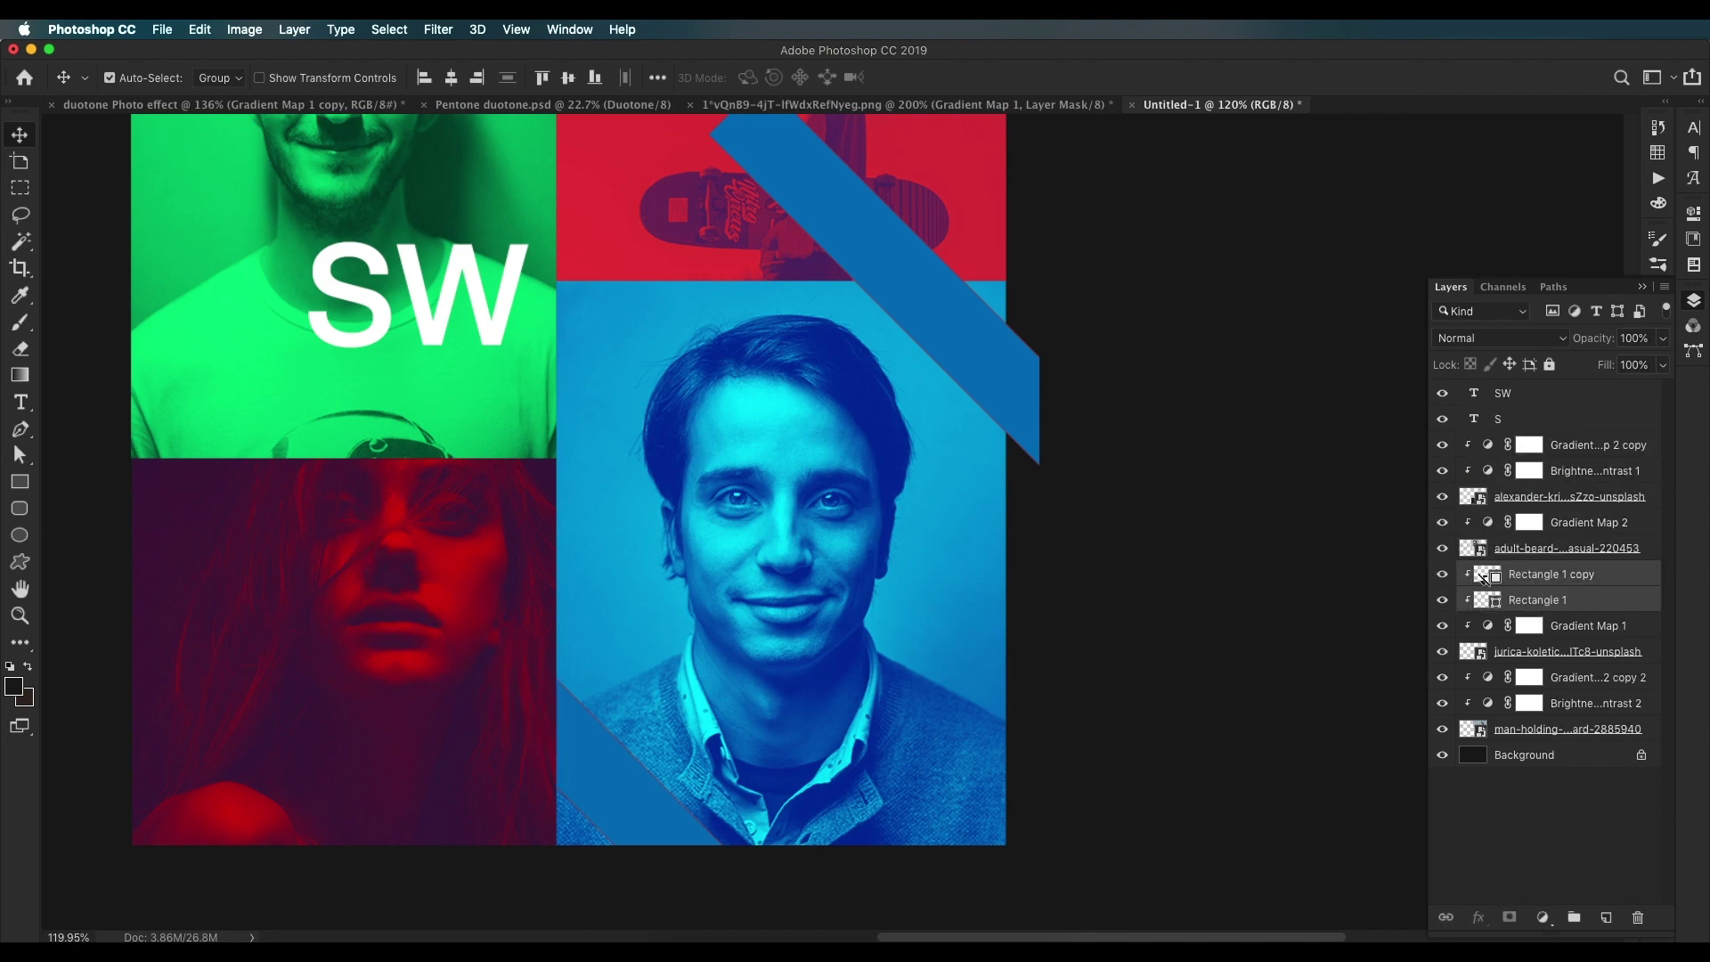
click(1522, 346)
click(1496, 253)
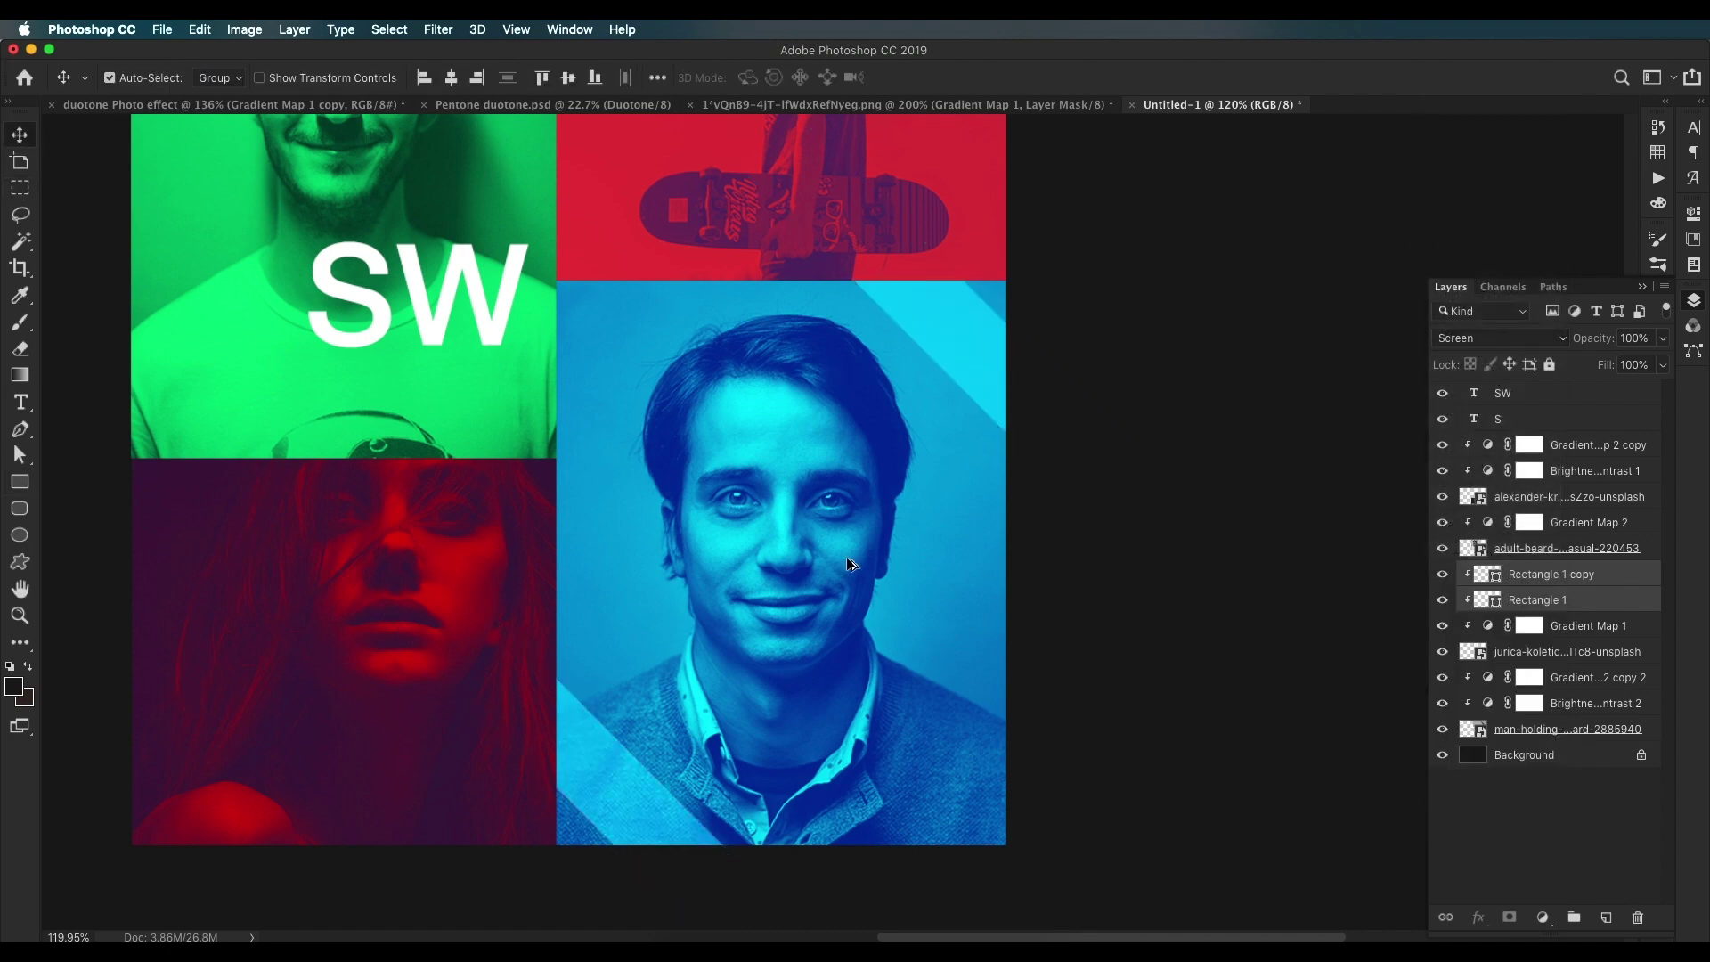
Step: Review the diagonal bands on the blue portrait up close and within the whole collage
scroll(852, 565, down, 5)
scroll(996, 567, up, 5)
drag(1118, 593, 729, 602)
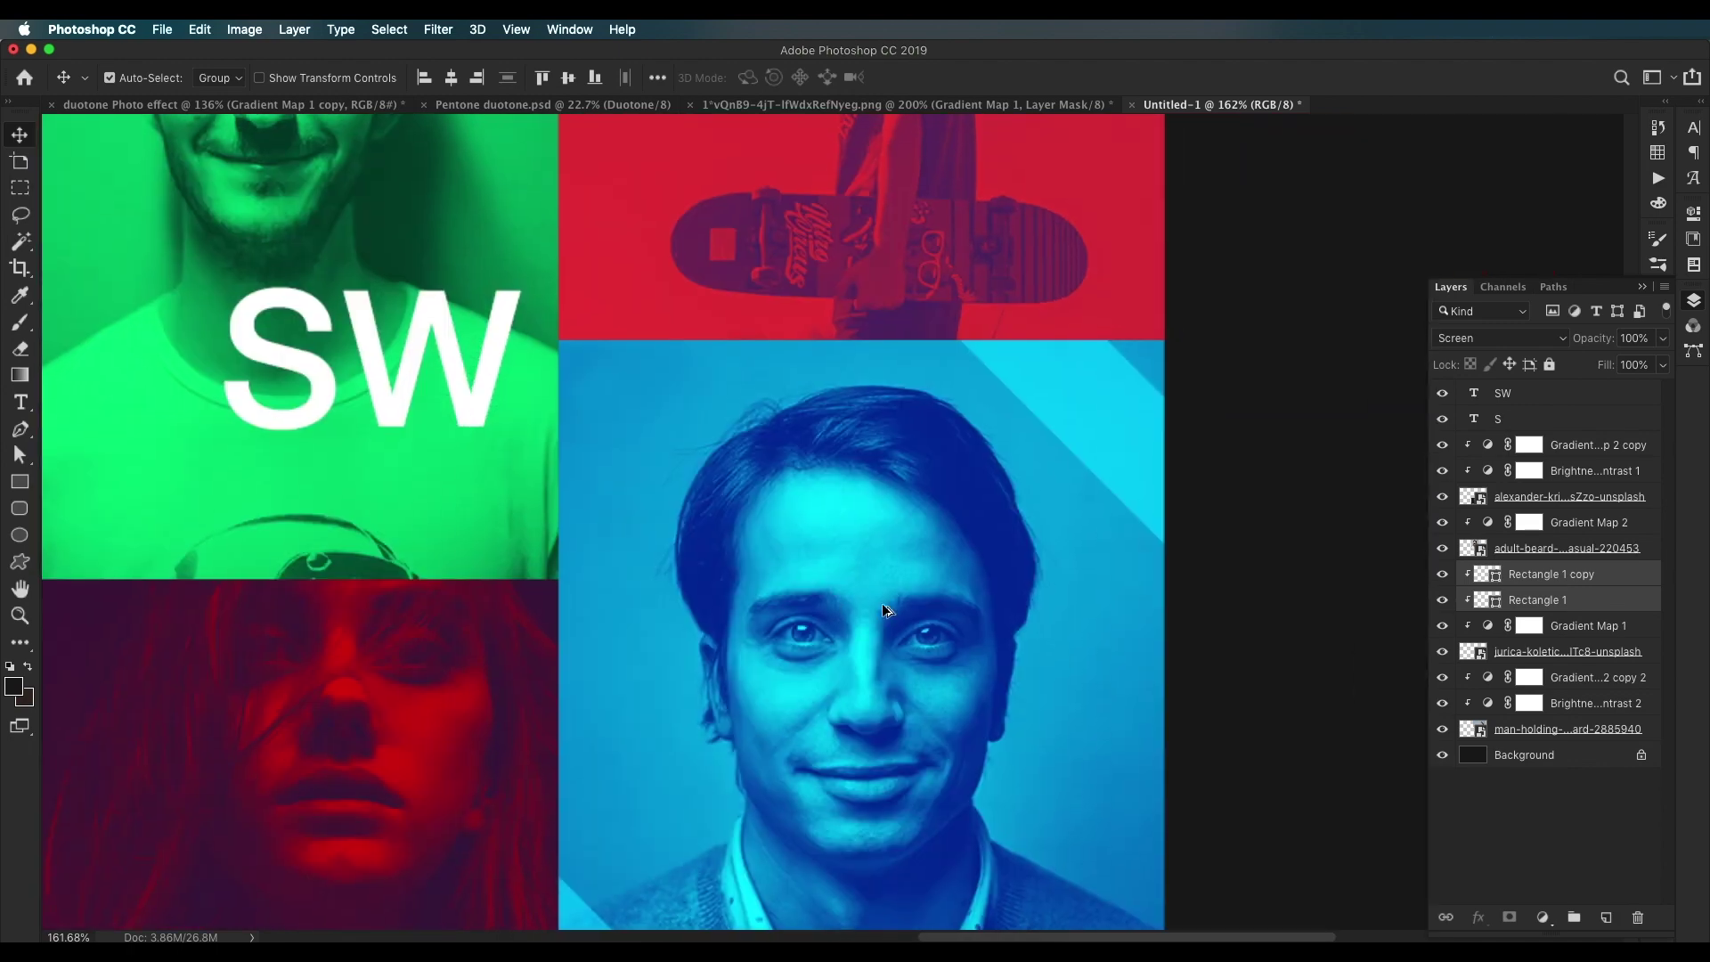
drag(218, 602, 886, 611)
drag(1143, 572, 766, 607)
scroll(765, 606, right, 4)
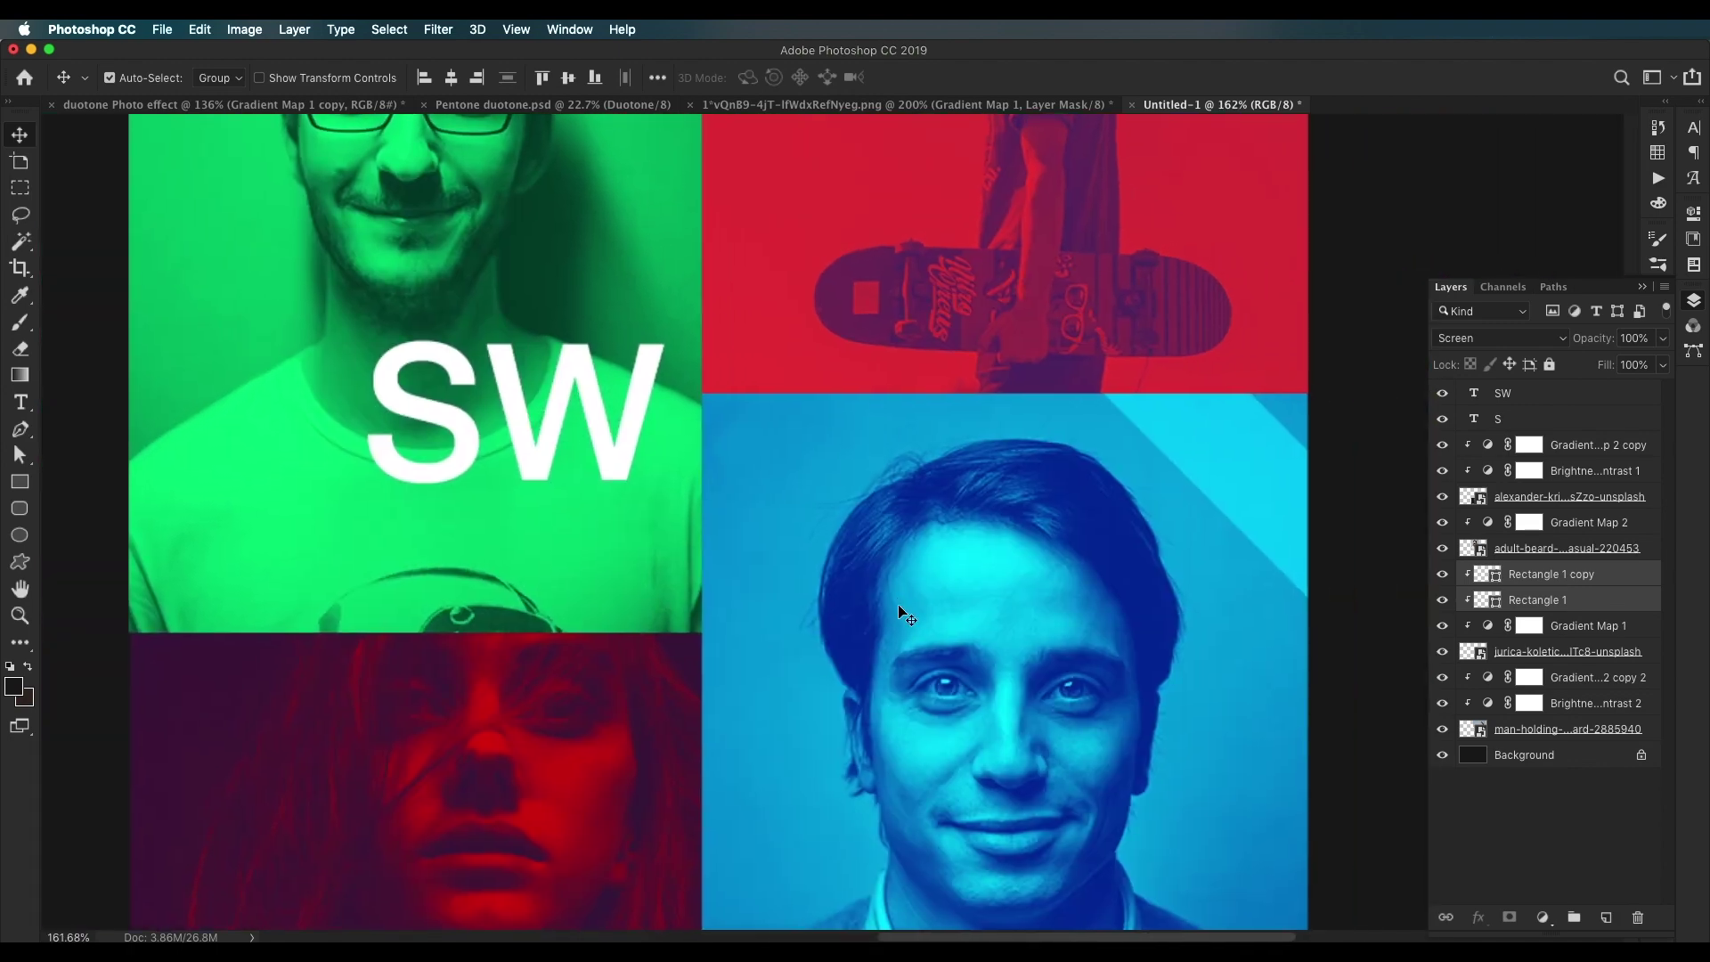
scroll(826, 585, down, 2)
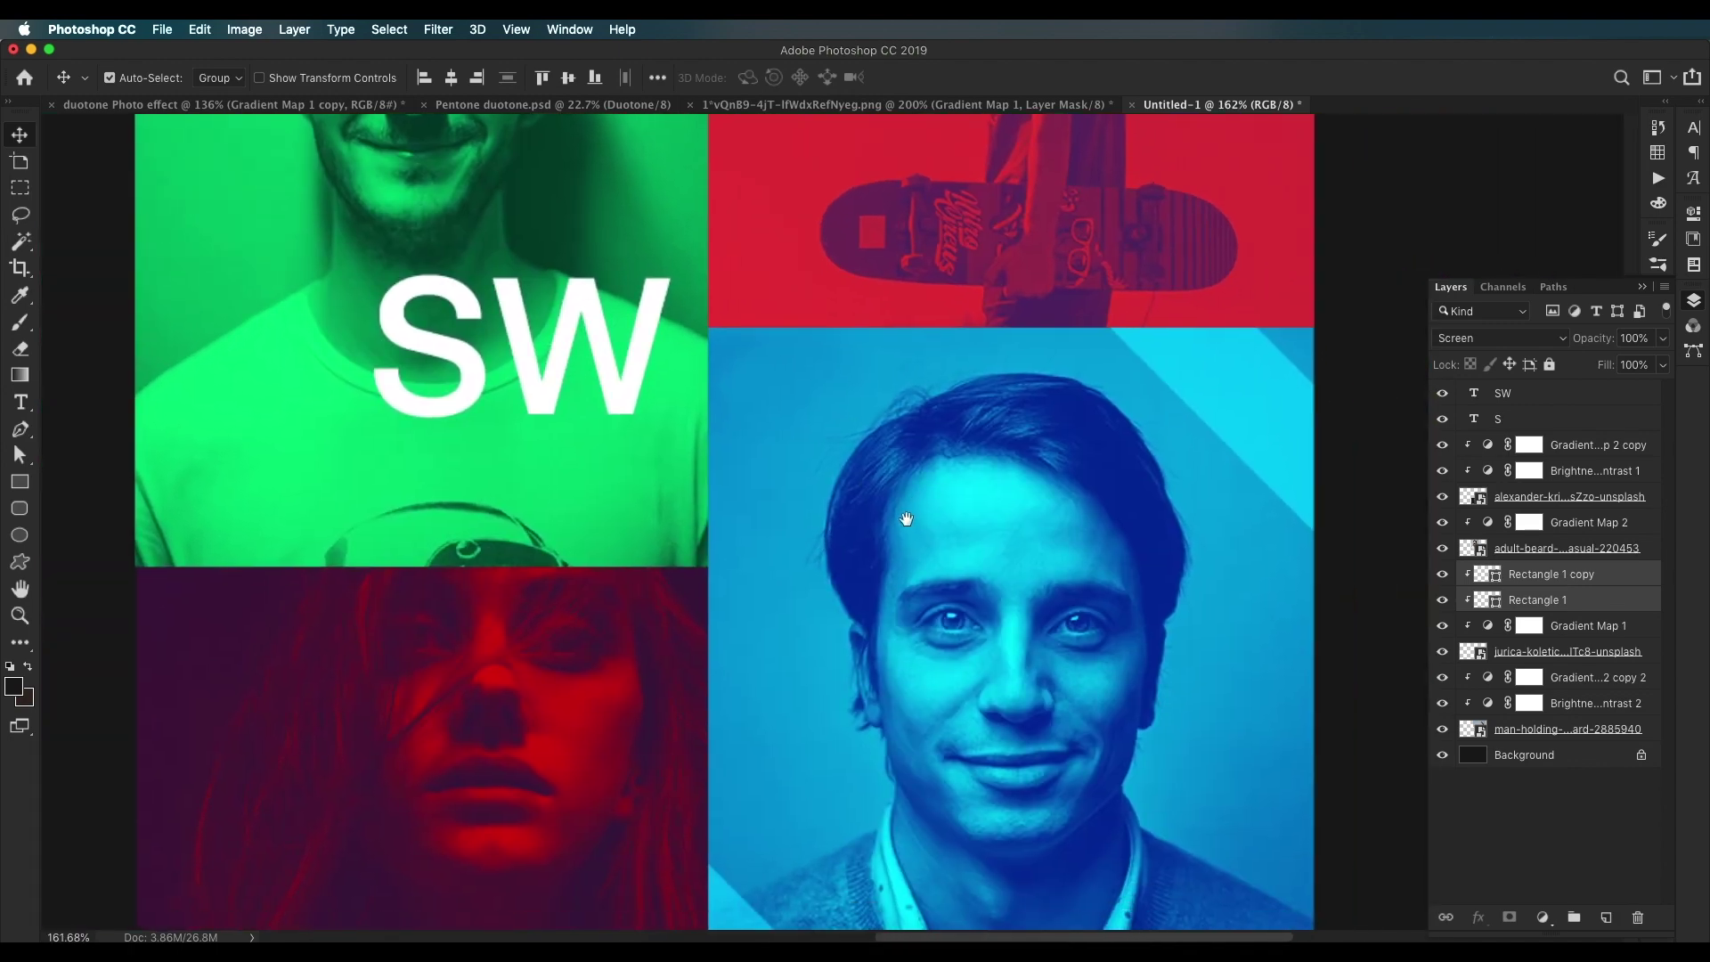
scroll(762, 331, down, 4)
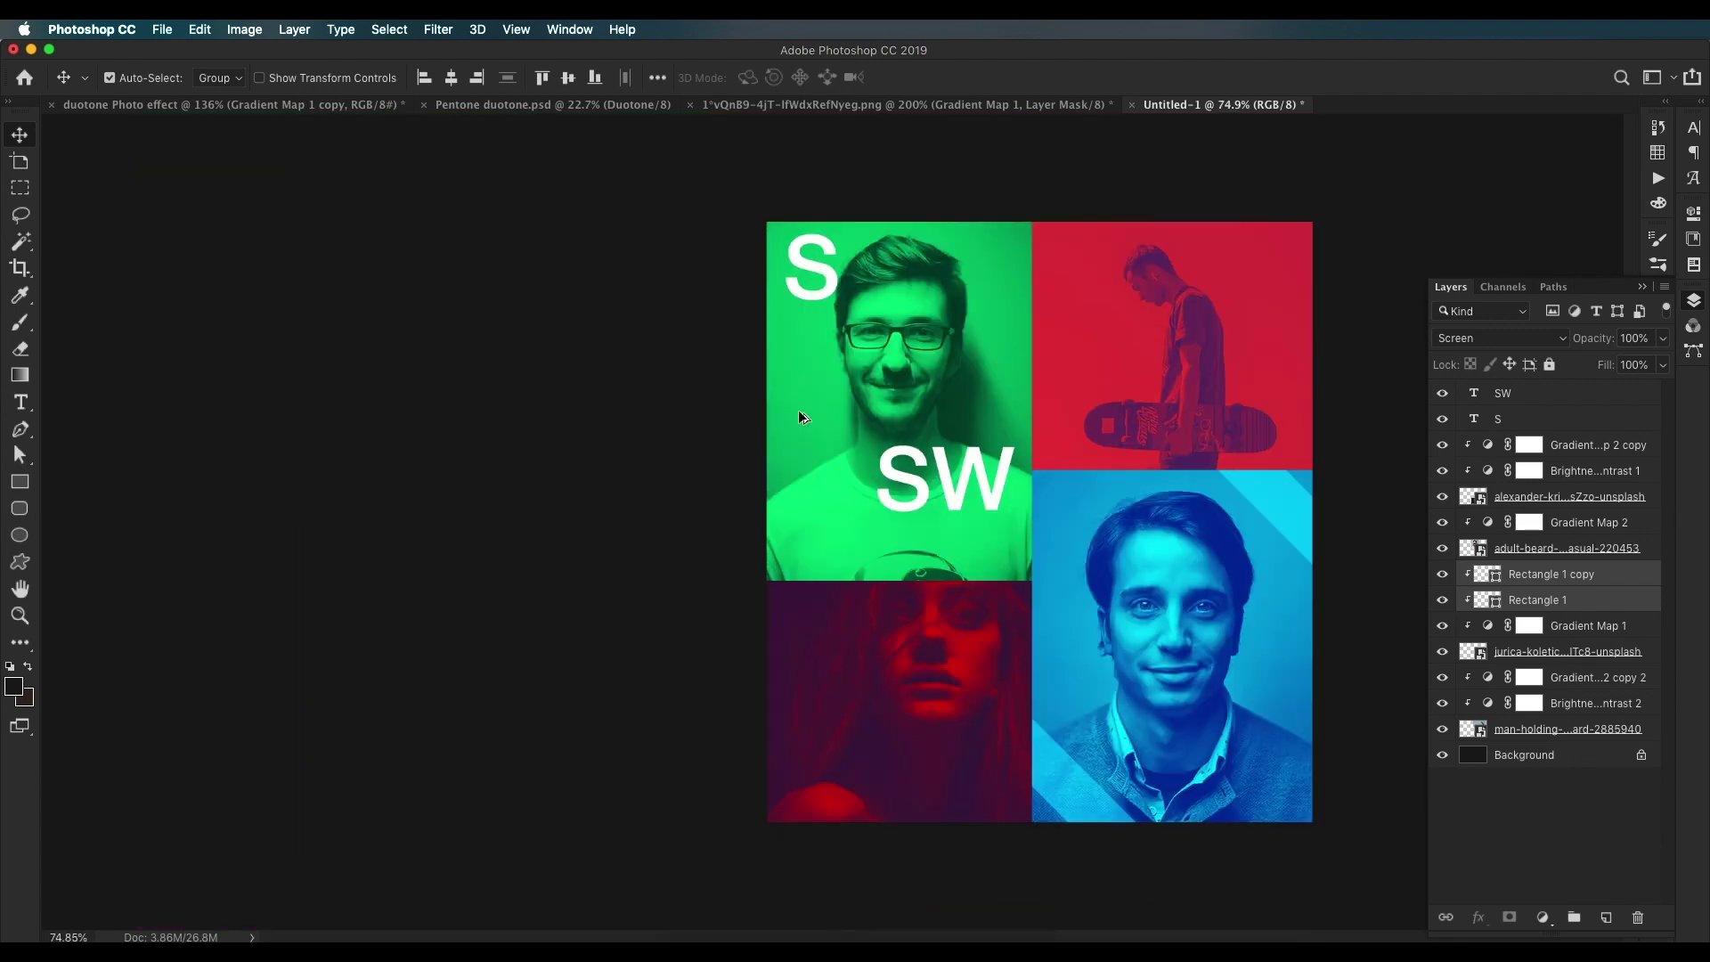
Step: Place the original full-colour photo of the man in the grey sweater into the document
mouse_move(739, 937)
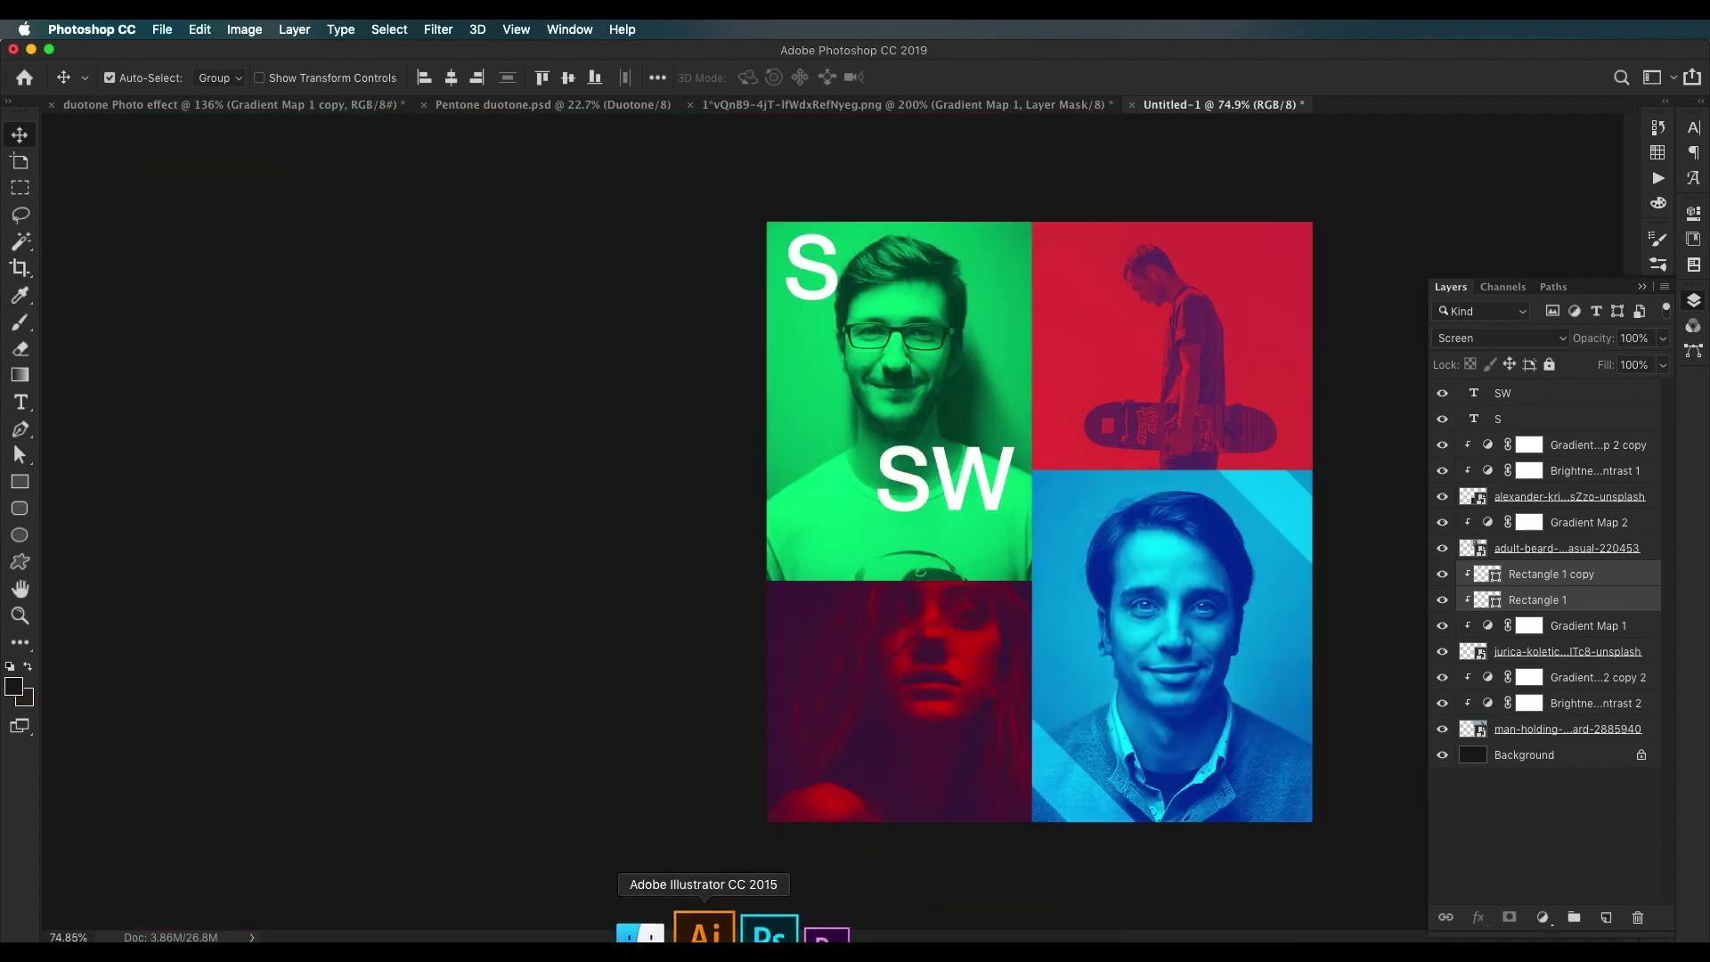
click(687, 935)
drag(1305, 456, 393, 528)
key(Return)
Step: Crop the canvas wider on the collage's left side and position the full-colour portrait in the new space
key(c)
key(Return)
key(v)
drag(816, 512, 583, 509)
drag(677, 504, 763, 496)
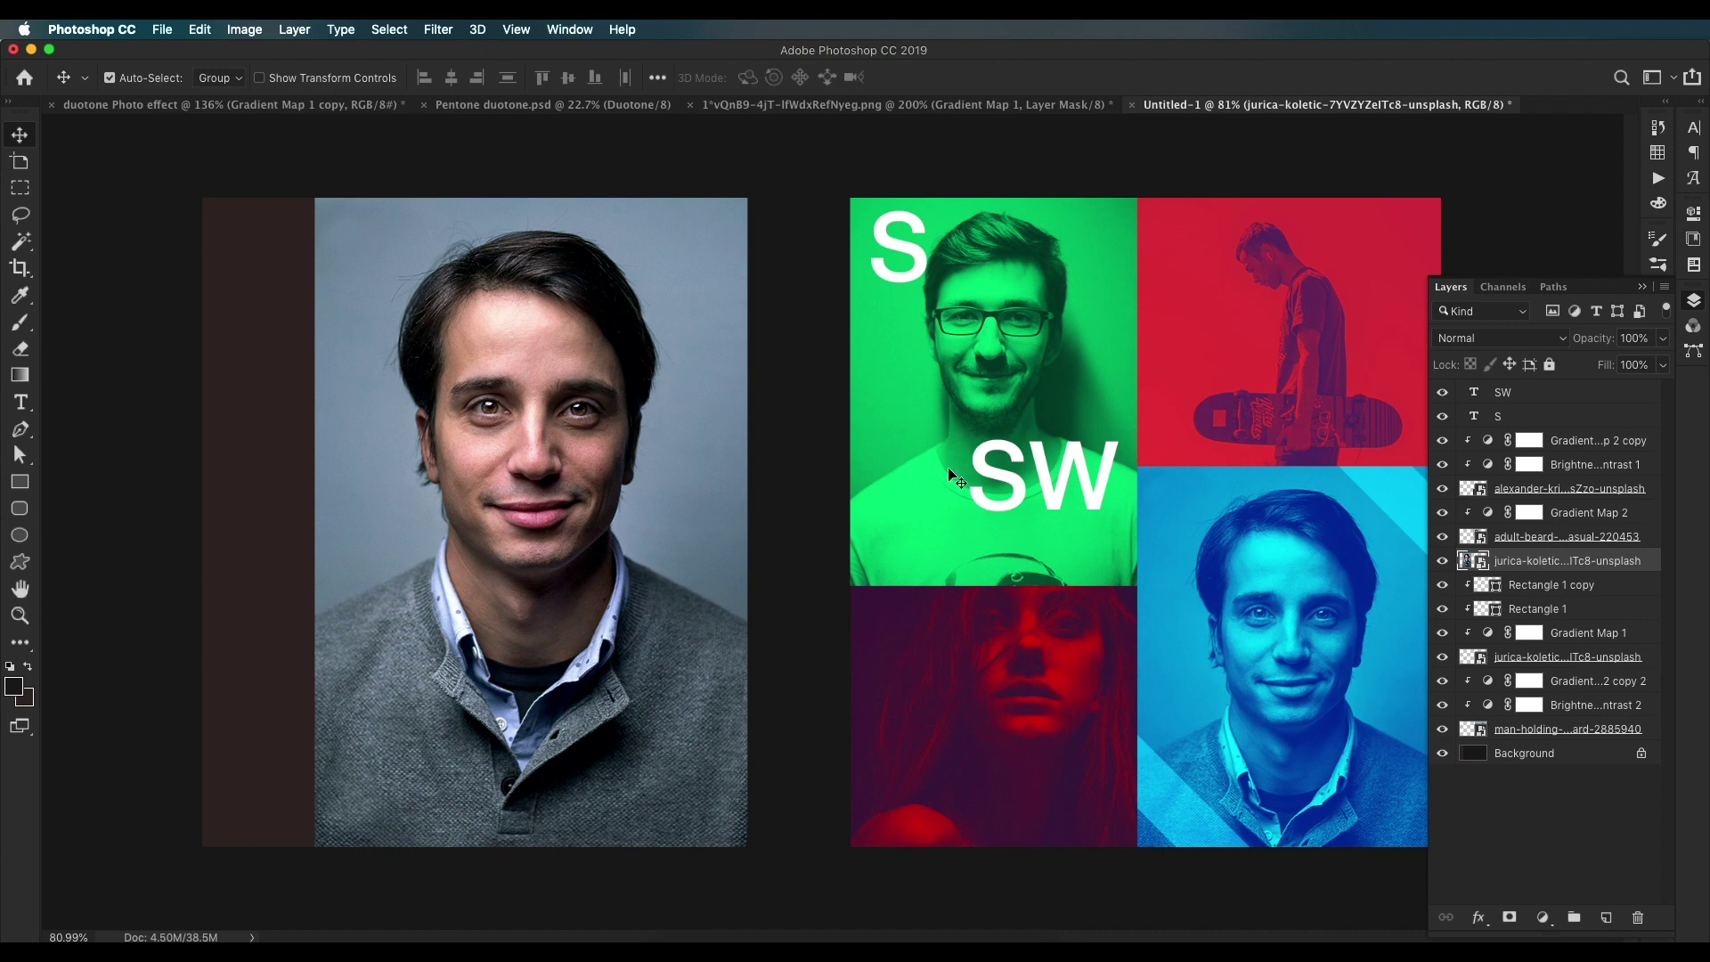
Step: Raise the full-colour portrait layer to the top of the stack and add a blue #0070c7 Solid Color fill above it
drag(1554, 563, 1424, 394)
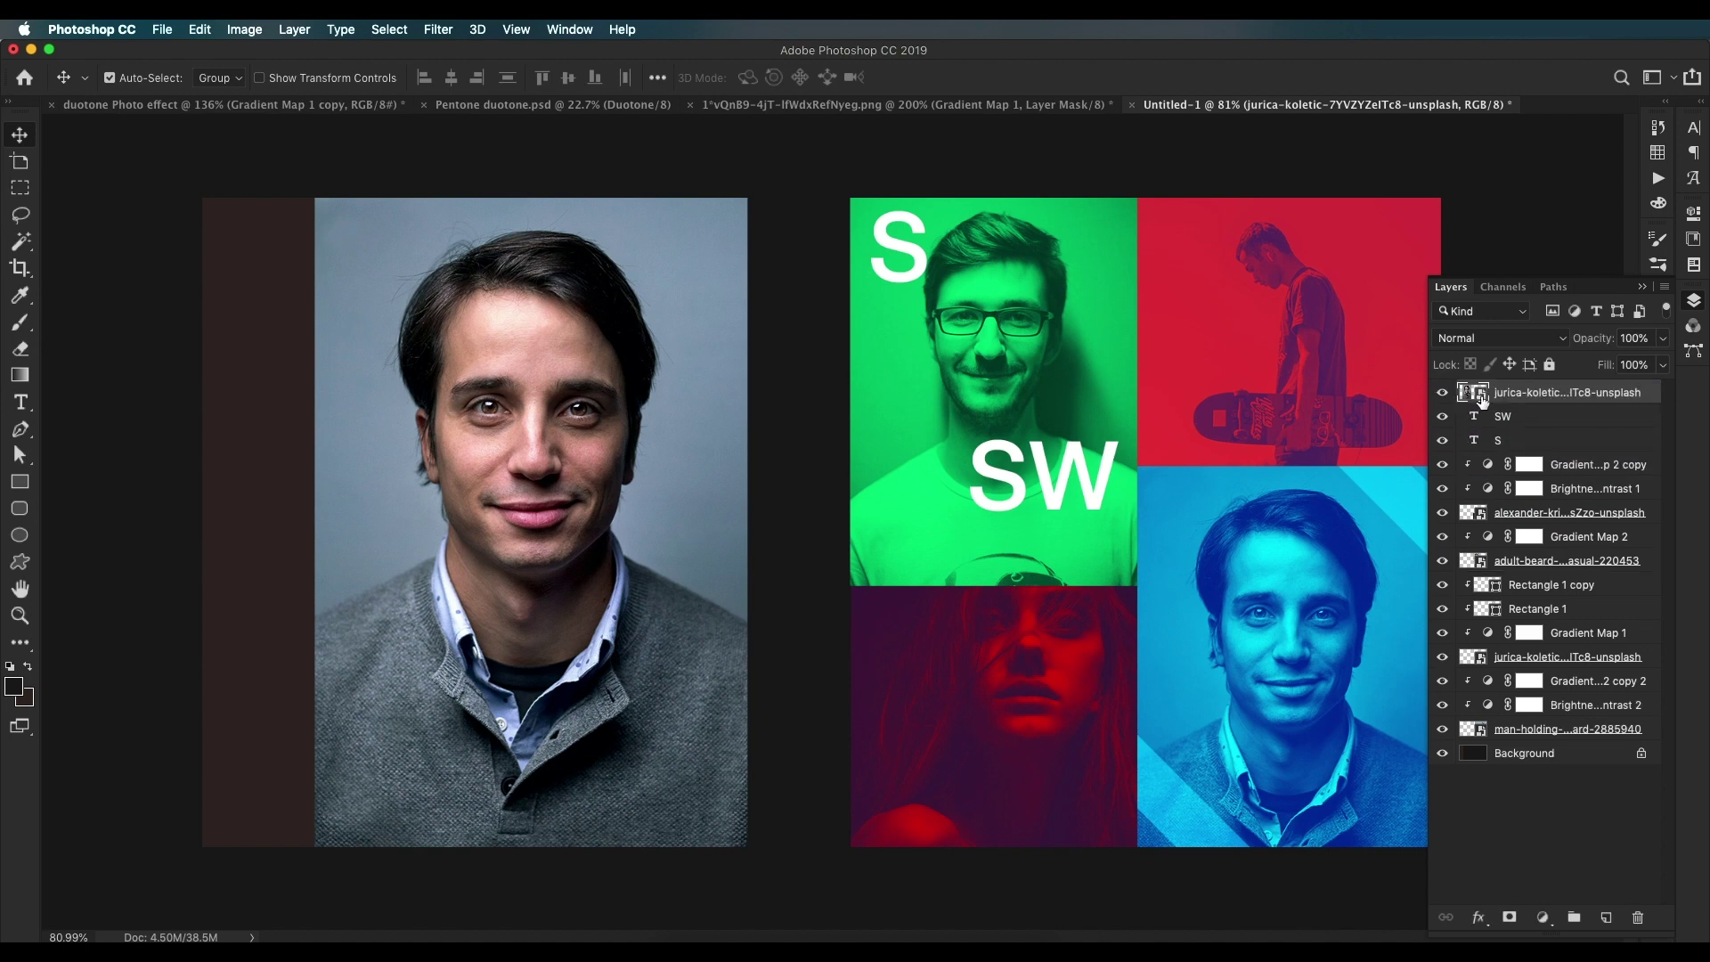
click(1542, 917)
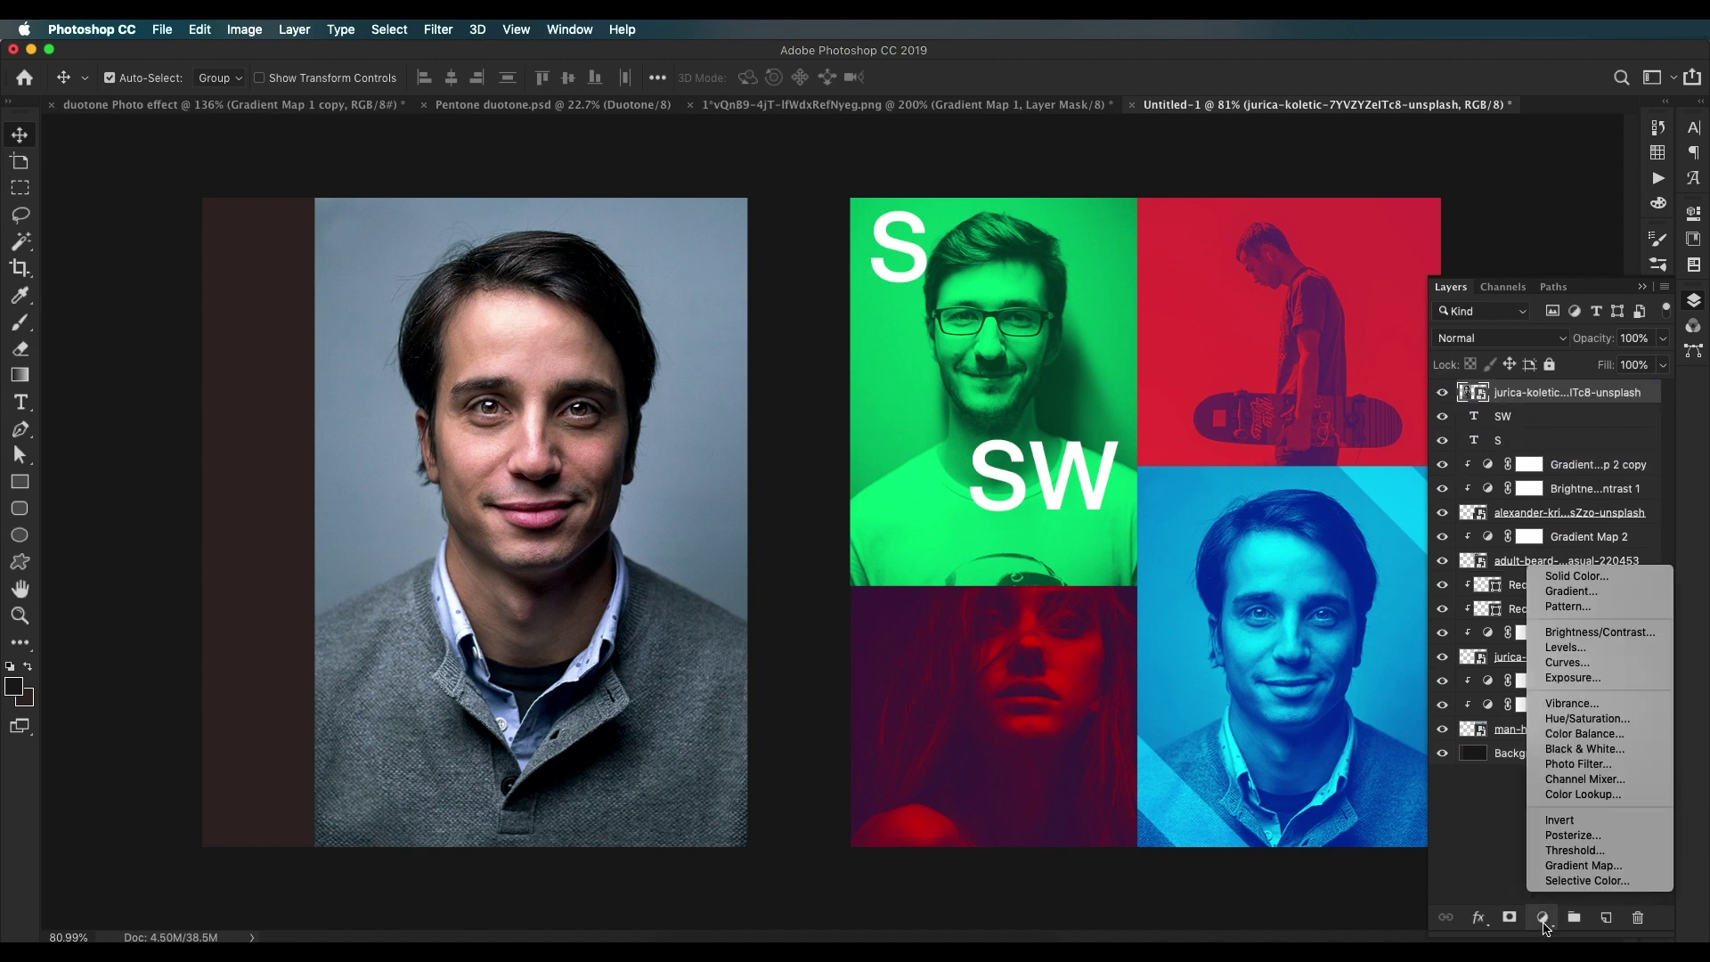
click(1560, 577)
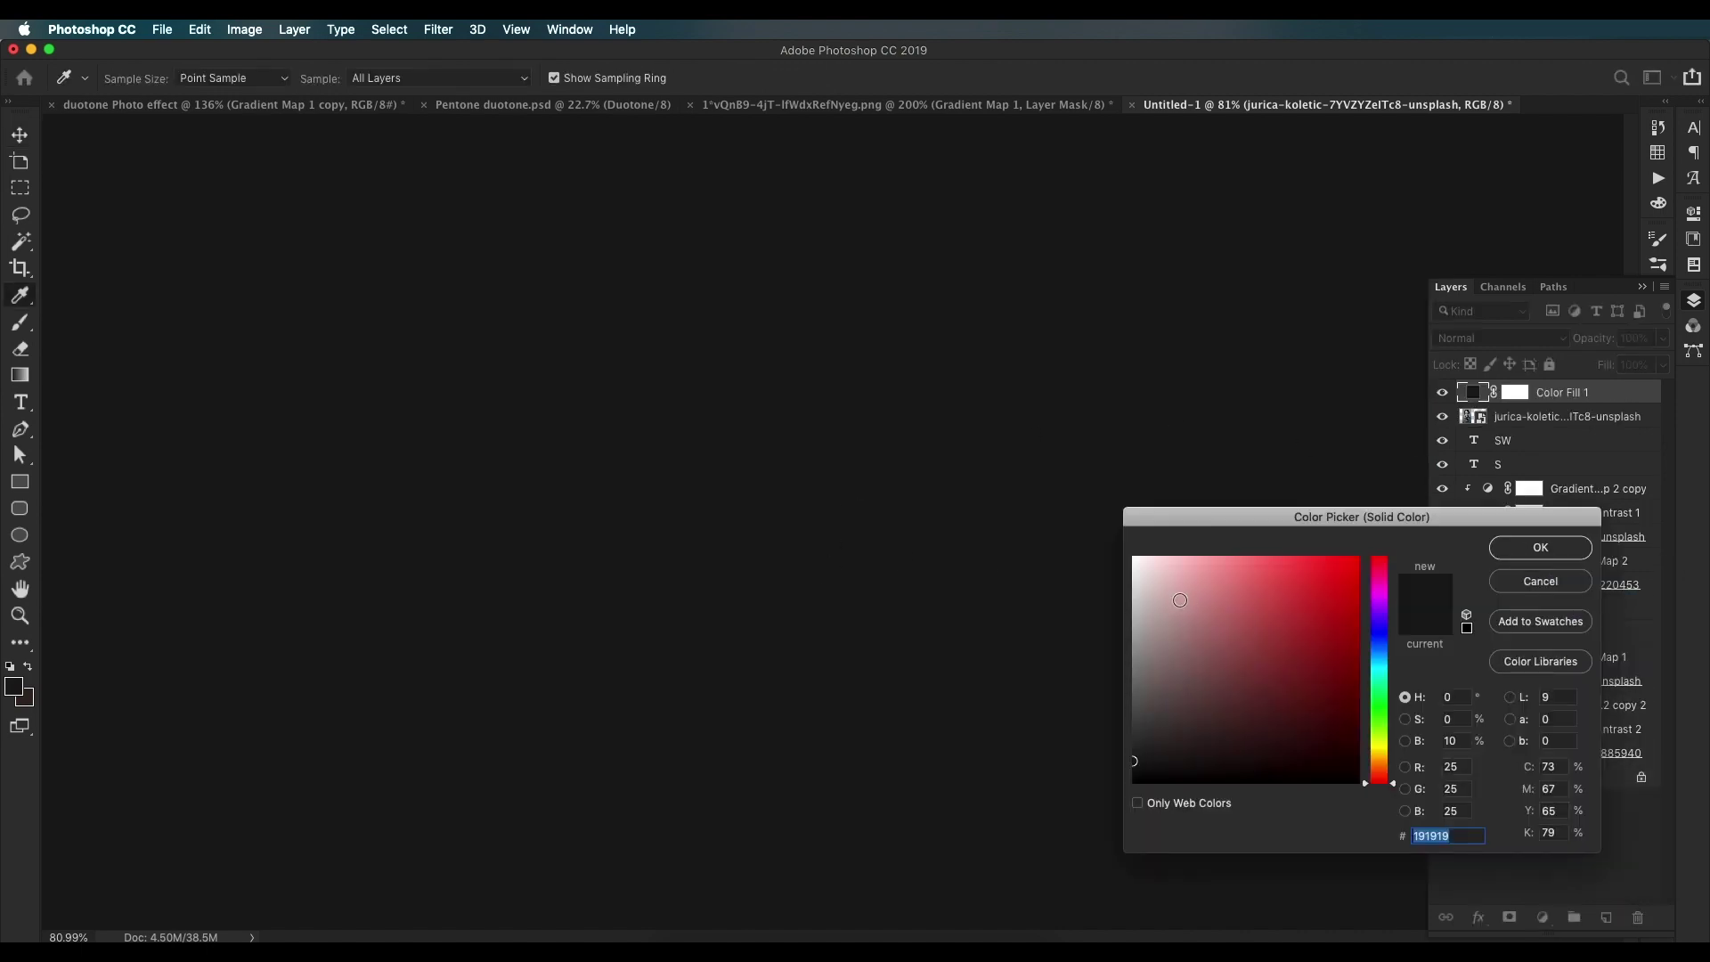
click(1377, 650)
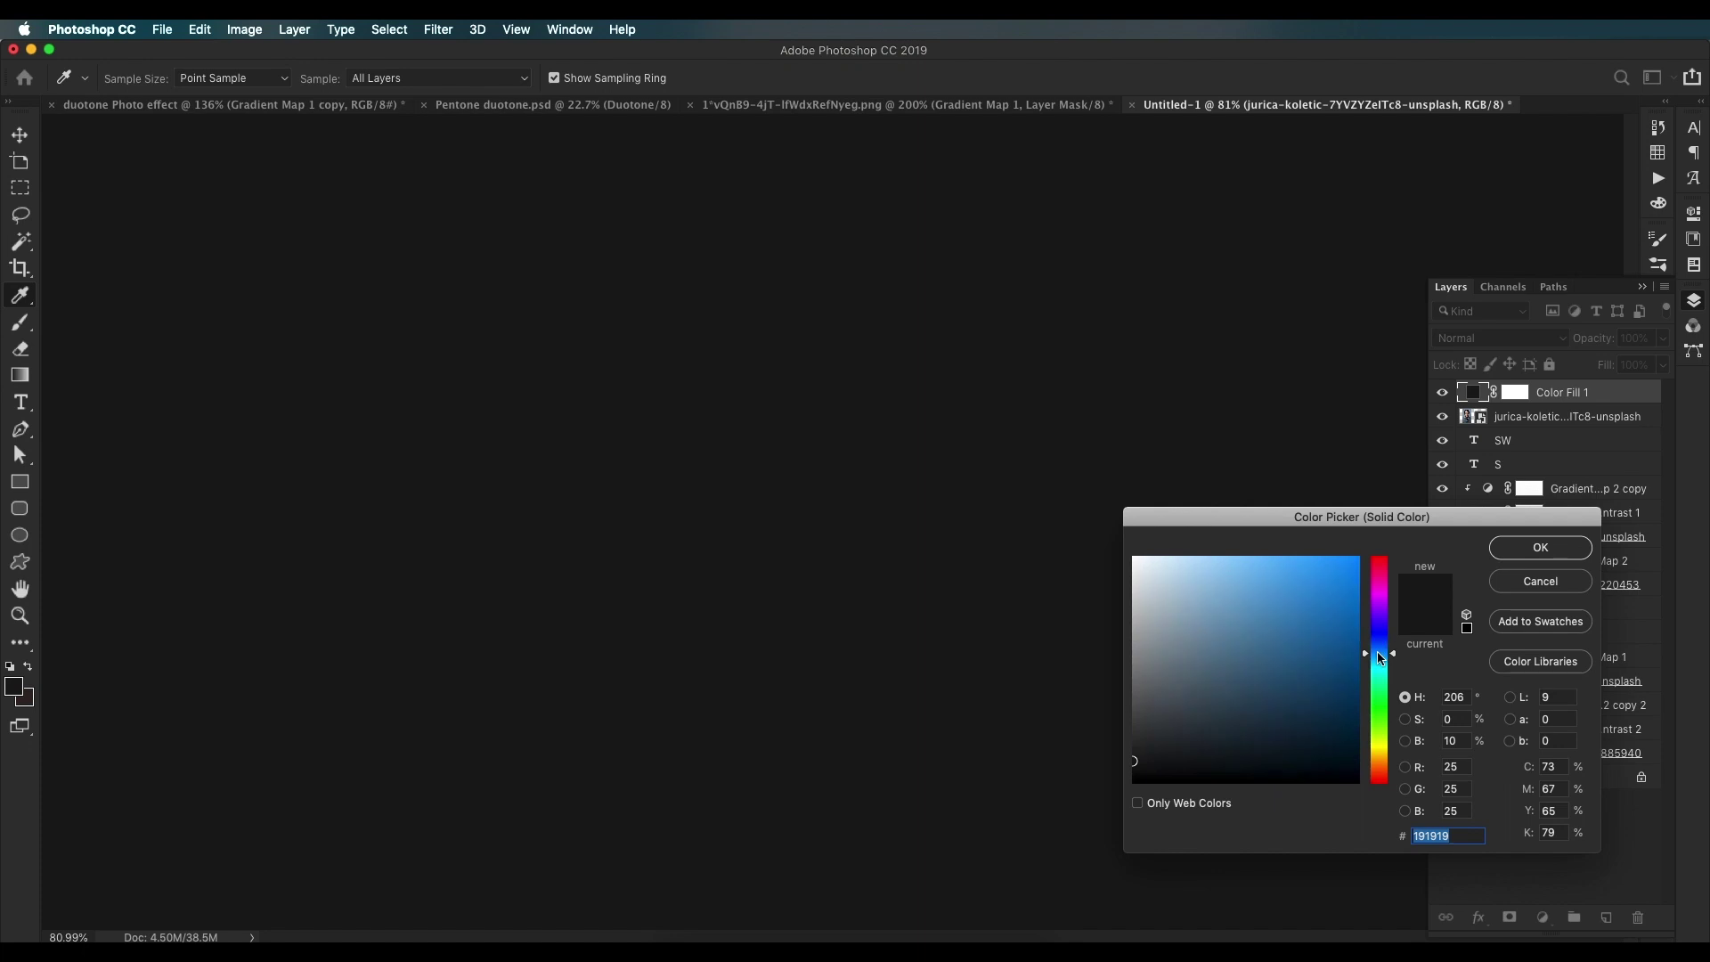
drag(1305, 602, 1357, 607)
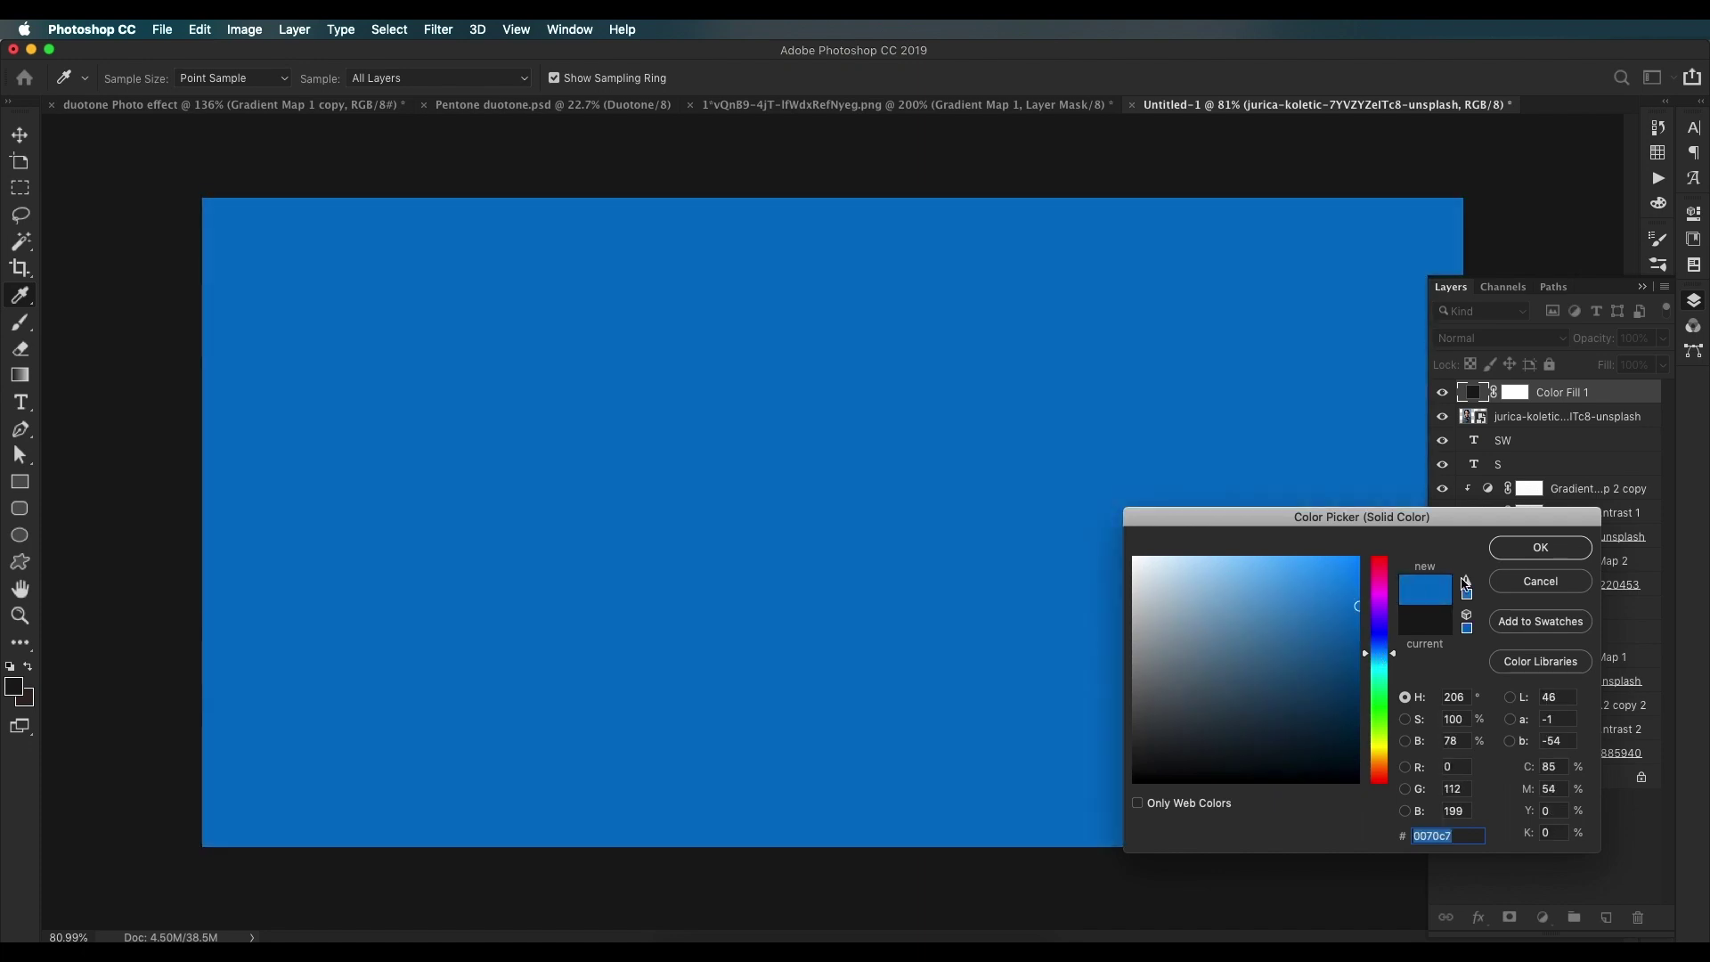
click(1532, 545)
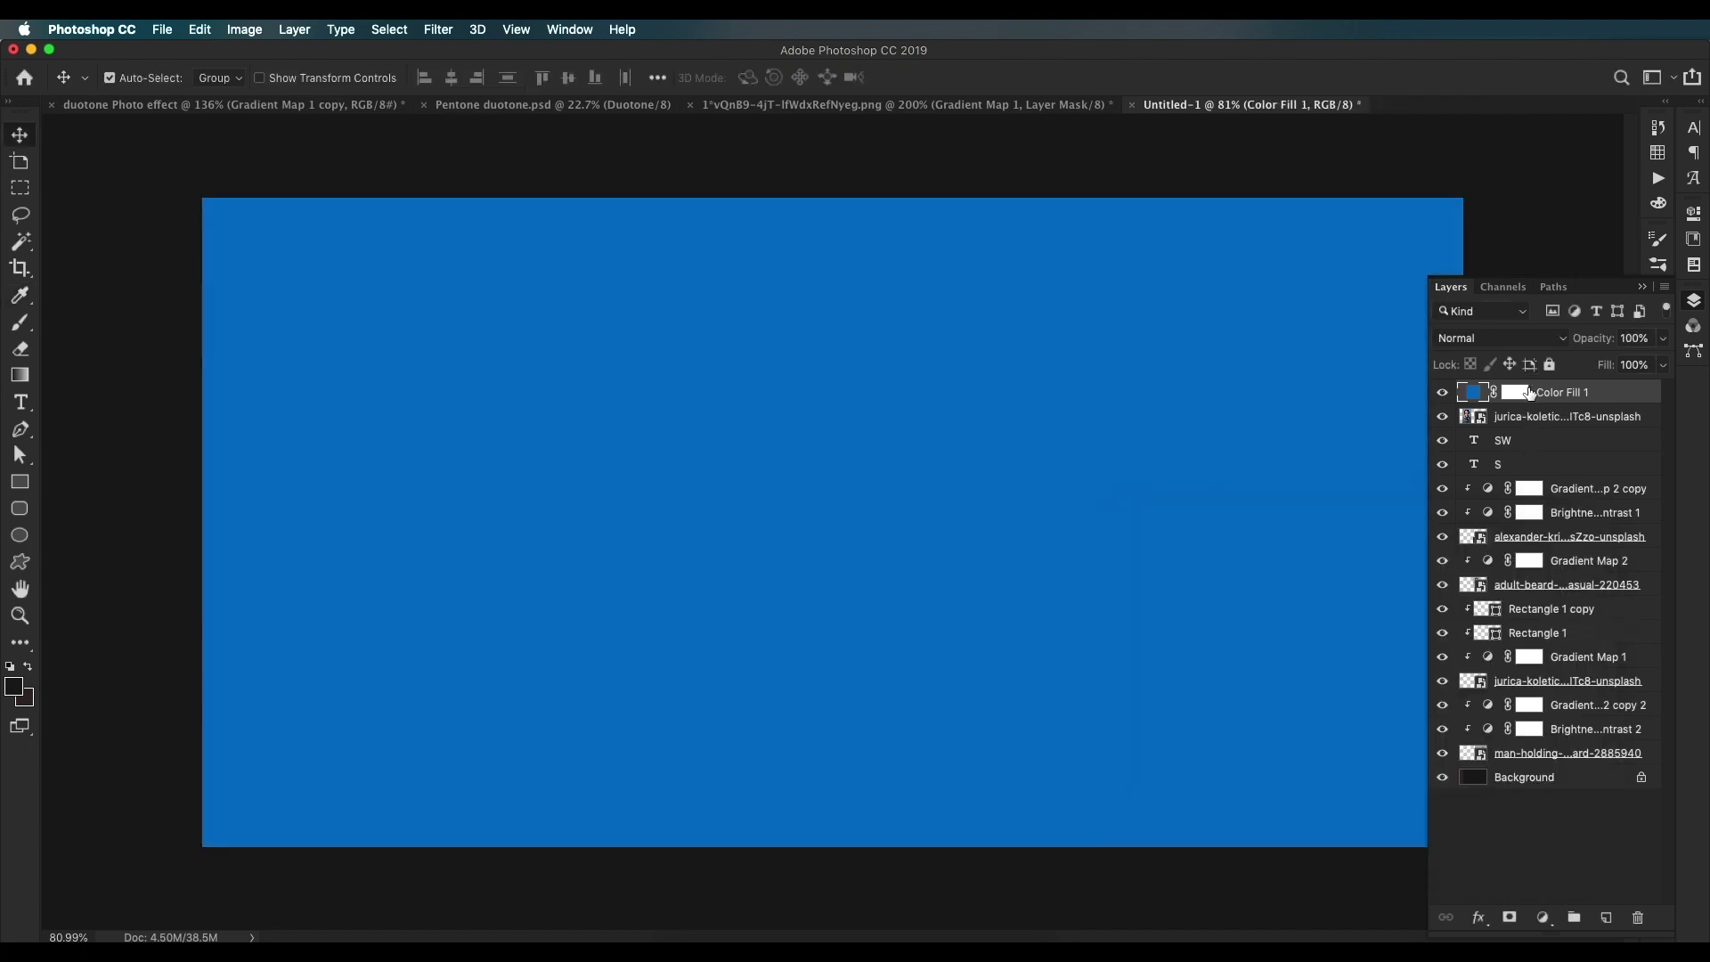
Step: Set the Solid Color fill's blend mode to Multiply and change its colour to light blue #00aeff
click(1524, 345)
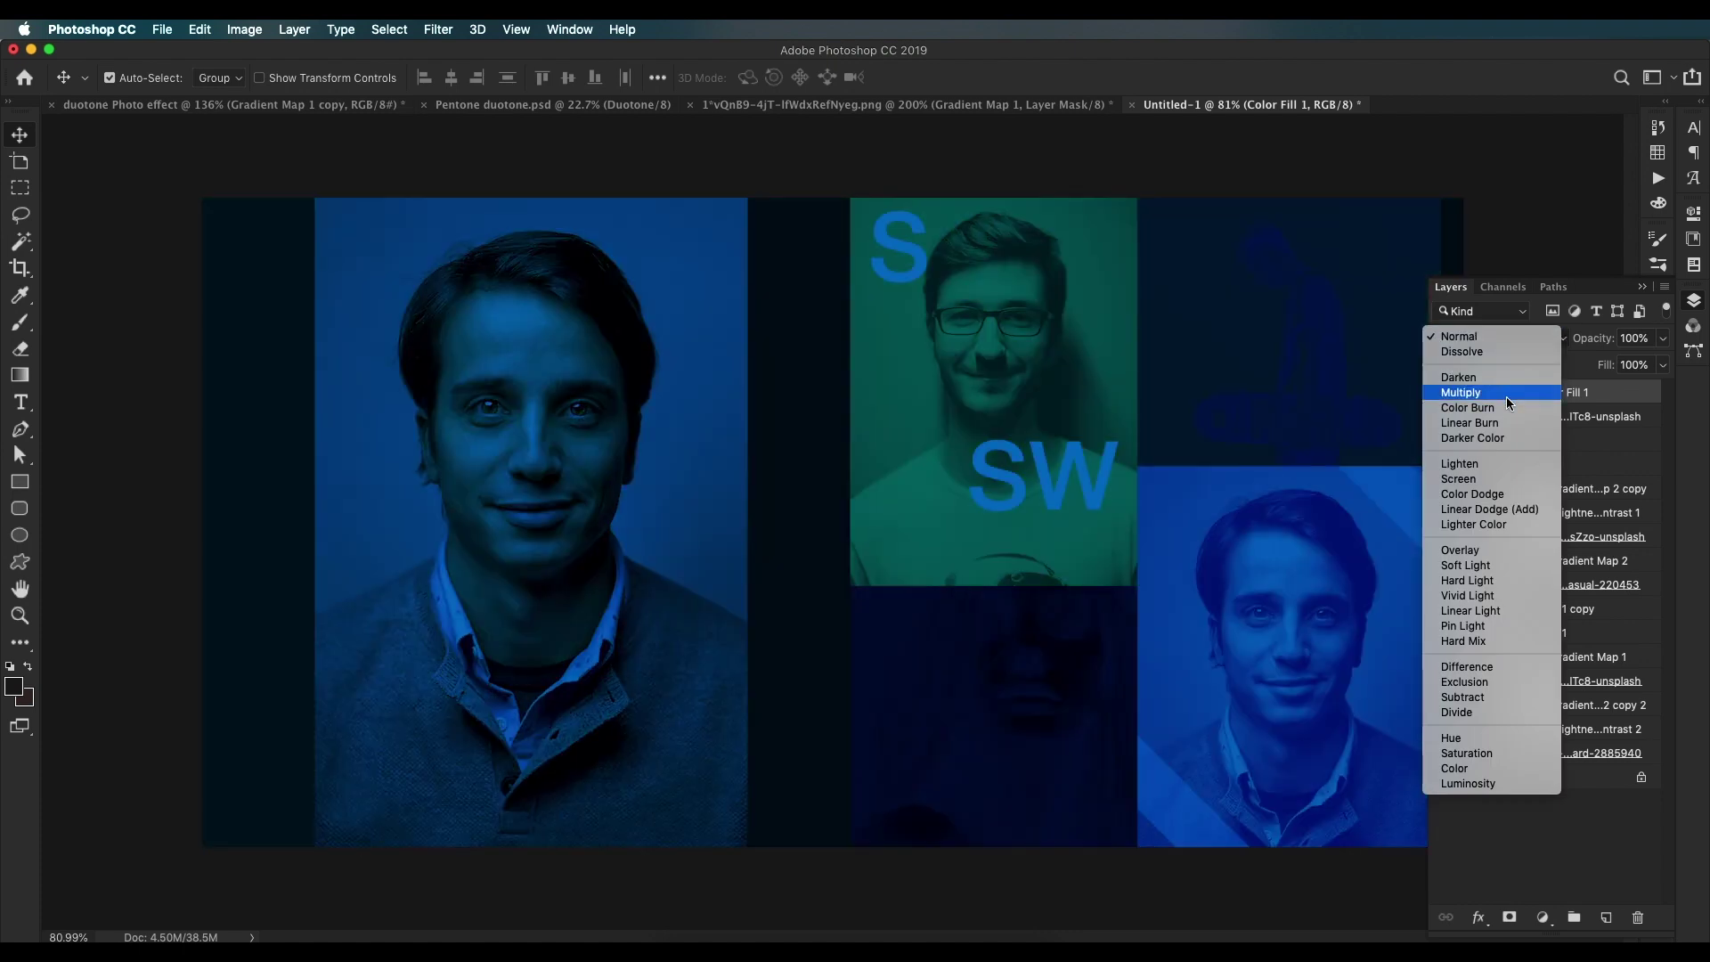
click(1505, 397)
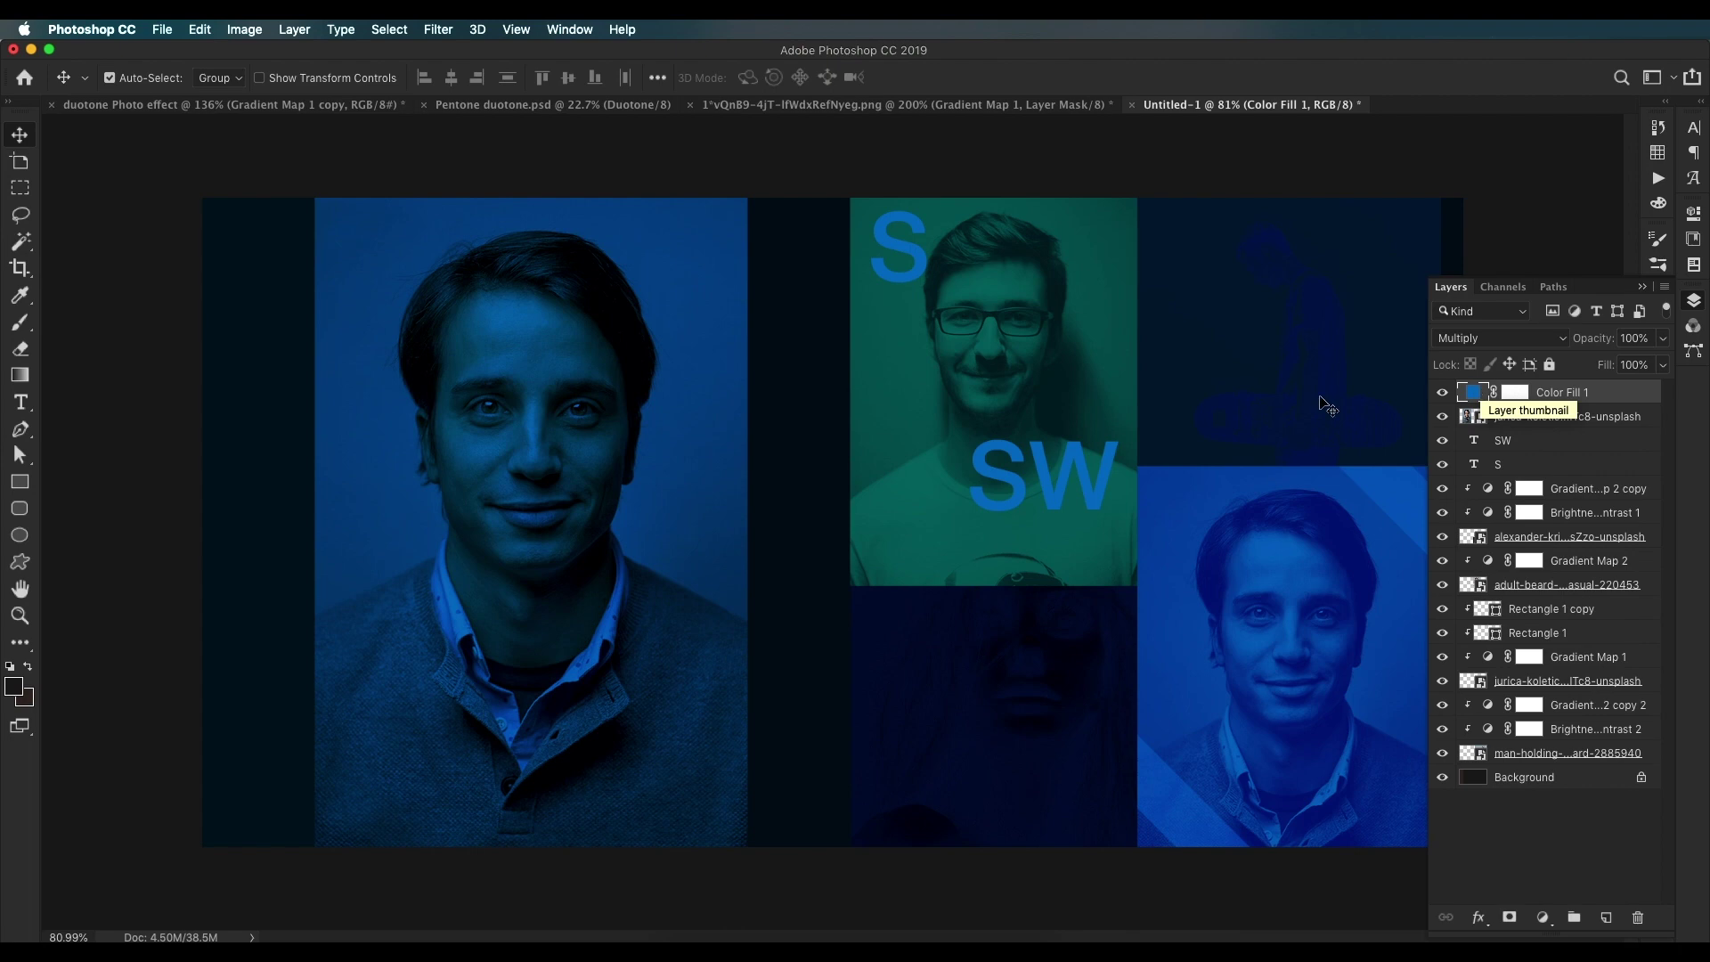
double_click(1473, 397)
drag(1349, 599, 1369, 538)
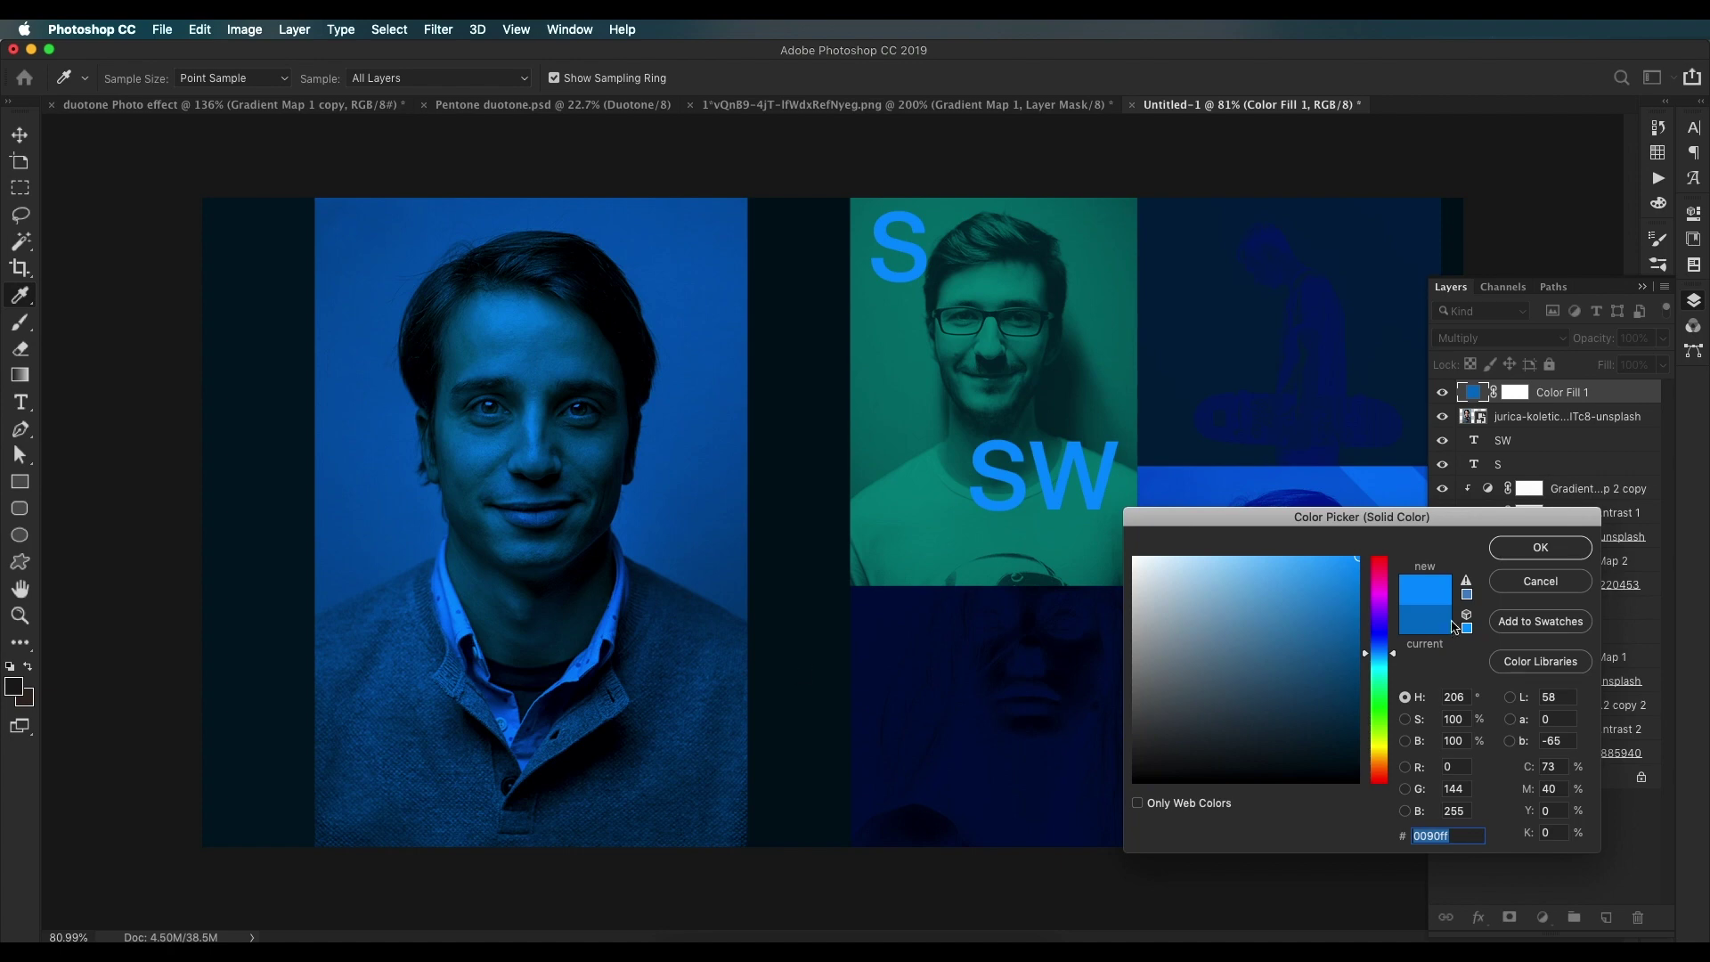
drag(1373, 655, 1374, 658)
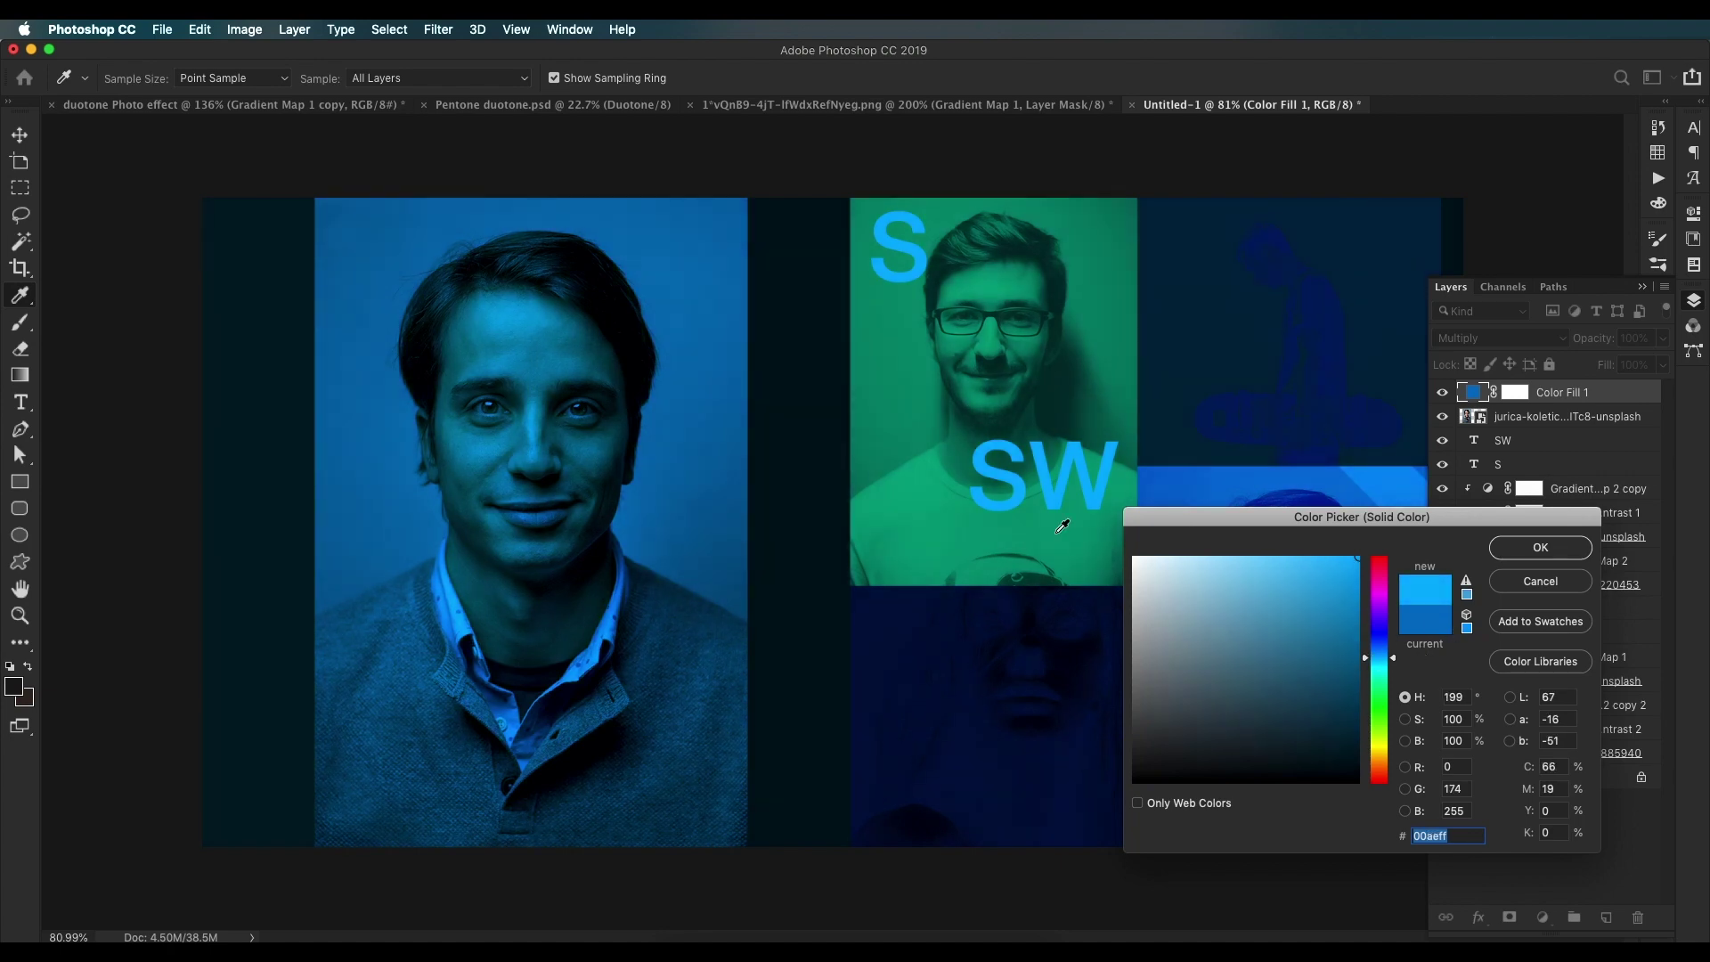
click(1503, 549)
click(1507, 538)
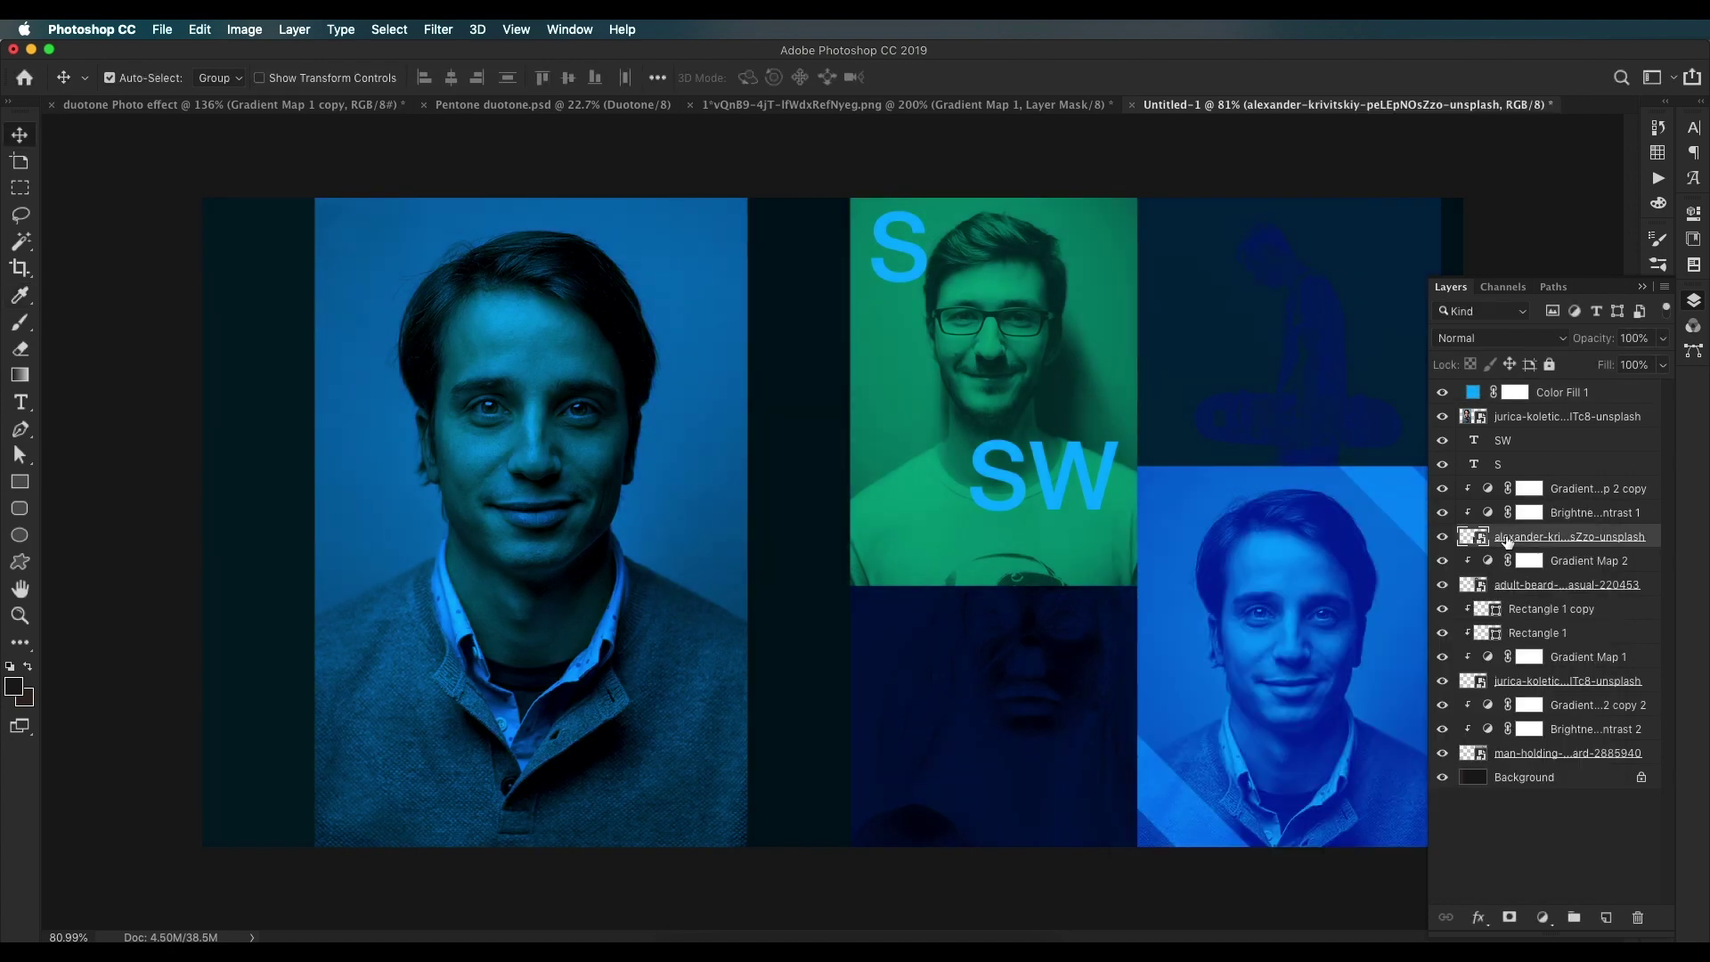
Step: Duplicate the light-blue fill layer and set the copy to Lighten with 55% fill
click(1490, 392)
drag(1606, 397, 1606, 917)
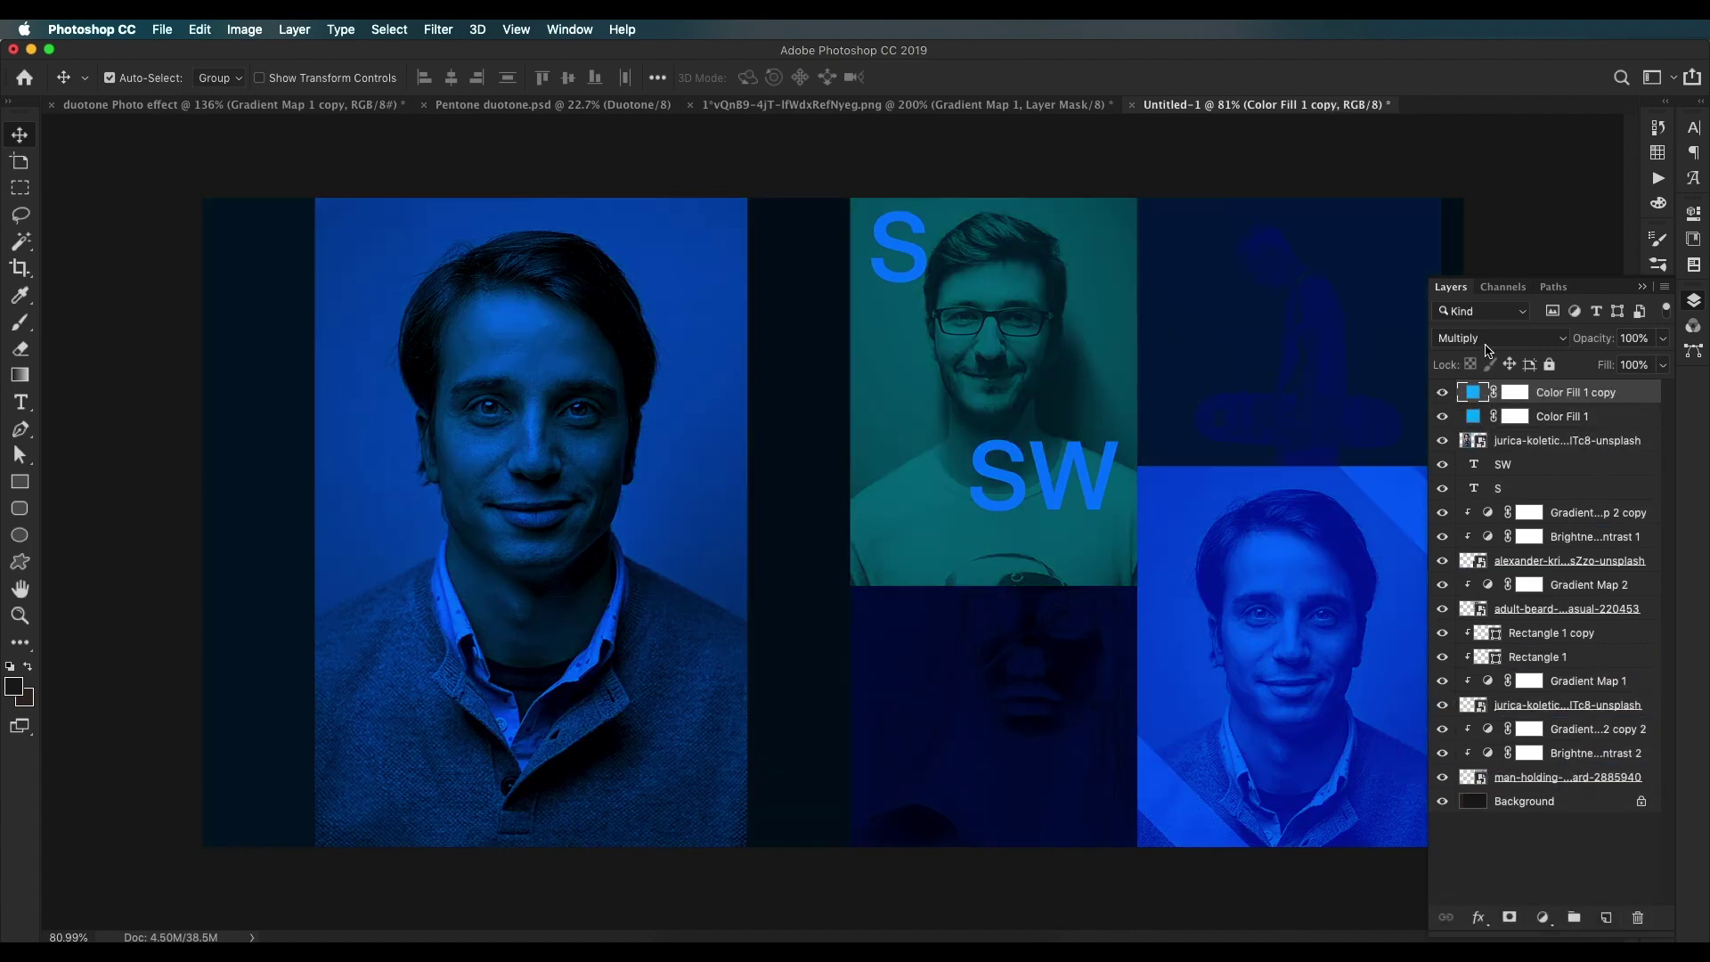
click(1488, 343)
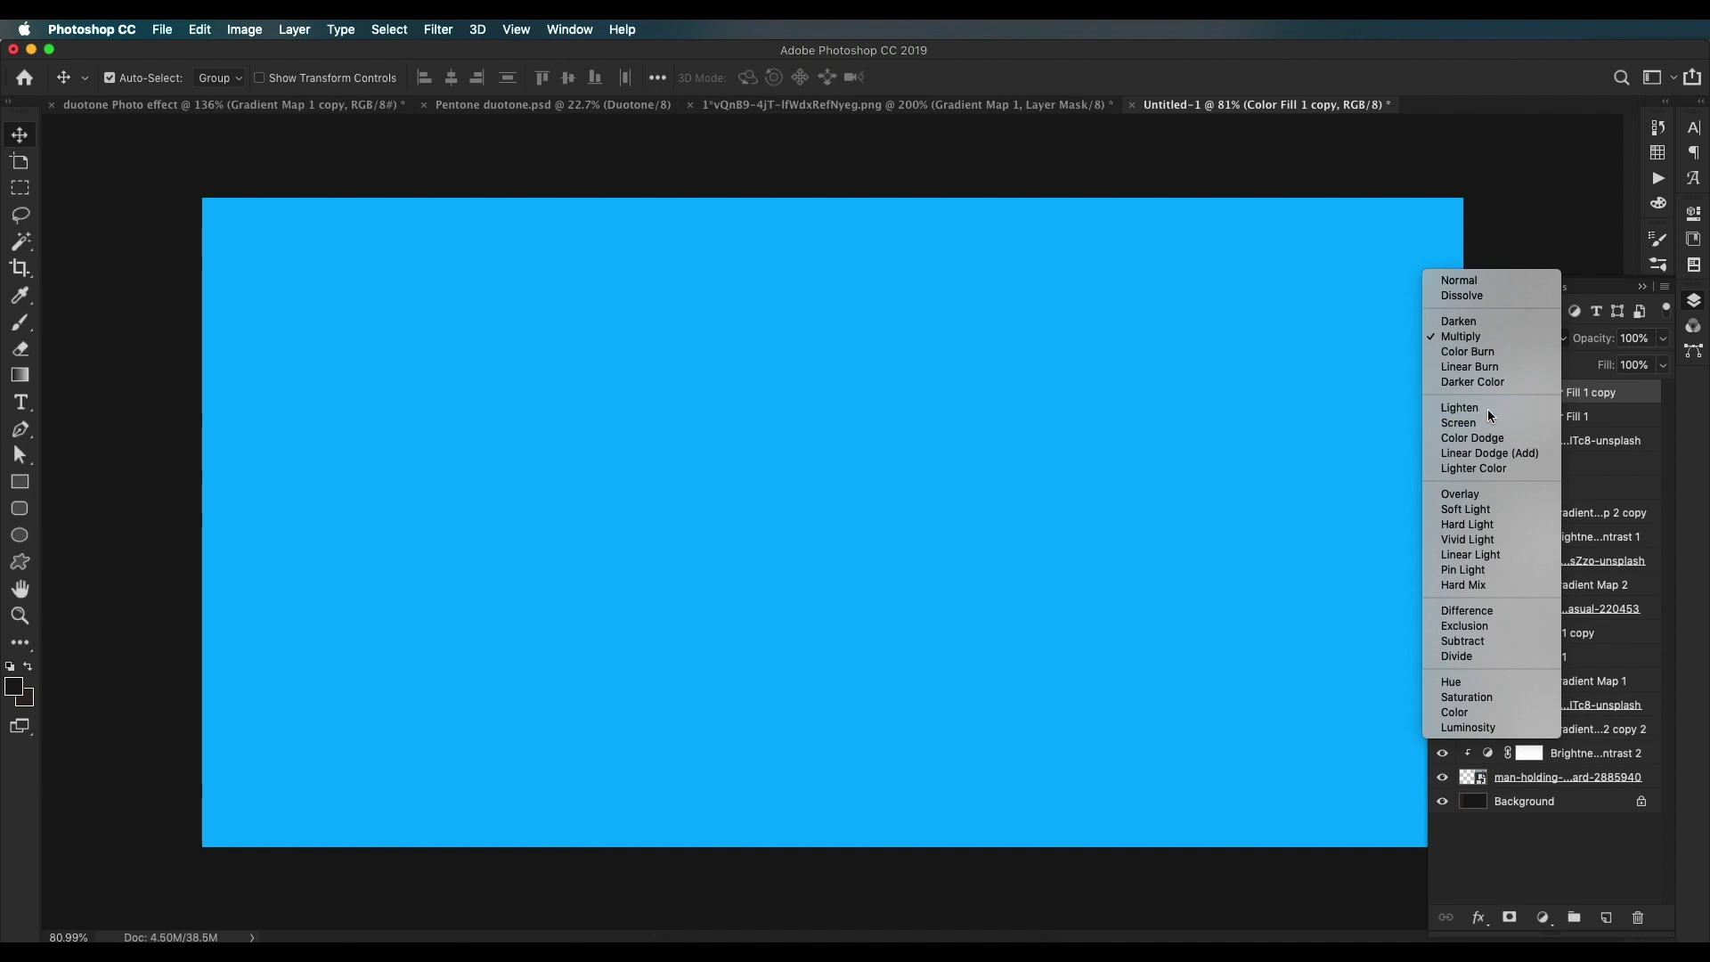
click(1487, 408)
click(1661, 367)
drag(1637, 385, 1625, 390)
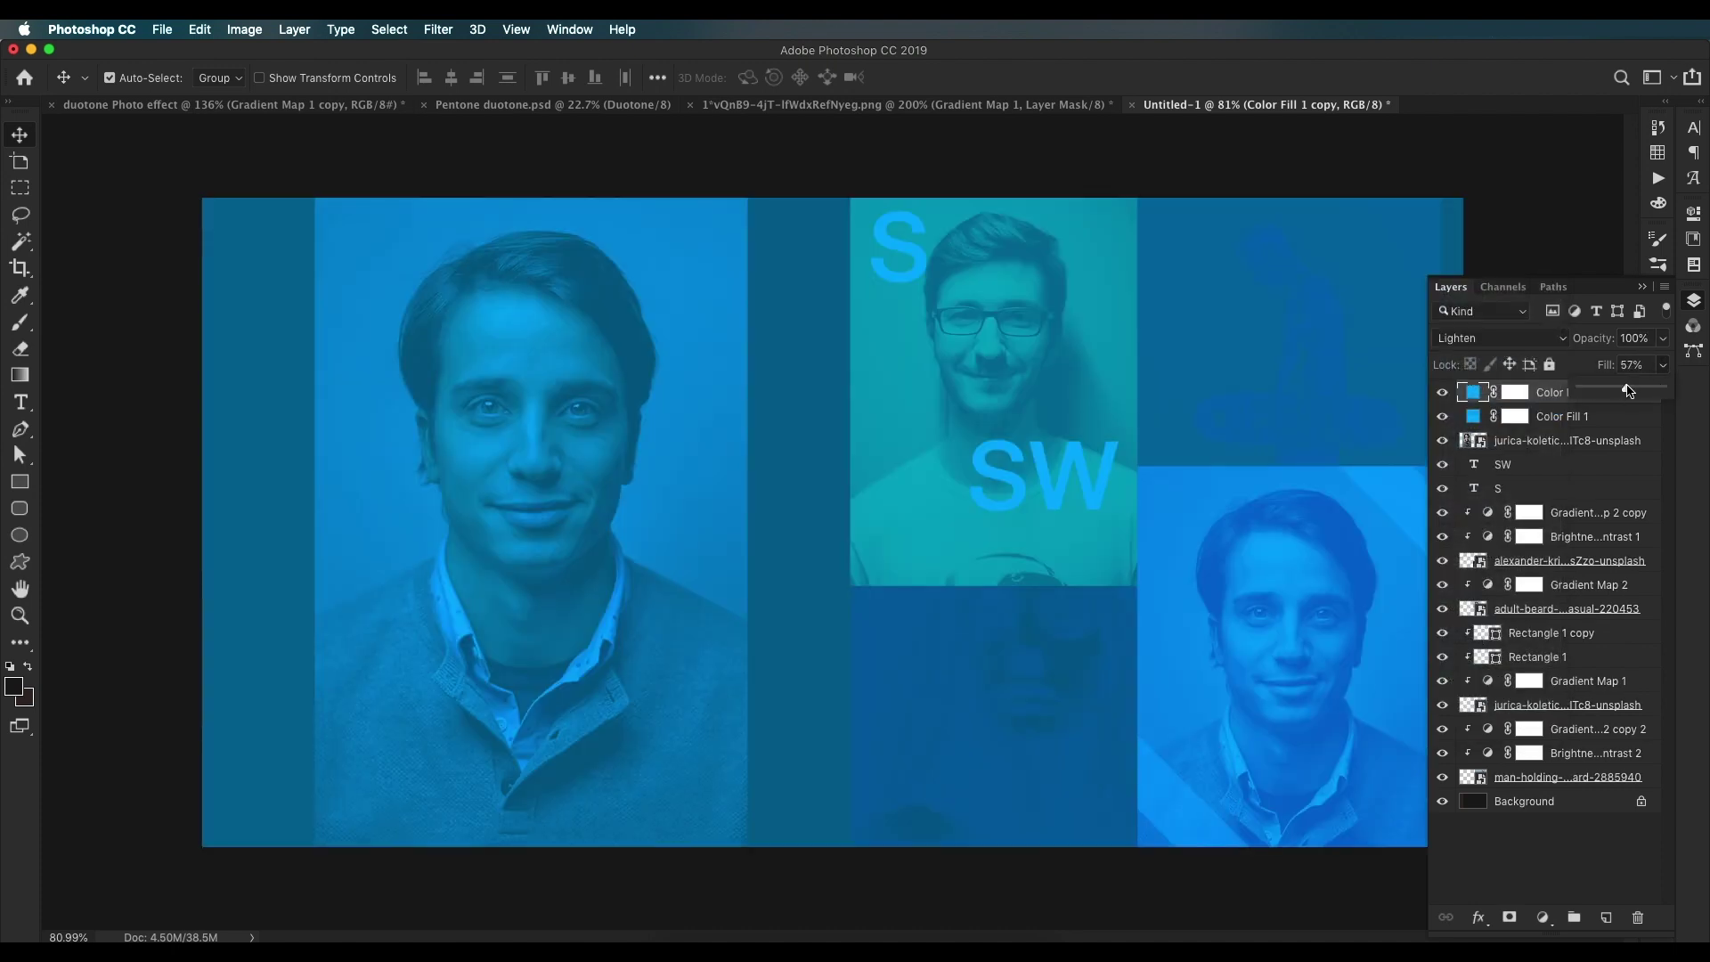
Step: Change the duplicated fill's colour to dark blue #003292
double_click(1467, 400)
click(1363, 724)
click(1360, 726)
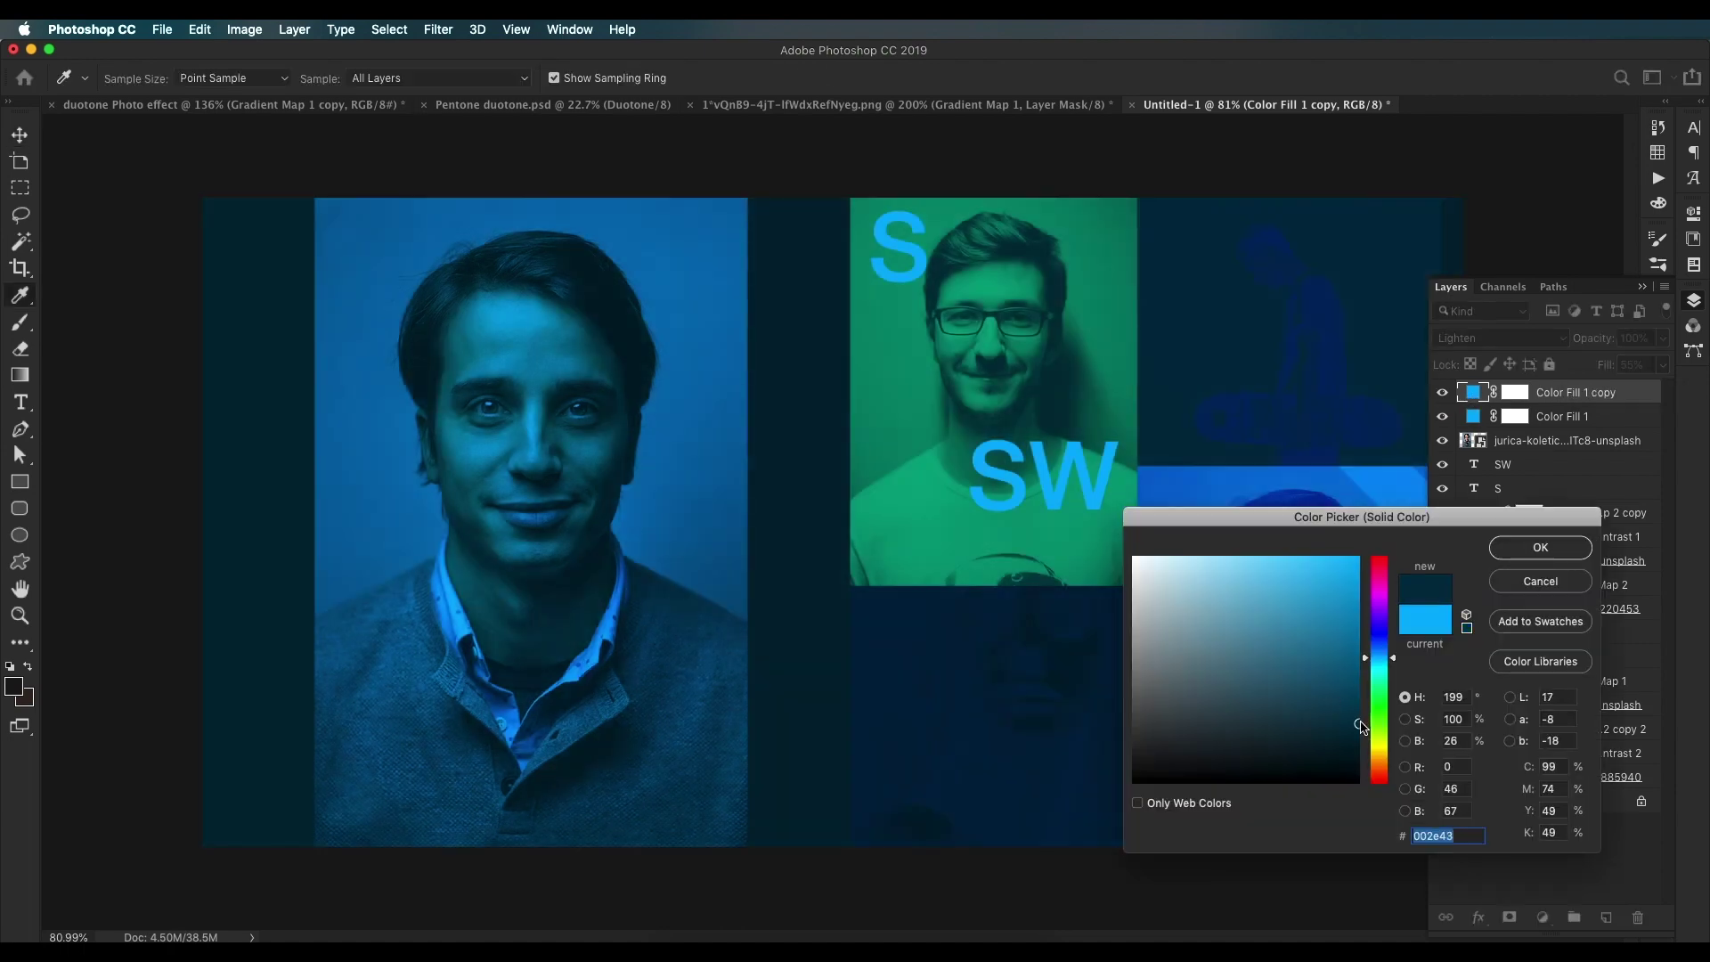
drag(1355, 727, 1383, 644)
click(1357, 657)
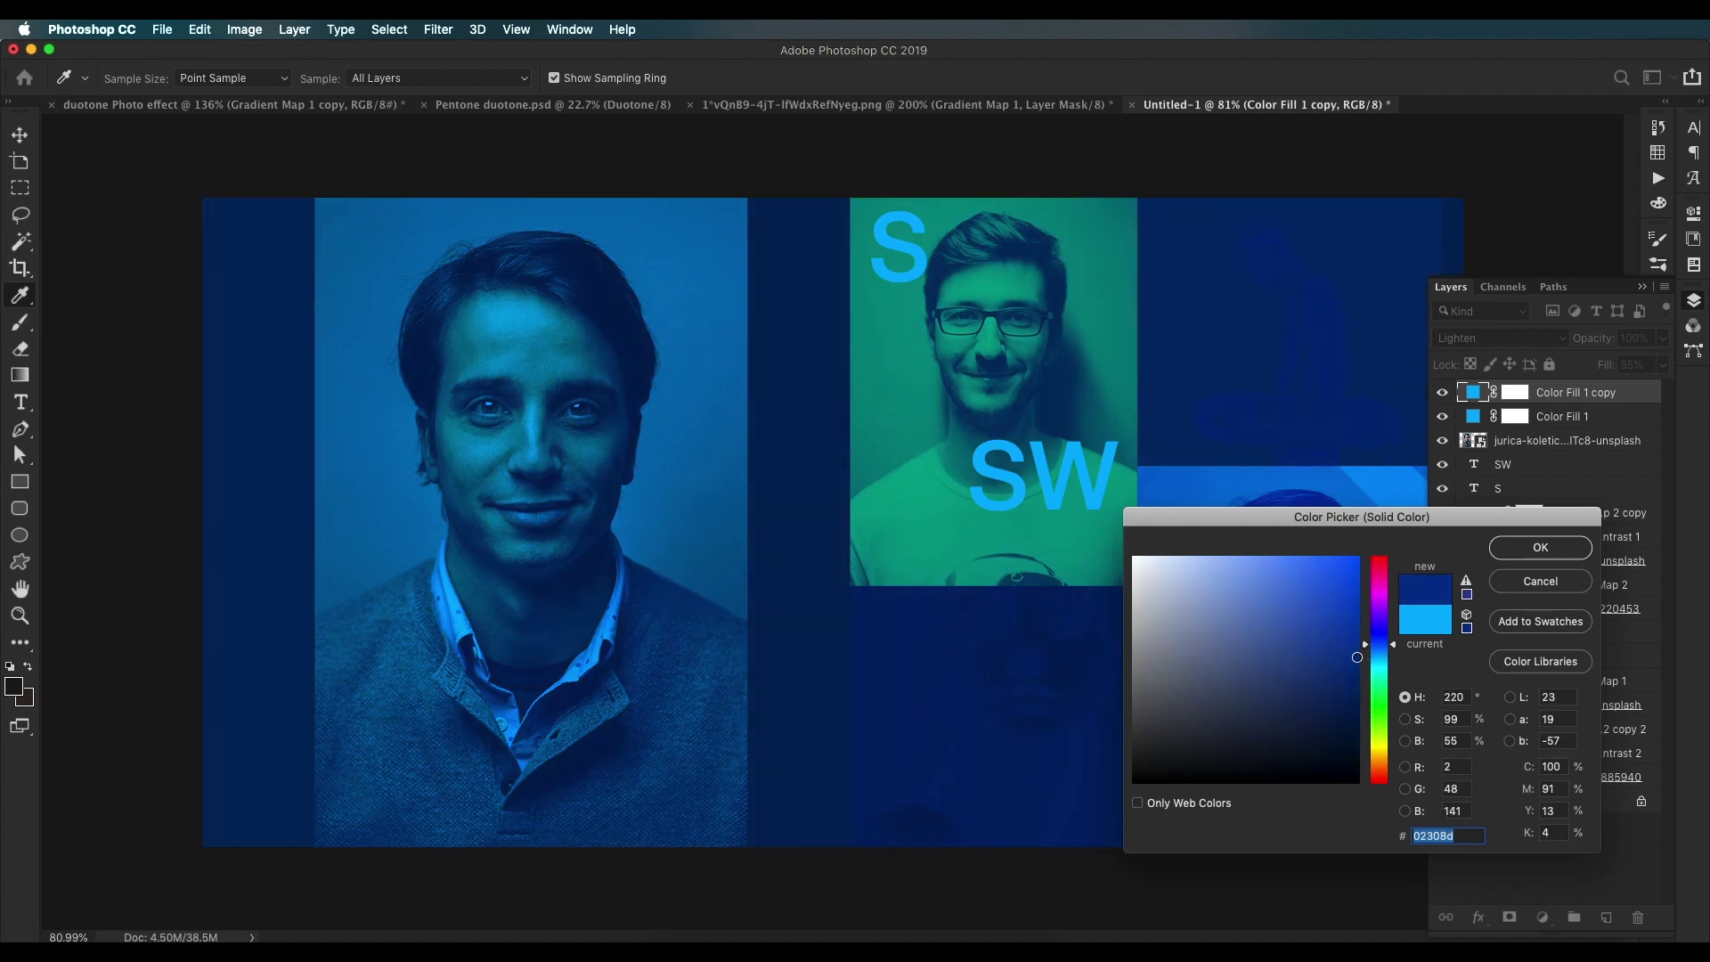
click(1501, 546)
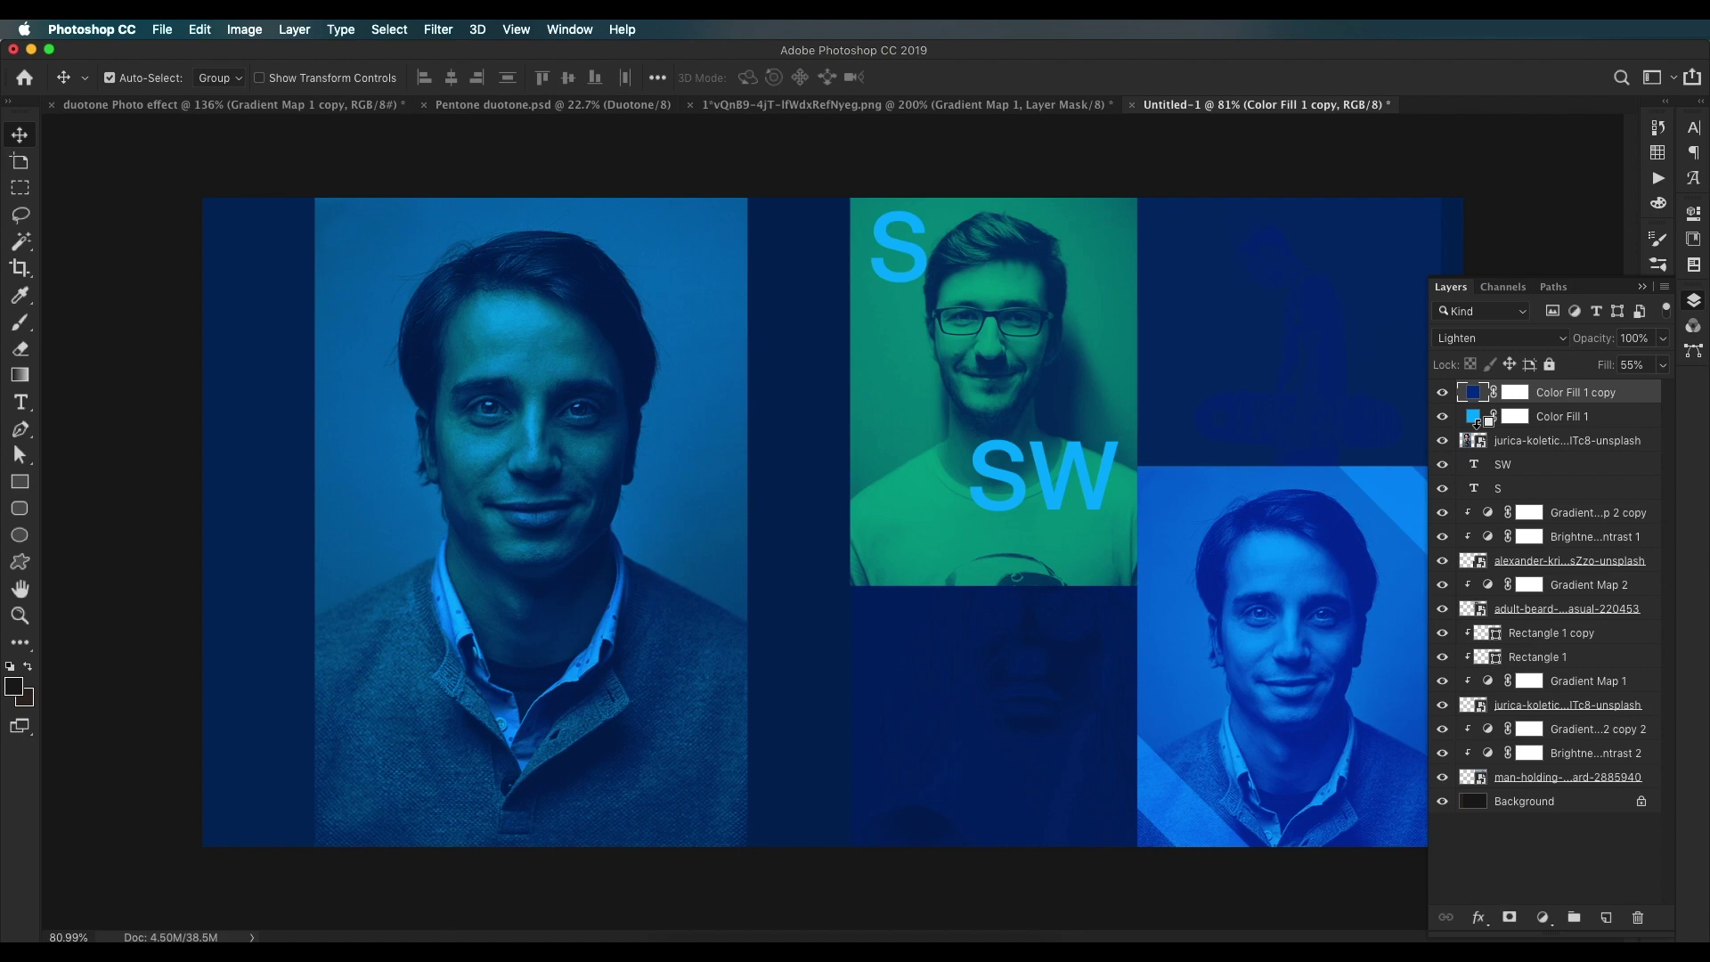
Step: Clip both Solid Color fills to the large portrait layer below them
alt+click(1476, 425)
alt+click(1479, 403)
scroll(555, 425, down, 5)
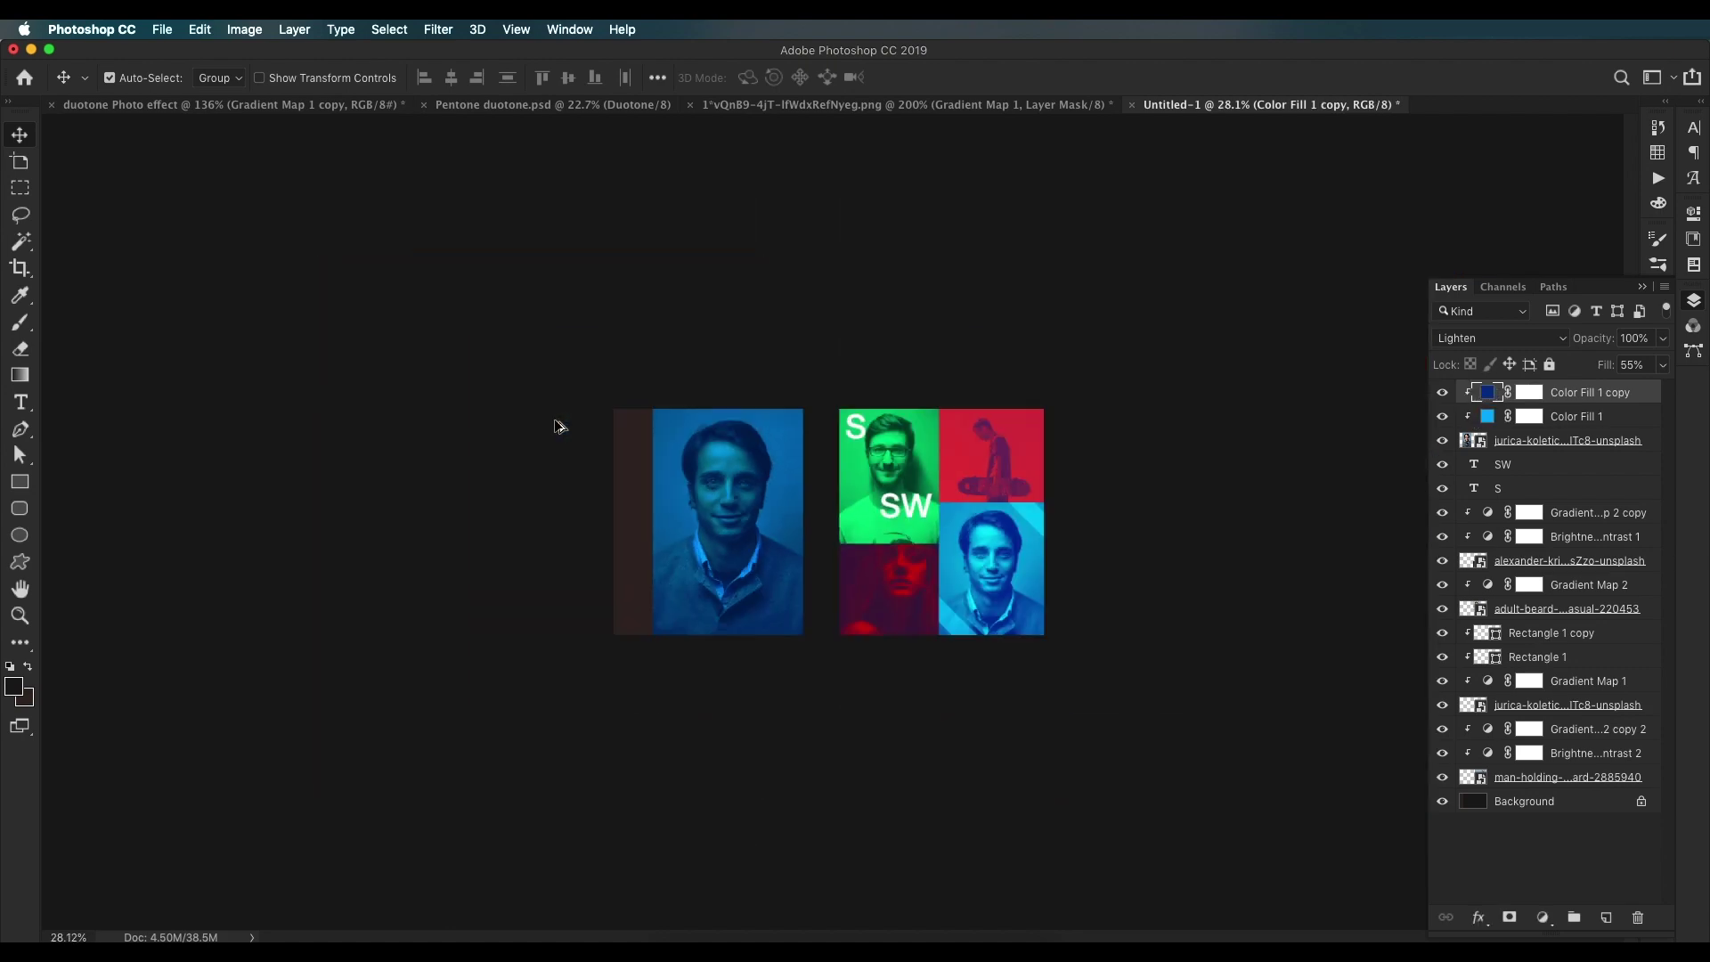
key(super+0)
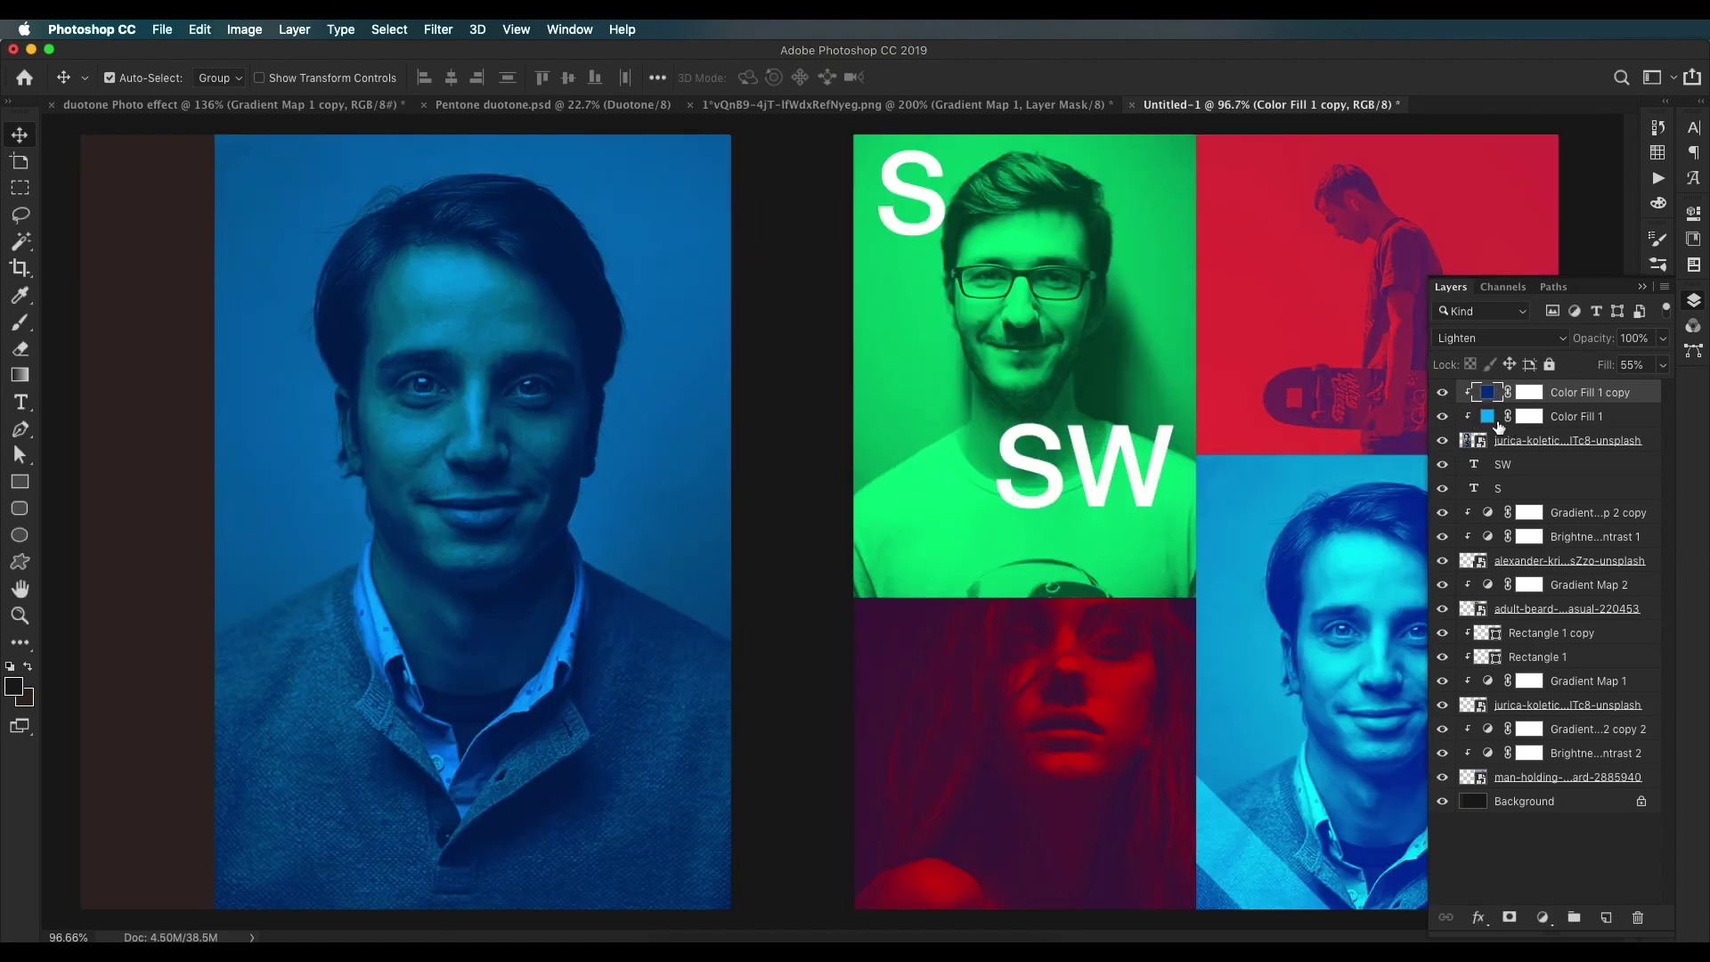
Step: Start a Black & White image adjustment on the large portrait layer using the Lighter preset
click(1449, 442)
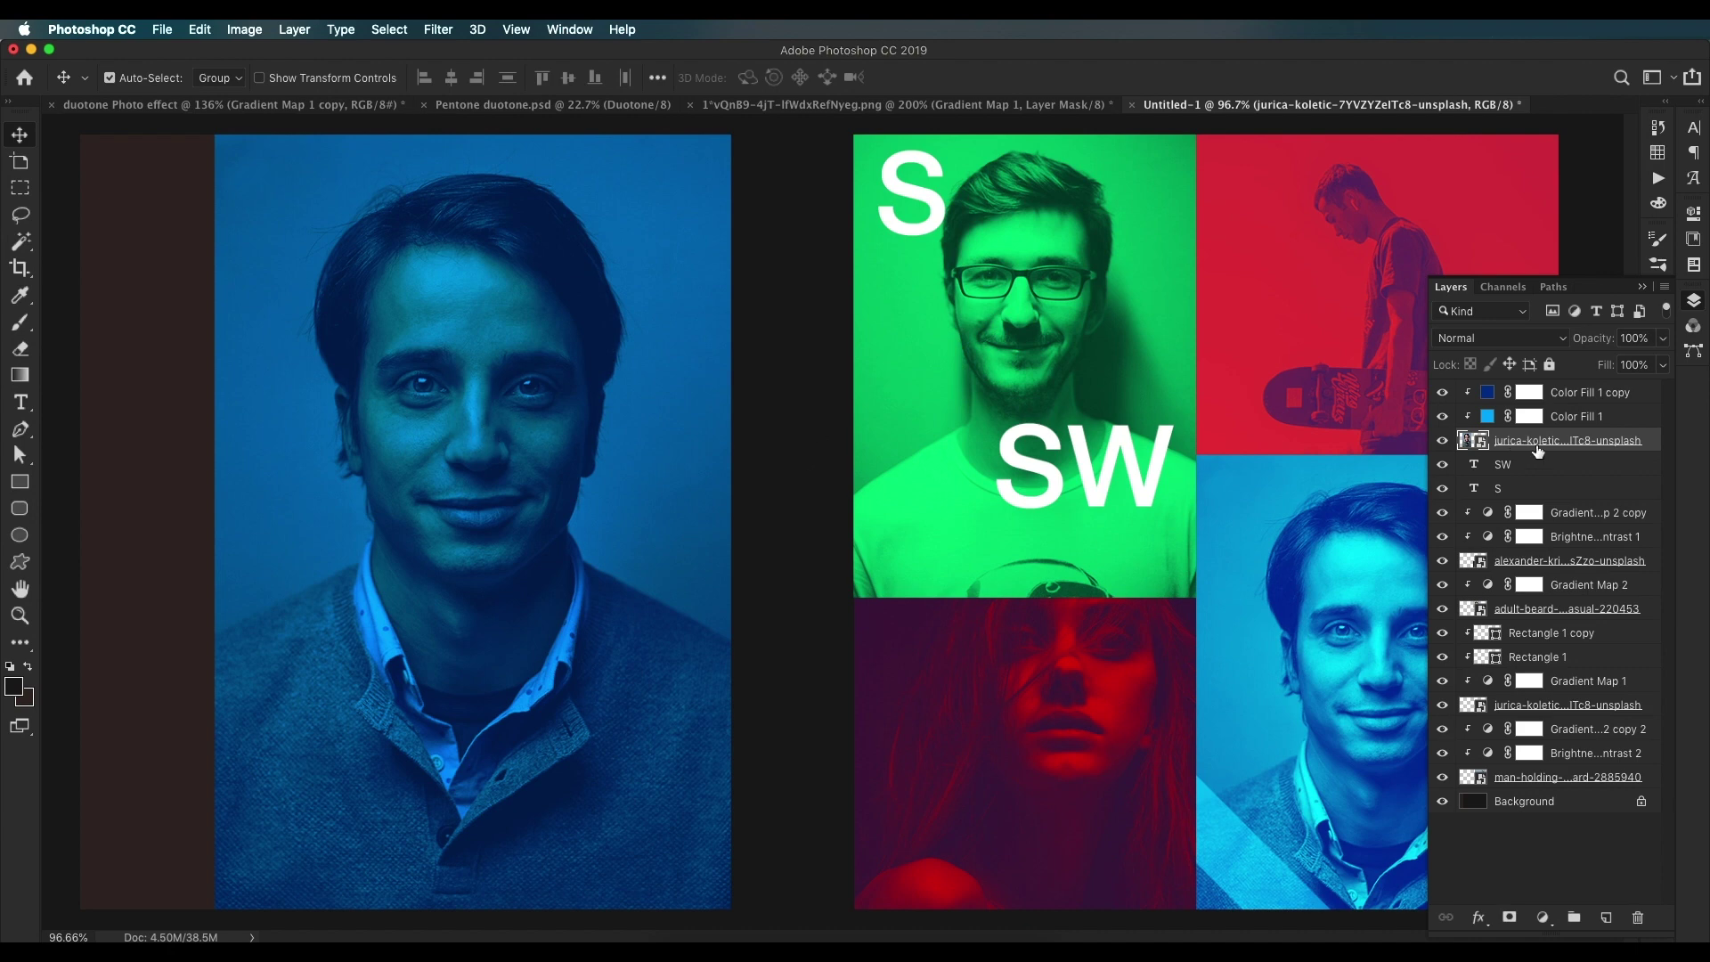
click(246, 29)
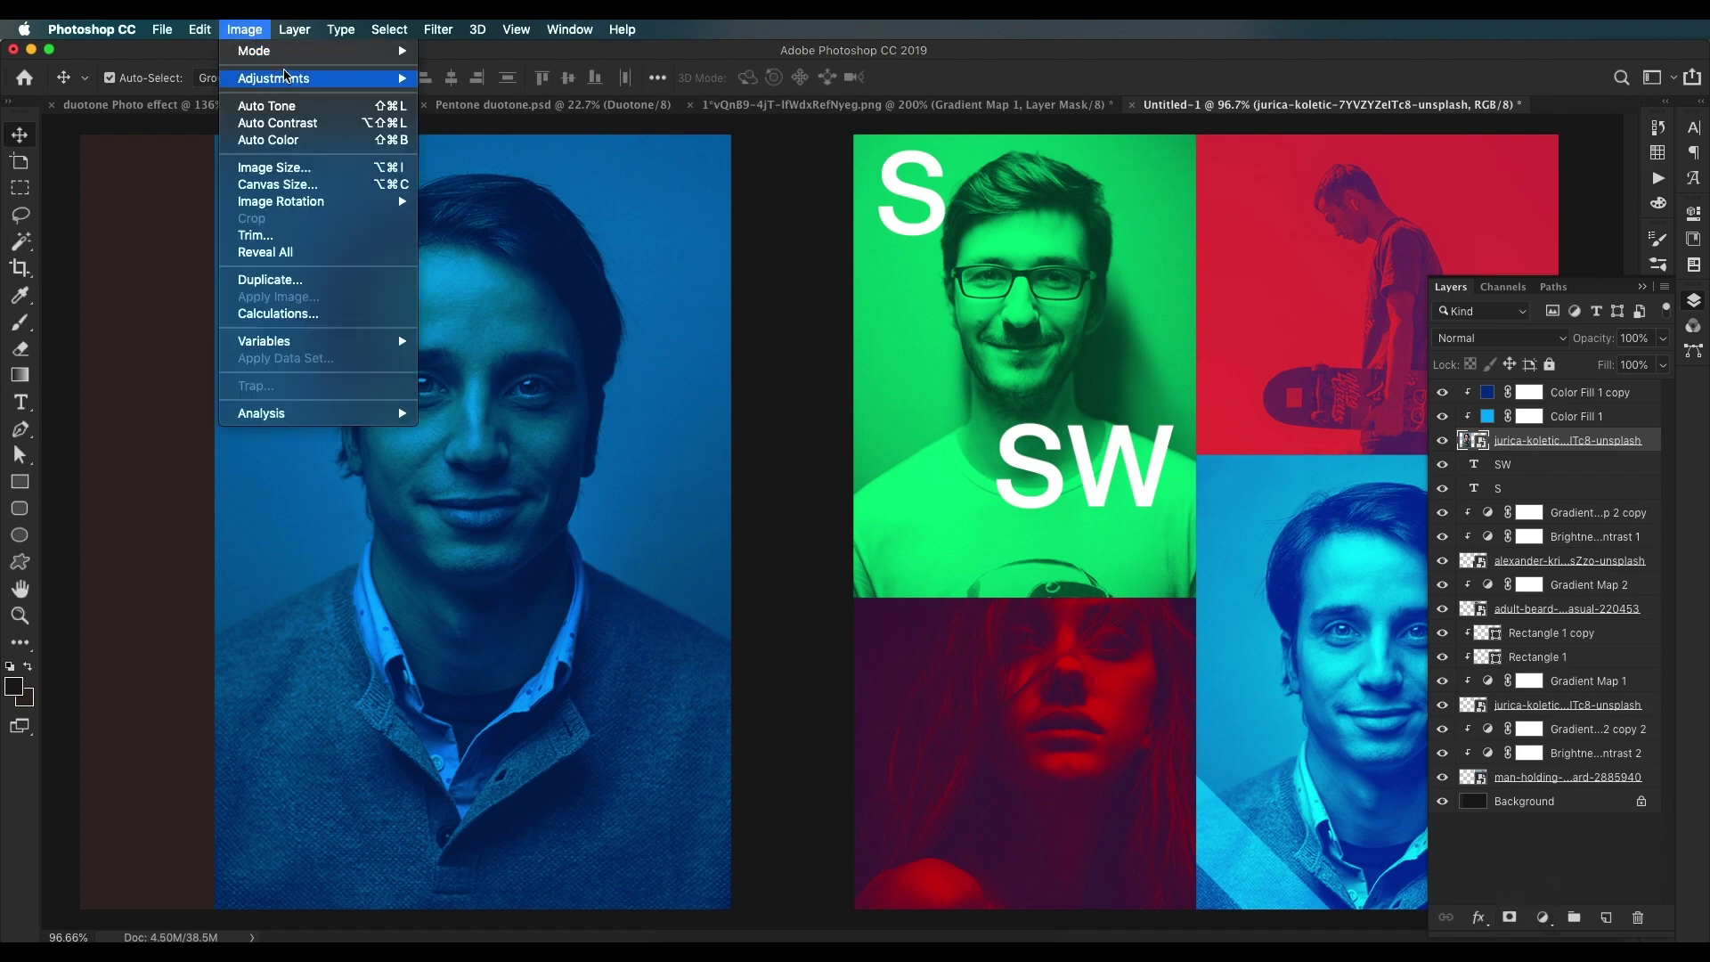
mouse_move(283, 79)
click(535, 208)
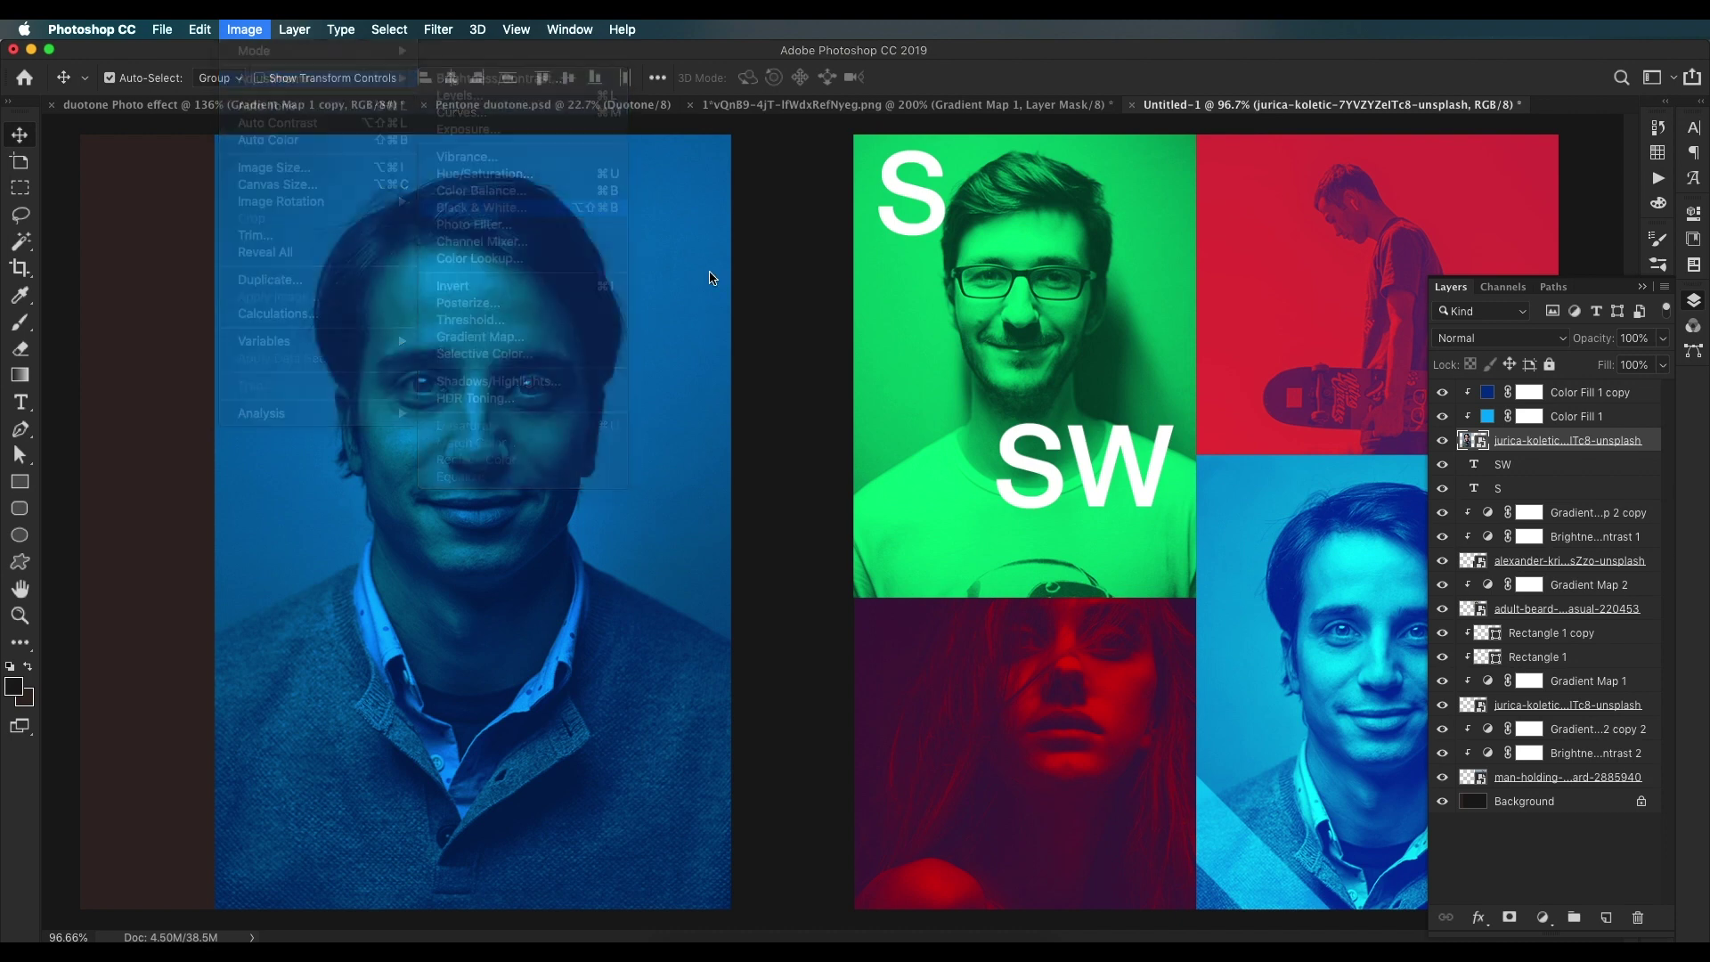
click(852, 225)
click(801, 345)
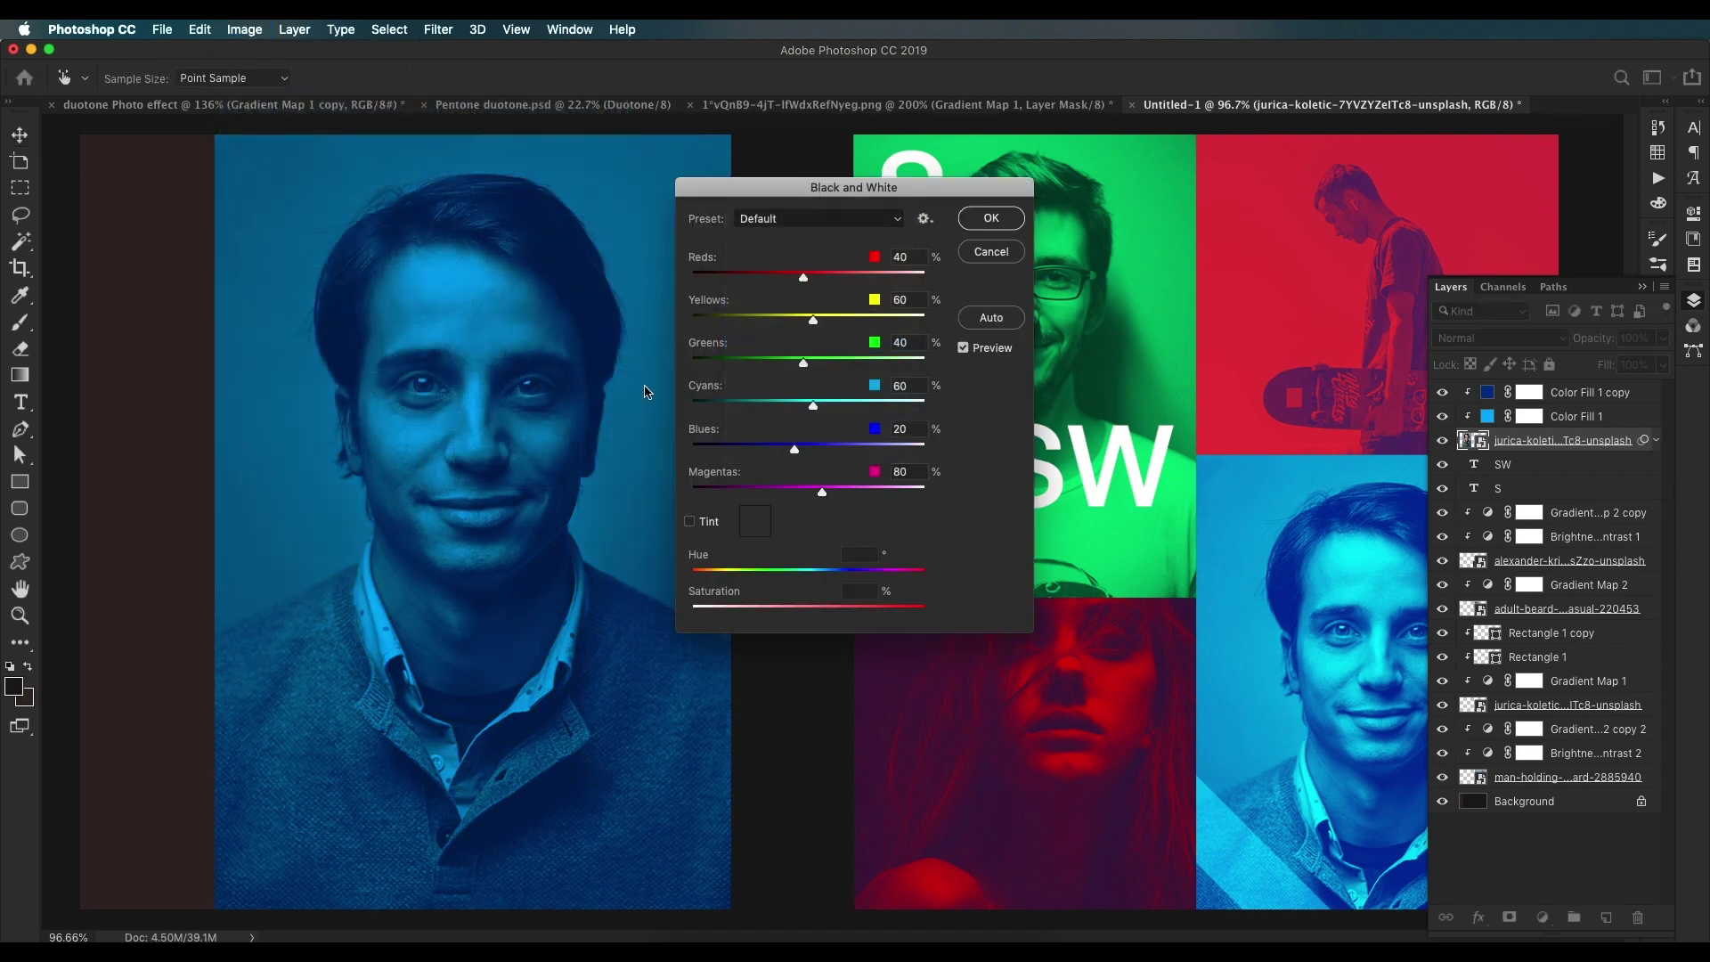
Step: Compare the Darker preset on the large portrait, return to Lighter, and apply the Black & White adjustment
click(790, 234)
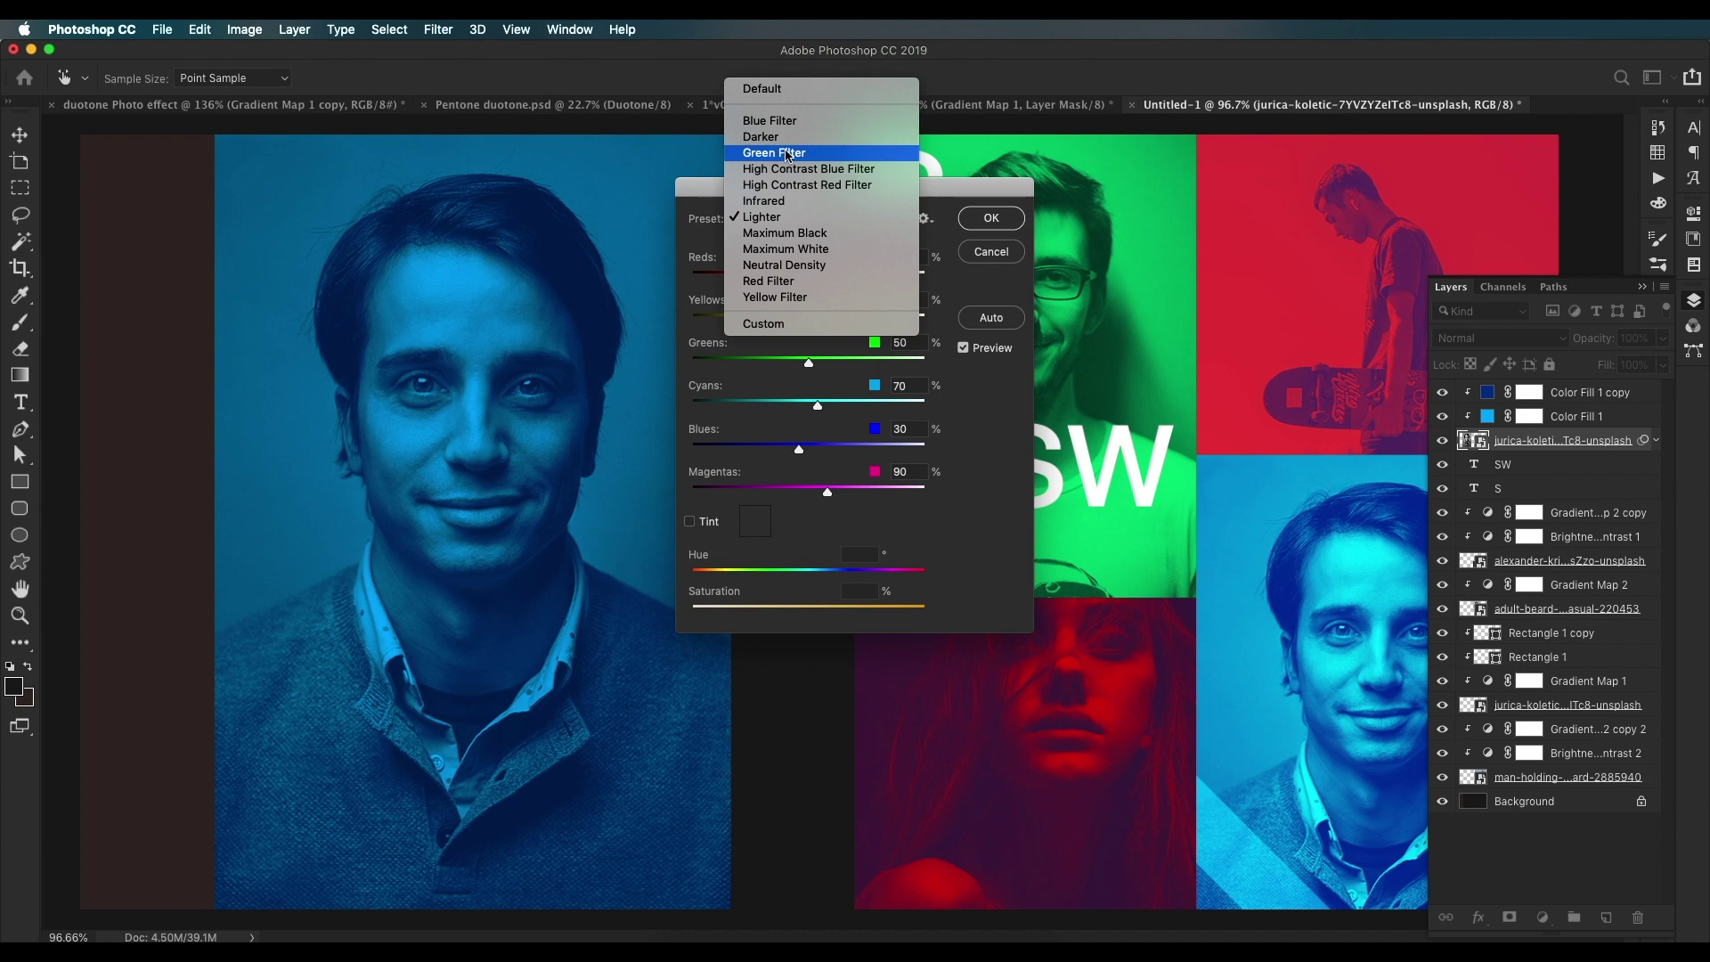
click(784, 138)
click(779, 225)
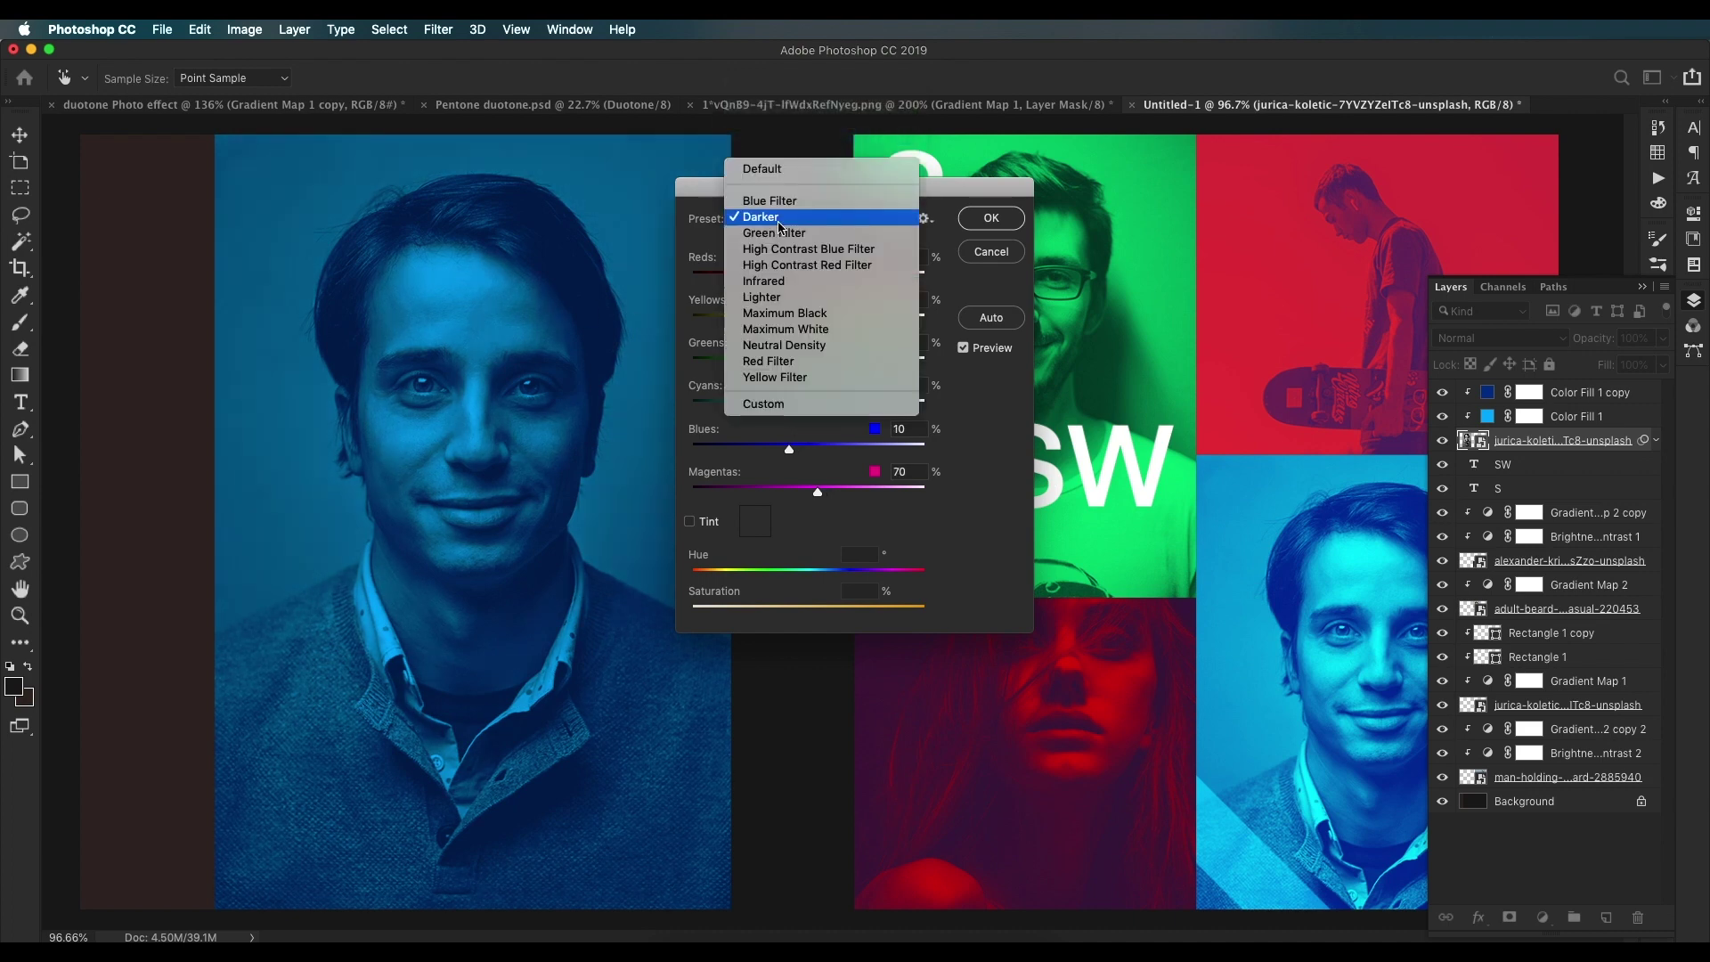
click(919, 291)
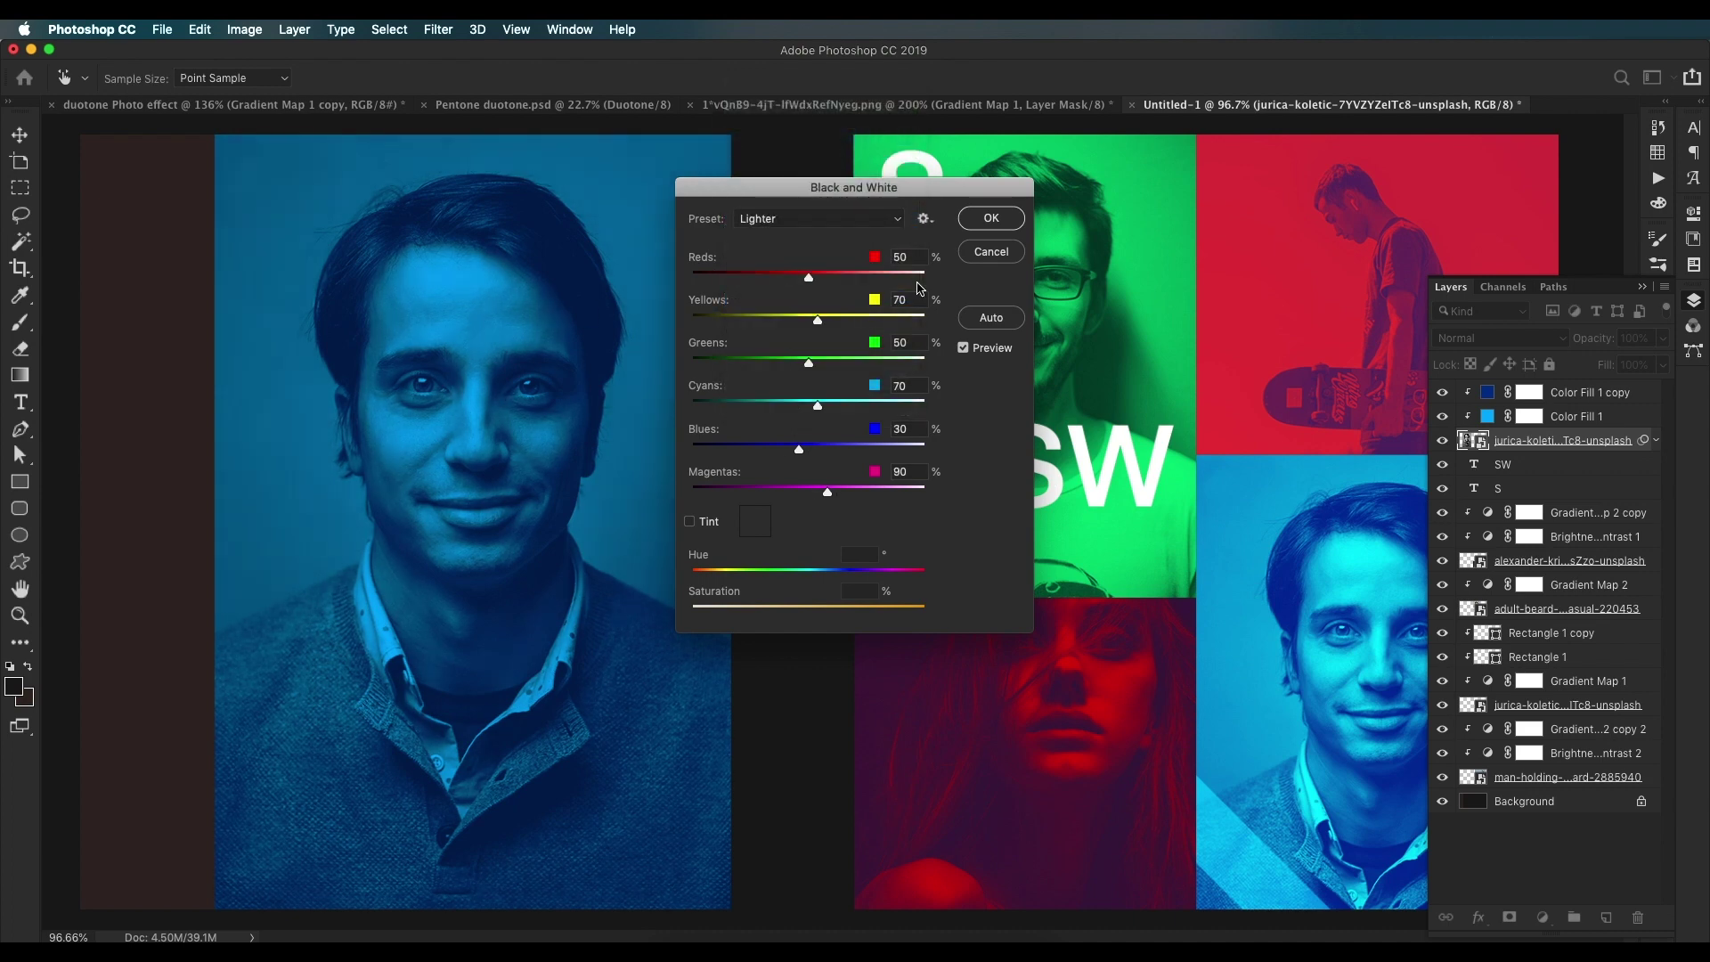
click(990, 218)
key(v)
scroll(802, 442, down, 5)
scroll(802, 443, up, 5)
Step: Check the dark-blue fill's colour and shift the light-blue Multiply fill slightly towards cyan
click(1488, 391)
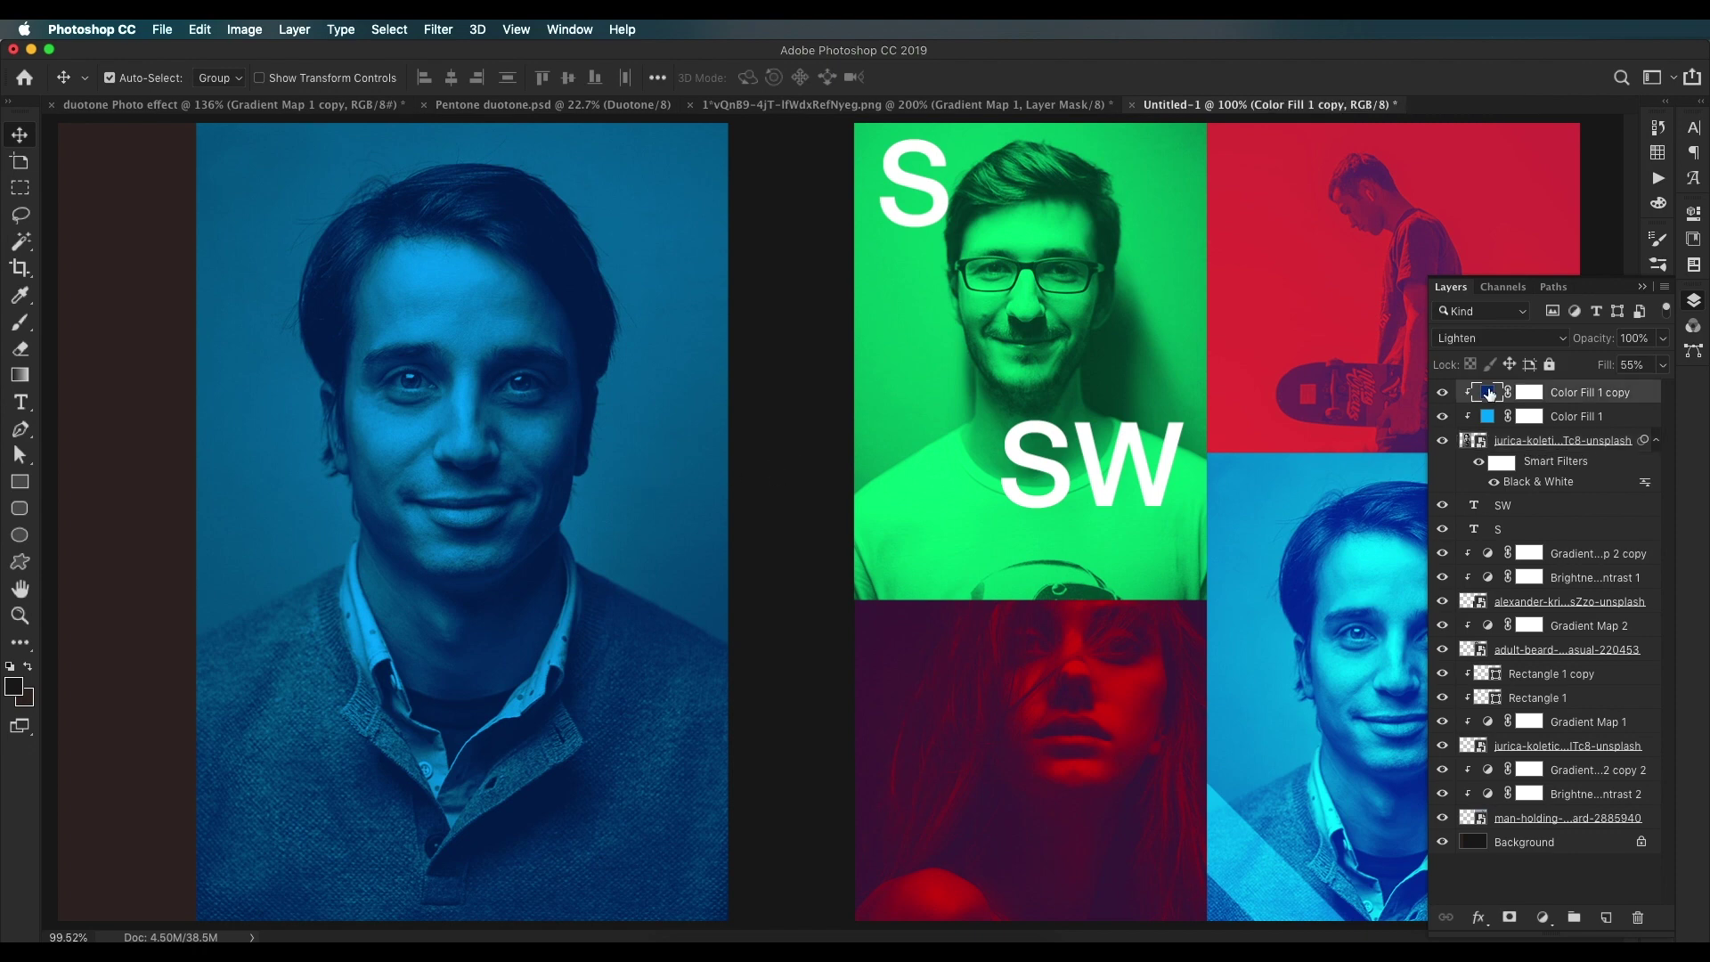
double_click(1489, 392)
drag(1319, 516, 1002, 620)
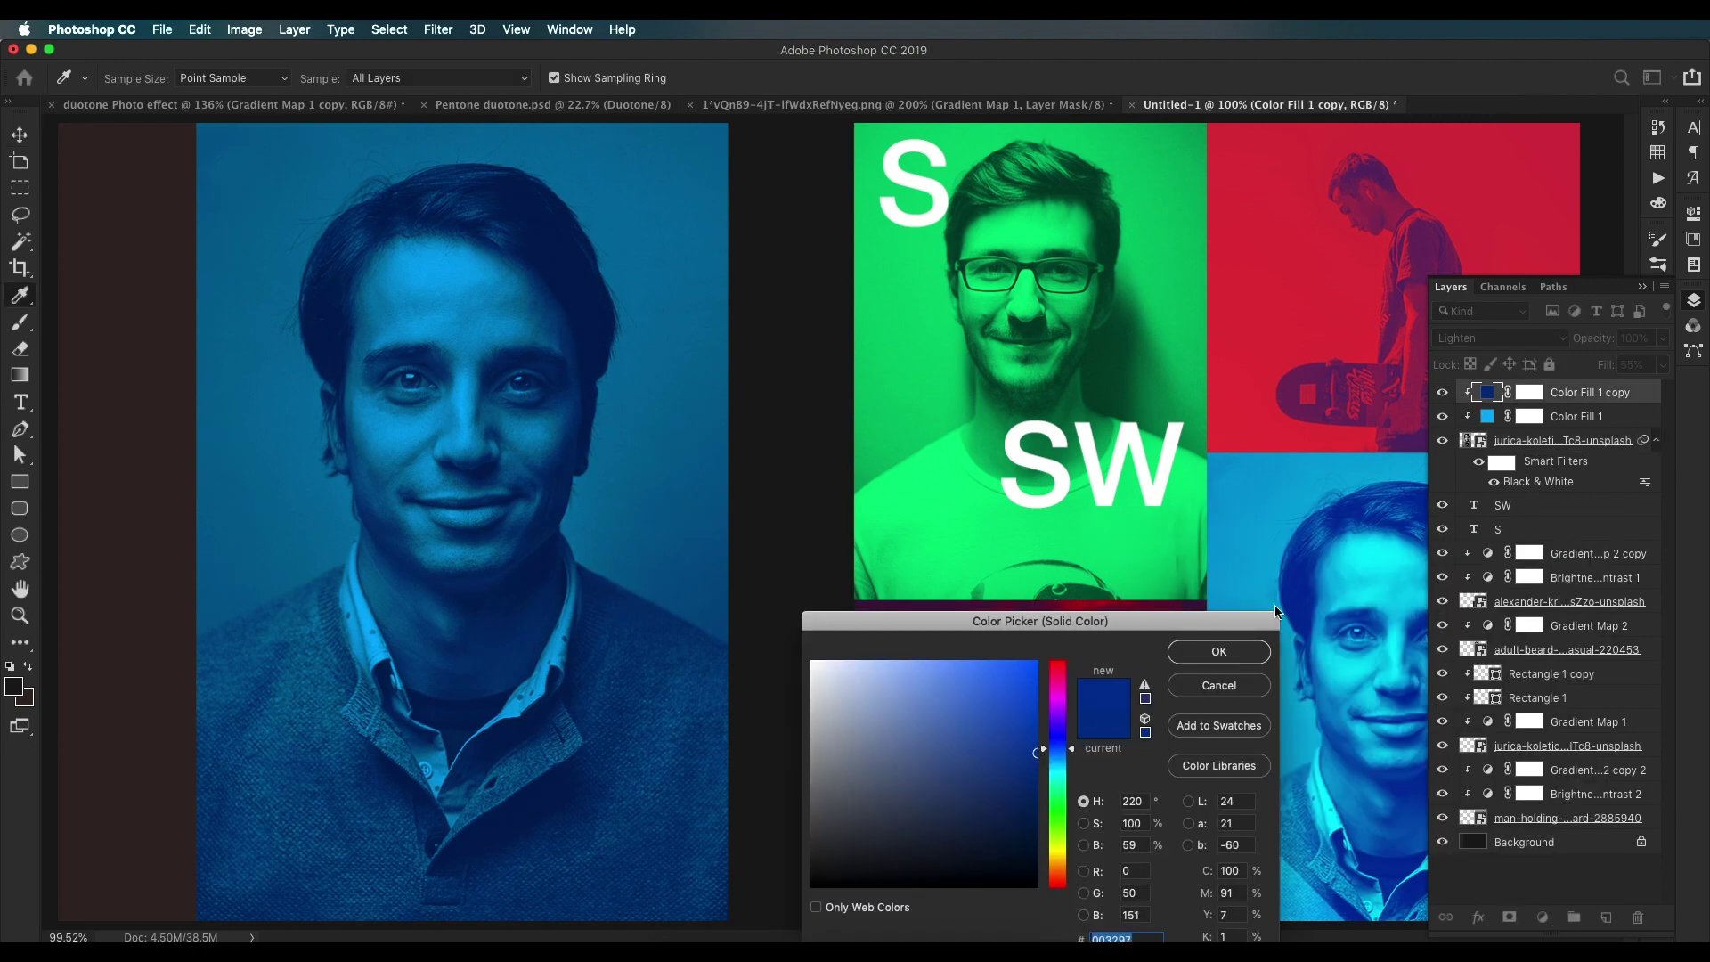
key(Return)
double_click(1487, 416)
drag(1067, 752, 1059, 749)
click(1194, 650)
key(v)
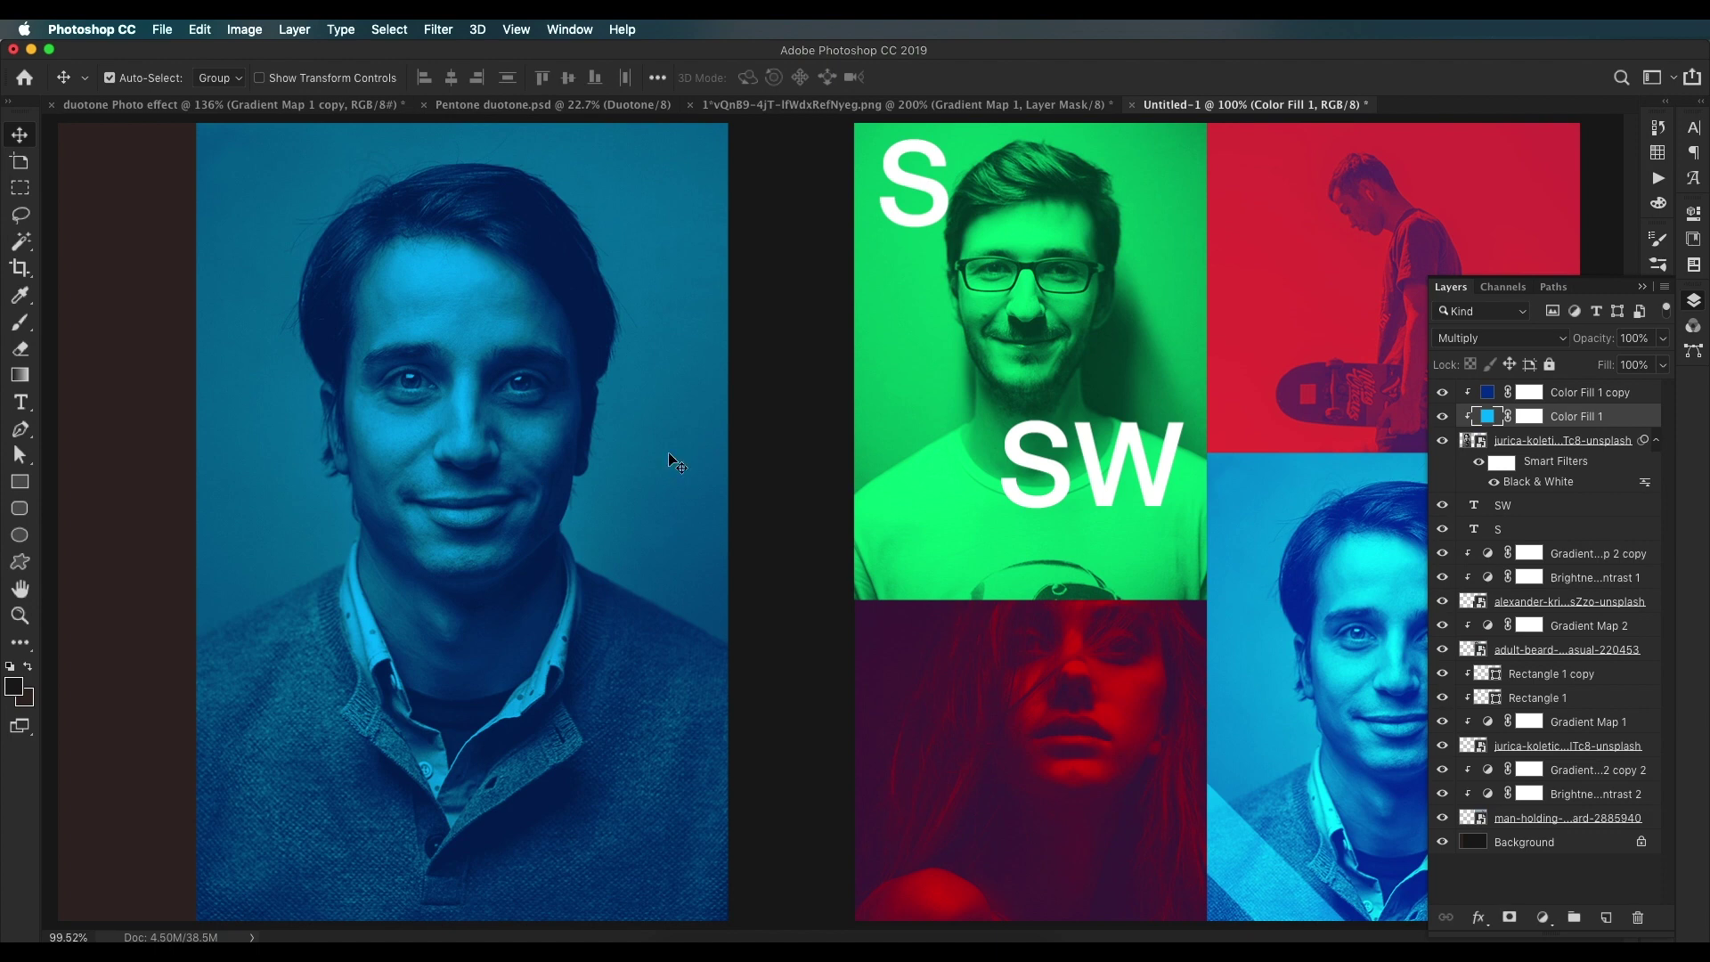
Step: Add a Brightness/Contrast adjustment layer above the dark-blue fill with Brightness 42 and Contrast 3
click(1553, 396)
scroll(579, 399, down, 3)
scroll(580, 399, up, 7)
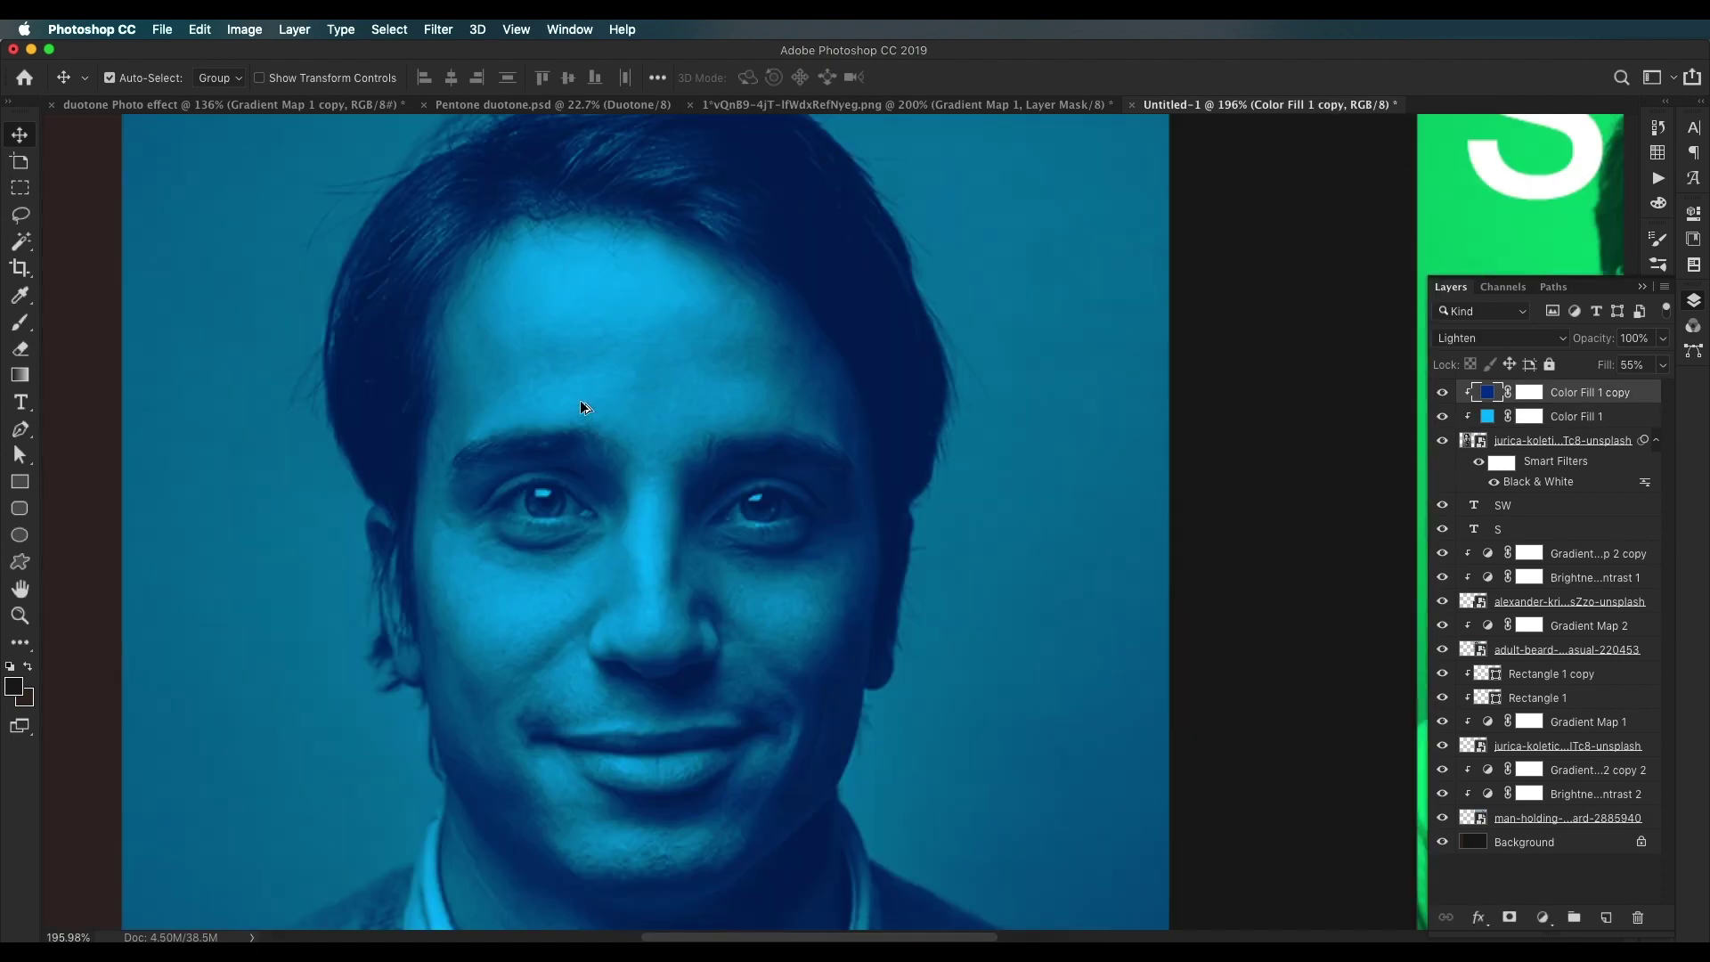
scroll(710, 572, down, 3)
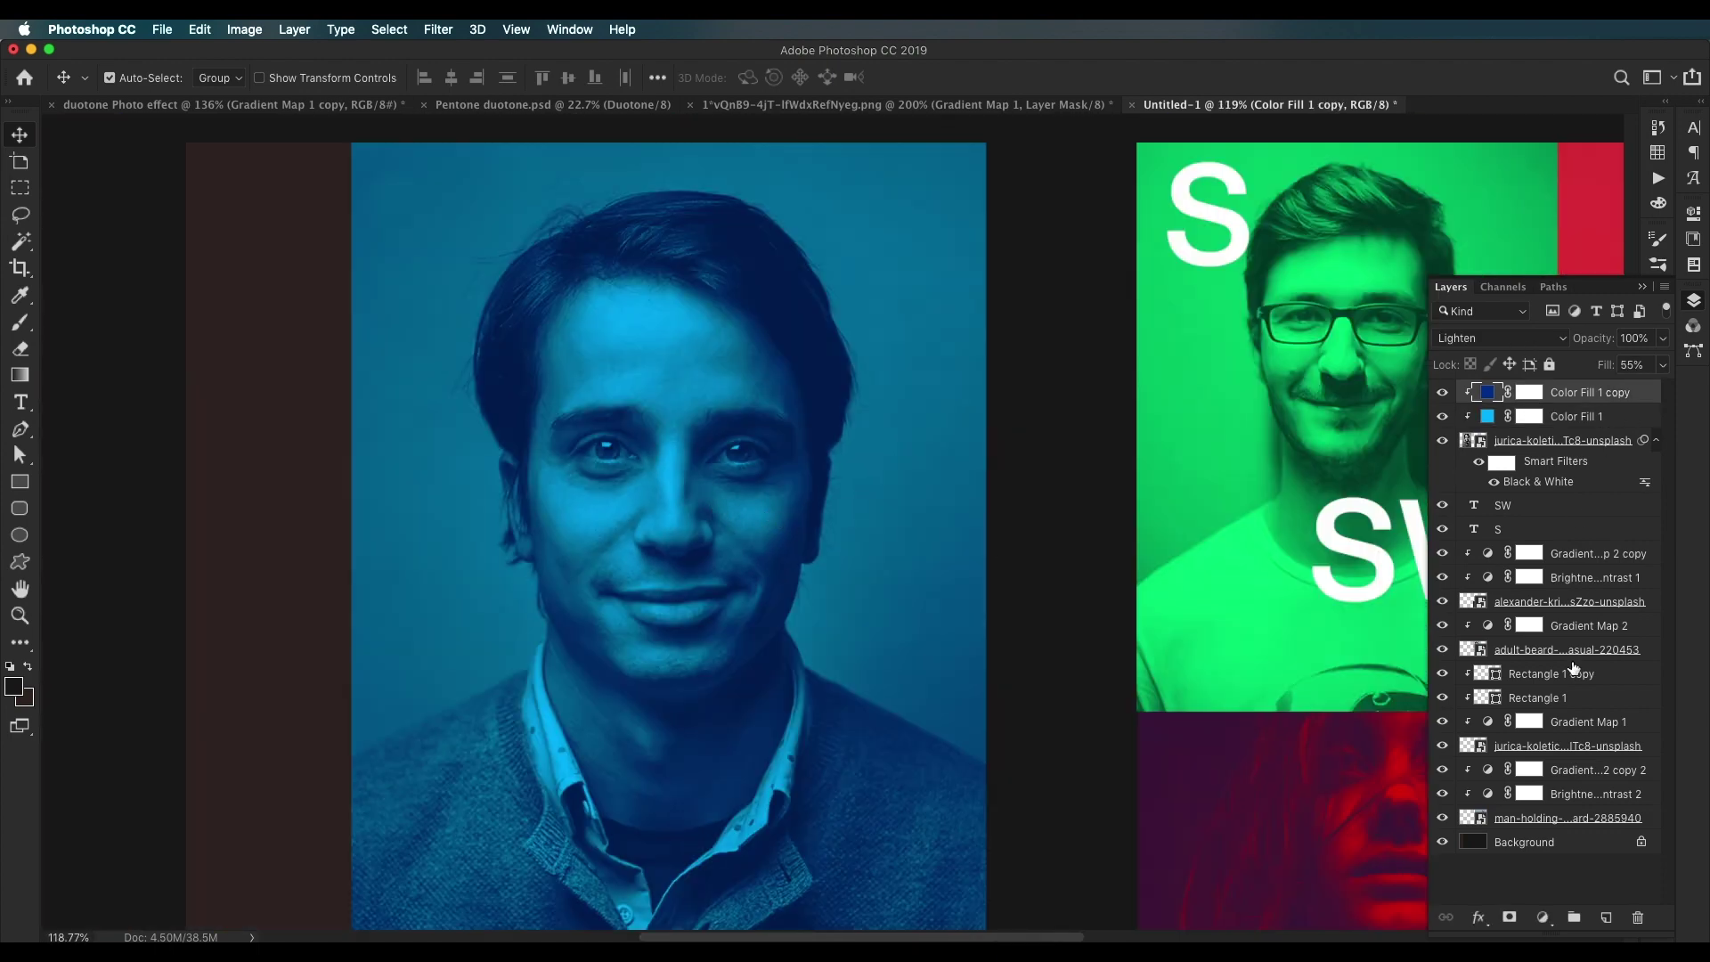
click(1542, 917)
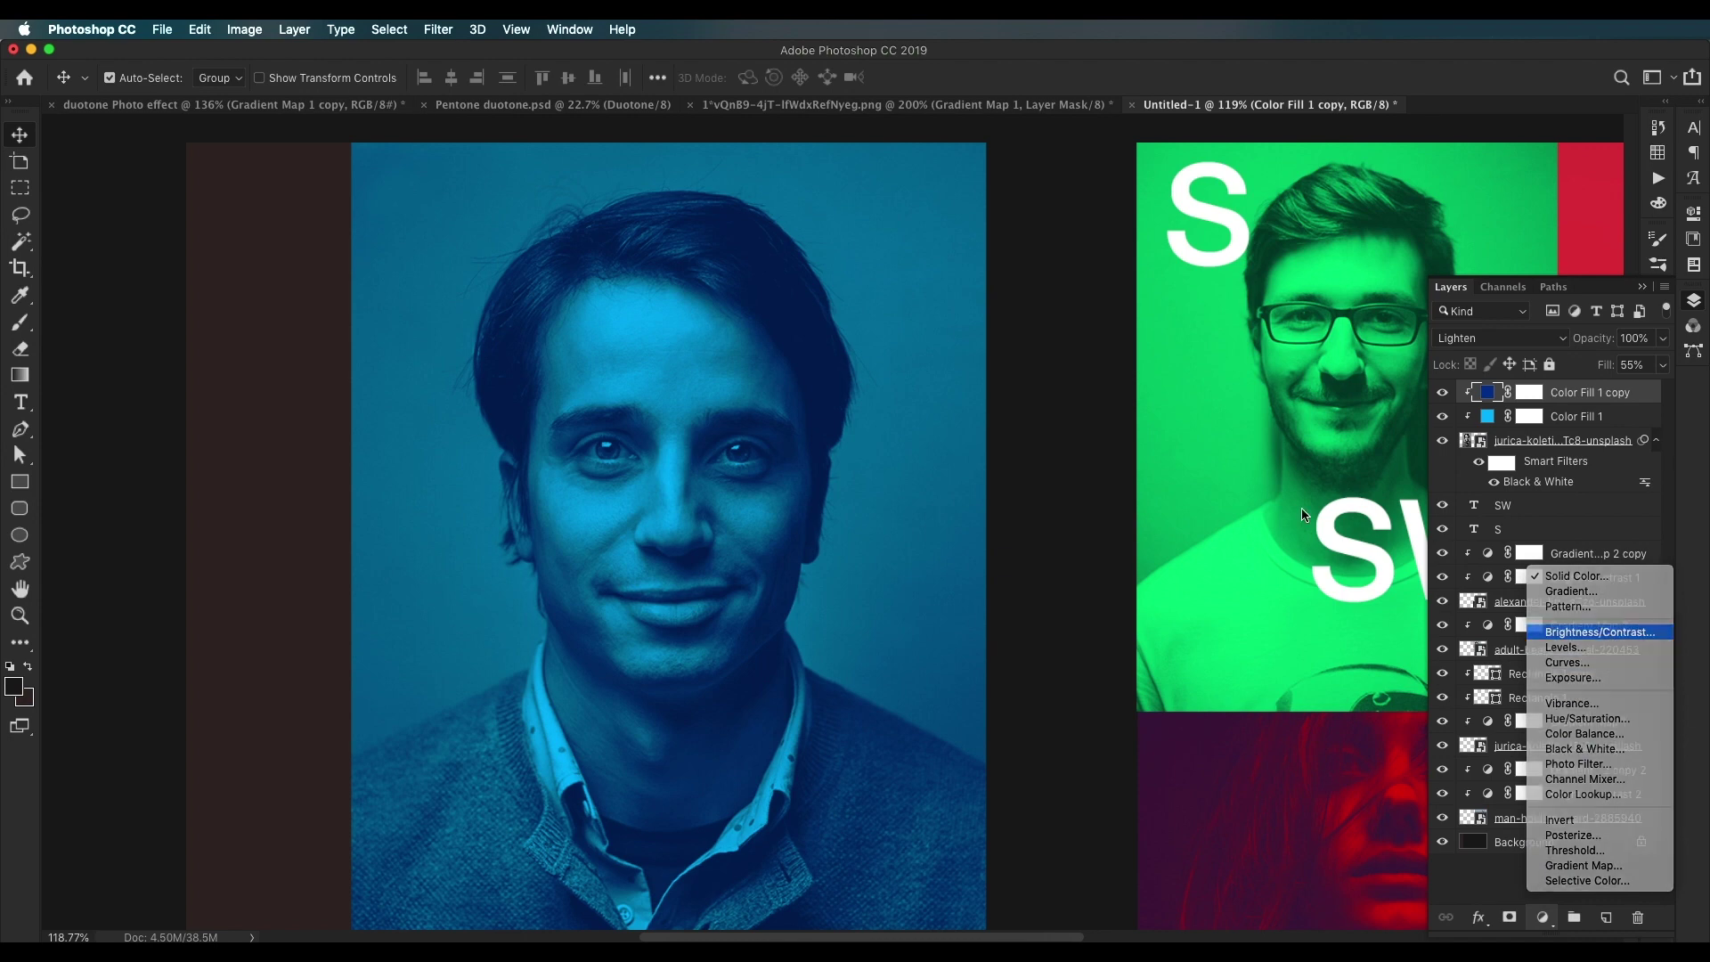
click(1593, 631)
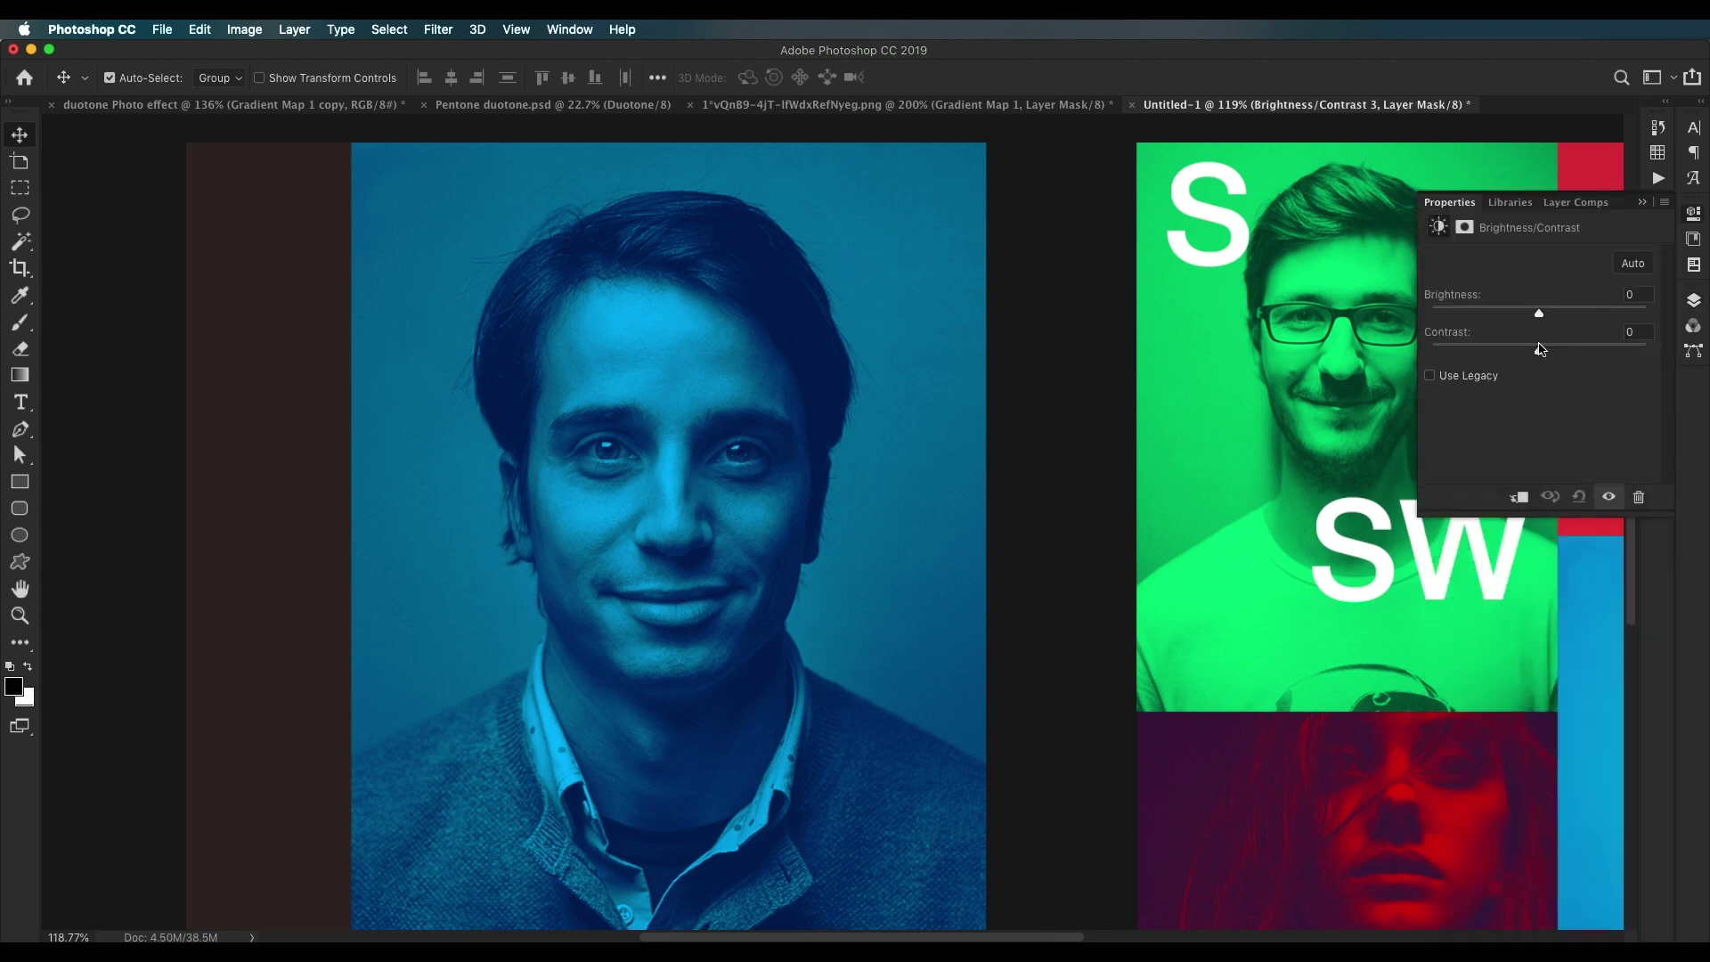
drag(1541, 353, 1571, 318)
scroll(946, 539, up, 5)
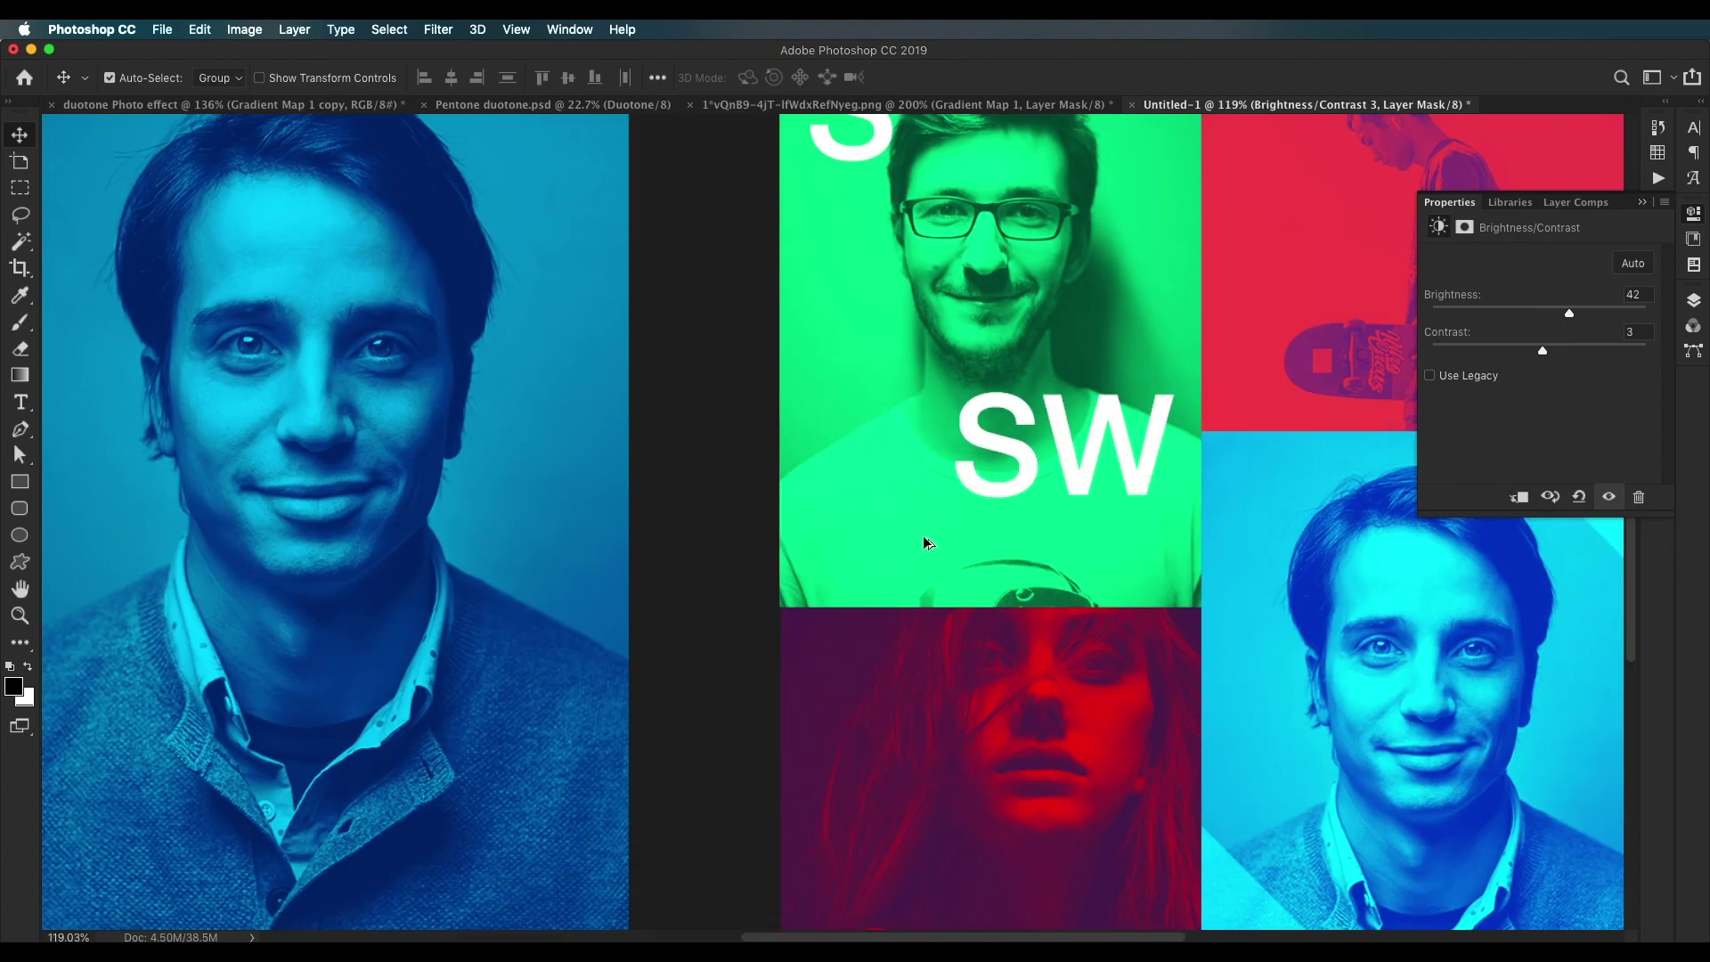
scroll(570, 490, left, 5)
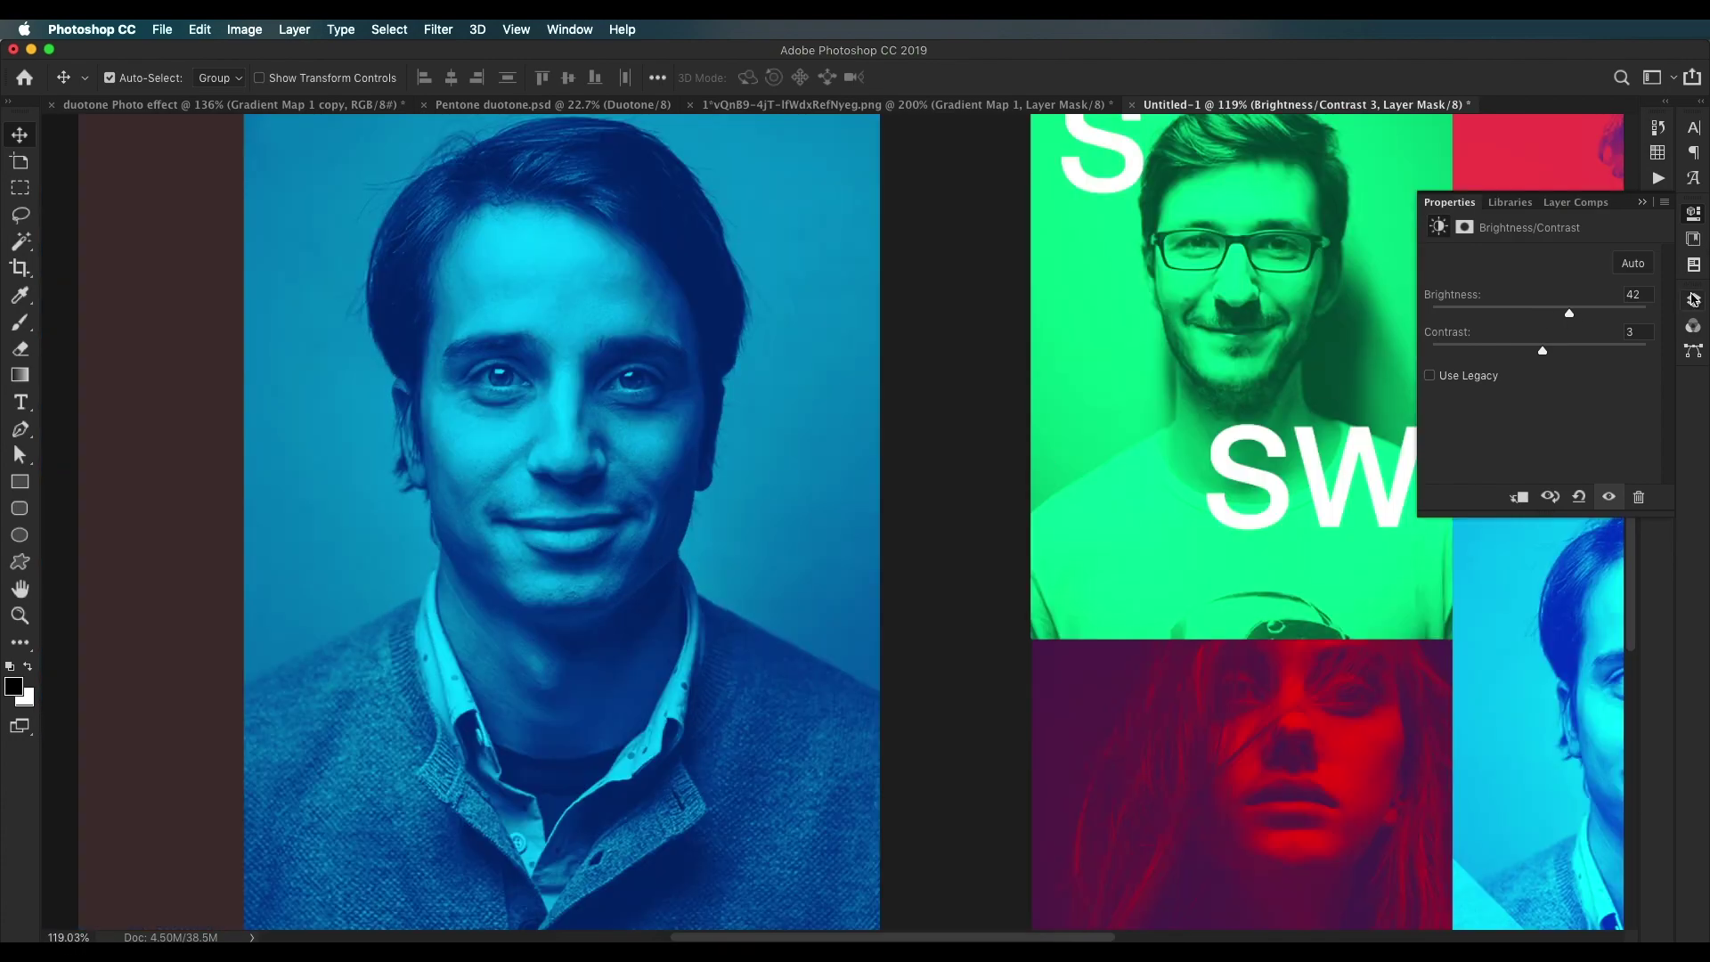
Step: Switch to Finder and open man-wearing-blue-shirt-using-telescope-1587036.jpg from the Photos folder in Adobe Photoshop CC 2019
click(1693, 303)
scroll(536, 461, down, 1)
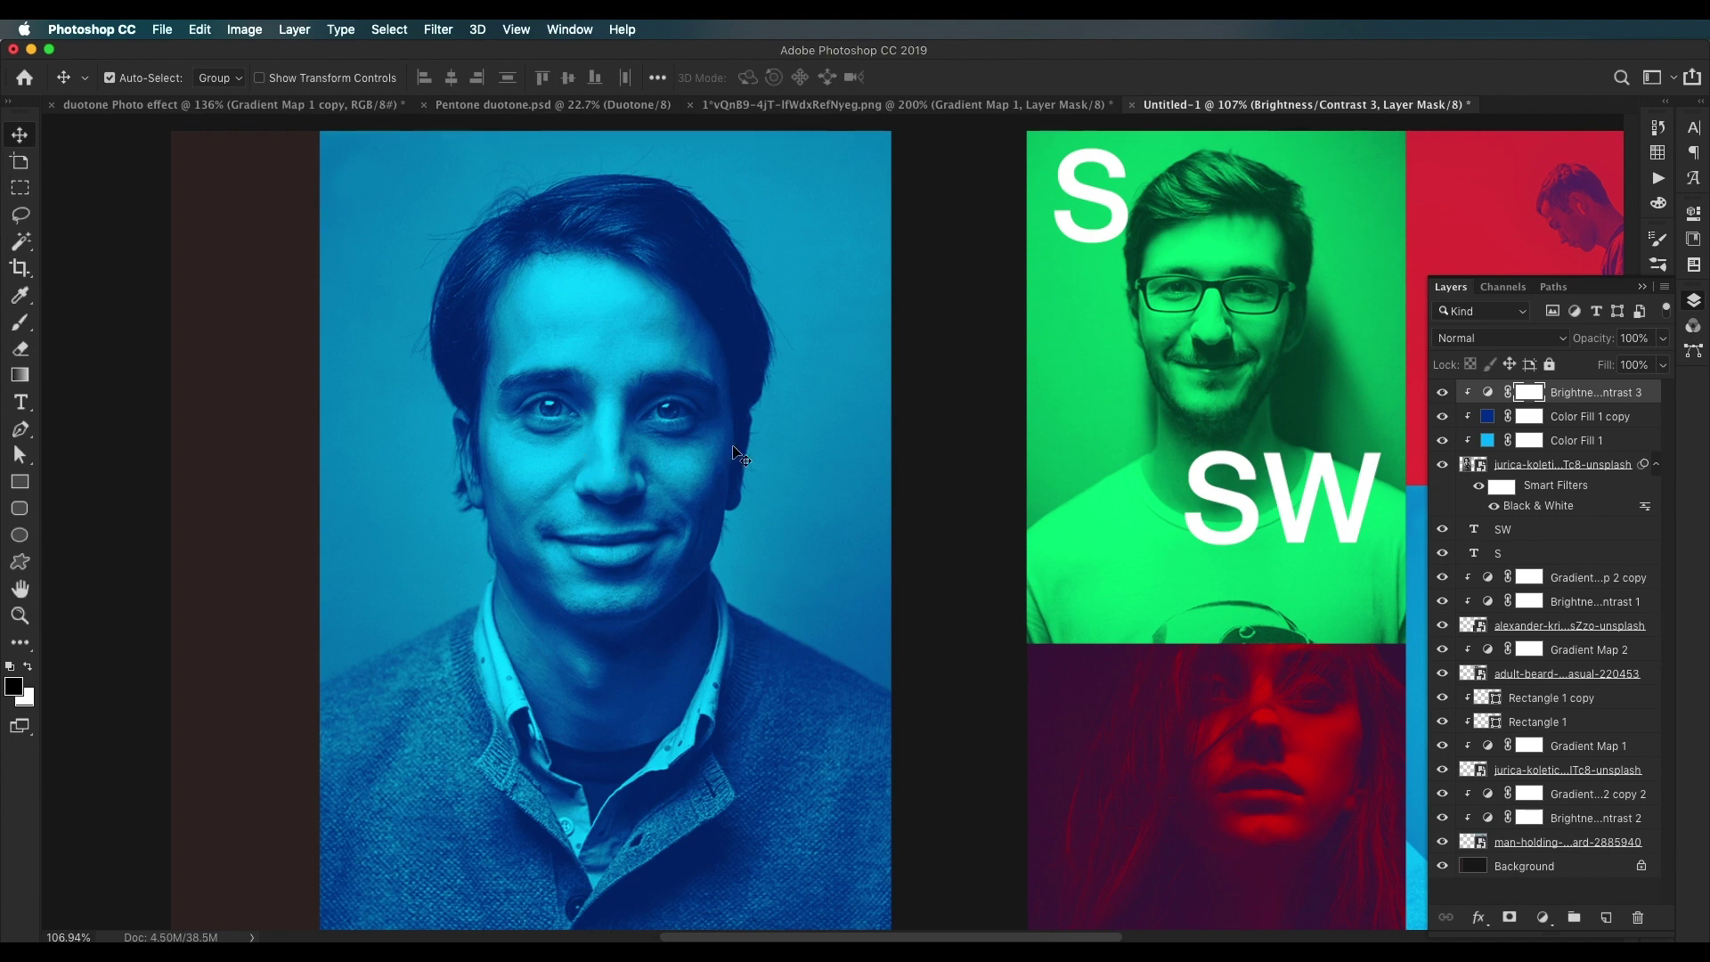
scroll(733, 446, down, 3)
scroll(732, 446, up, 3)
key(super+Tab)
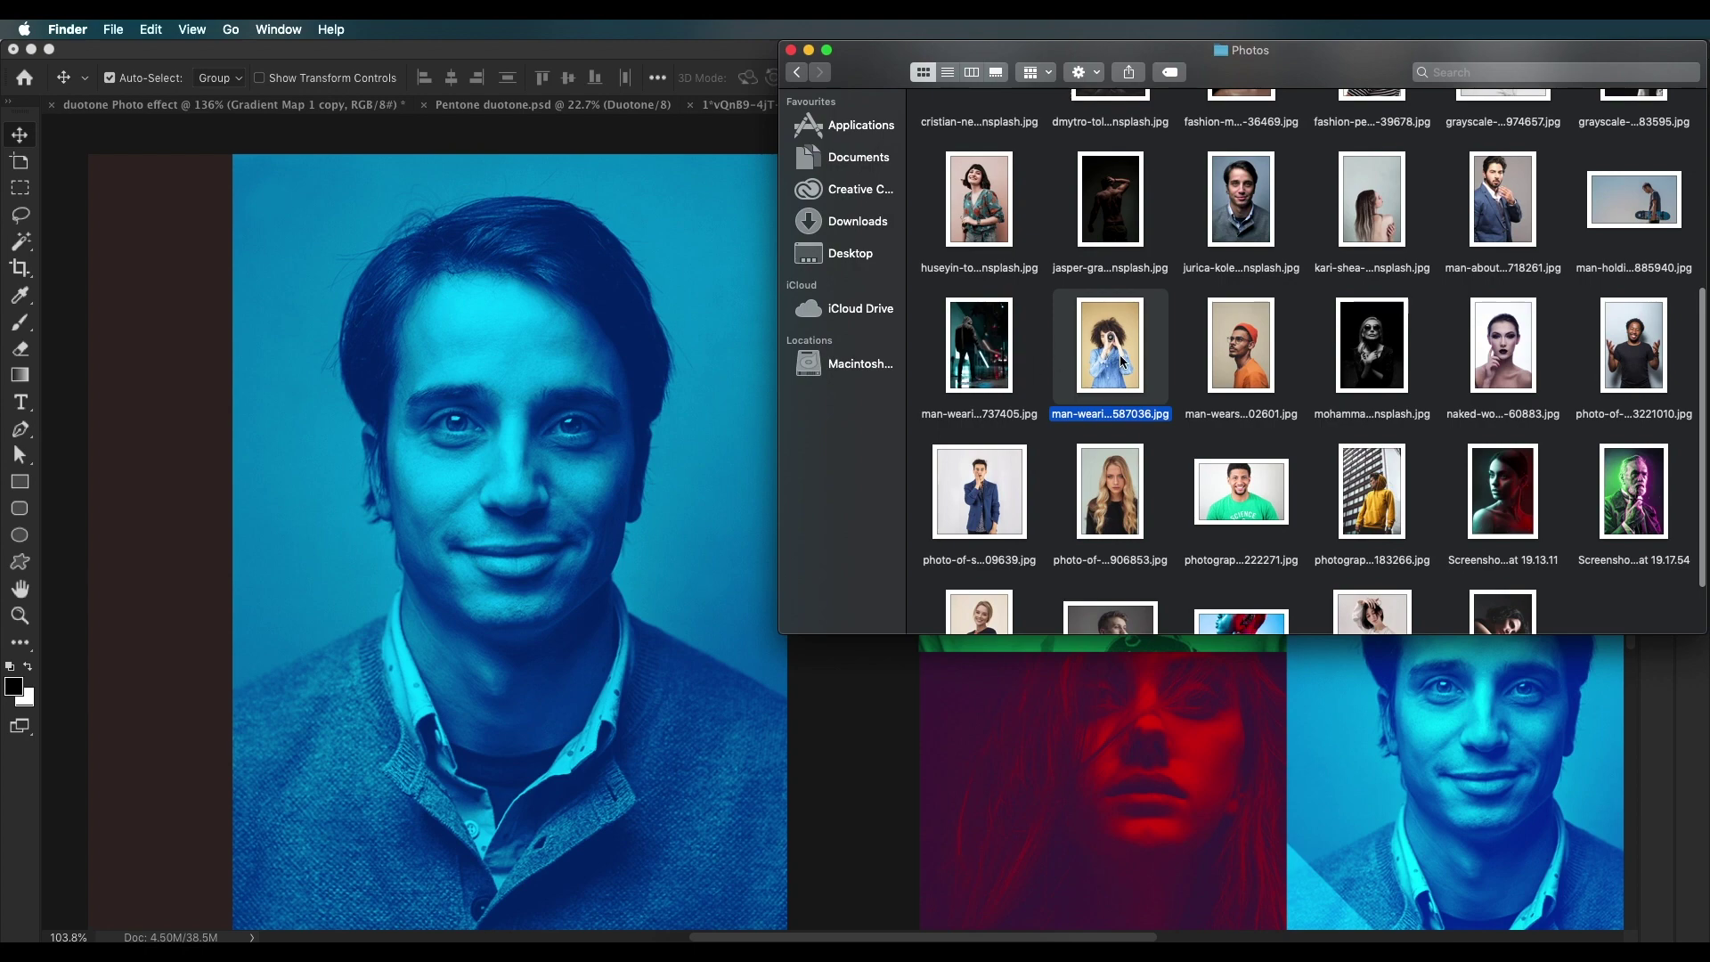
right_click(1119, 359)
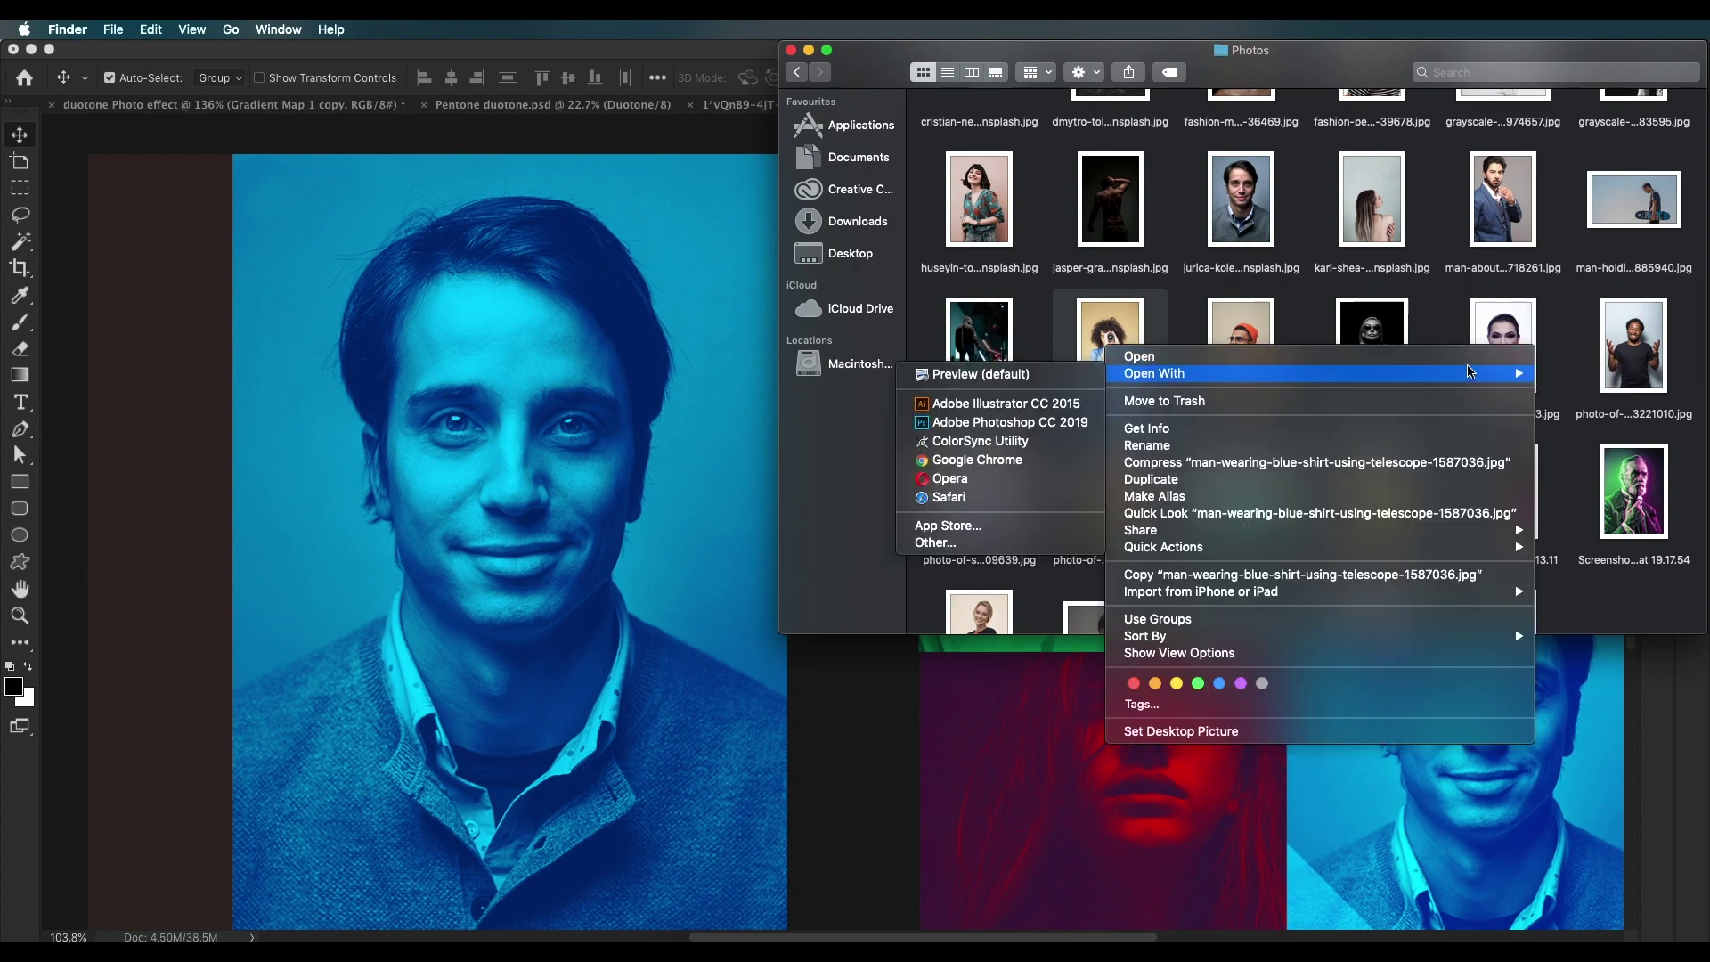
click(1014, 423)
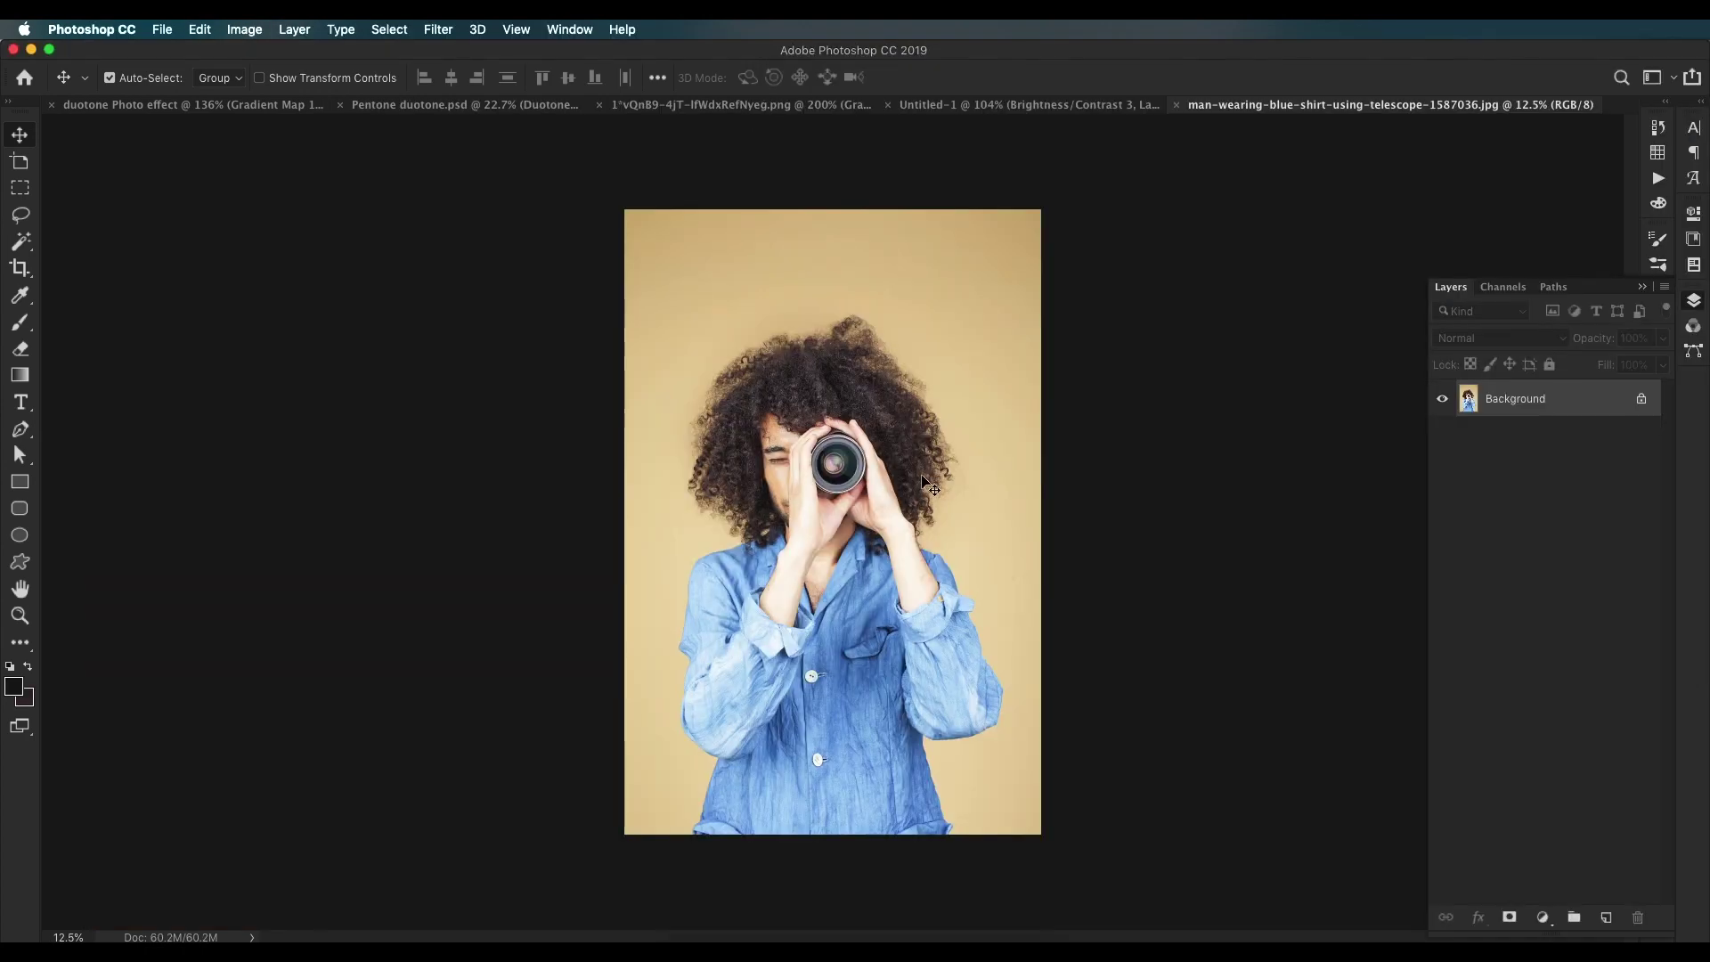
Step: Convert the telescope photo to Grayscale mode and discard its color information
scroll(923, 477, down, 3)
drag(728, 482, 801, 482)
scroll(801, 481, down, 2)
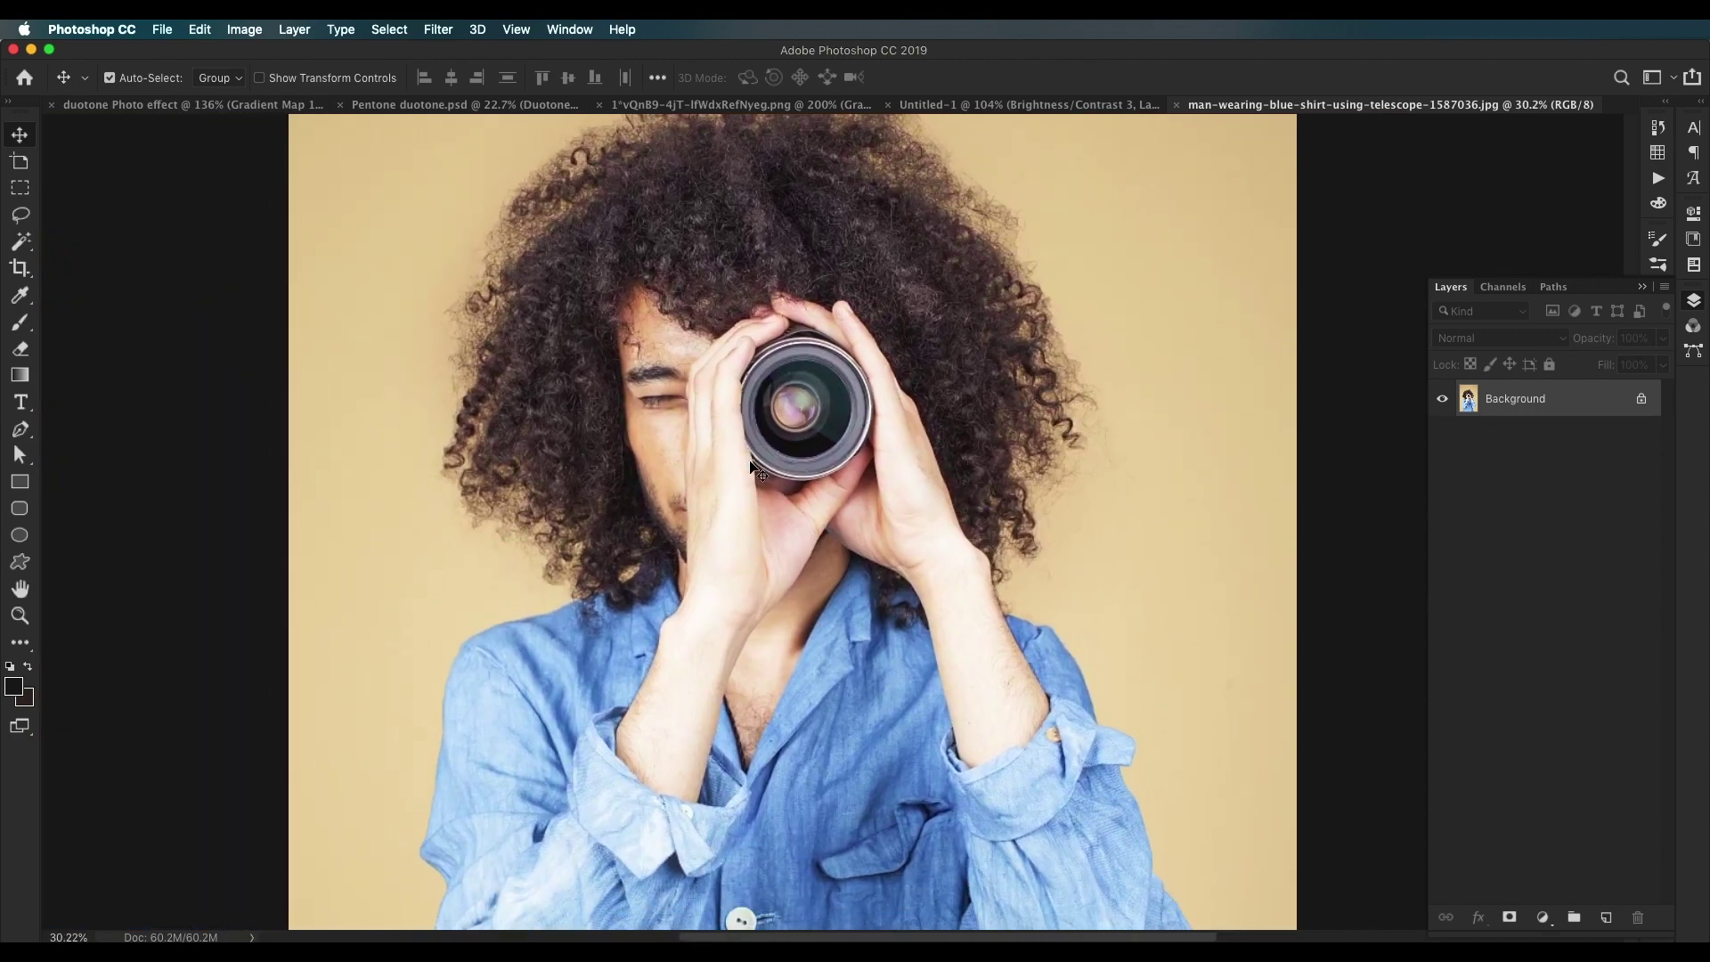
scroll(778, 459, up, 3)
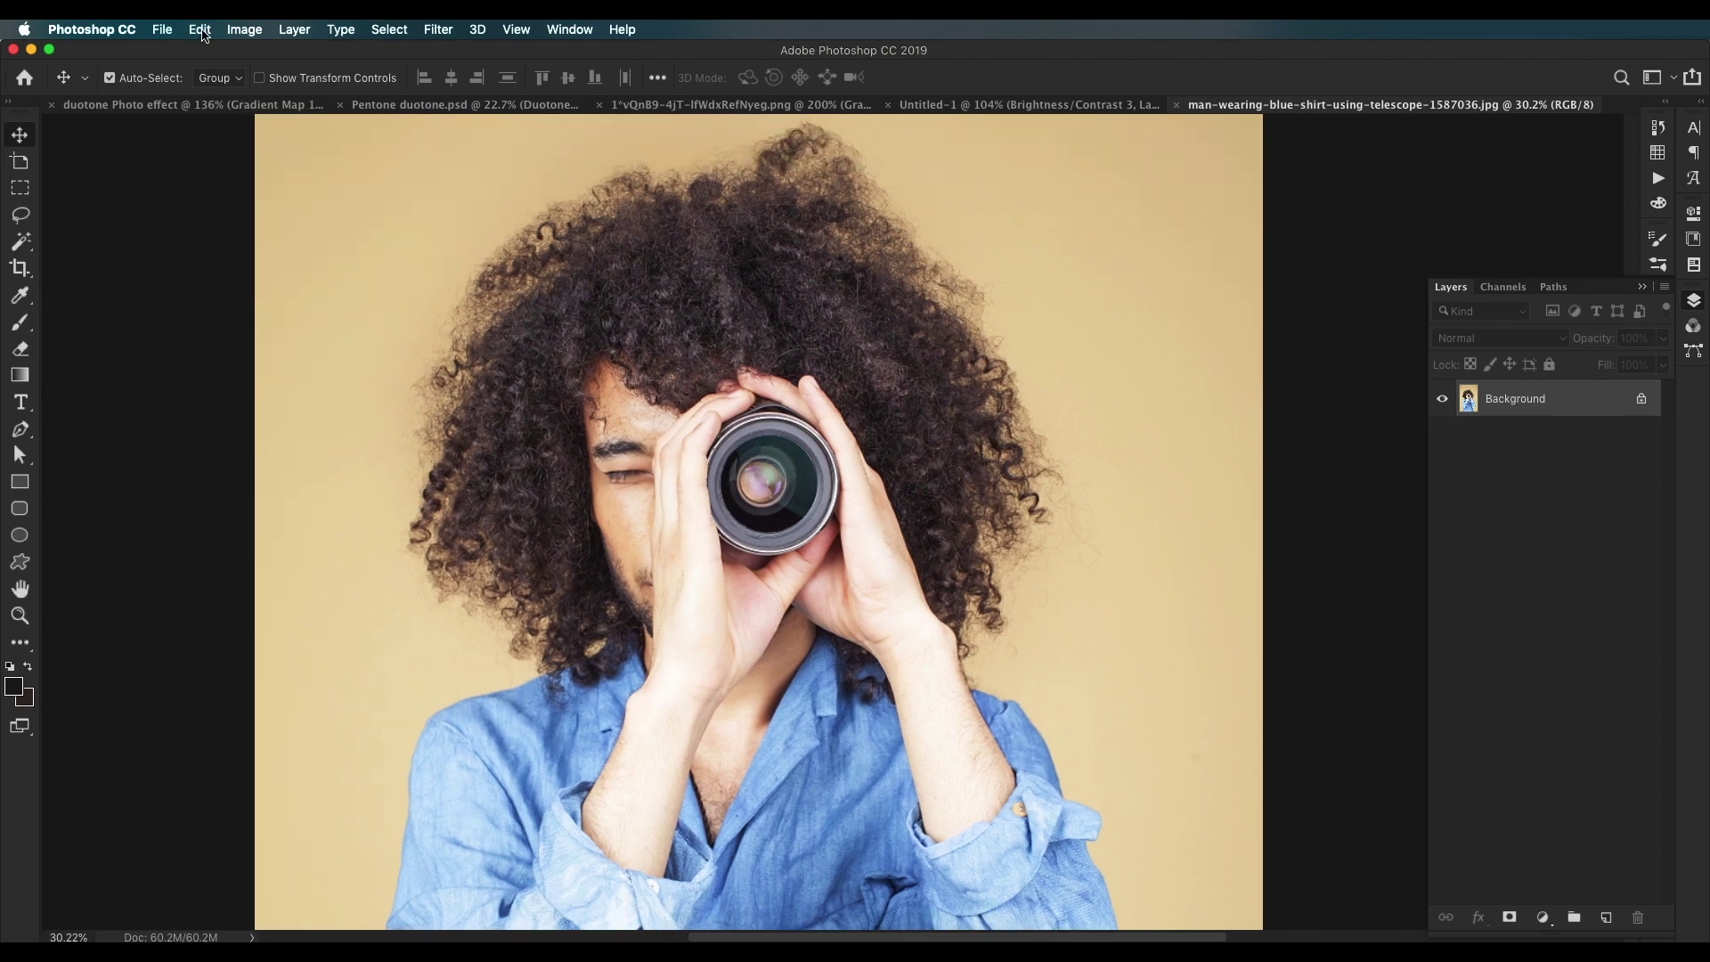
click(238, 32)
mouse_move(254, 52)
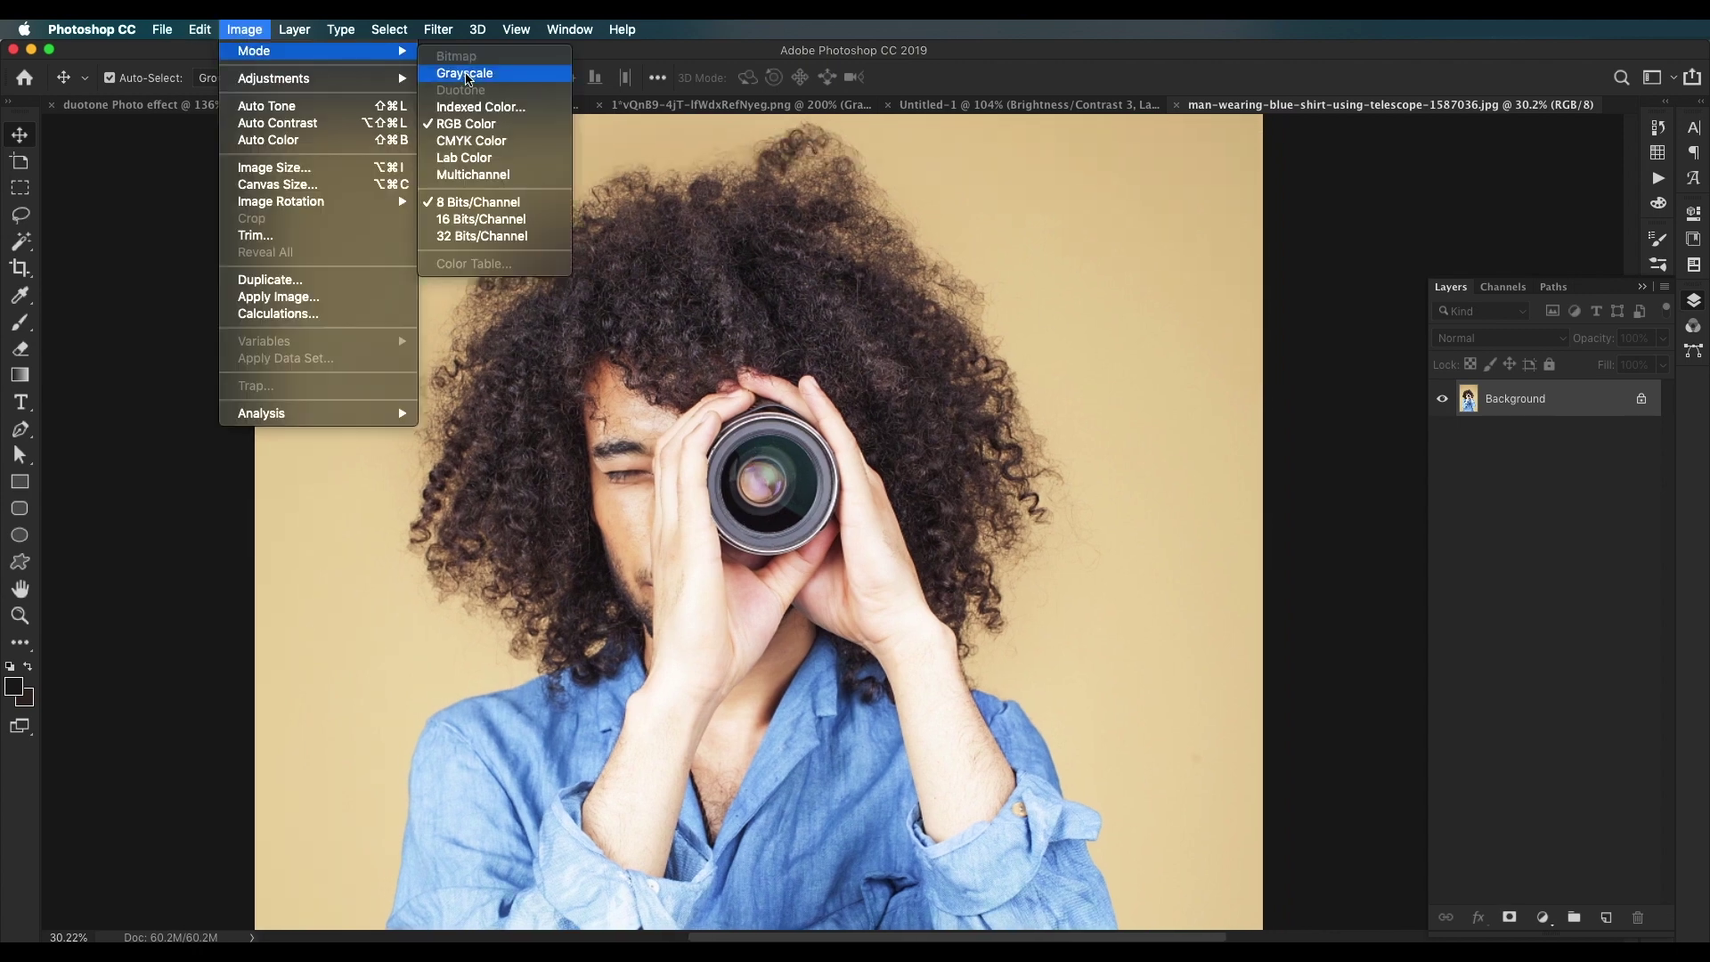
click(466, 77)
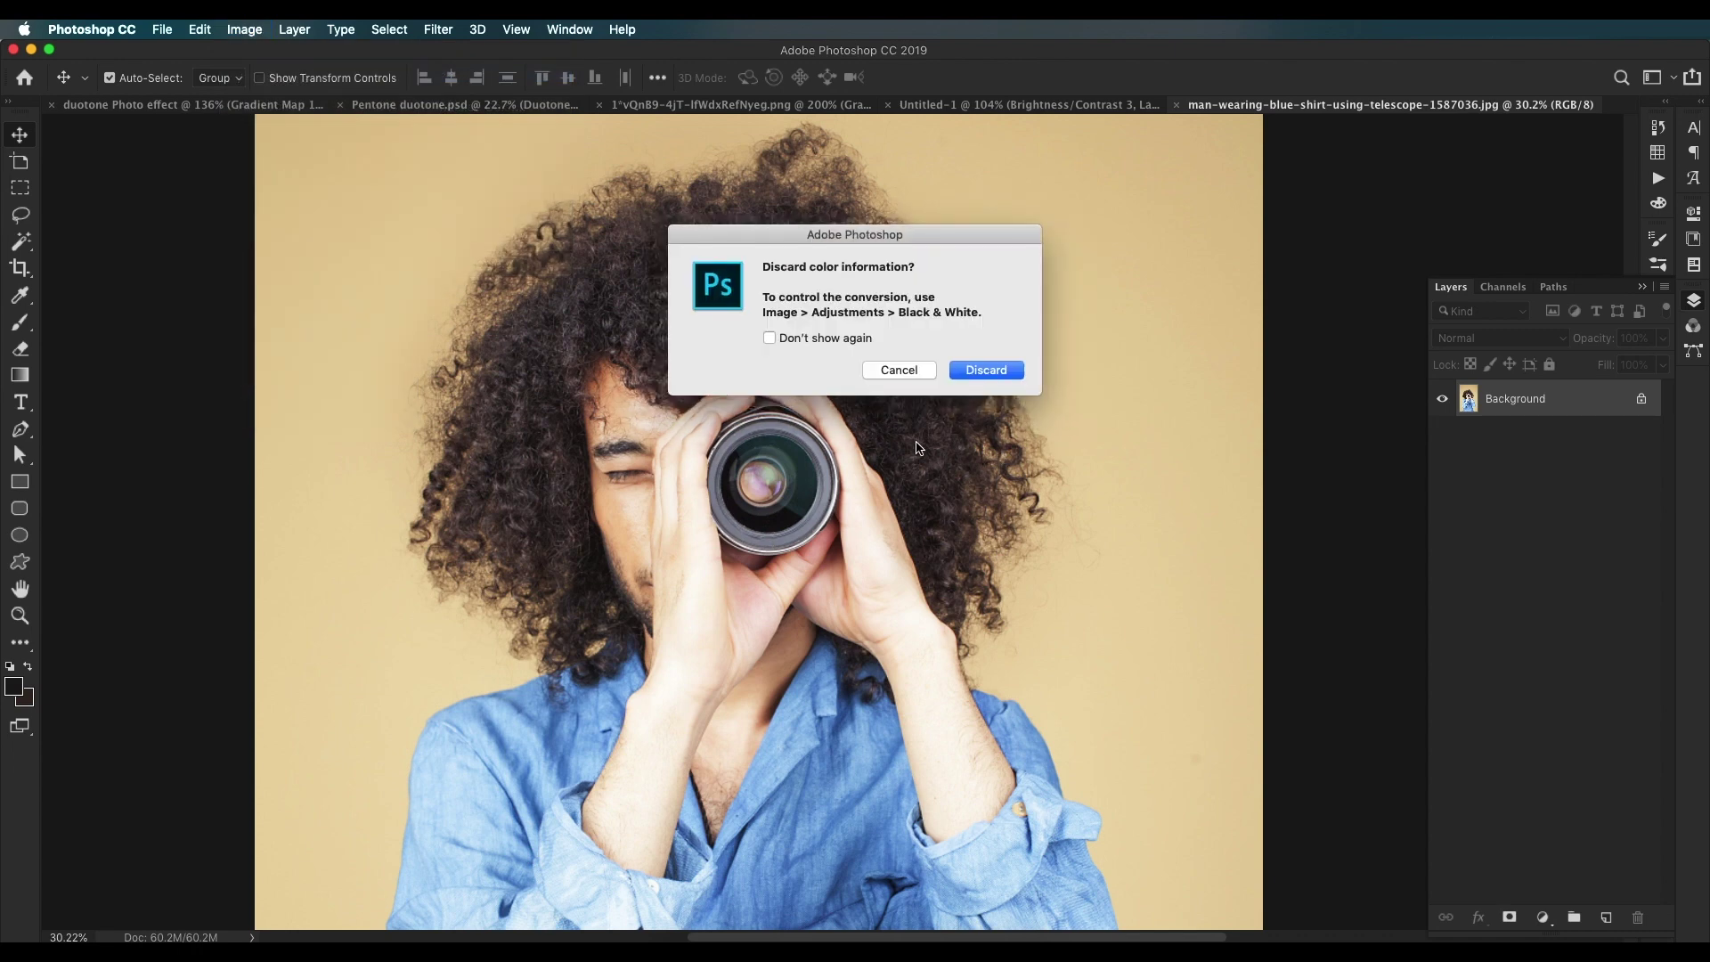
click(986, 369)
Step: Start converting the grayscale photo to Duotone mode with the preview on
key(super+0)
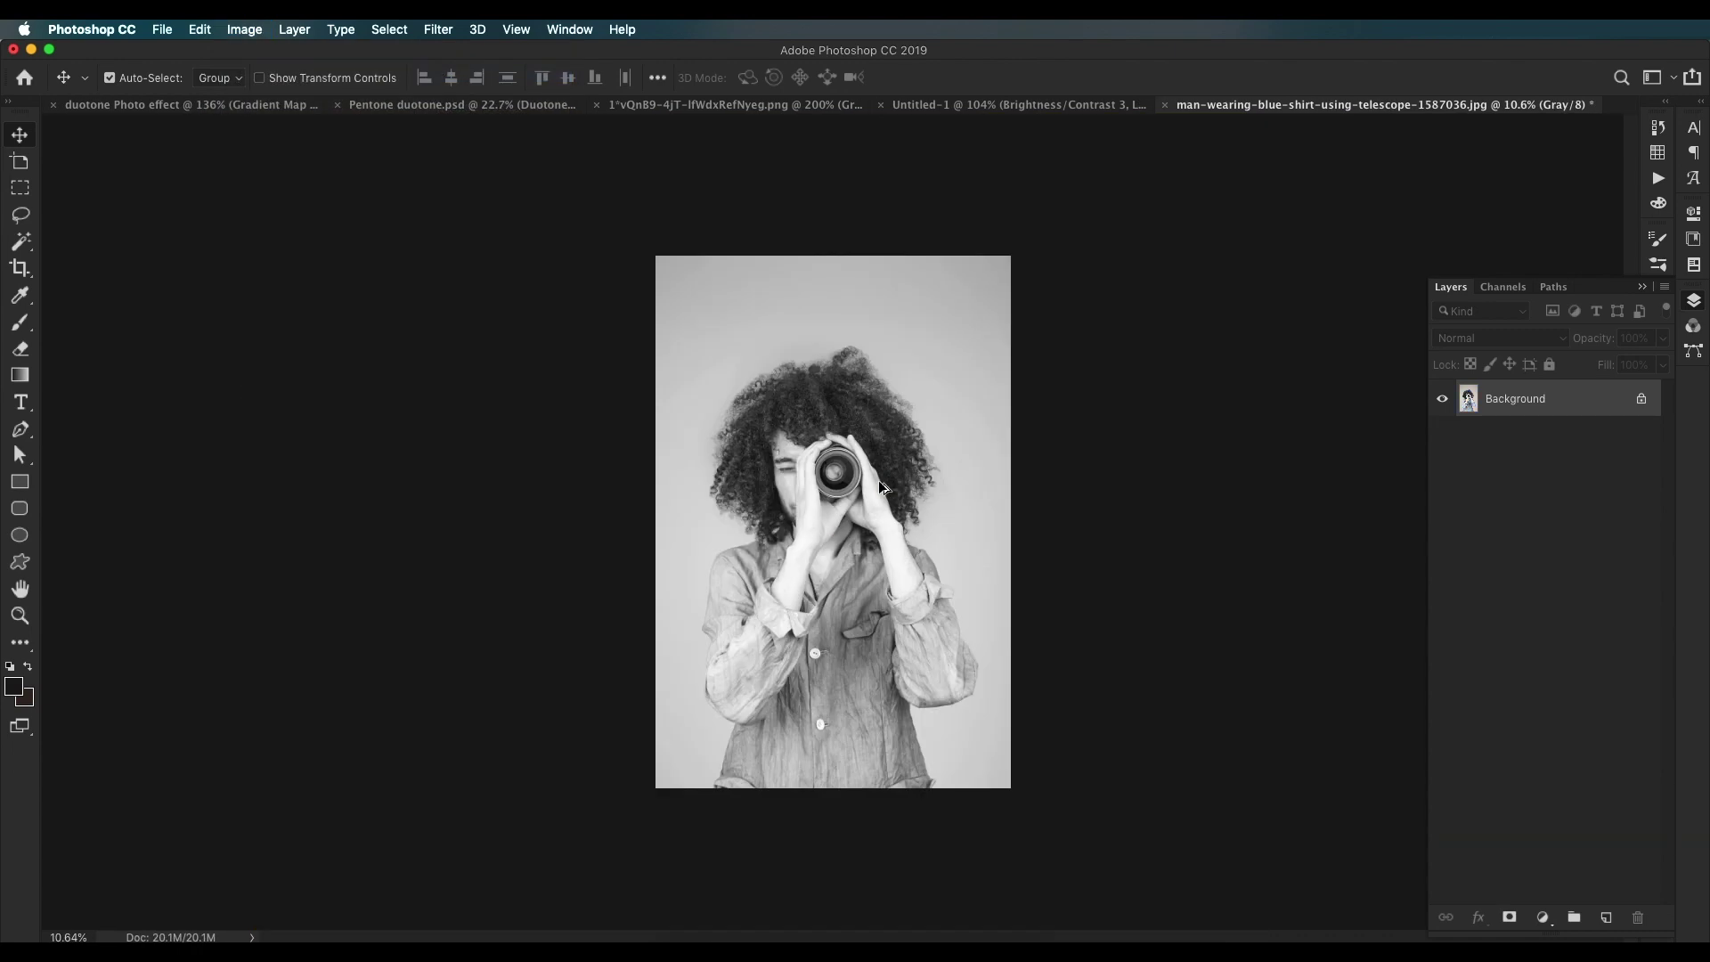
drag(893, 546, 804, 486)
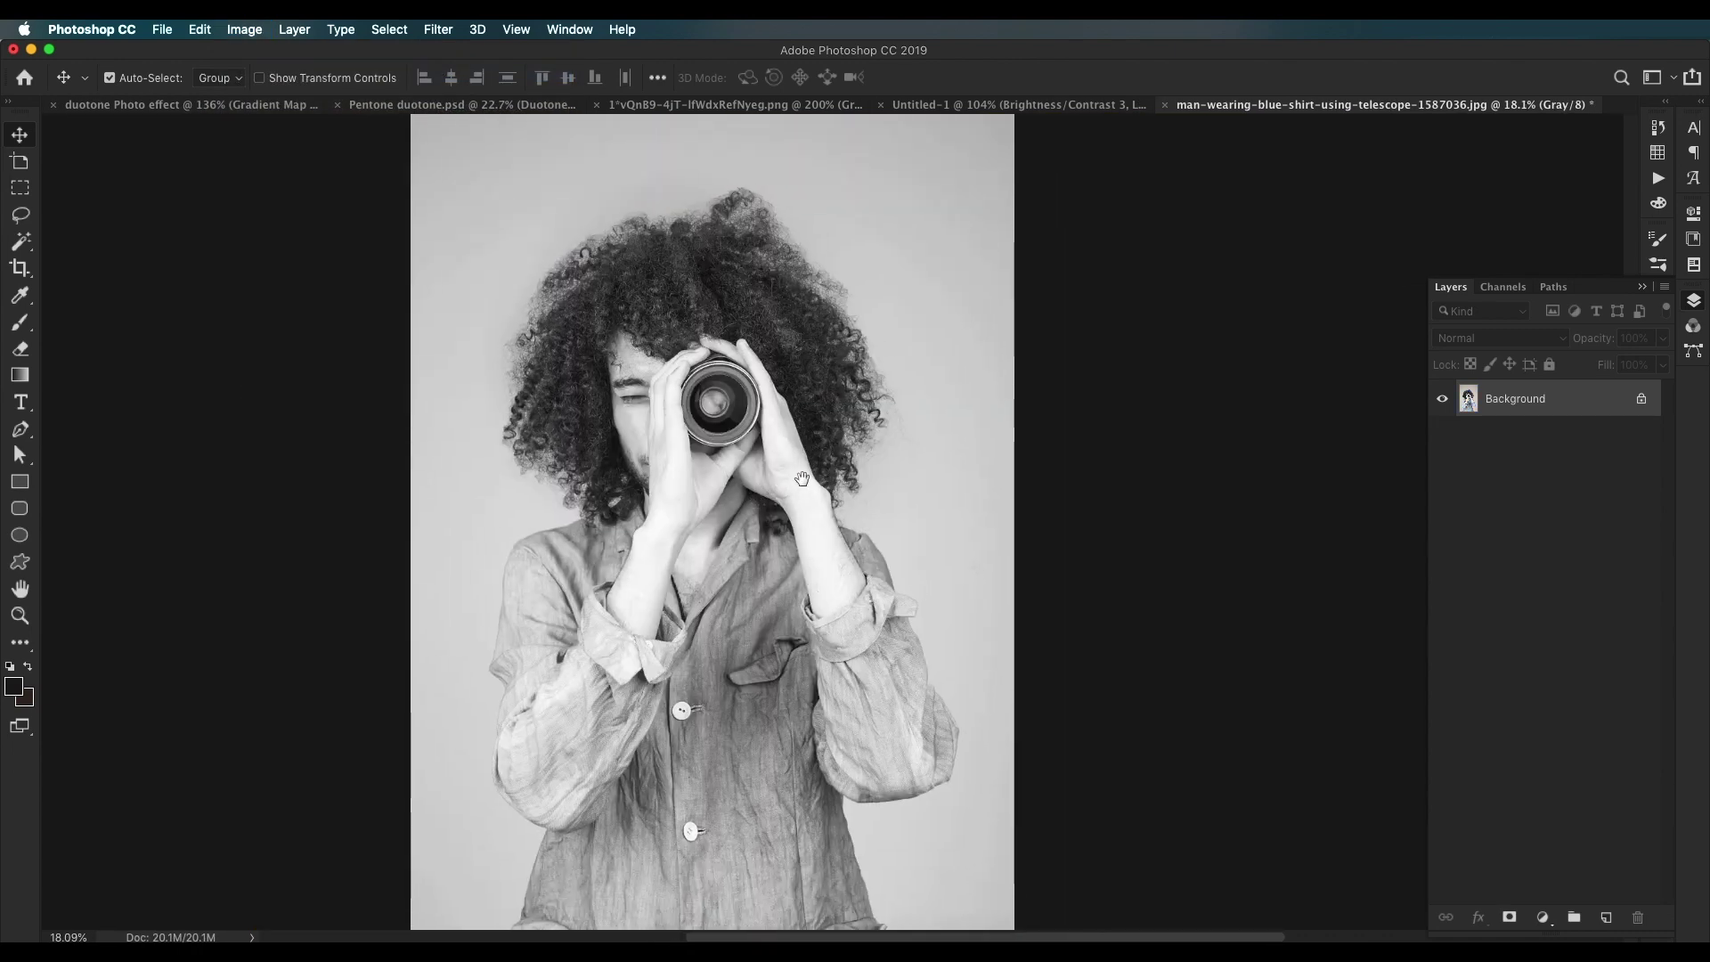
click(259, 31)
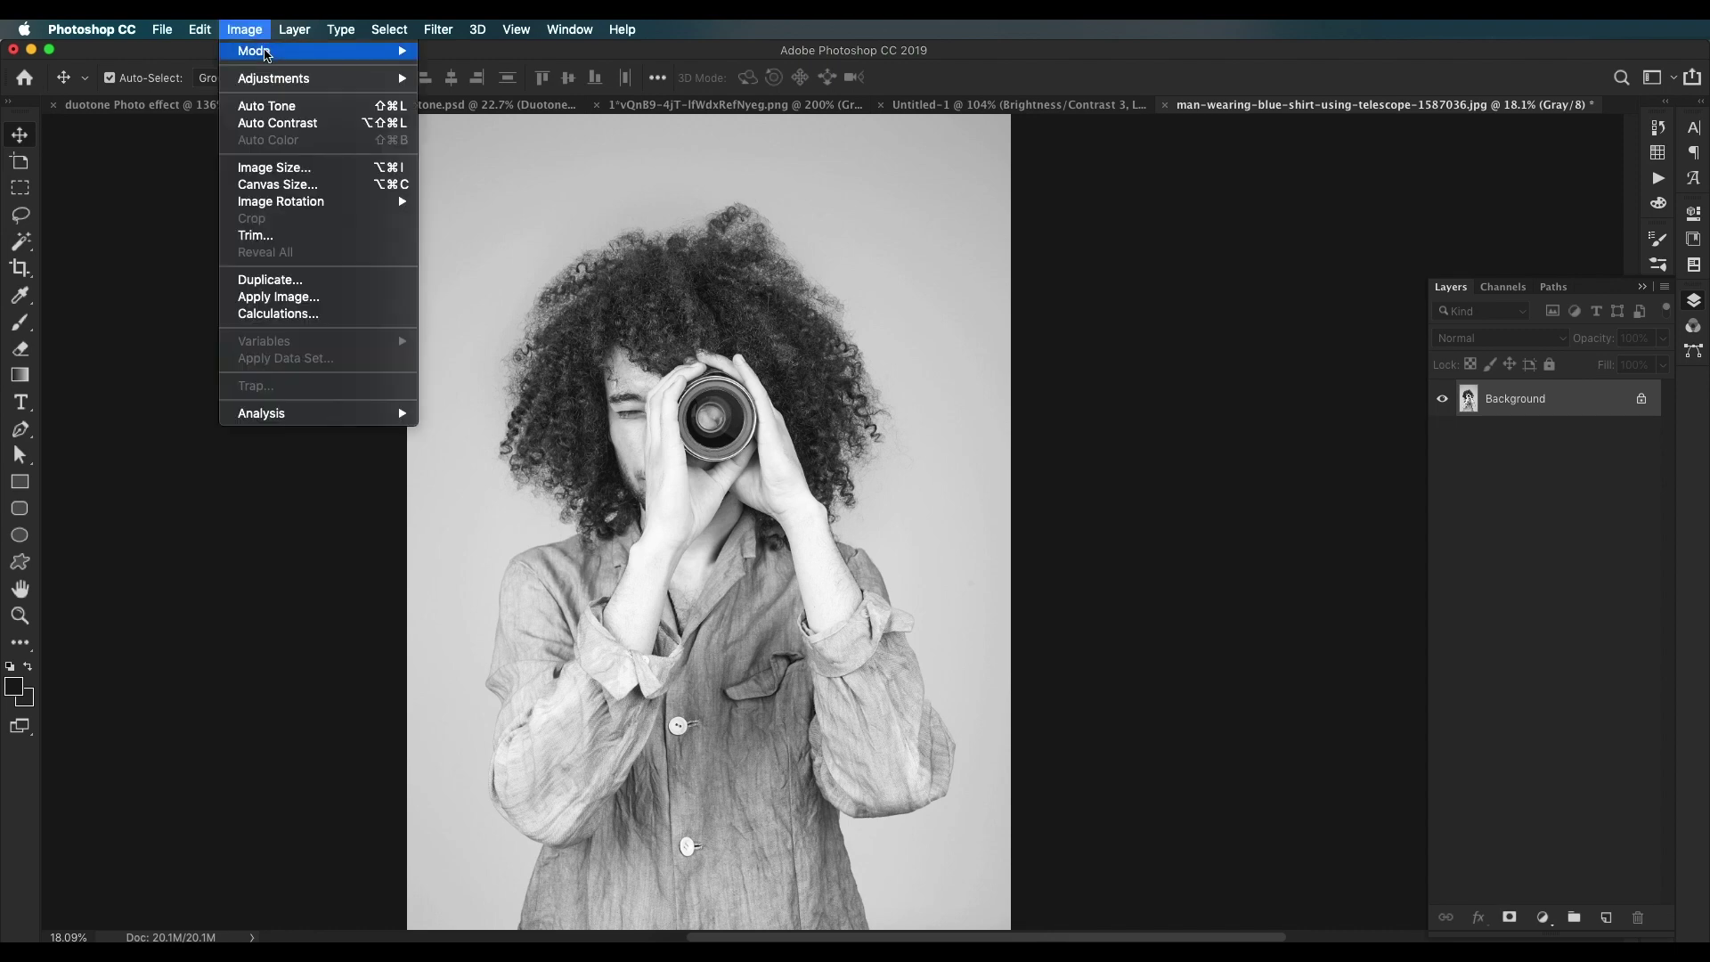
mouse_move(377, 52)
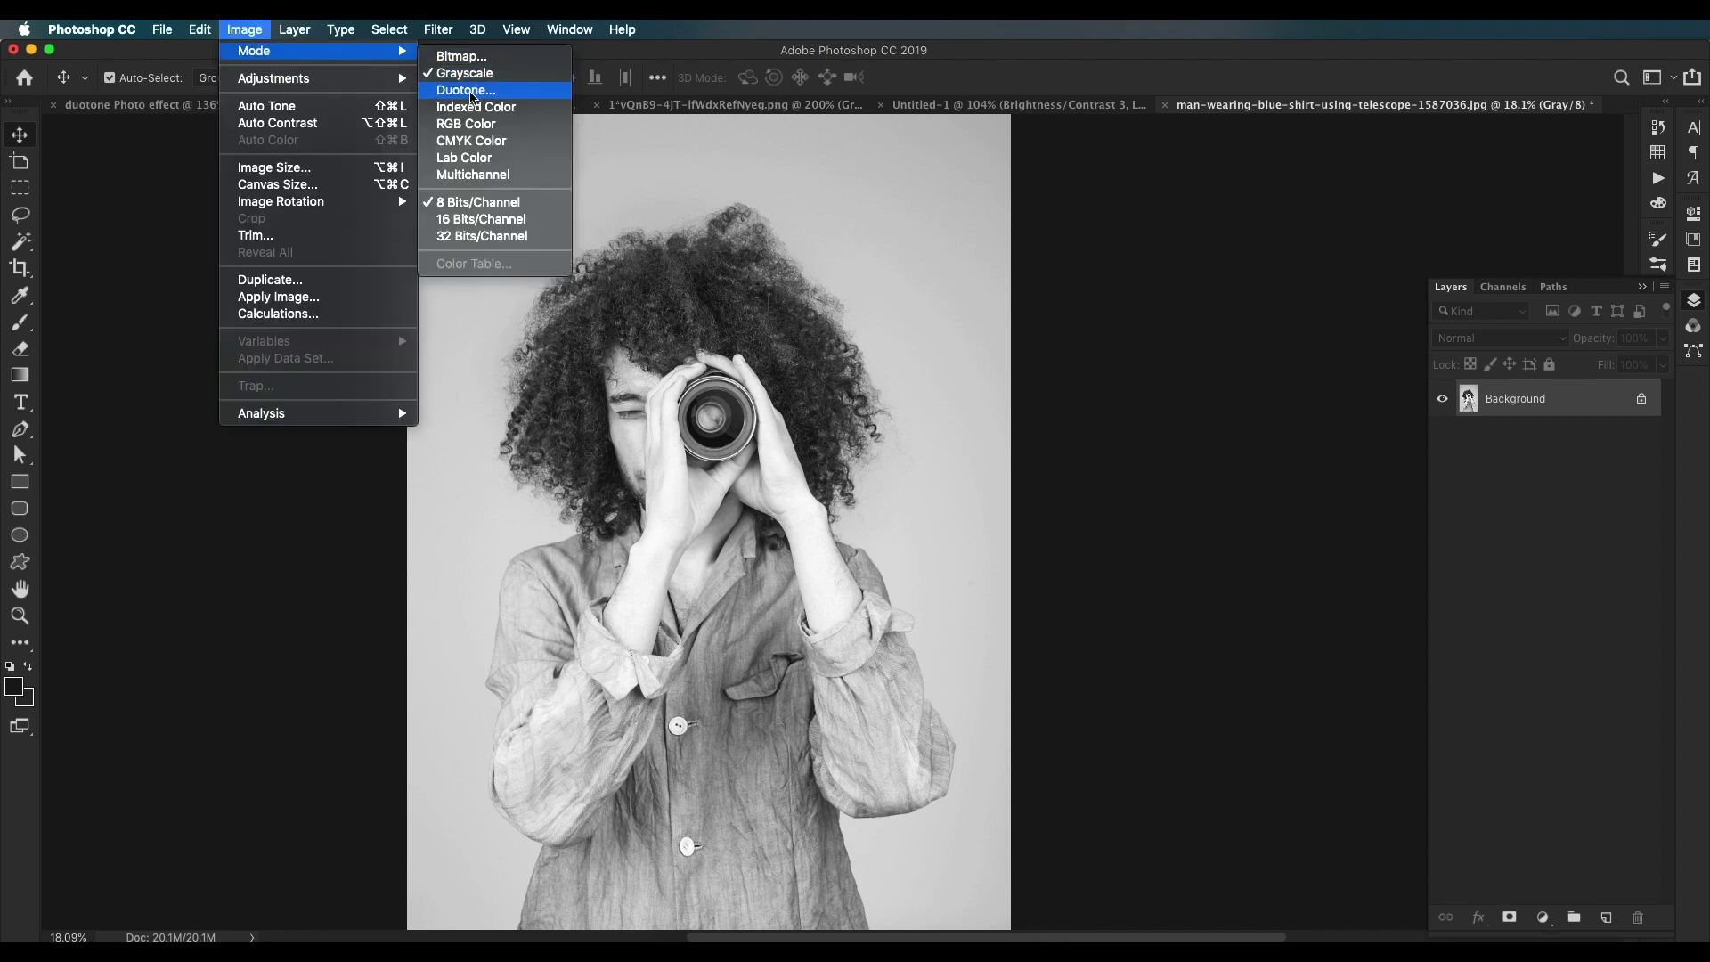
click(472, 90)
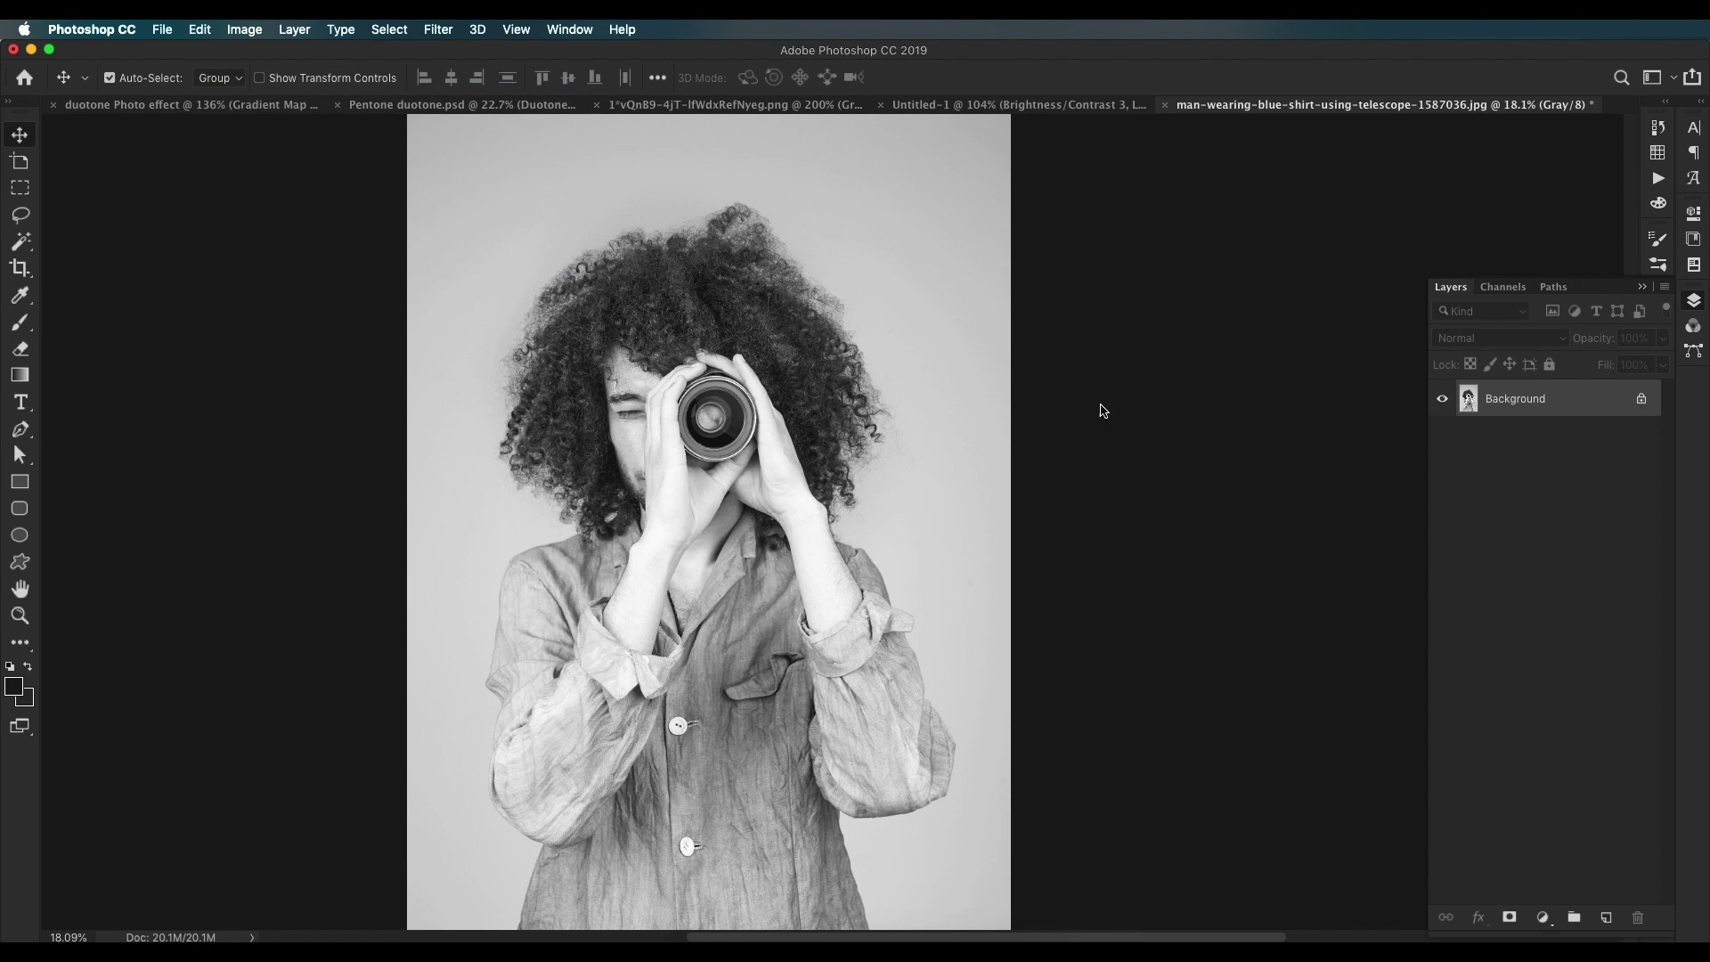
drag(889, 291, 918, 358)
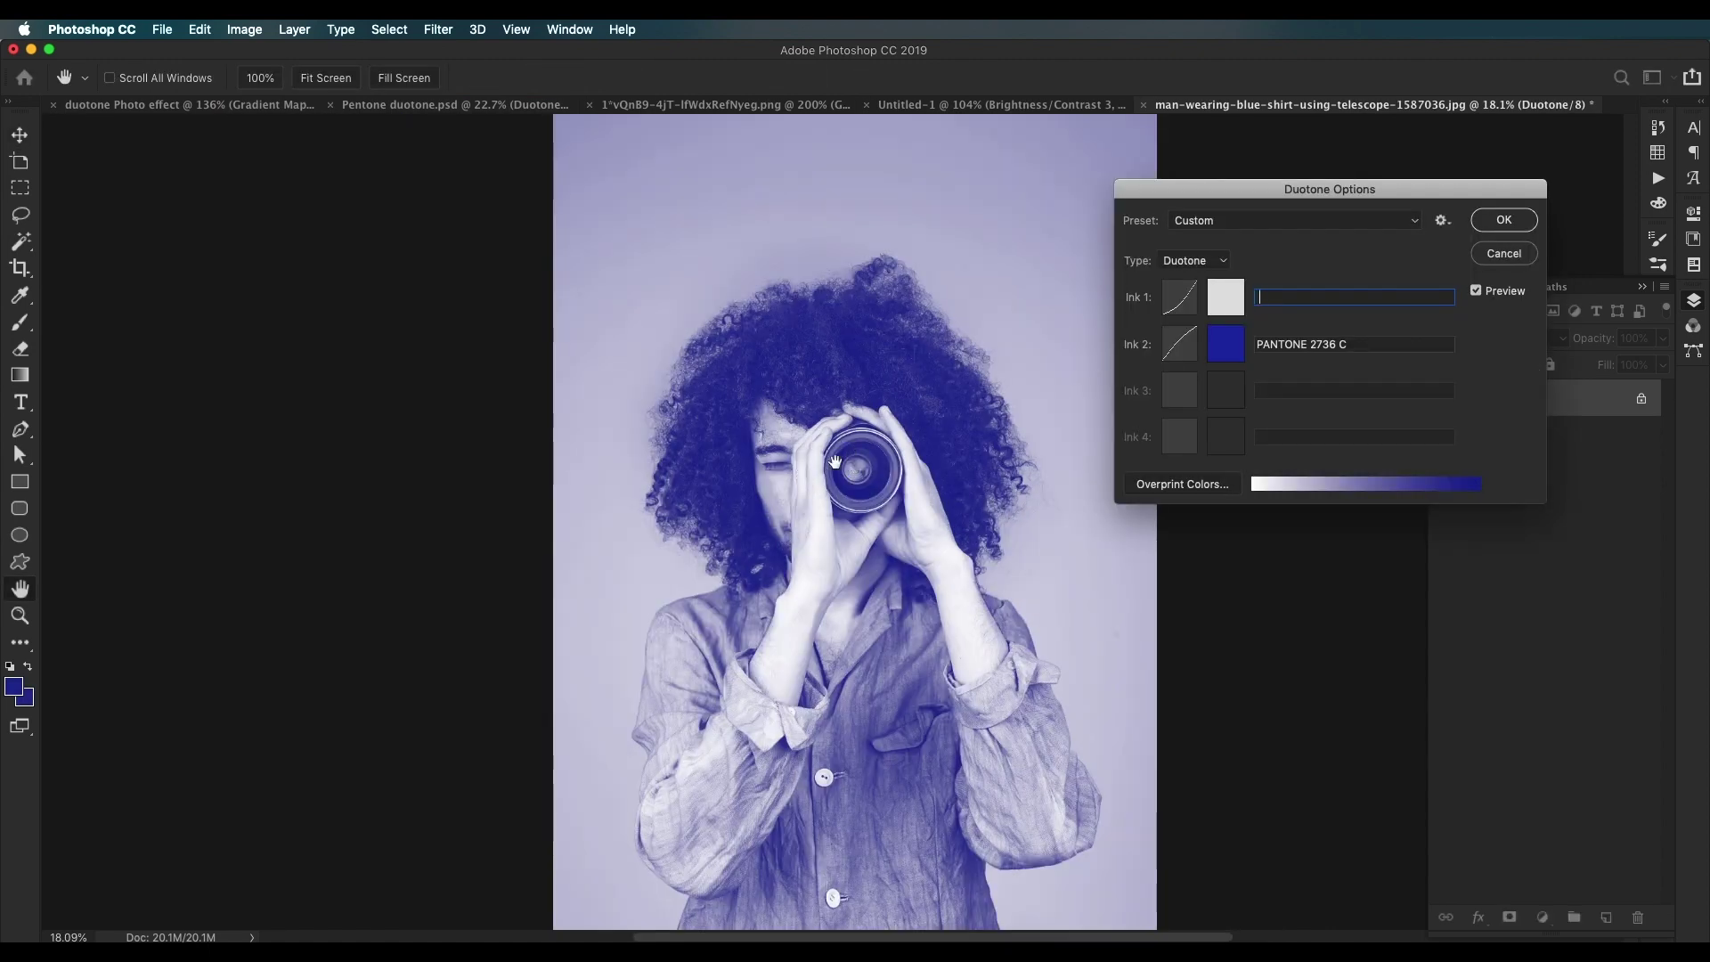
drag(854, 467, 694, 452)
Step: Browse the duotone presets and choose blue 072 bl 2
click(1251, 222)
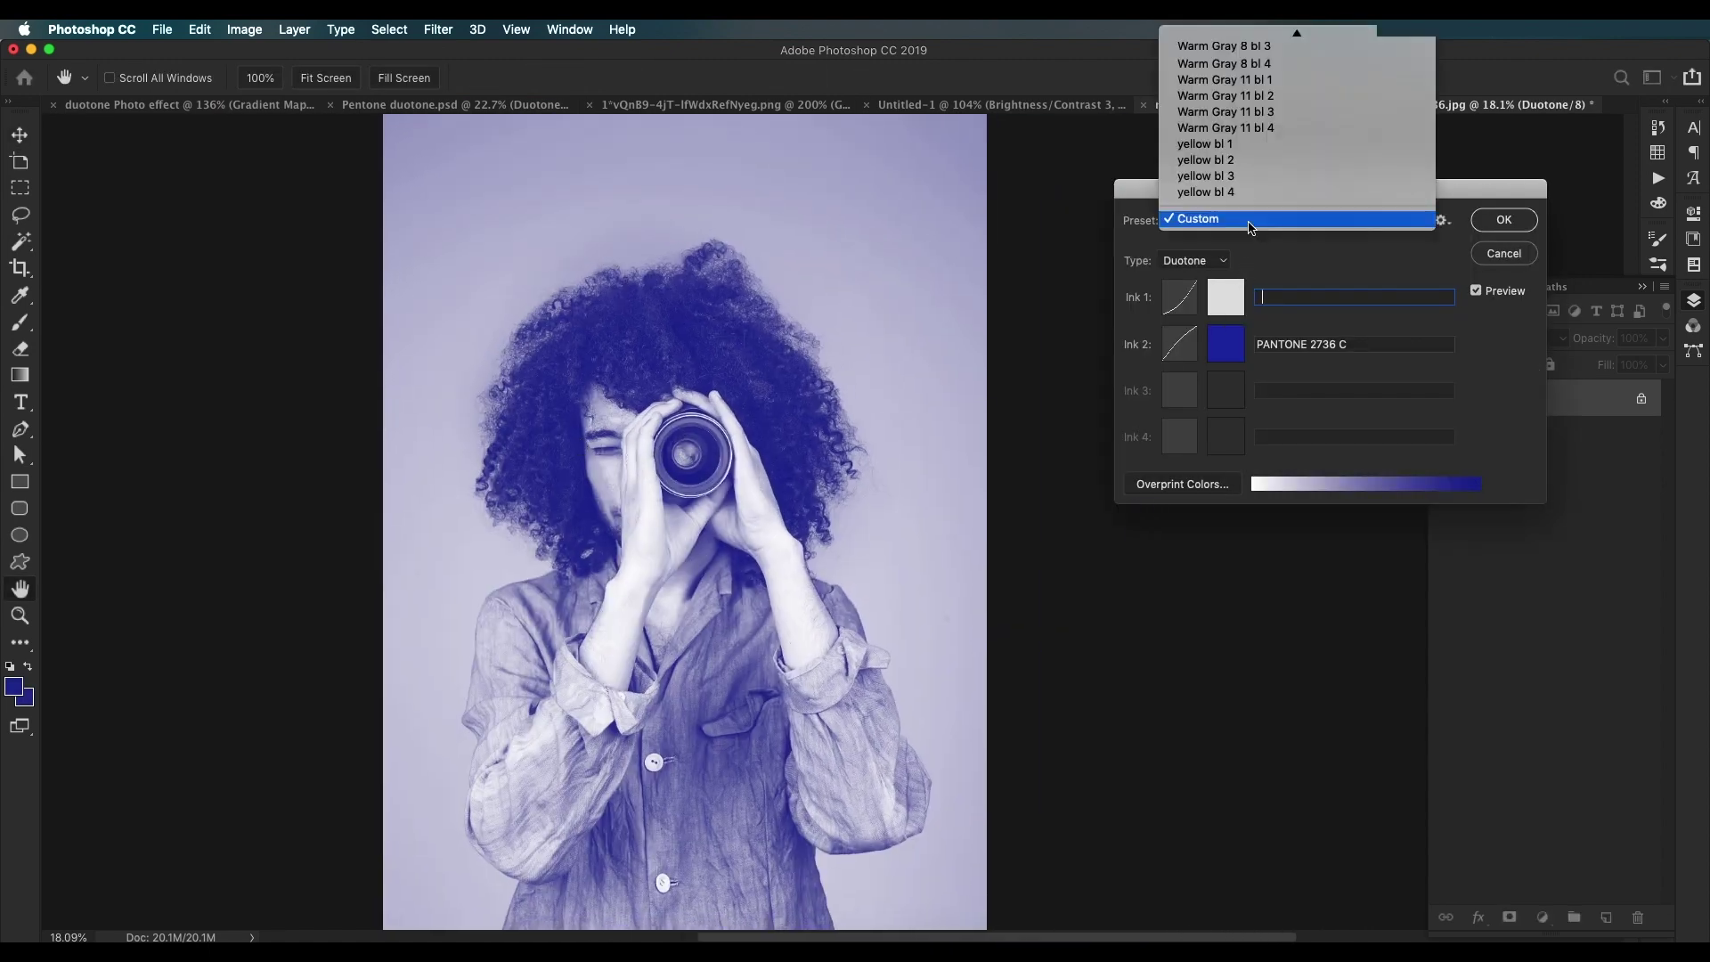
scroll(1248, 205, up, 15)
scroll(1247, 231, up, 20)
scroll(1250, 286, up, 8)
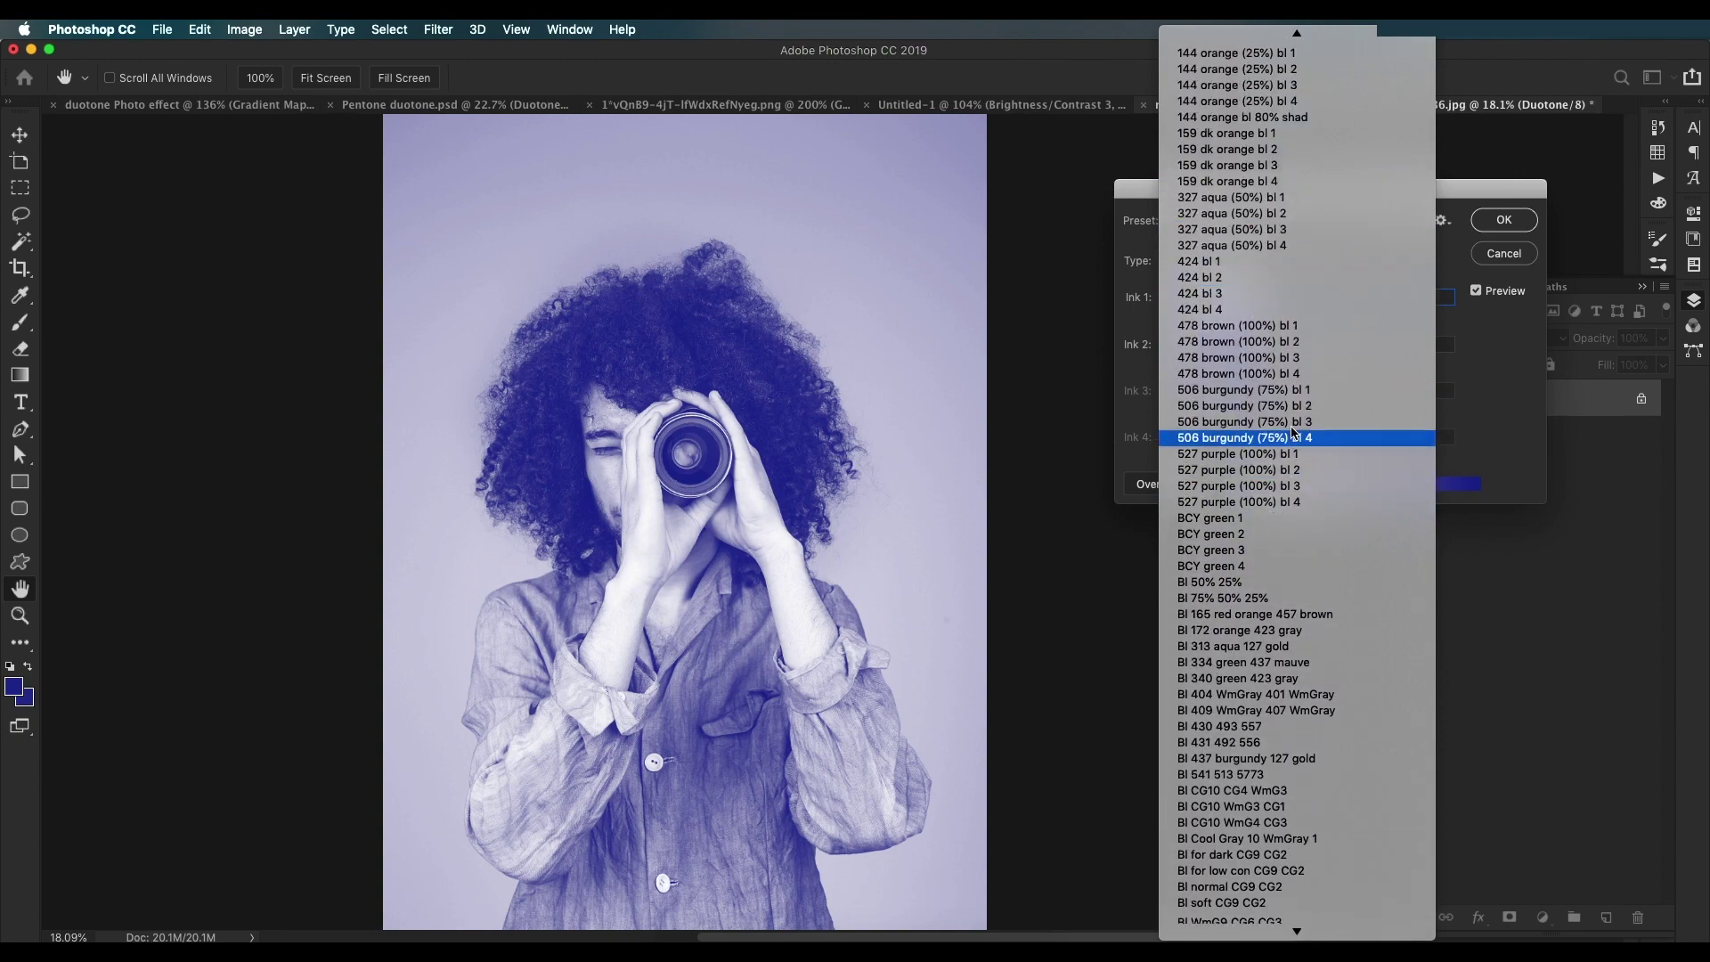
scroll(1264, 432, down, 20)
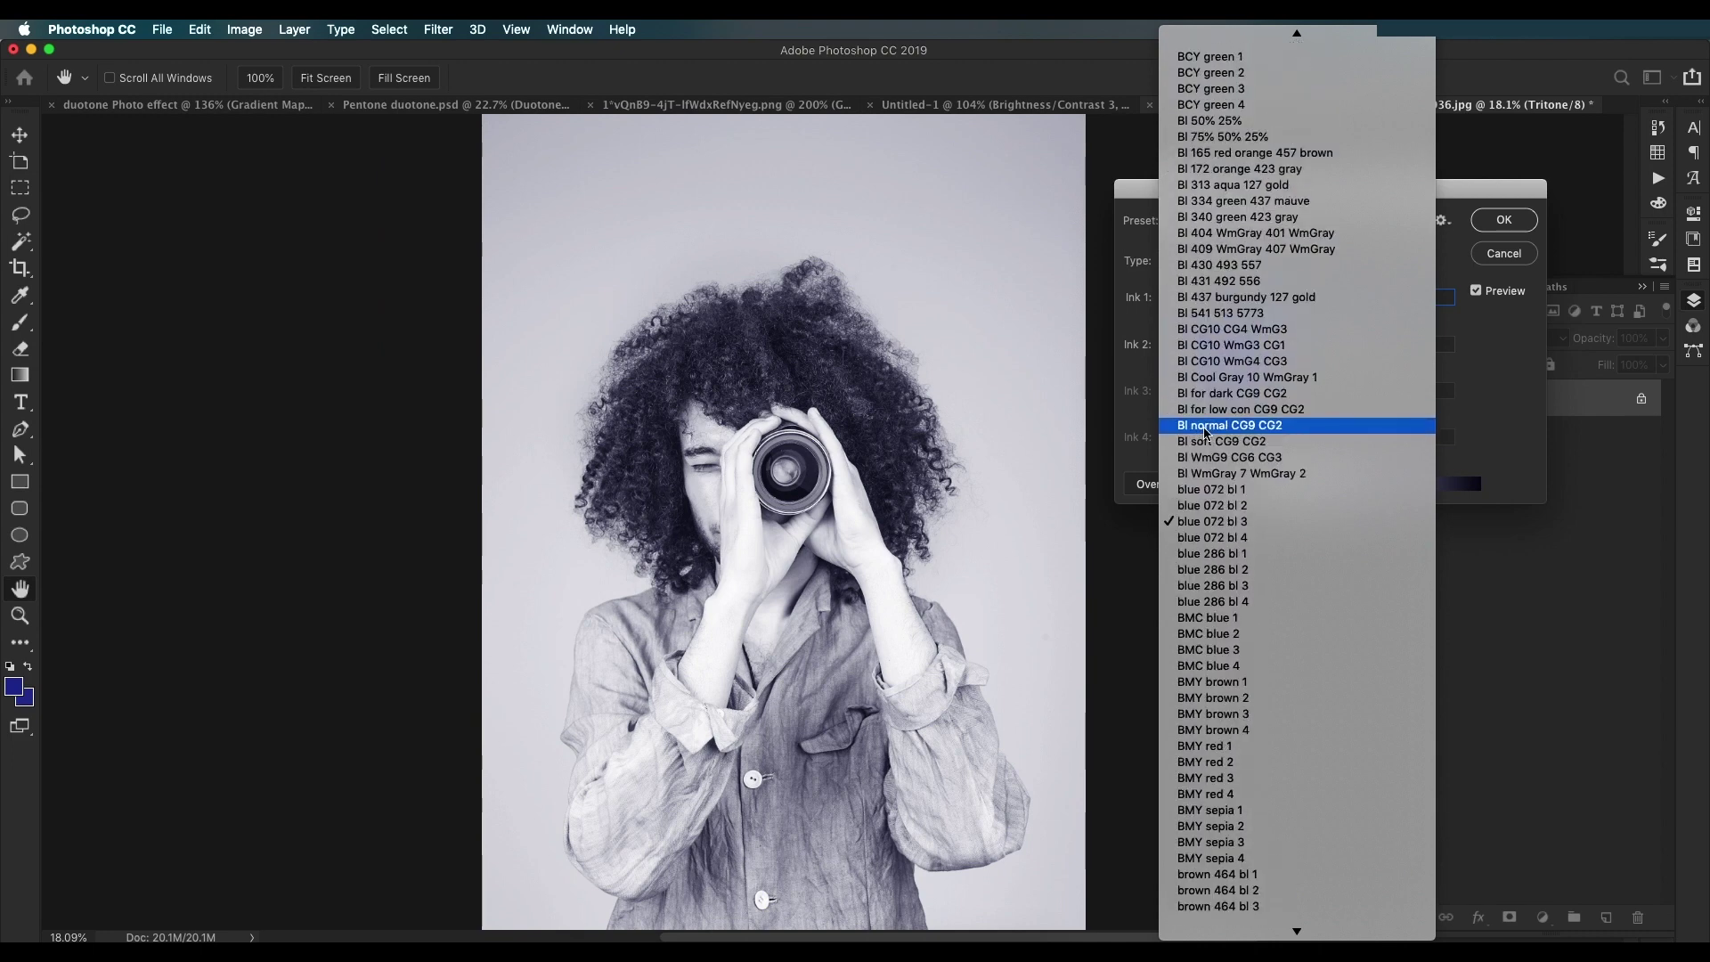
scroll(1207, 434, down, 1)
click(1211, 569)
Step: Compare blue swatches for Ink 2 in the PANTONE solid coated book, including 279 C, Reflex Blue C and 280 C
click(1306, 344)
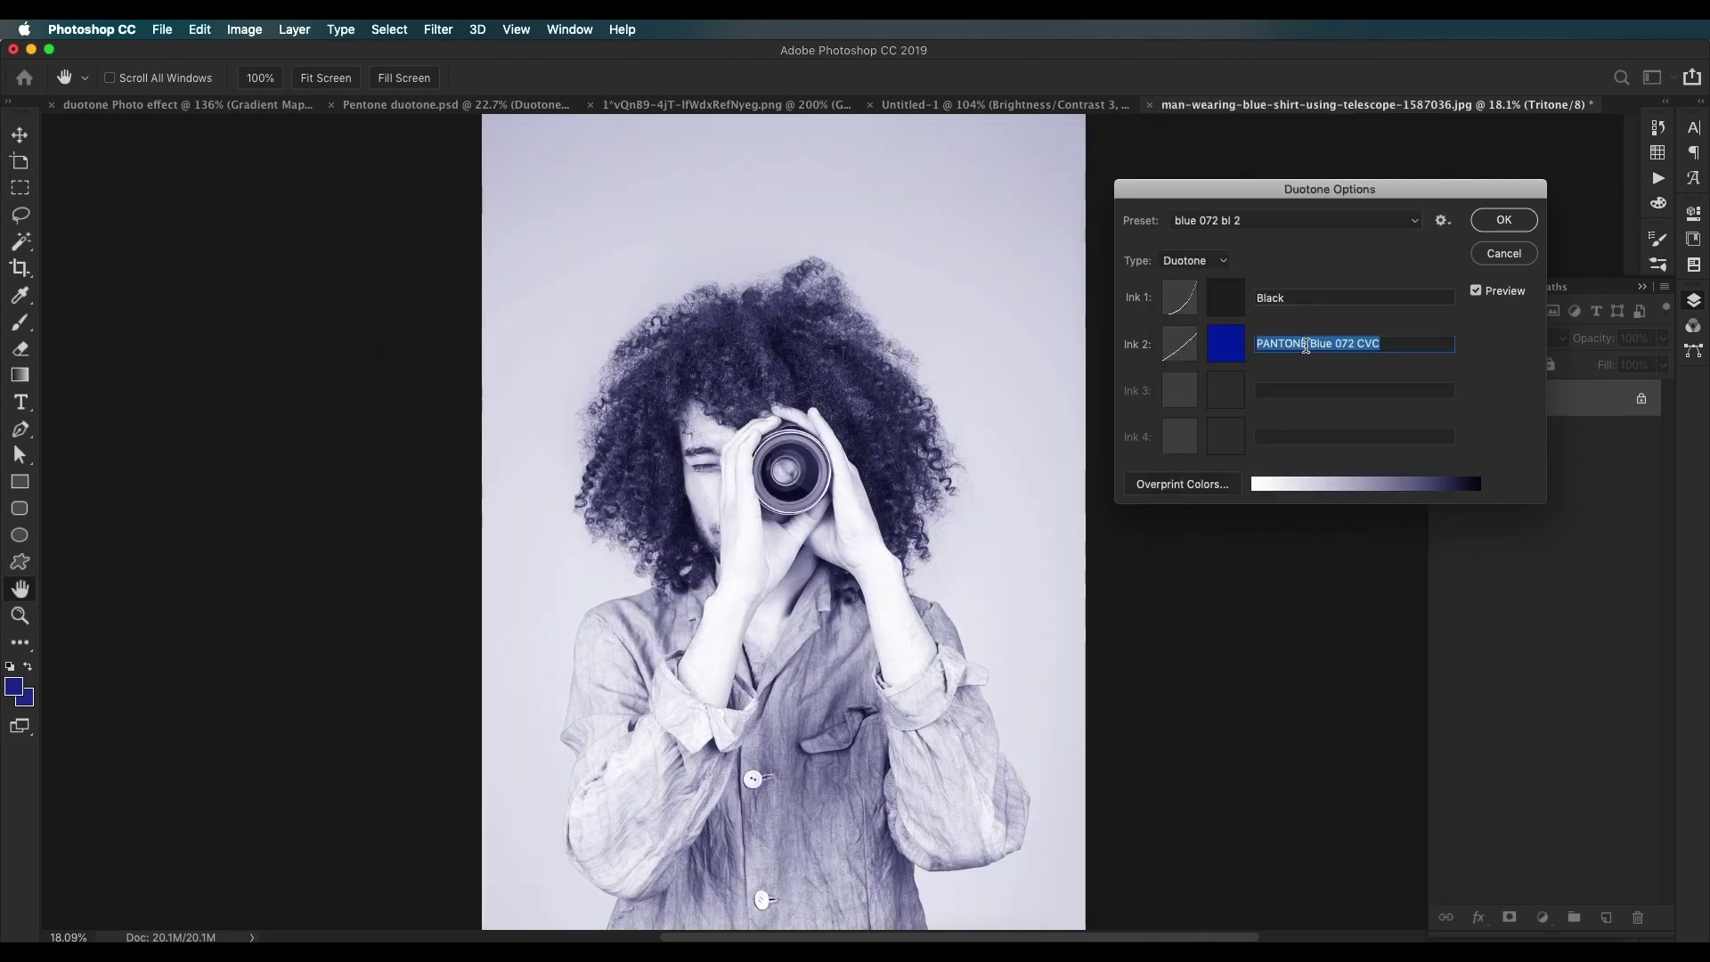
click(1225, 344)
drag(1038, 616, 1140, 442)
drag(1139, 527, 1140, 540)
click(1034, 587)
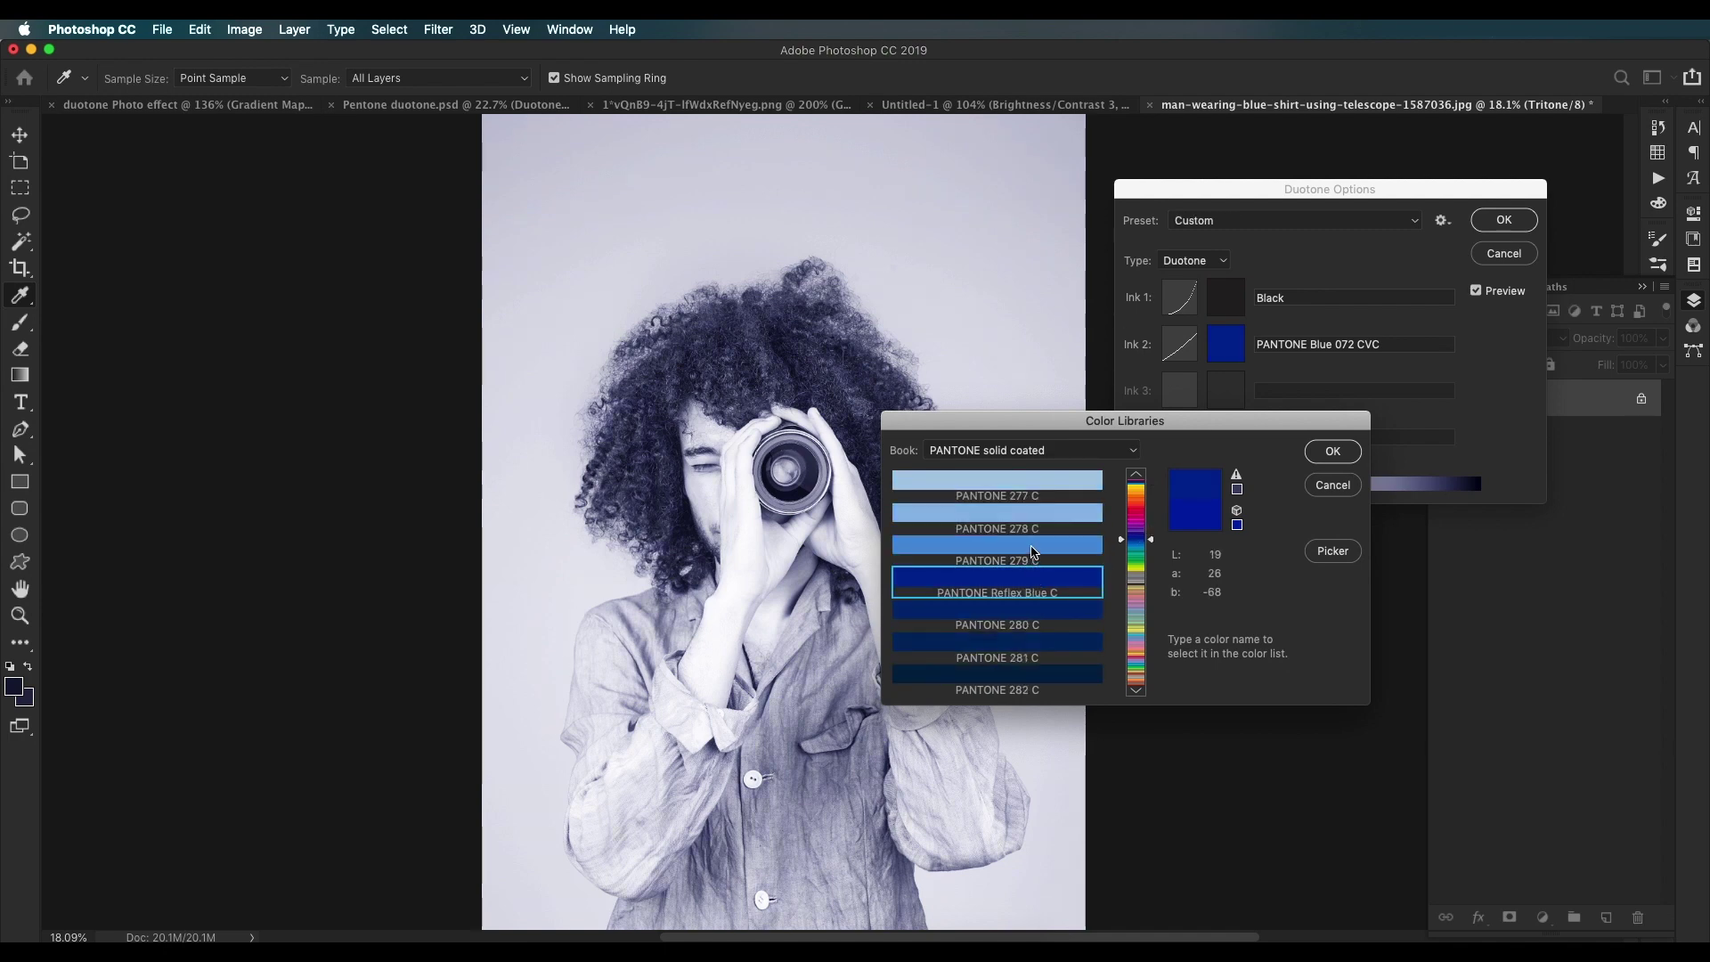
click(1034, 547)
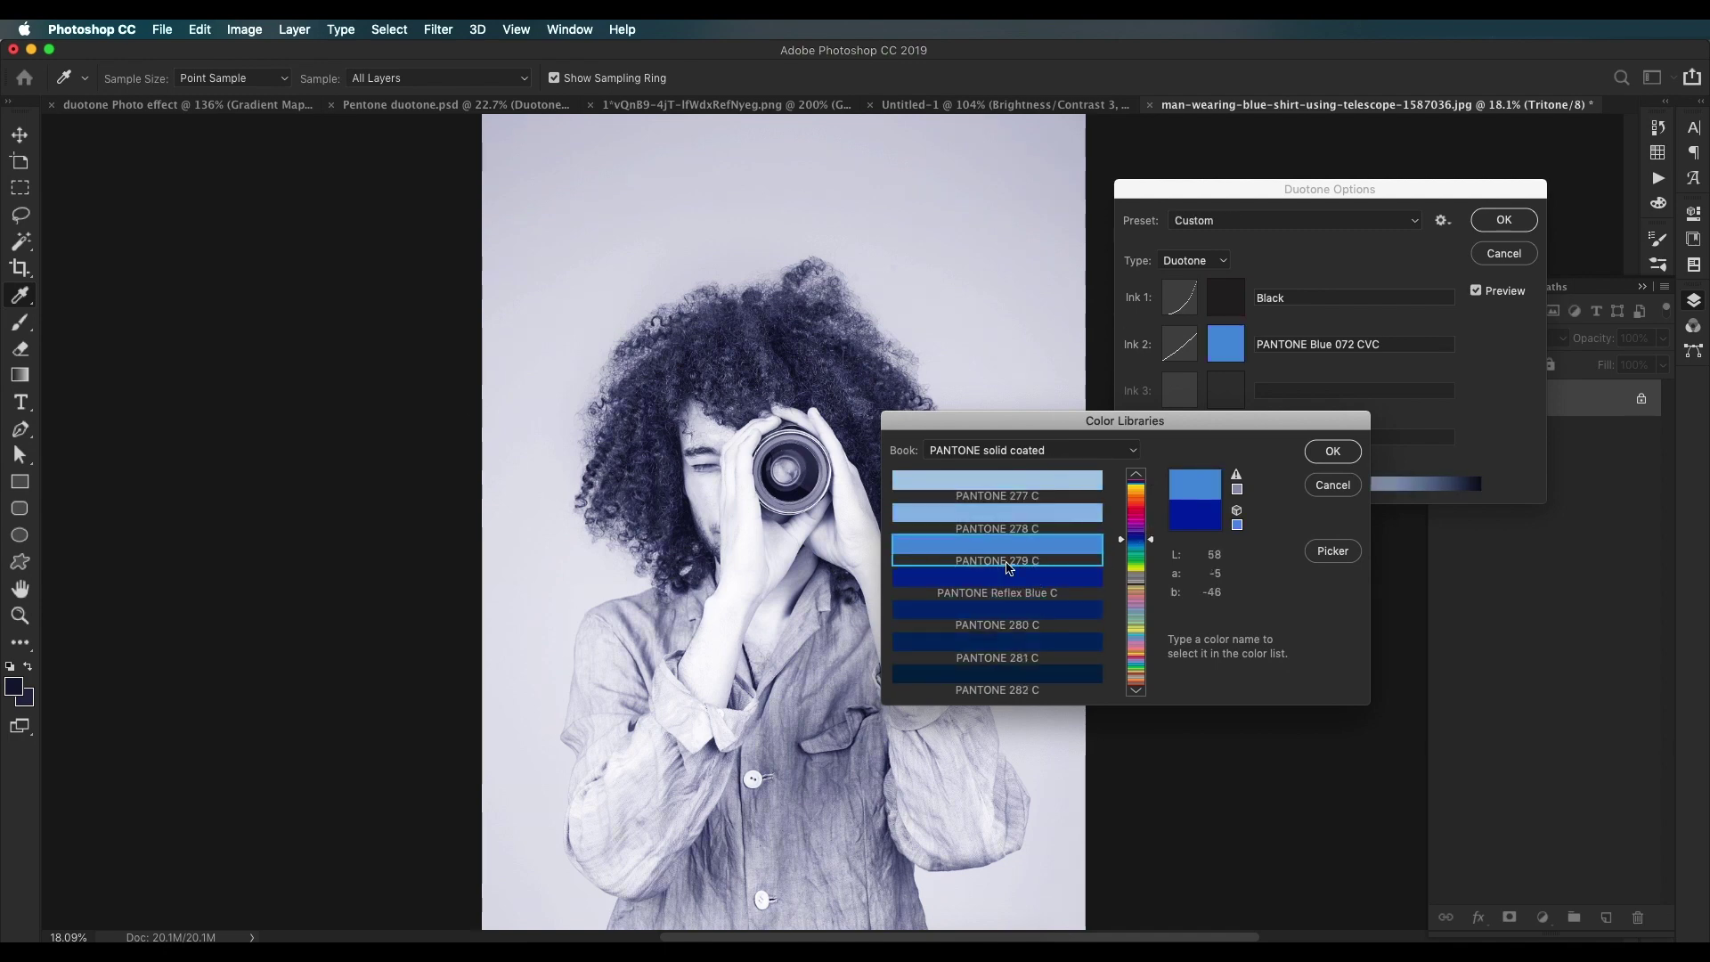
click(1009, 583)
click(1009, 617)
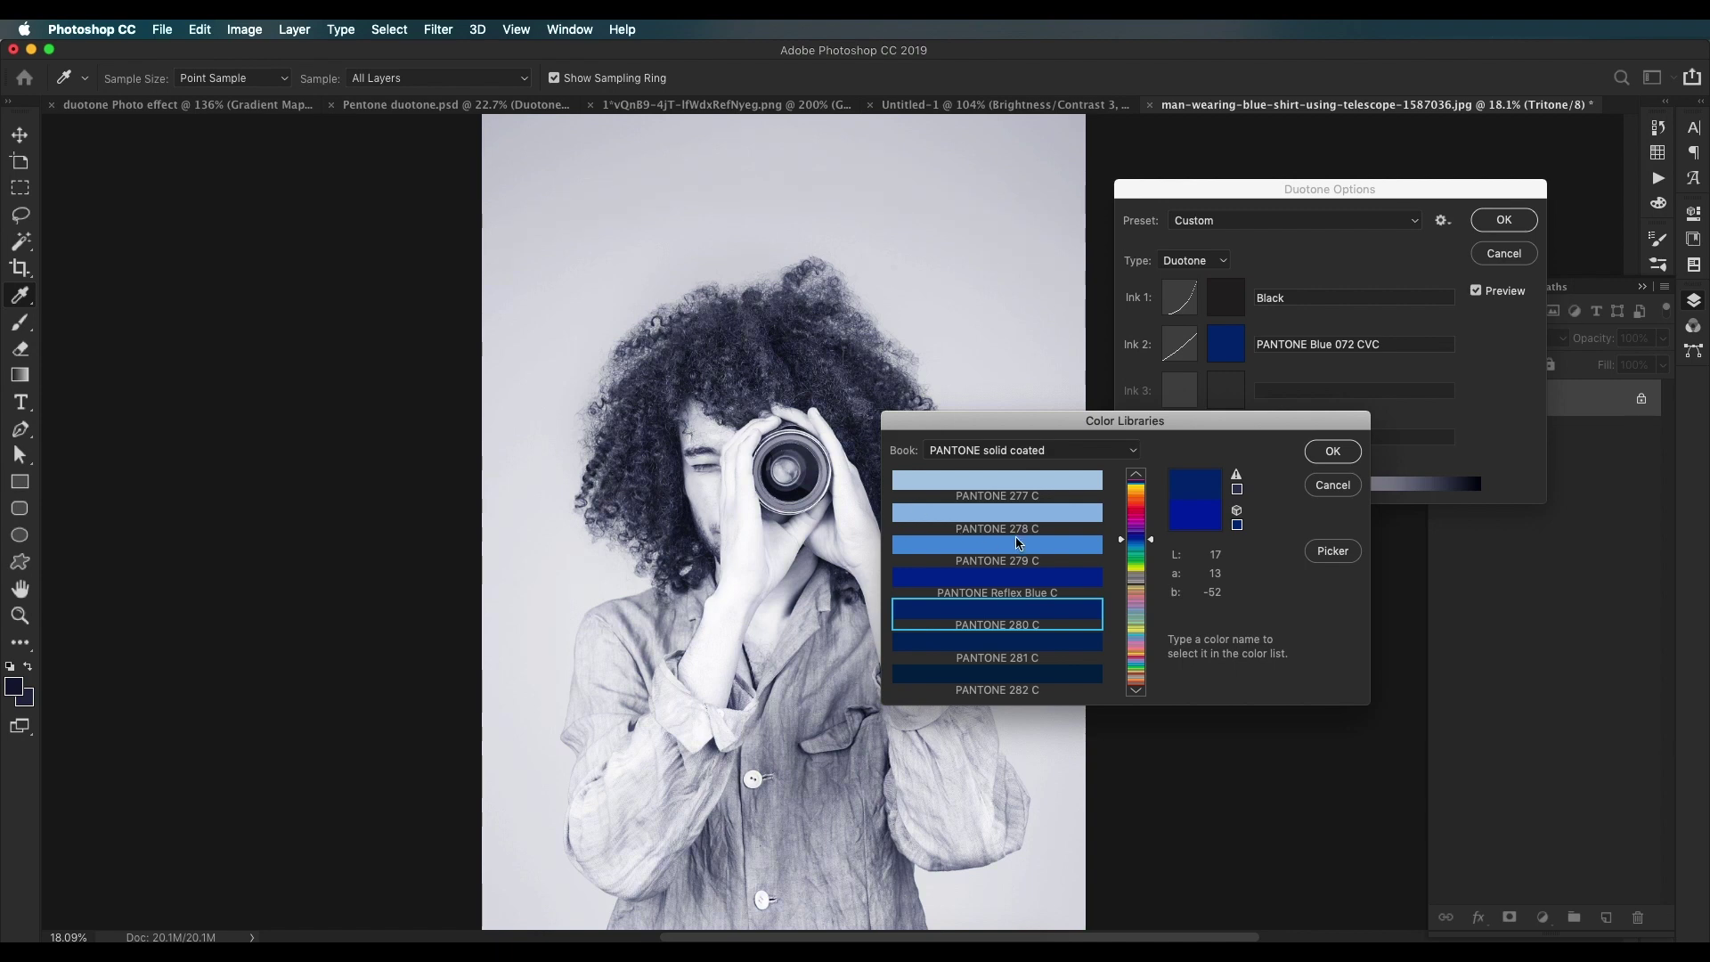
click(1016, 543)
Step: Try green swatches such as PANTONE 347 C for Ink 2 and settle on the blue PANTONE 286 C
click(1139, 559)
click(1023, 554)
click(1021, 583)
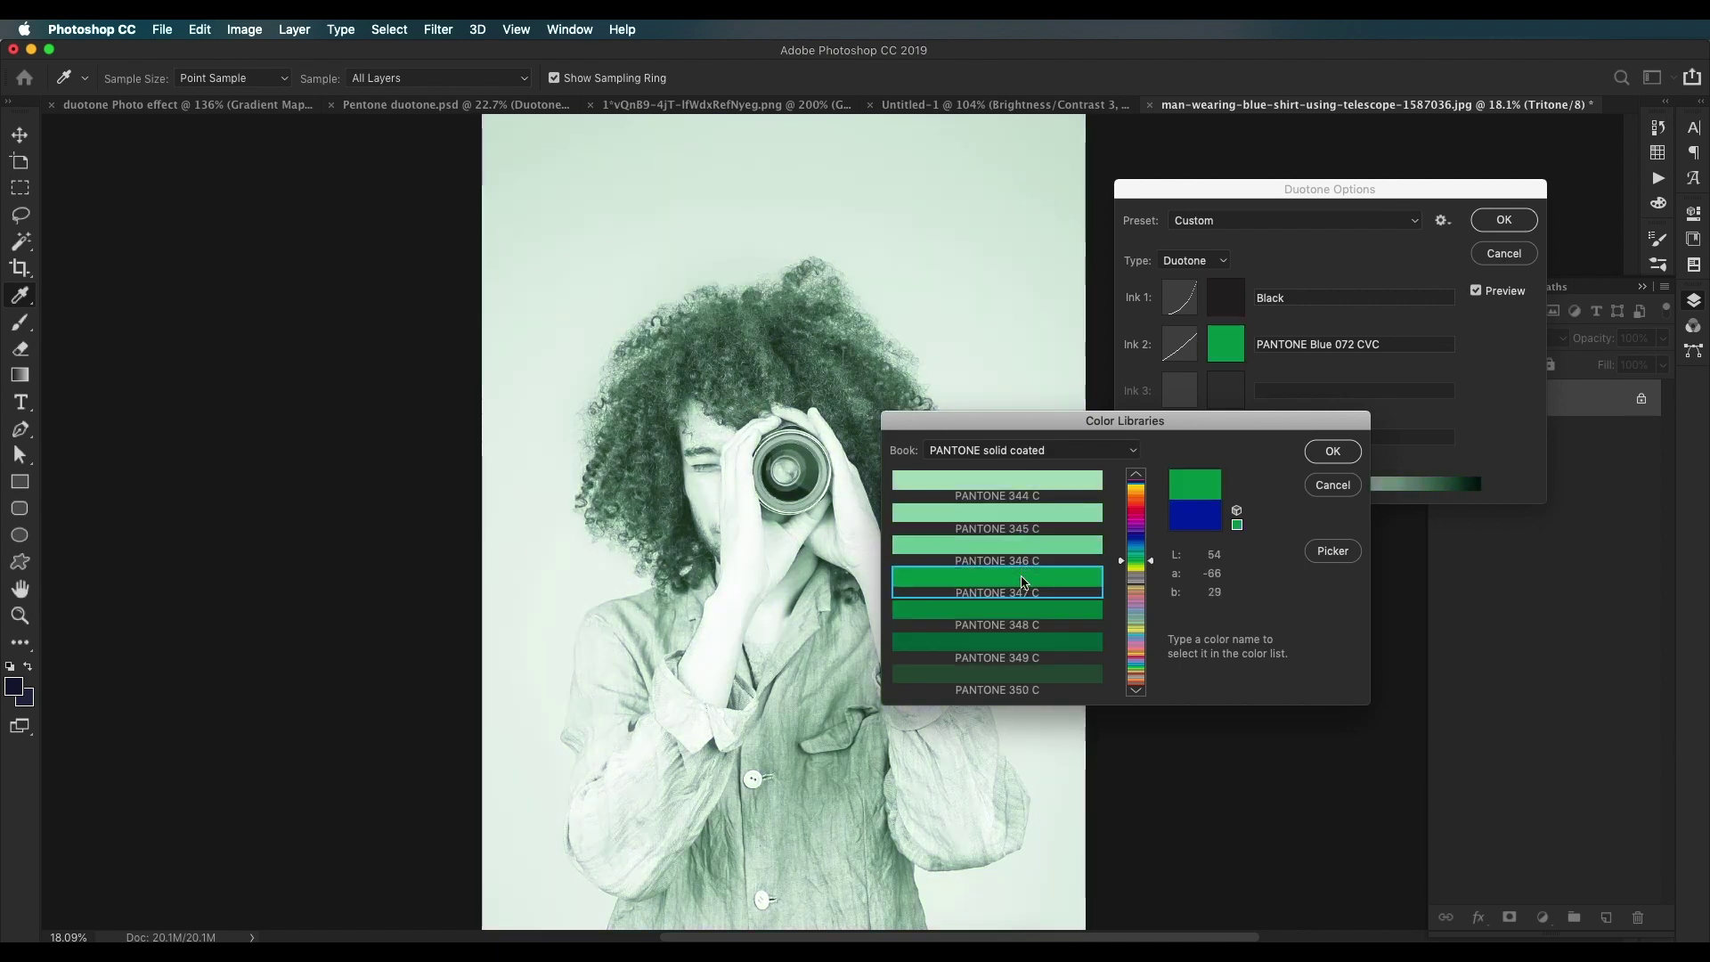
click(1029, 544)
click(1028, 524)
click(1026, 583)
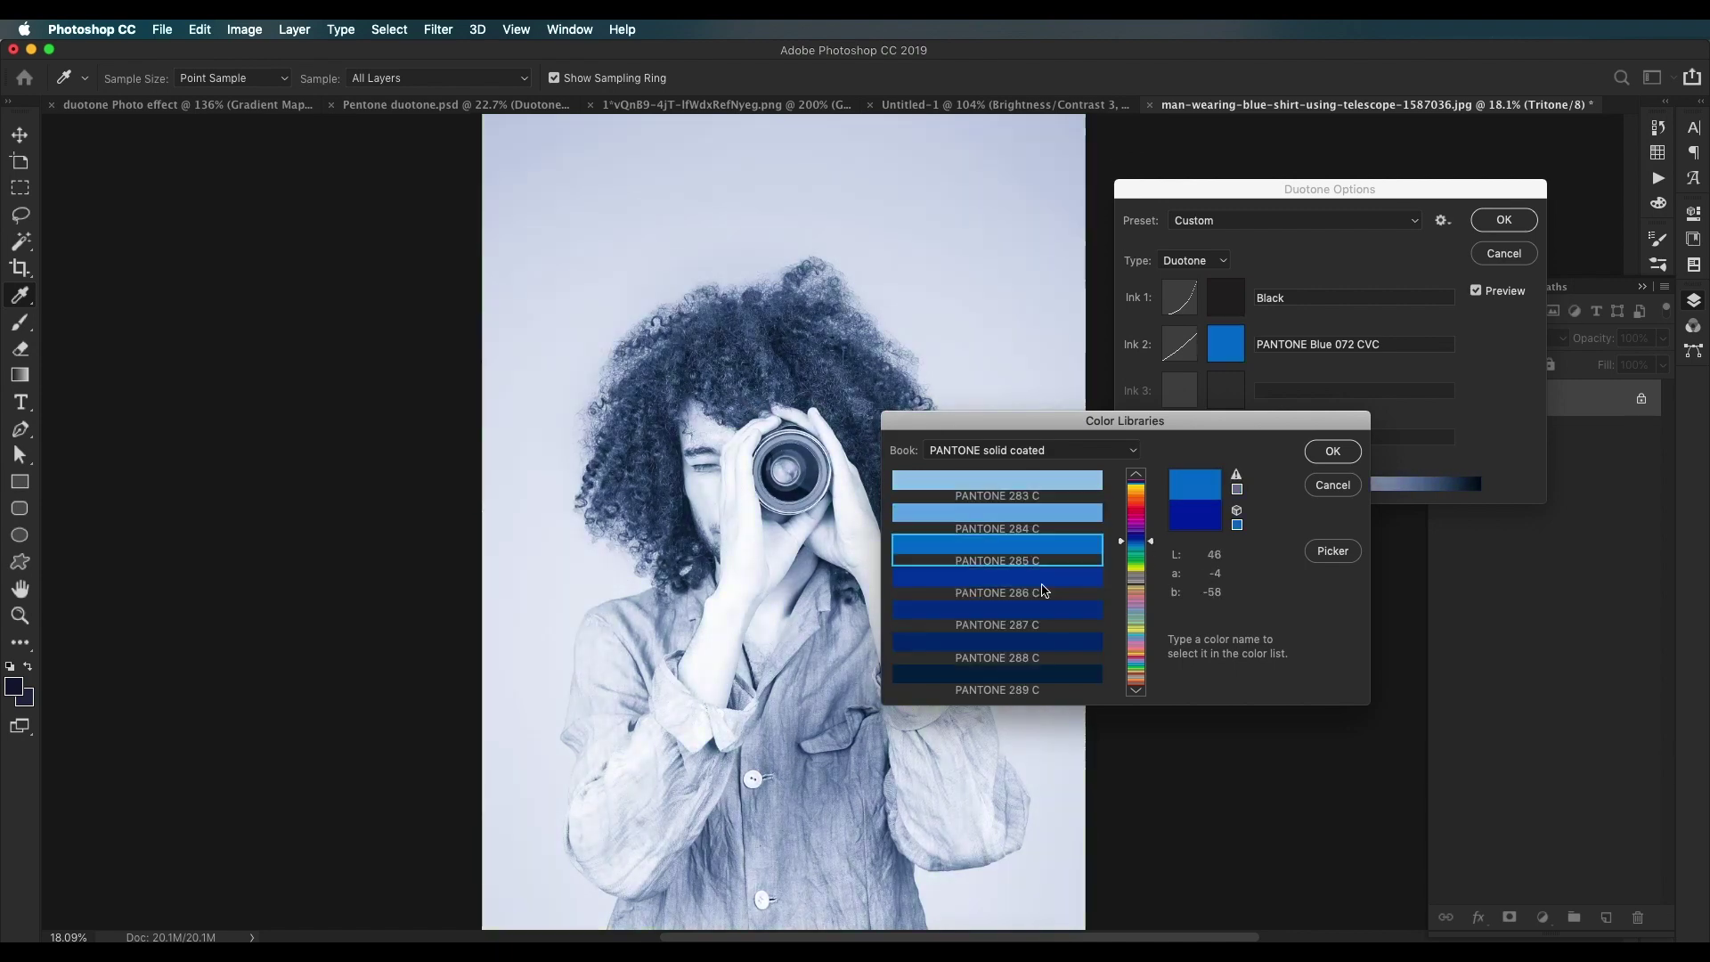
click(1038, 580)
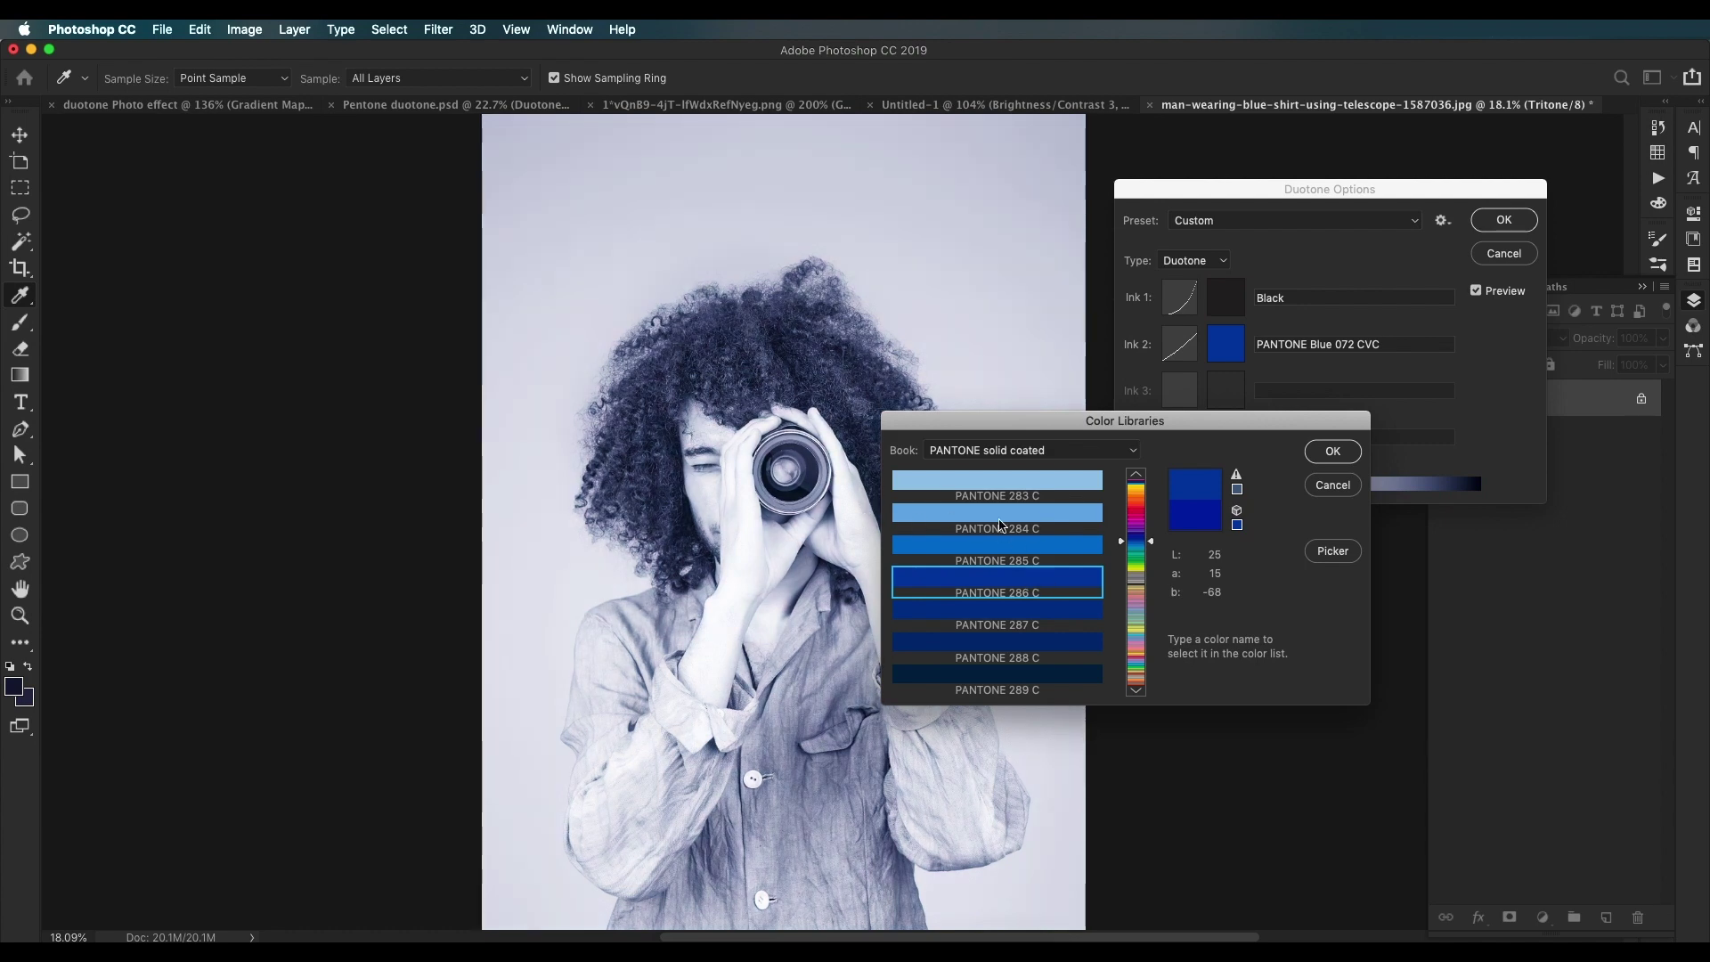
click(1305, 455)
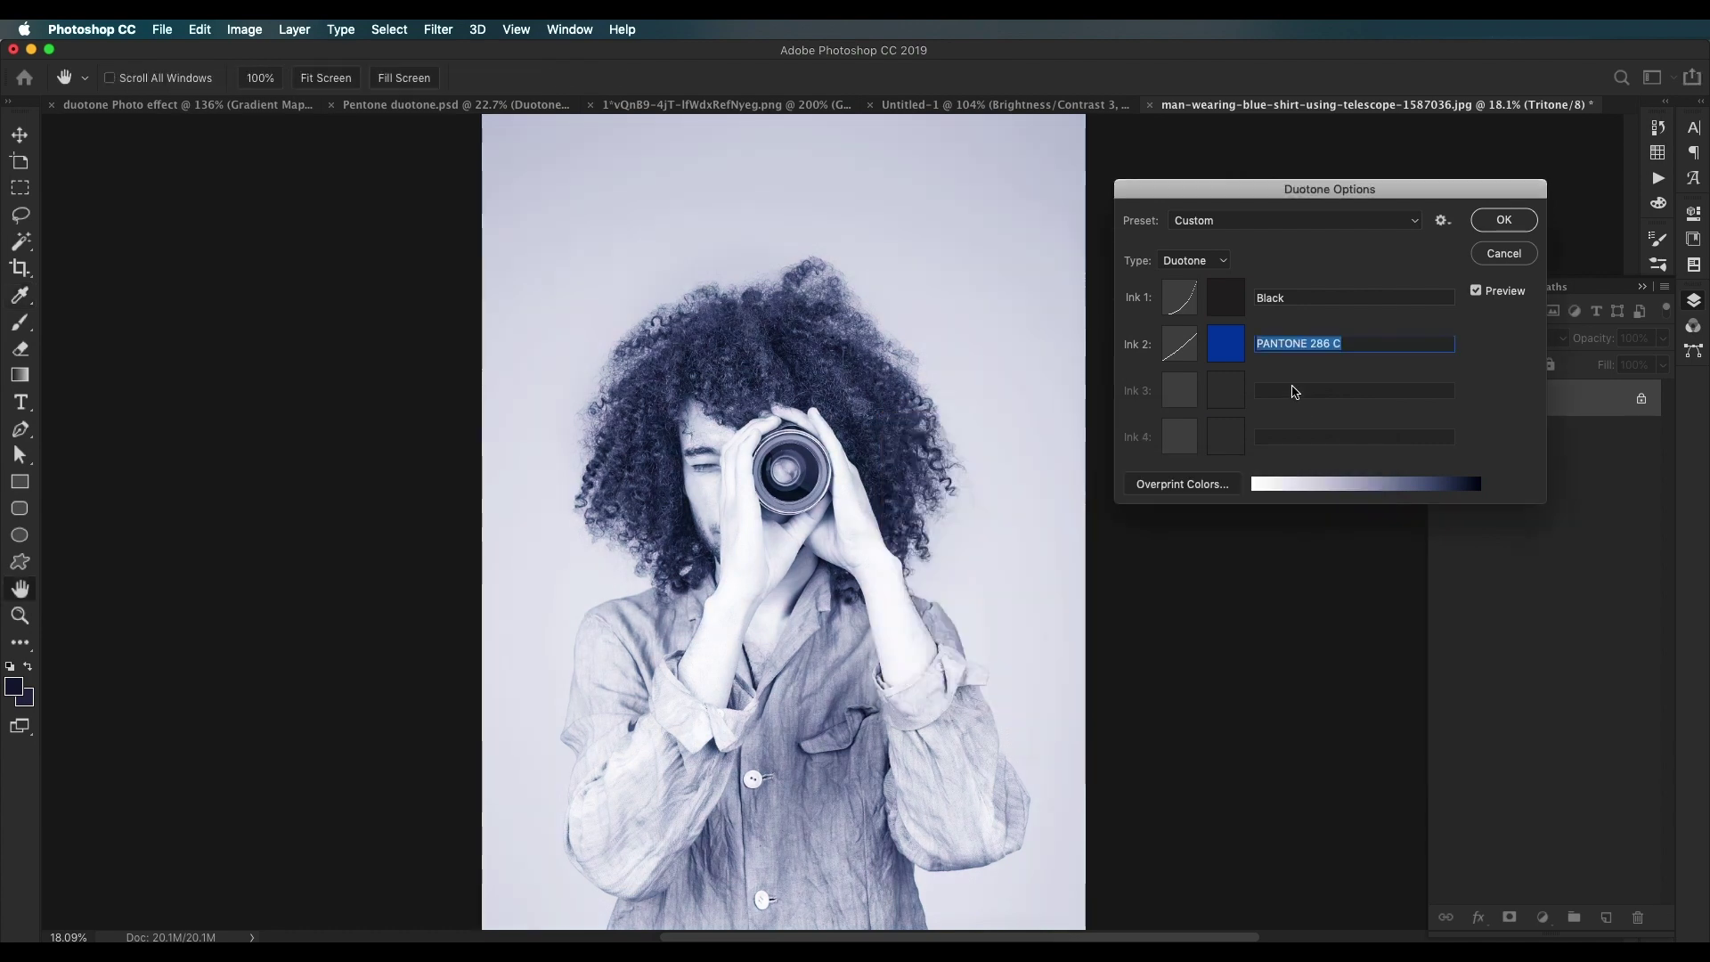
Step: Replace the black of Ink 1 with the light grey aeaeae
click(1231, 308)
mouse_move(931, 574)
mouse_down()
mouse_move(904, 535)
mouse_move(900, 547)
mouse_move(892, 499)
mouse_move(884, 525)
mouse_up()
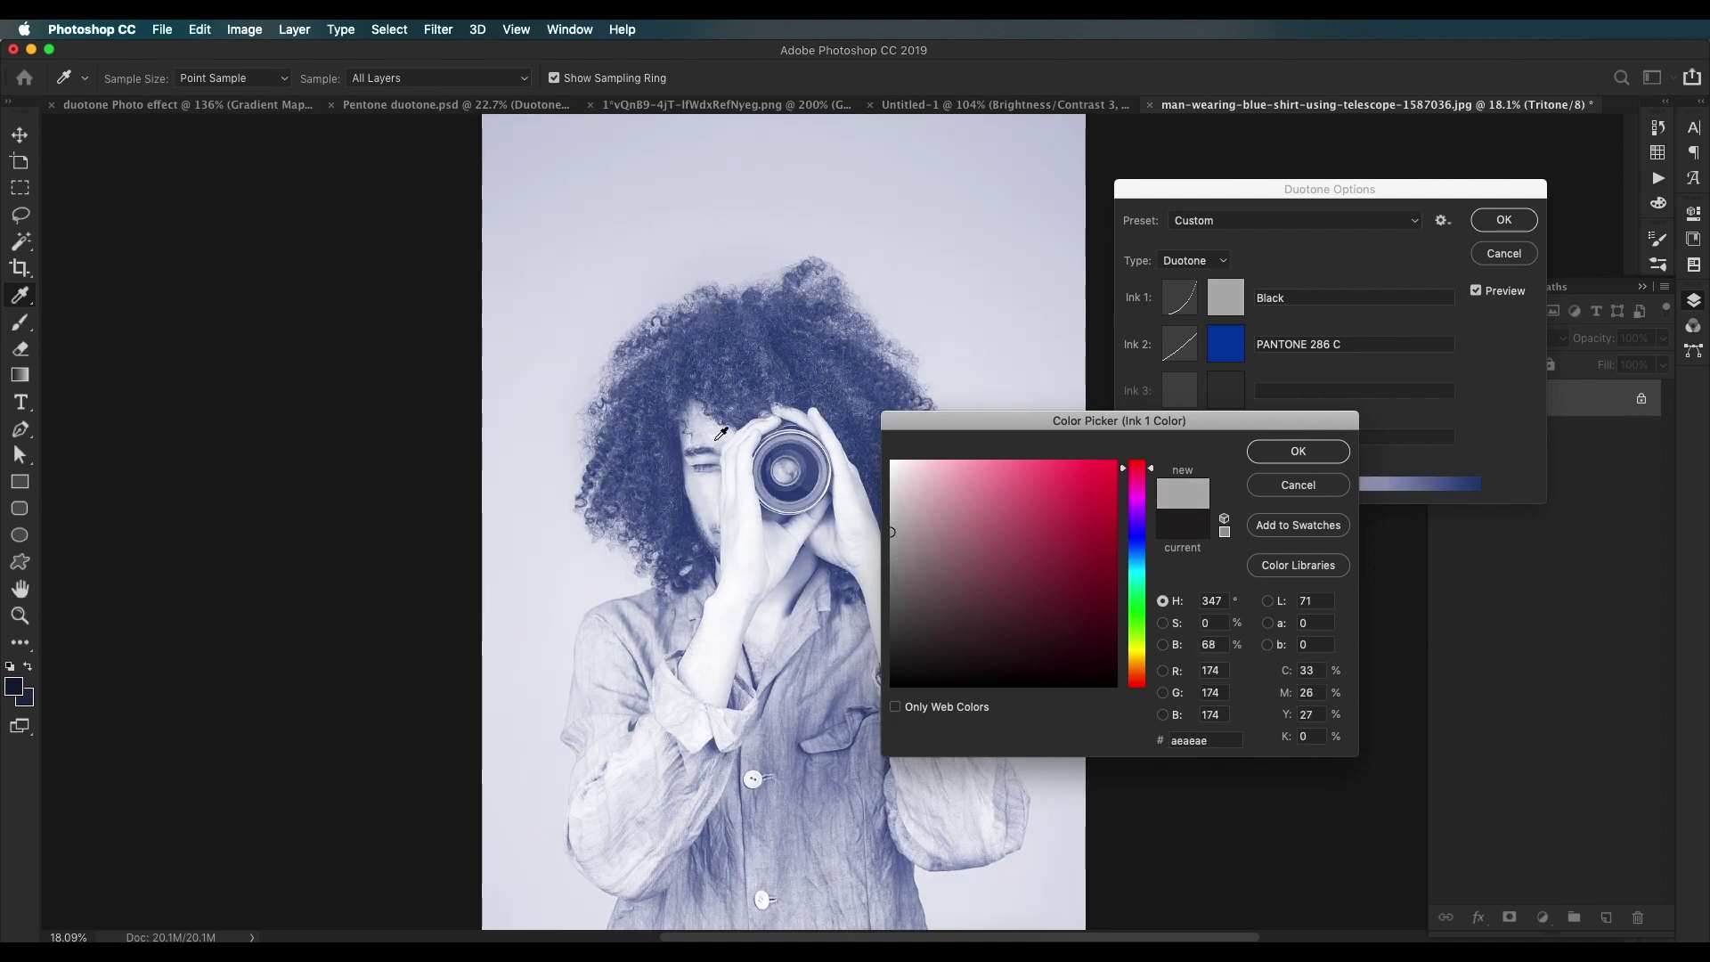
click(1298, 451)
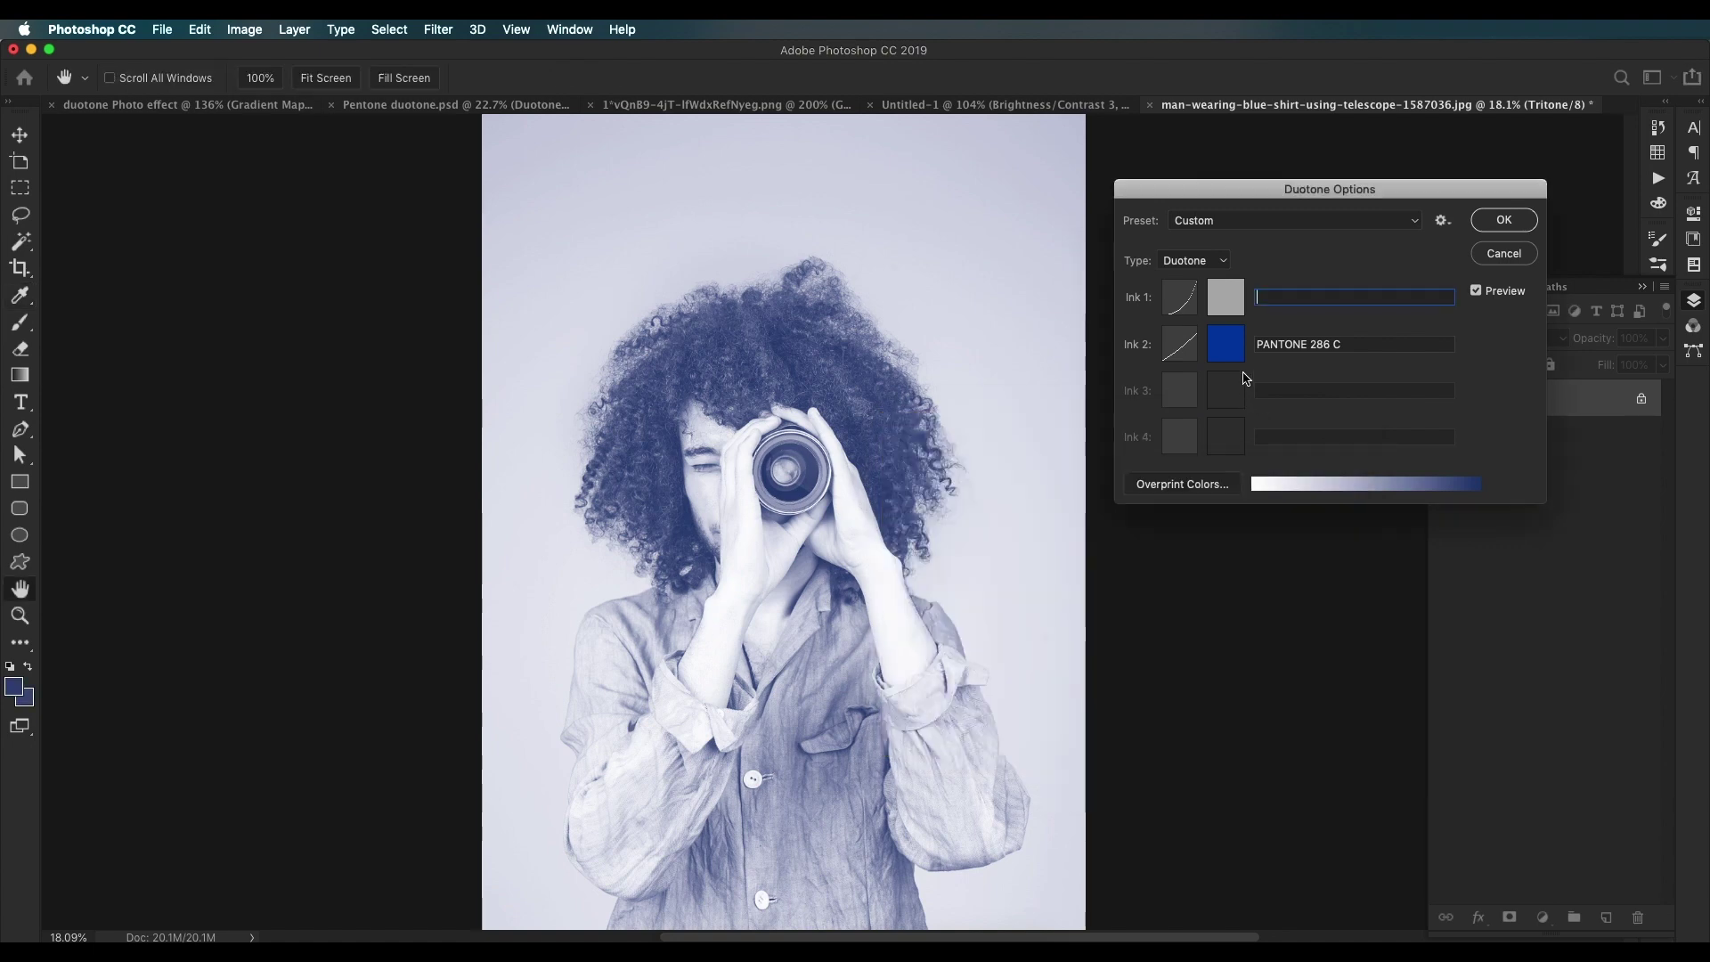
Step: Set Ink 2 to the purple PANTONE 2593 C and apply the duotone to the photo
click(1225, 344)
drag(1133, 517, 1144, 546)
click(1142, 527)
click(1076, 558)
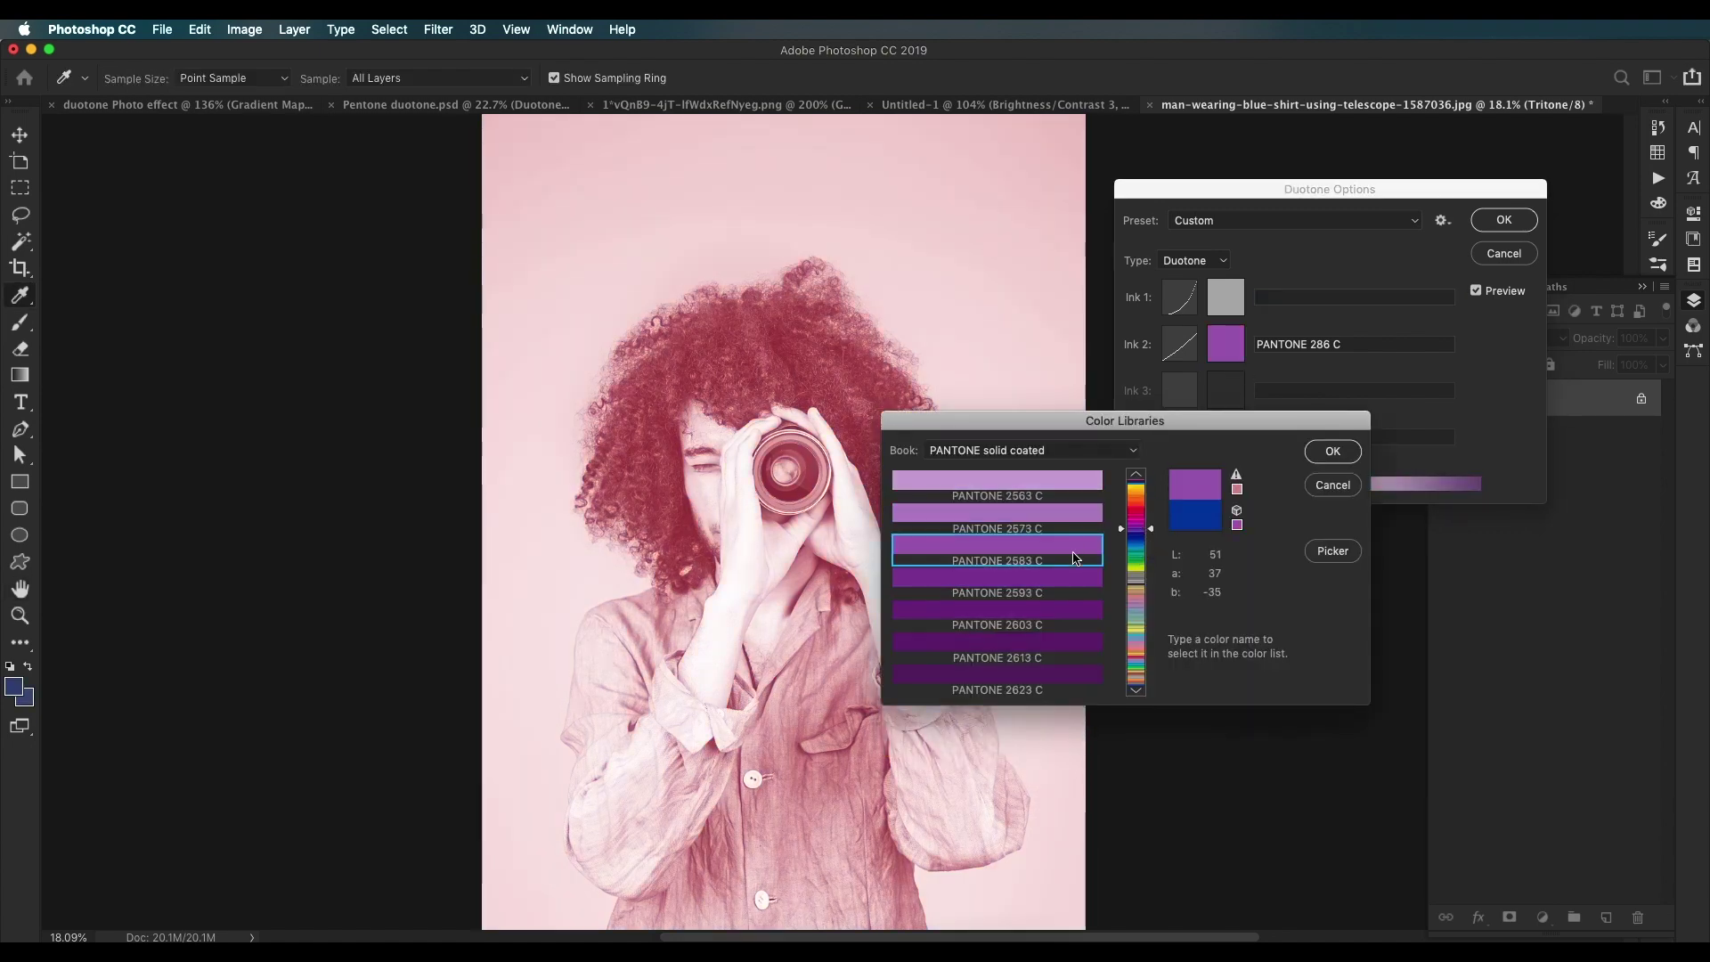
click(1072, 575)
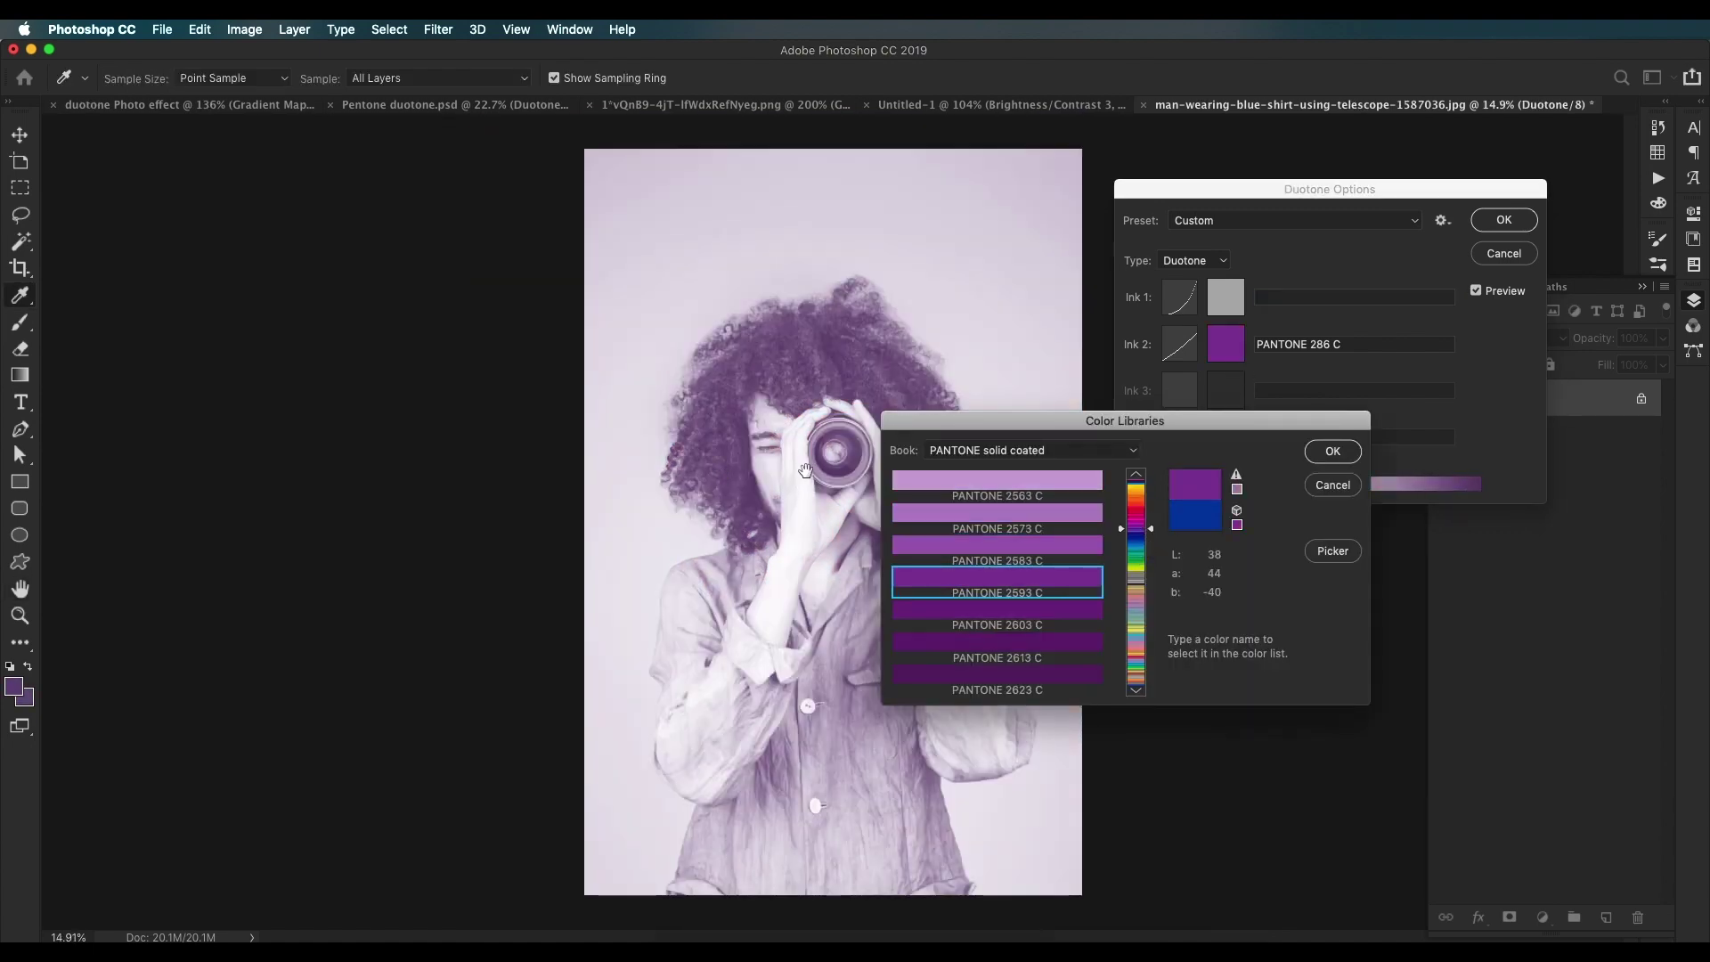
click(998, 610)
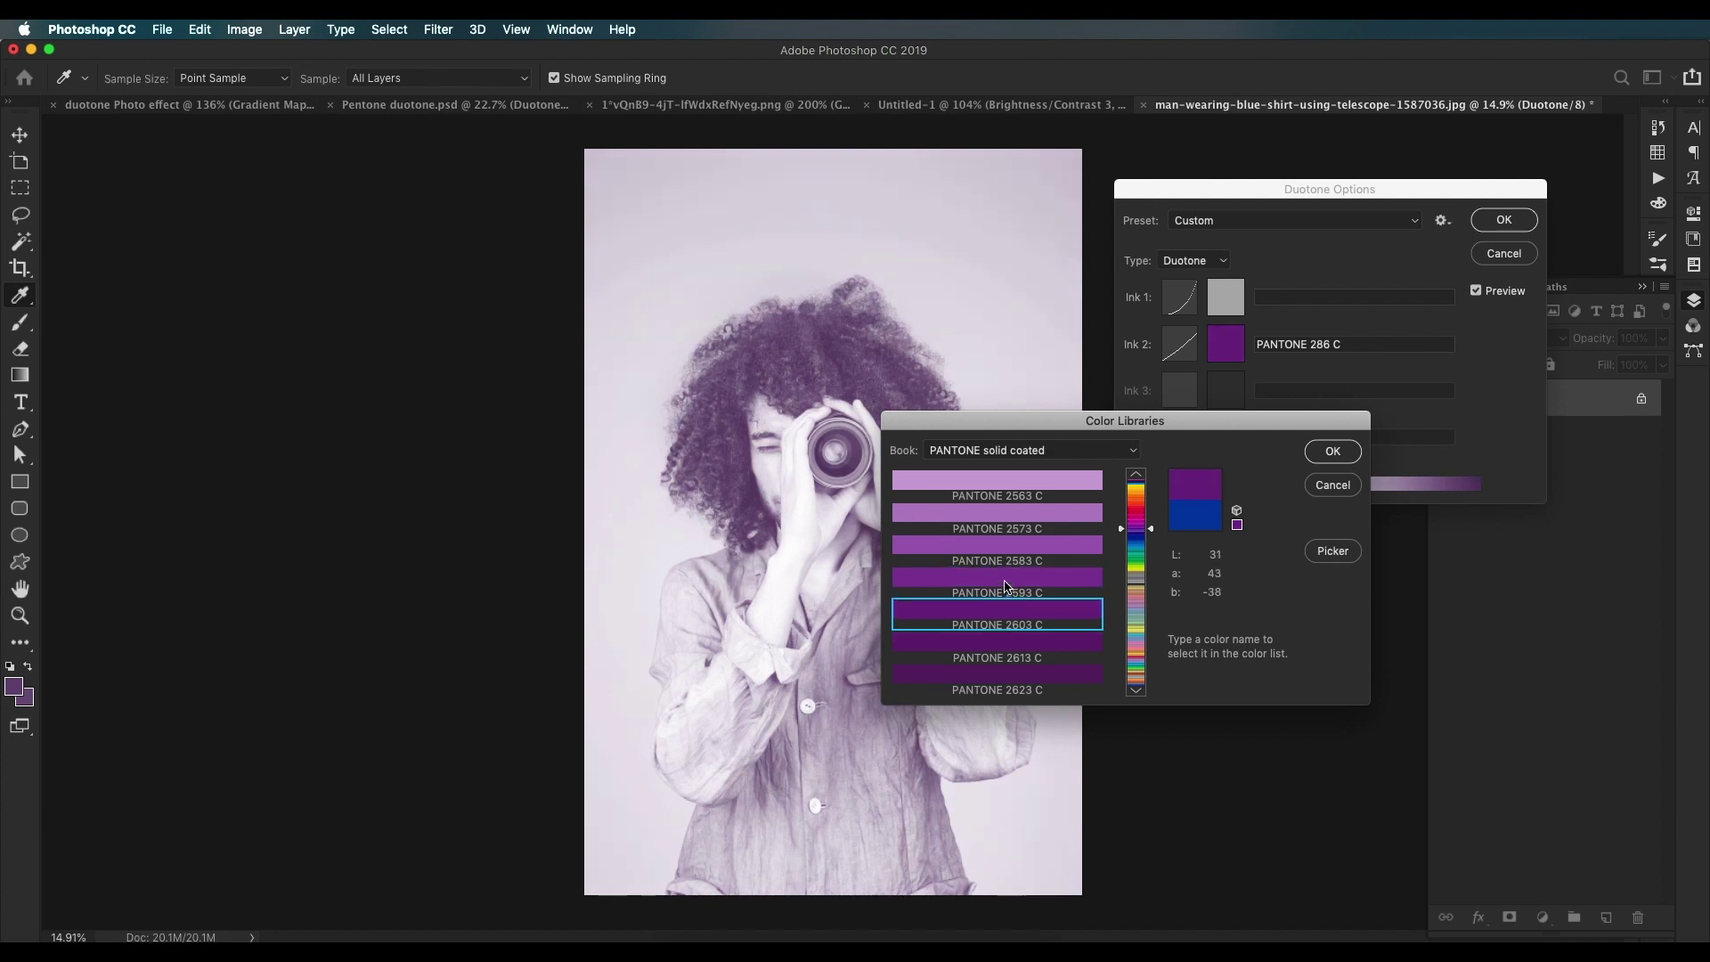
click(1006, 586)
click(1332, 452)
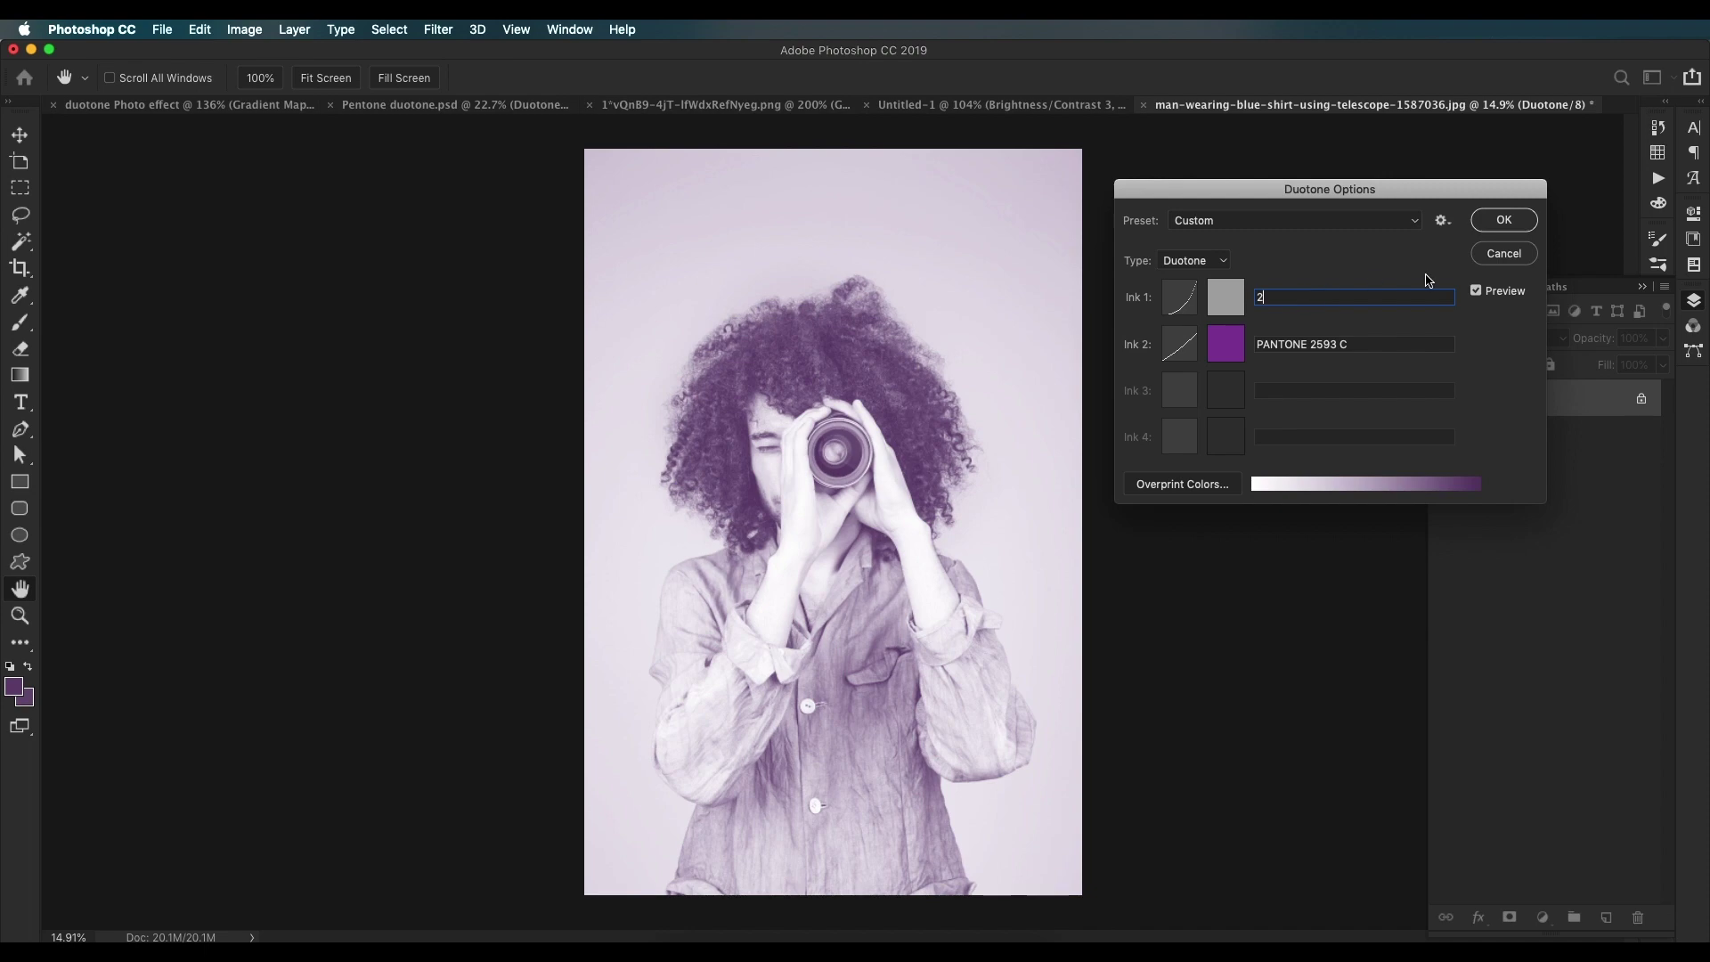
click(1497, 226)
Step: Compare the purple duotone photo with the blue version in Pentone duotone.psd
scroll(1018, 466, up, 7)
drag(651, 491, 717, 527)
click(455, 104)
scroll(717, 527, up, 5)
drag(773, 452, 754, 555)
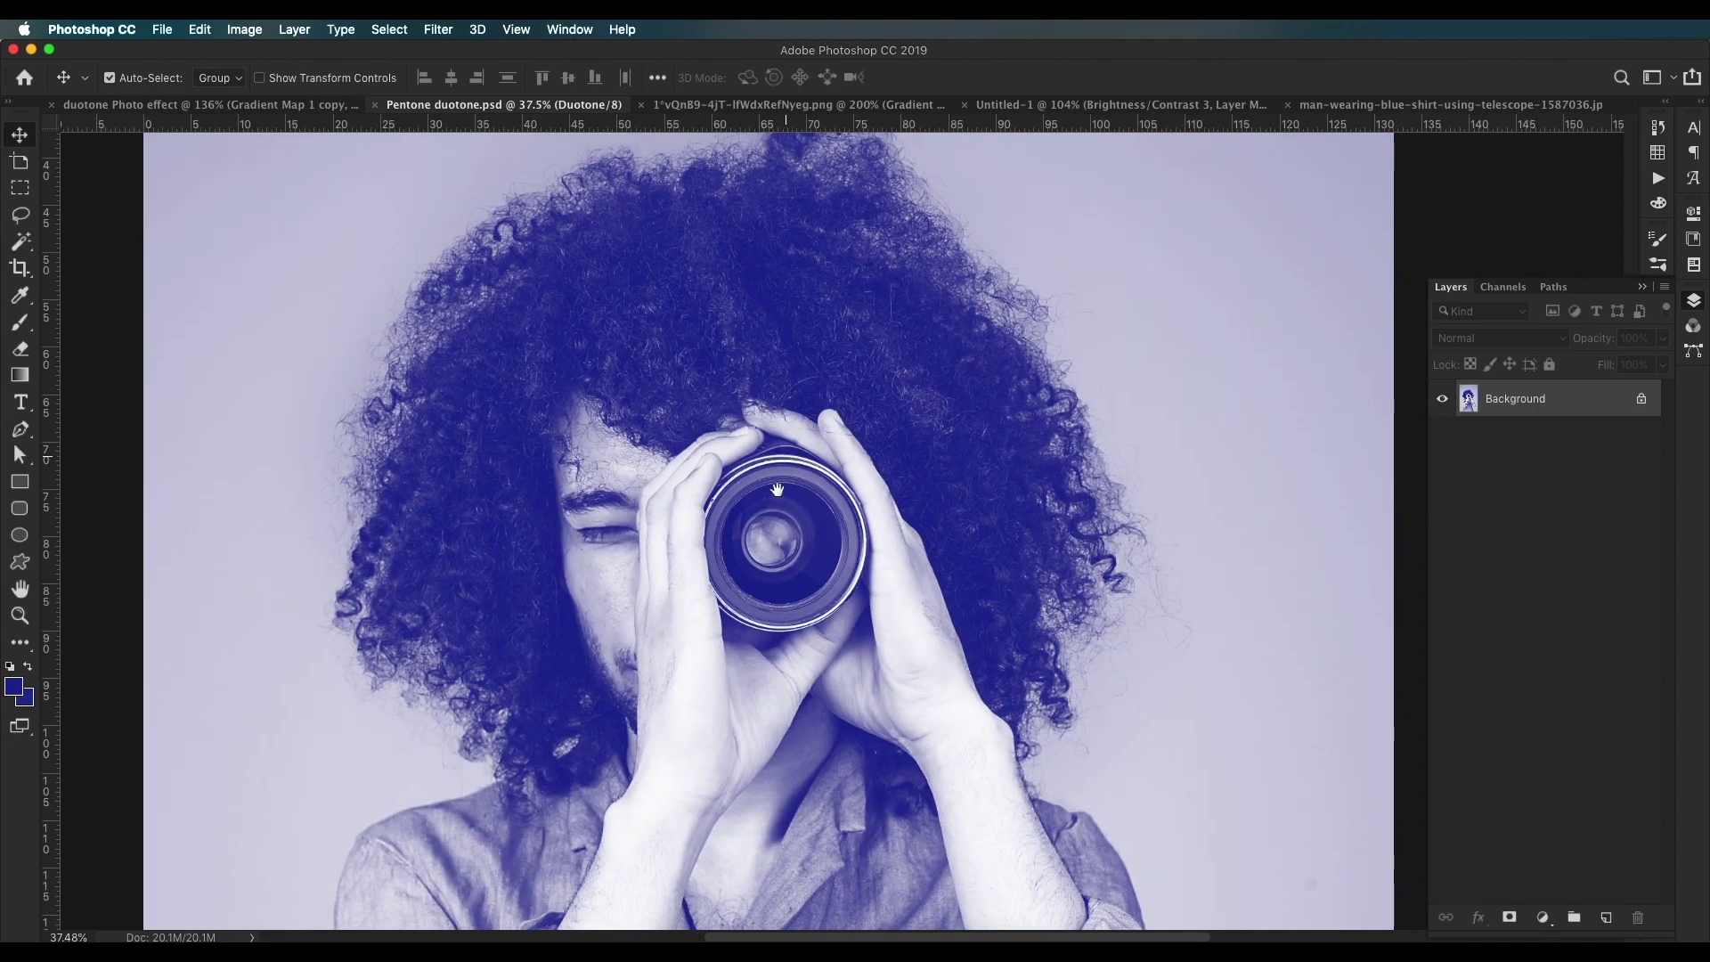
drag(1007, 351, 1003, 397)
click(1443, 104)
scroll(840, 624, left, 3)
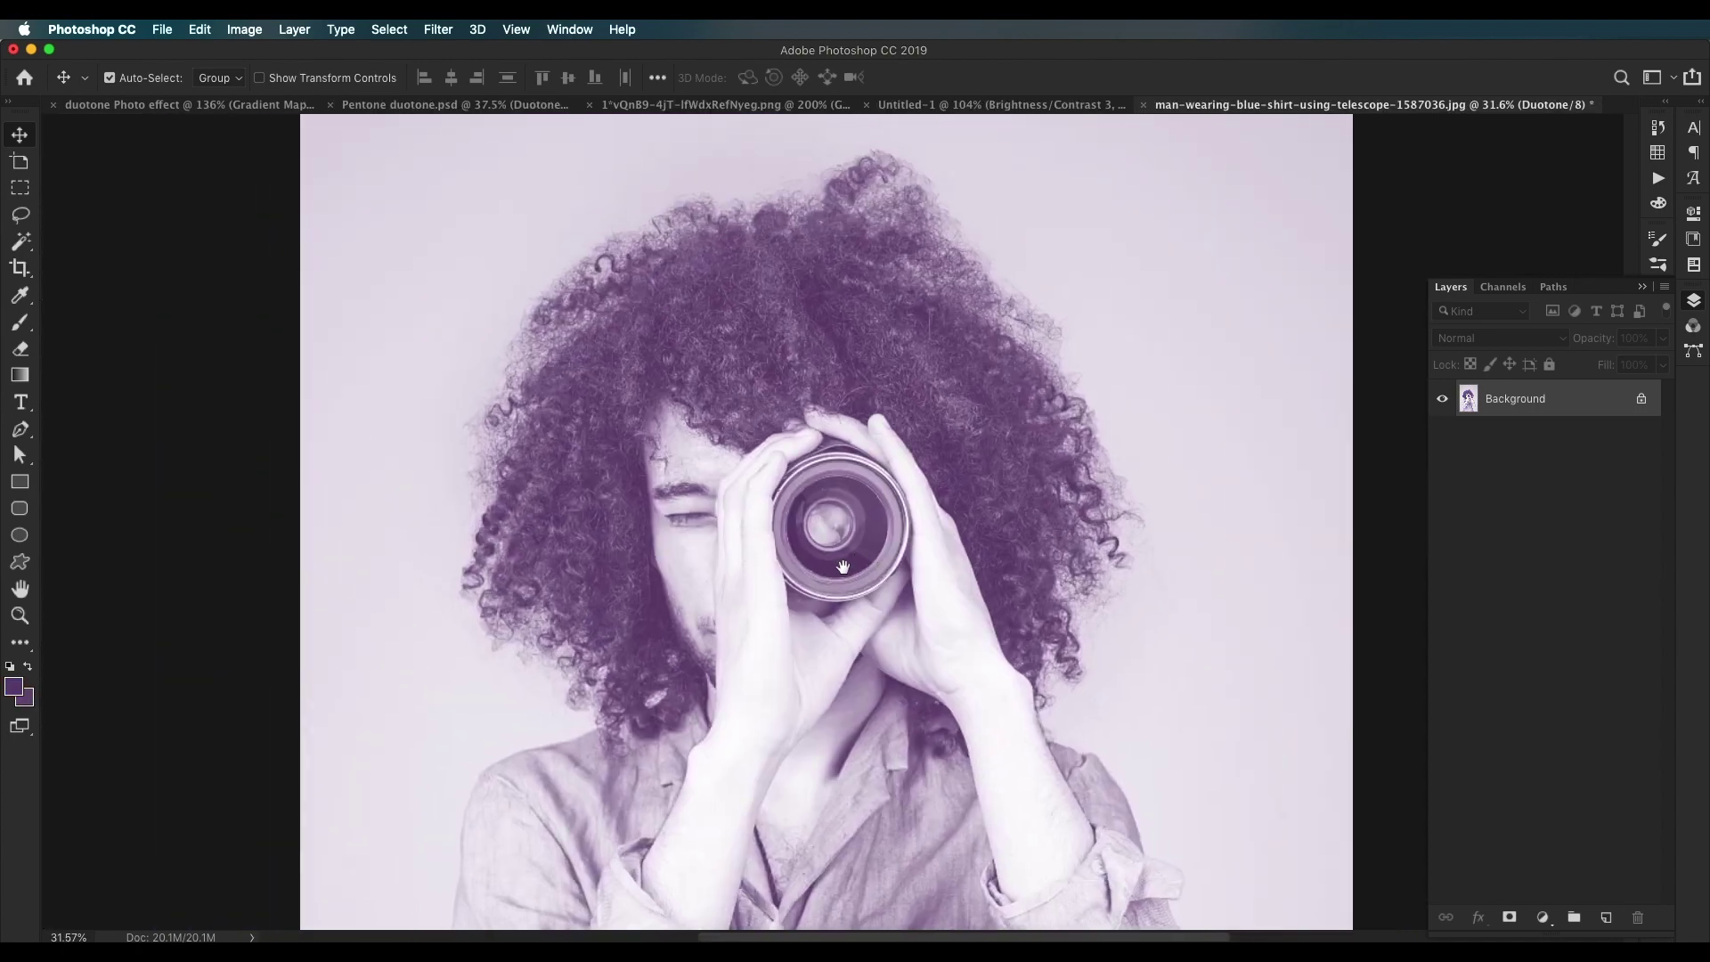
scroll(846, 587, down, 3)
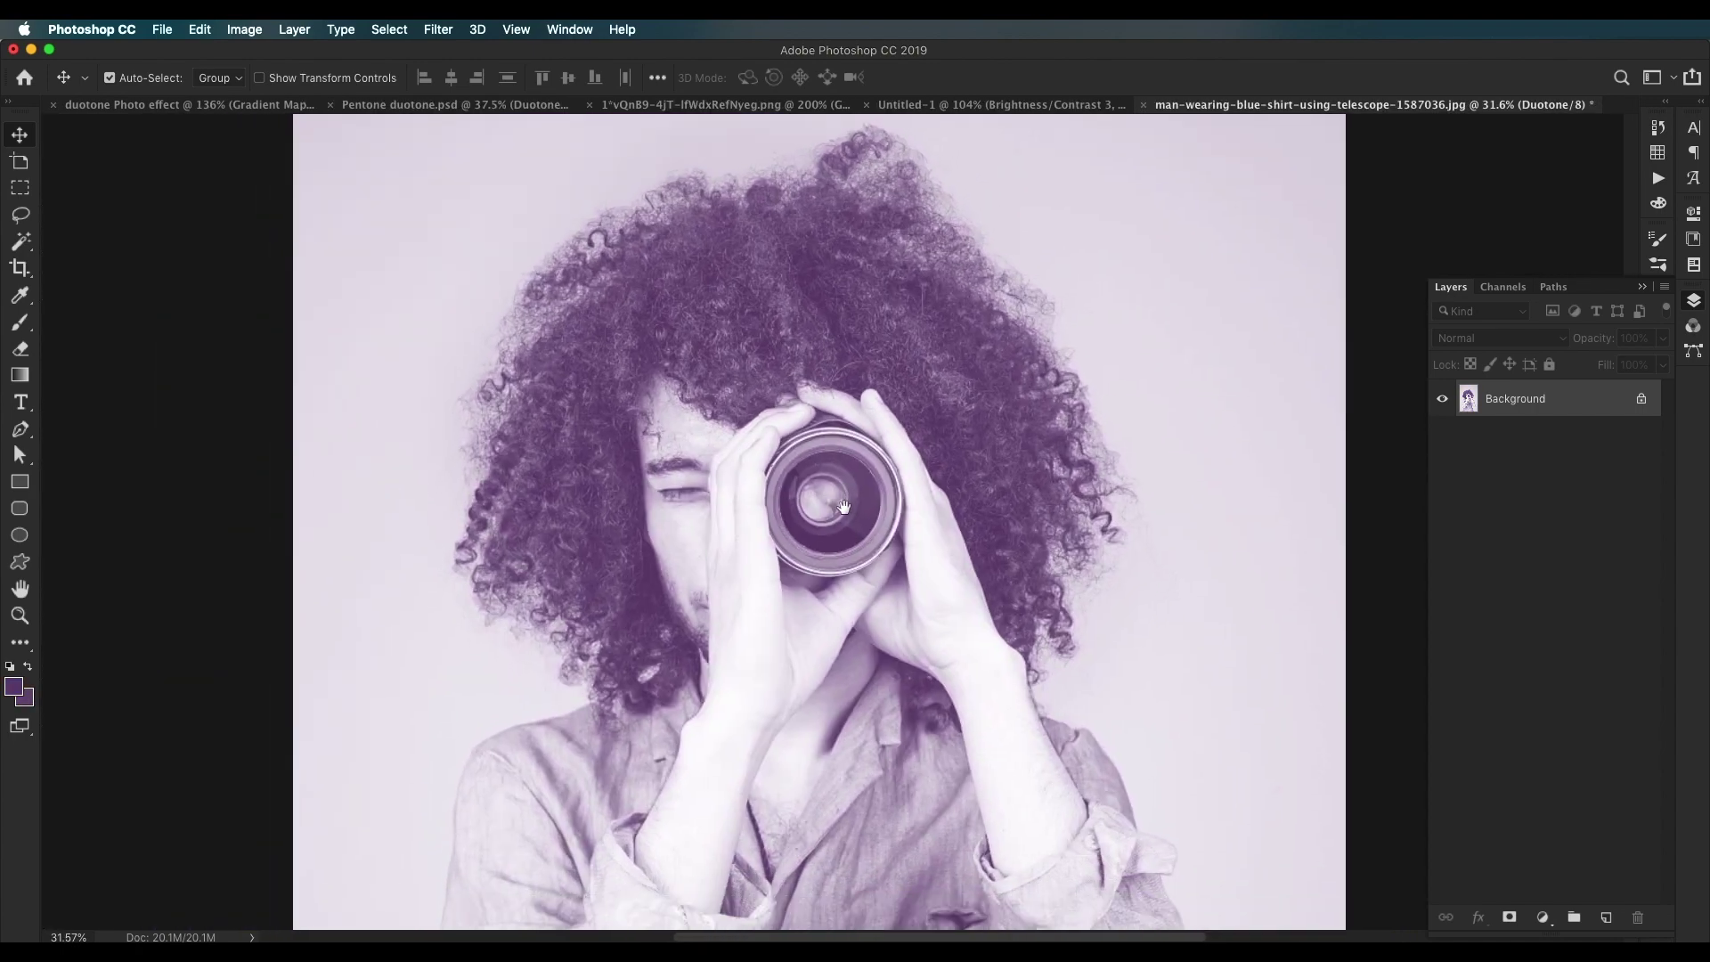
scroll(820, 350, down, 2)
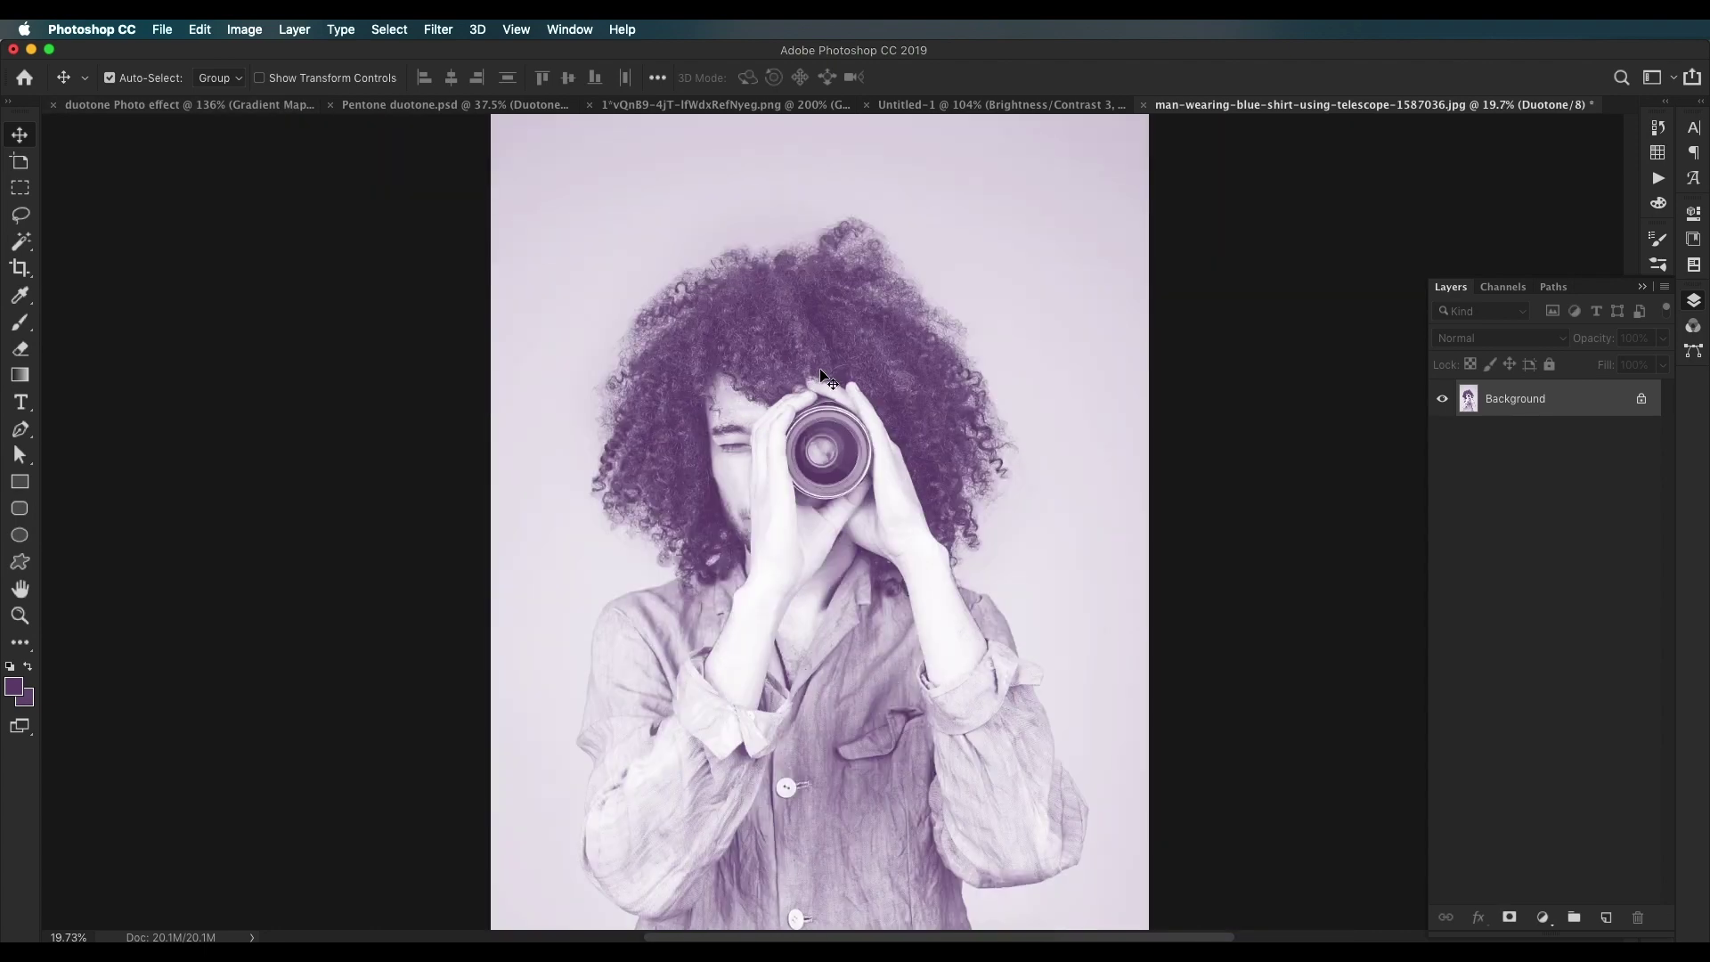
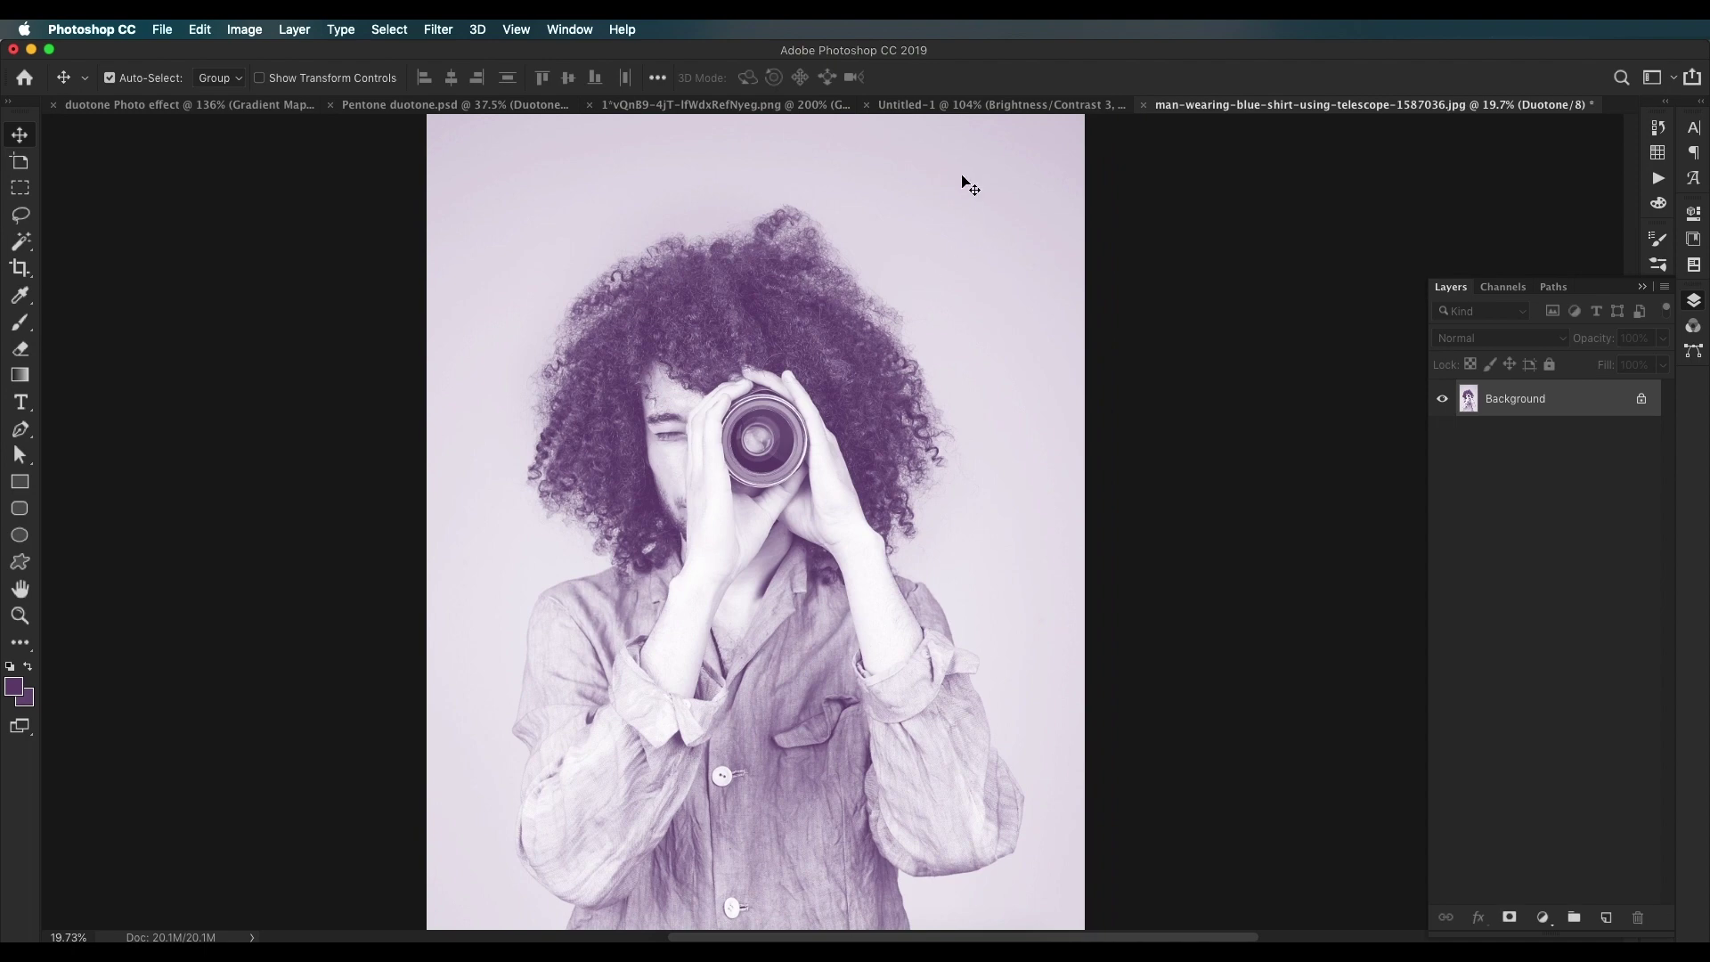
Step: Look at the SPOTLIGHT poster document and create a new 1500 × 900 px RGB document at 144 ppi
click(746, 106)
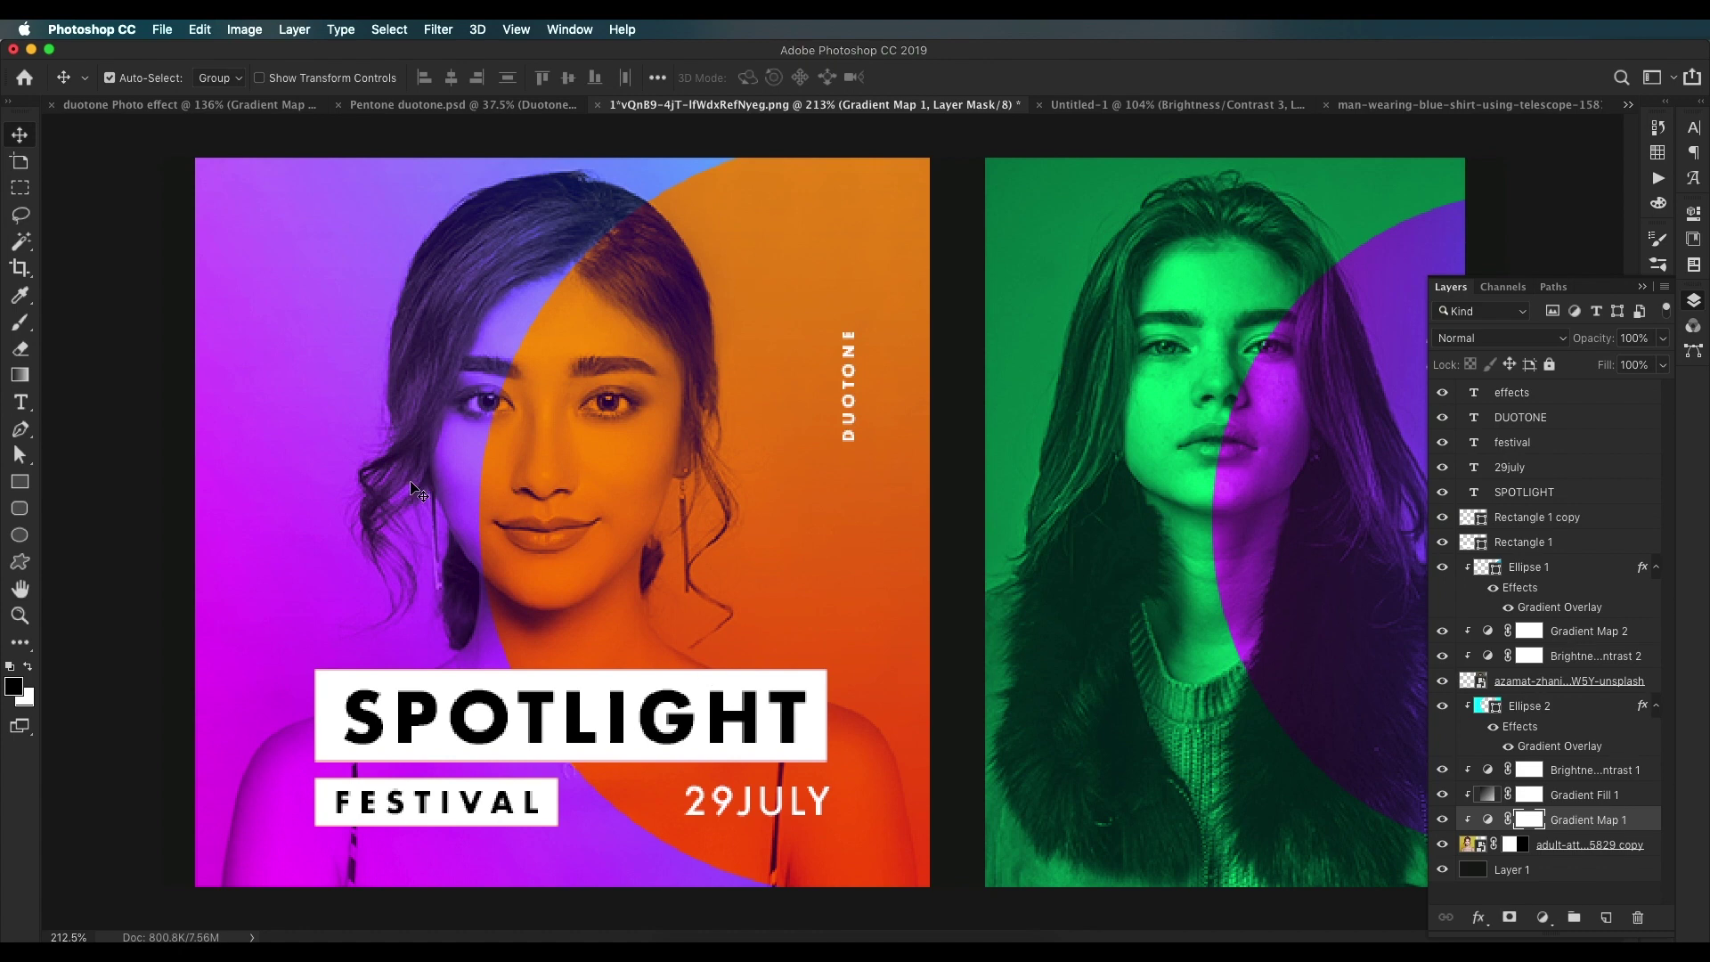
click(166, 31)
click(272, 52)
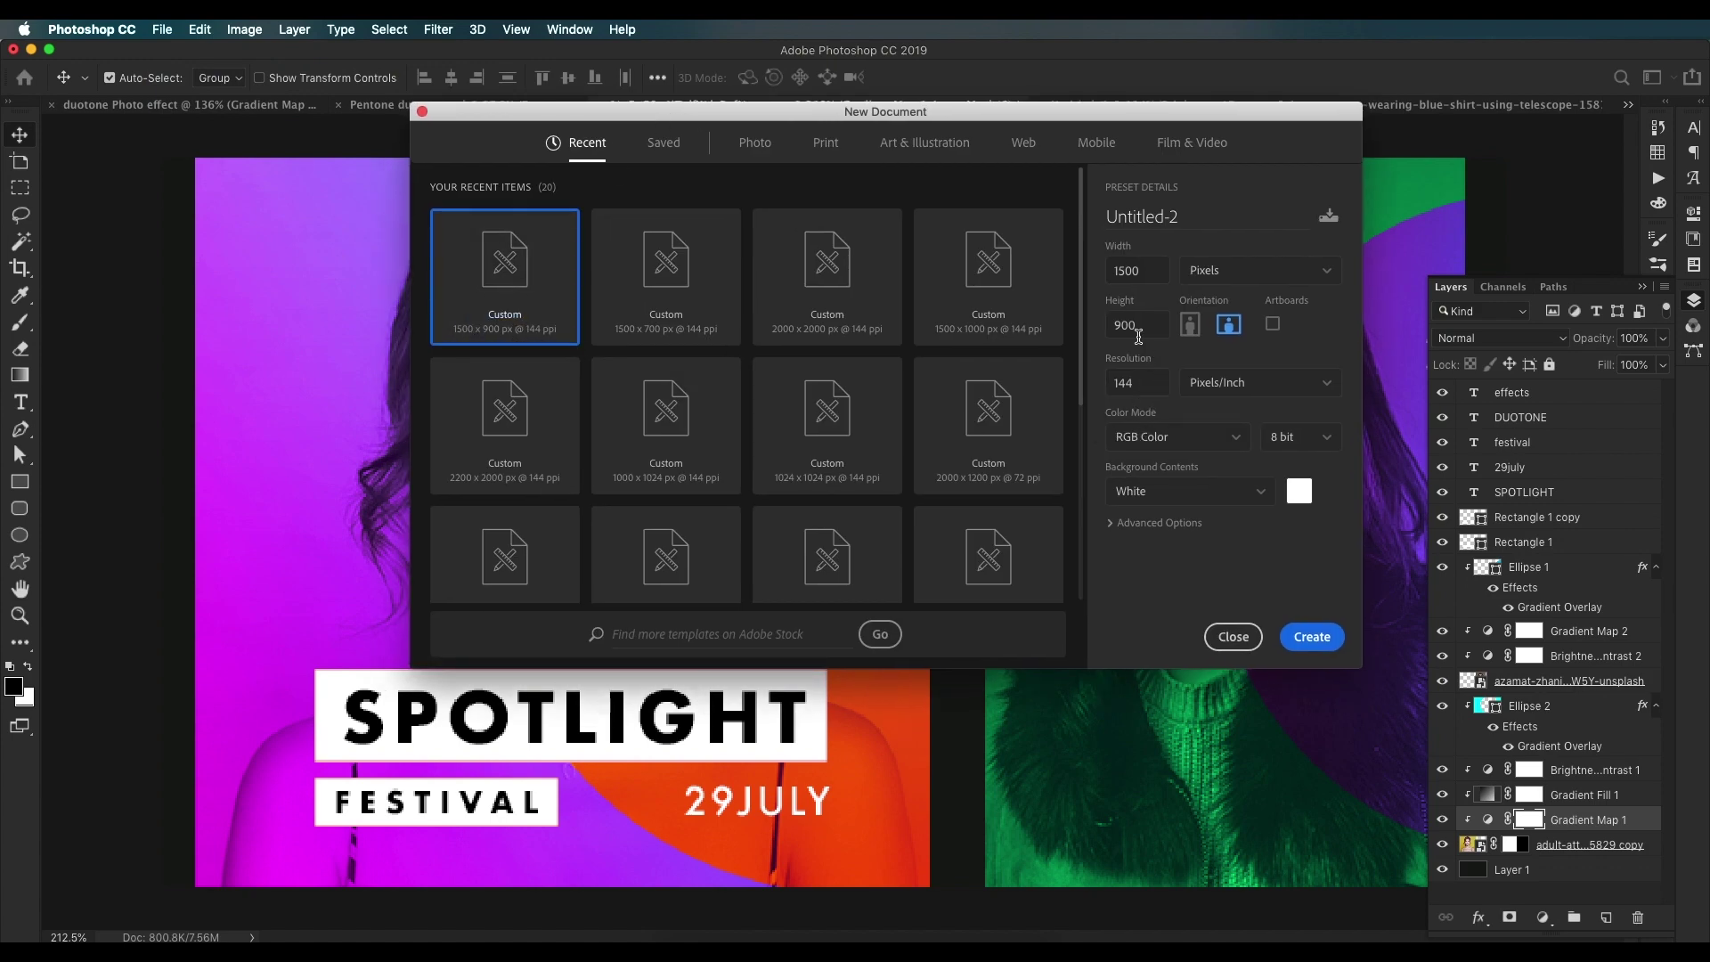
click(1308, 638)
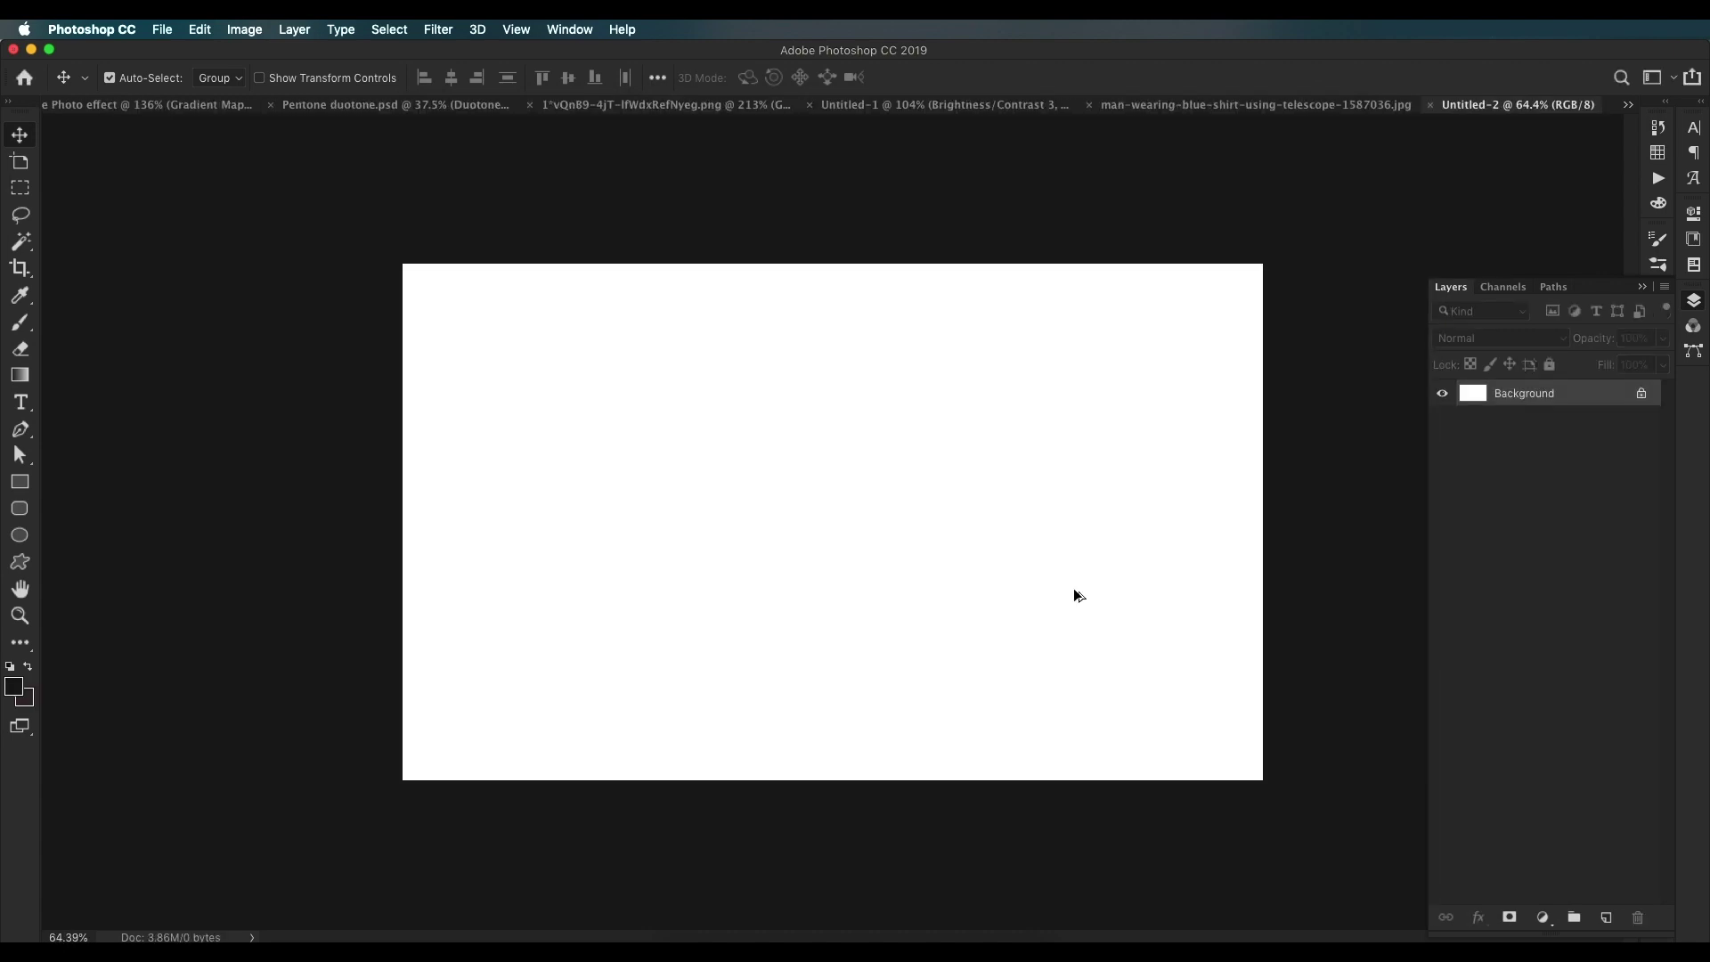
Step: Place the adult-attractive-beautiful-beauty-415829 photo from the Photos folder at full canvas height, left of the canvas centre
click(676, 930)
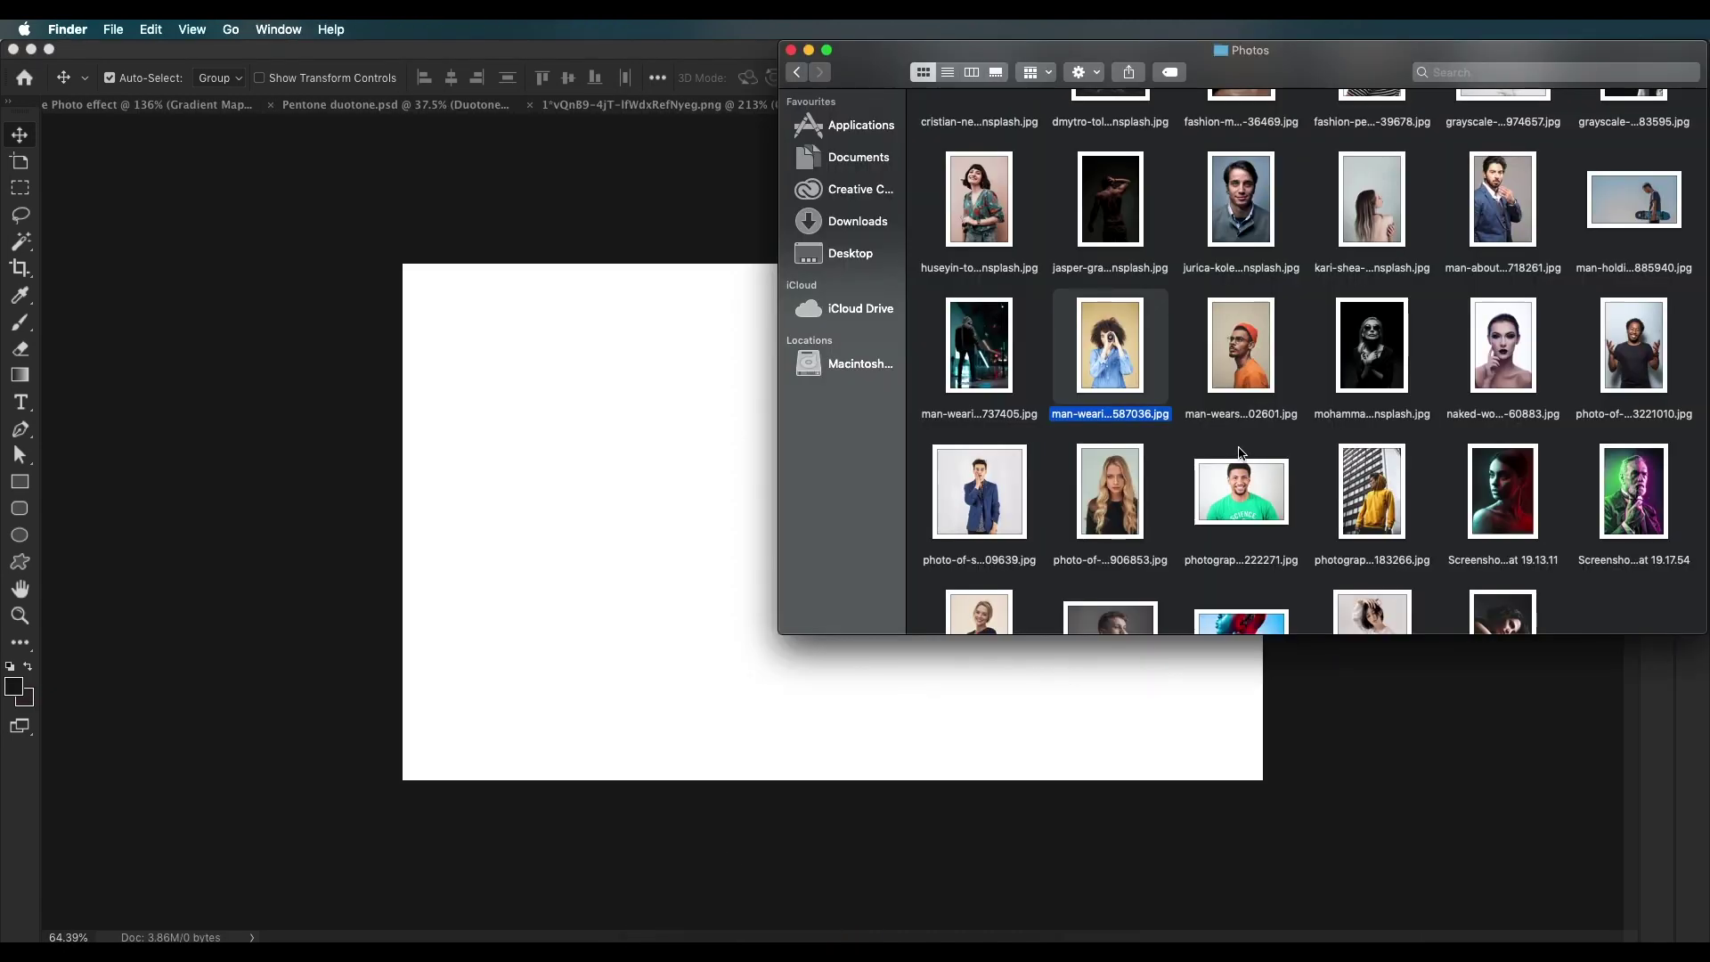
drag(980, 160, 579, 588)
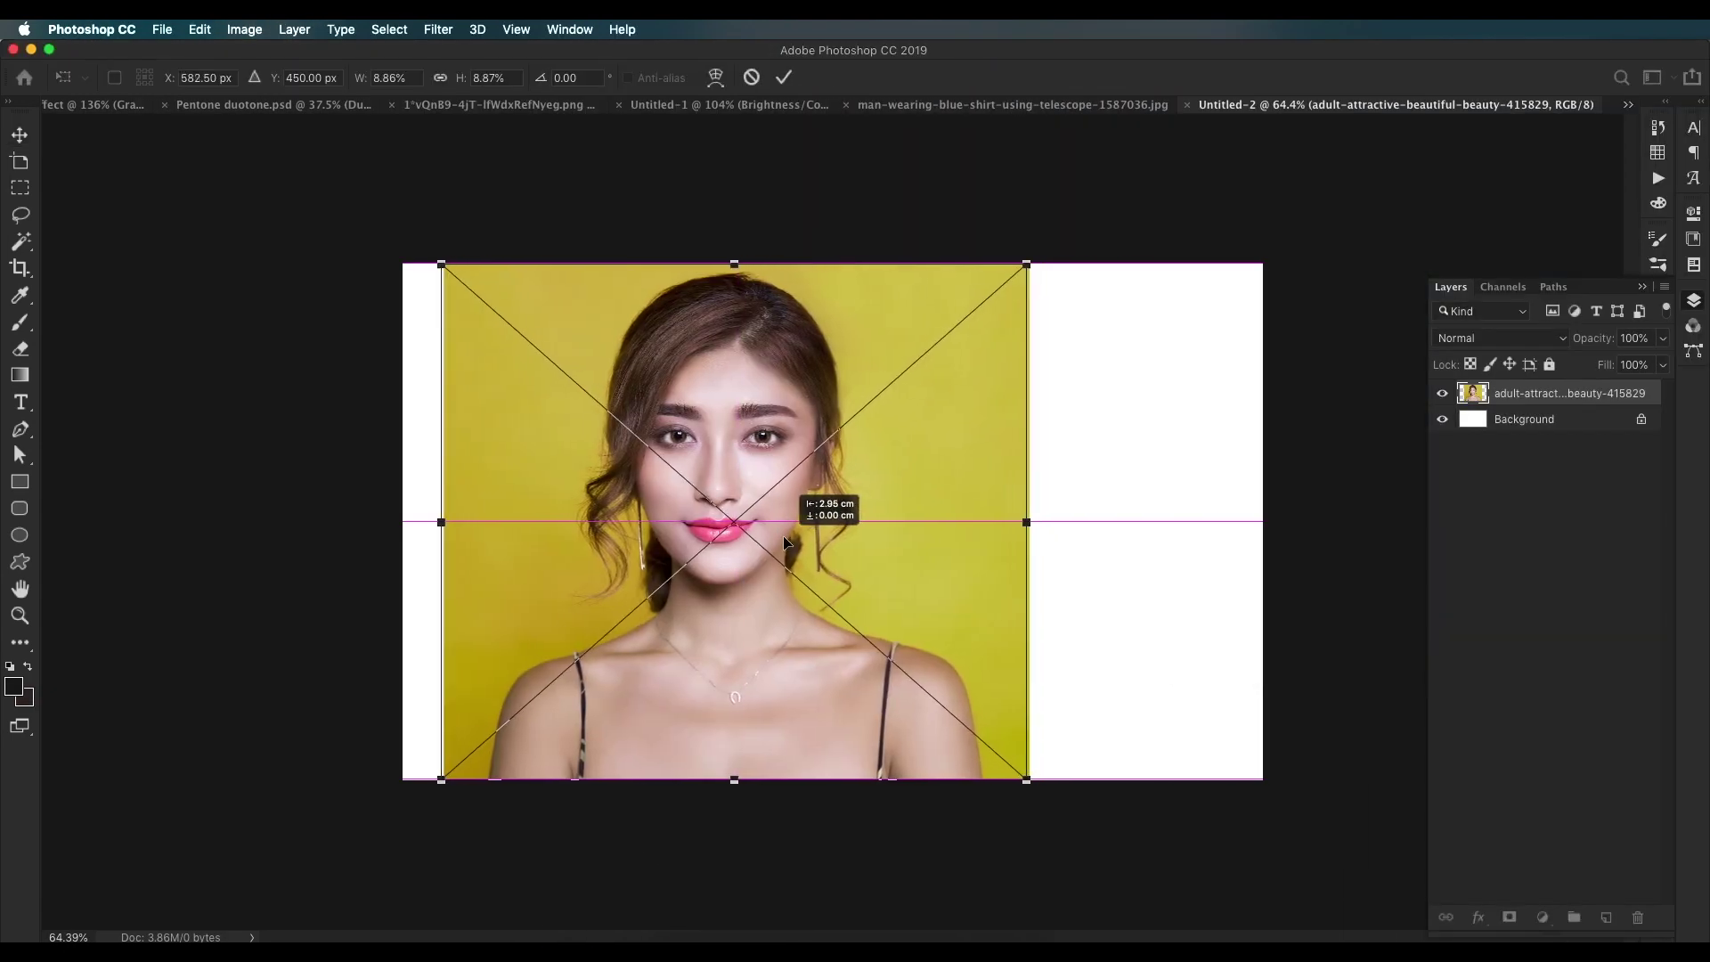
key(Return)
drag(872, 528, 851, 528)
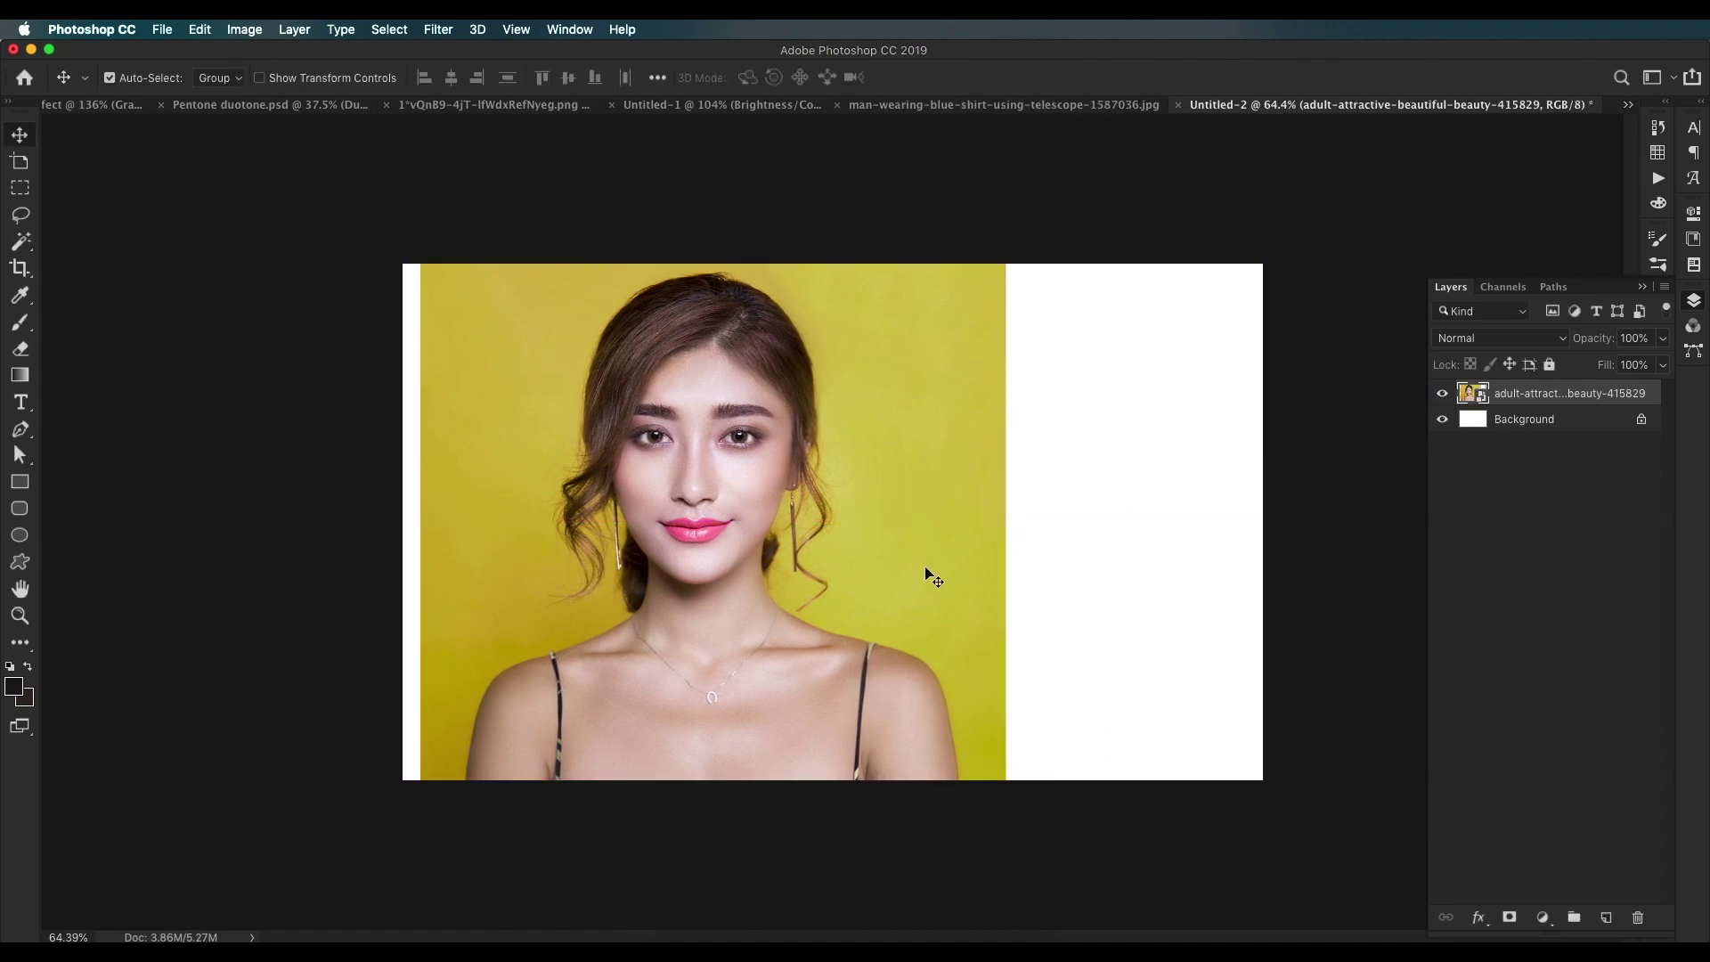
Step: Select the central part of the portrait with a rectangular marquee and add a layer mask that trims its sides
click(20, 187)
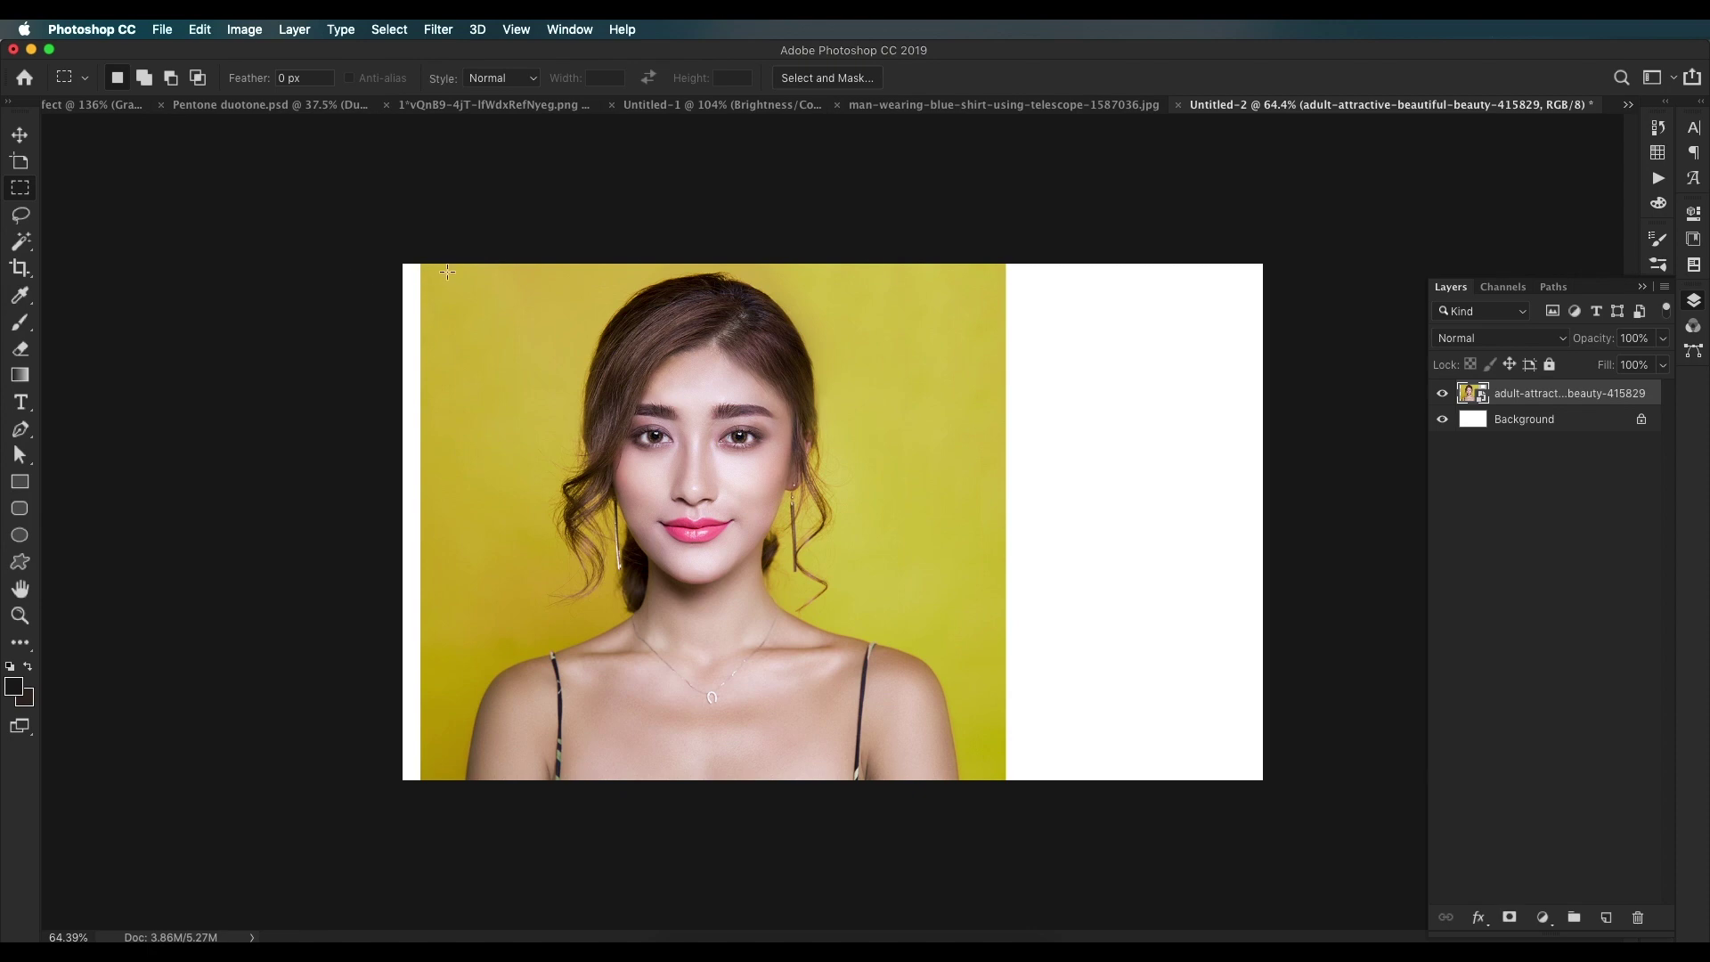
drag(462, 265, 969, 819)
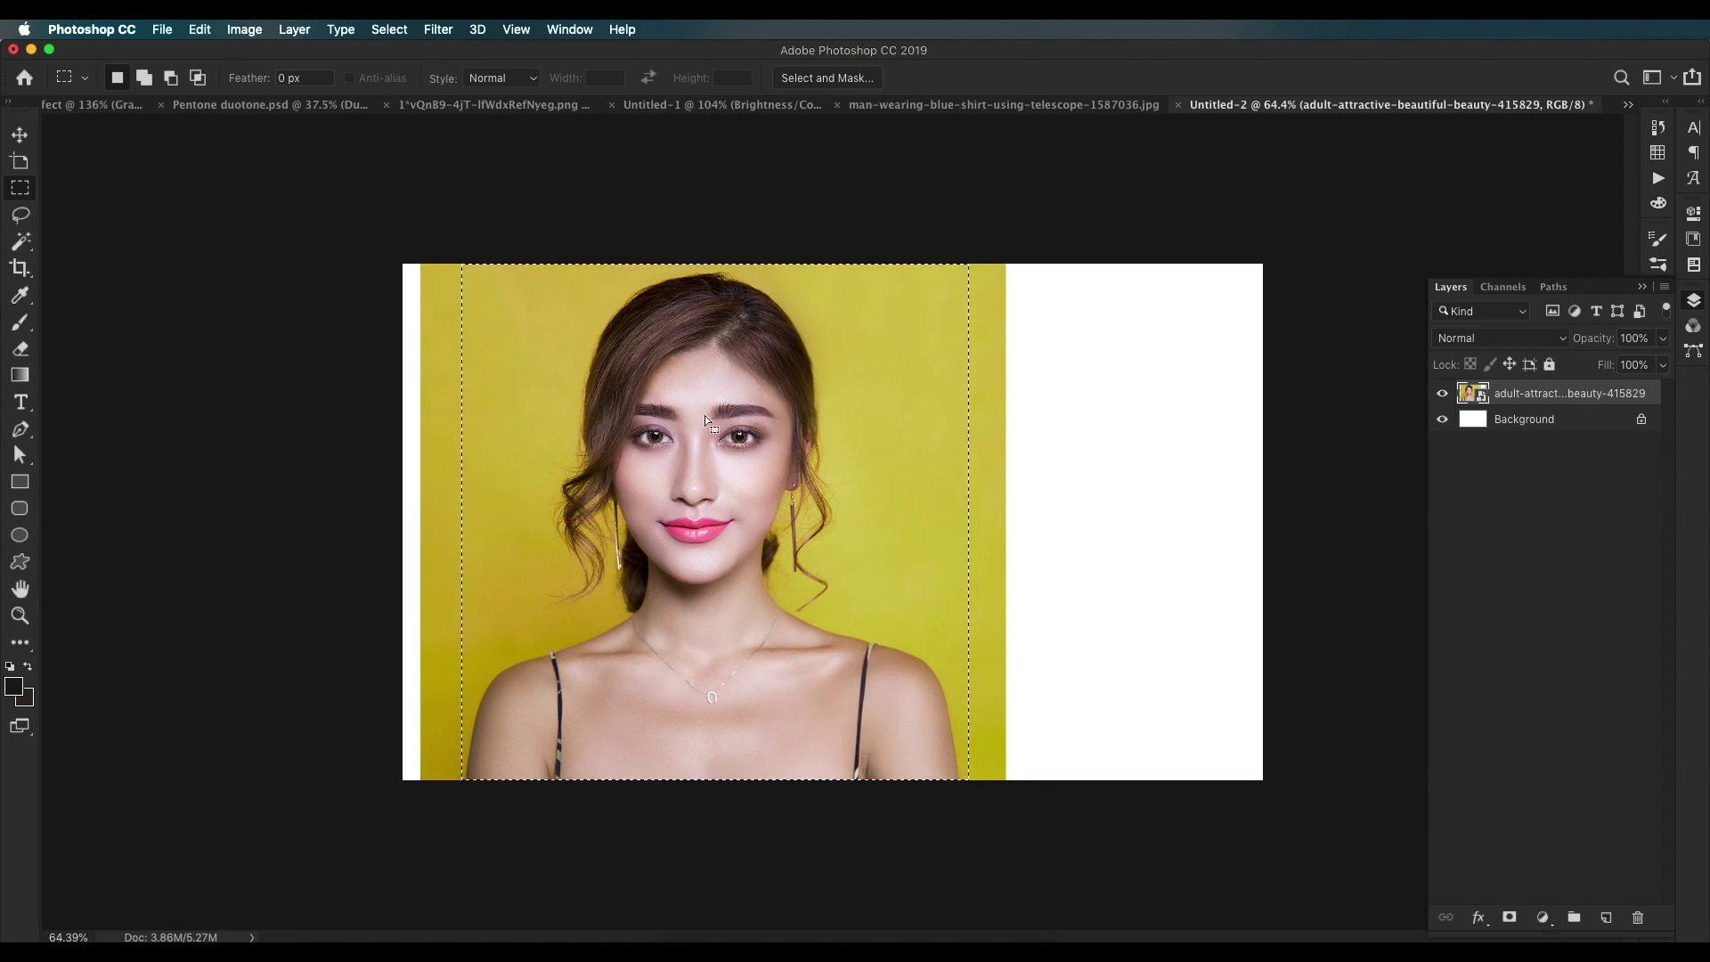
click(1509, 917)
click(19, 134)
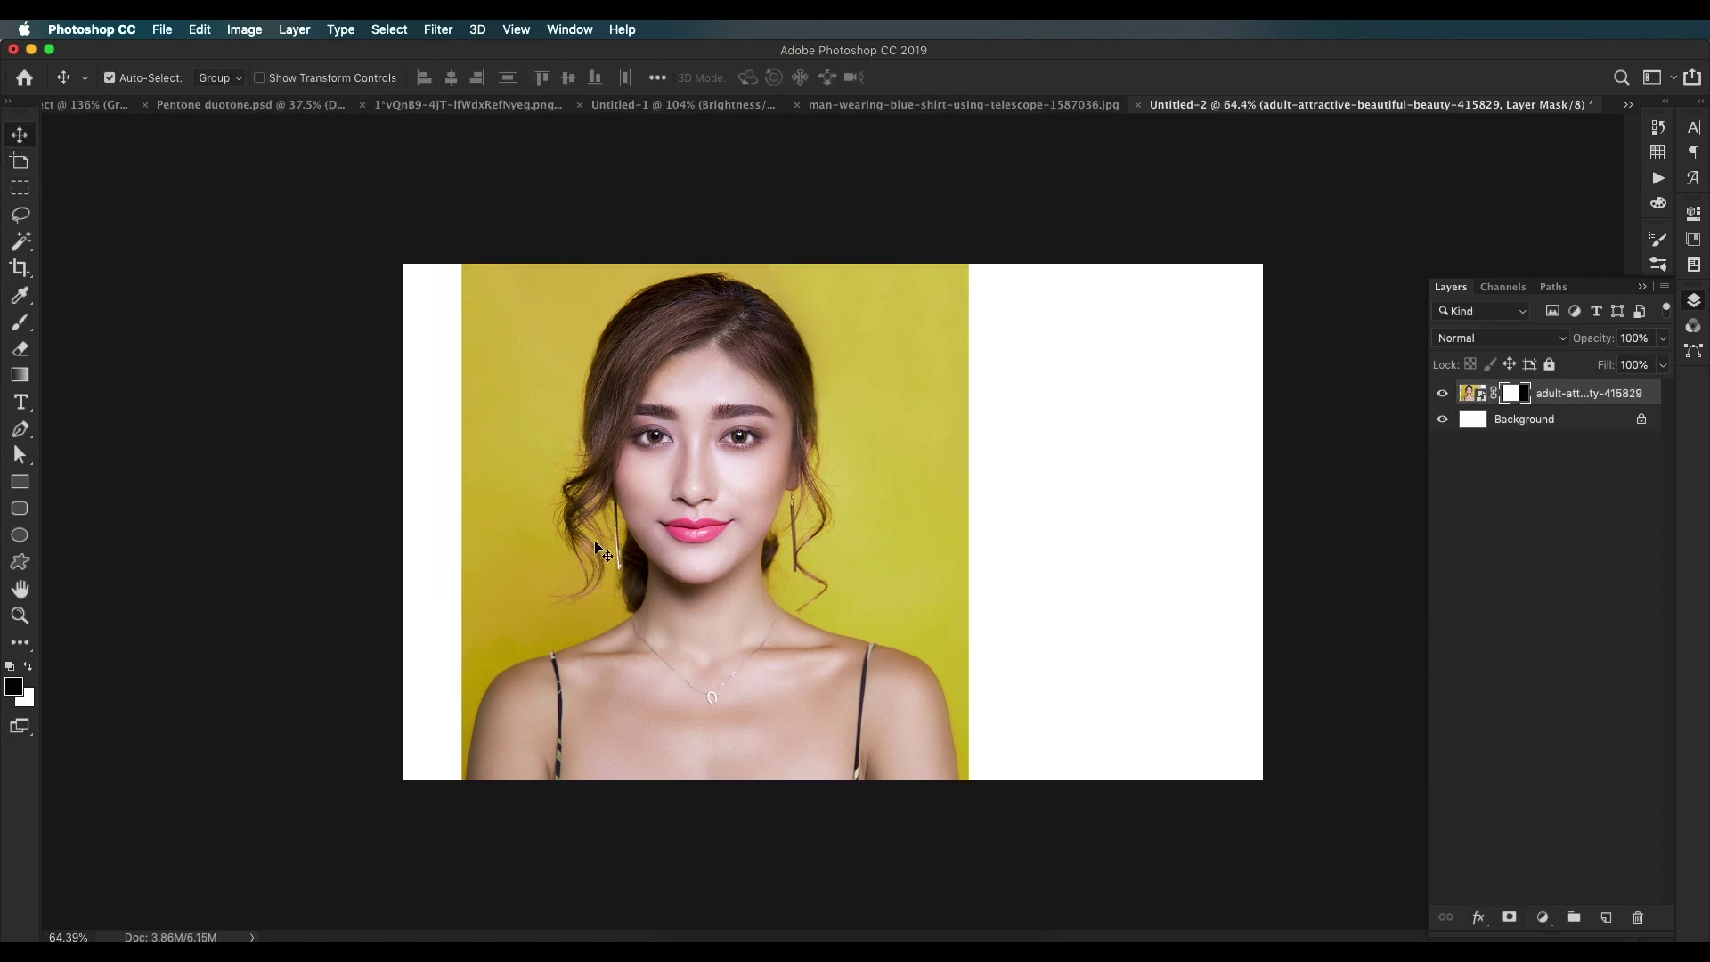
scroll(757, 574, up, 4)
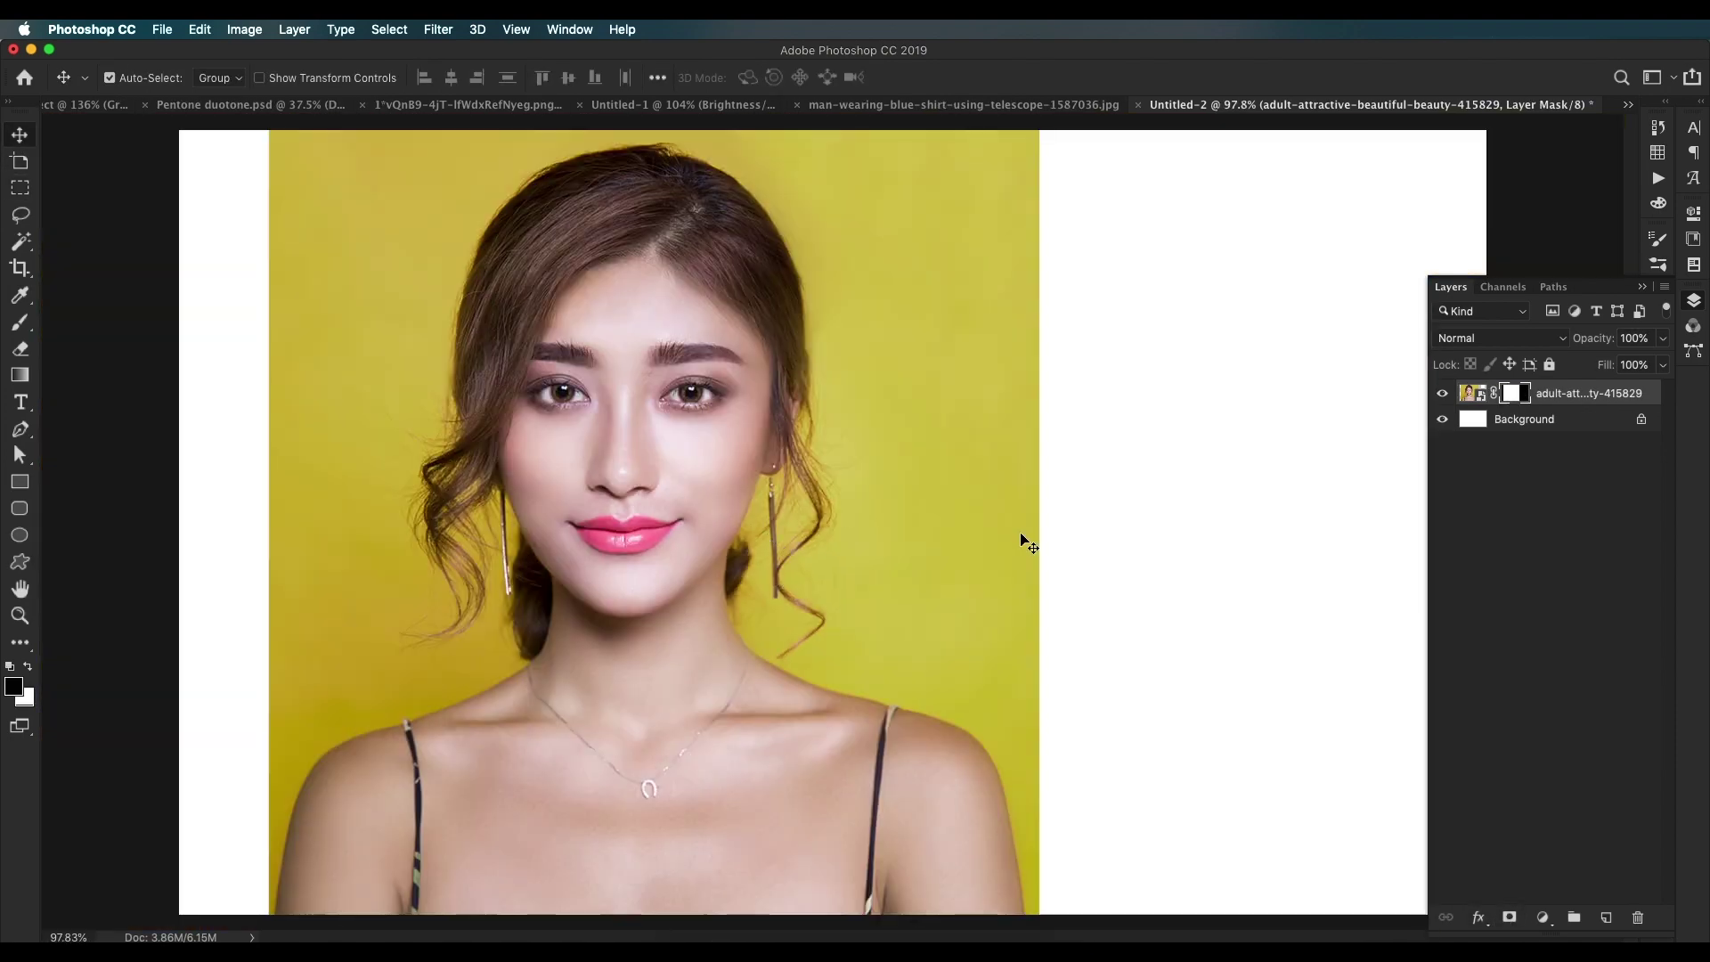
Step: Add a Gradient Map adjustment with a violet-to-orange gradient and set its light stop to the orange ff9600
click(1542, 917)
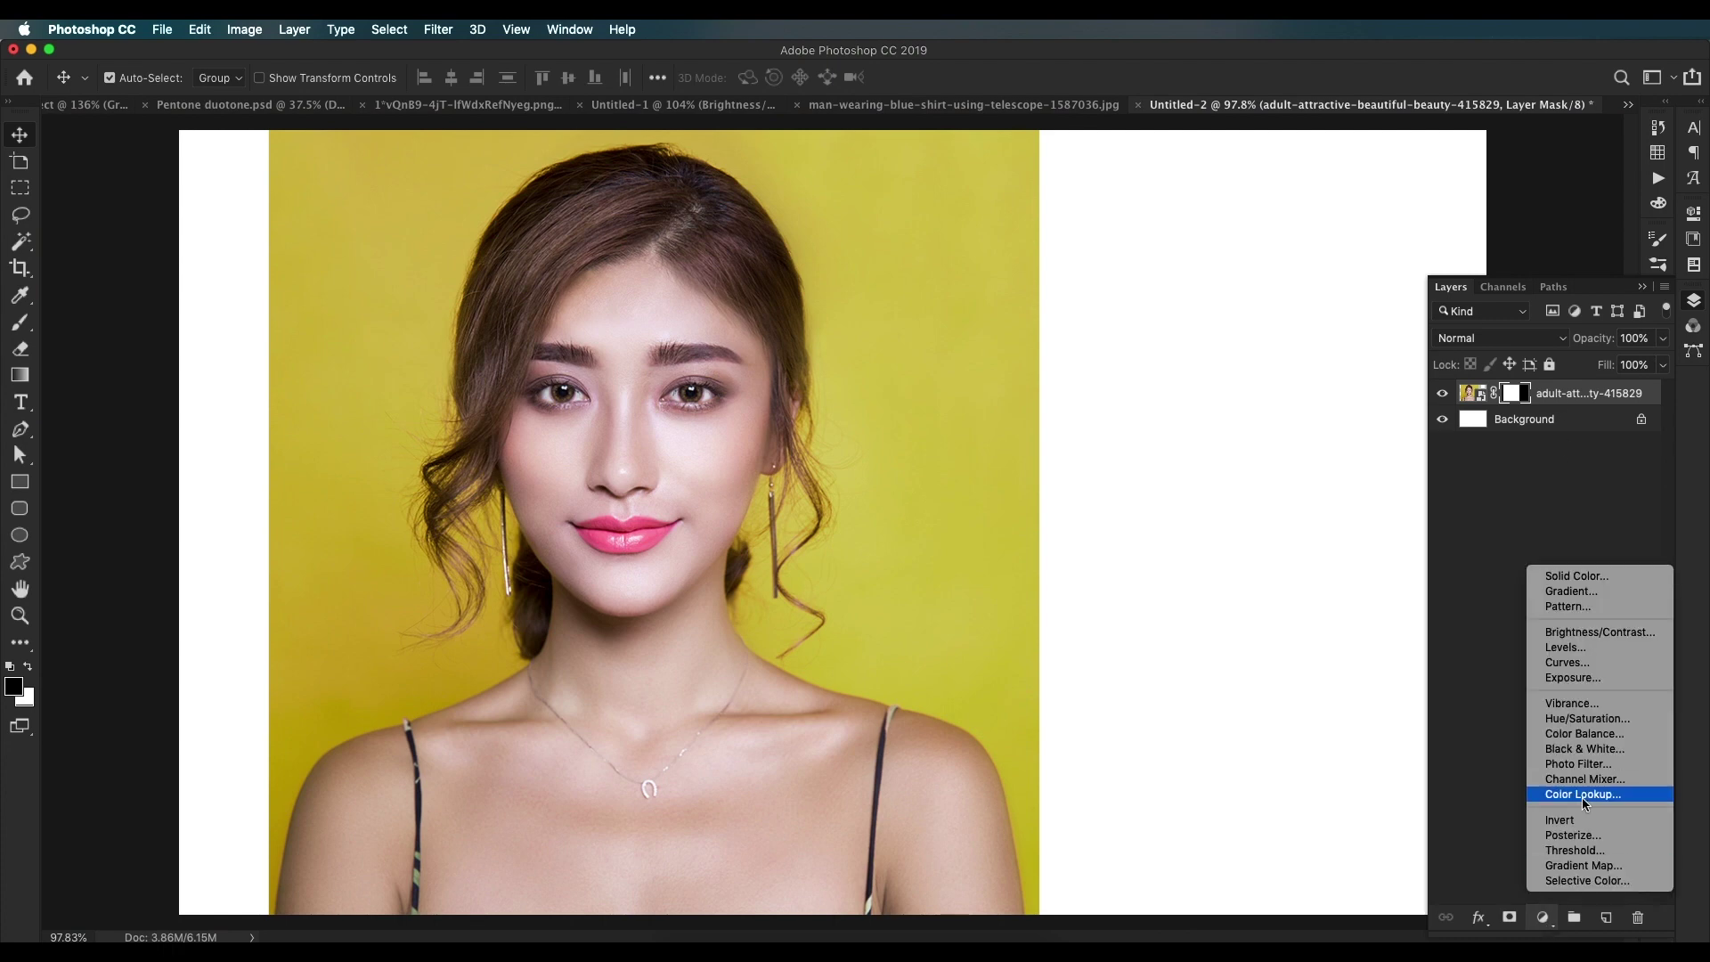
click(1580, 868)
click(1487, 274)
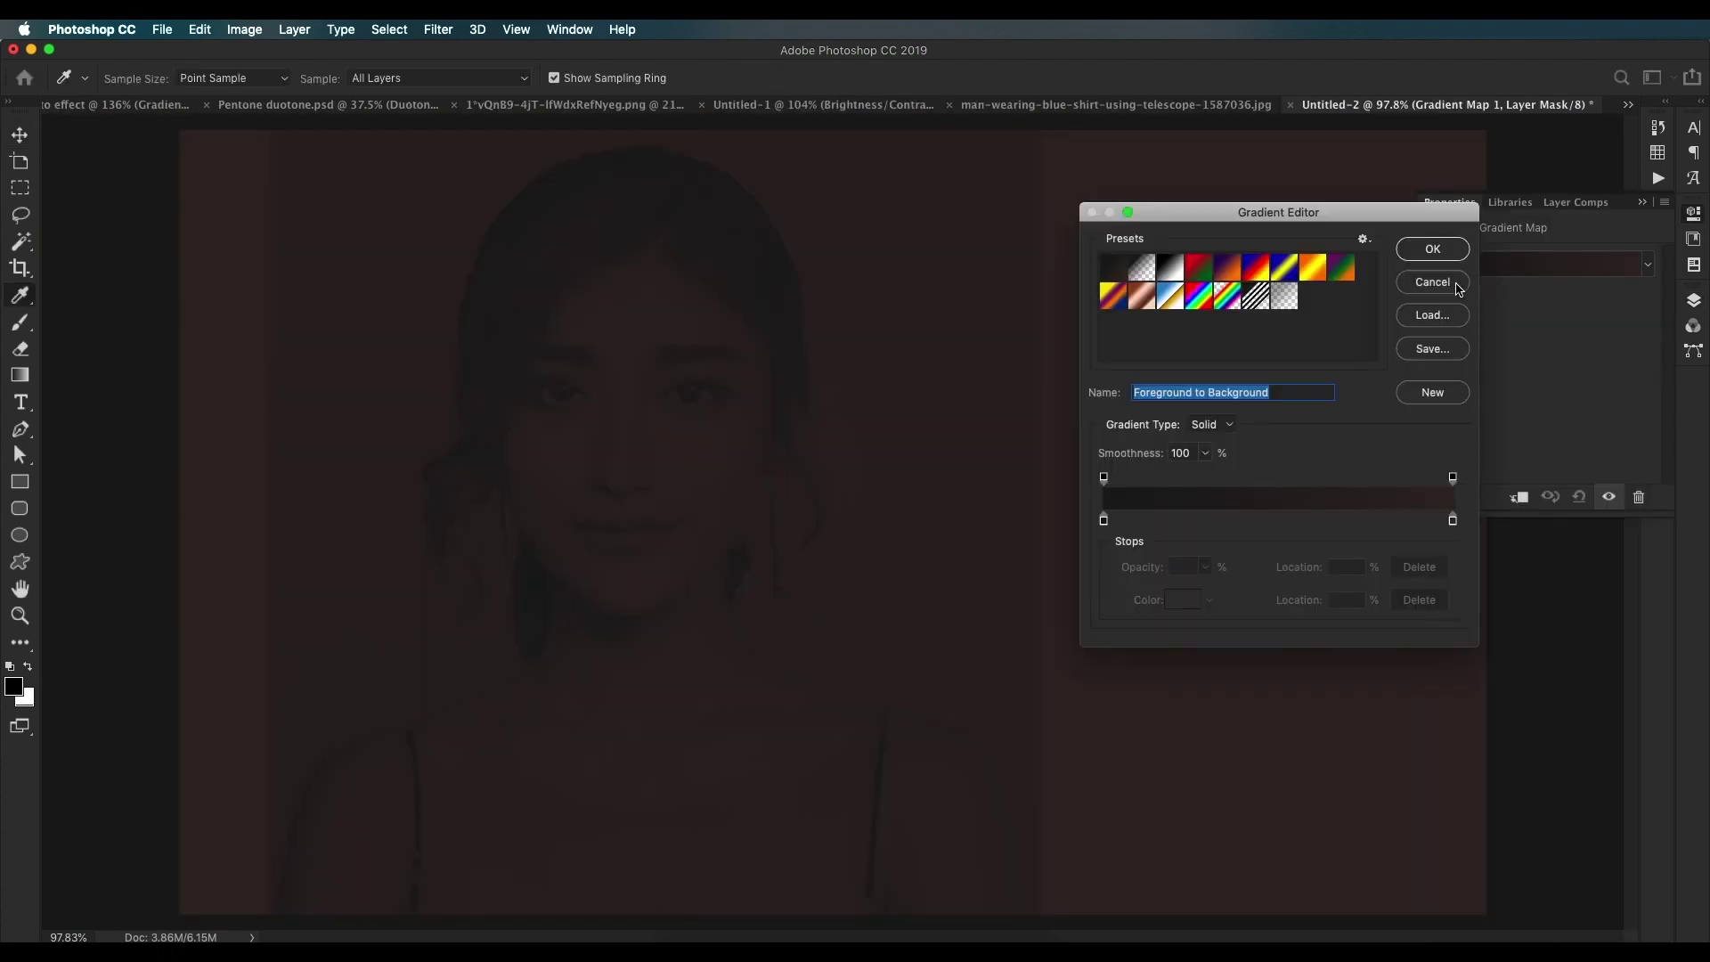
click(1227, 296)
click(1104, 522)
click(1453, 523)
click(1193, 600)
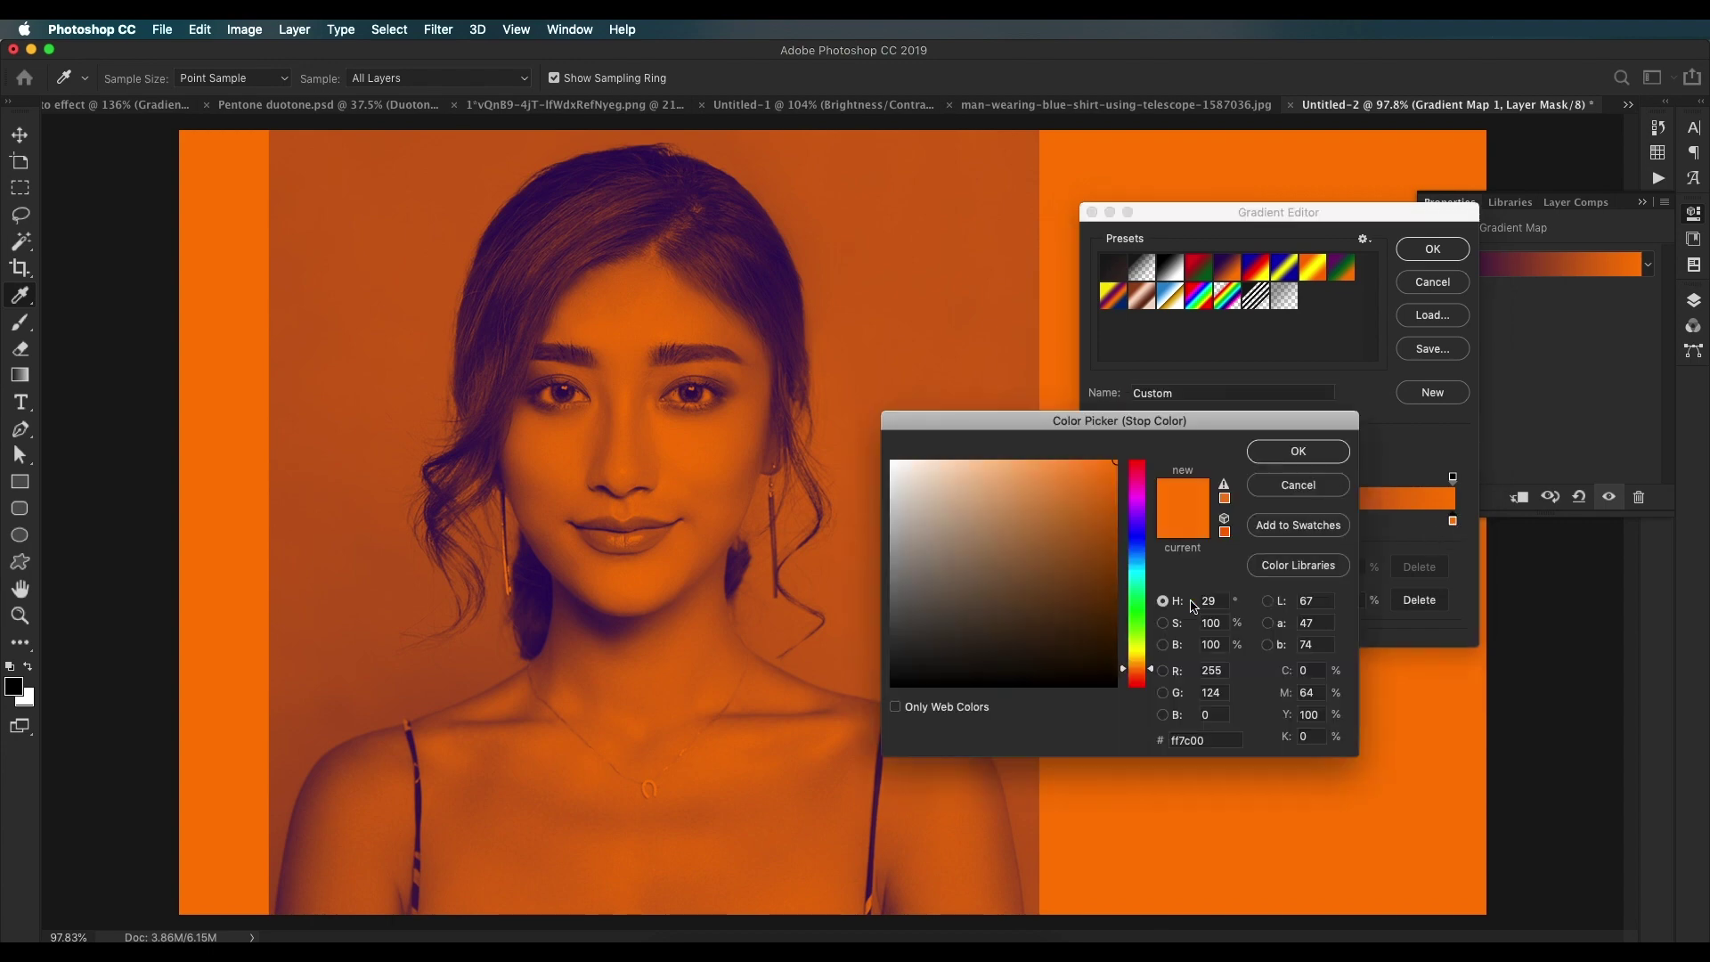
drag(1142, 674, 1147, 668)
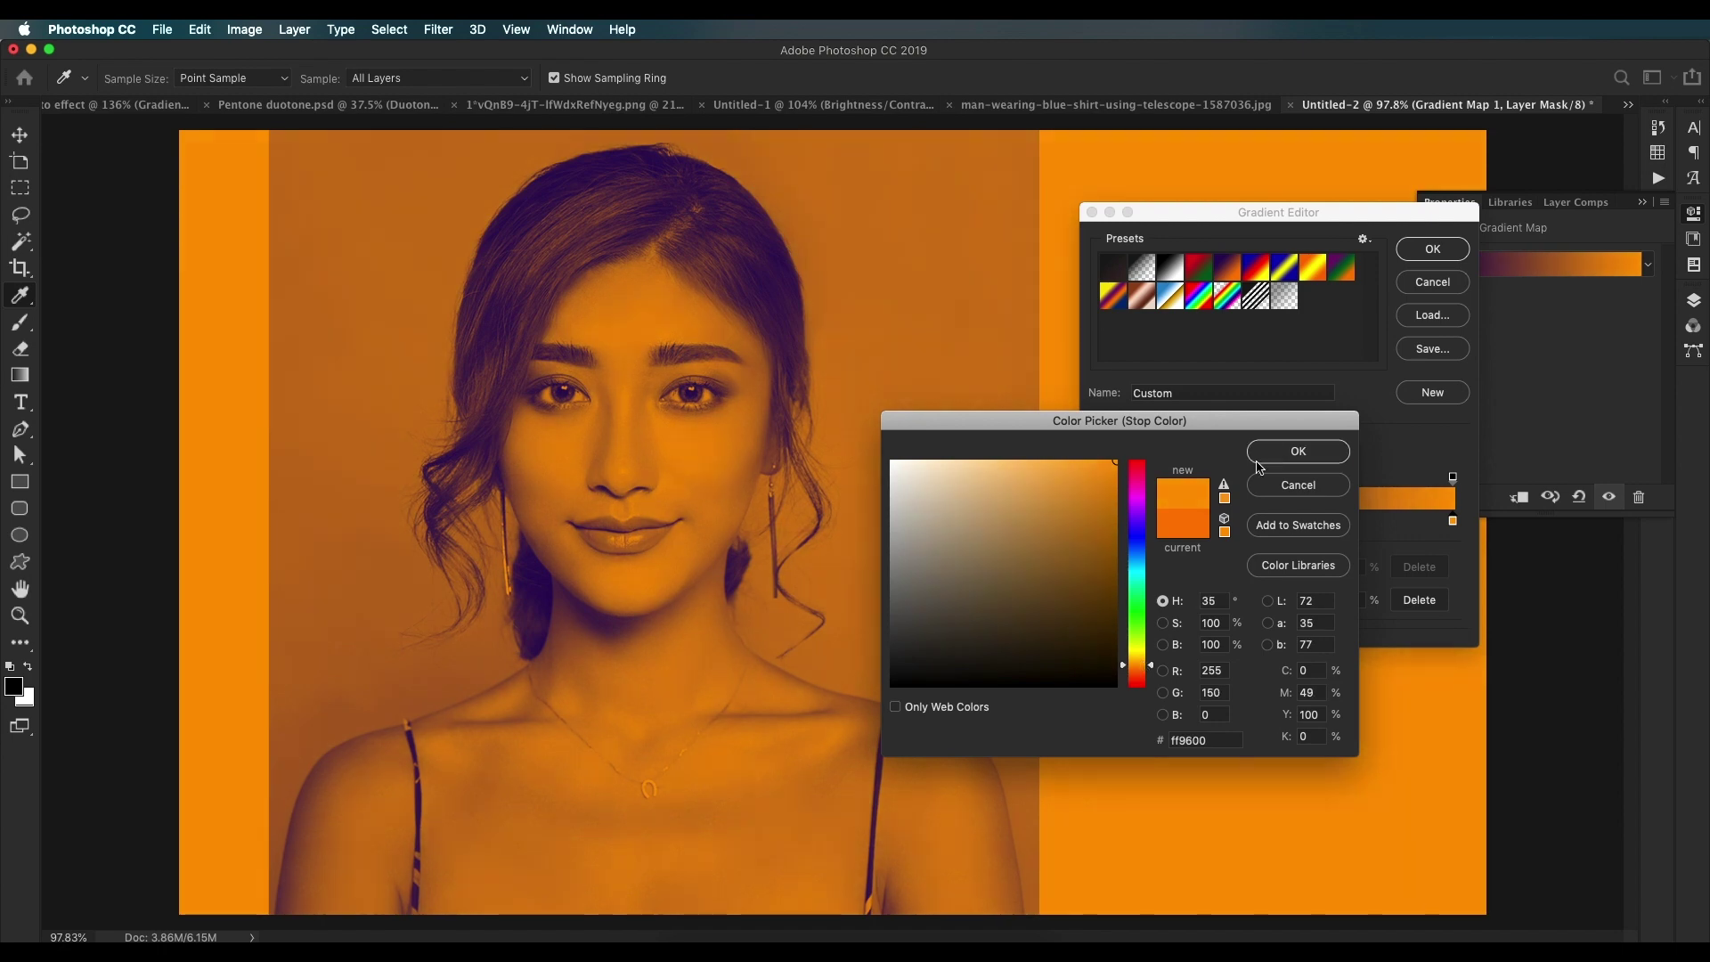
click(1297, 451)
Step: Accept the dark purple 270b51 for the gradient's dark stop and apply the gradient map
click(1104, 522)
click(1186, 599)
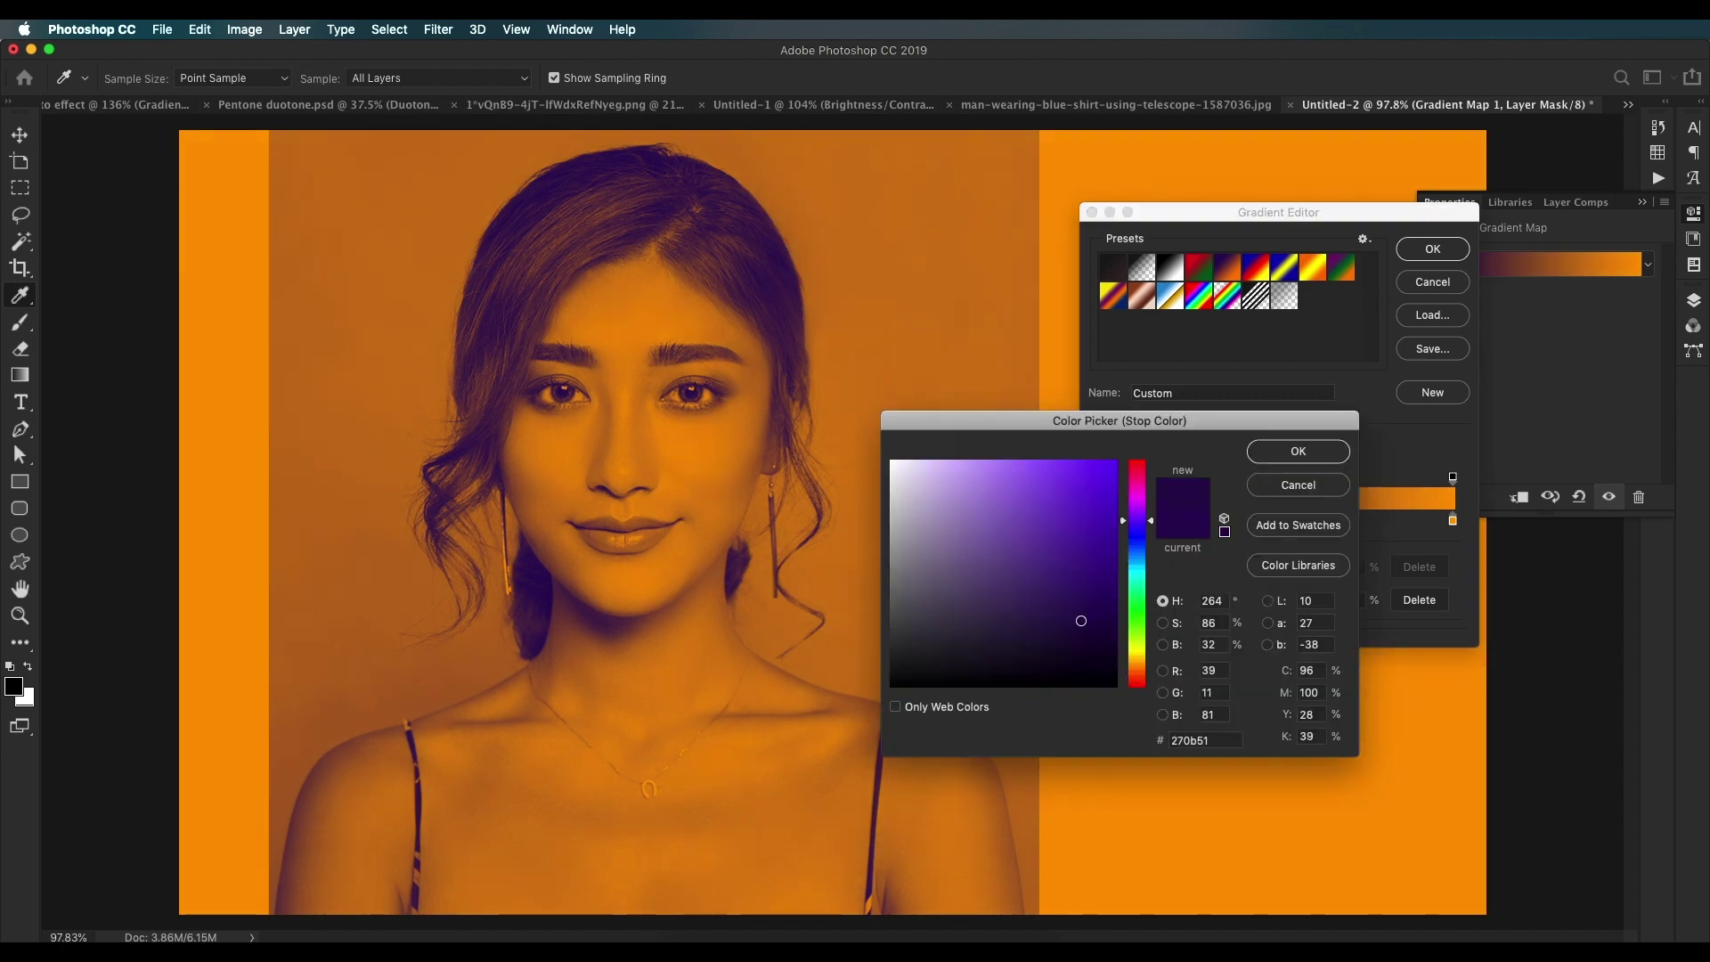
click(1297, 452)
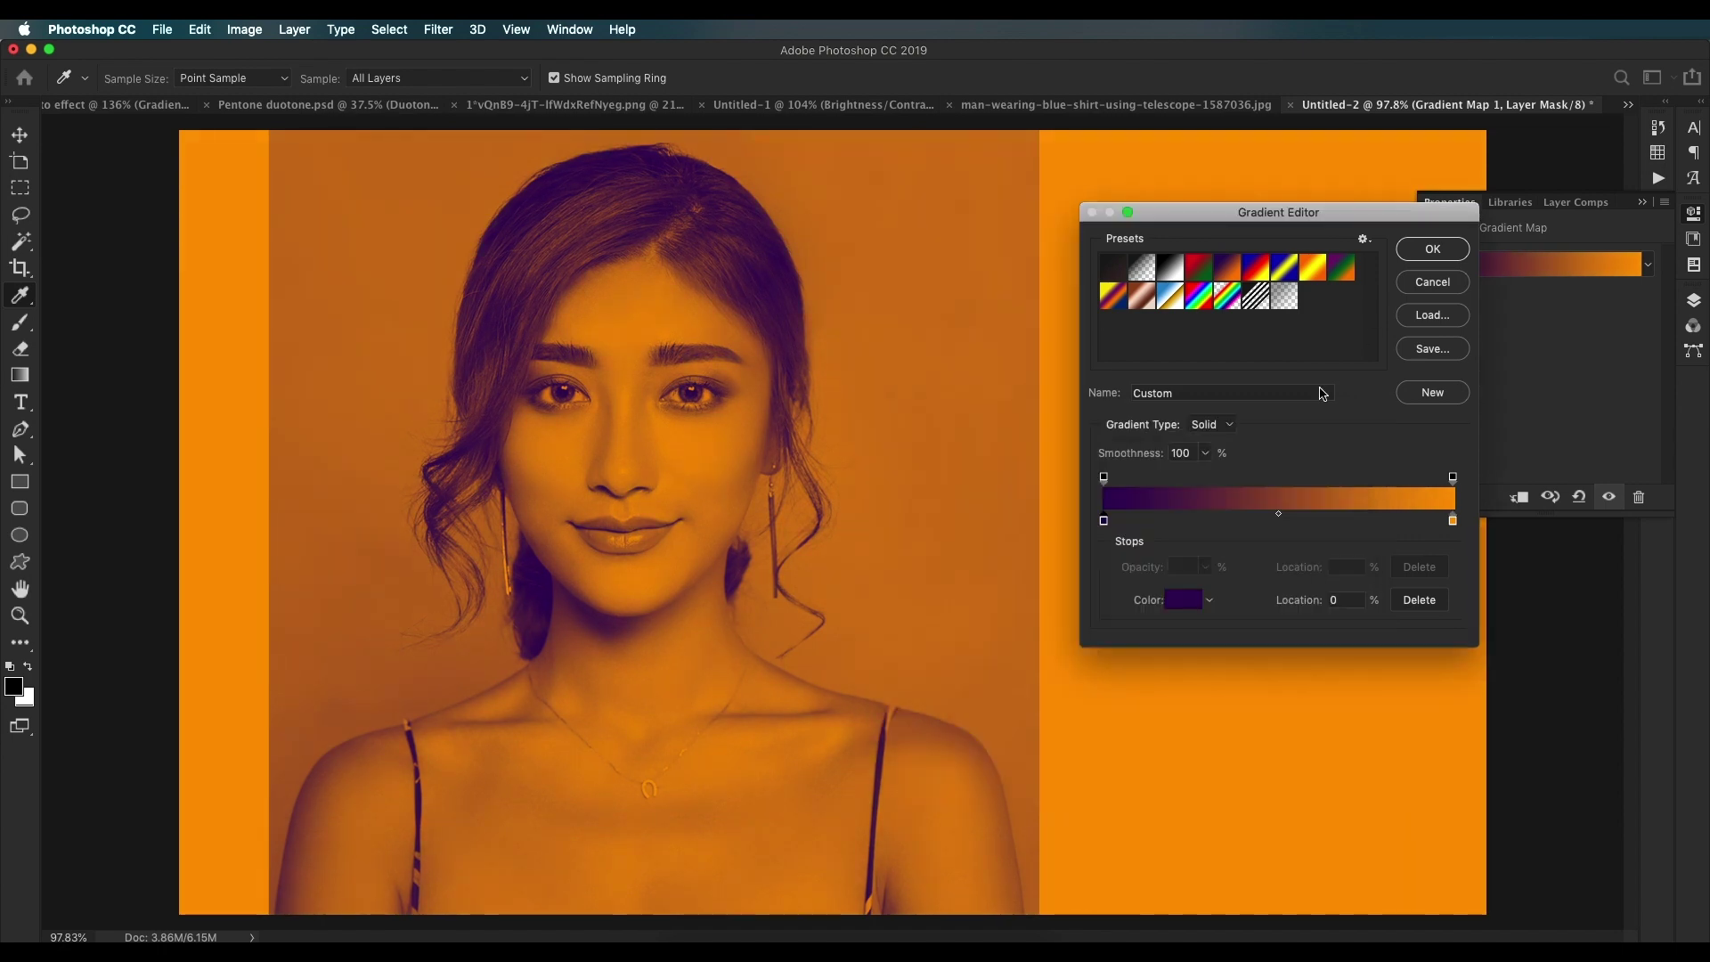
click(1432, 249)
Step: Clip the Gradient Map layer to the portrait layer below it
scroll(878, 451, down, 3)
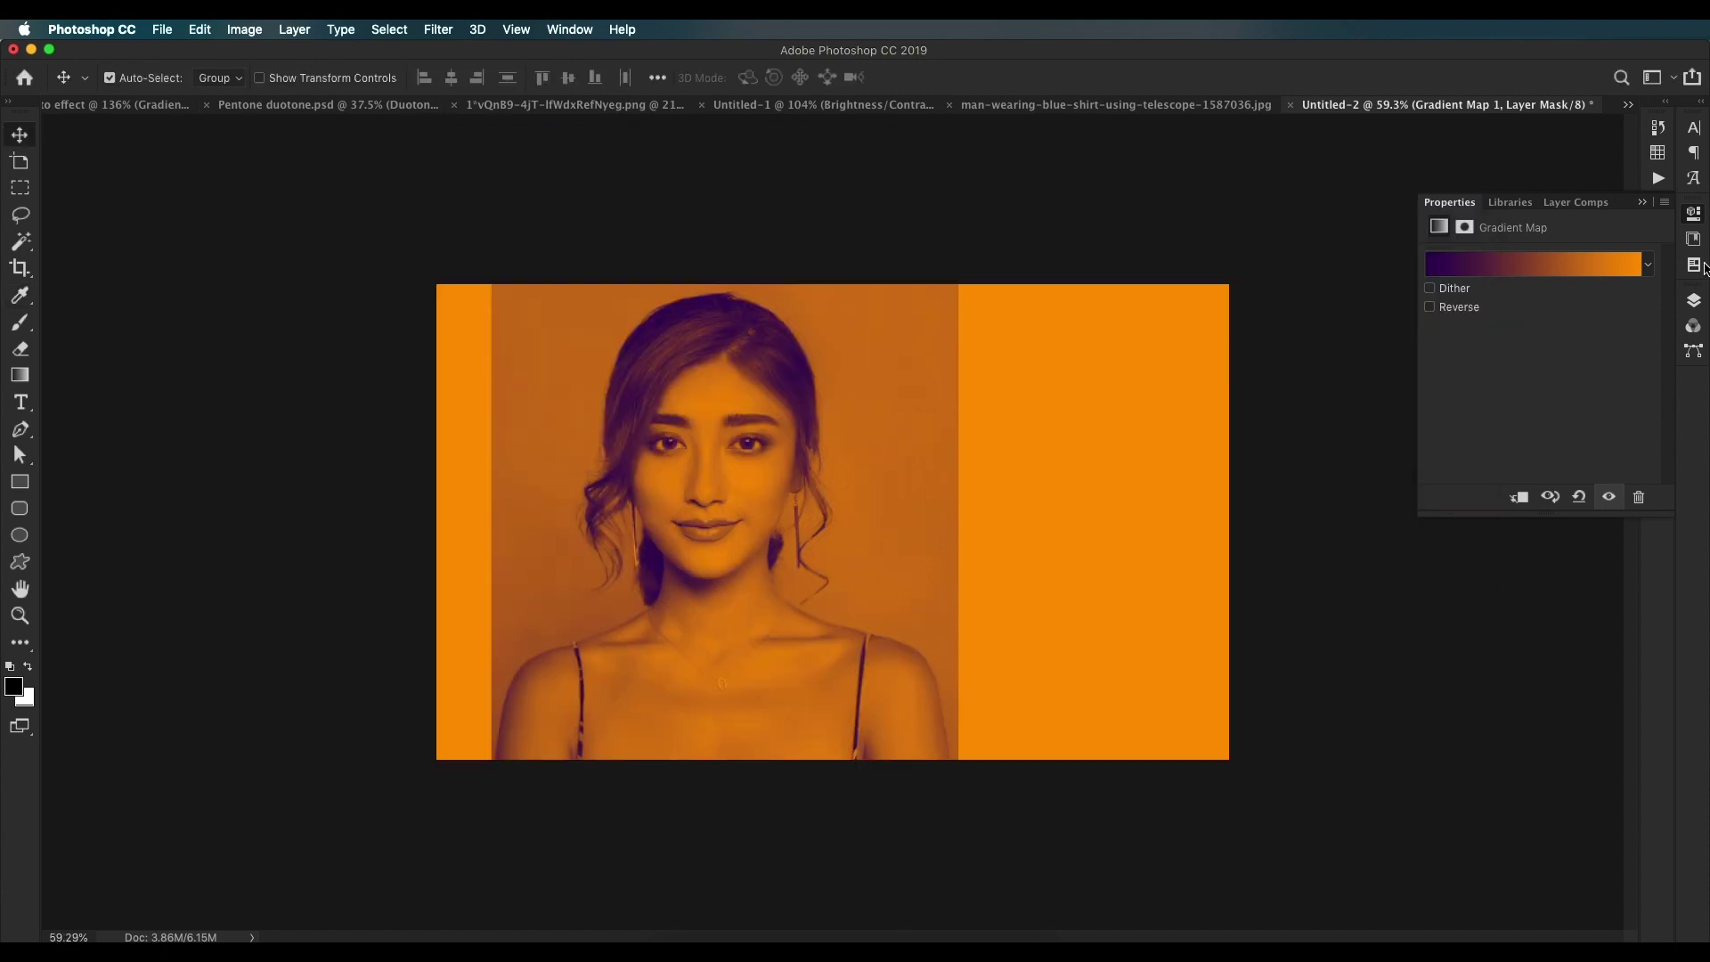
click(1693, 300)
alt+click(1479, 403)
scroll(960, 494, up, 5)
scroll(960, 495, down, 2)
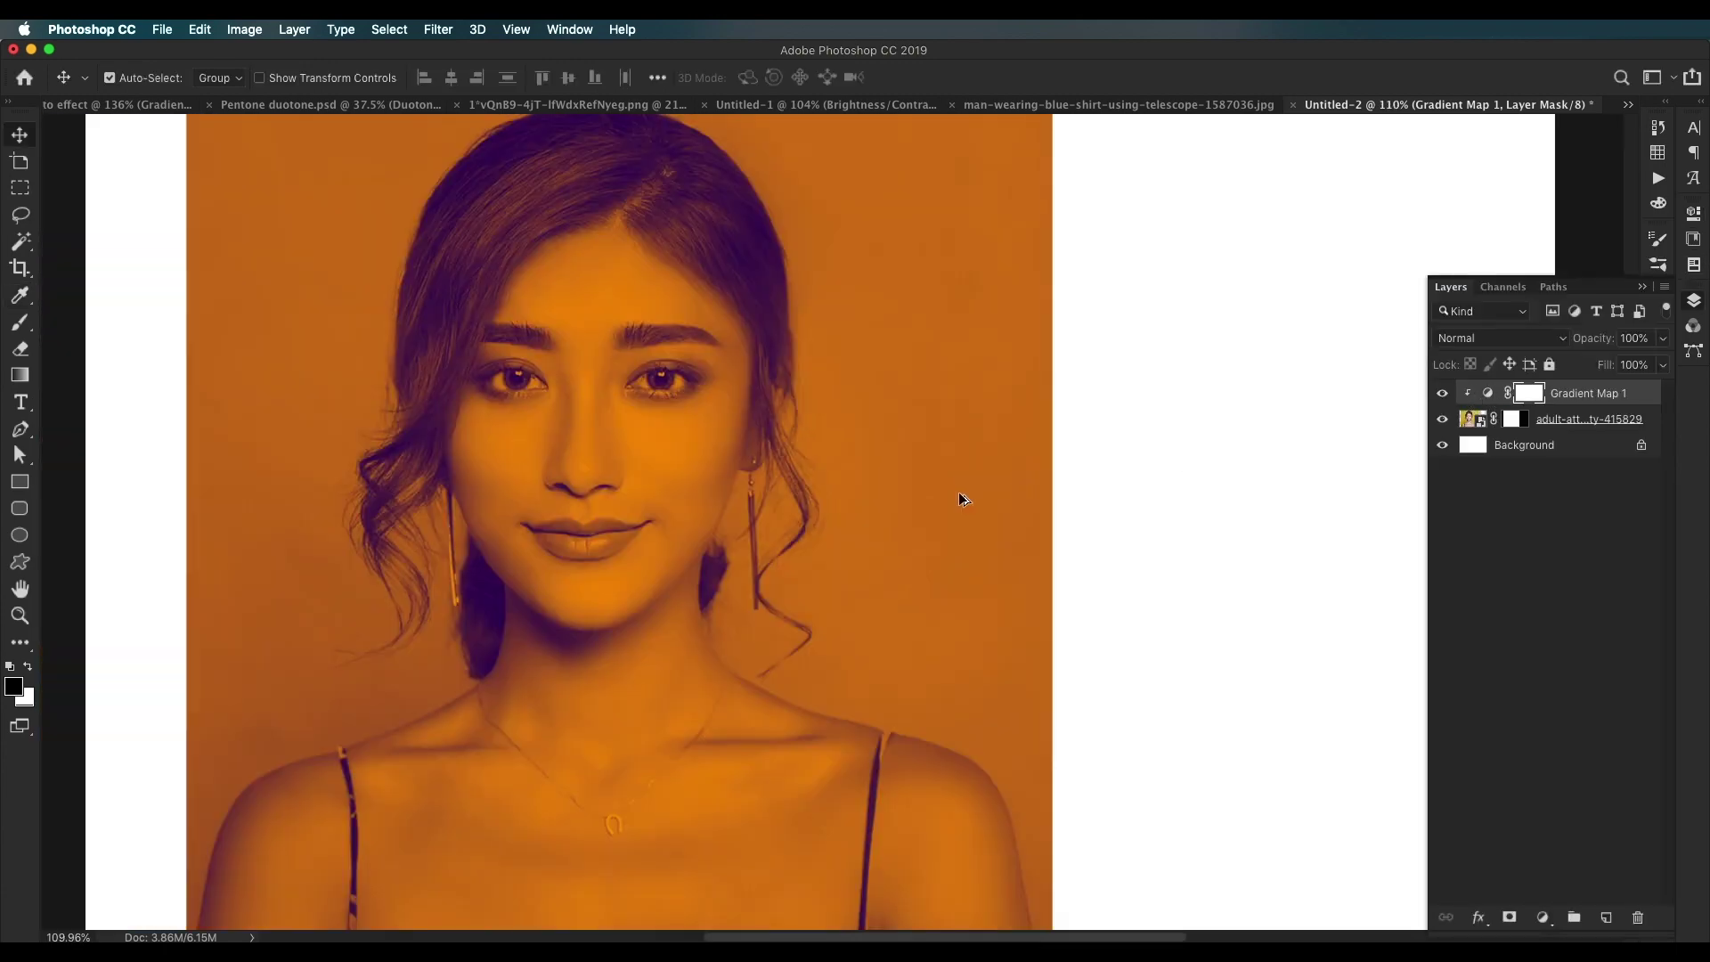
scroll(959, 491, down, 3)
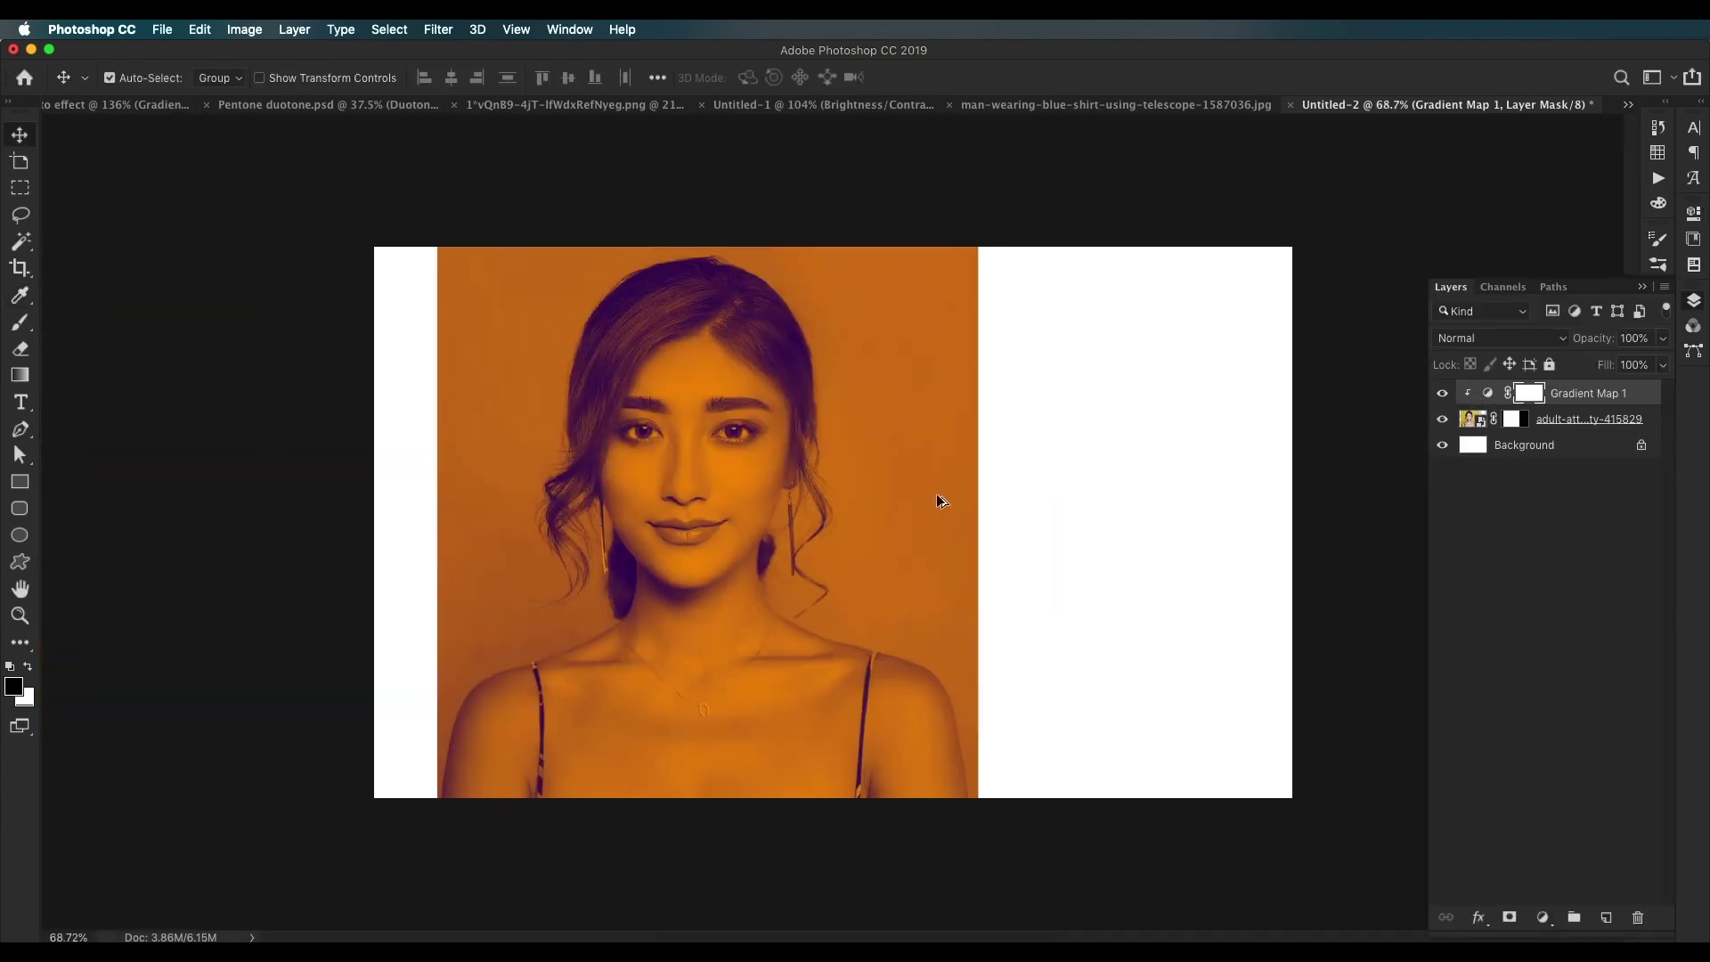
Step: Check the SPOTLIGHT poster, then draw a rectangle covering the portrait and a circle about 991 px wide over its right half
click(641, 105)
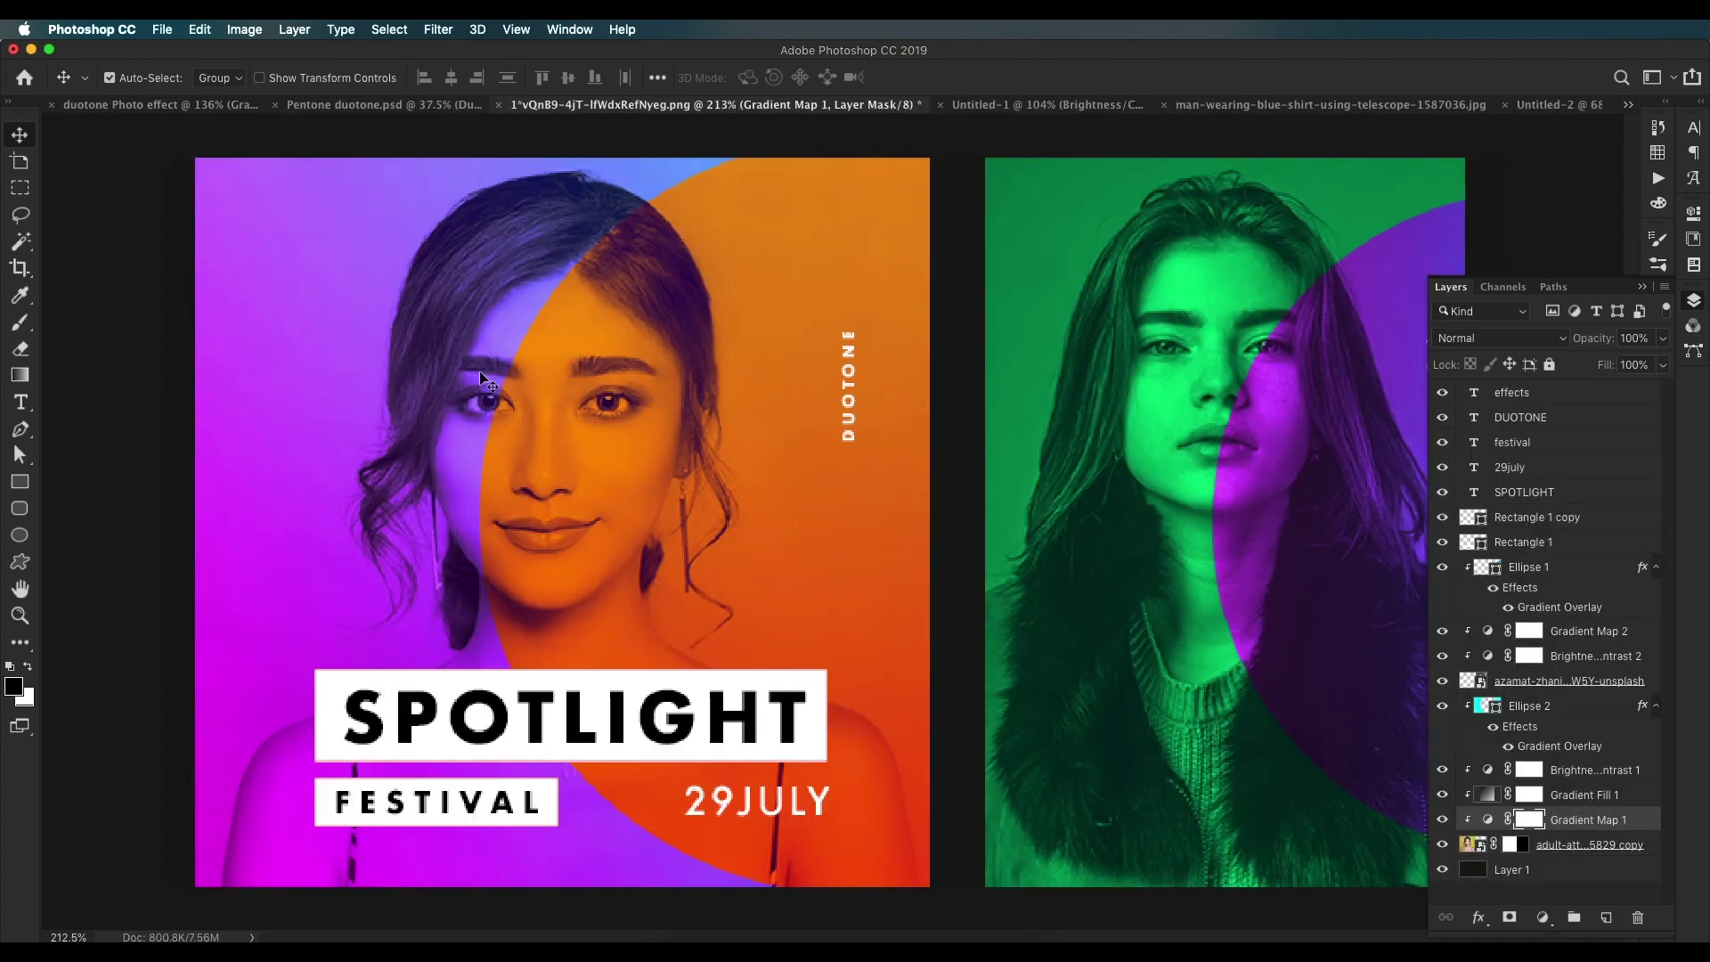
click(1563, 105)
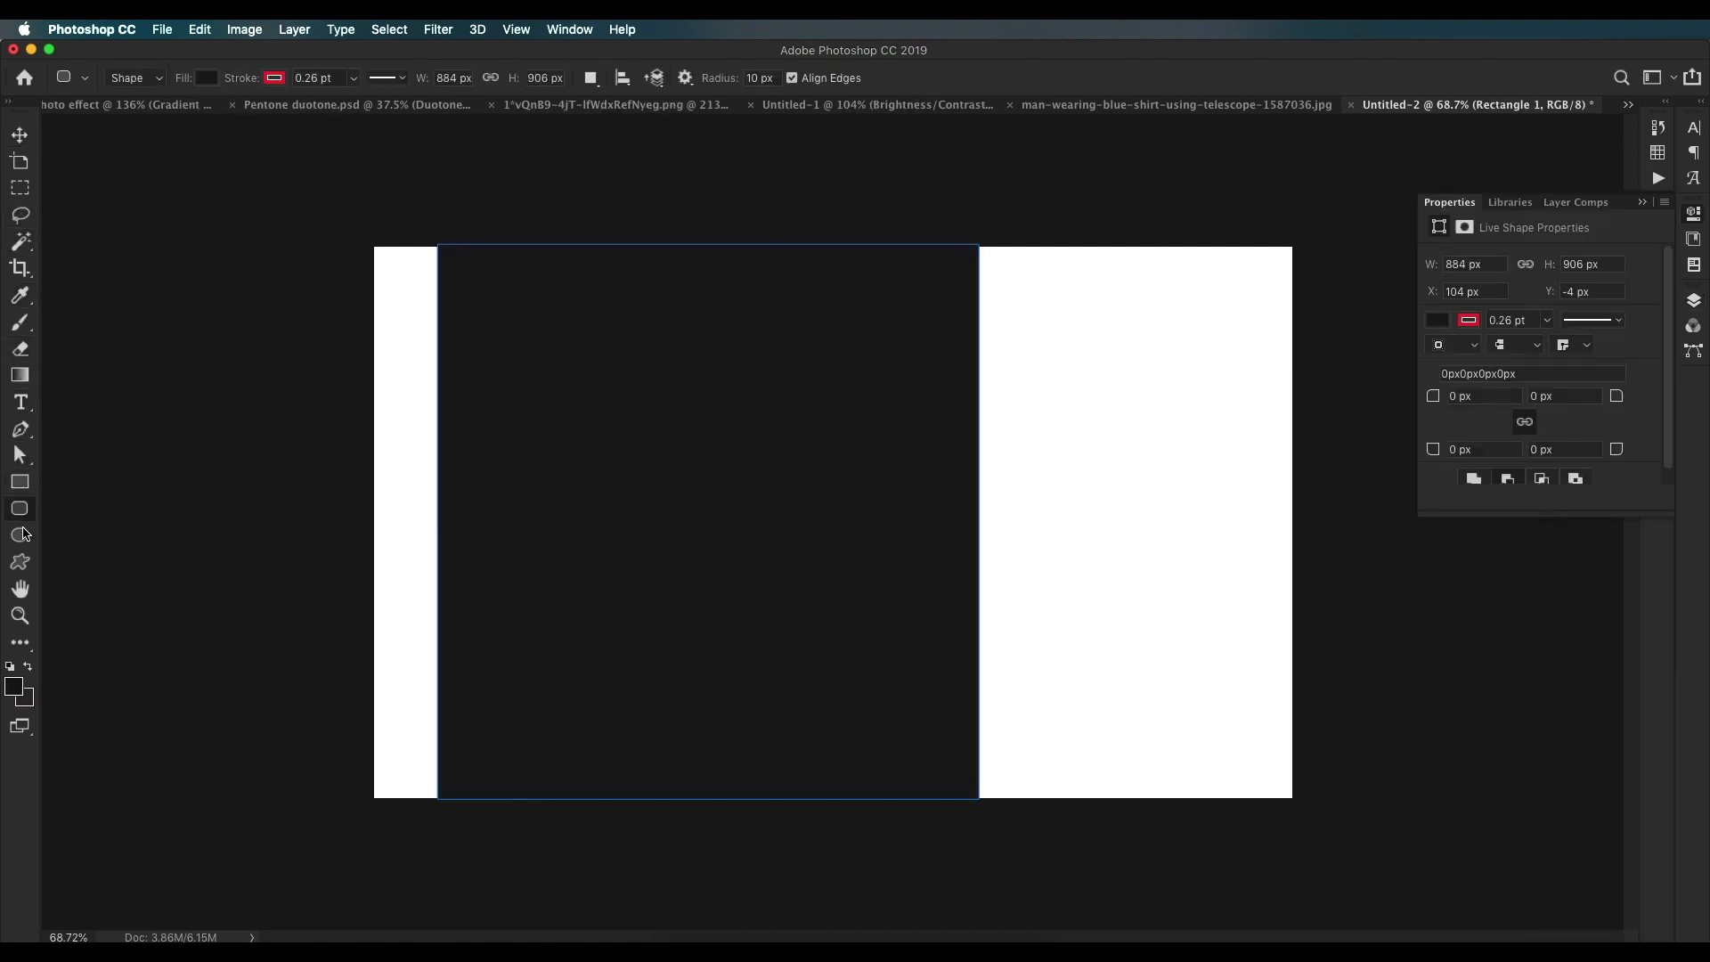
click(19, 535)
drag(975, 483, 1259, 802)
mouse_move(843, 522)
mouse_down()
mouse_move(807, 522)
mouse_move(841, 532)
mouse_up()
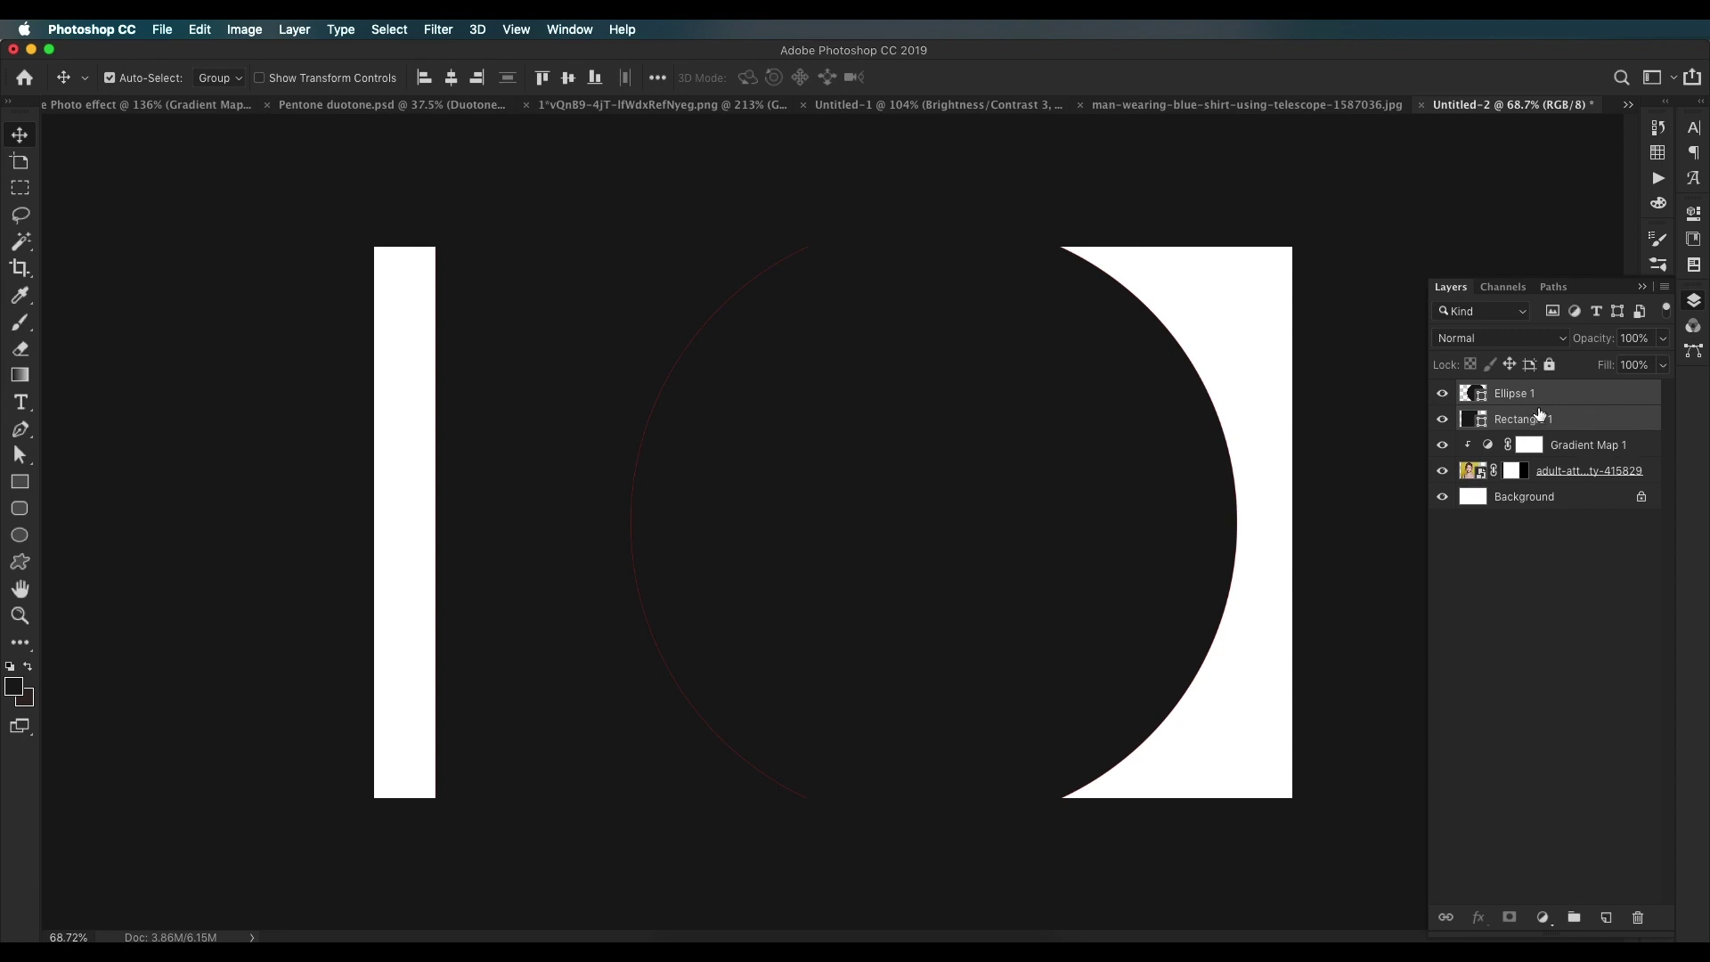
Step: Combine the rectangle and circle shapes and subtract the circle from the rectangle
click(1694, 299)
click(1693, 214)
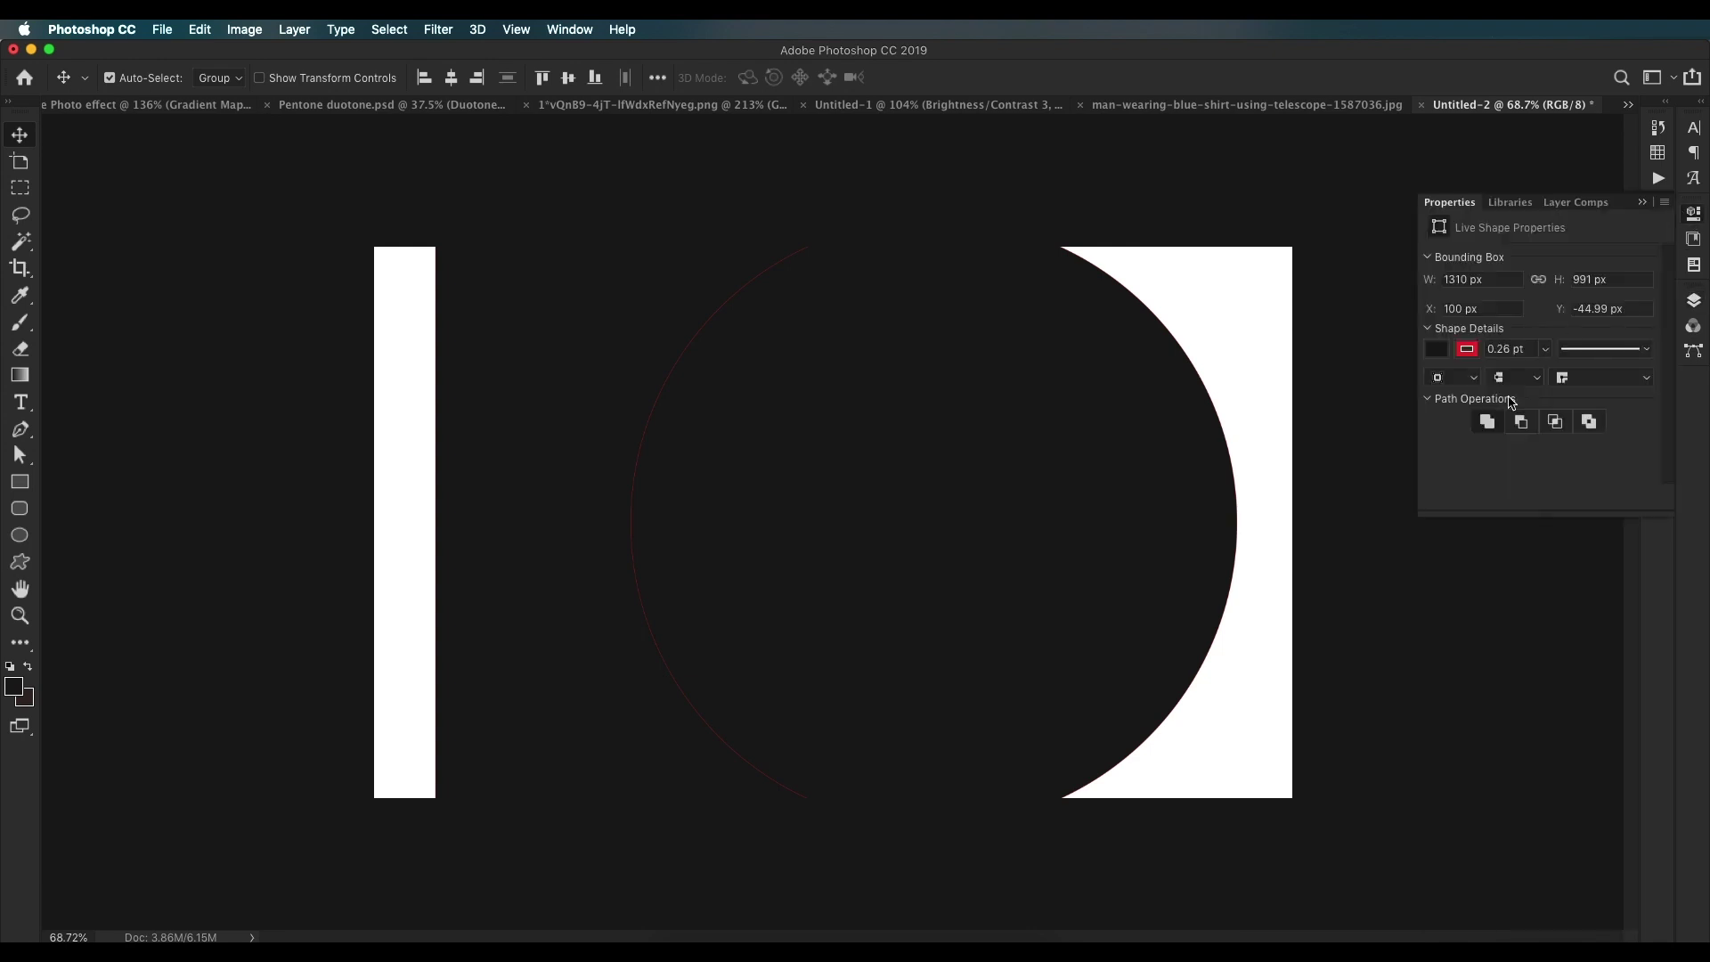
click(1524, 425)
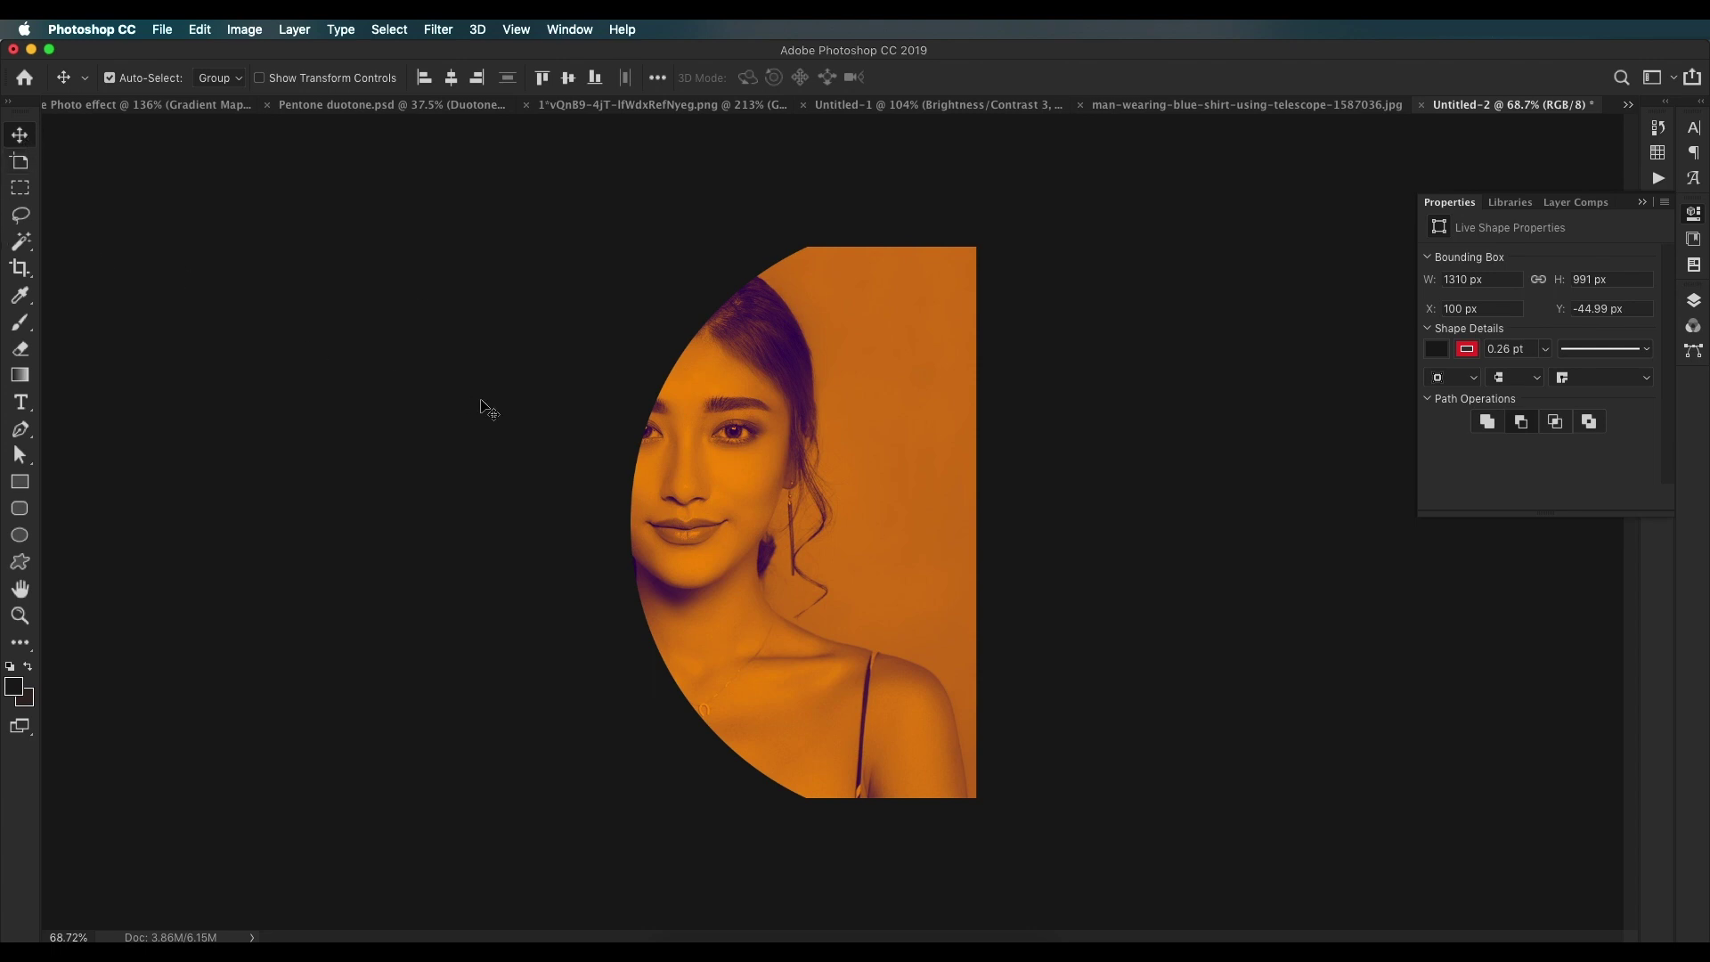
Step: Clip the combined Ellipse 1 shape to the portrait and set its Fill to 0%
click(1695, 301)
click(1530, 420)
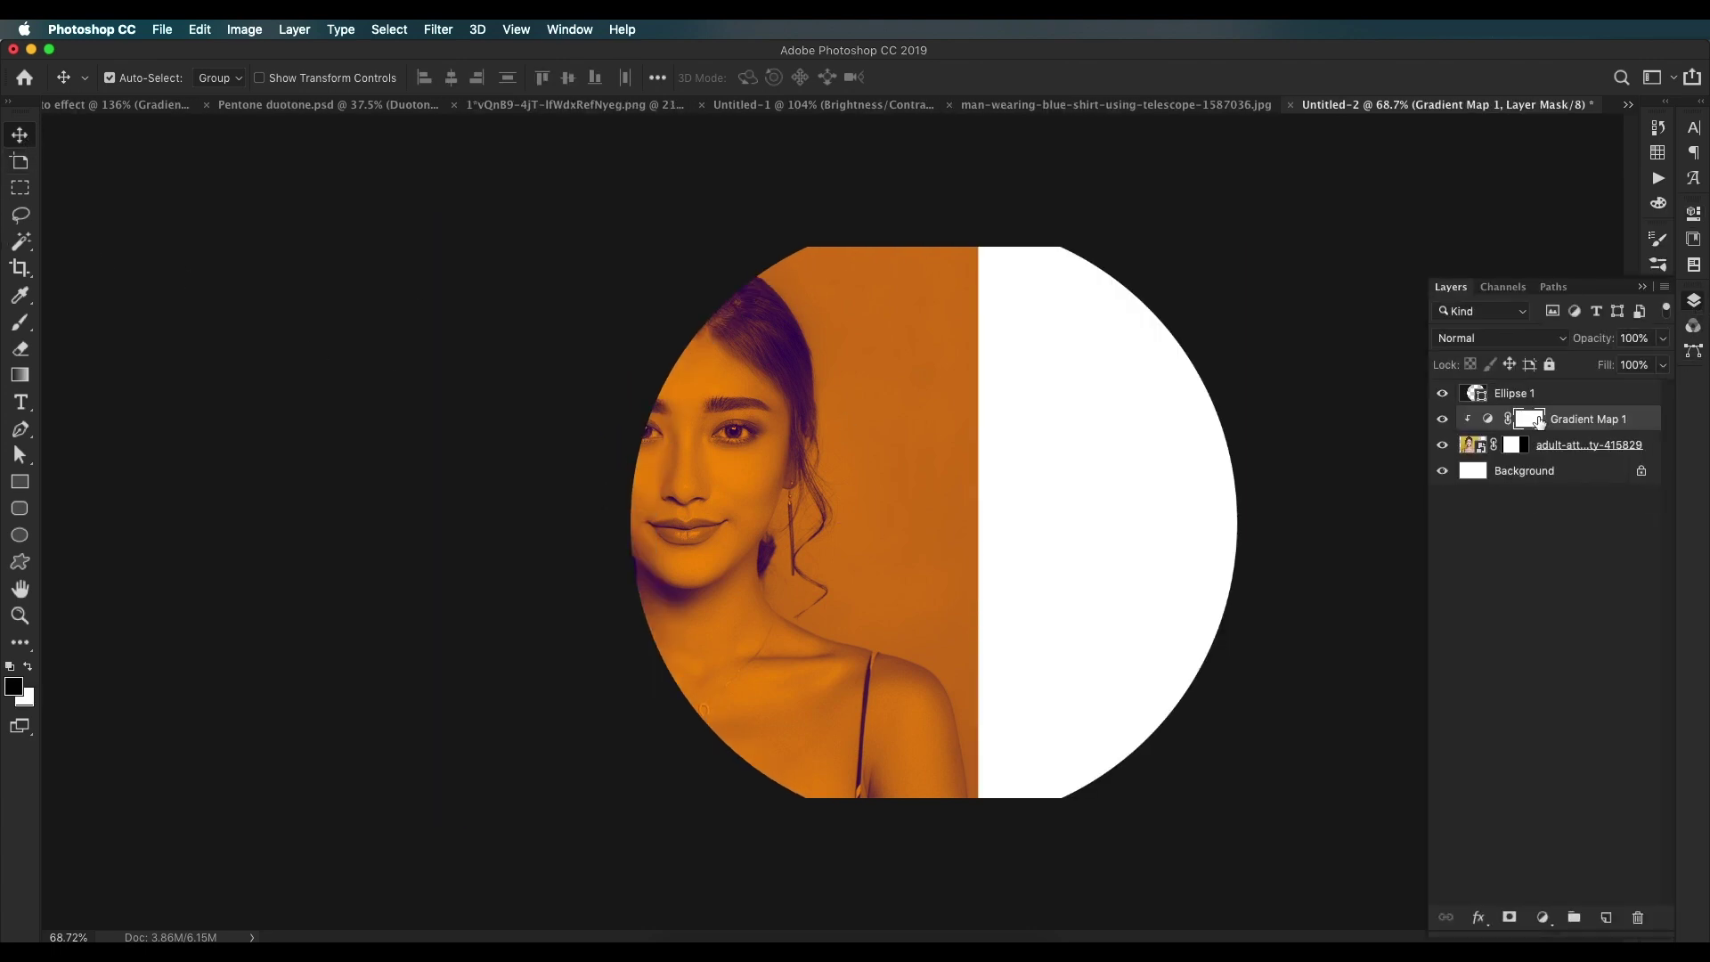
alt+click(1474, 400)
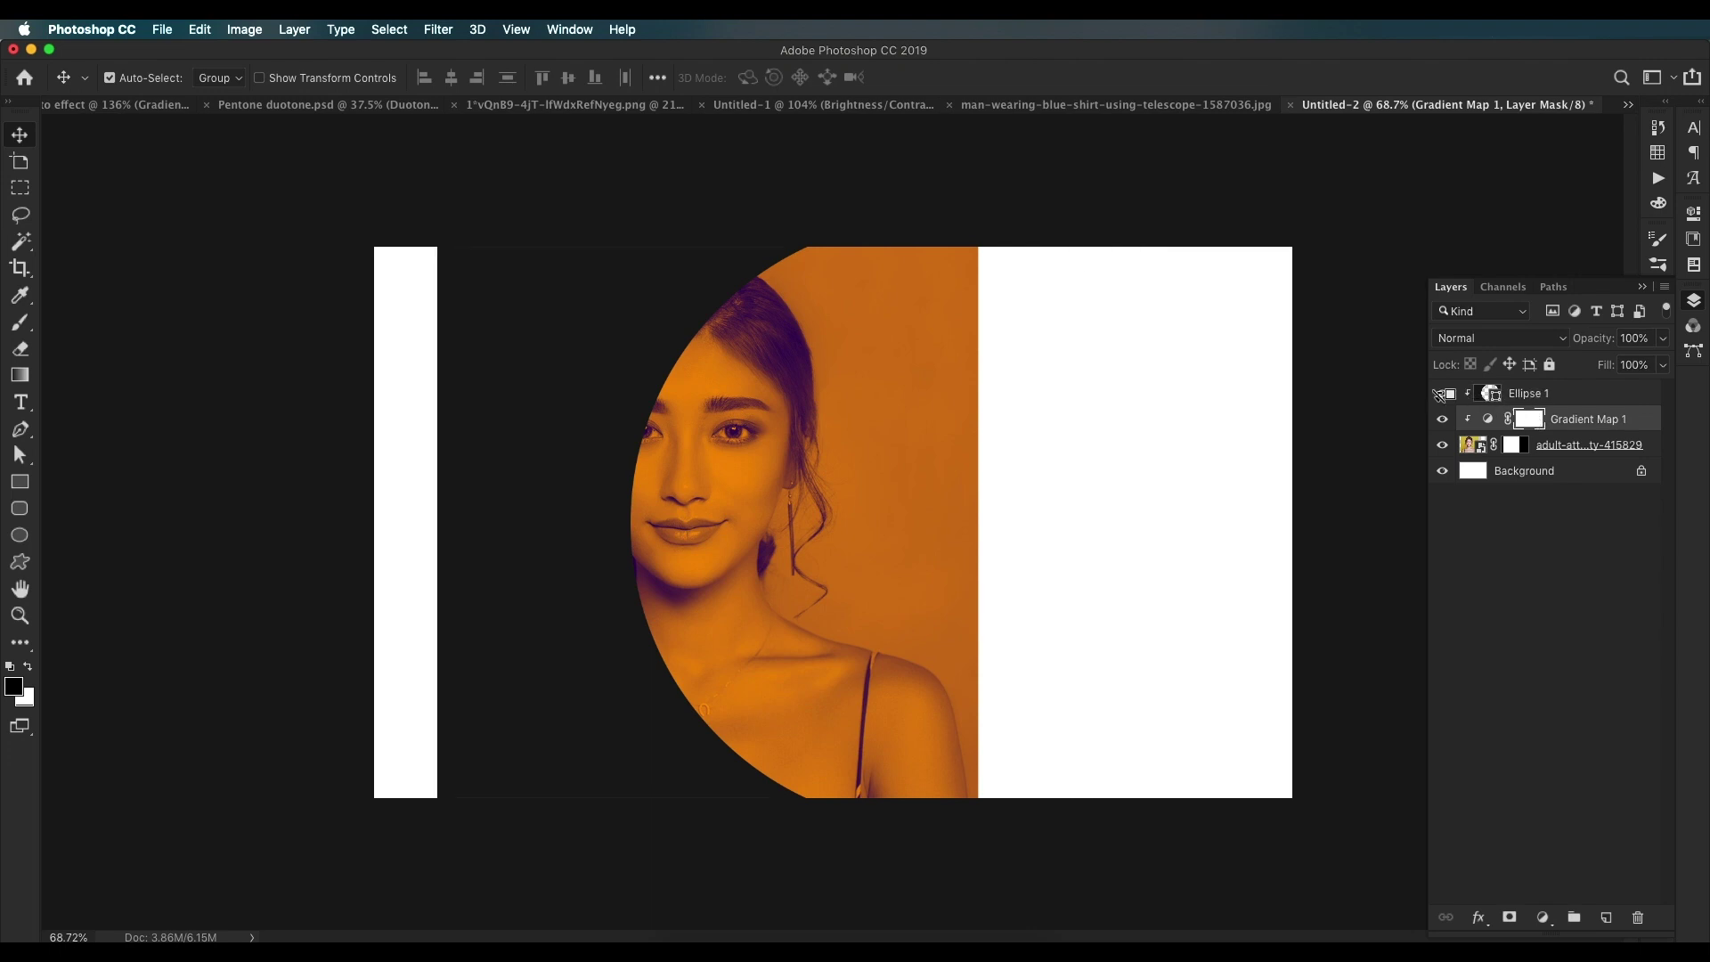
scroll(798, 422, up, 1)
click(1527, 393)
click(1662, 365)
drag(1664, 388, 1578, 392)
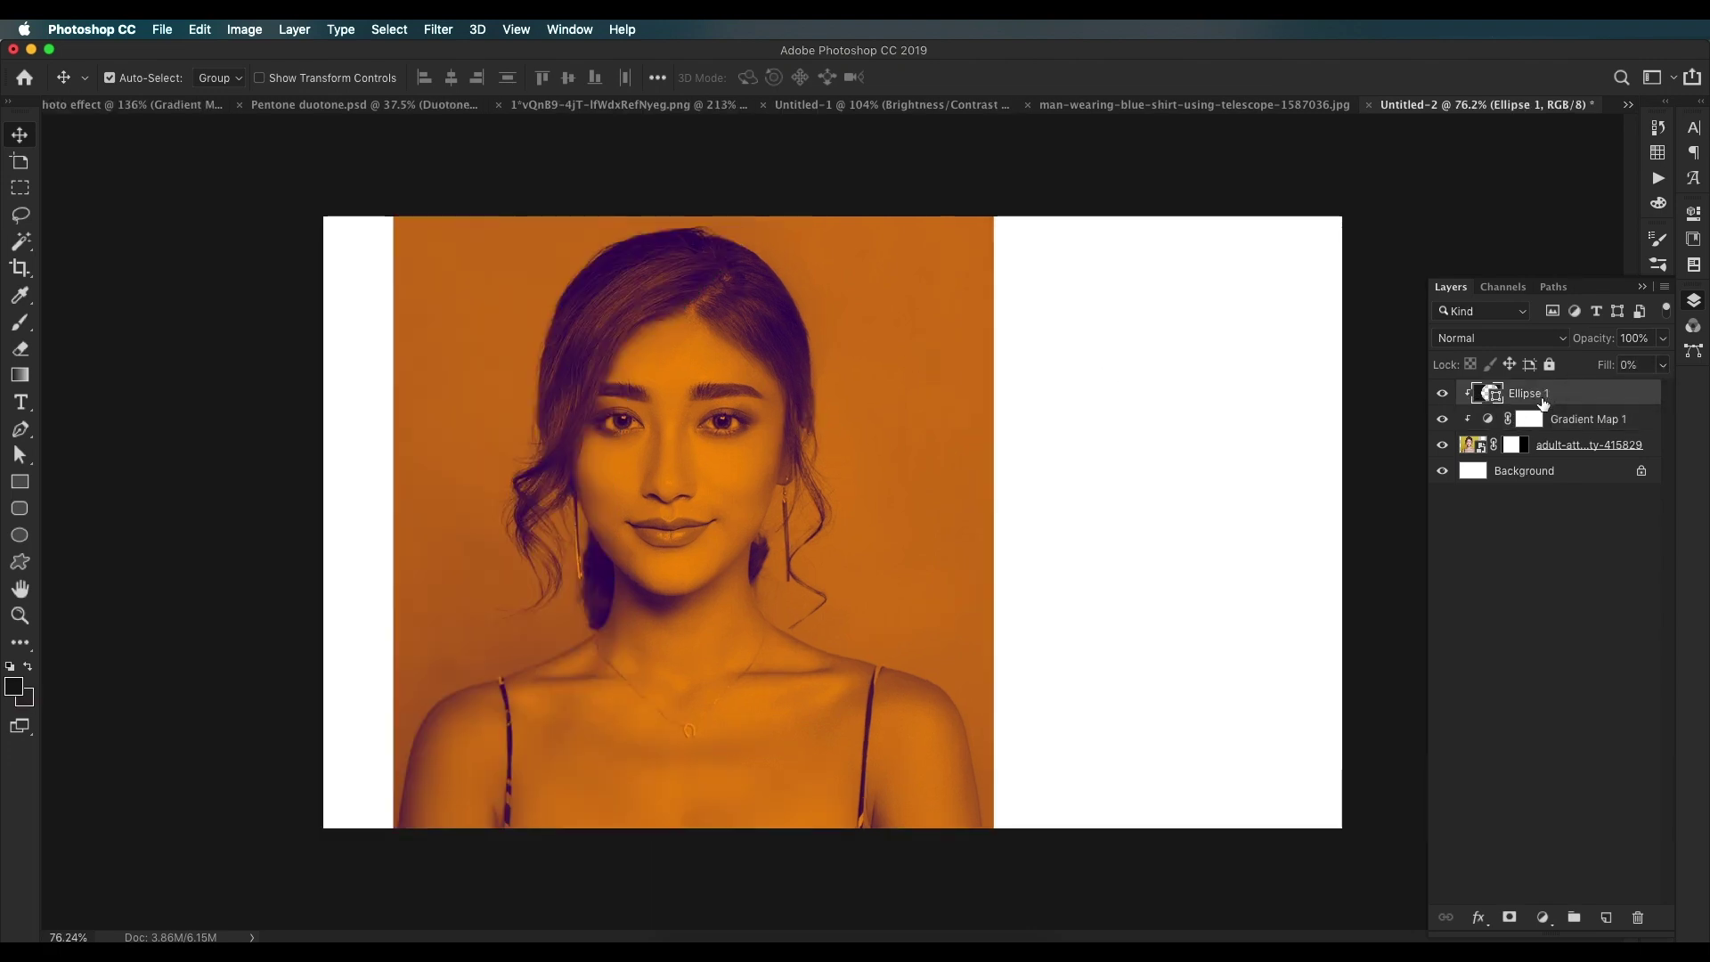
Step: Enable a linear Gradient Overlay in Hue blend mode on the Ellipse 1 layer and show its settings
double_click(1628, 399)
click(940, 820)
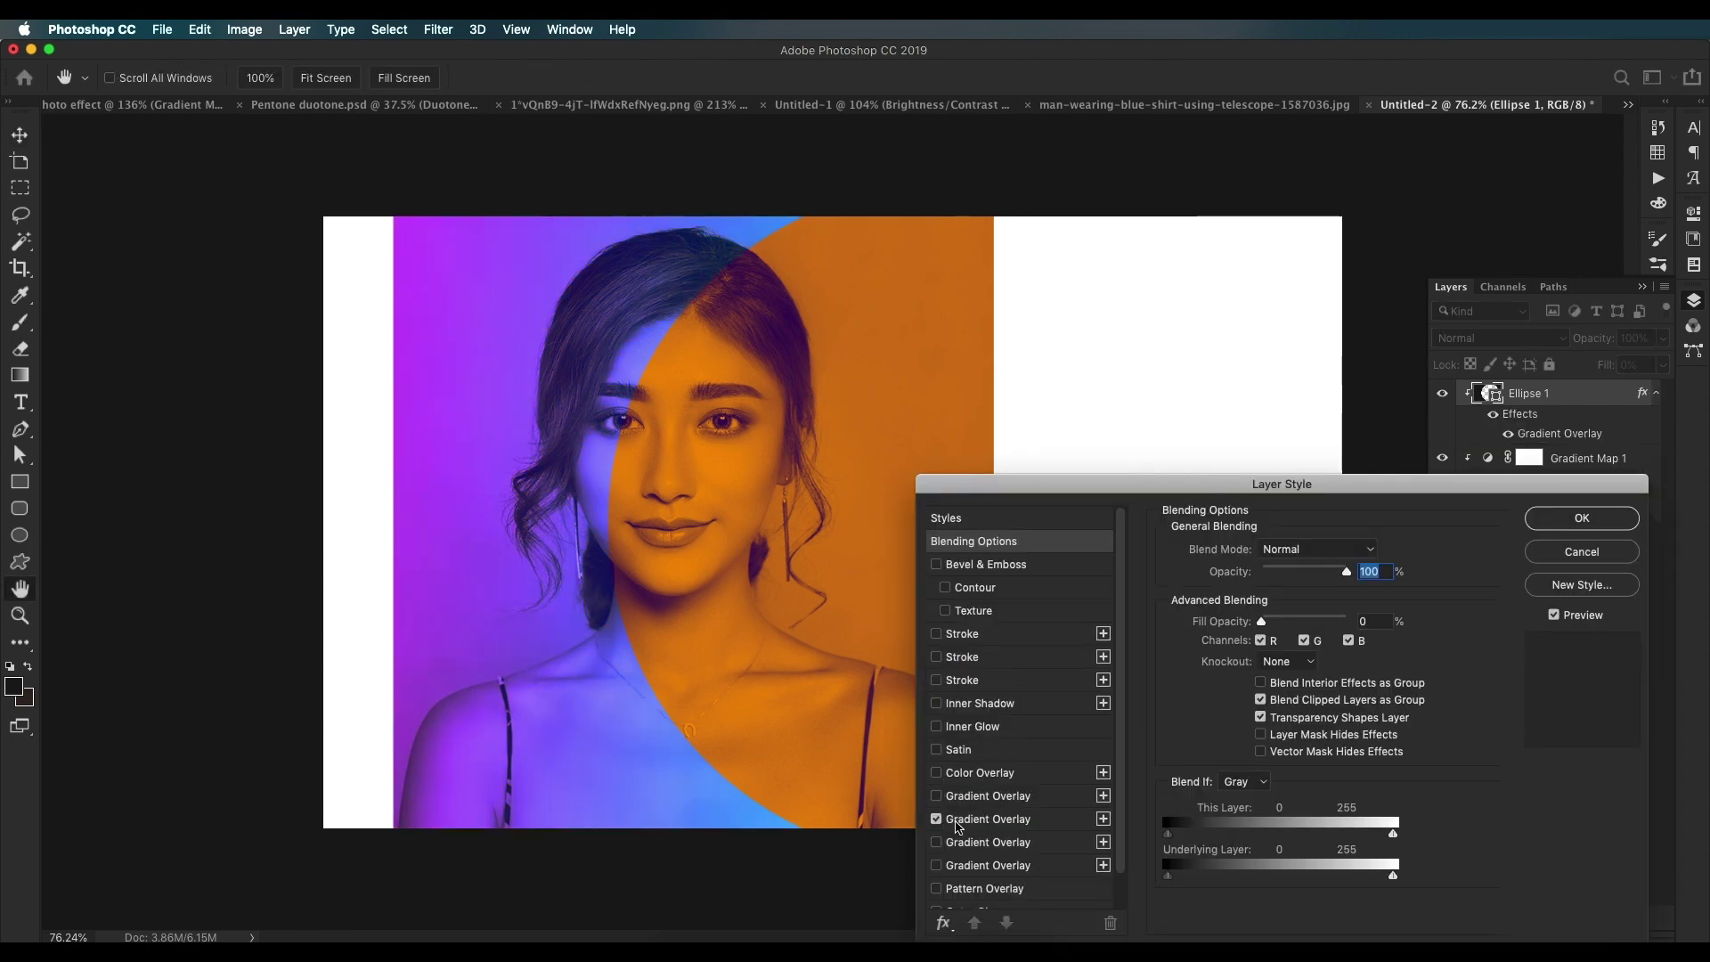
click(980, 818)
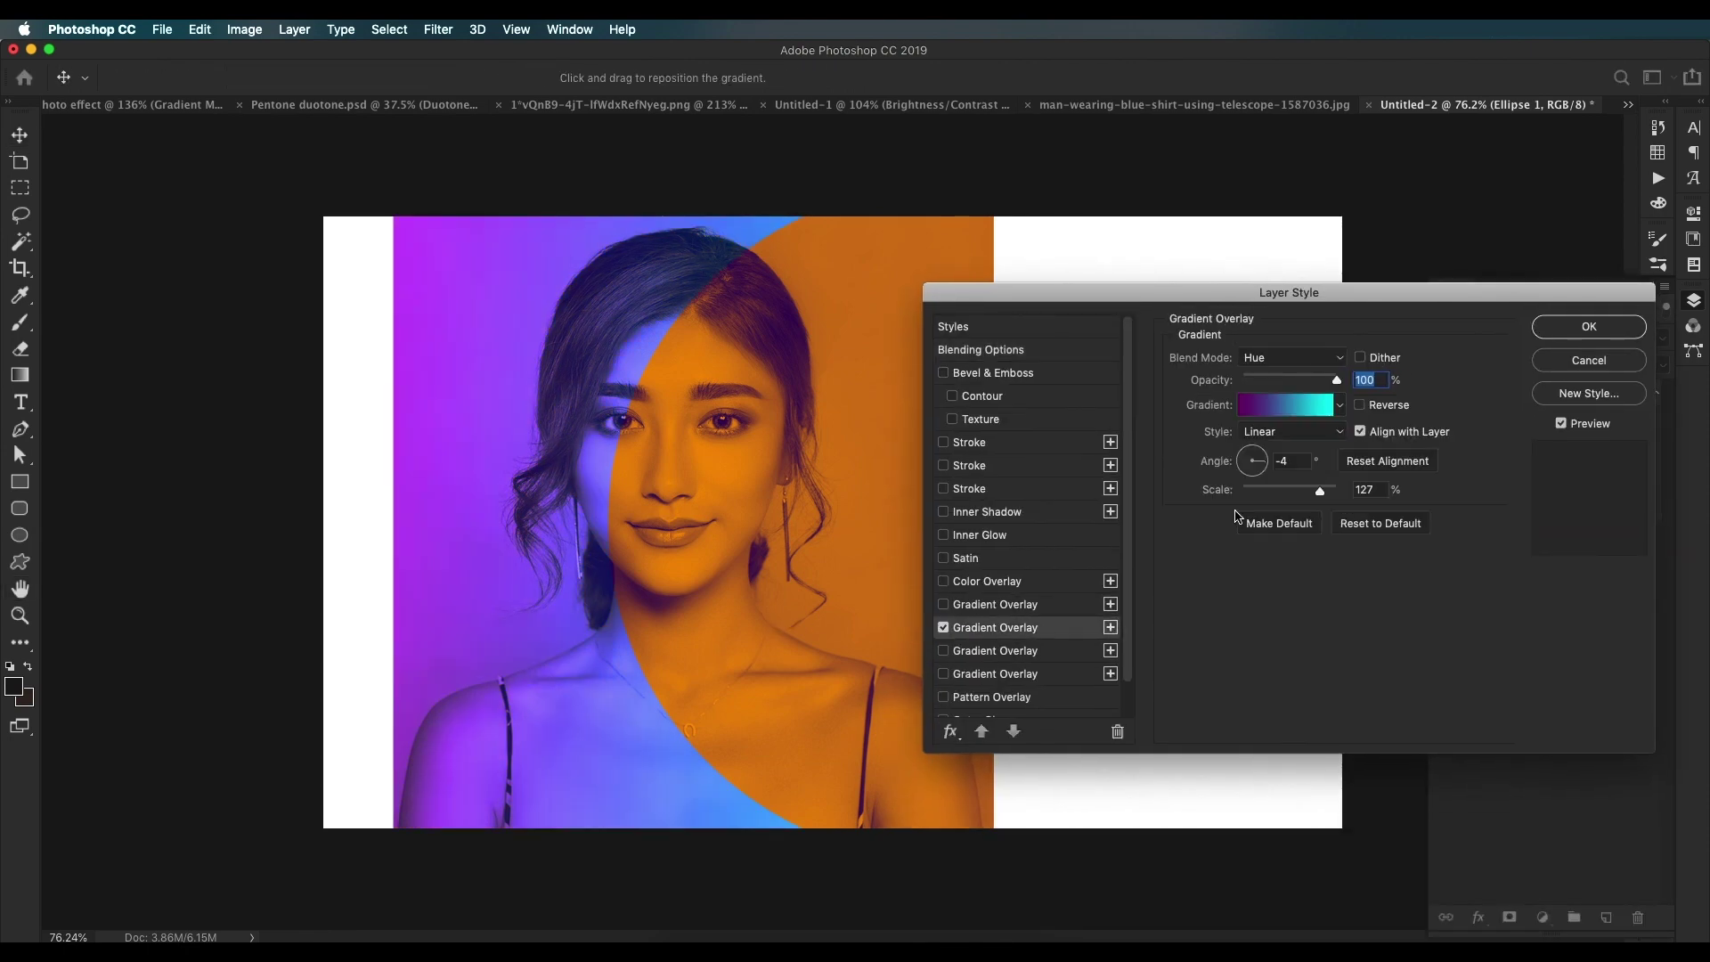
Step: Edit the overlay gradient to run from the purple 6b006d to a bright cyan
click(1314, 409)
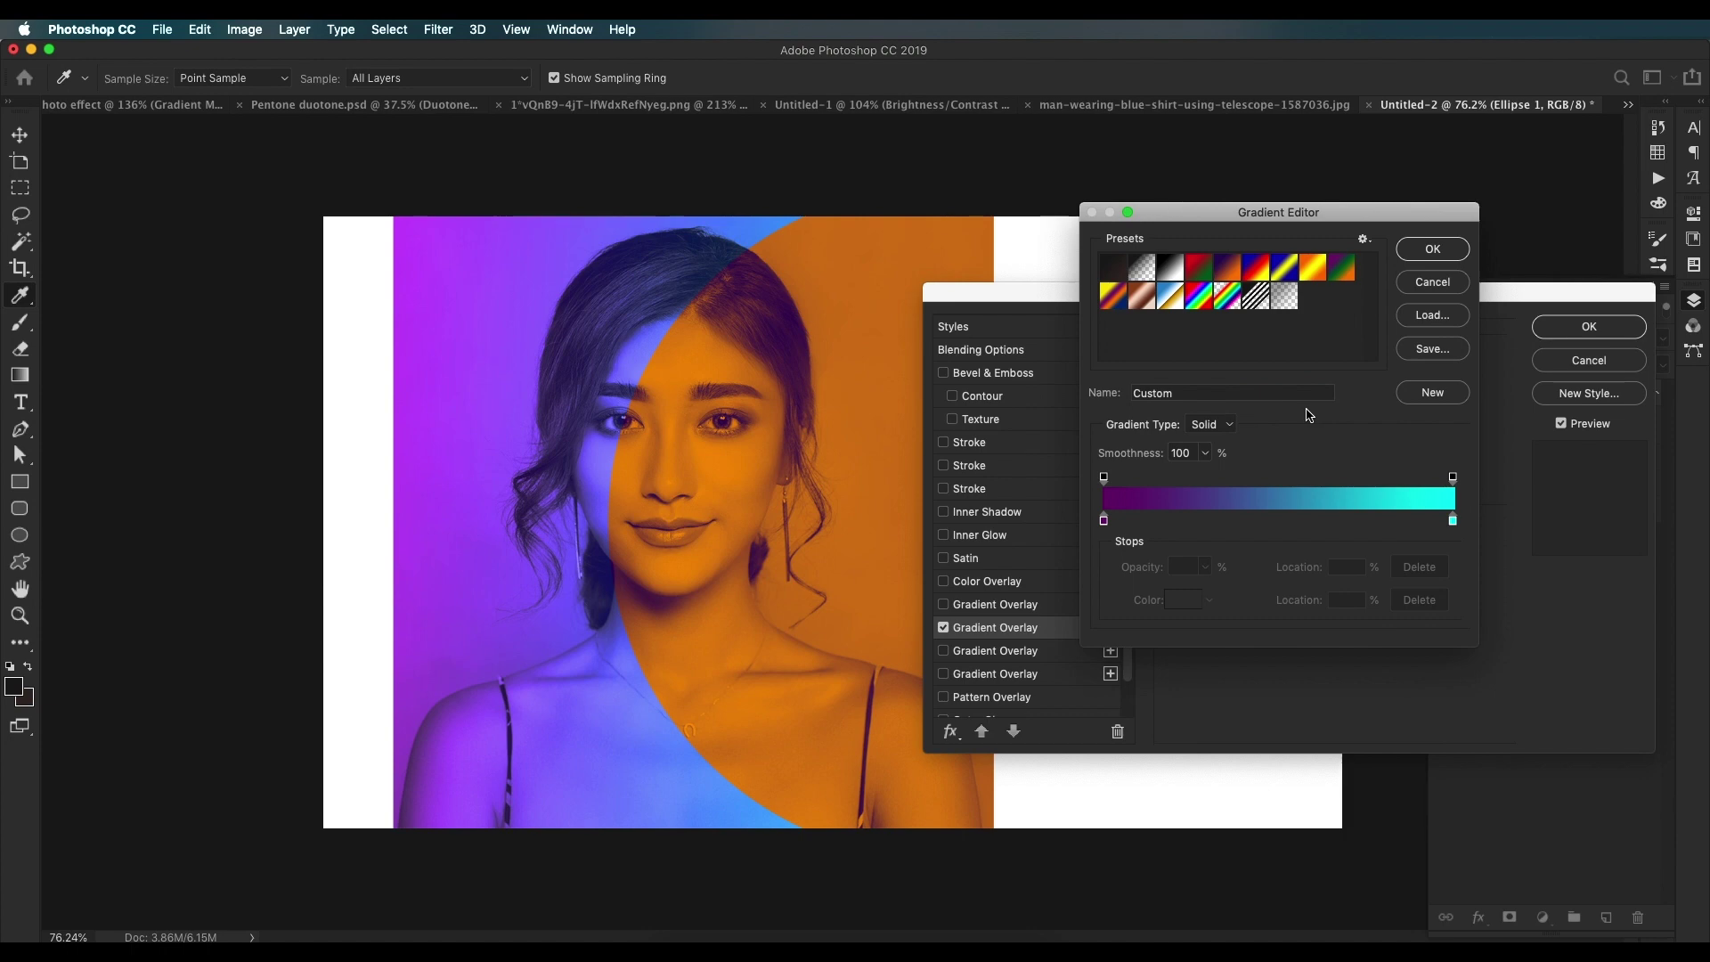
click(1104, 522)
click(1187, 599)
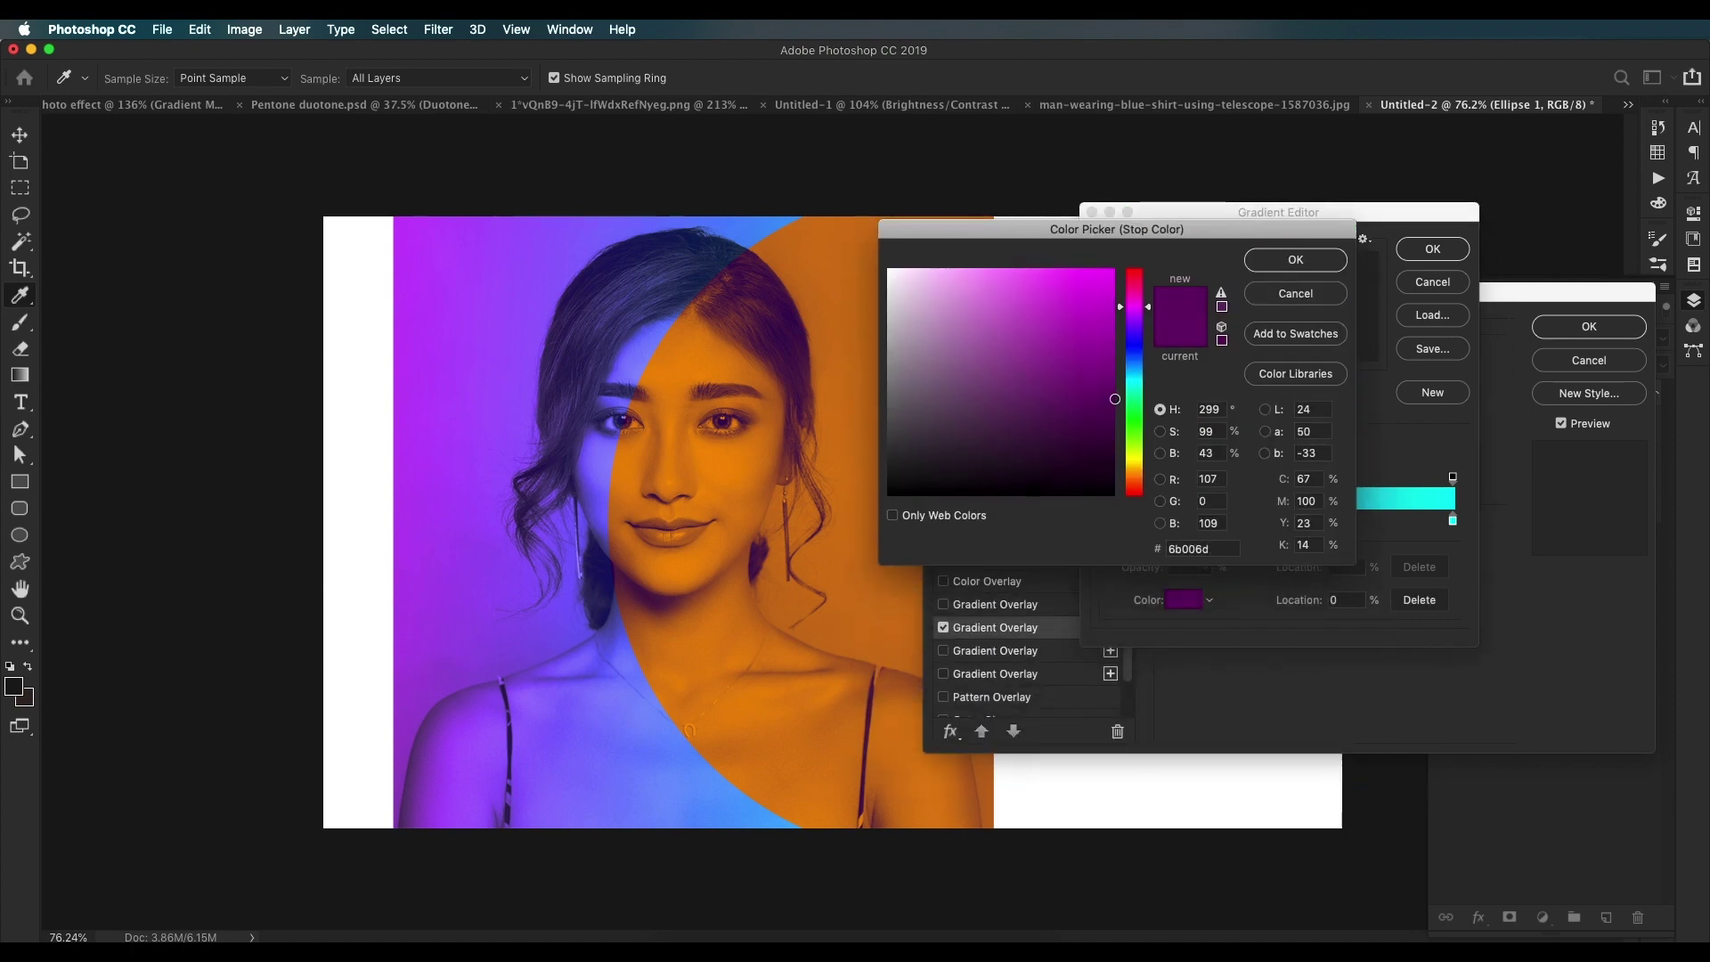
click(1326, 265)
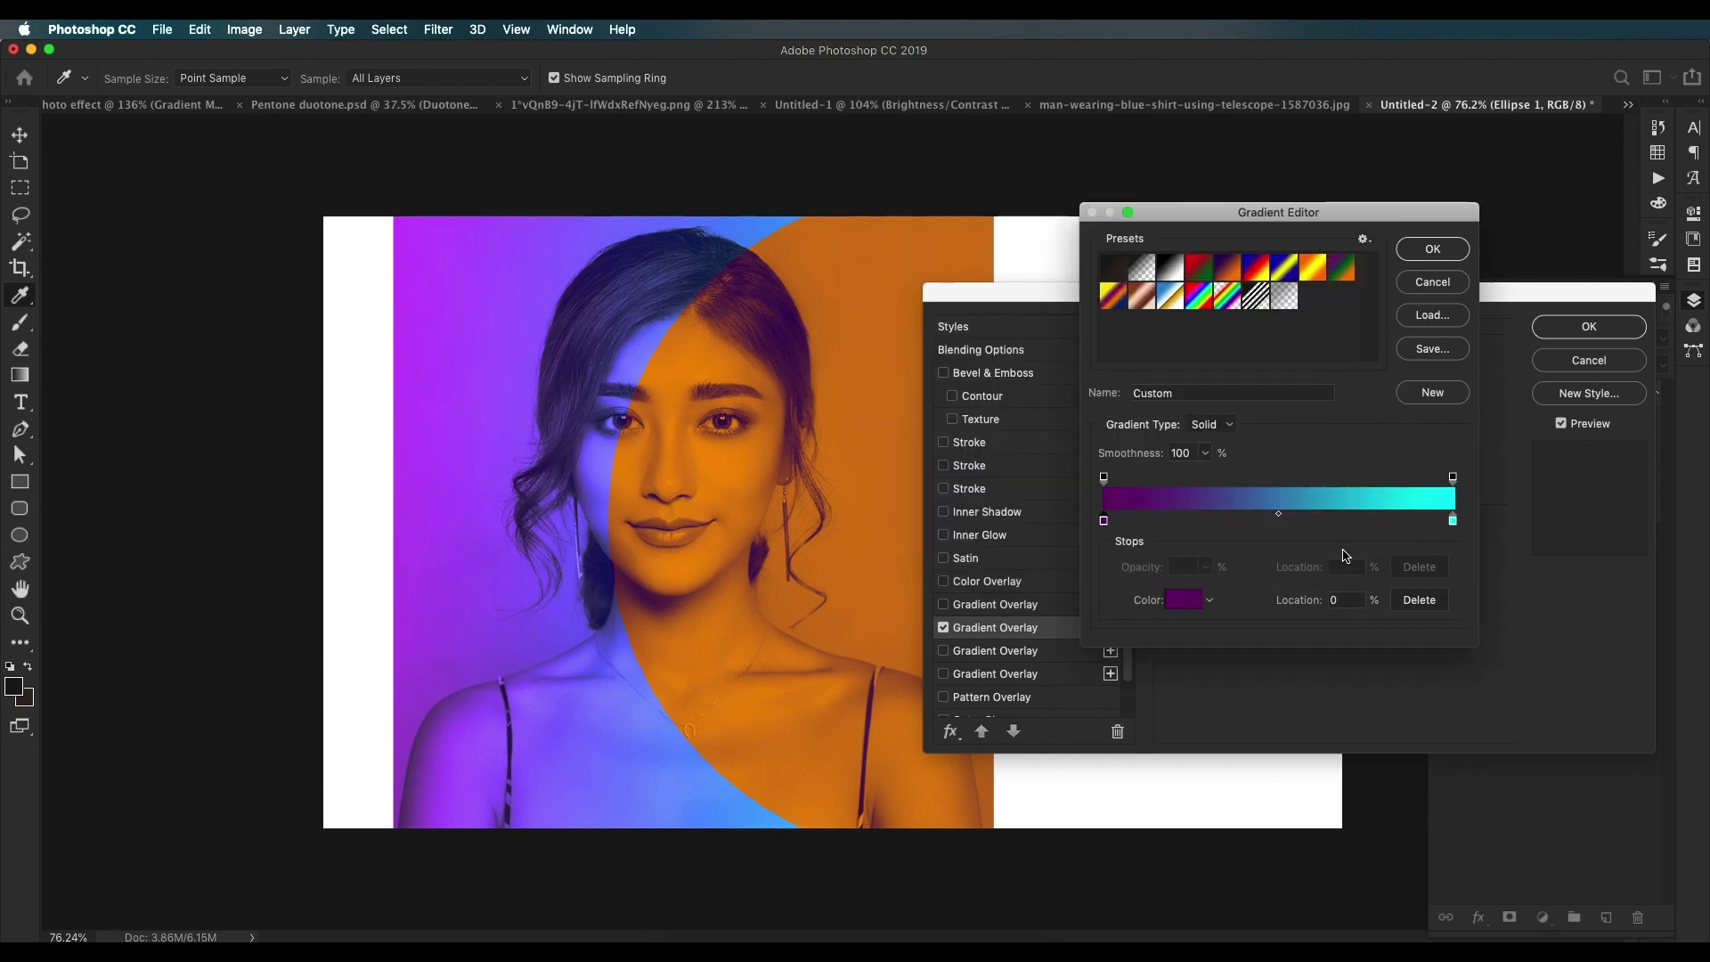
click(1452, 520)
click(1183, 599)
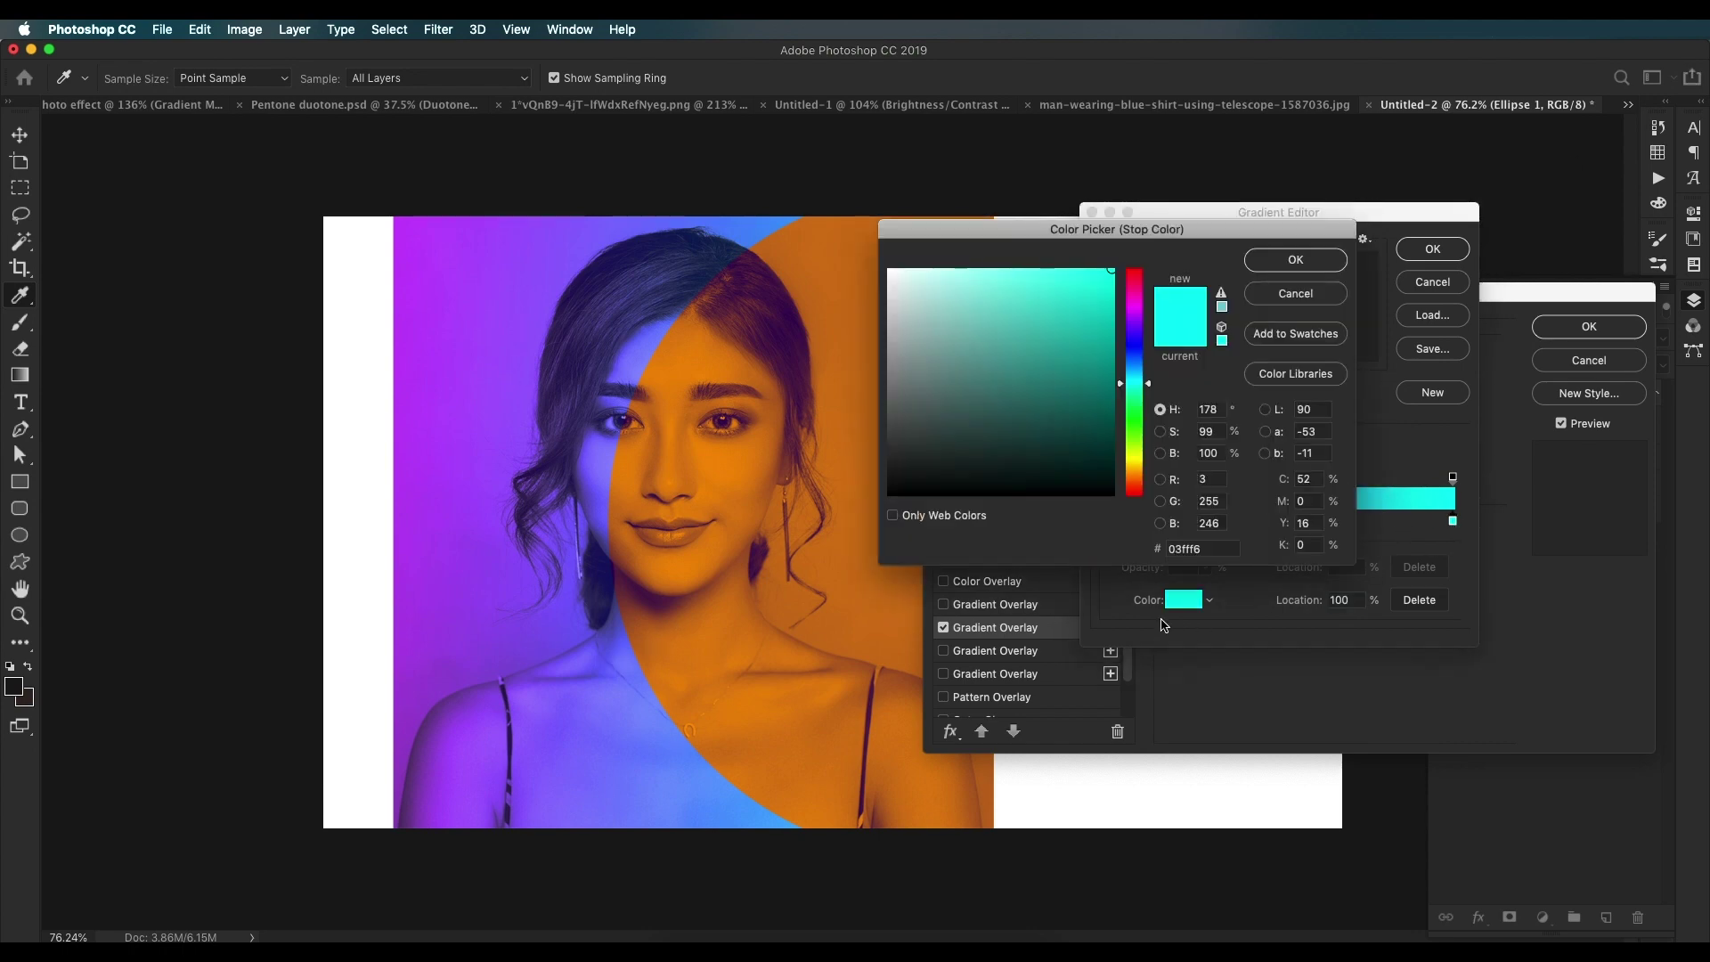
click(1113, 269)
click(1145, 382)
click(1301, 264)
click(1432, 250)
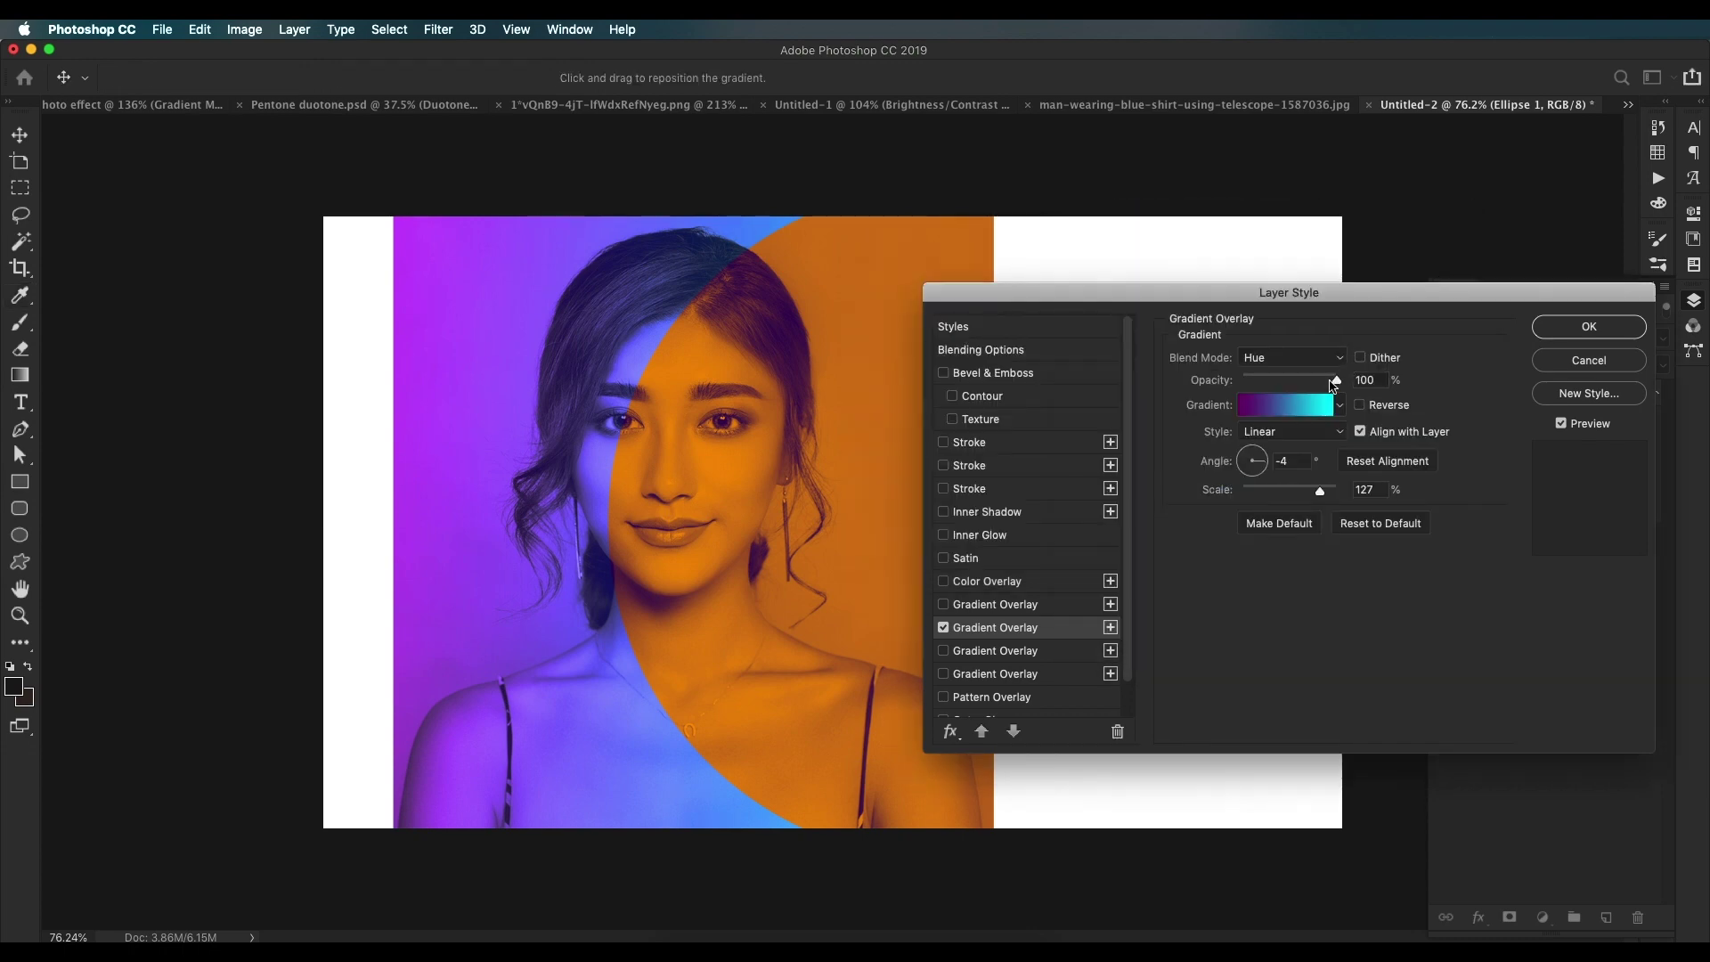
Step: Try the gradient overlay at an angle of -170°, then settle on -1° with a 128% scale
drag(1292, 501, 1245, 467)
drag(573, 445, 561, 434)
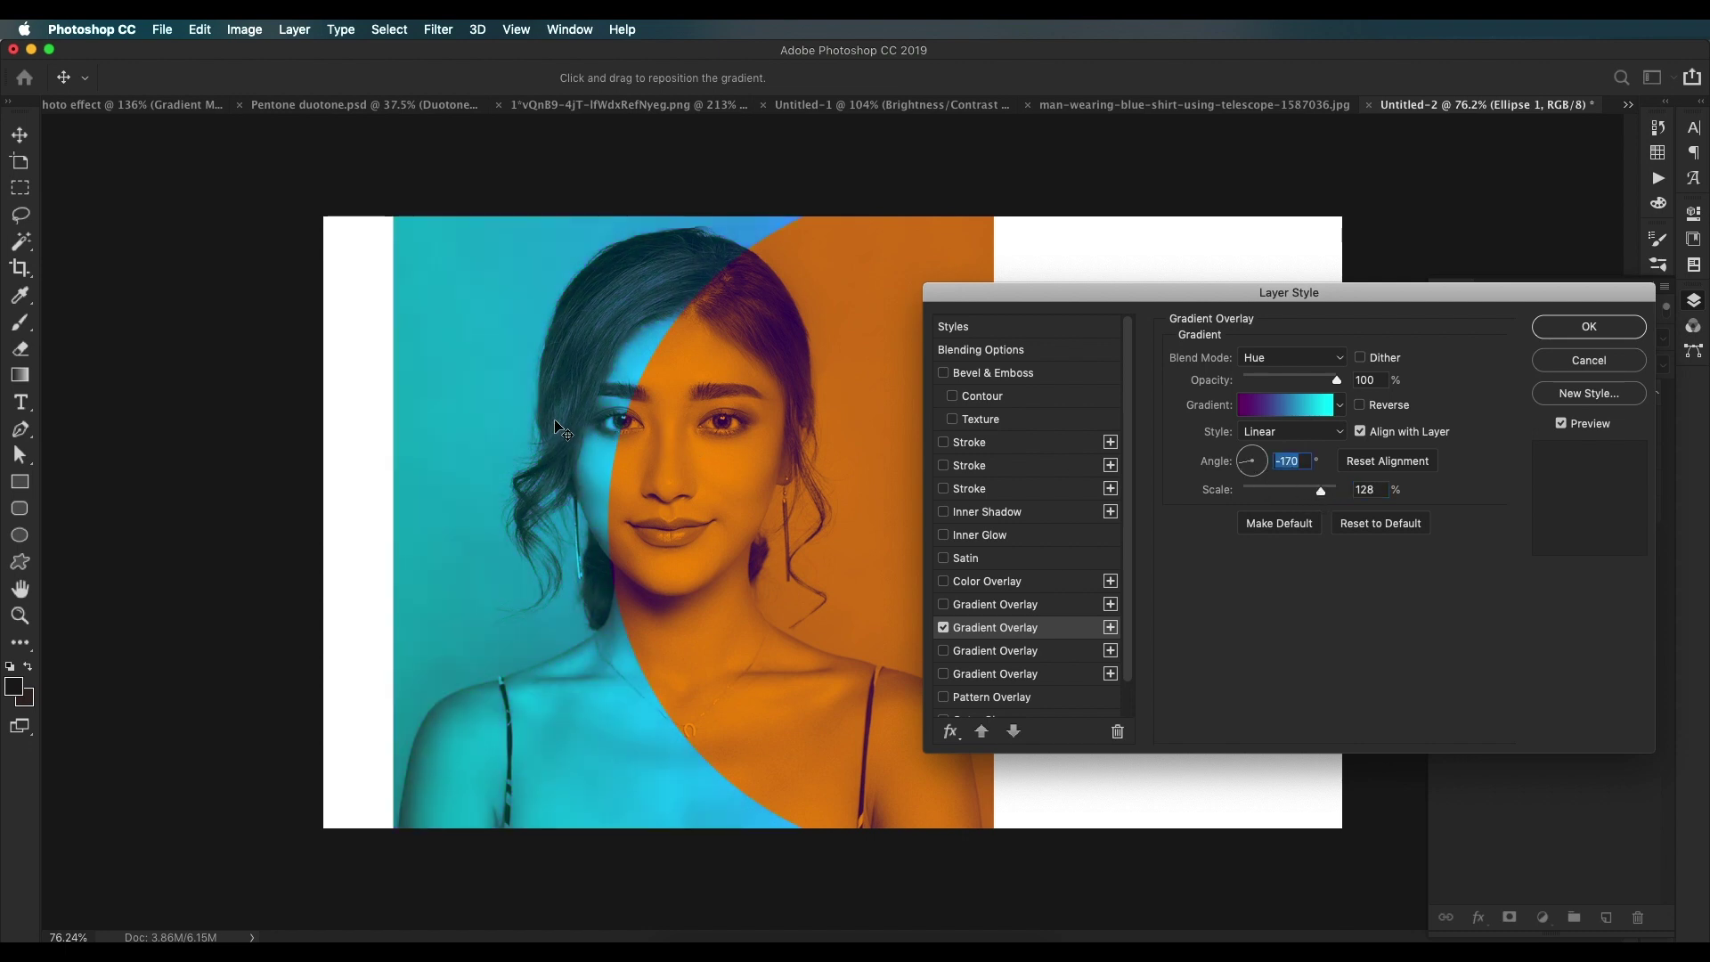
drag(1233, 467, 1275, 466)
drag(613, 429, 414, 525)
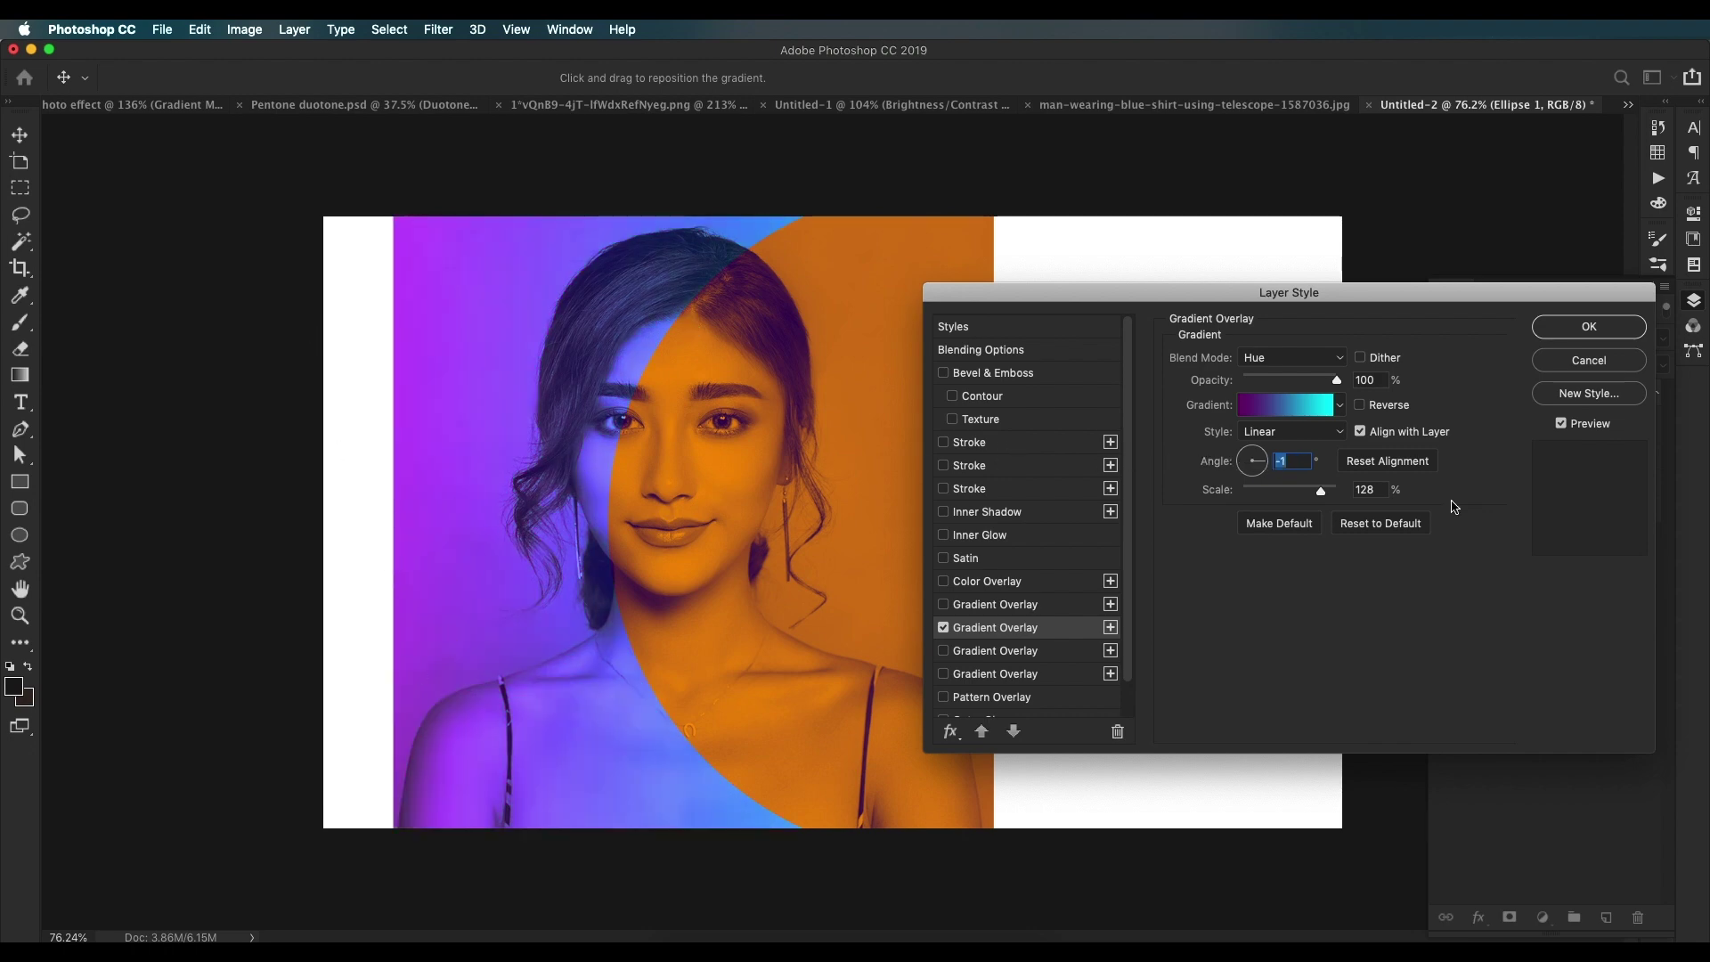
Step: Set the gradient overlay's angle to 21° and its scale to 96%, and apply the layer style
drag(1269, 463, 1300, 496)
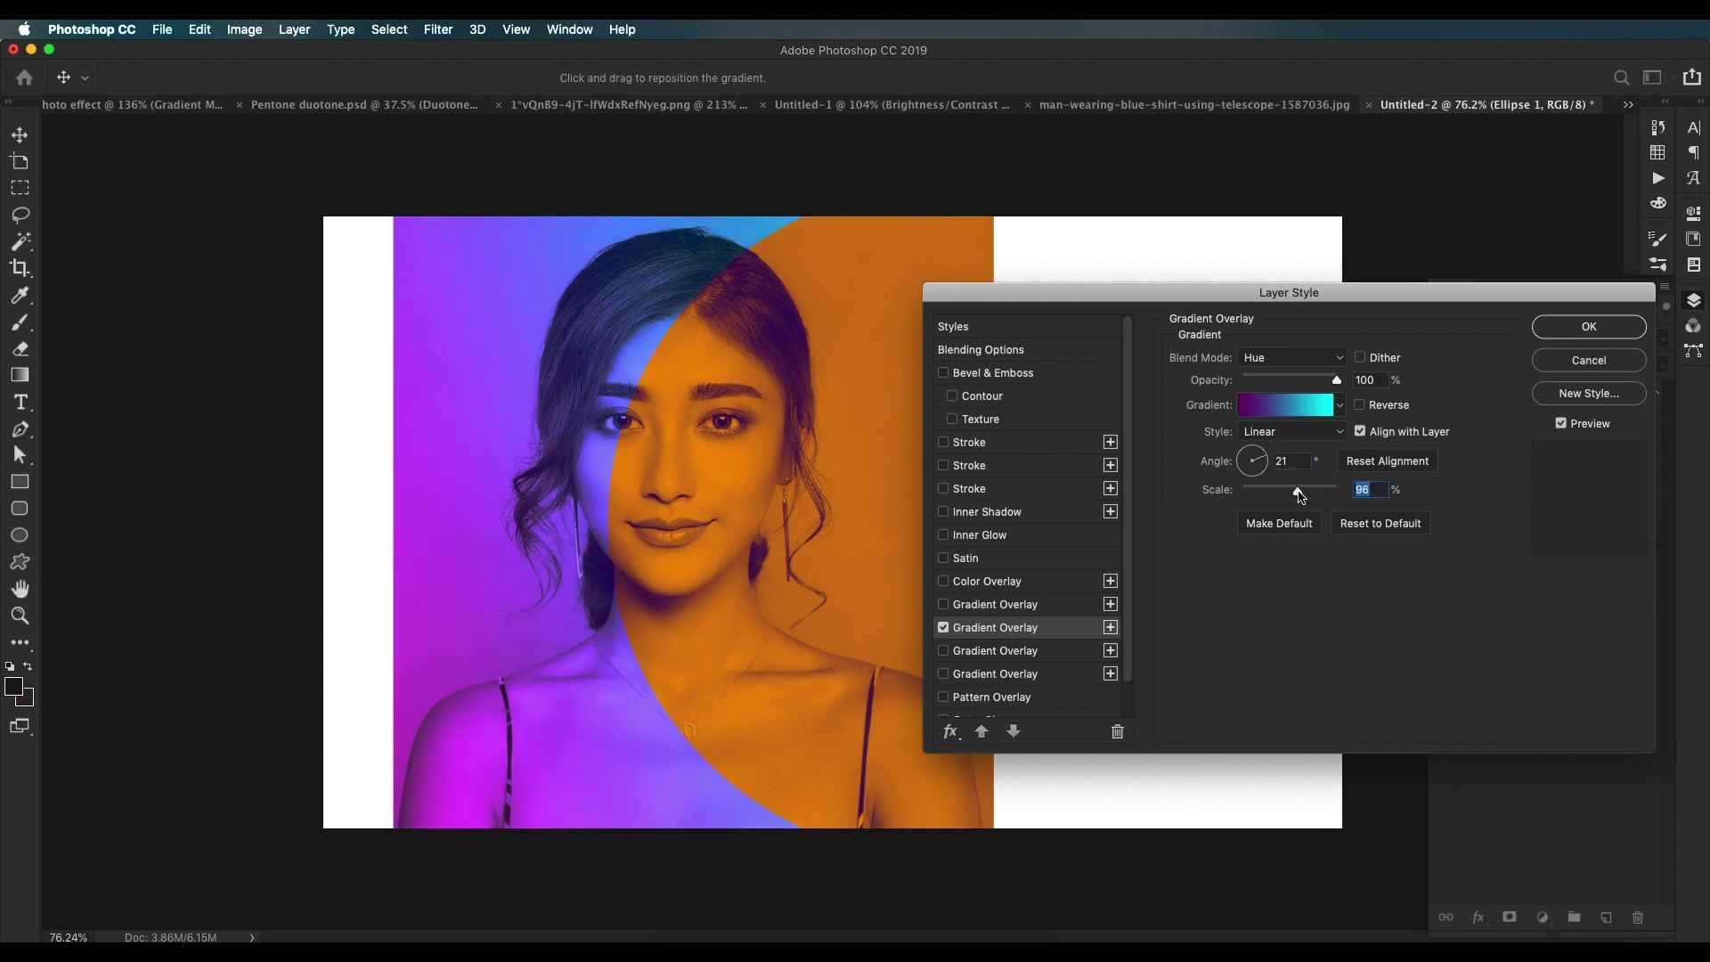
click(1565, 330)
scroll(1004, 484, down, 5)
scroll(890, 512, up, 3)
scroll(706, 508, up, 2)
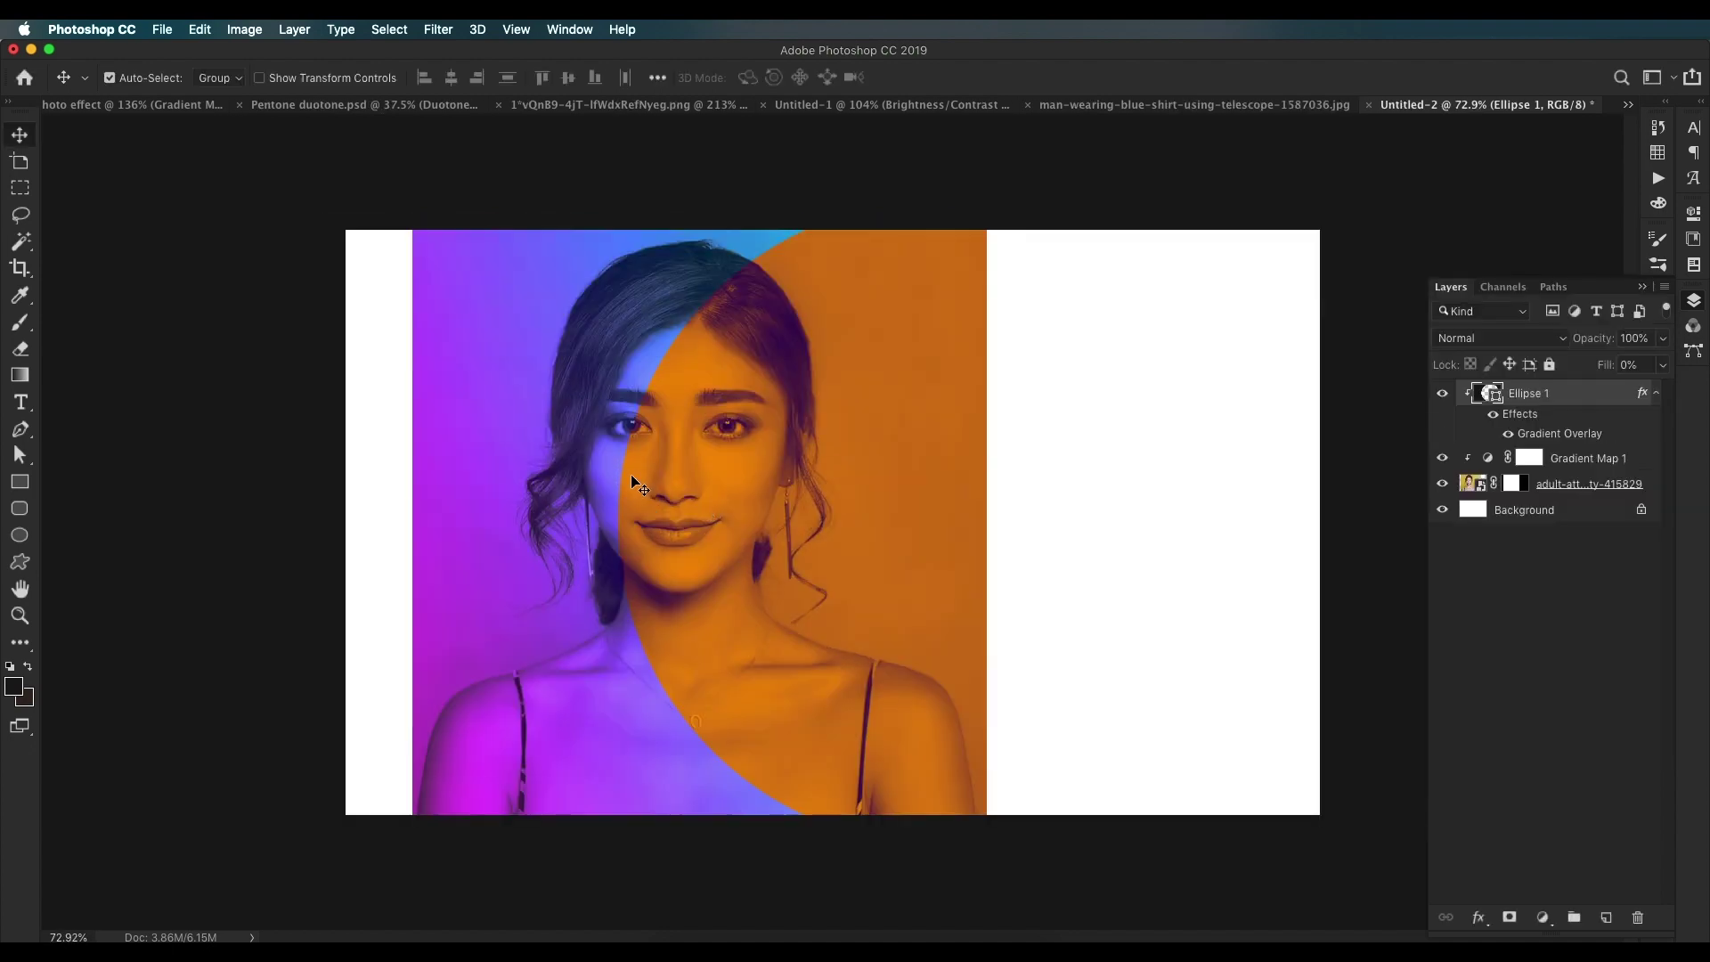
Step: Compare the portrait with the finished reference poster and inspect the reference's Brightness/Contrast 1 settings
click(634, 105)
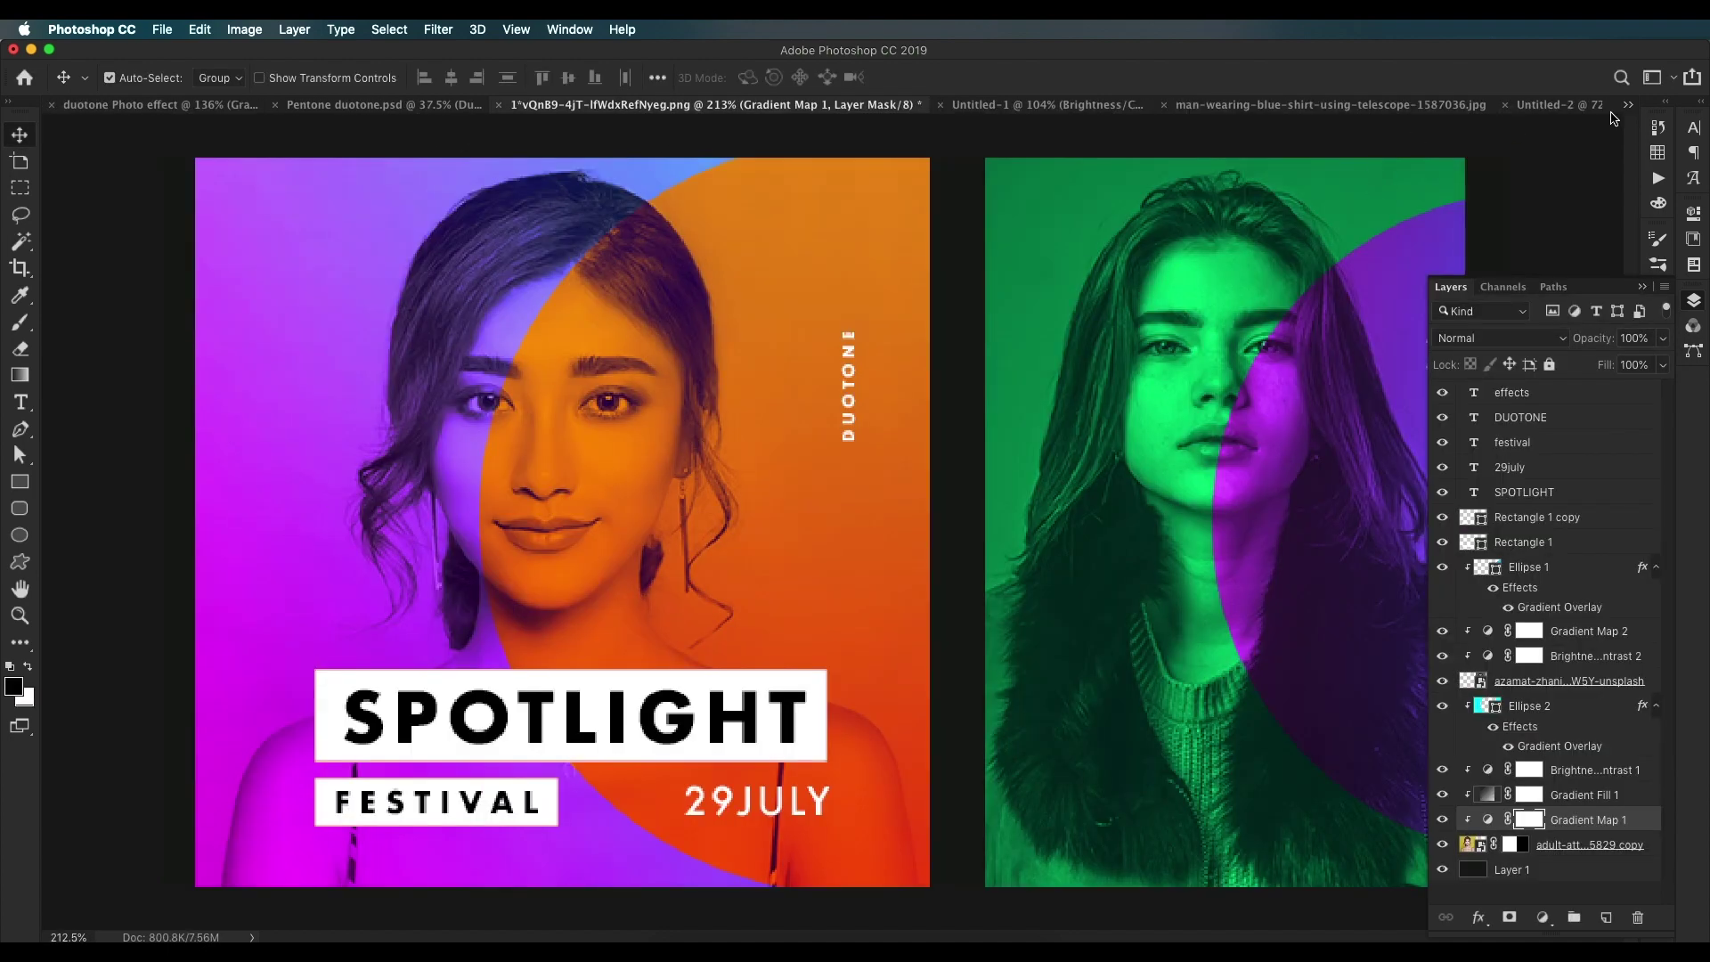
click(1583, 108)
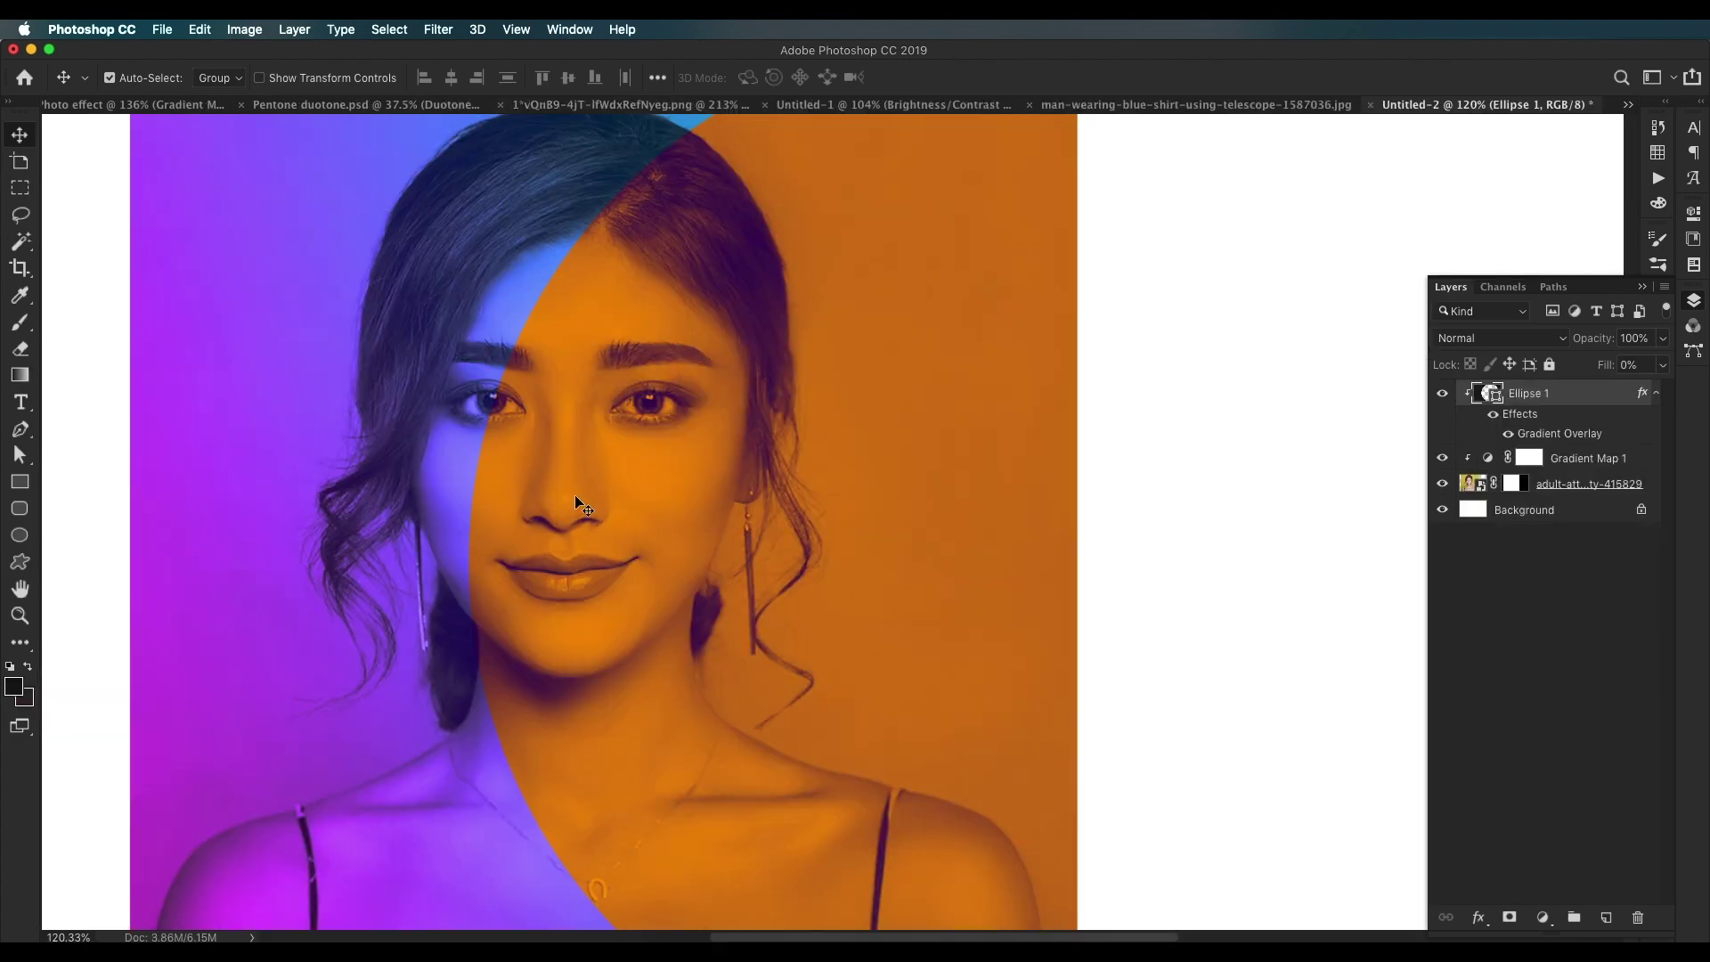
scroll(653, 518, down, 2)
scroll(694, 481, up, 3)
click(640, 105)
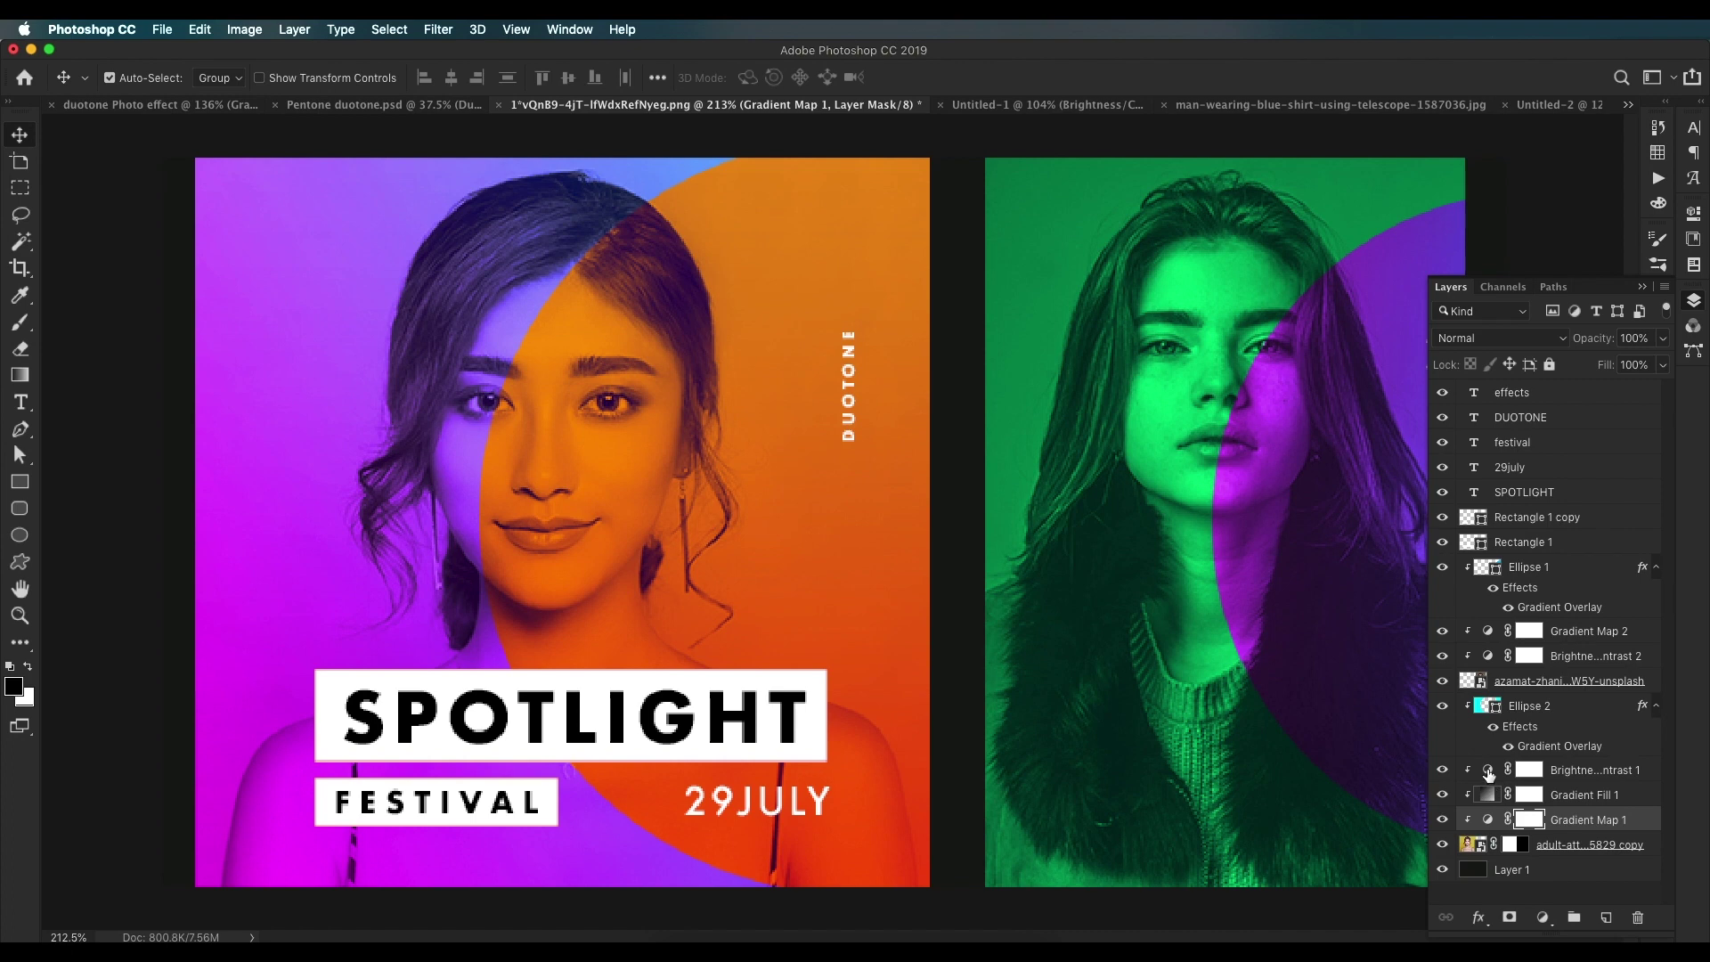
click(1556, 771)
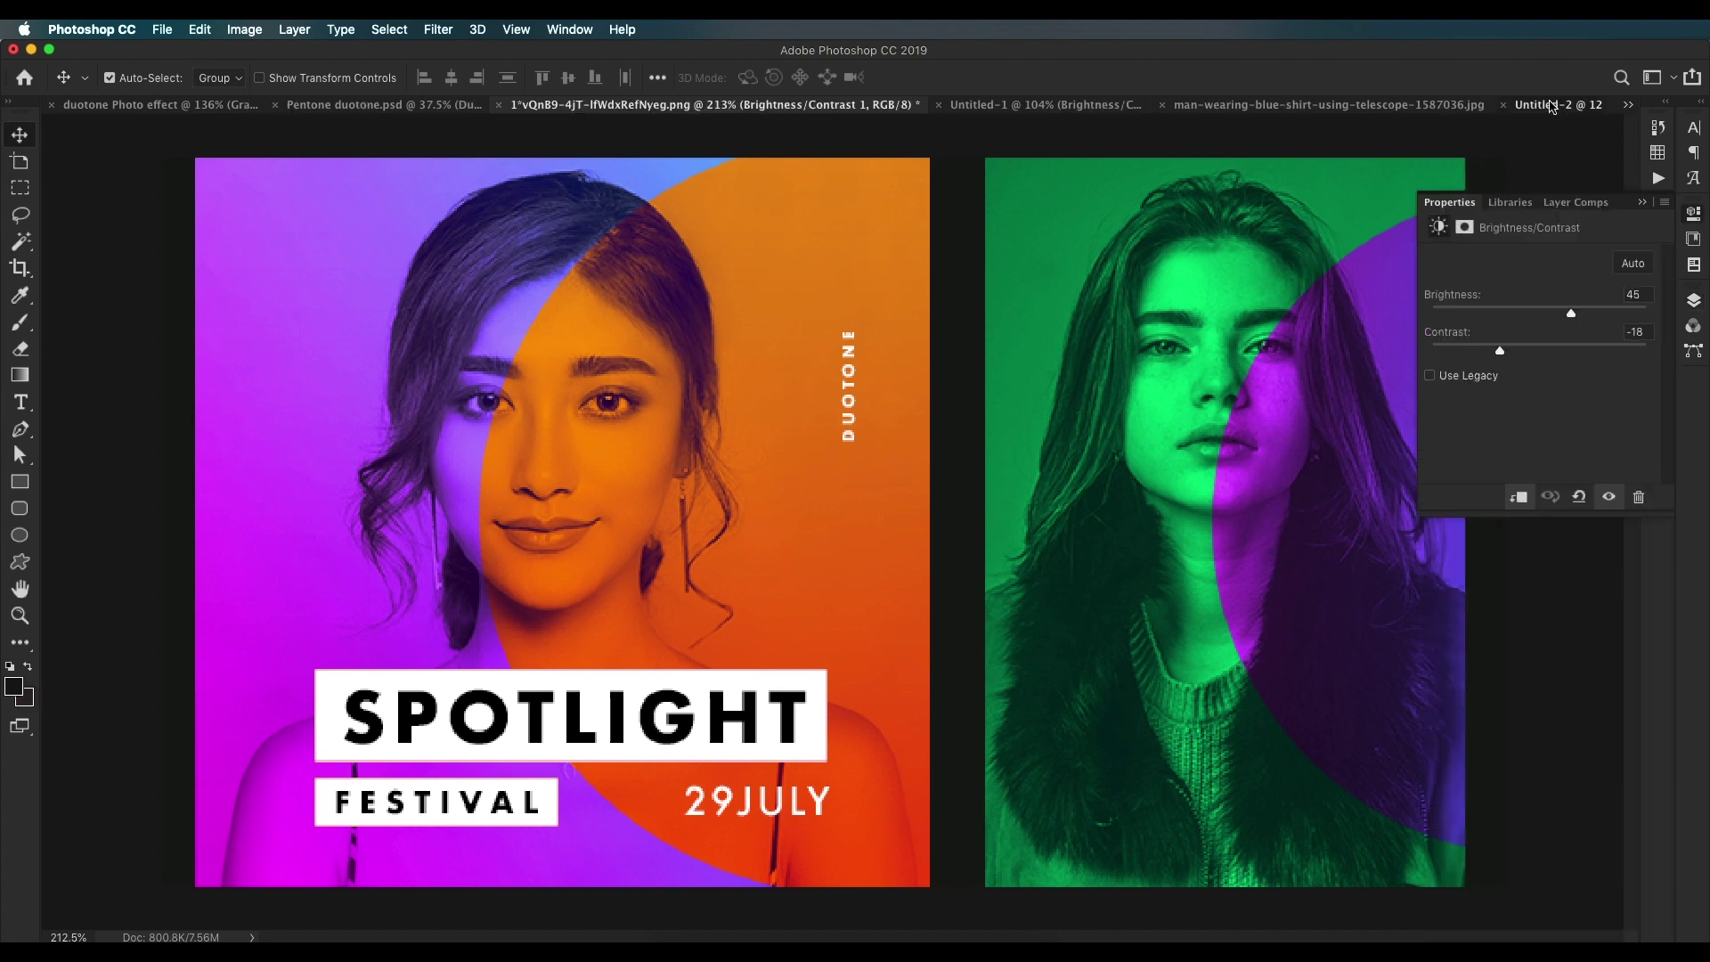
click(1572, 104)
Step: Add a clipped Brightness/Contrast adjustment above the portrait's gradient map with brightness 15 and contrast -18
click(1693, 300)
click(1589, 484)
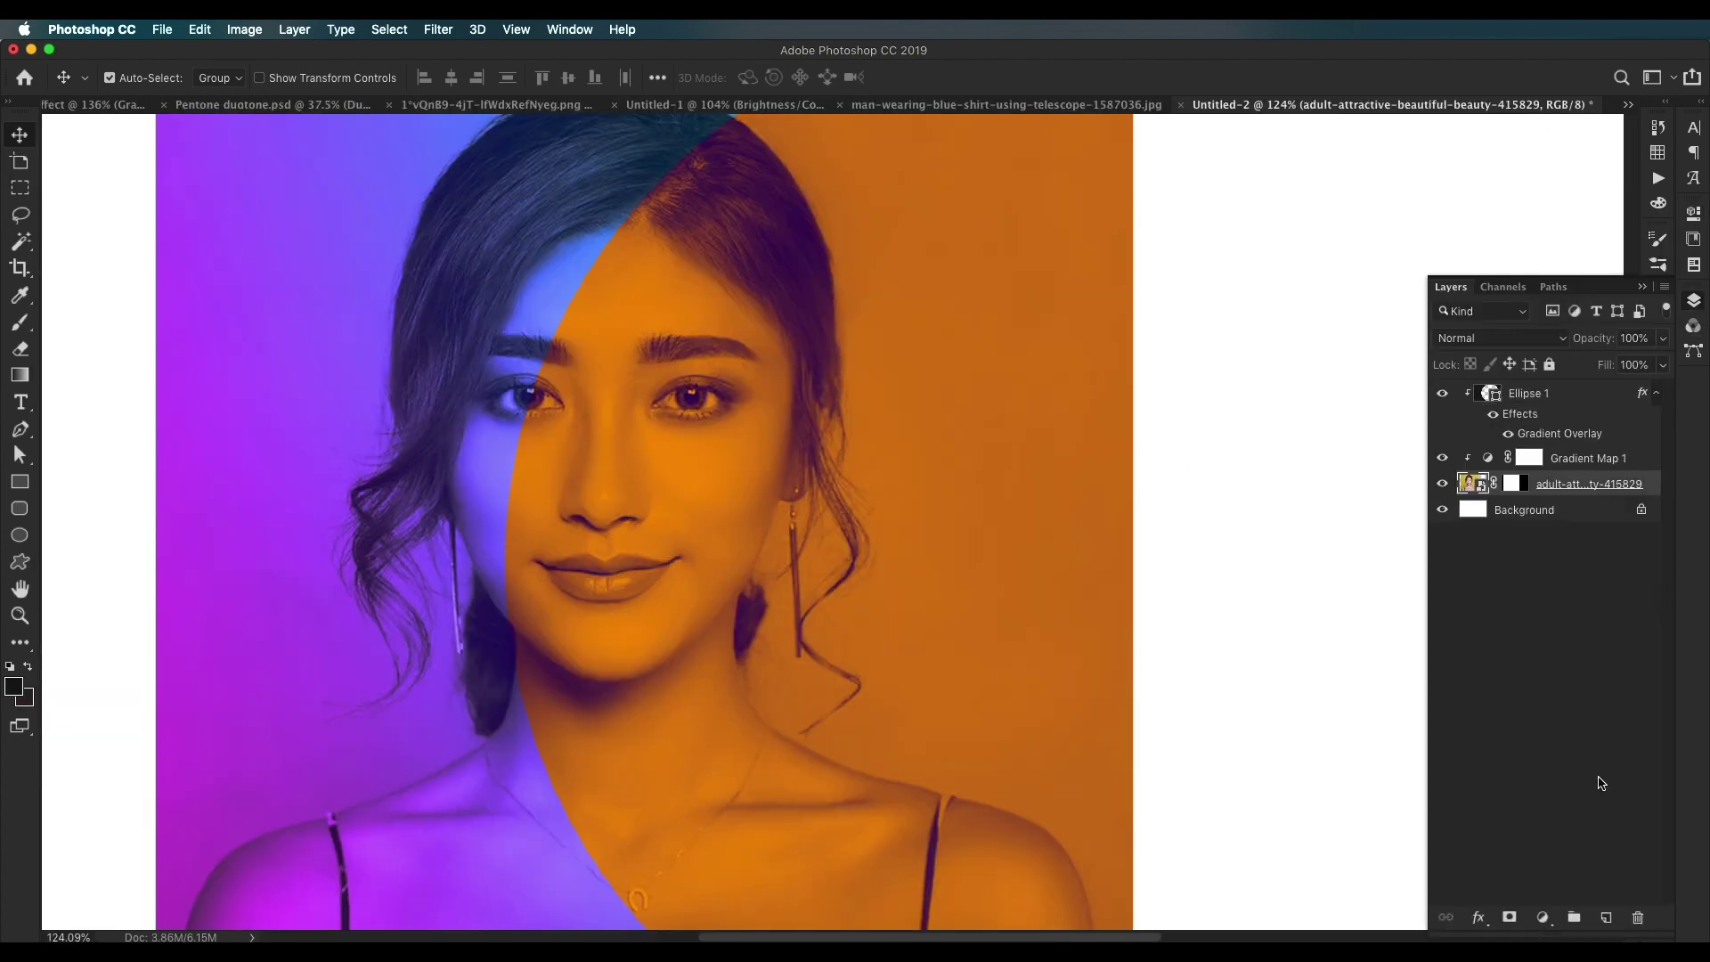
click(1543, 918)
click(1587, 633)
drag(1539, 351, 1549, 314)
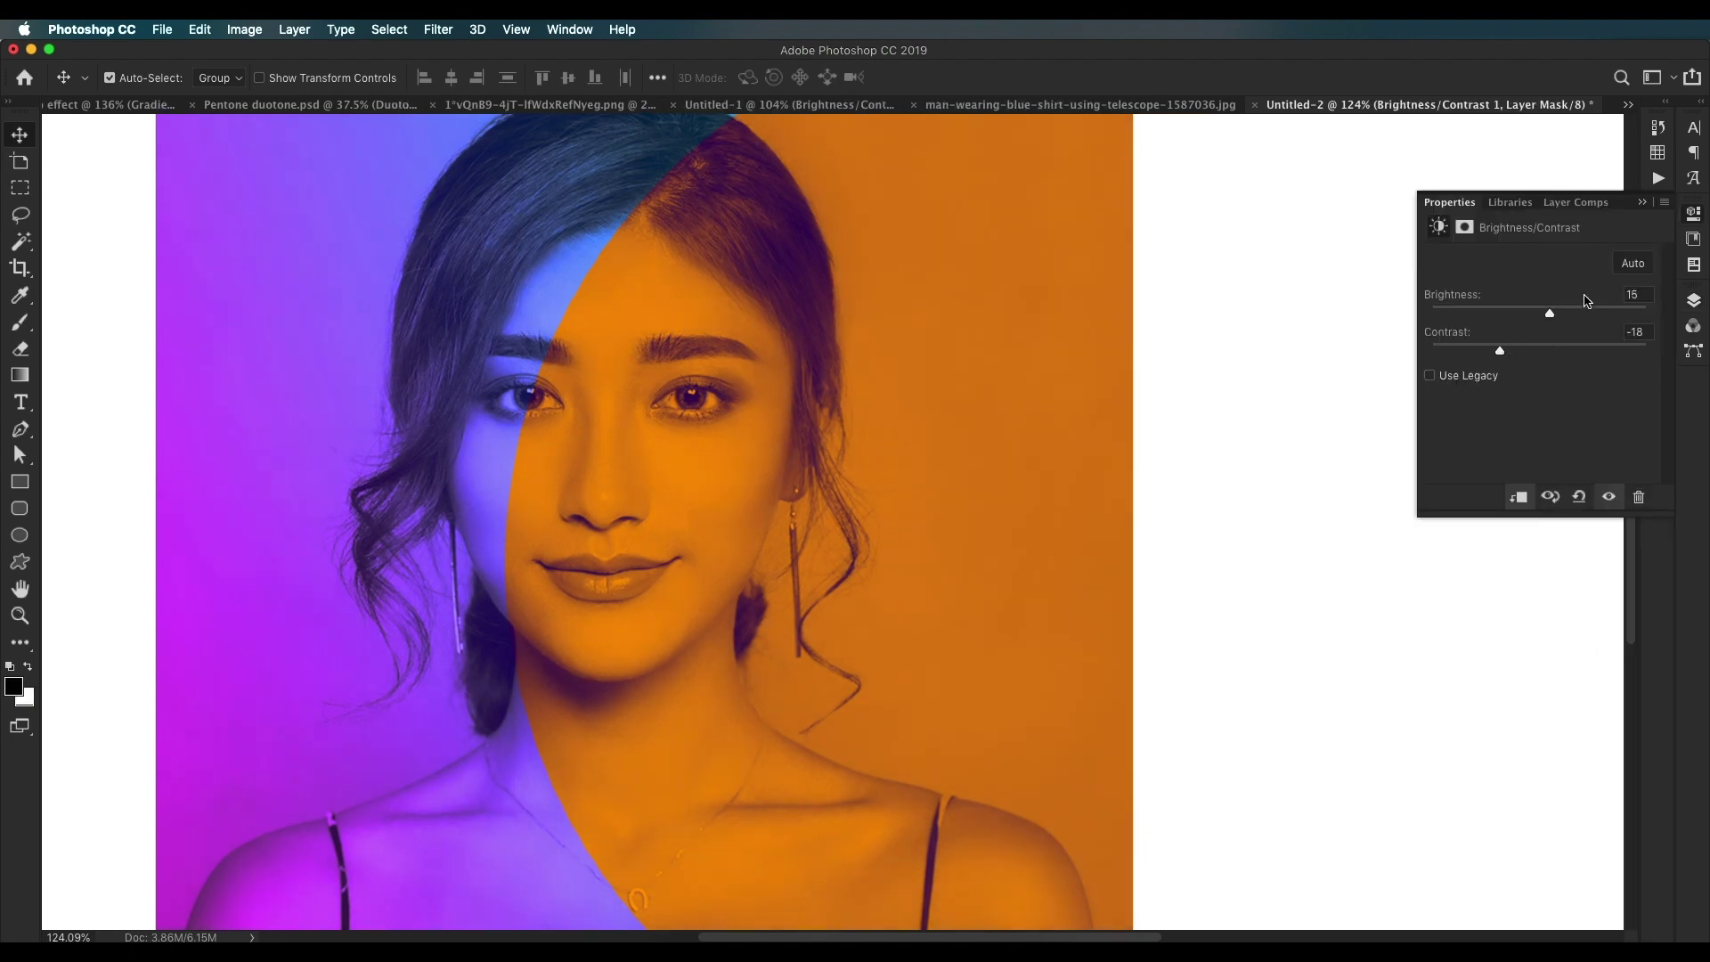
click(1693, 300)
key(super+0)
Step: Add a clipped gradient fill above the Brightness/Contrast layer, fading from red f30000 to transparent
click(1542, 918)
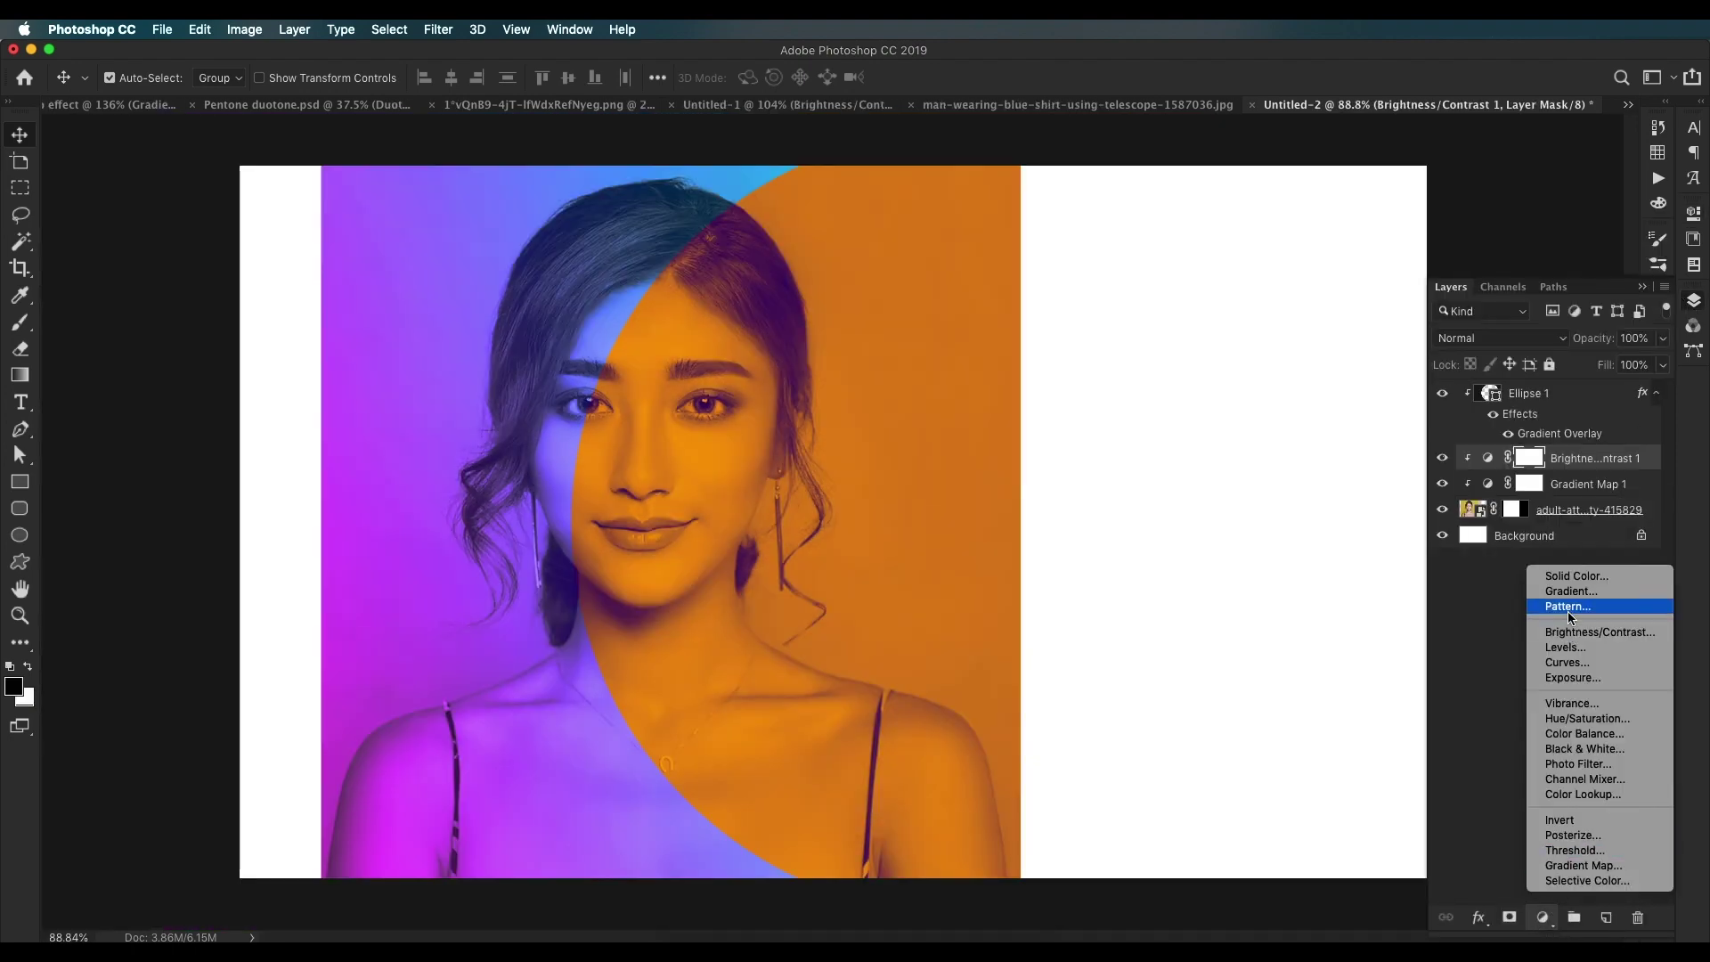
click(1569, 592)
click(1222, 321)
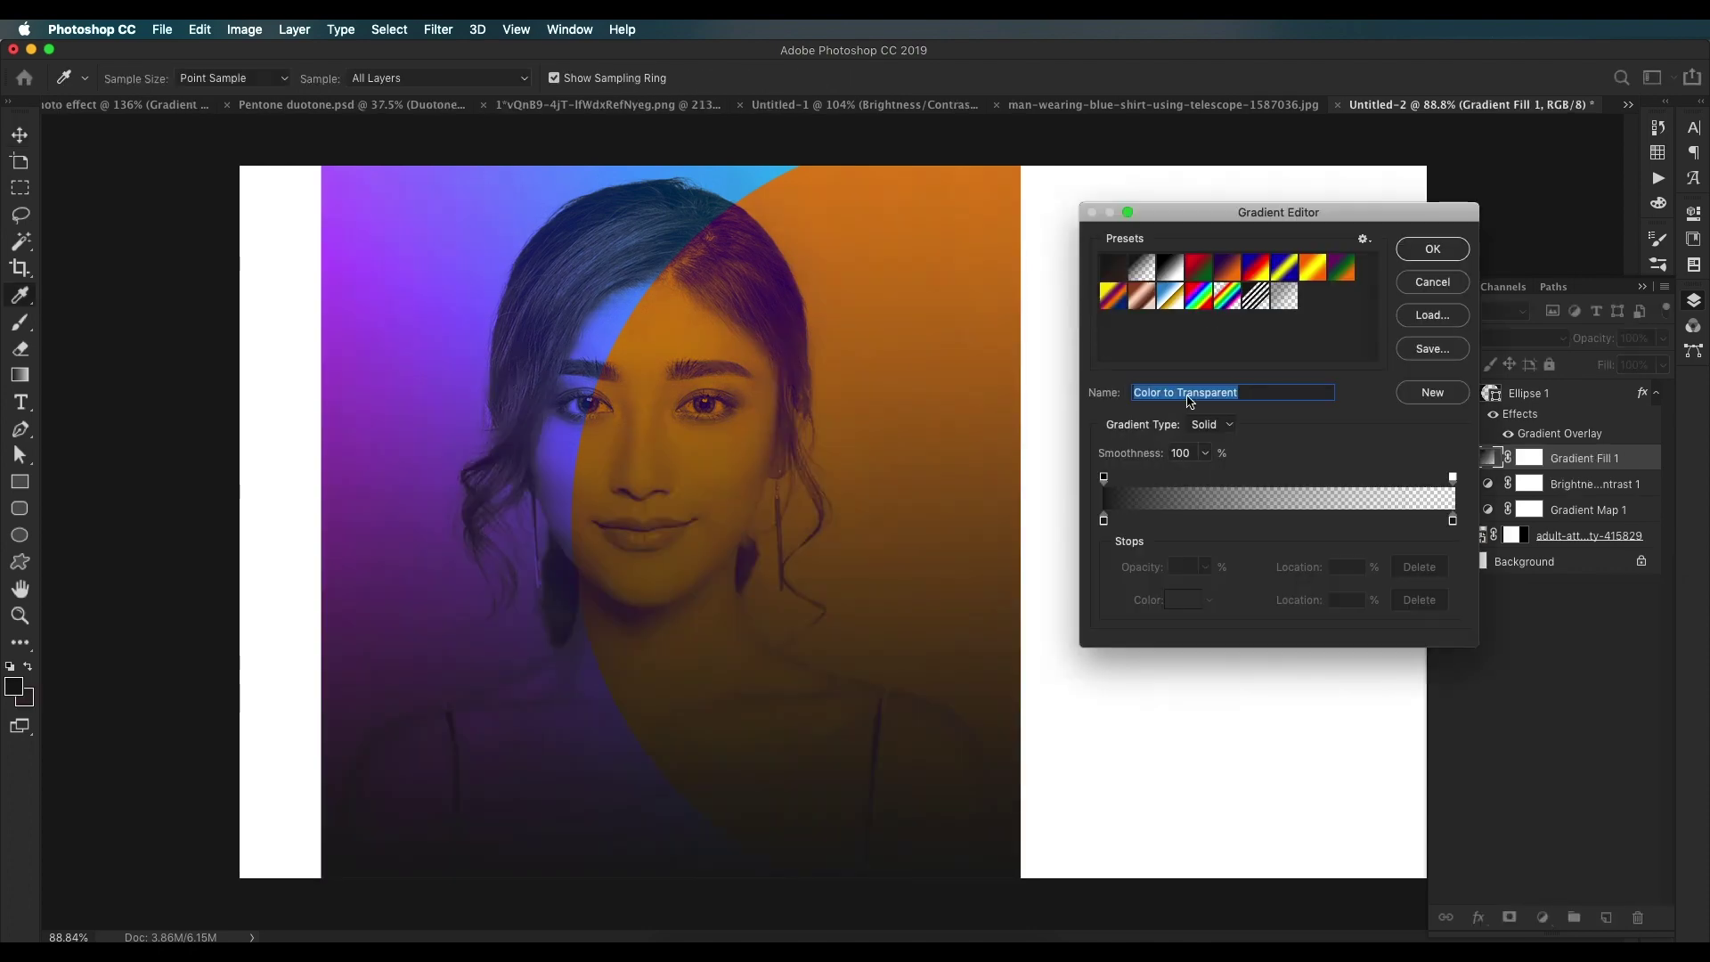
click(1104, 520)
click(1177, 604)
drag(1044, 456, 1124, 265)
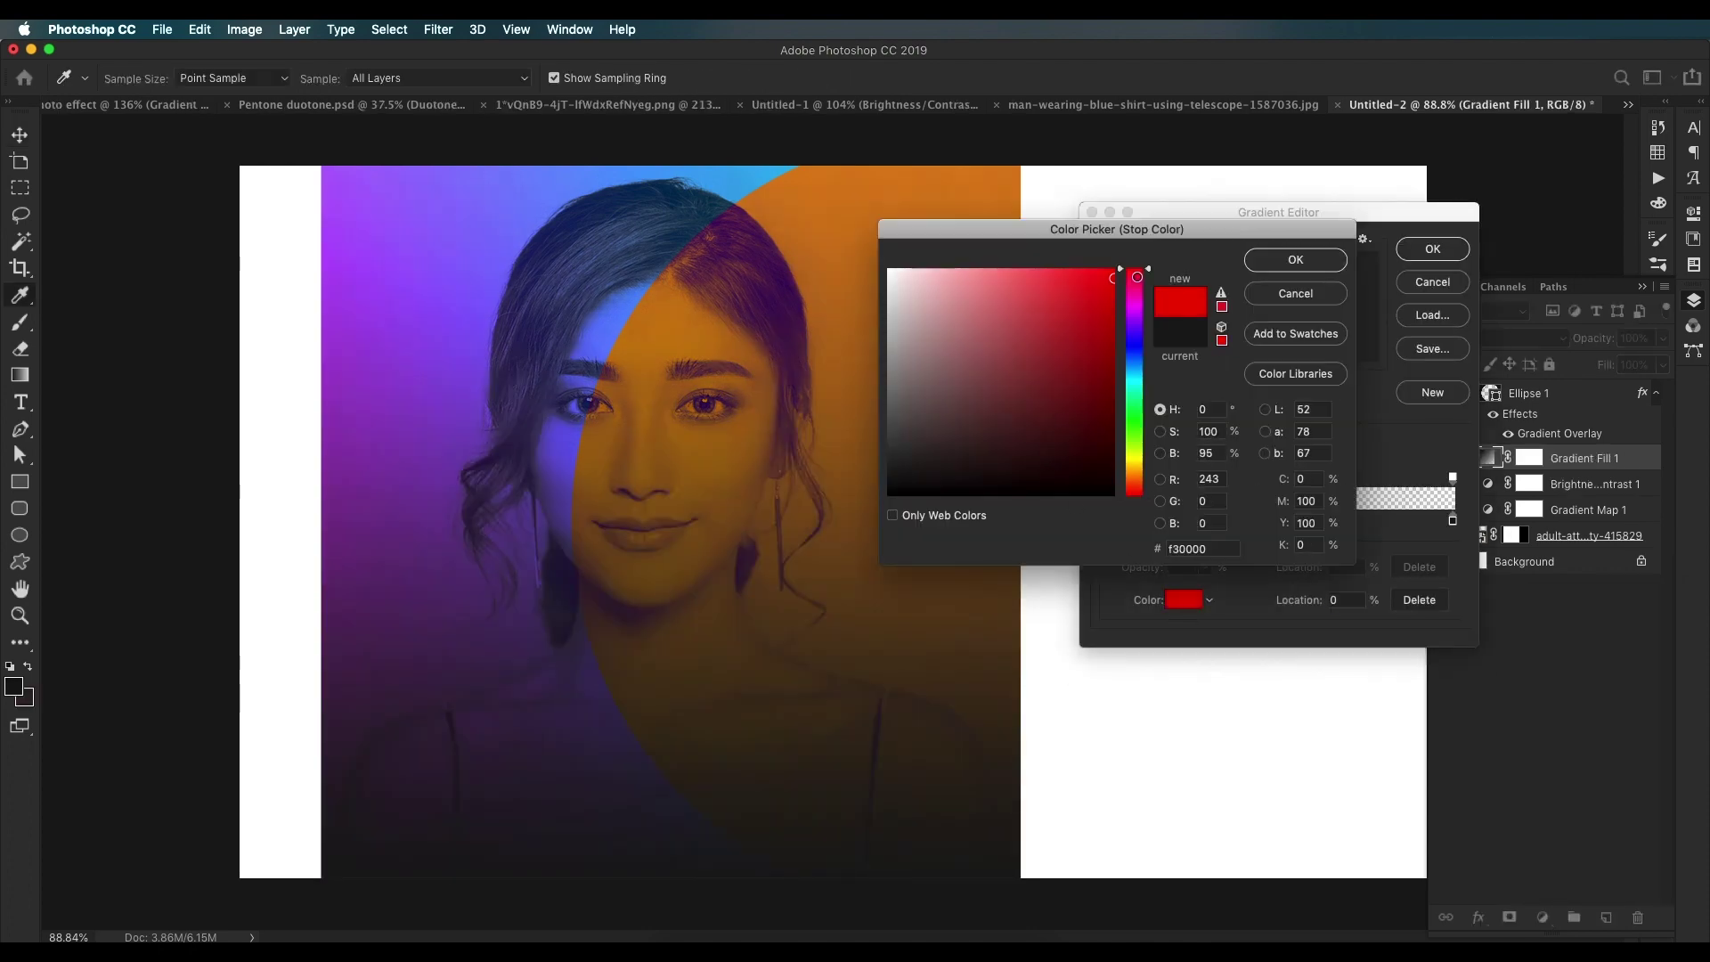
click(1281, 262)
click(1421, 249)
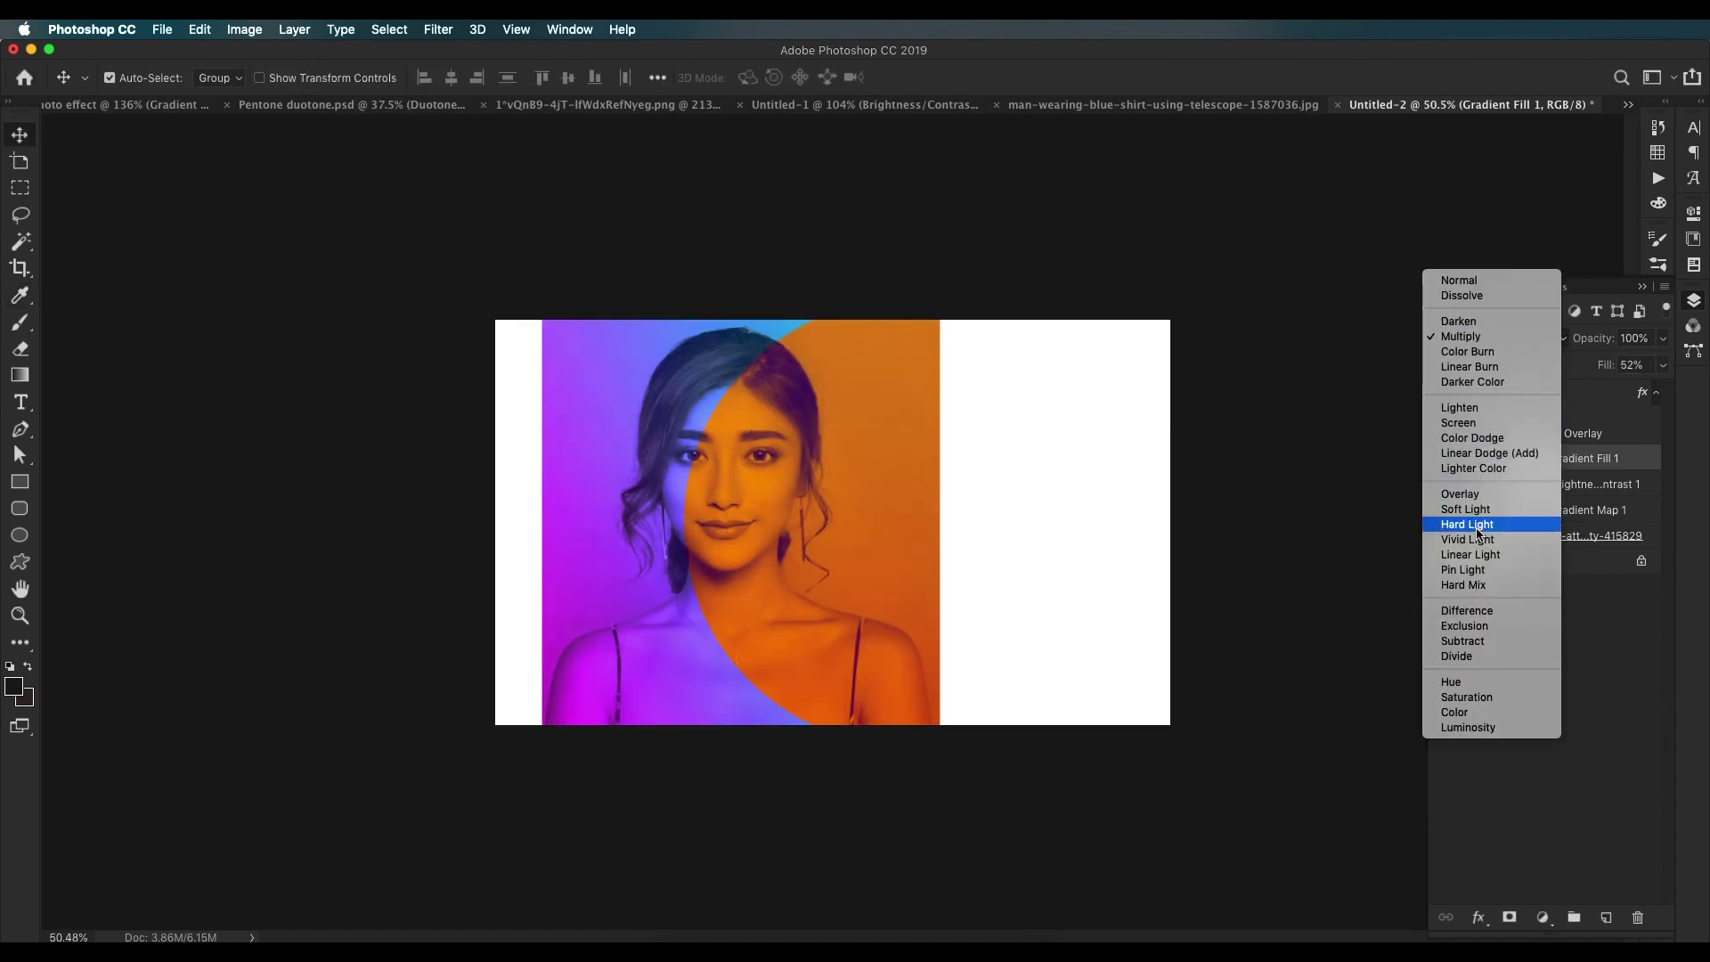
Step: Set the red gradient fill layer to Overlay blend mode with a Fill of 53%
click(1459, 493)
key(super+plus)
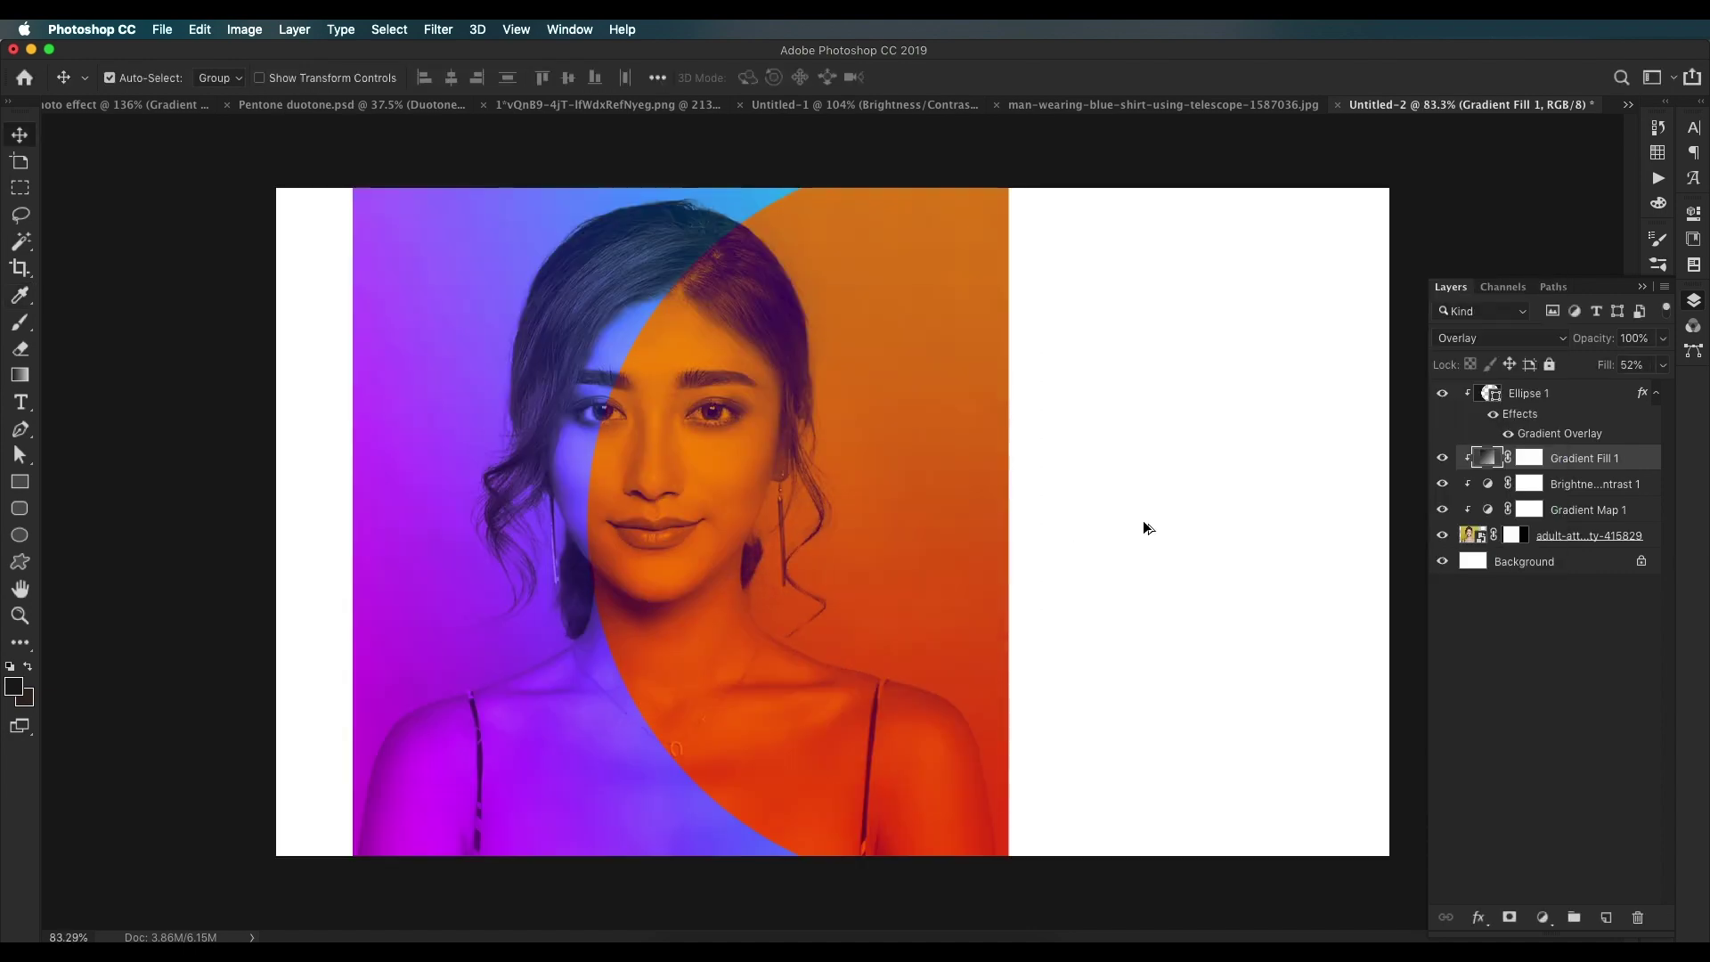
click(1658, 366)
drag(1650, 390, 1621, 392)
scroll(672, 588, up, 5)
scroll(873, 594, down, 6)
scroll(797, 491, up, 5)
scroll(788, 461, down, 5)
scroll(908, 538, up, 4)
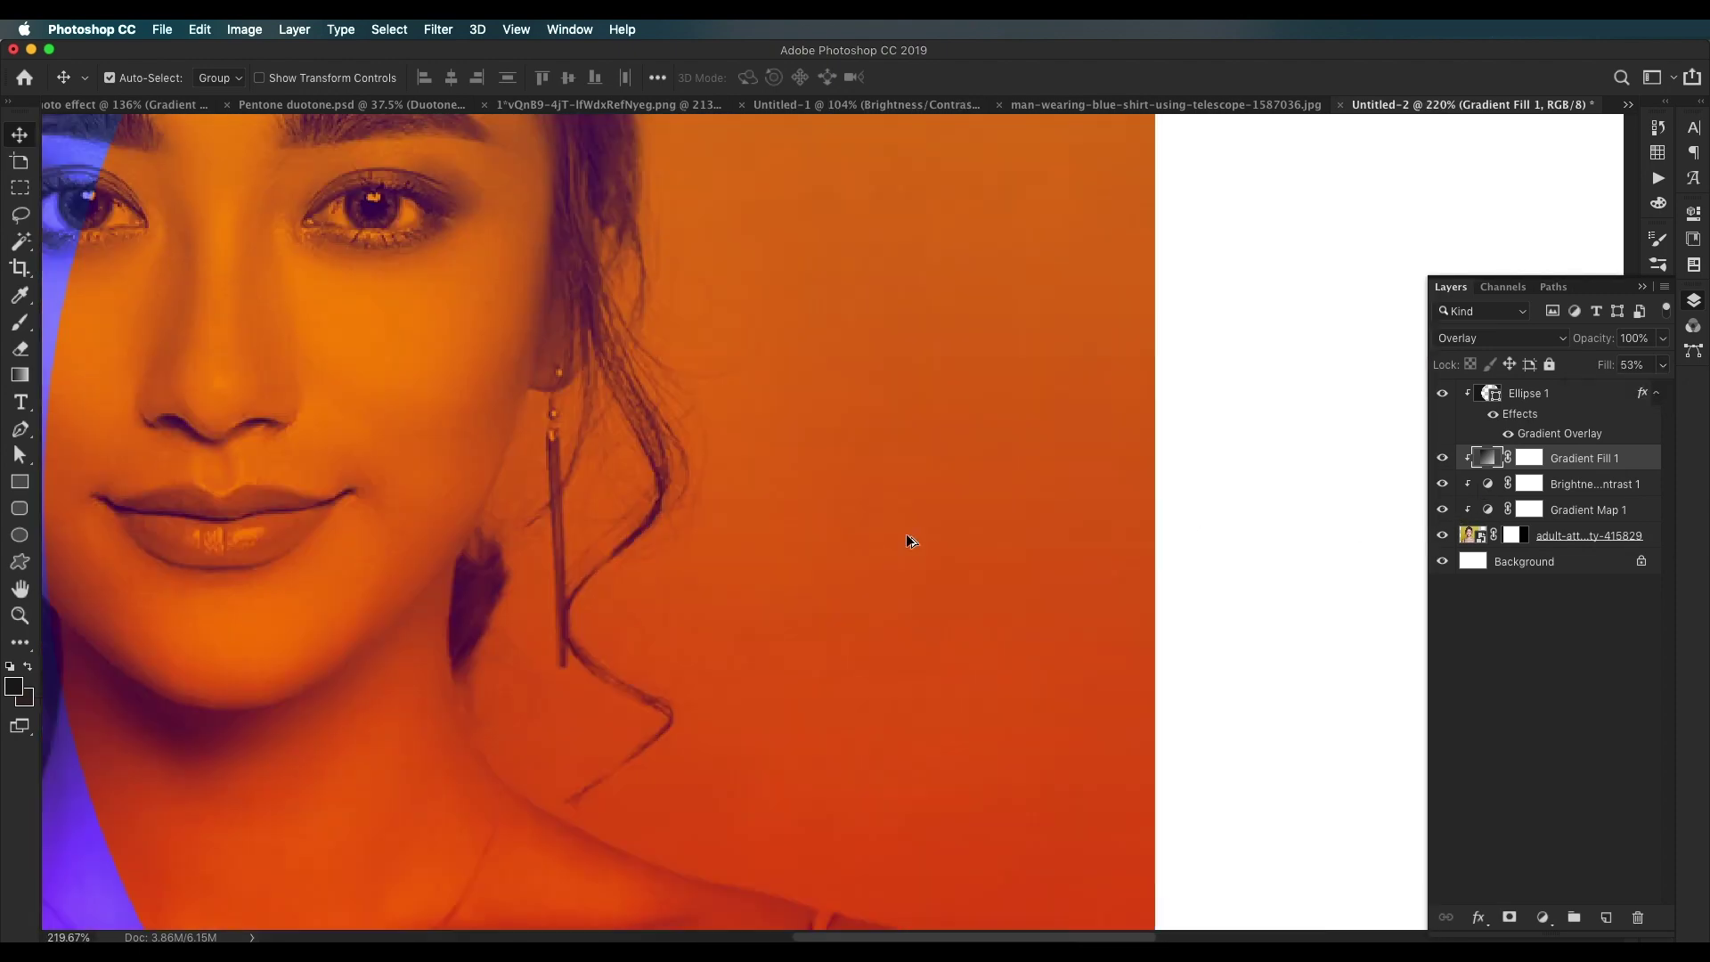
scroll(909, 537, down, 4)
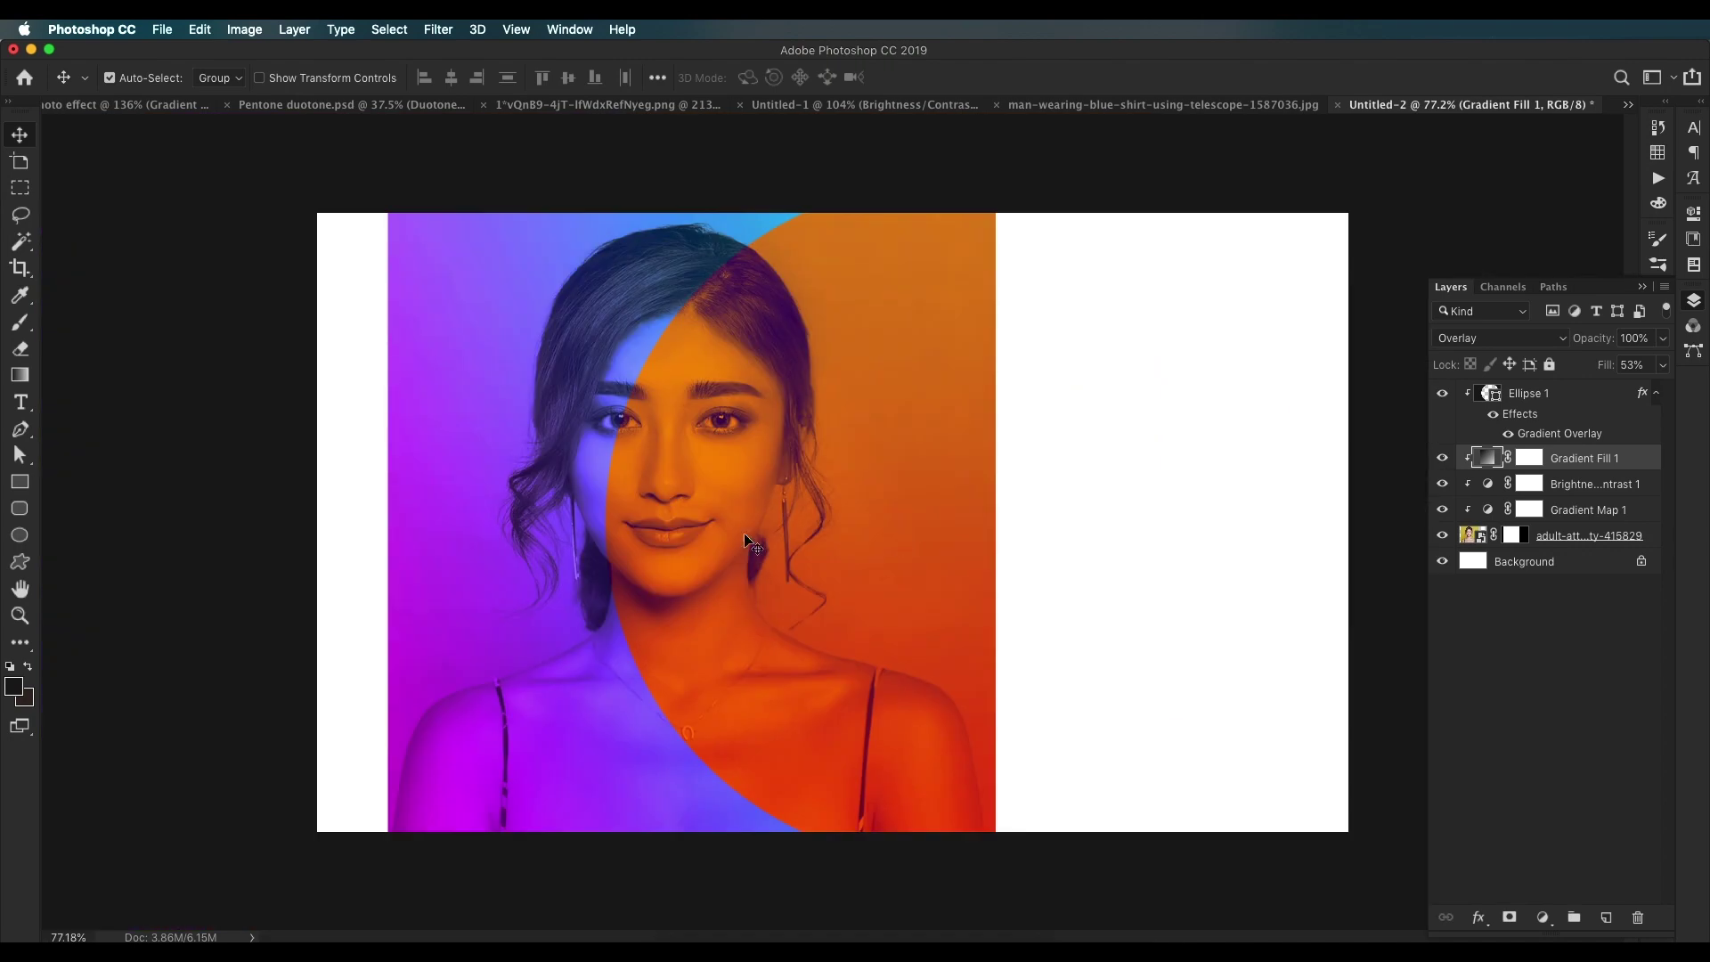
Step: Check the reference poster, then place the photo of the woman in the fur-collared coat beside the first portrait
click(602, 105)
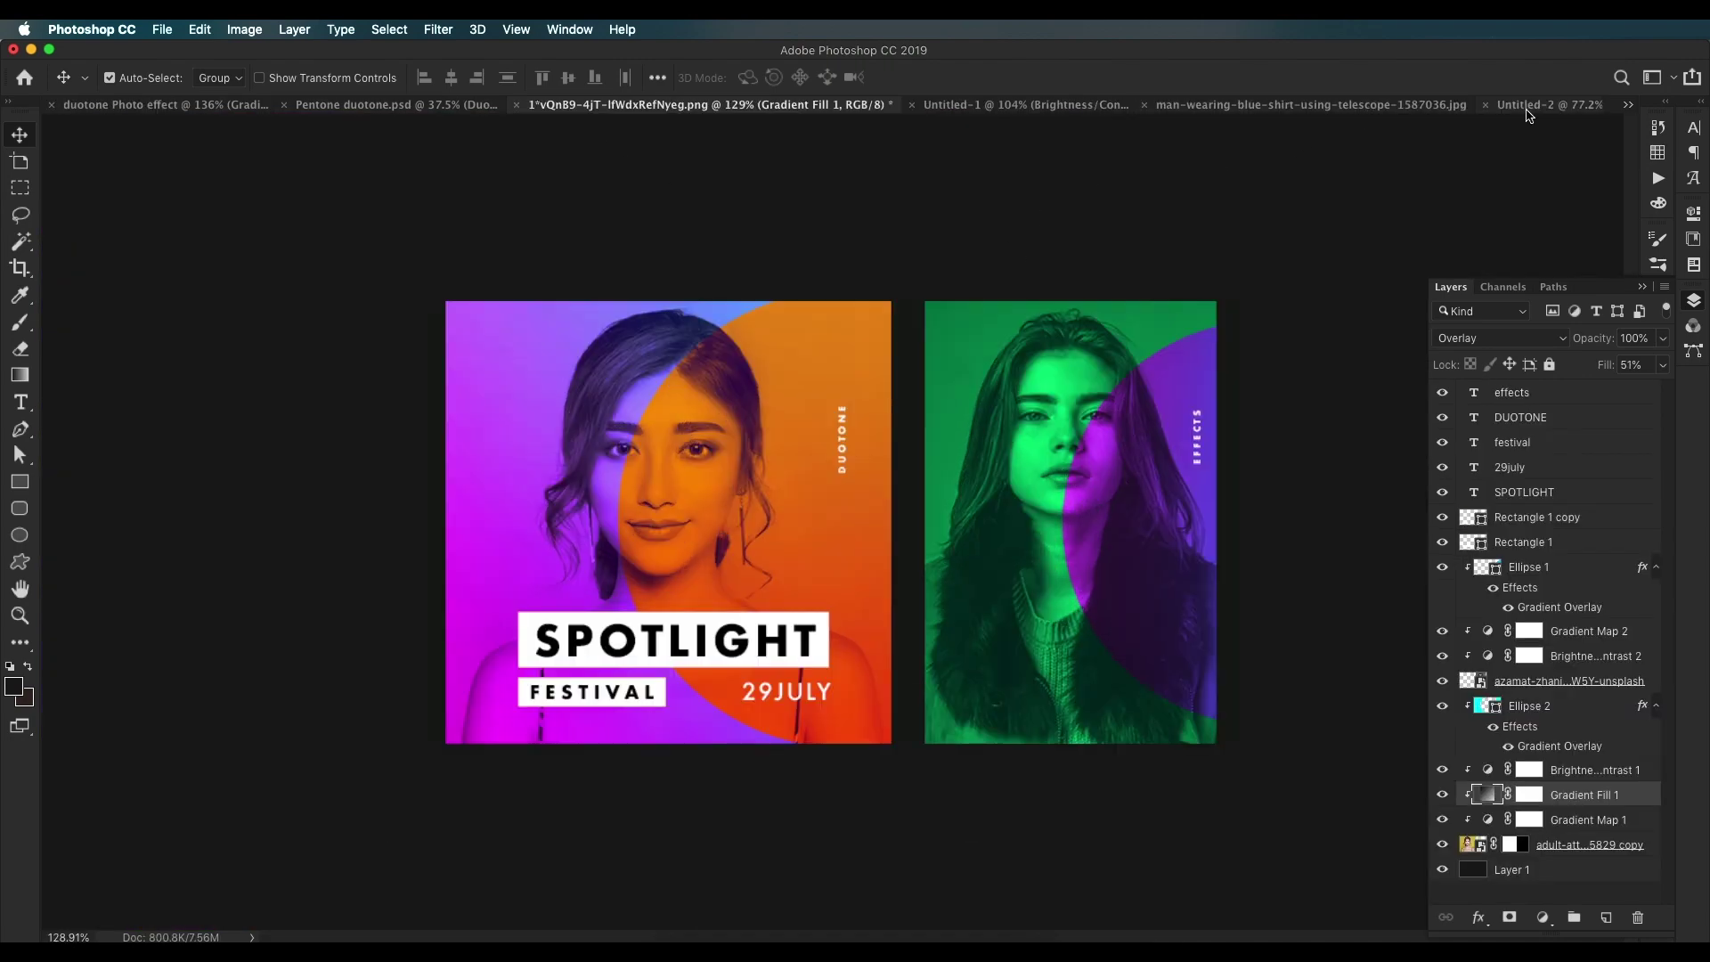
click(1521, 109)
key(super+Tab)
drag(1503, 302, 677, 534)
drag(977, 538, 1242, 540)
key(Return)
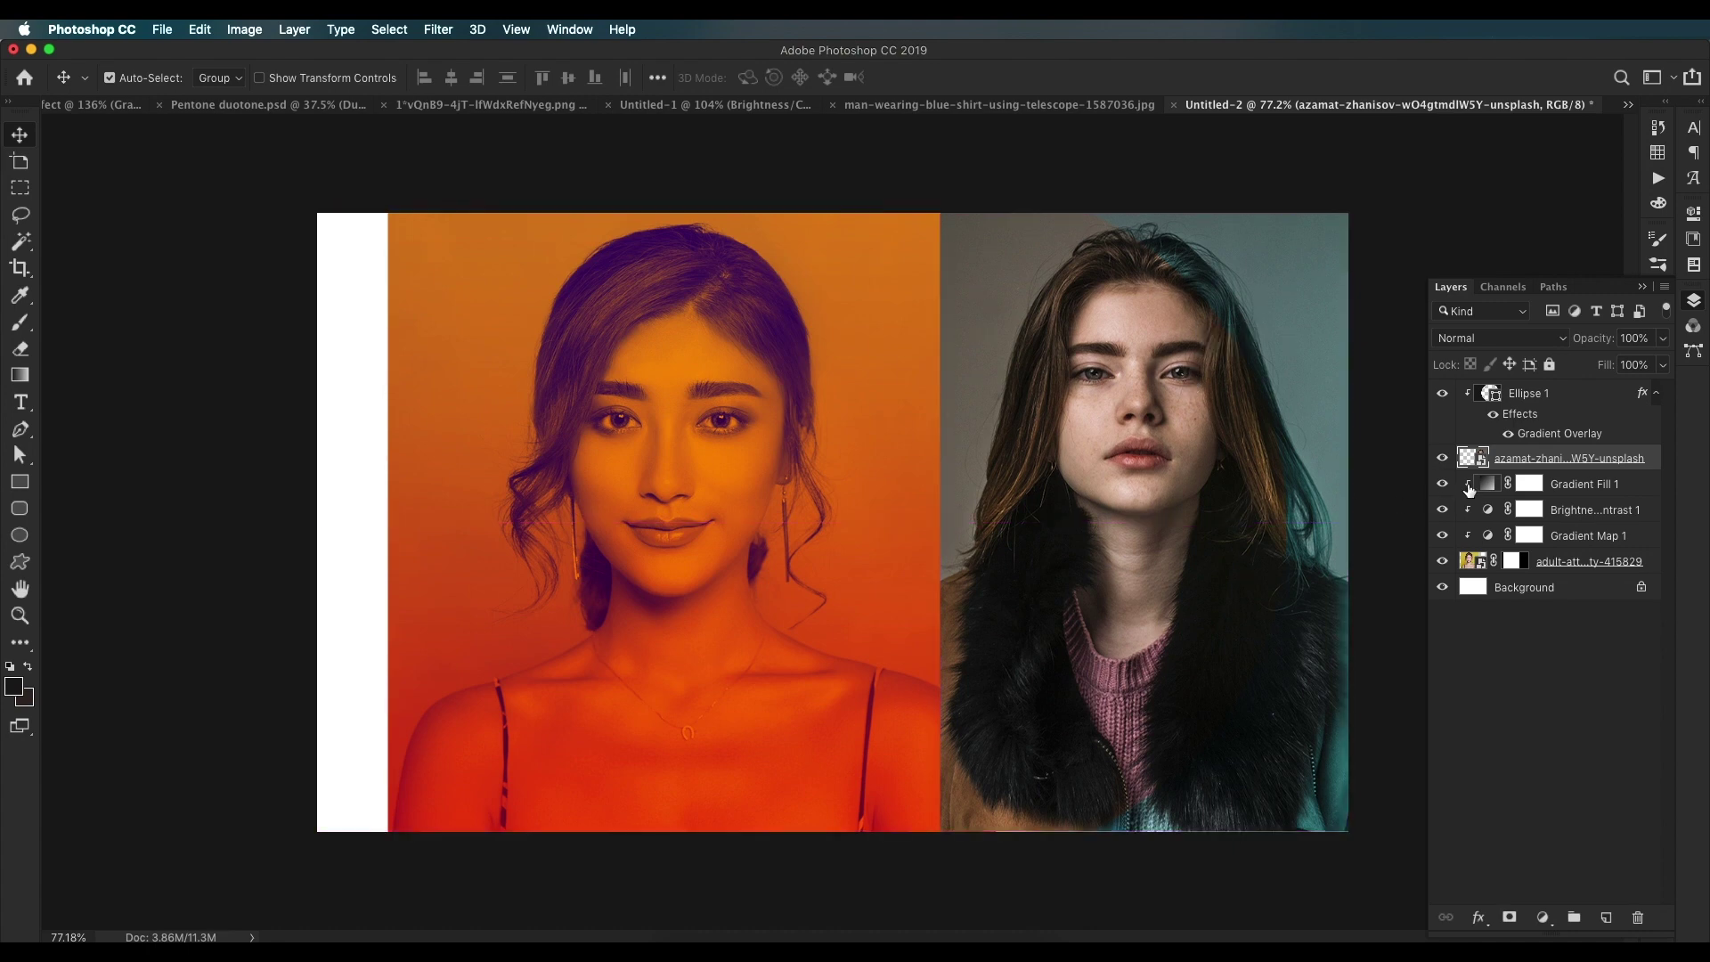
Step: Add a clipped gradient map to the second portrait and set its dark stop to a very dark green
click(1530, 915)
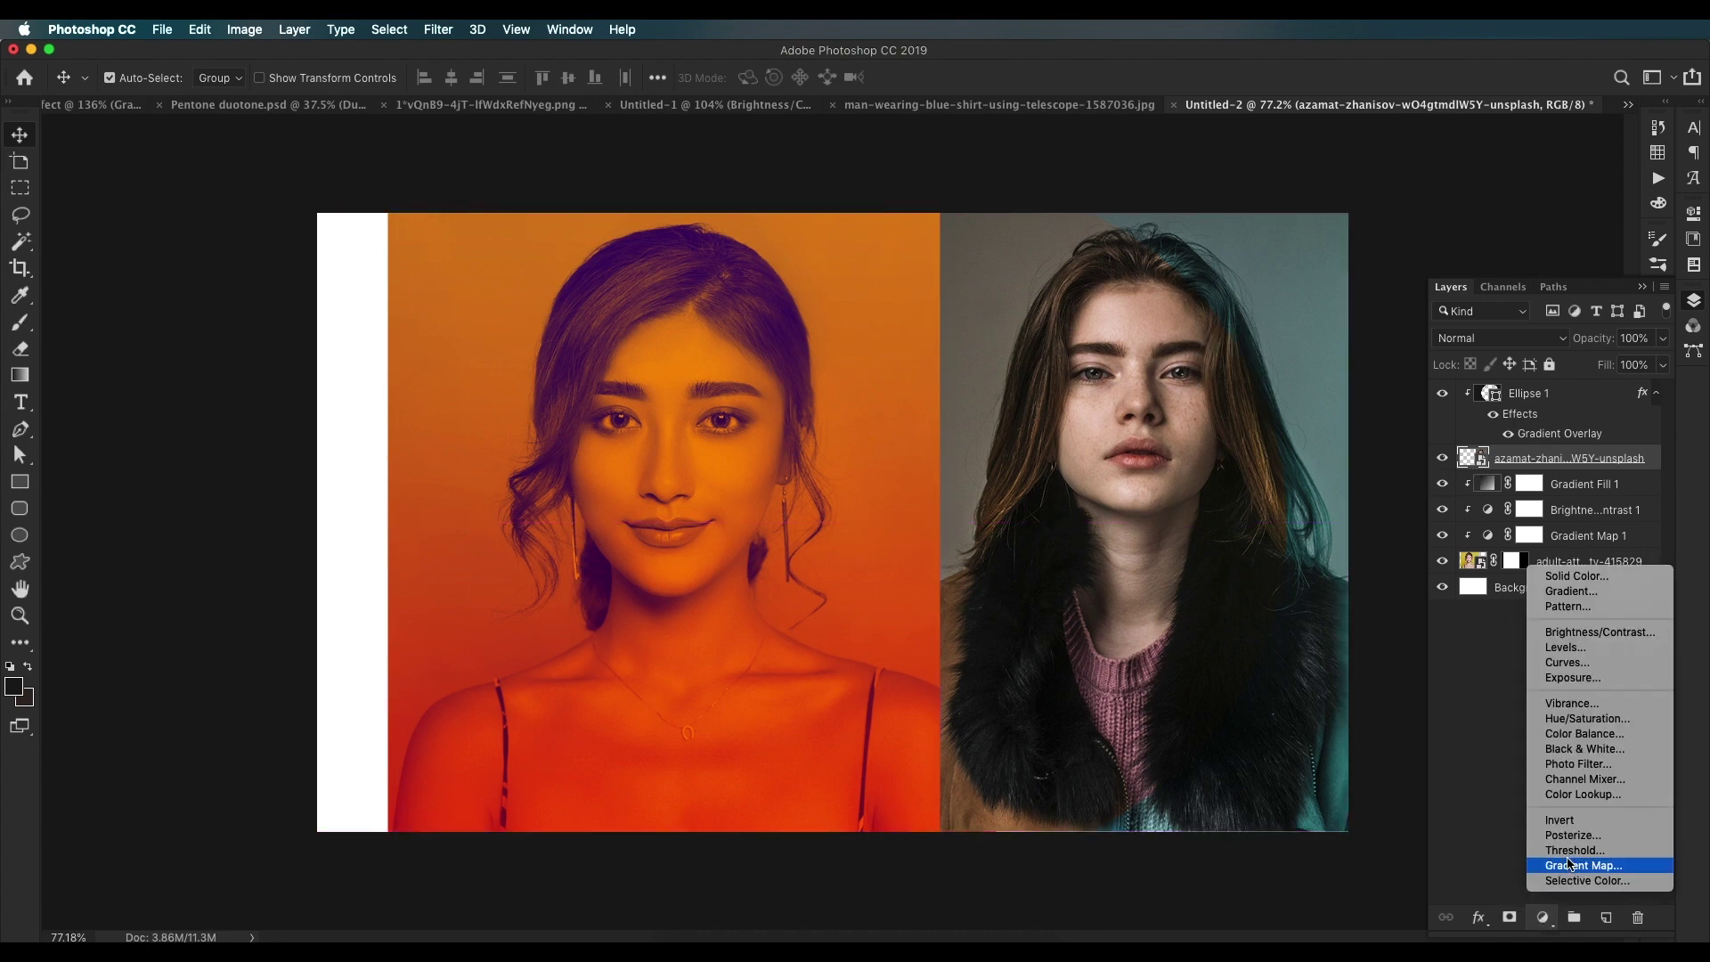
click(1576, 865)
click(1445, 264)
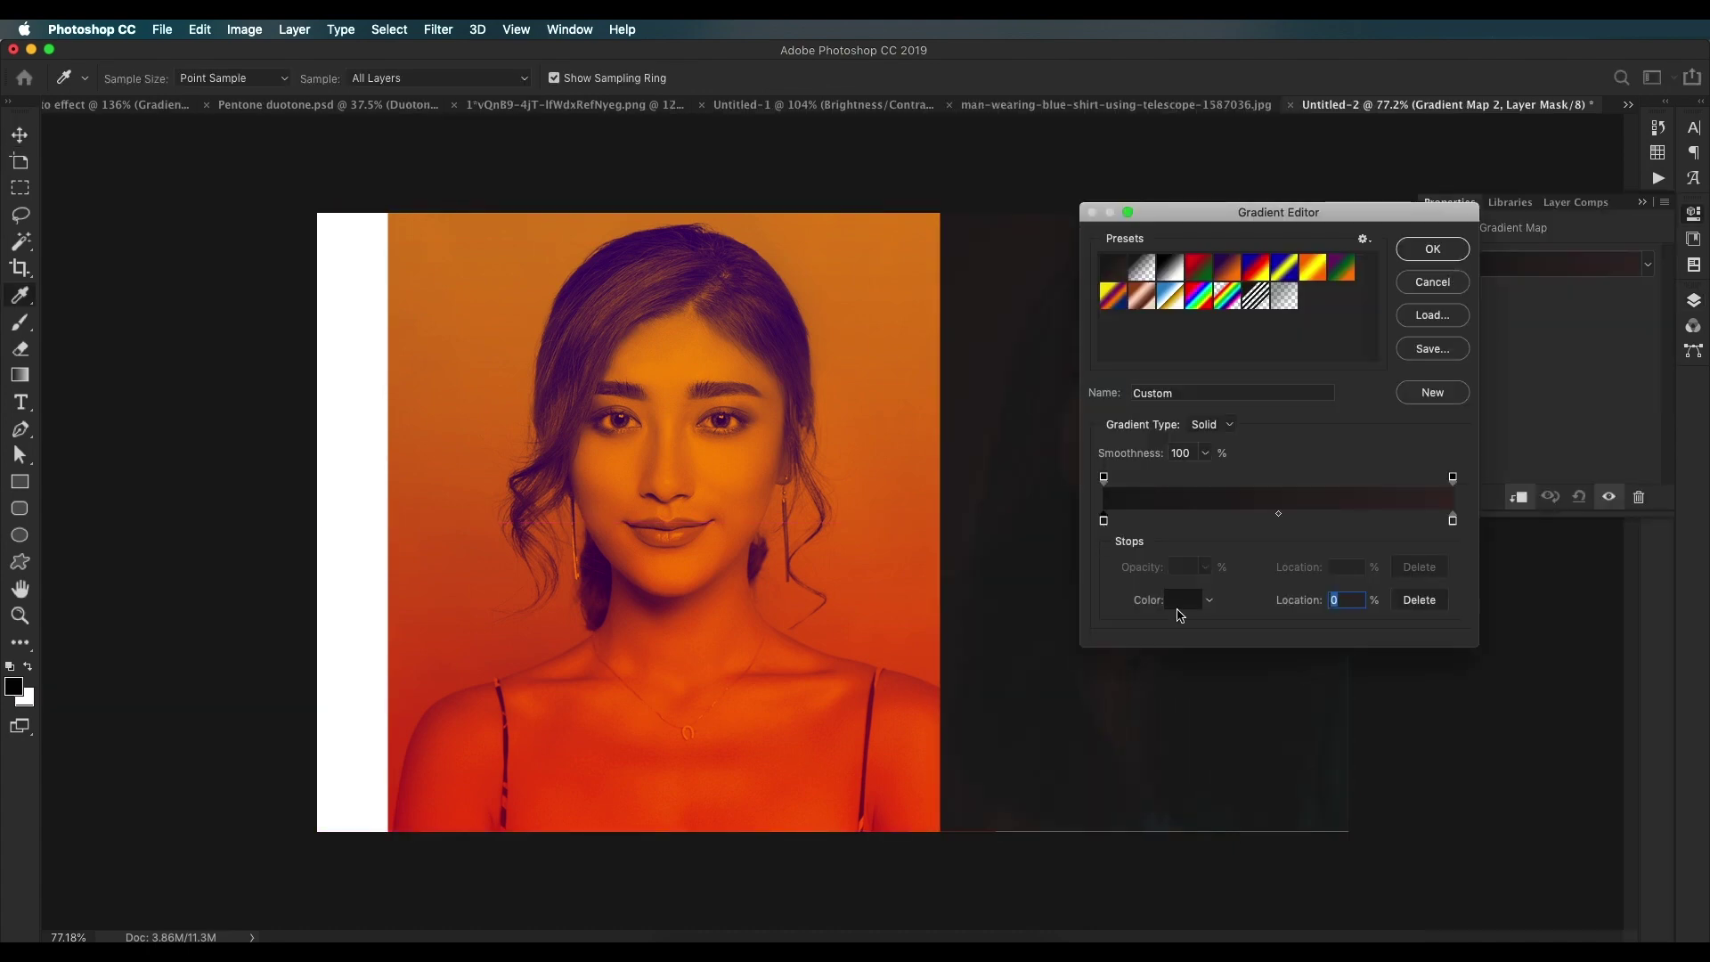
click(1182, 600)
drag(1125, 459, 1122, 463)
click(1327, 263)
Step: Set the second gradient map's light stop to the bright green 00ff8a and apply the gradient
click(1453, 521)
click(1189, 602)
click(1133, 398)
drag(1097, 292, 1131, 269)
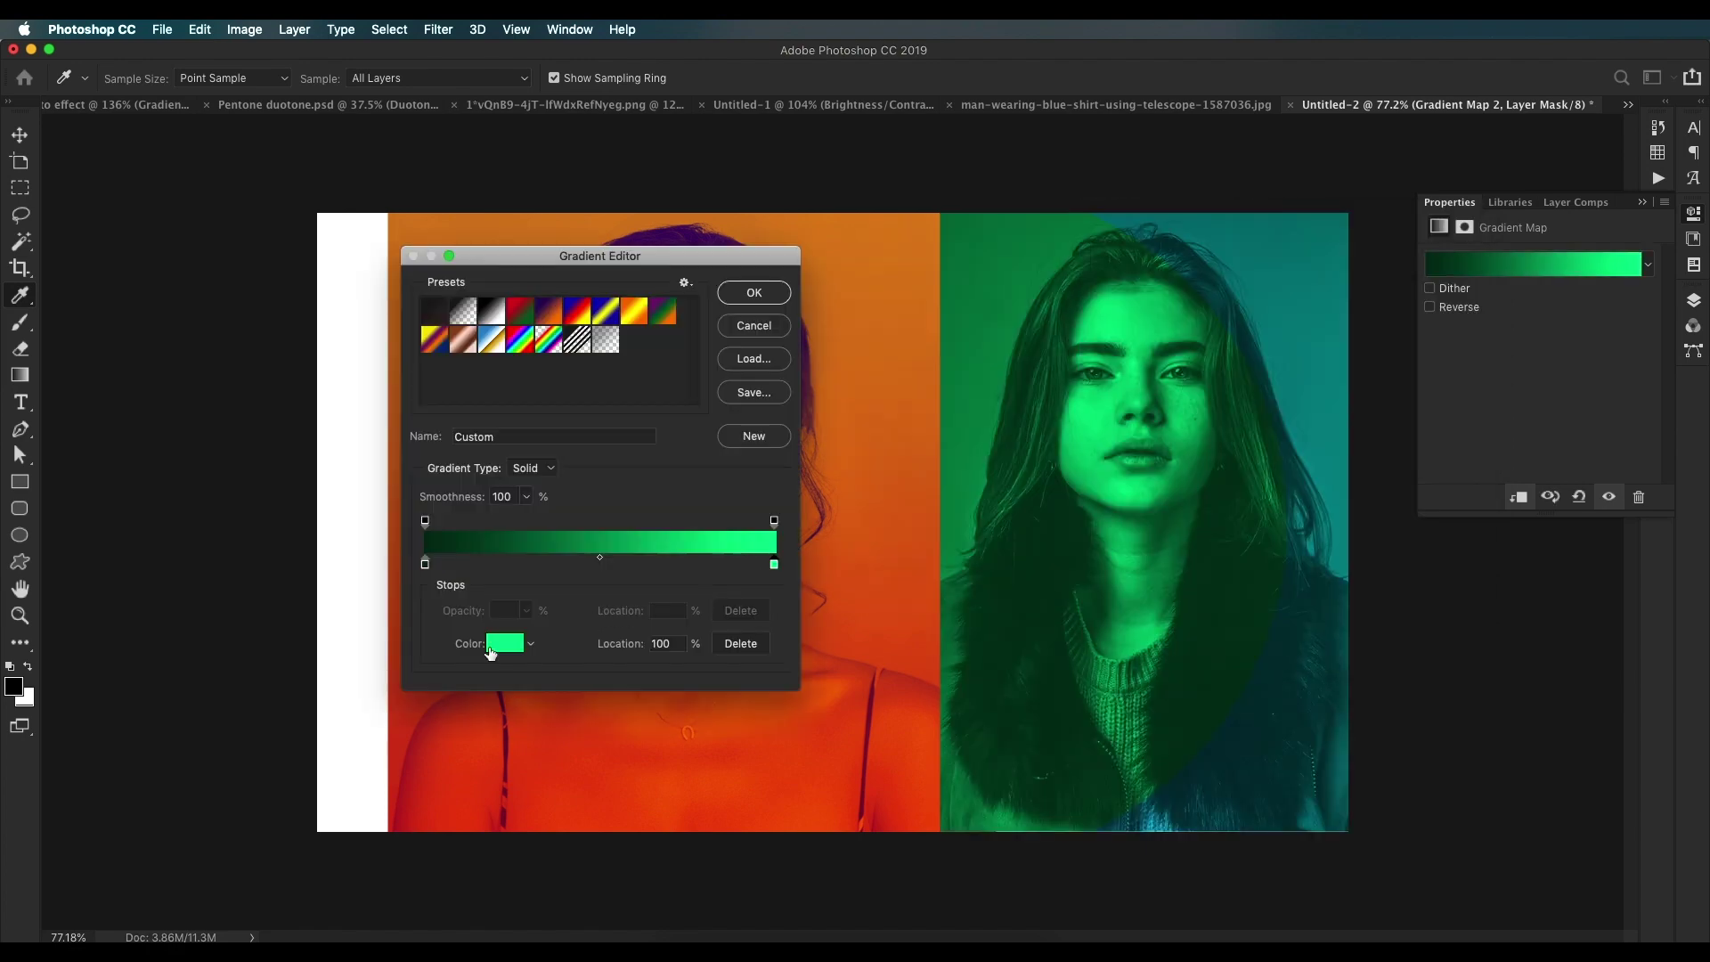
click(488, 649)
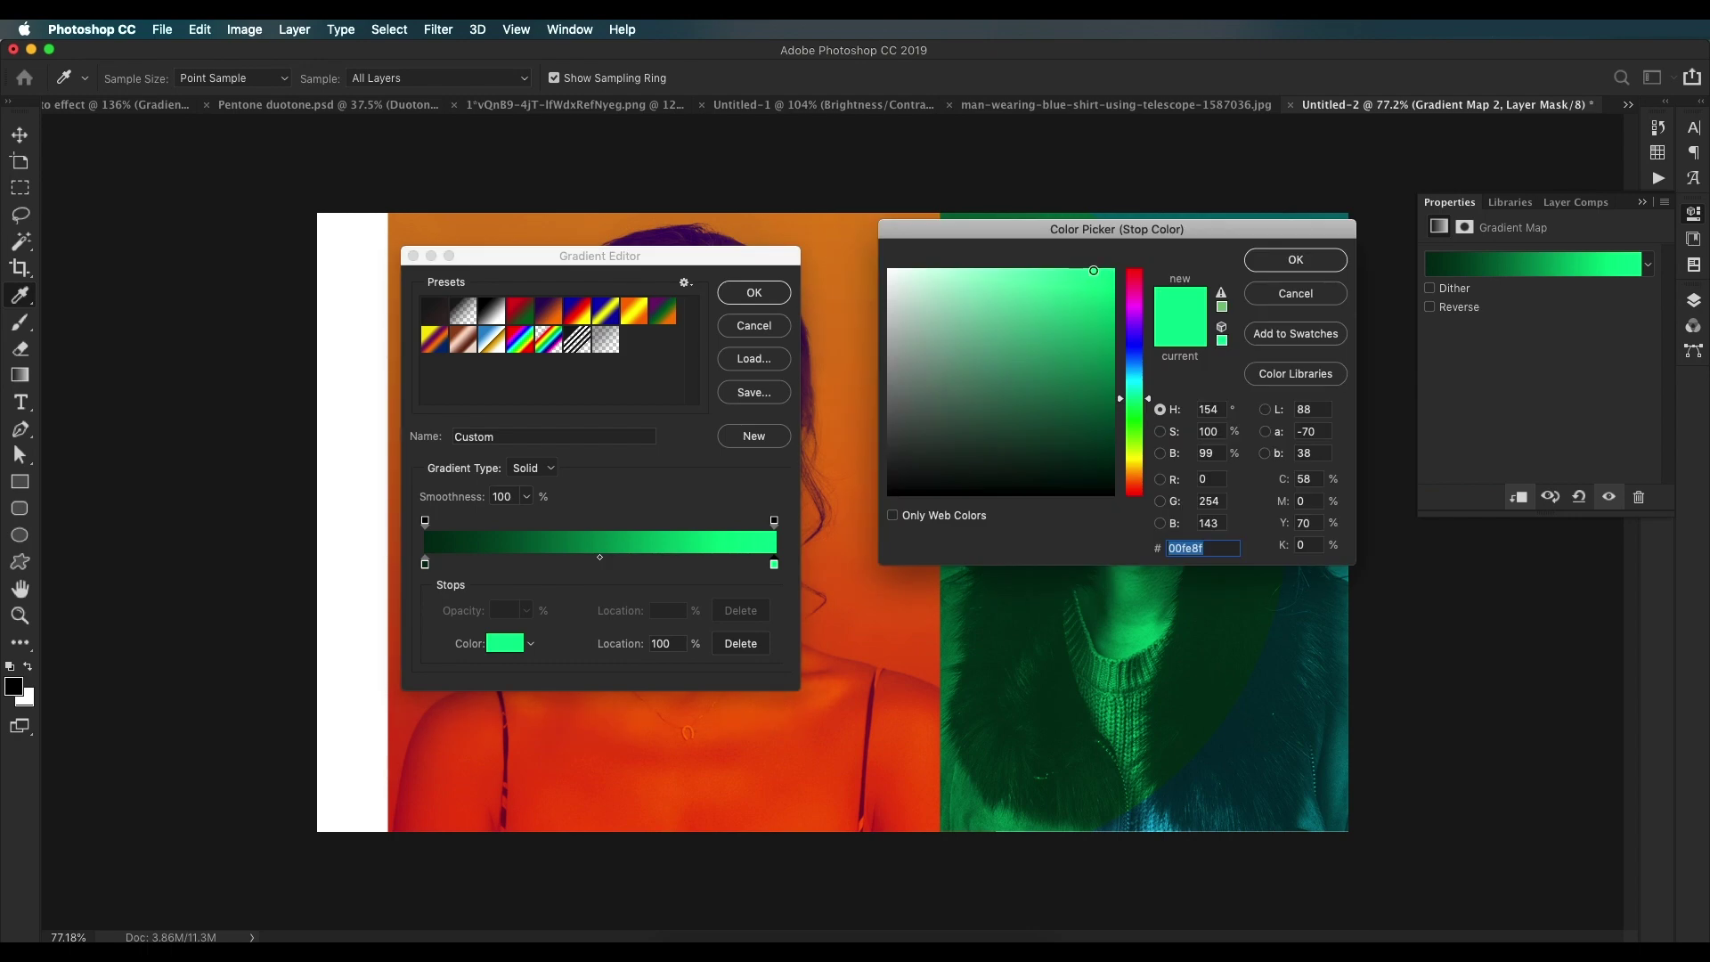
drag(1138, 236, 656, 219)
drag(647, 375, 651, 382)
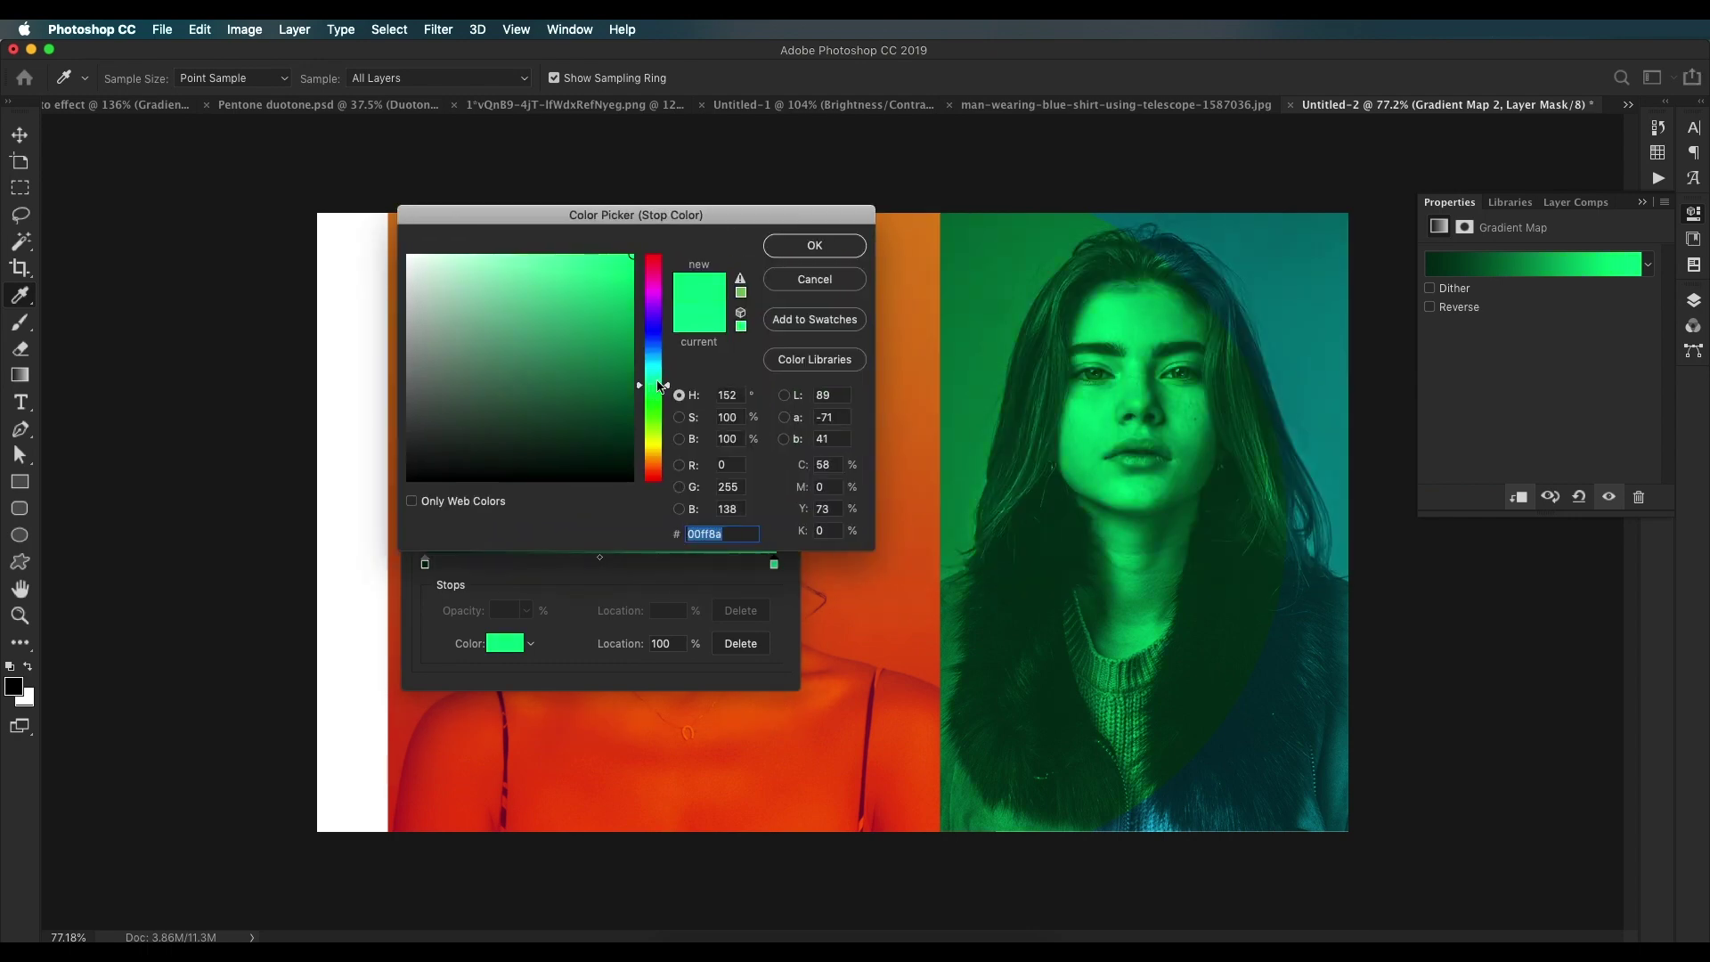
click(775, 251)
click(752, 293)
Step: Draw a circle about 848 px wide, centre it over the second portrait, and move its layer above the green gradient map
key(v)
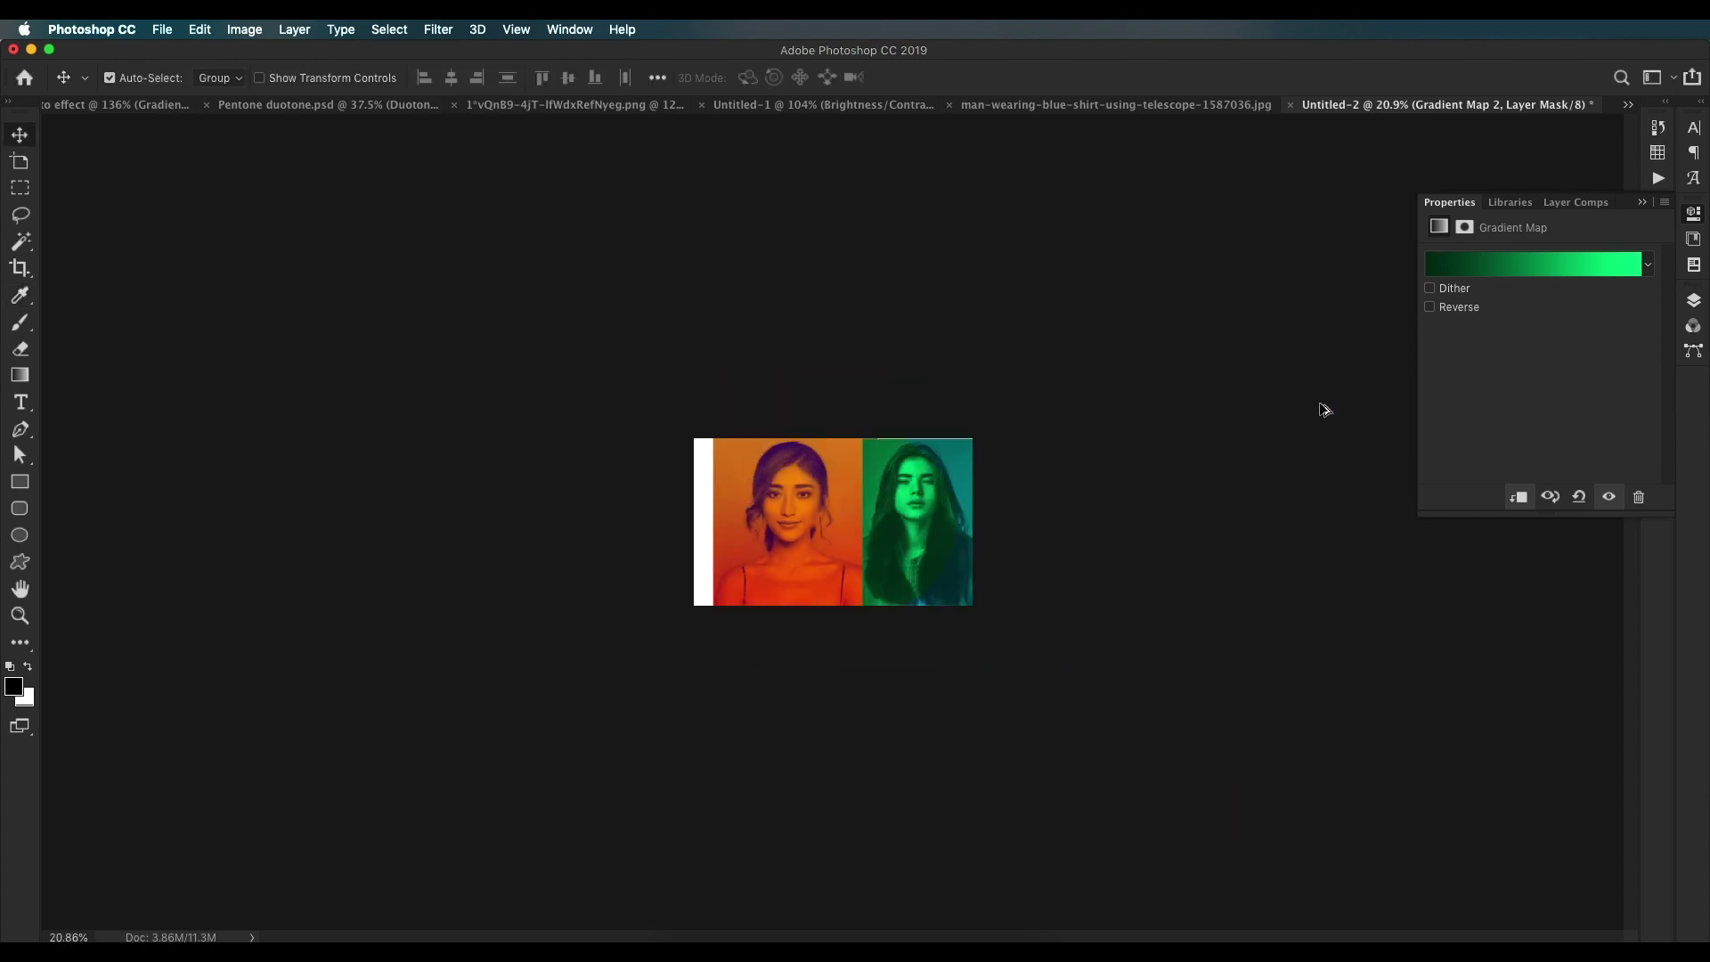
scroll(1325, 405, down, 5)
scroll(1295, 409, up, 8)
drag(1109, 672, 1184, 756)
key(v)
drag(926, 490, 1158, 512)
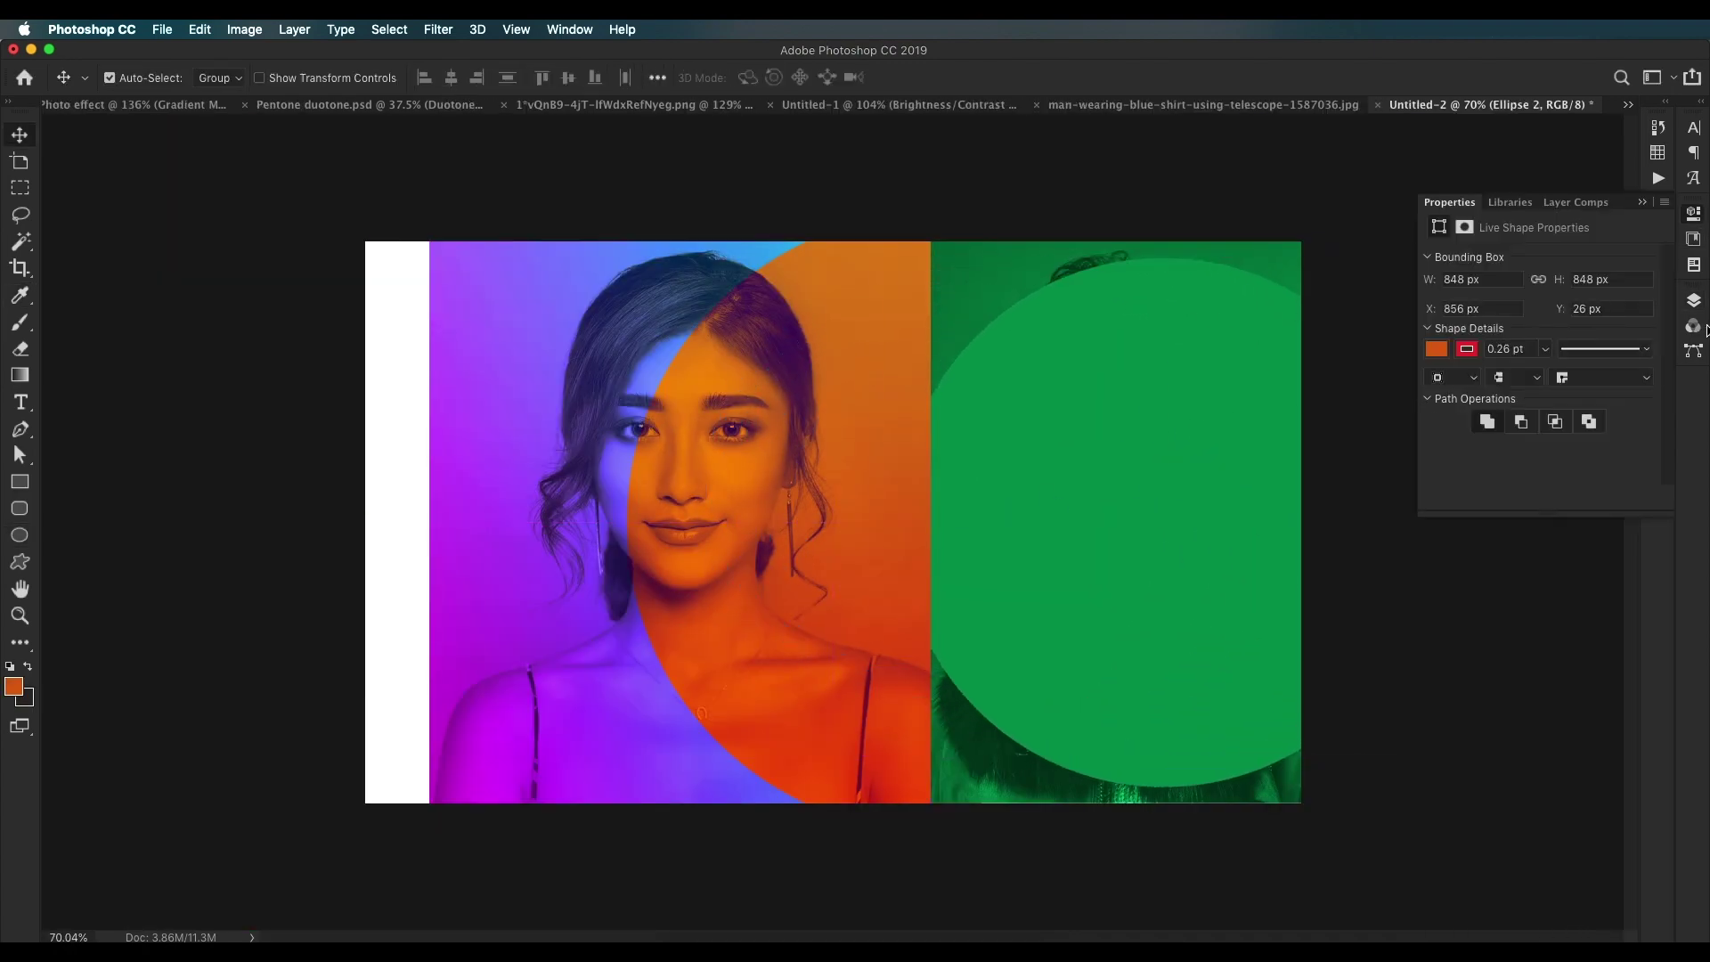
click(1691, 304)
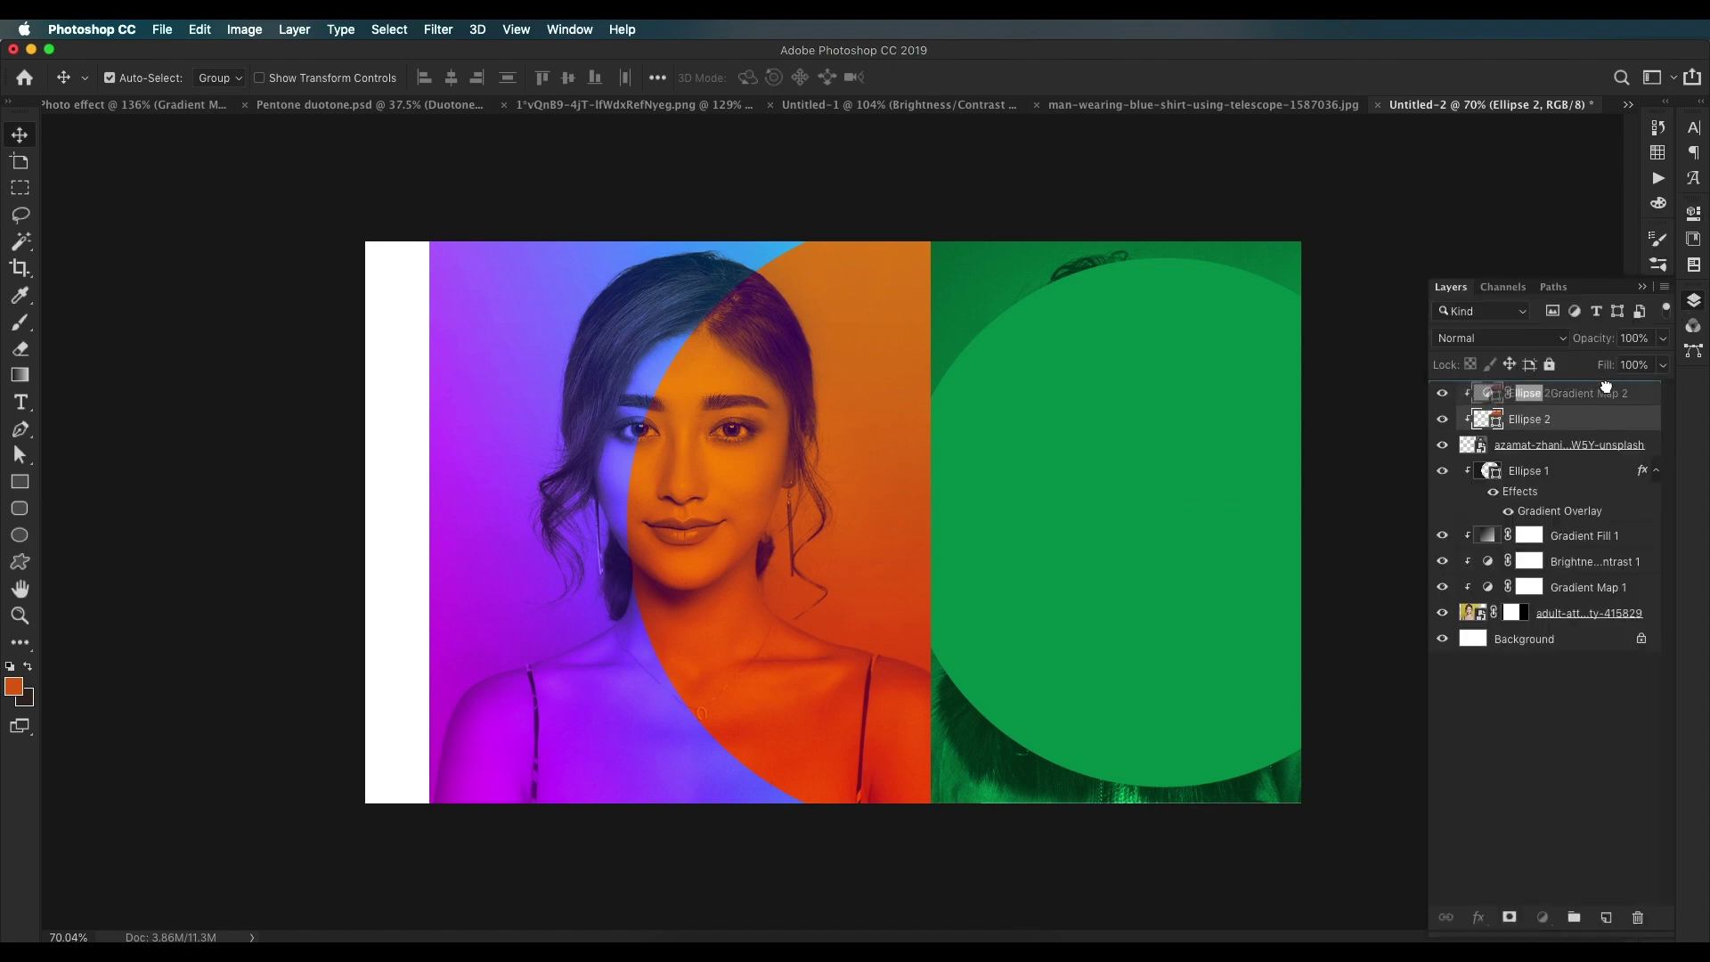
drag(1605, 385, 1608, 393)
Step: Apply a purple-to-cyan Gradient Overlay to the second portrait's circle
double_click(1626, 401)
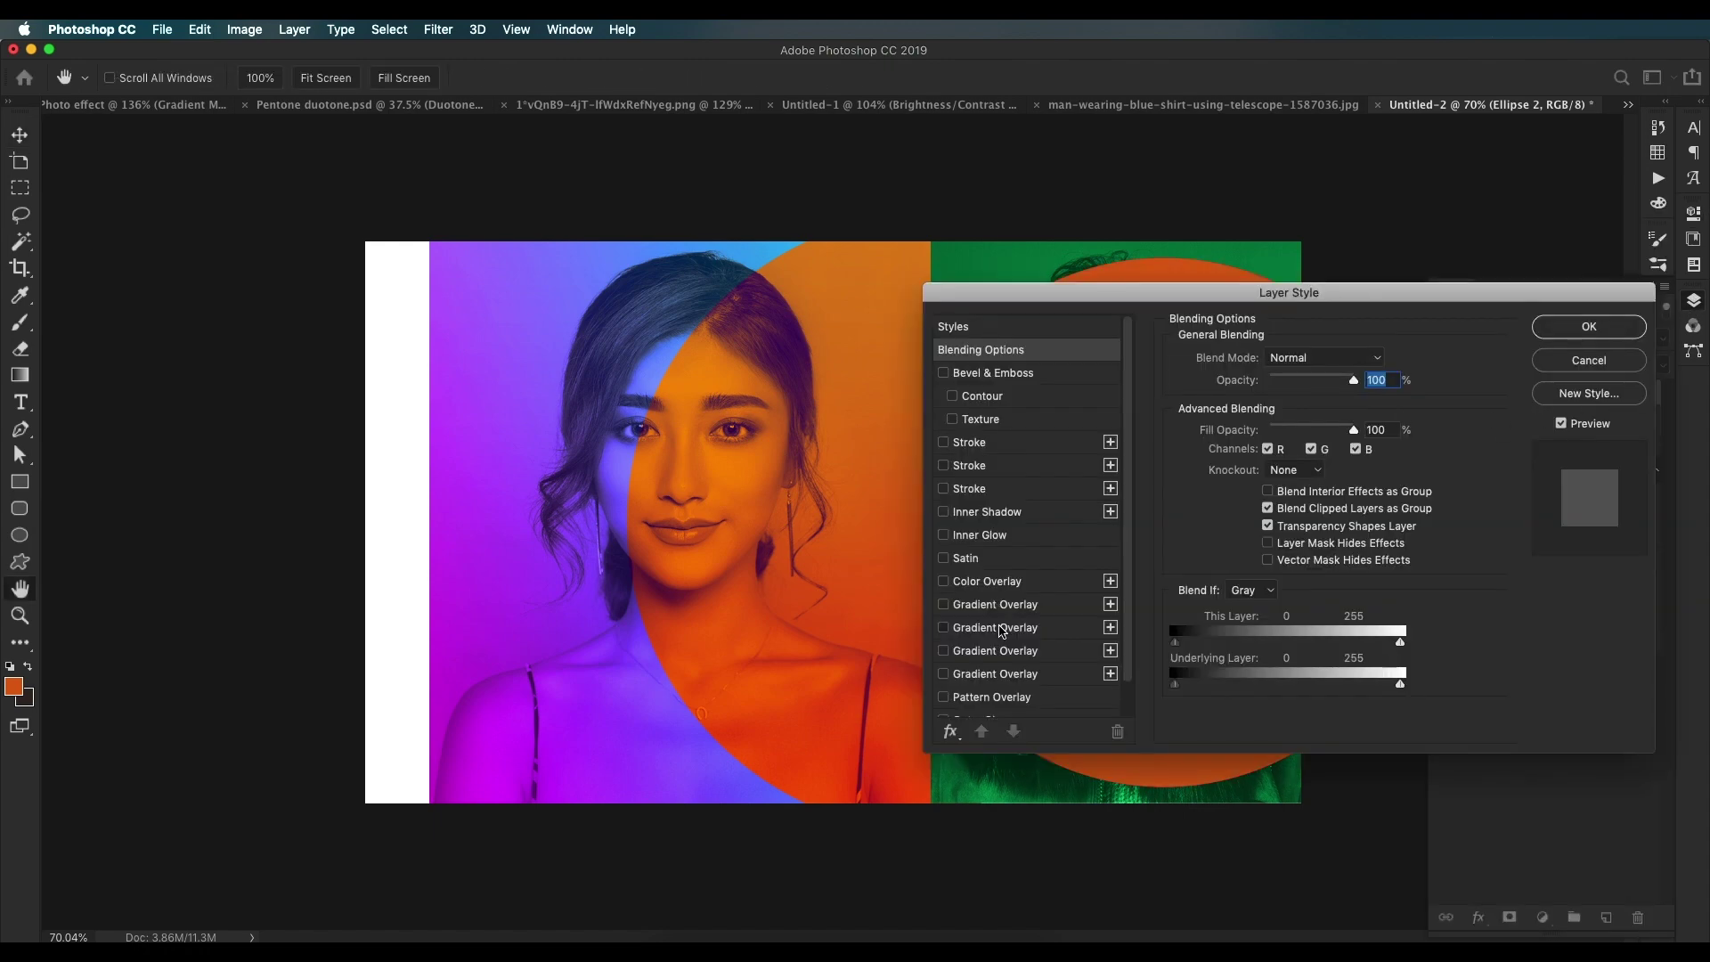
click(994, 627)
drag(1305, 292, 801, 637)
click(1077, 675)
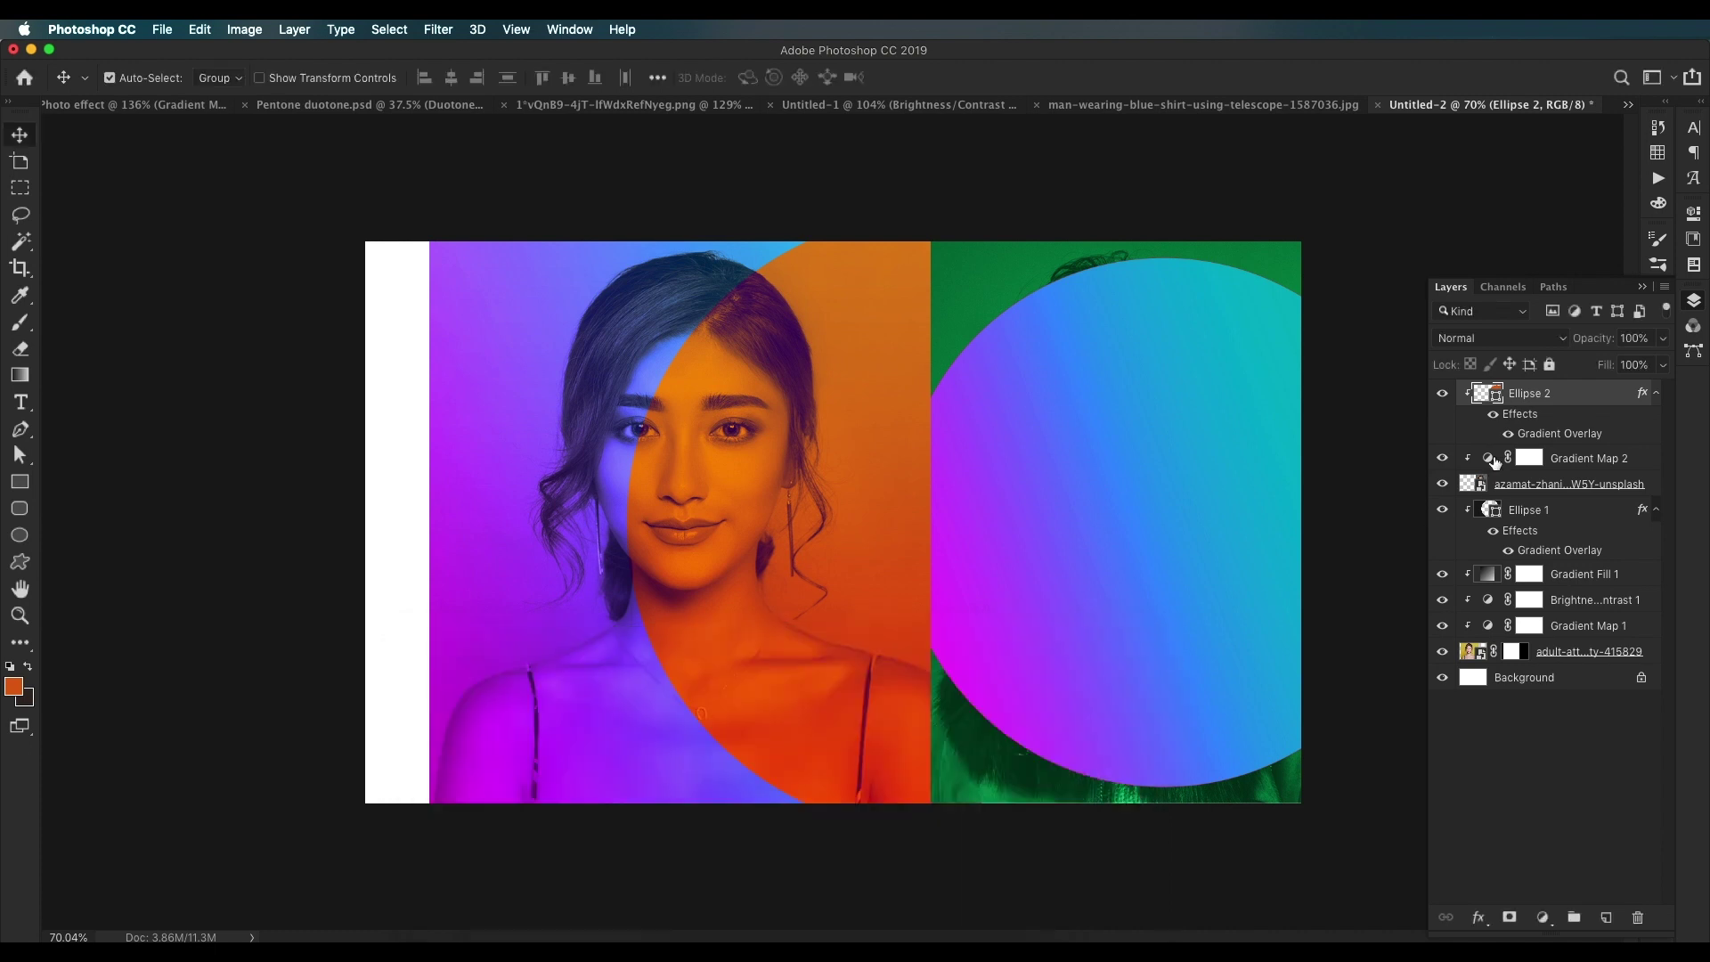
Step: Set the circle layer to Hue blend mode and shift the circle so it covers only the right half of the woman's face
click(1499, 338)
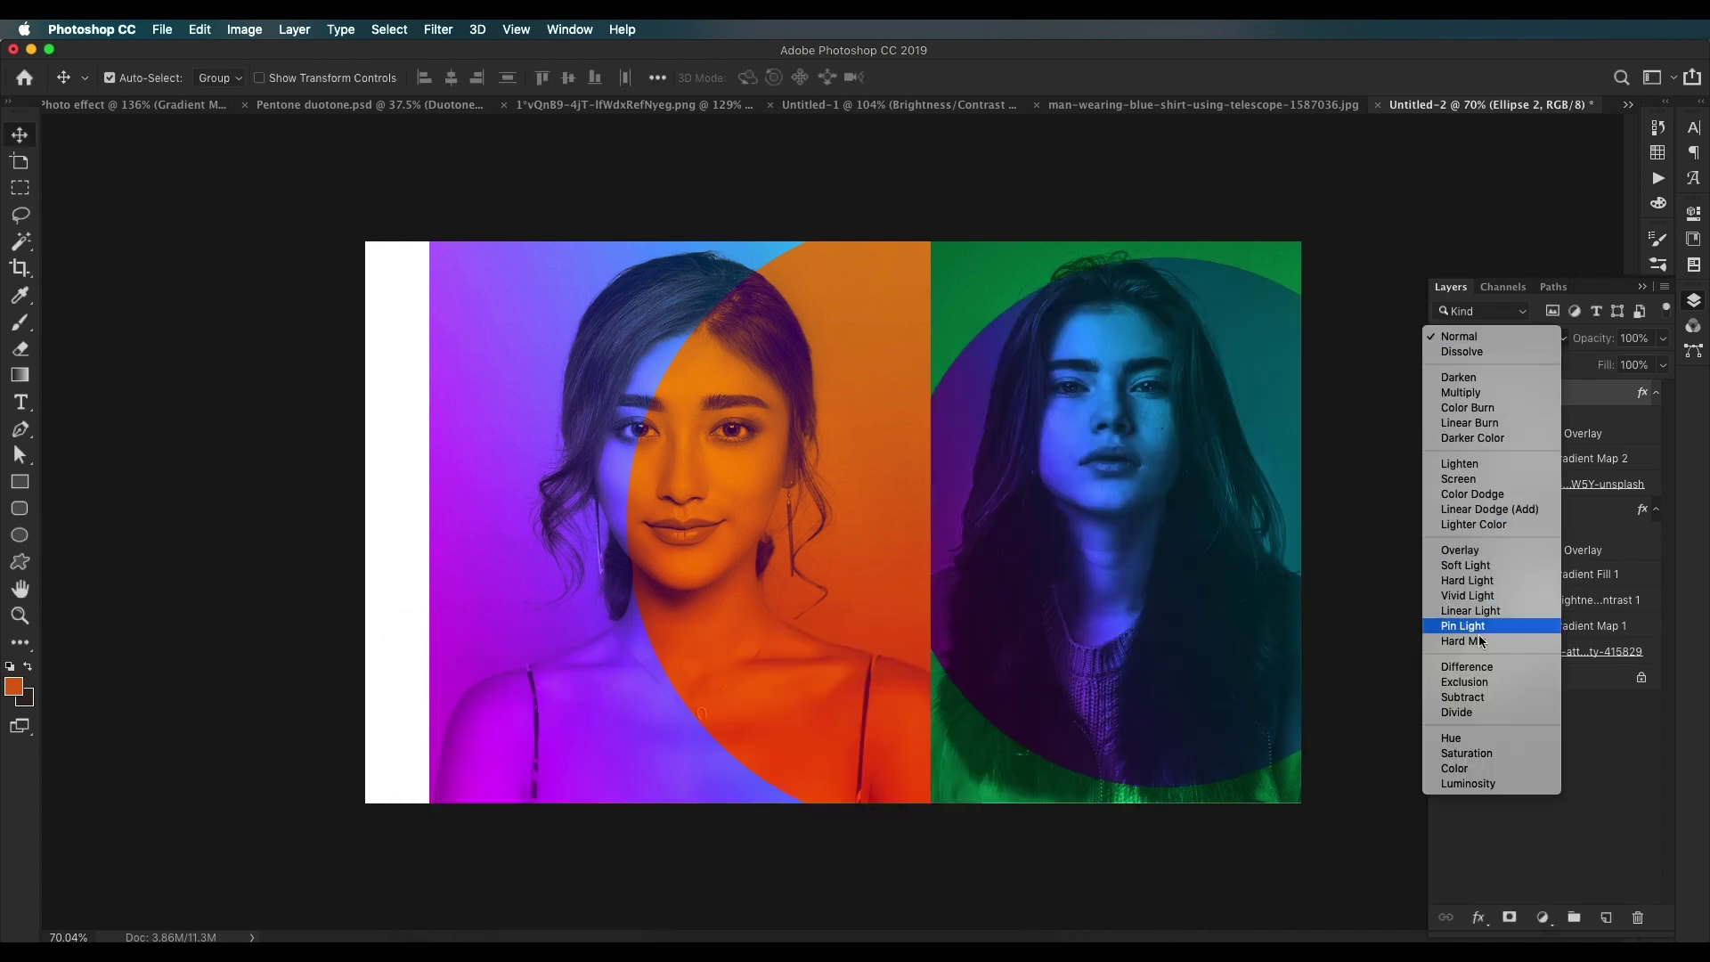
click(1453, 737)
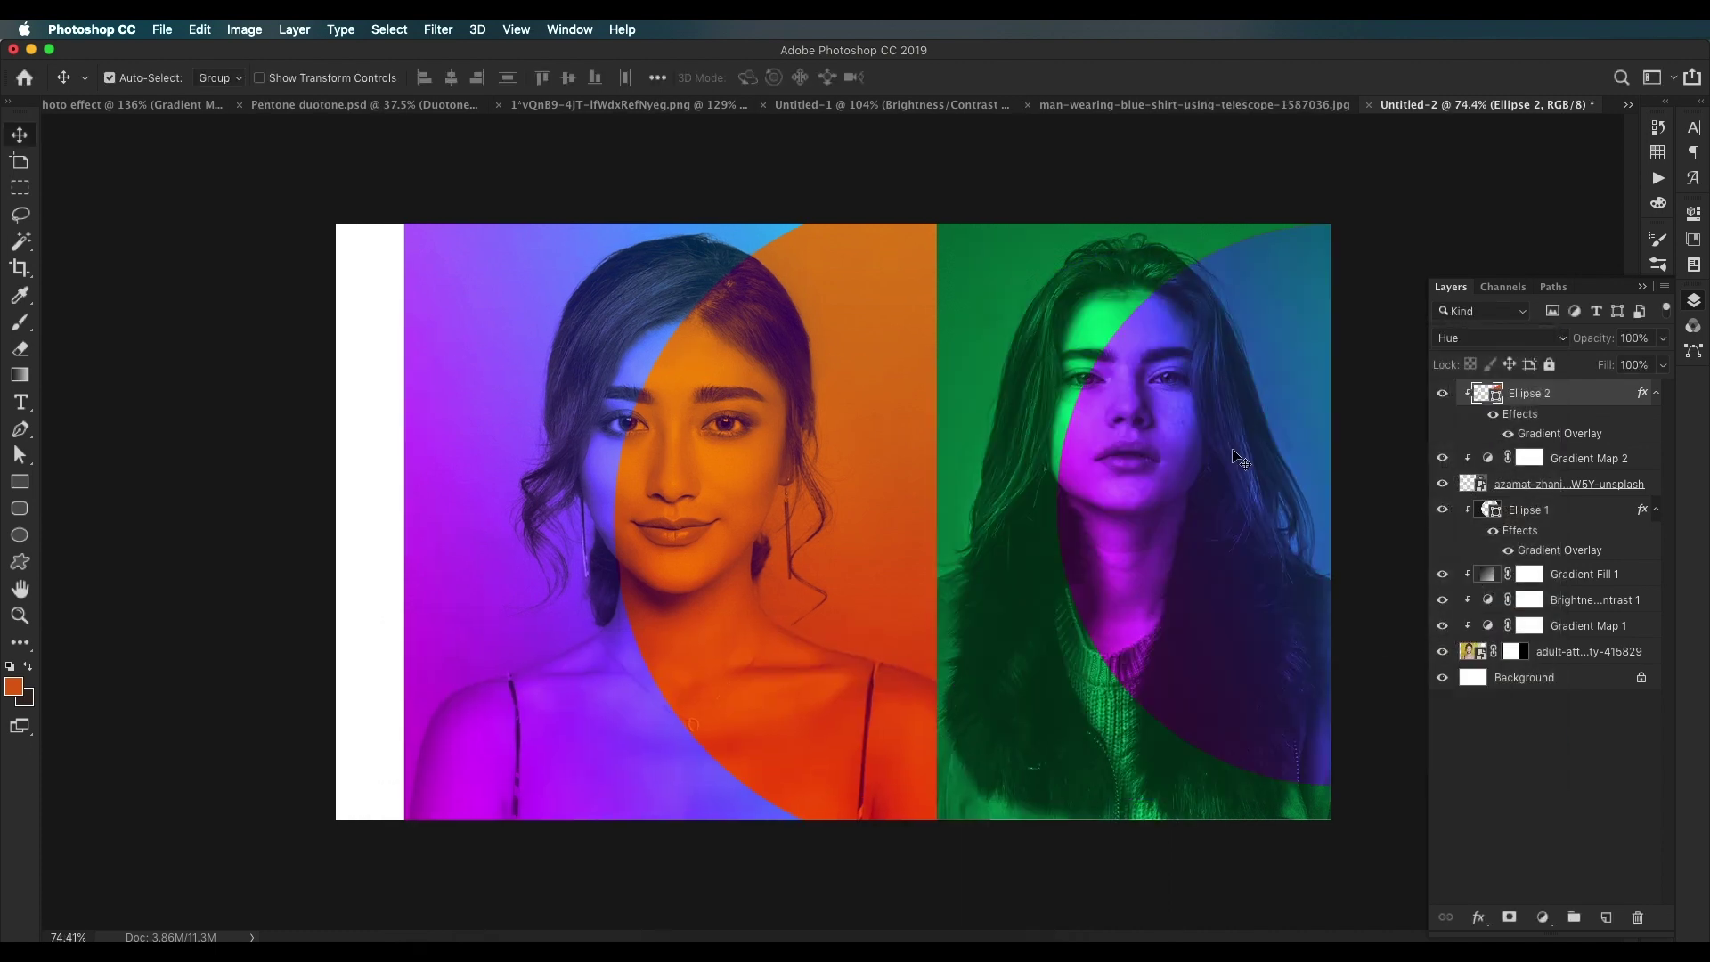
mouse_move(1232, 452)
mouse_down()
mouse_move(1286, 453)
mouse_move(1242, 464)
mouse_up()
scroll(926, 550, up, 1)
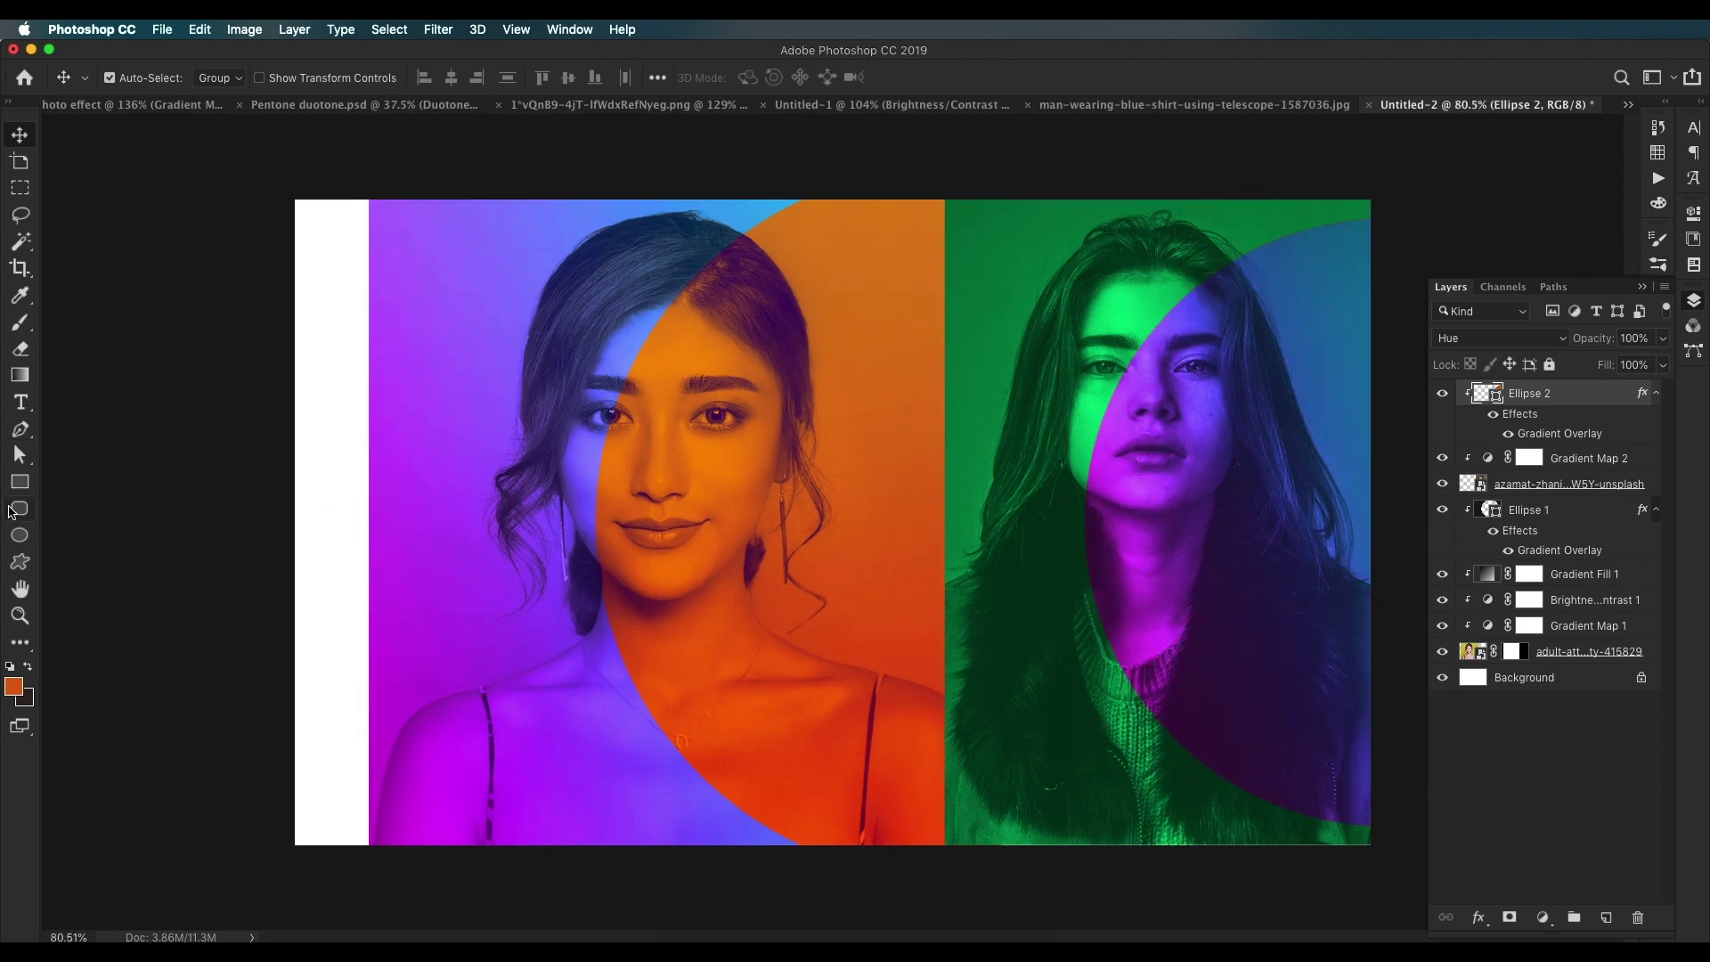
Step: Draw a rectangle about 542 by 124 px below the first portrait's chin and fill it with white
click(19, 481)
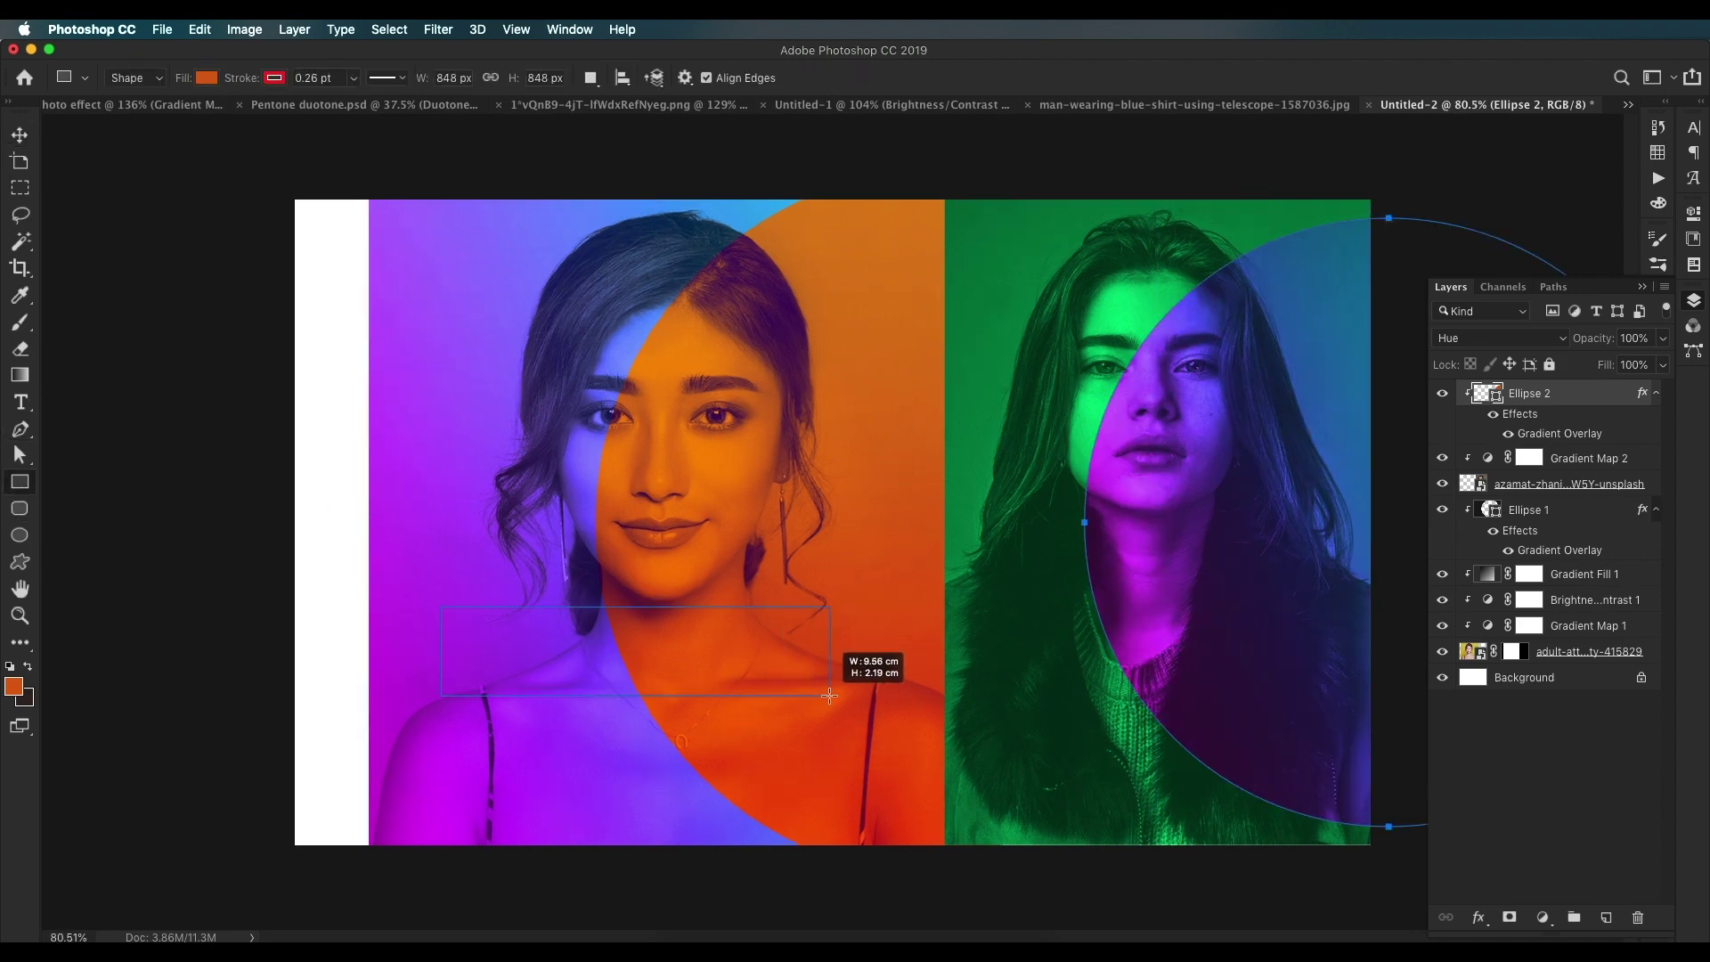
drag(829, 694, 830, 696)
click(207, 78)
click(147, 177)
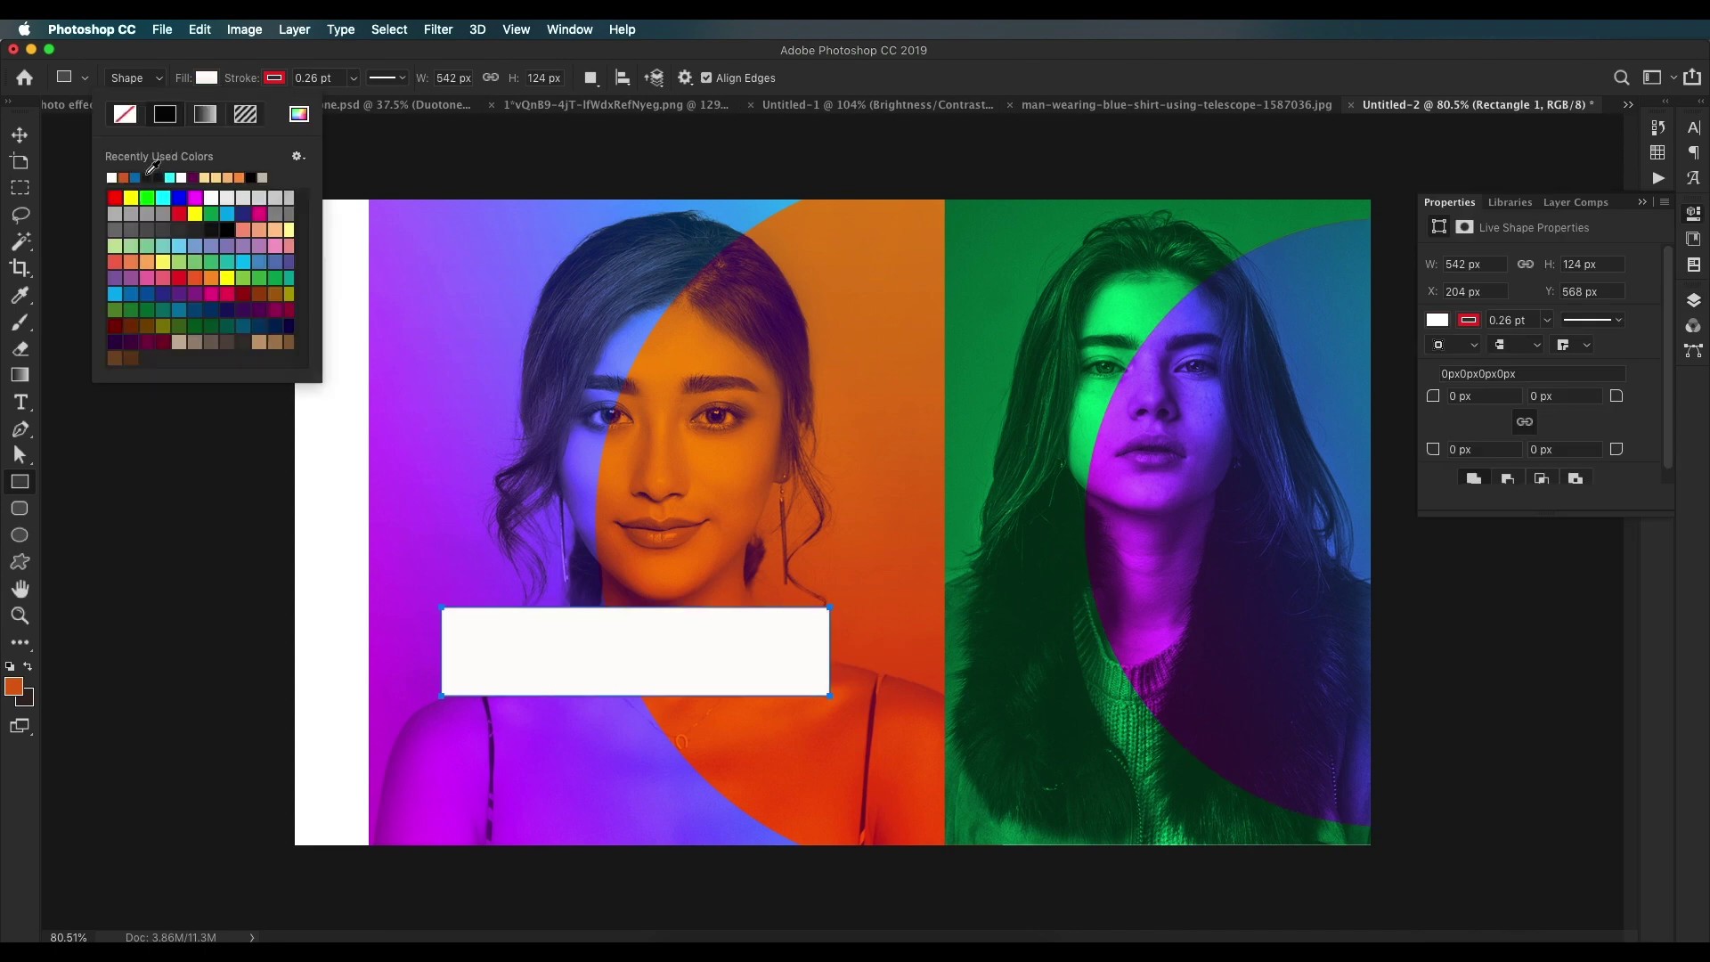
click(69, 130)
click(21, 138)
Step: Add the title SPOTLIGHT in black and position it on the white rectangle
key(t)
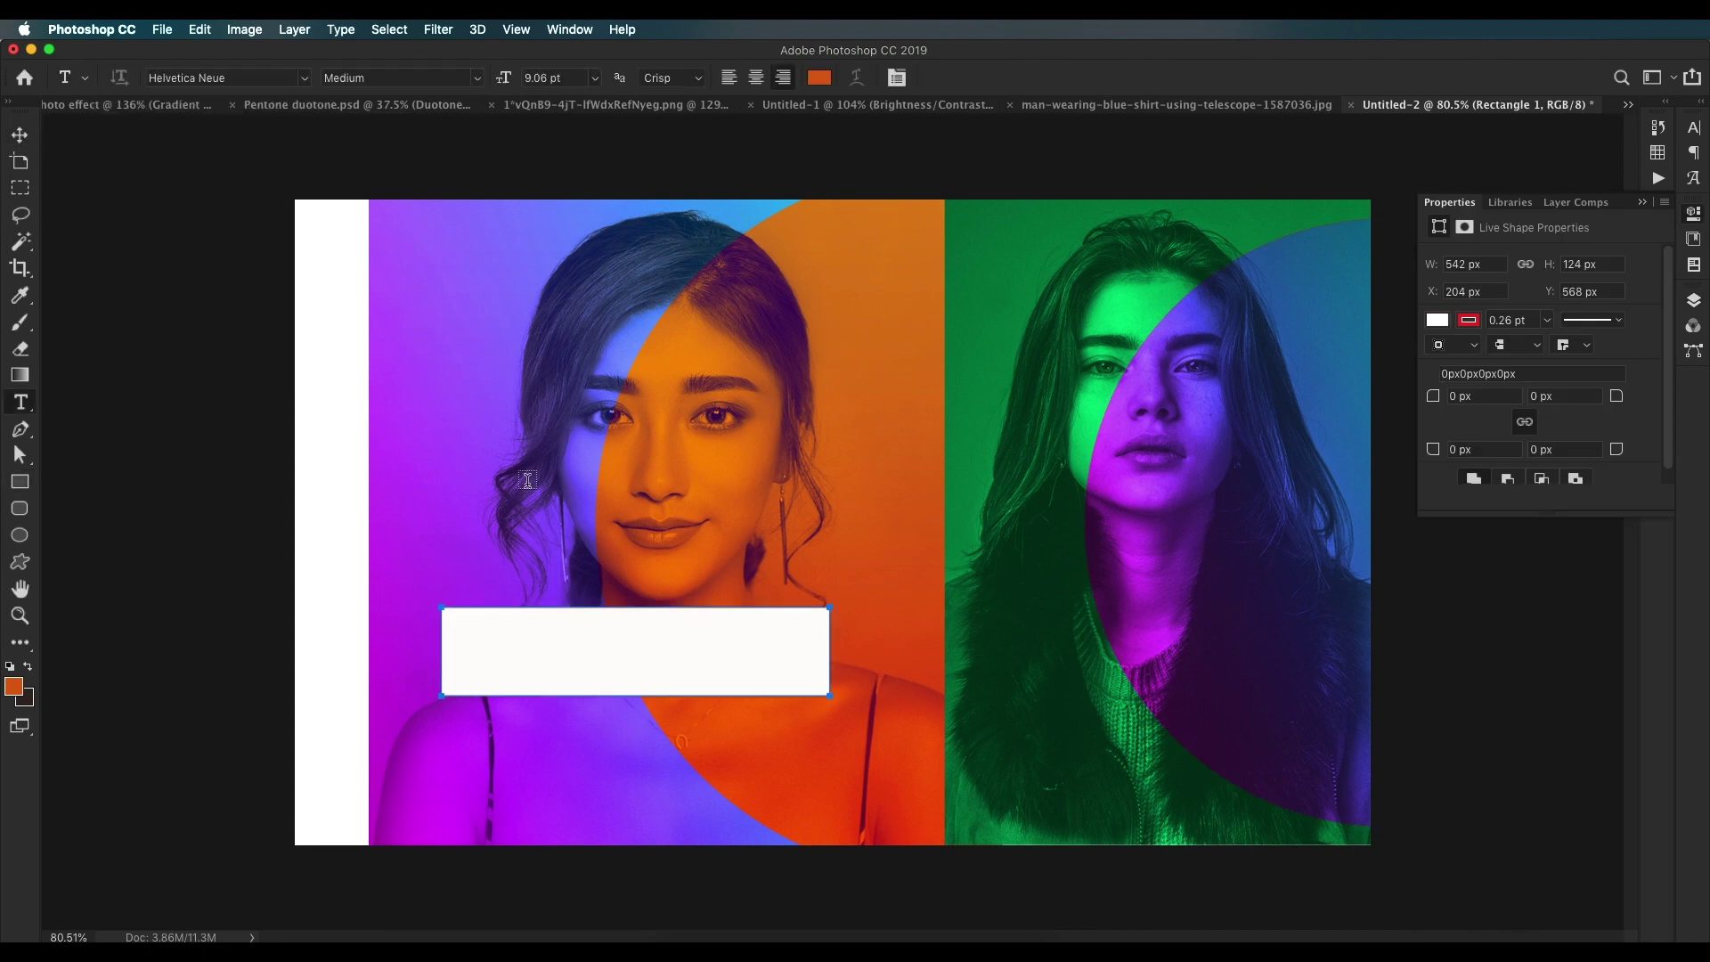
click(523, 480)
text(SPOT)
text(LIGHT)
click(818, 78)
click(813, 241)
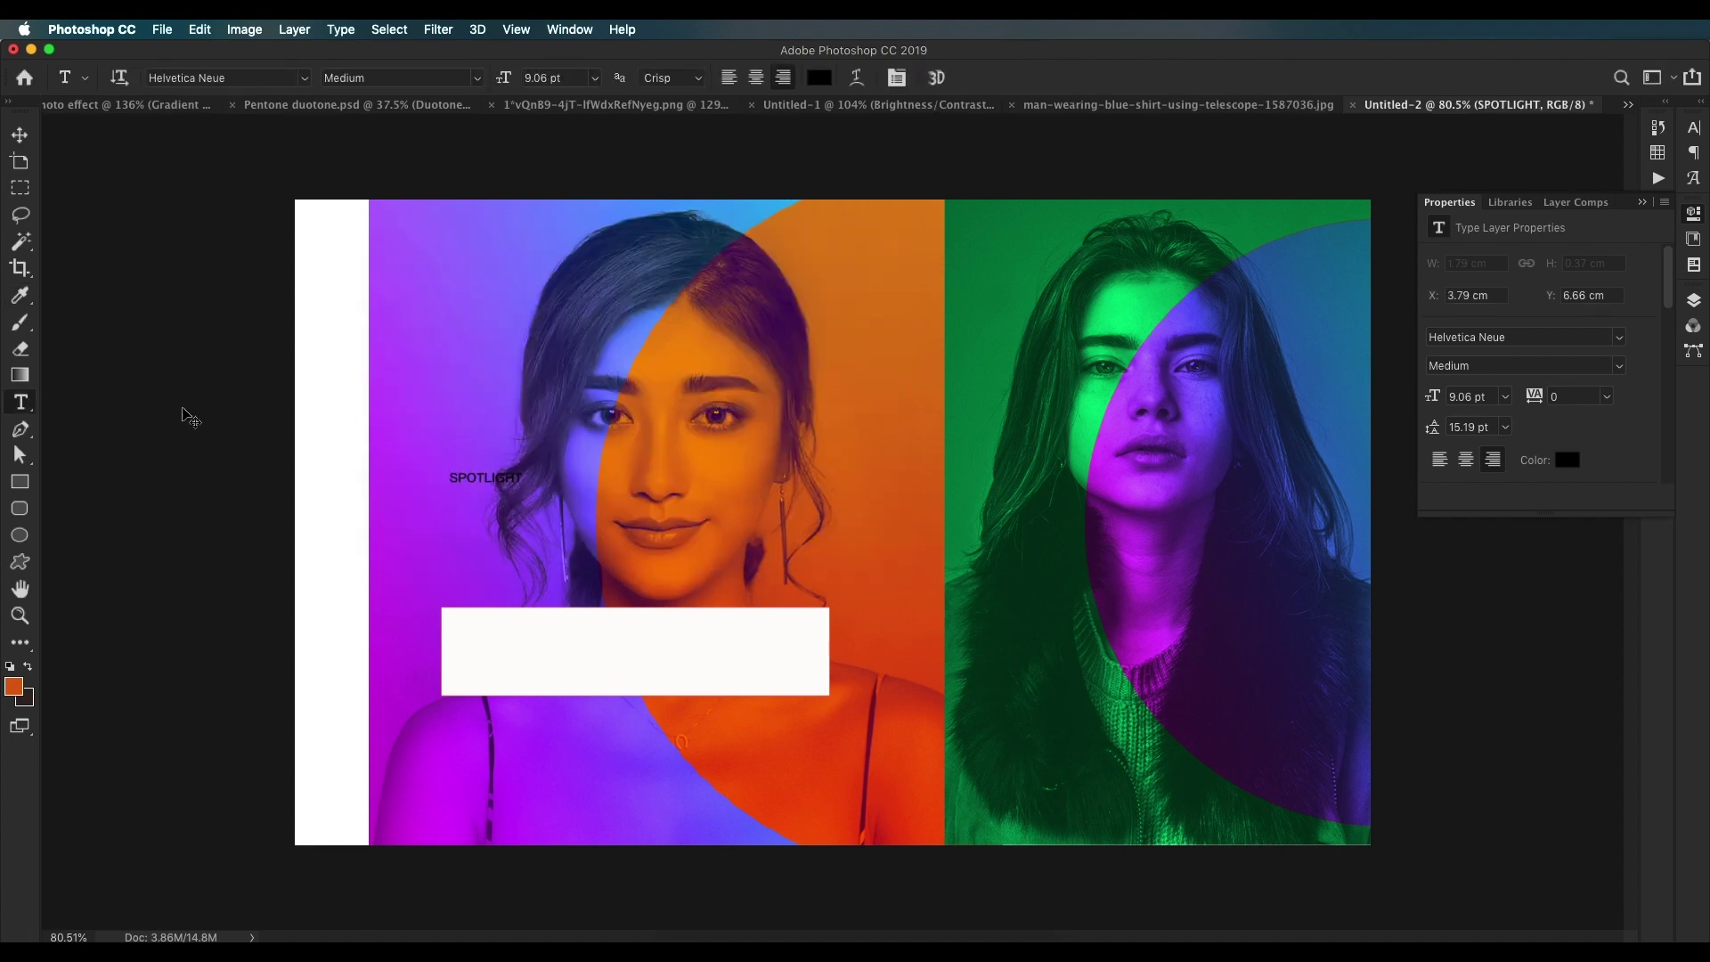
key(v)
drag(496, 489, 813, 576)
Step: Change the SPOTLIGHT title's font to Futura Bold
key(ctrl+t)
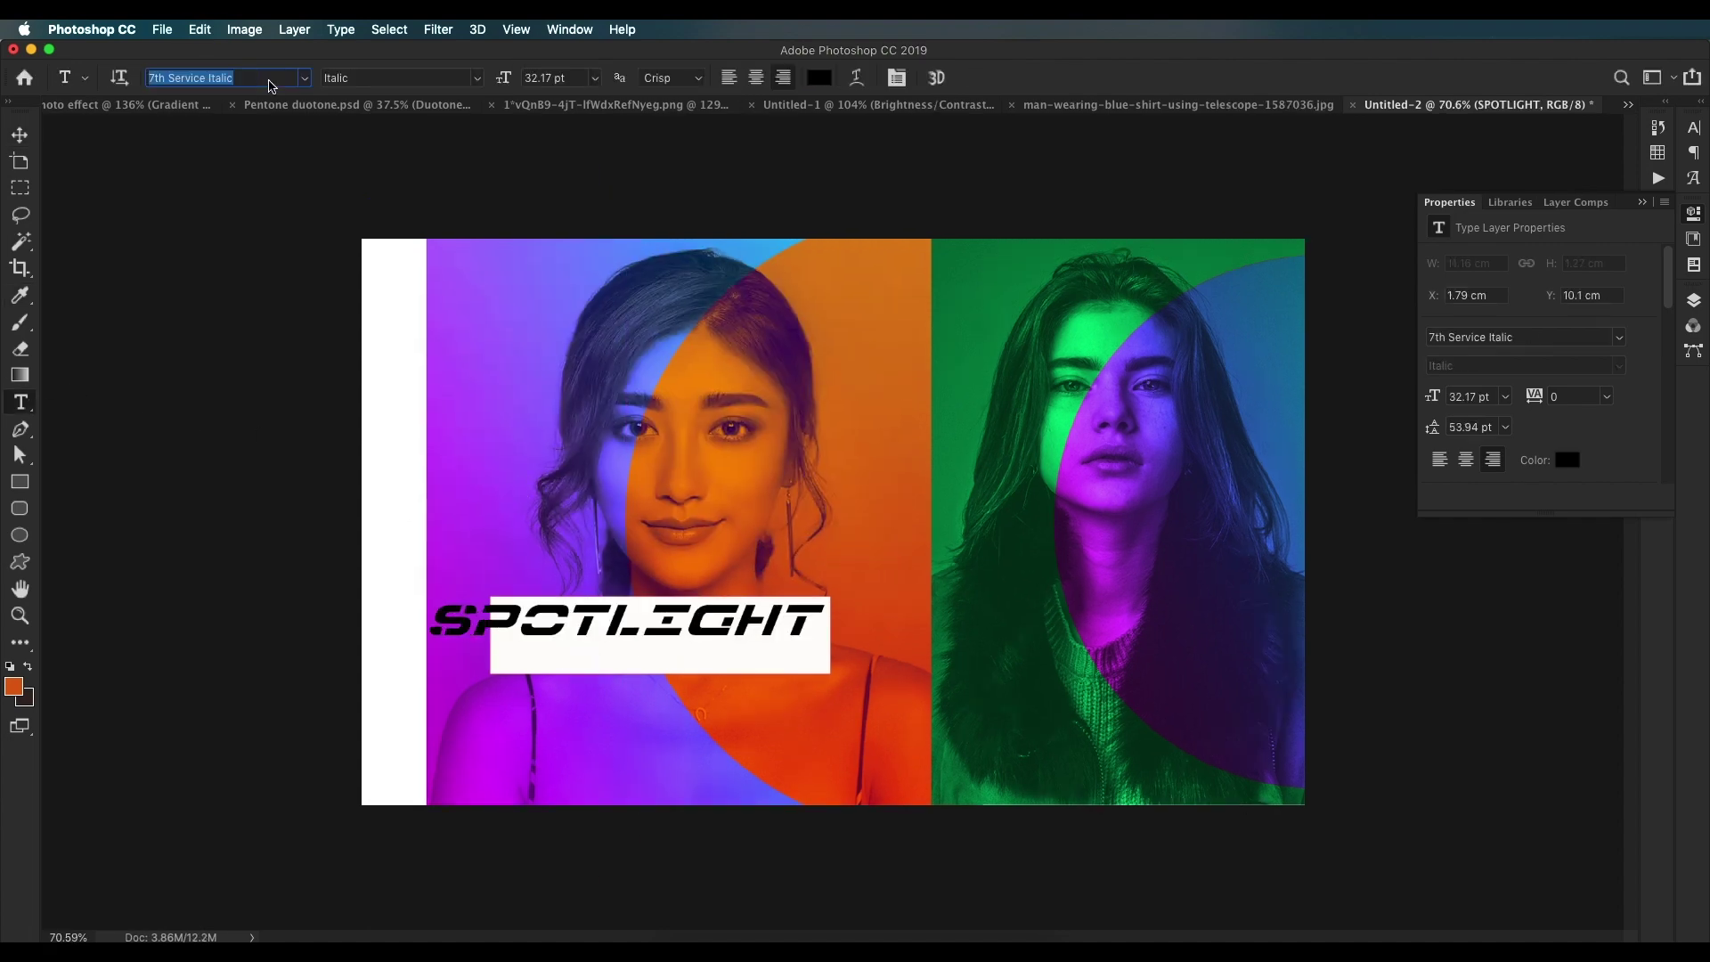
key(Down)
key(Down)
key(Down)
key(Down)
key(Down)
key(Down)
key(Down)
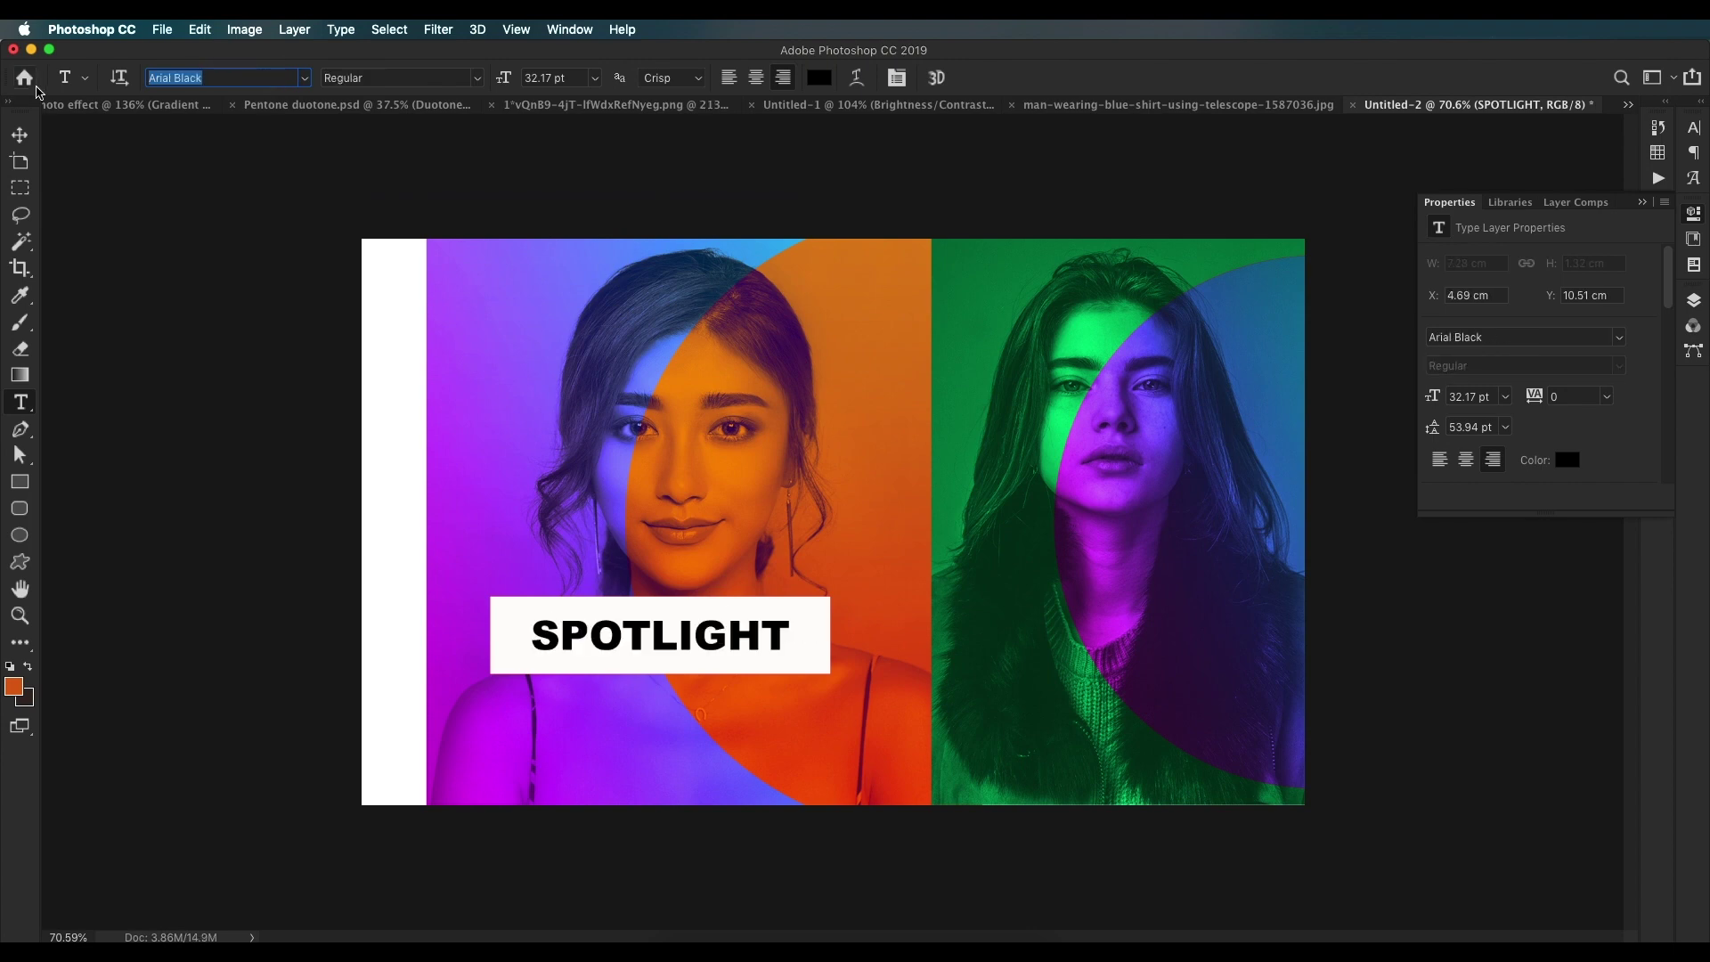
text(fut)
click(253, 207)
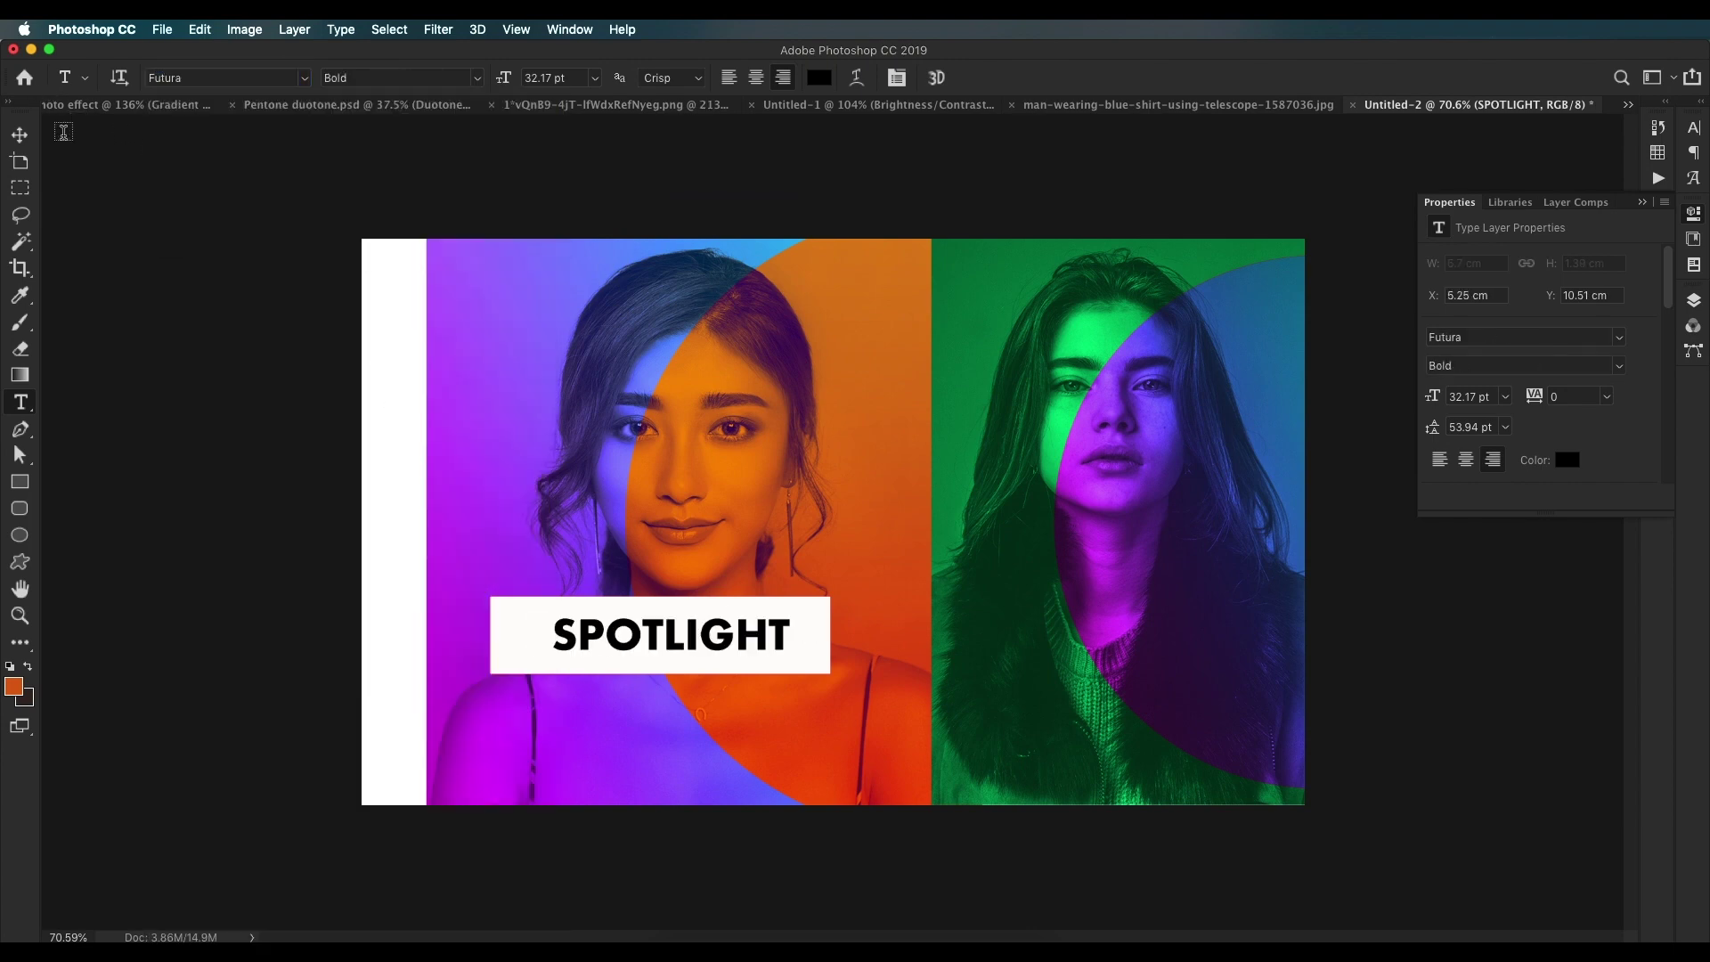
Step: Set the SPOTLIGHT title's tracking to 100, enlarge it to 33.28 pt and fit it on the white box
key(ctrl+t)
text(100)
key(Return)
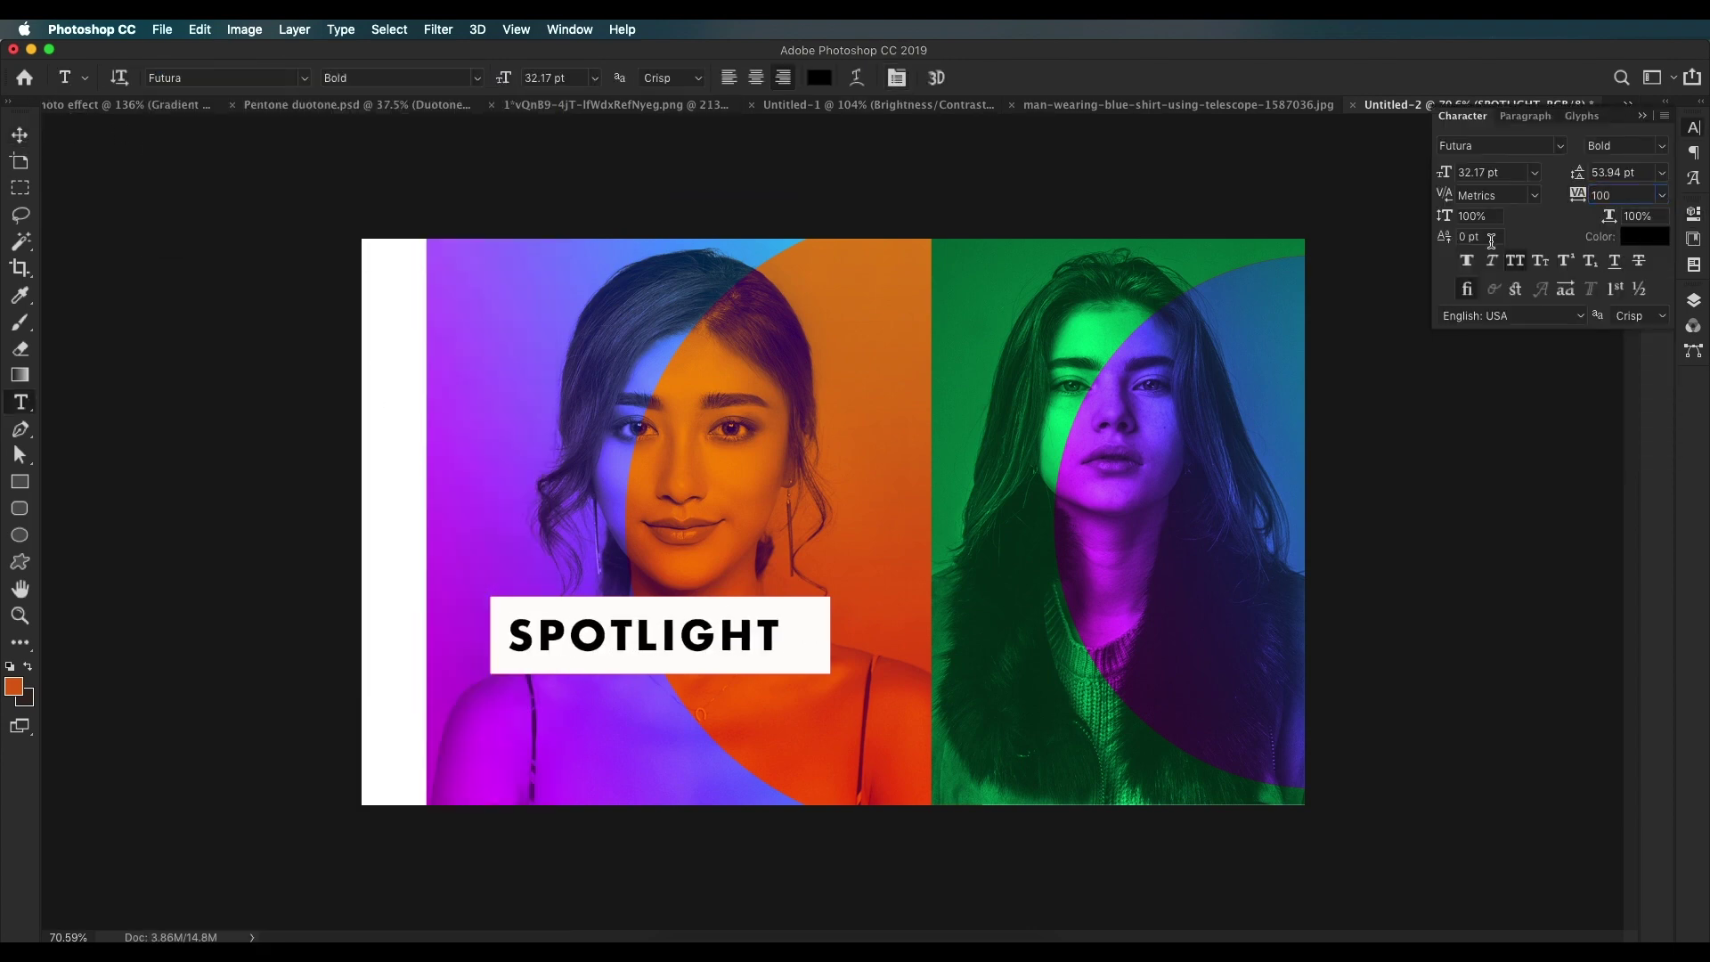
key(ctrl+t)
drag(798, 613, 808, 610)
Step: Duplicate the SPOTLIGHT title and its white box directly below the original and scale the copy to about 62%
drag(692, 663, 693, 739)
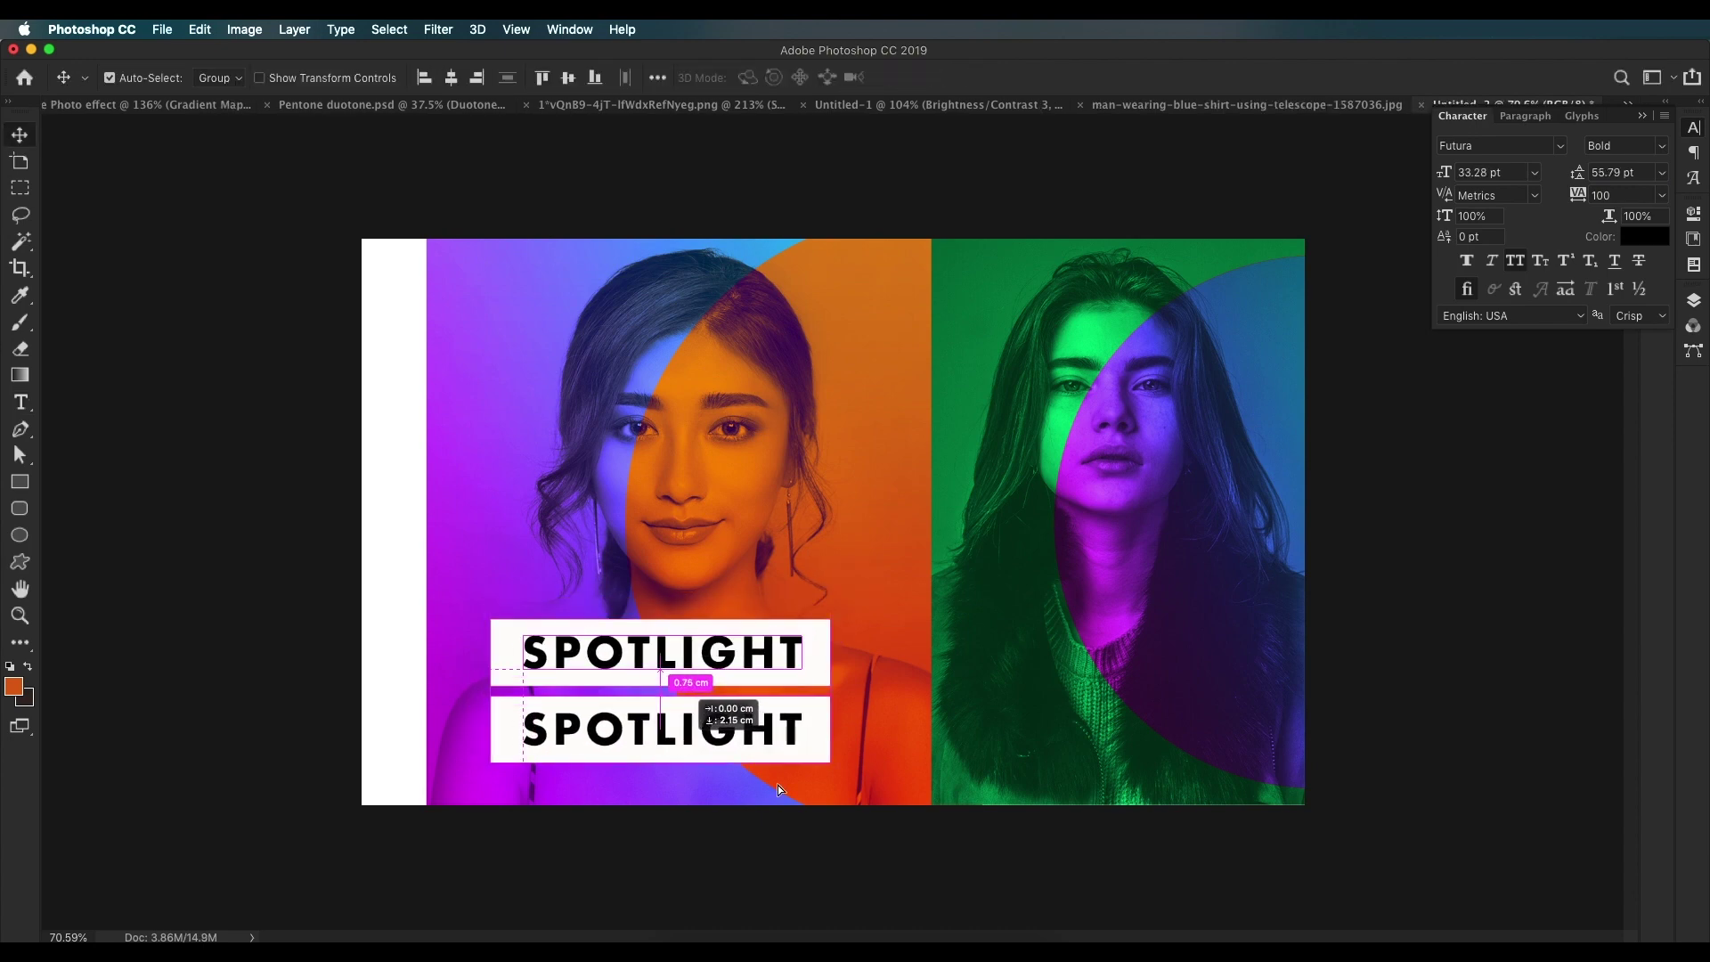
key(super+t)
drag(828, 764, 699, 741)
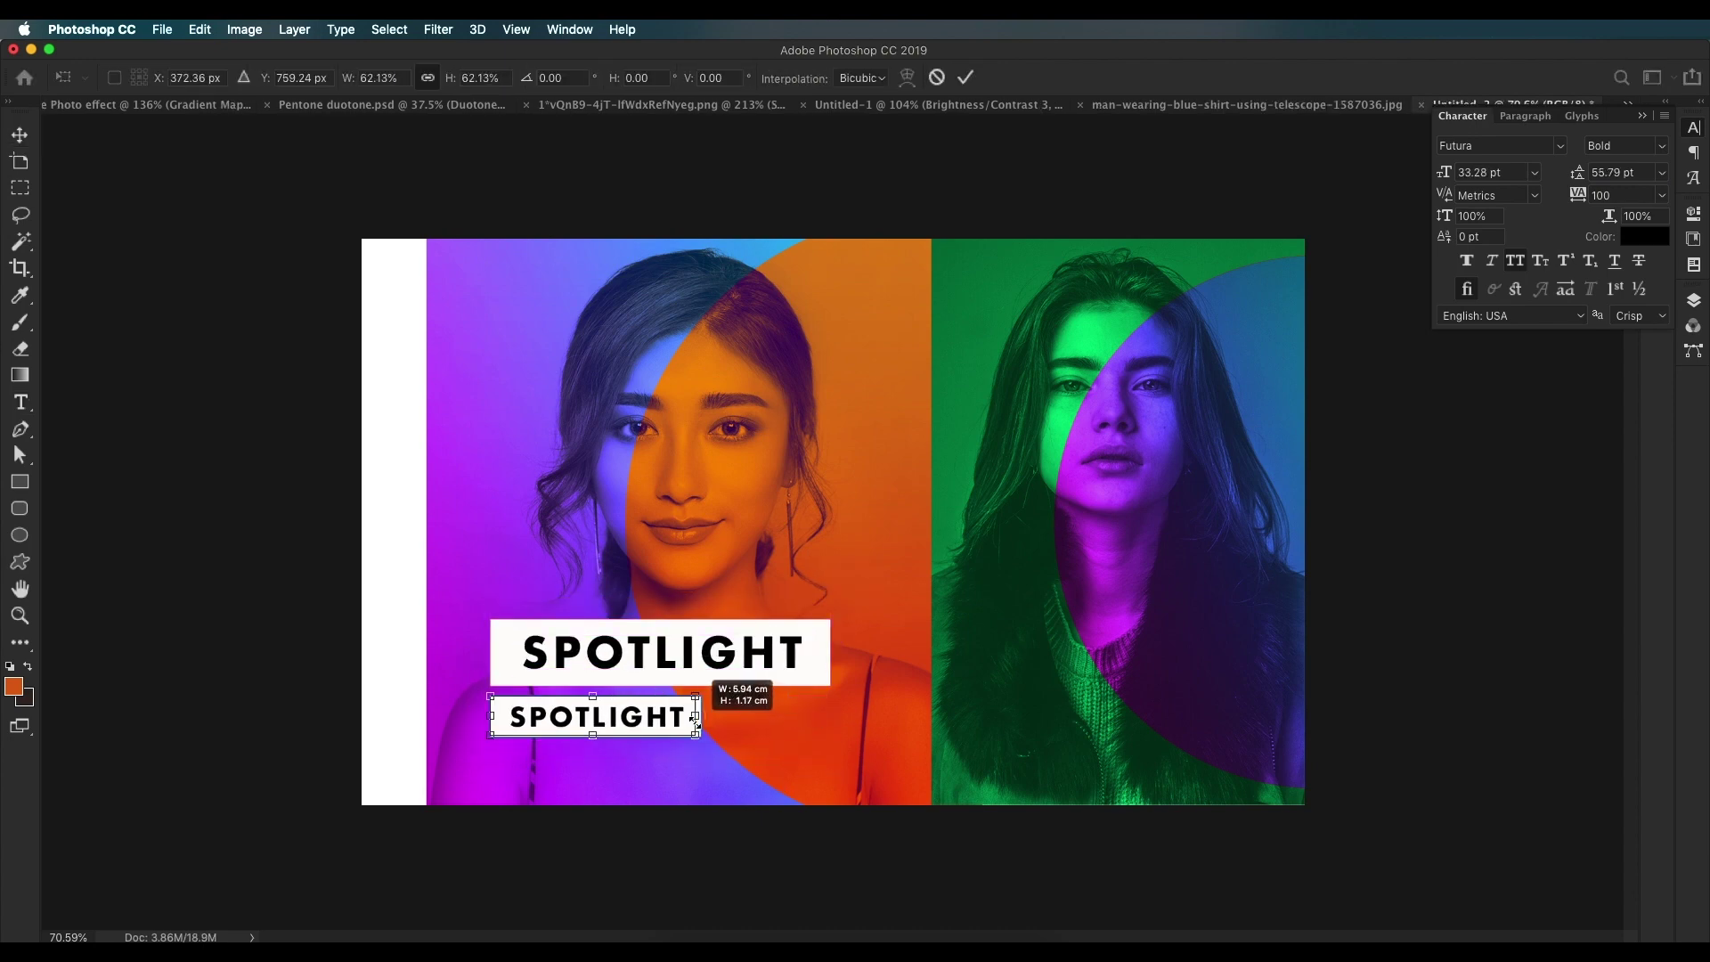
key(Return)
Step: Replace the text in the smaller title box with FESTIVAL
double_click(617, 718)
text(FESTI)
click(963, 78)
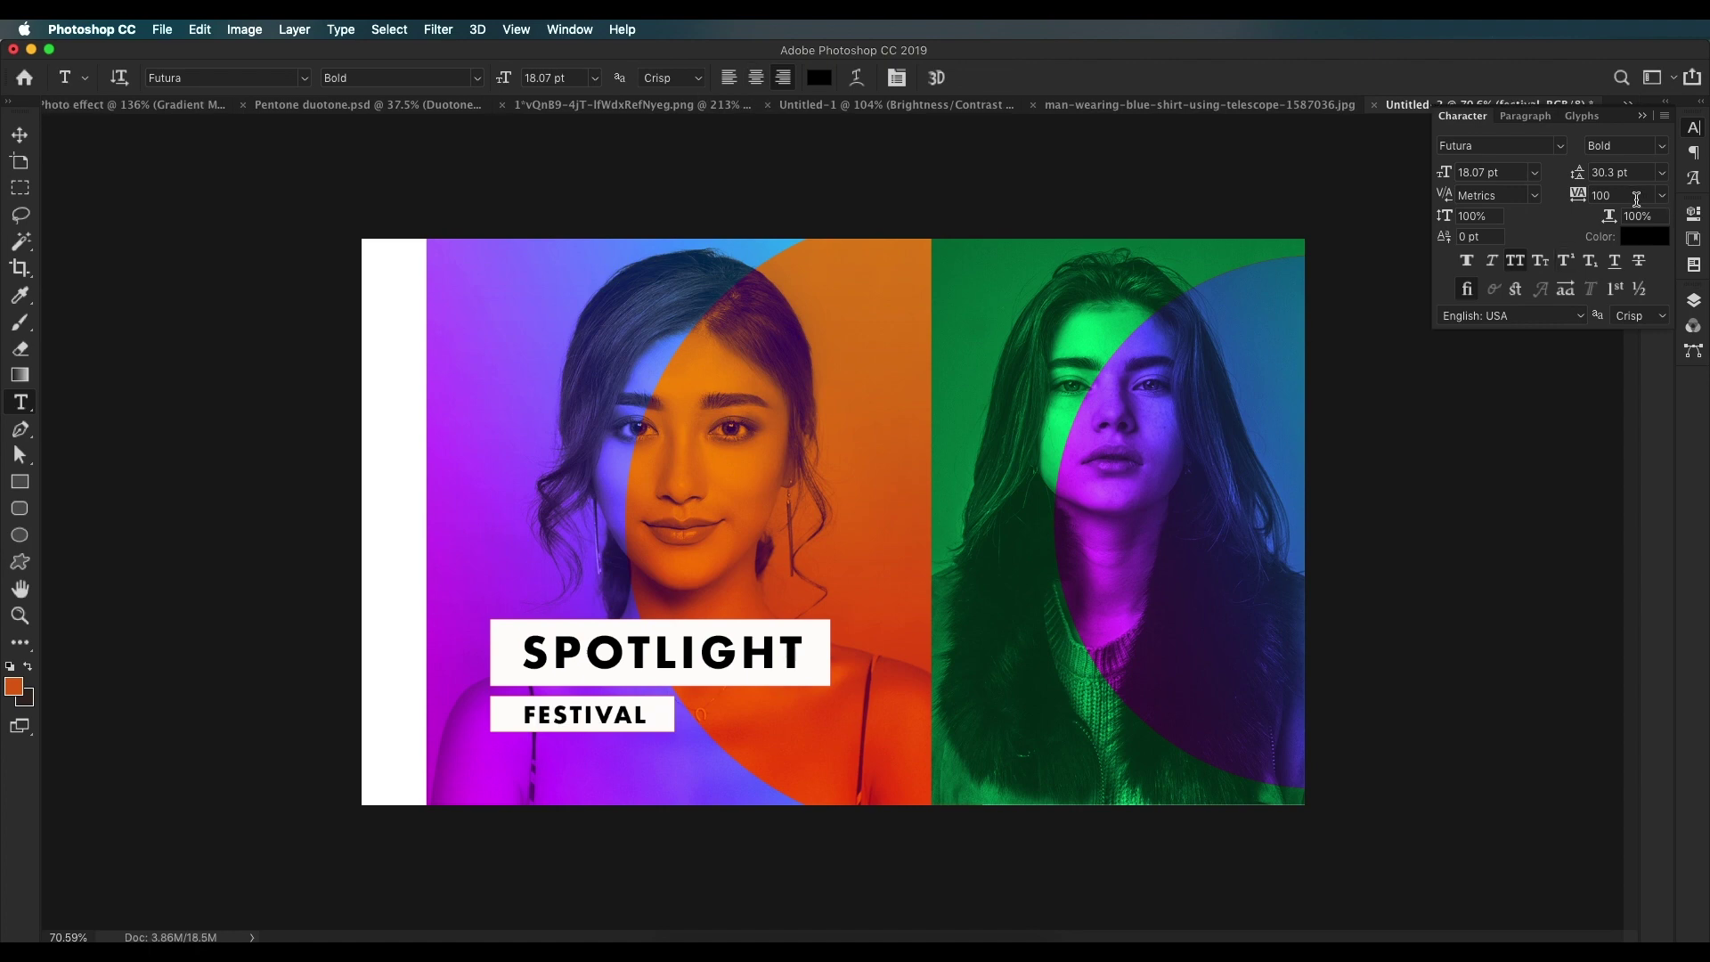
Step: Reposition the FESTIVAL text, widen its tracking to 200, and scale it to 16.16 pt to fit its white box
click(19, 135)
drag(636, 713, 654, 714)
key(super+t)
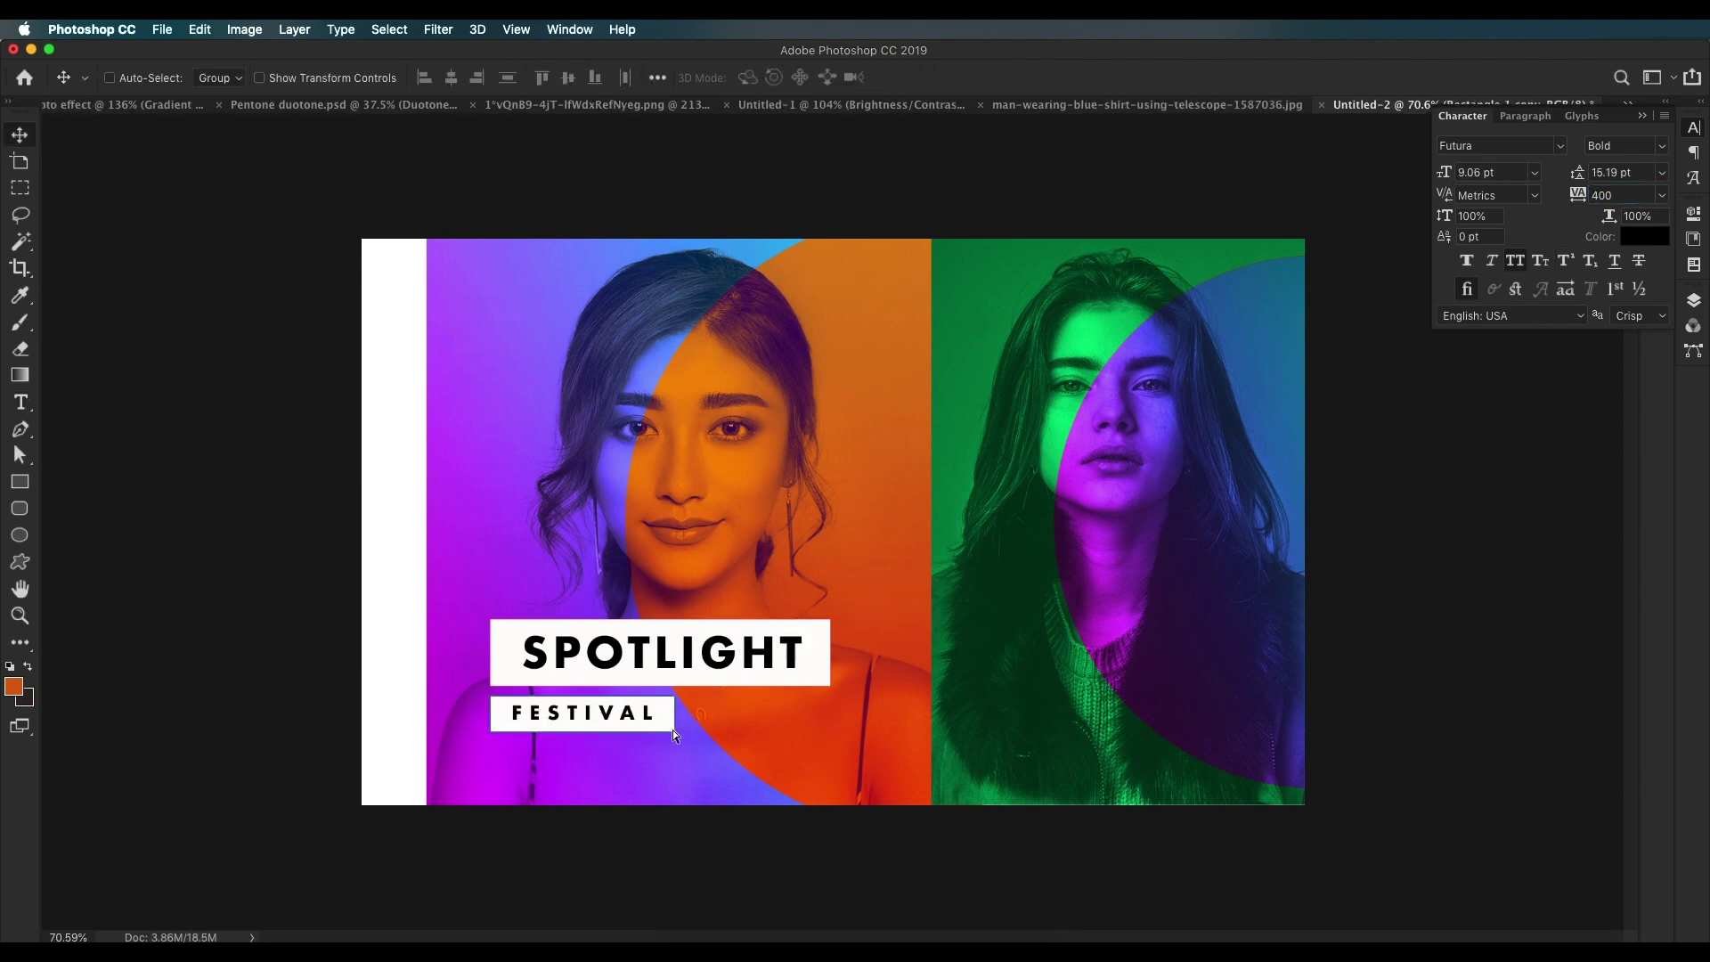
key(super+t)
drag(674, 730, 663, 727)
key(Return)
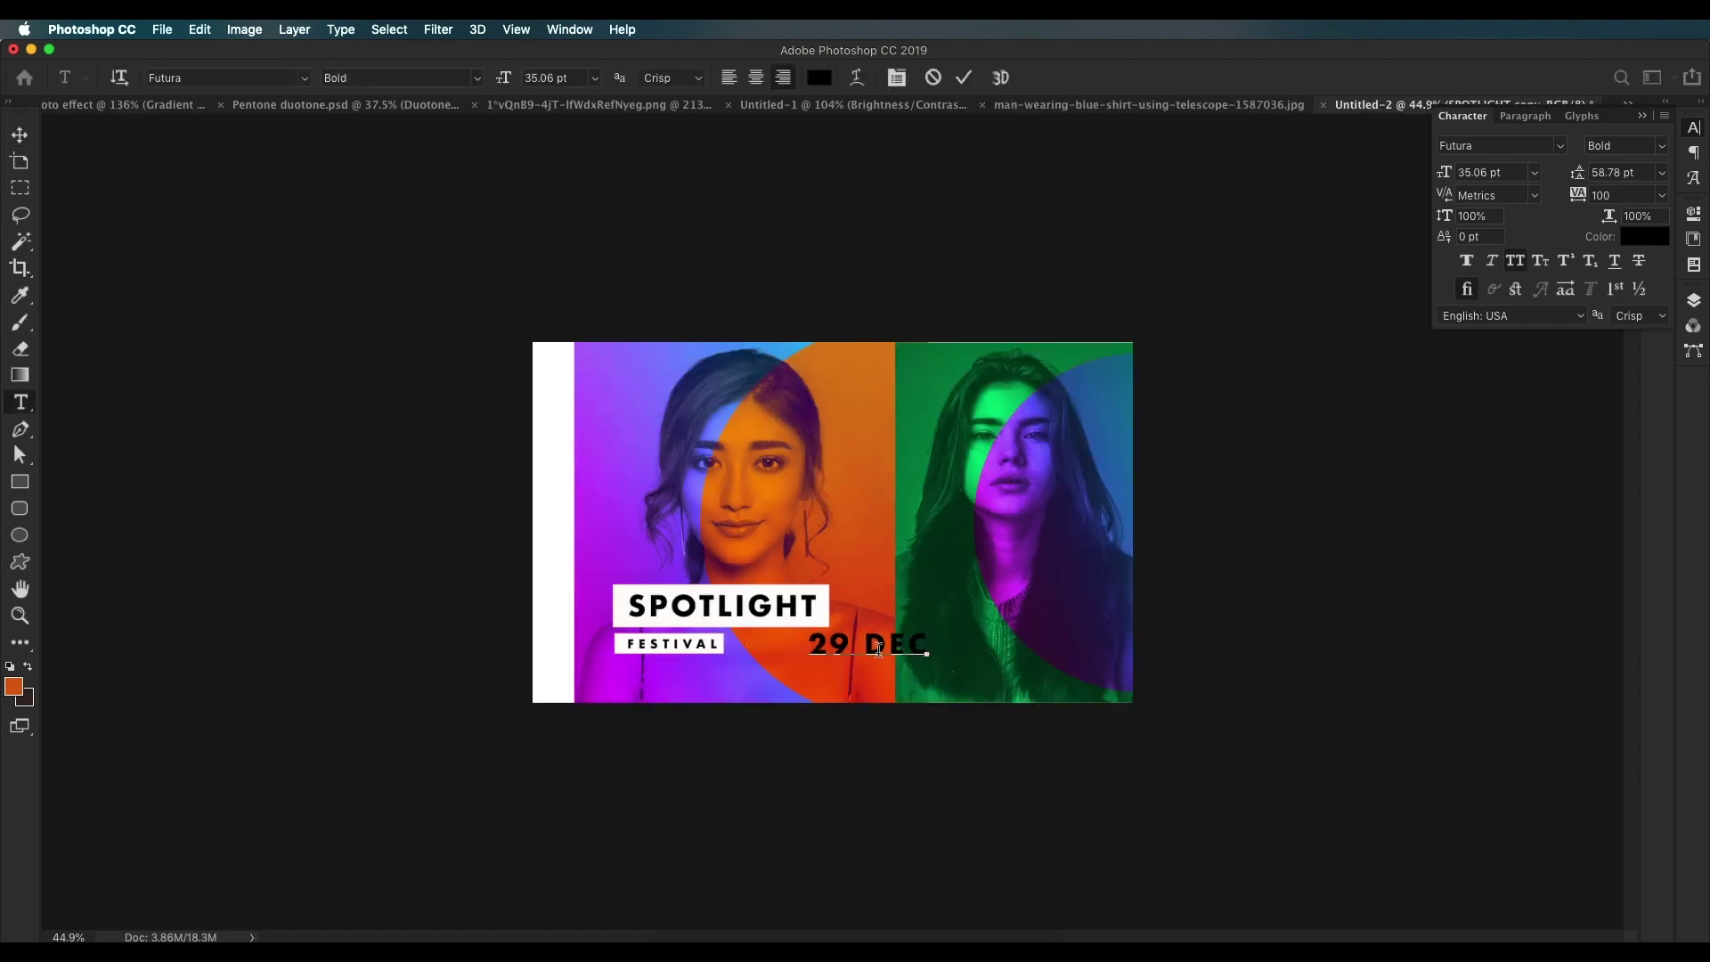
Step: Style the 29 DEC date in white with a lighter Futura weight beside FESTIVAL, and scale the whole title group to about 109%
click(400, 78)
click(383, 96)
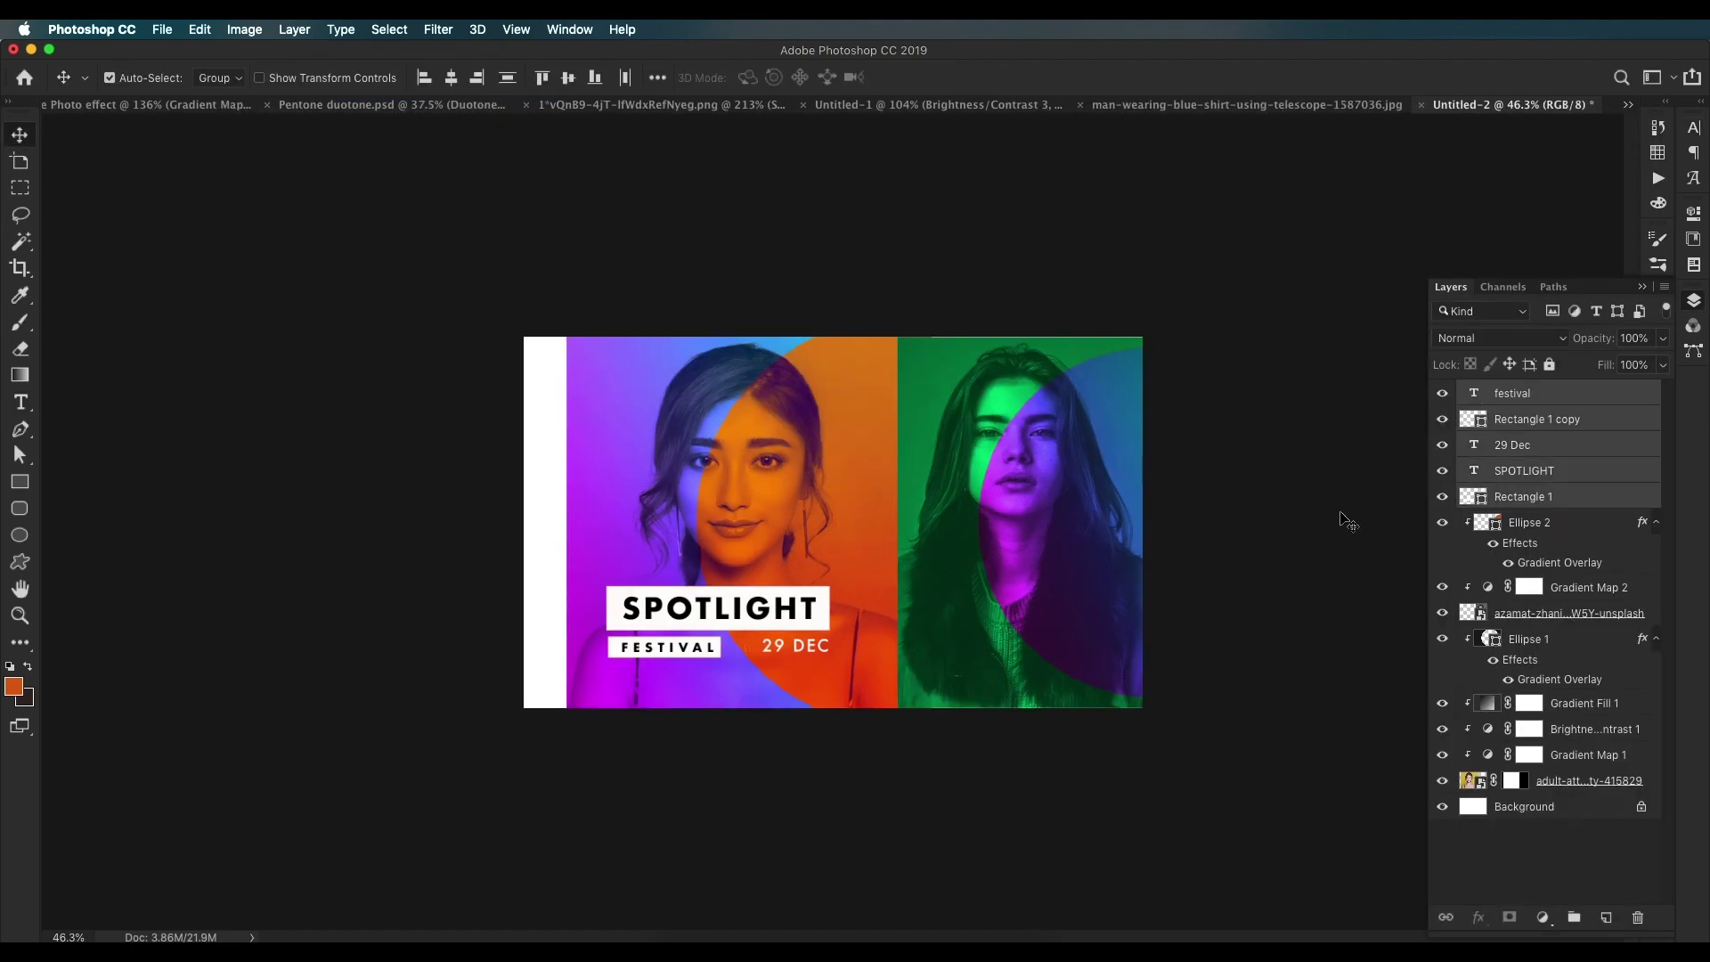
drag(791, 612, 864, 588)
key(super+t)
drag(830, 608, 823, 610)
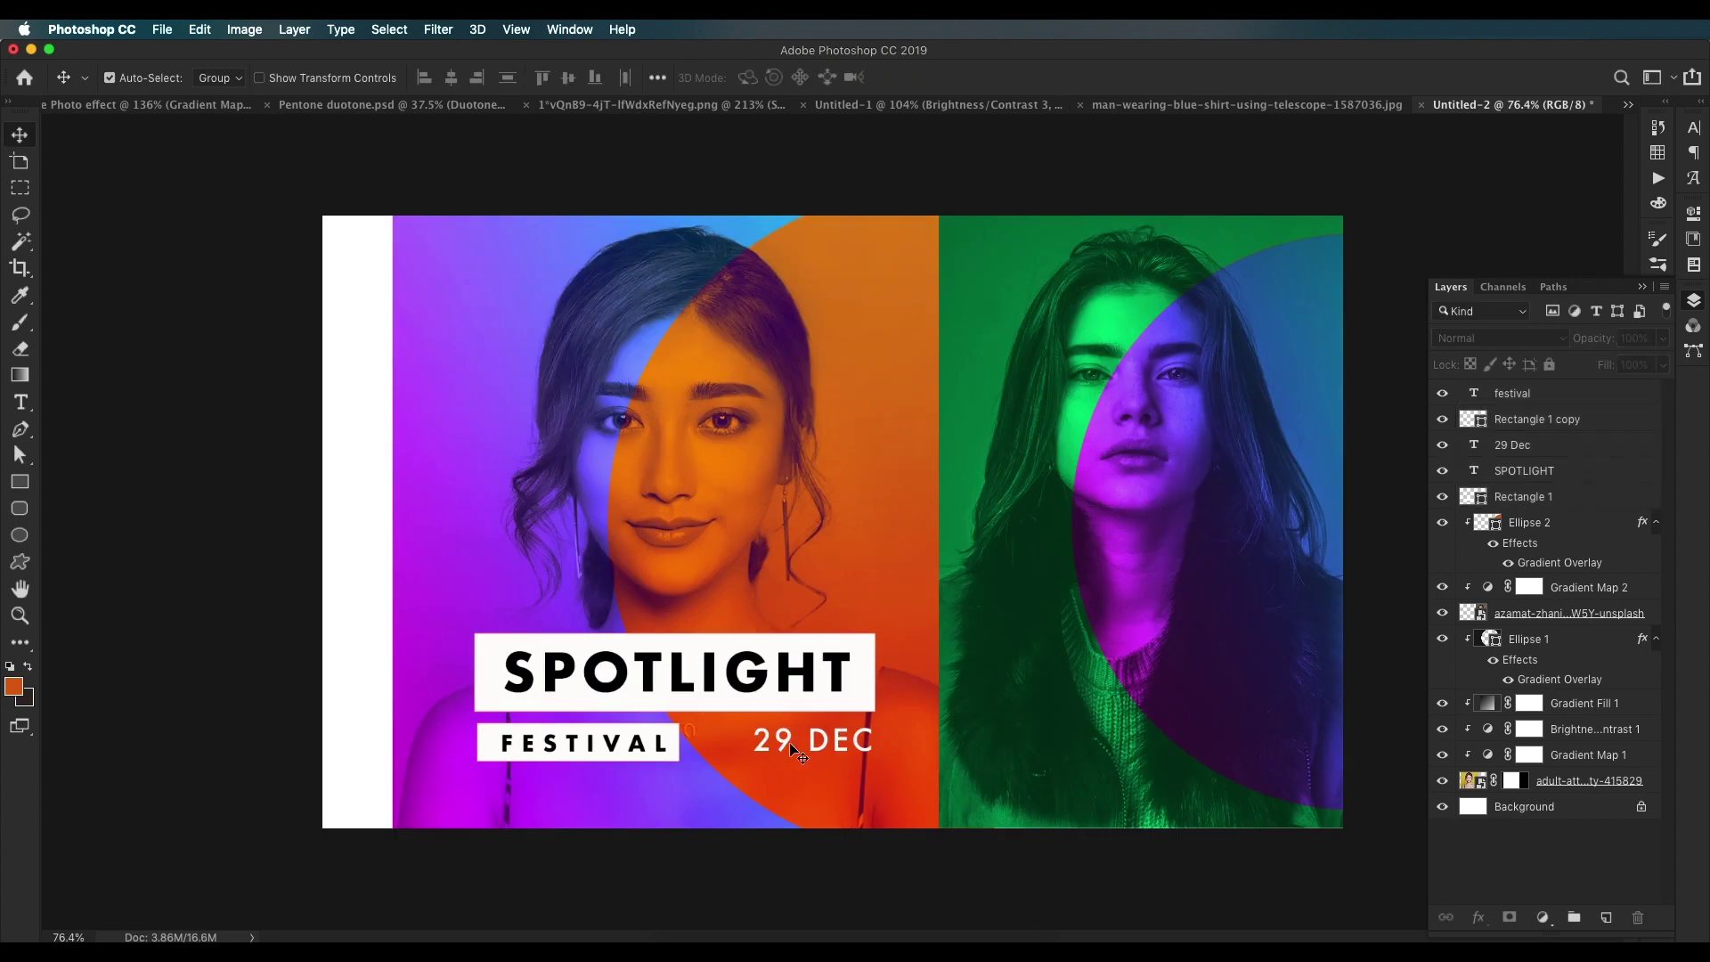
Step: Duplicate the FESTIVAL text onto the orange area beside the first portrait's face and rotate the copy to read vertically upwards
double_click(1474, 392)
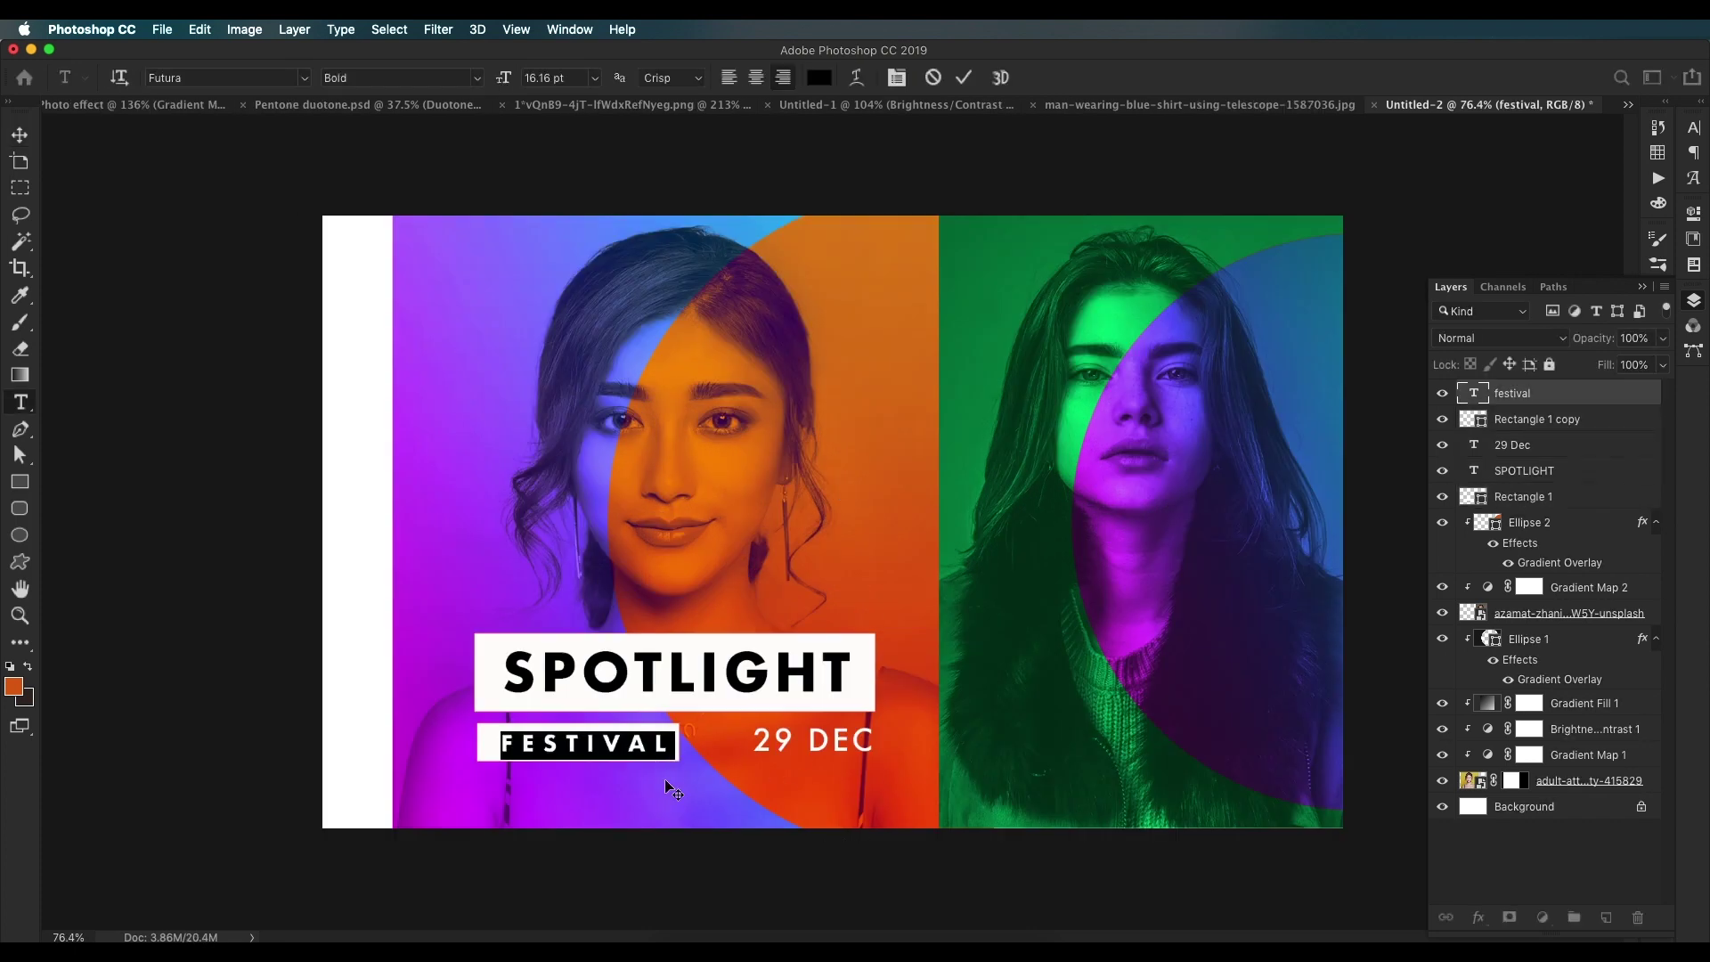
click(20, 134)
drag(656, 749, 842, 366)
key(super+t)
drag(855, 461, 879, 472)
key(Return)
Step: Change the vertical text's color to white, ffffff
key(t)
click(820, 77)
click(407, 255)
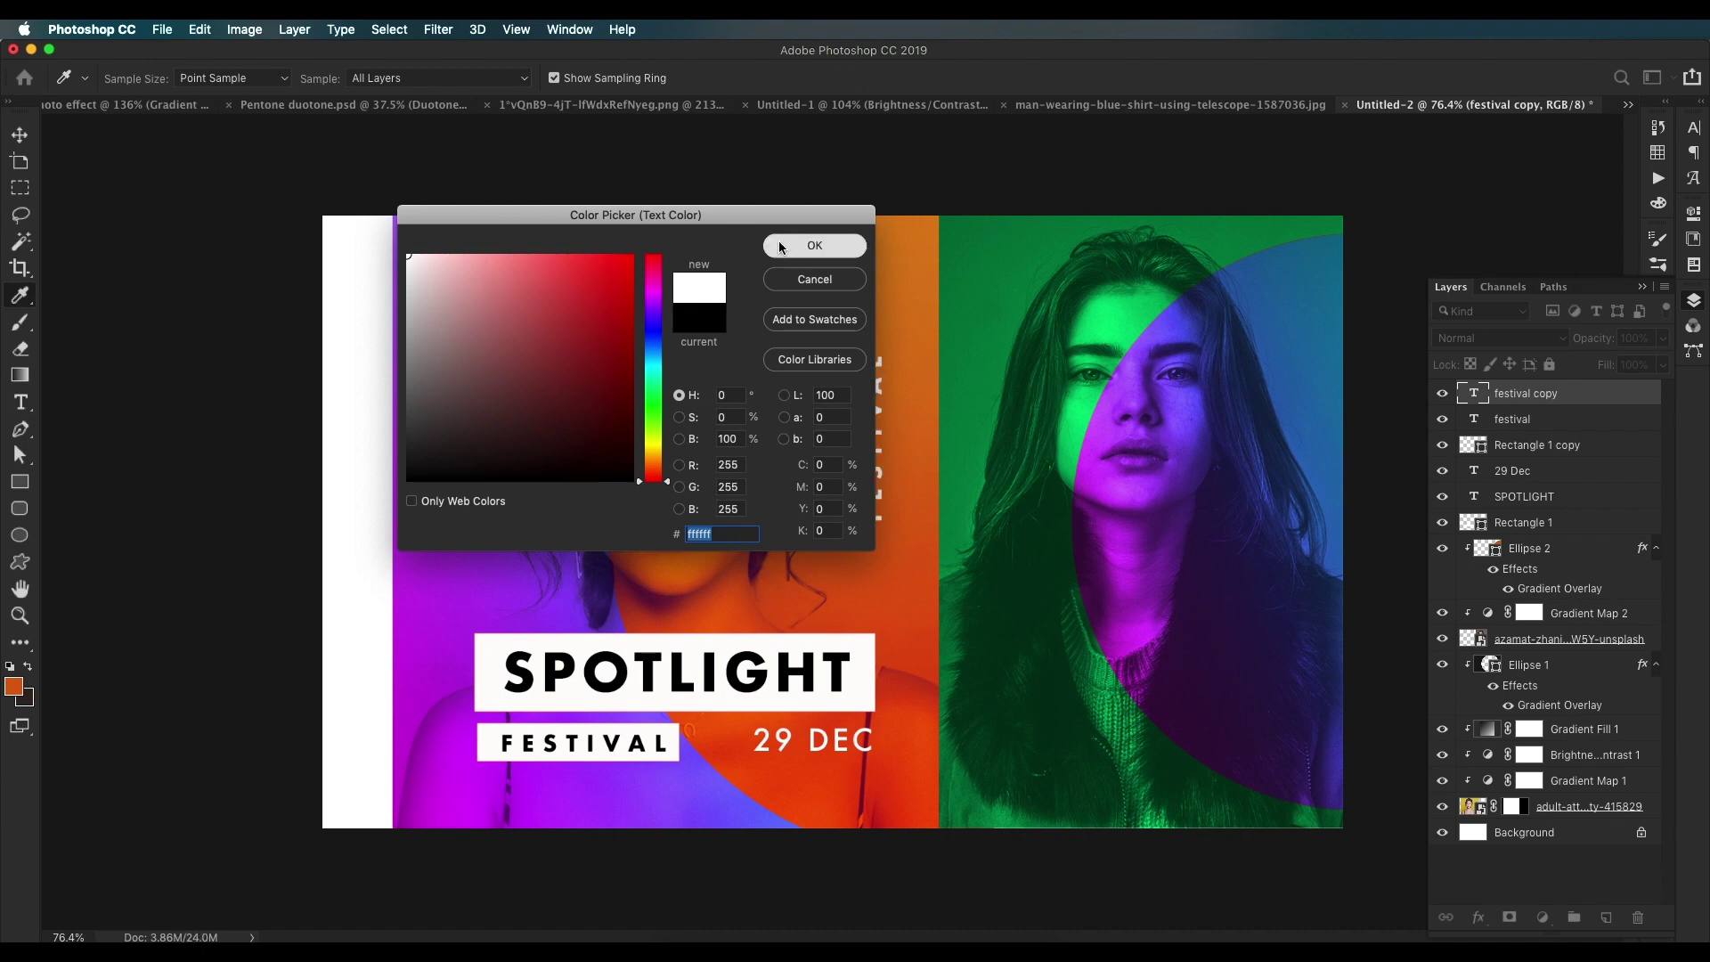
click(814, 246)
Step: Replace the vertical text with DUOTONE and set its font size to 9 pt
double_click(876, 445)
text(DUOTONE)
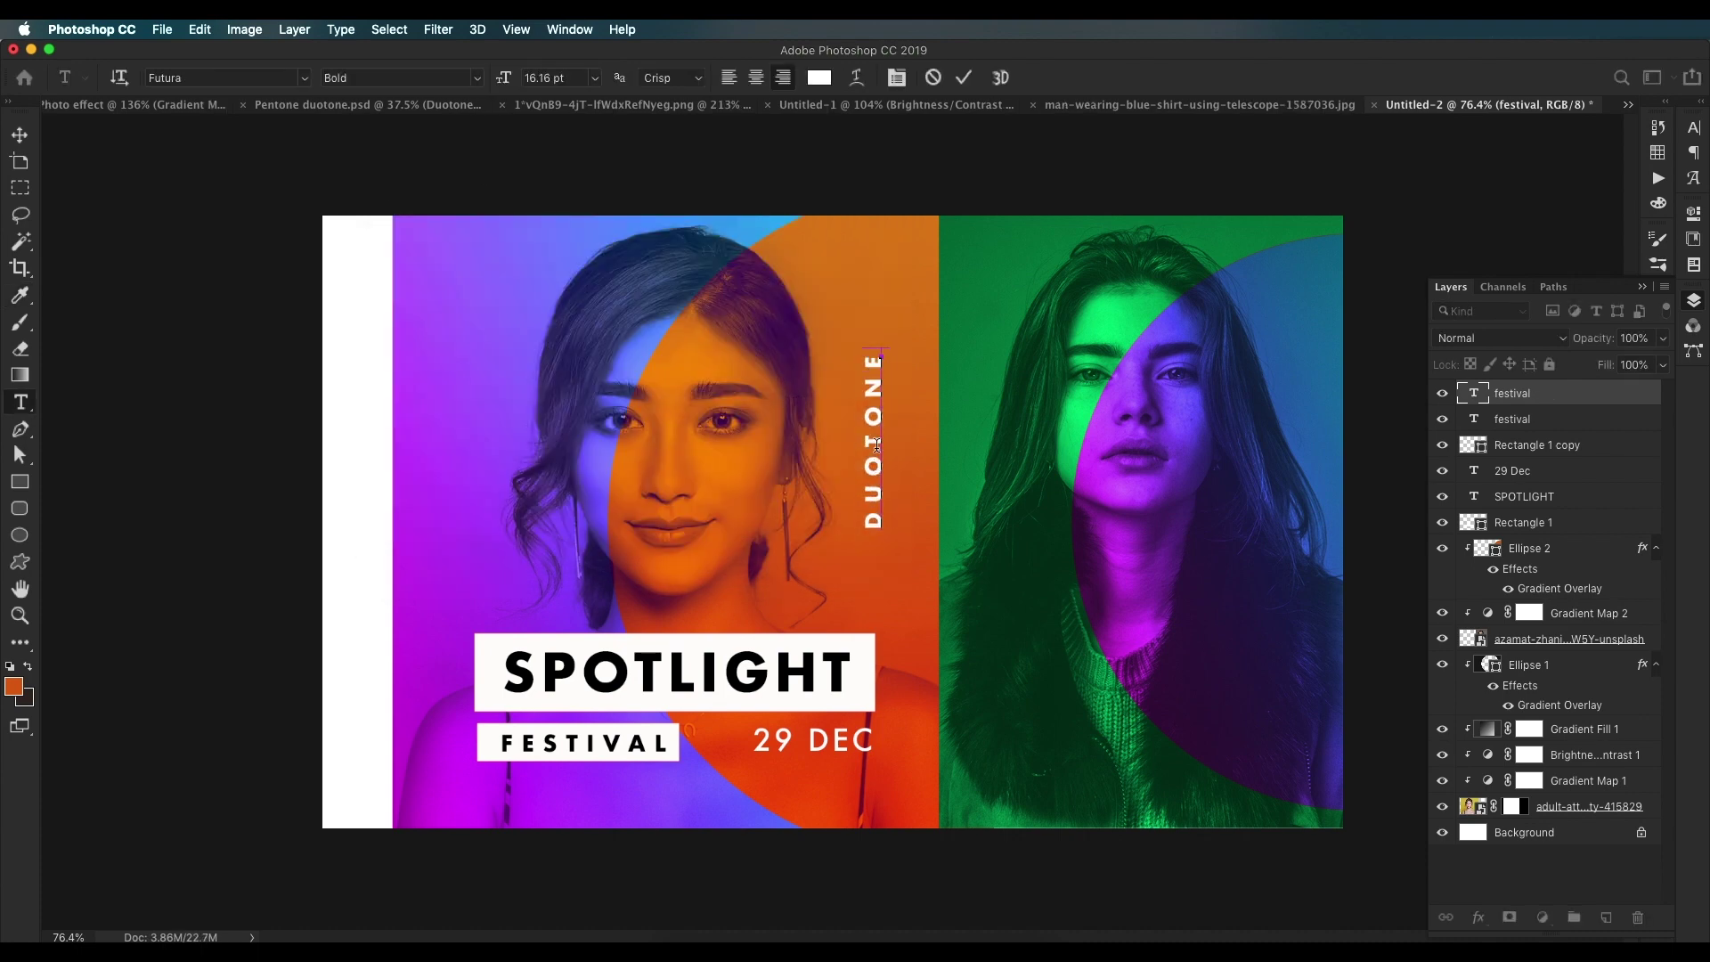
key(super+Return)
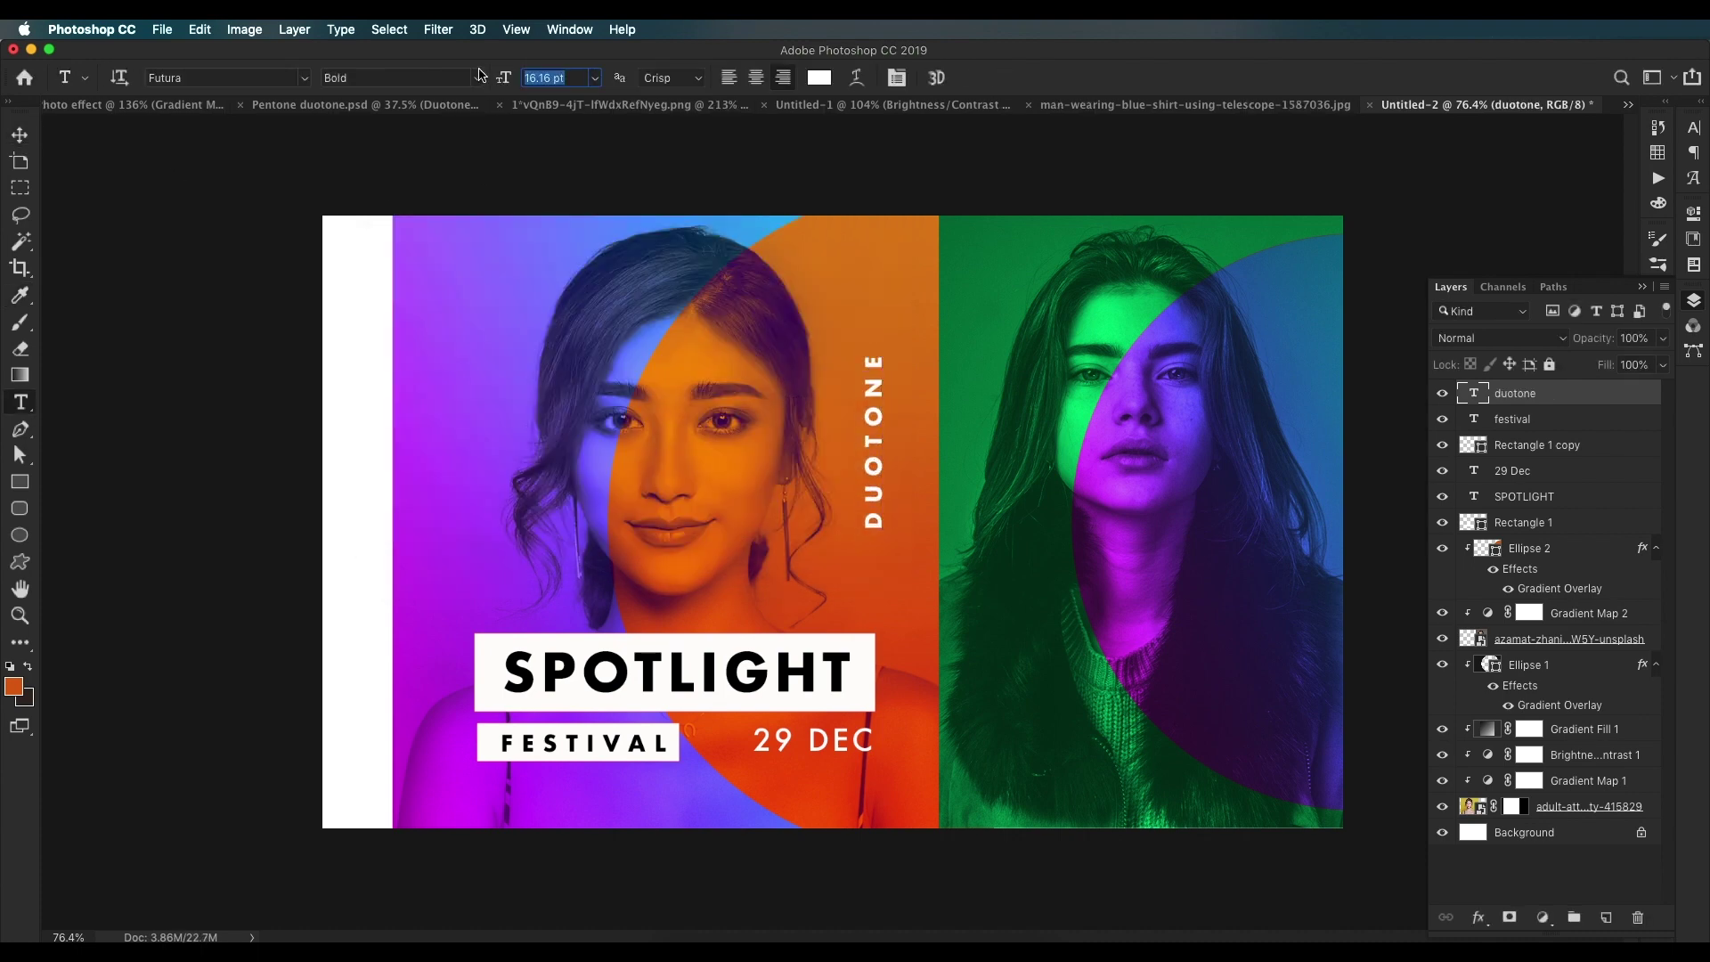
click(535, 77)
text(9)
Step: Duplicate the vertical DUOTONE text onto the second portrait's outer edge and change the copy to EFFECTS
click(20, 135)
drag(876, 445, 1308, 443)
key(t)
click(1692, 127)
key(v)
double_click(1310, 431)
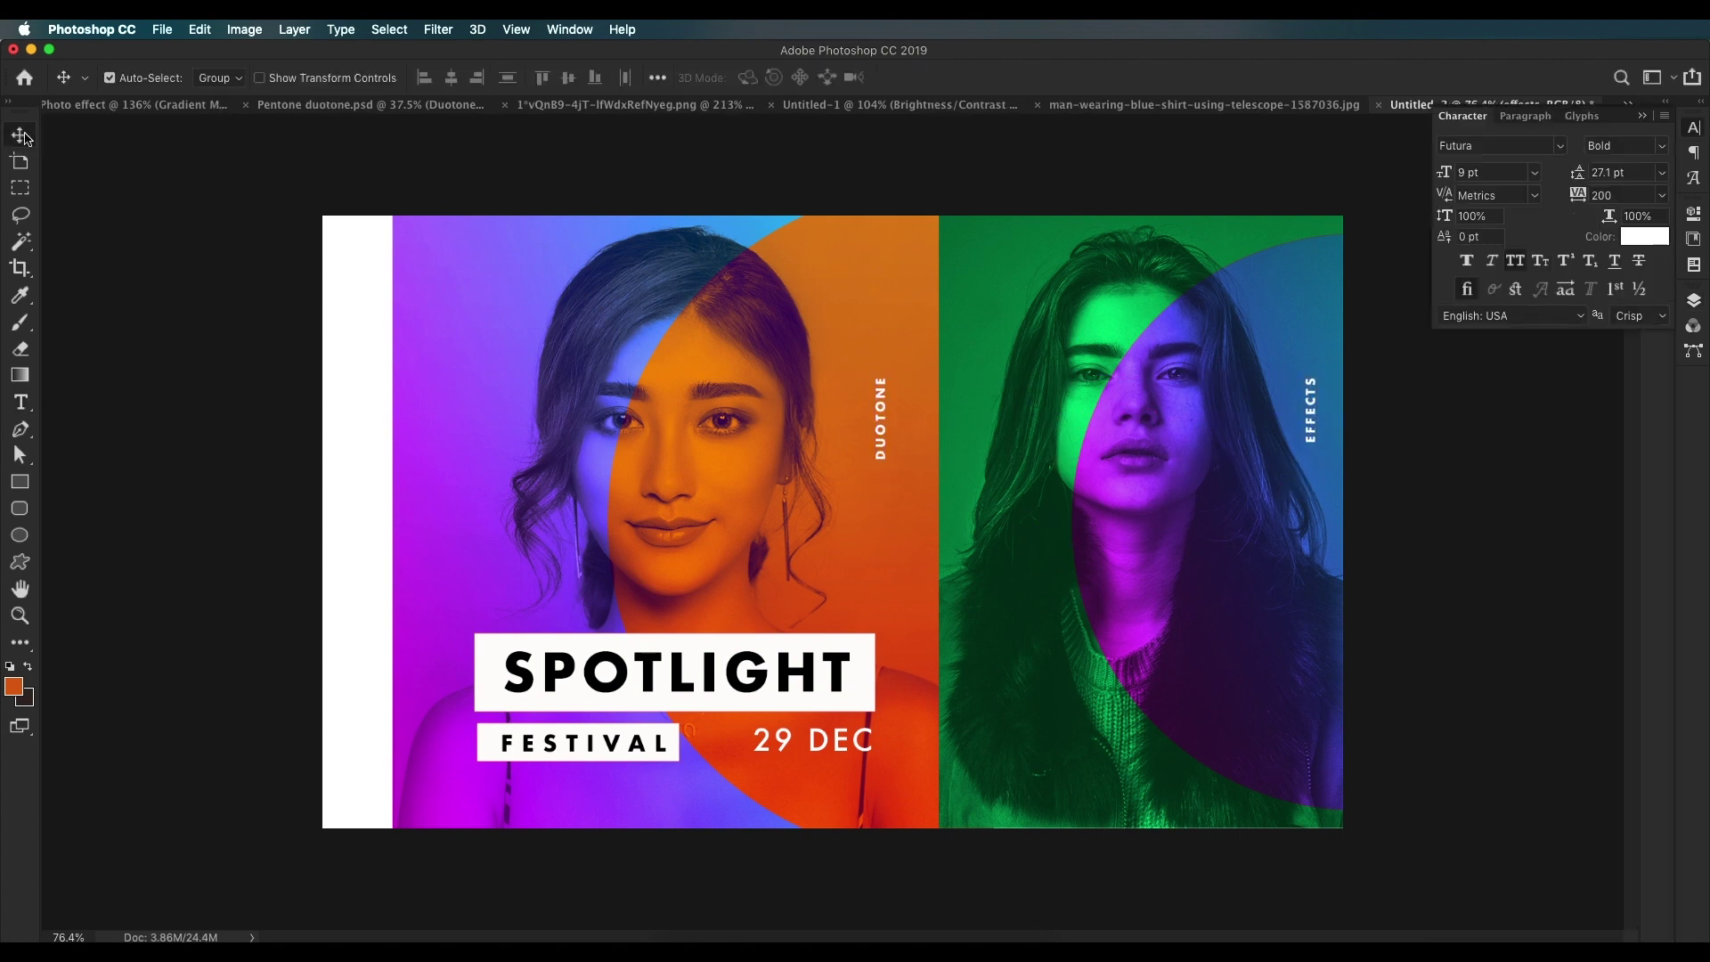
click(20, 134)
Step: Shift both portraits together with their titles to the left to narrow the white margin beside the first portrait
scroll(1005, 457, up, 1)
click(1693, 300)
shift+click(1588, 833)
drag(988, 591, 945, 591)
Step: Select the second portrait with its gradient map and ellipse, and move them right to leave a gap between the portraits
scroll(1028, 614, down, 4)
drag(1282, 828, 909, 267)
shift+click(1584, 639)
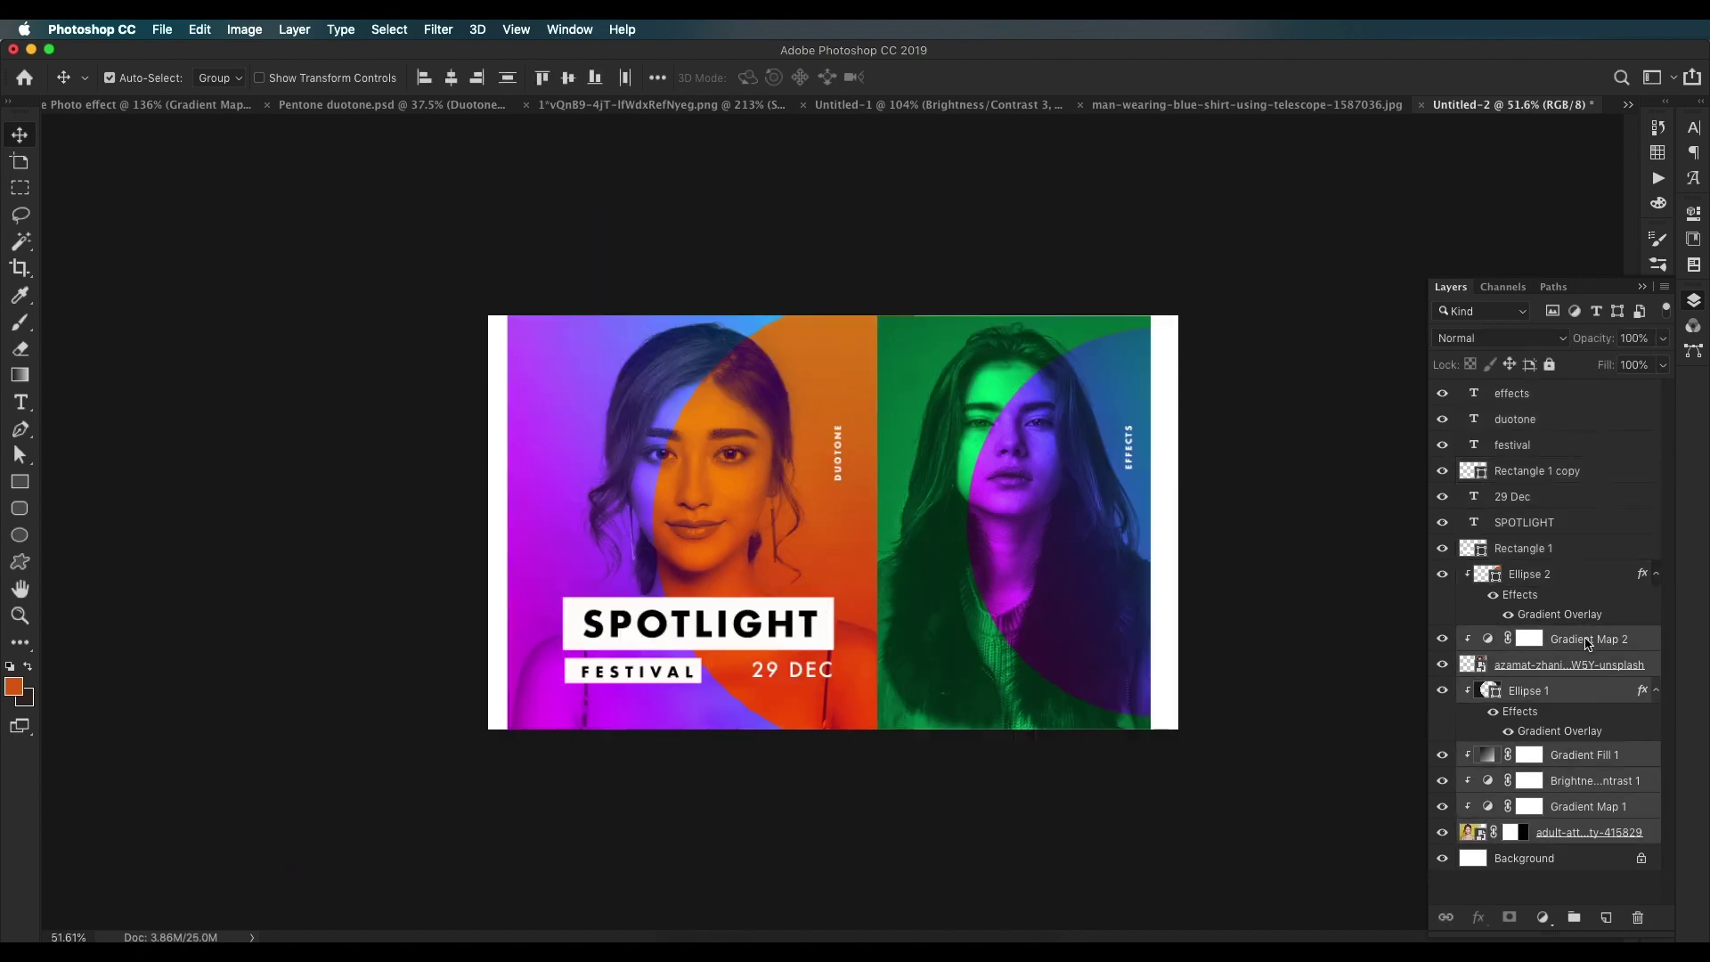
click(1580, 690)
shift+click(1574, 548)
click(1055, 741)
click(1572, 664)
shift+click(1572, 638)
click(1572, 579)
drag(1108, 616, 1141, 616)
key(super+minus)
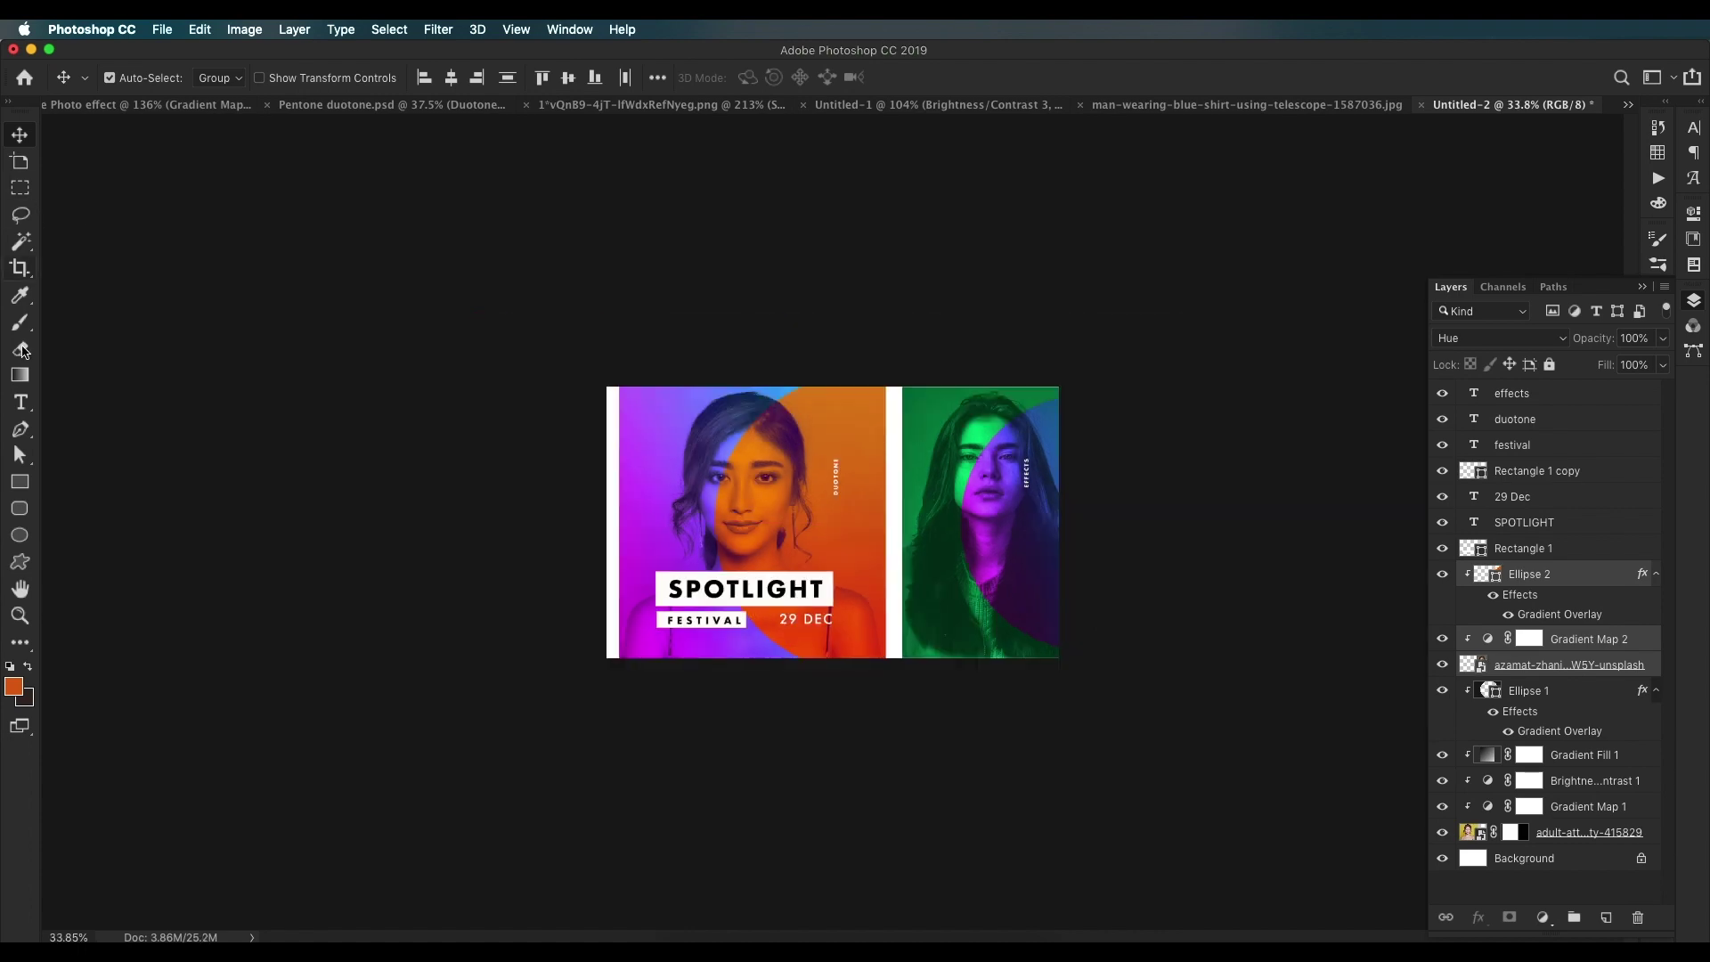
Step: Extend the canvas to the right with the Crop tool to fit the second portrait, and fill the background layer with dark grey
click(22, 268)
drag(1058, 521, 1083, 518)
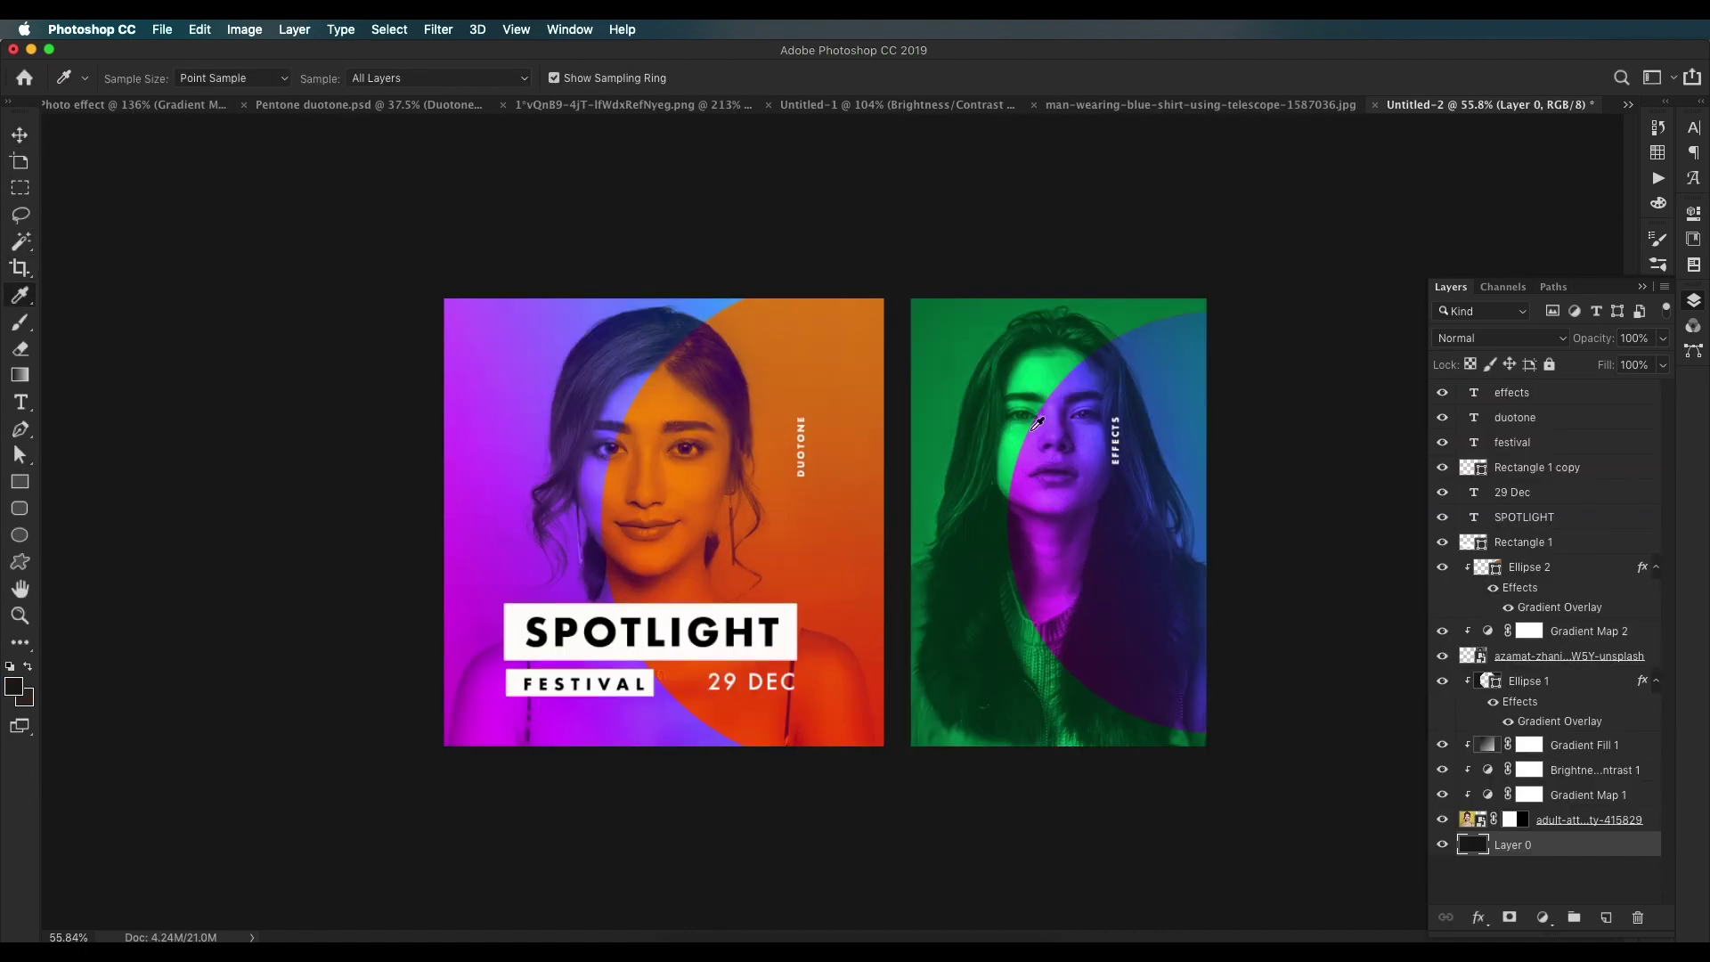
scroll(1031, 431, up, 5)
scroll(892, 495, down, 5)
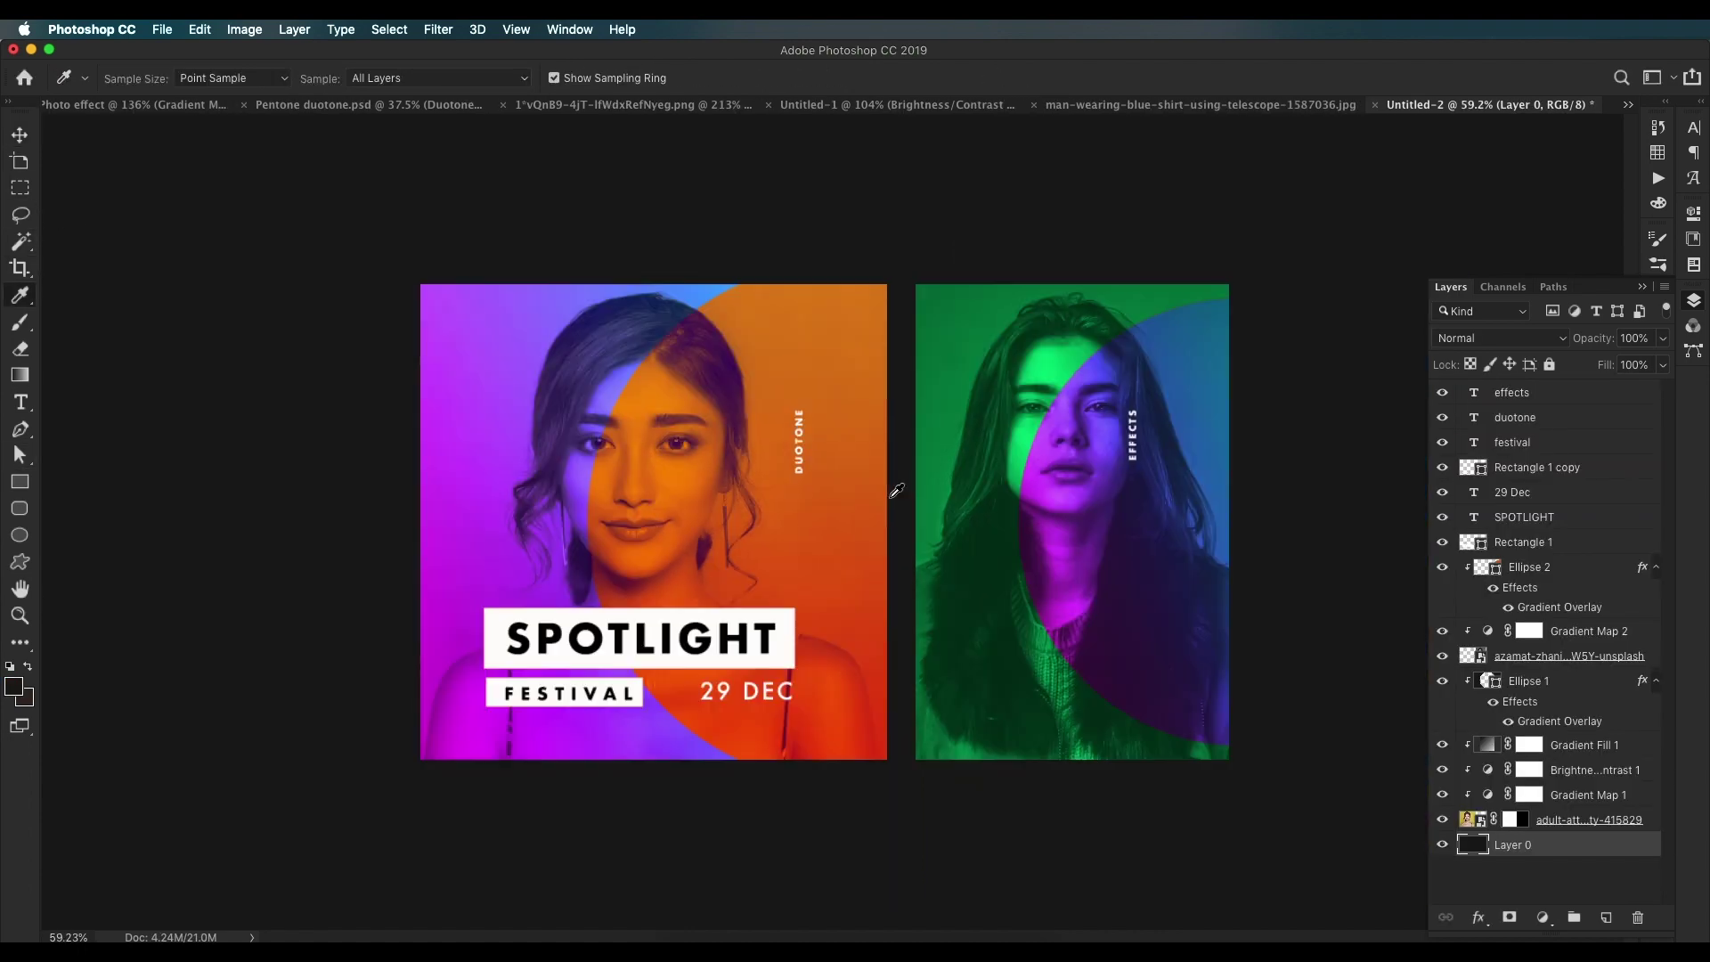
scroll(891, 496, up, 5)
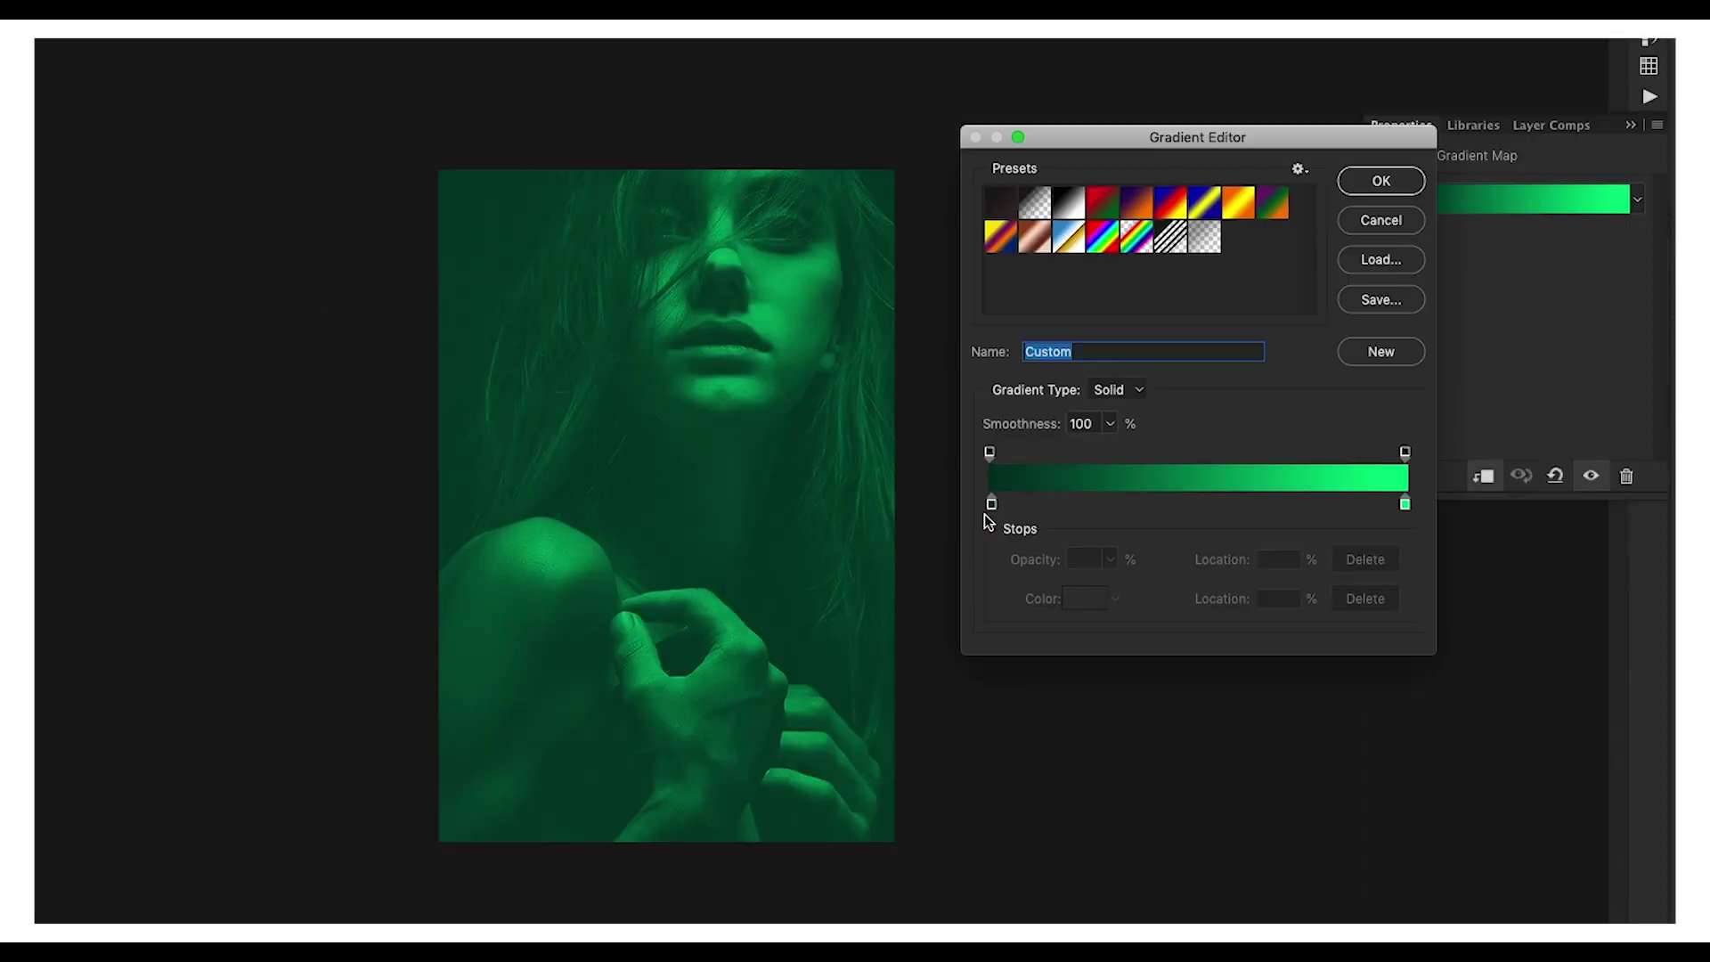
click(1079, 598)
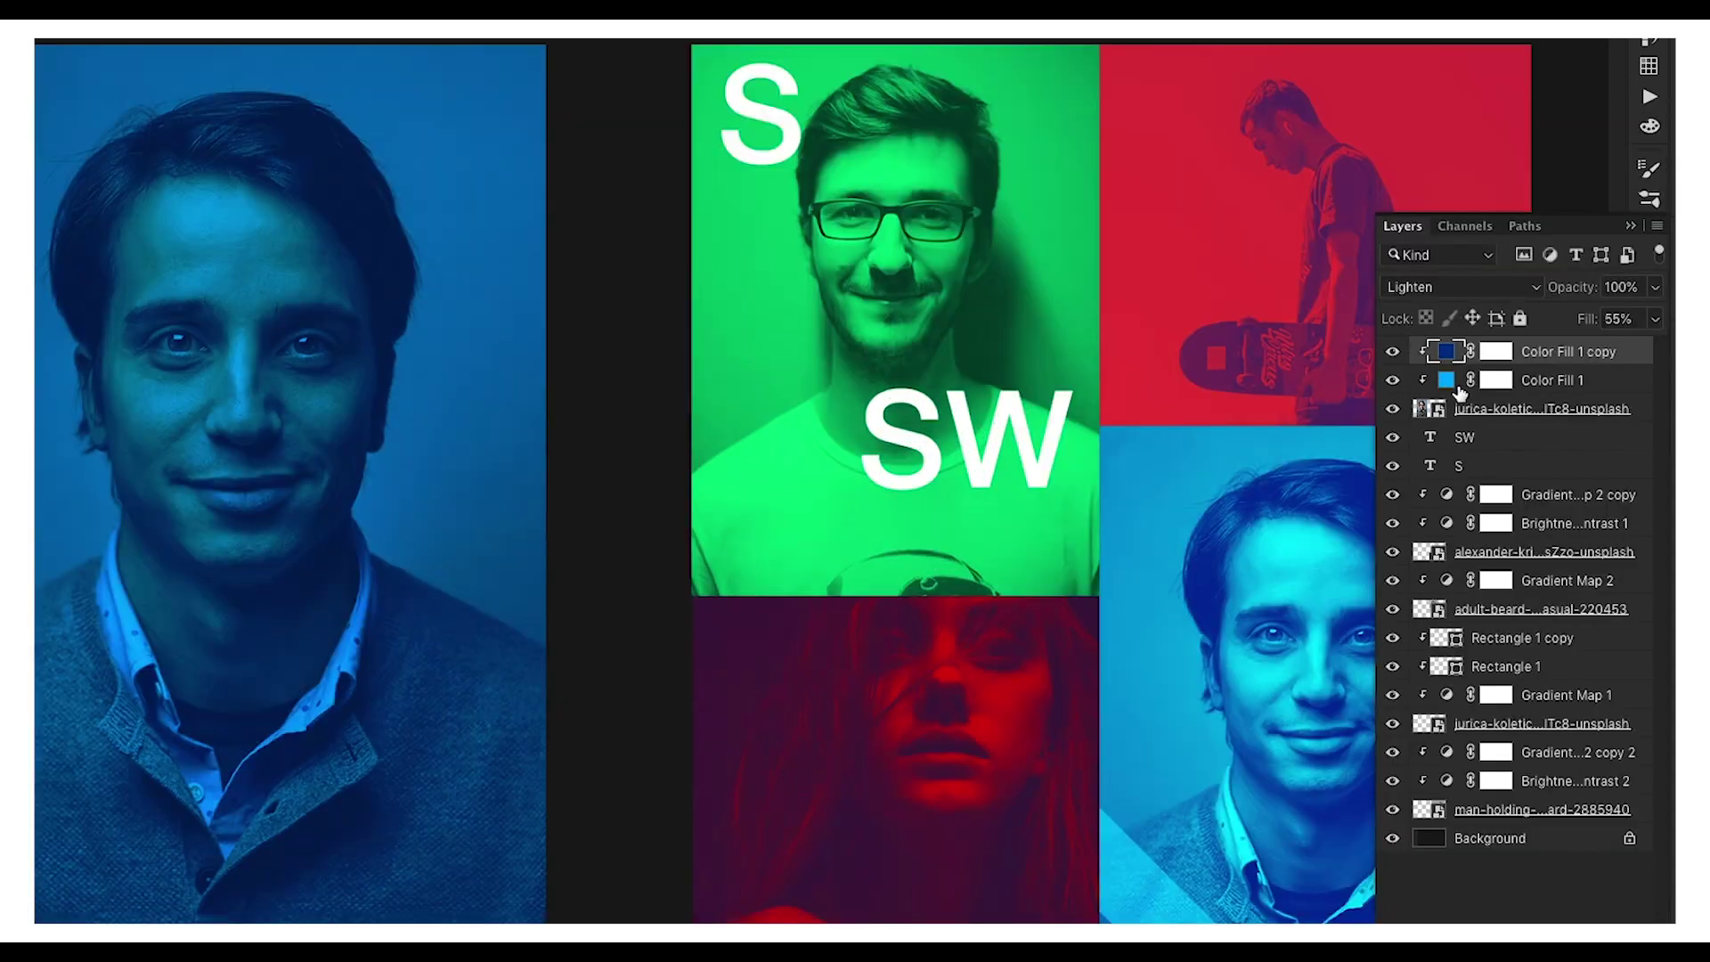
click(306, 132)
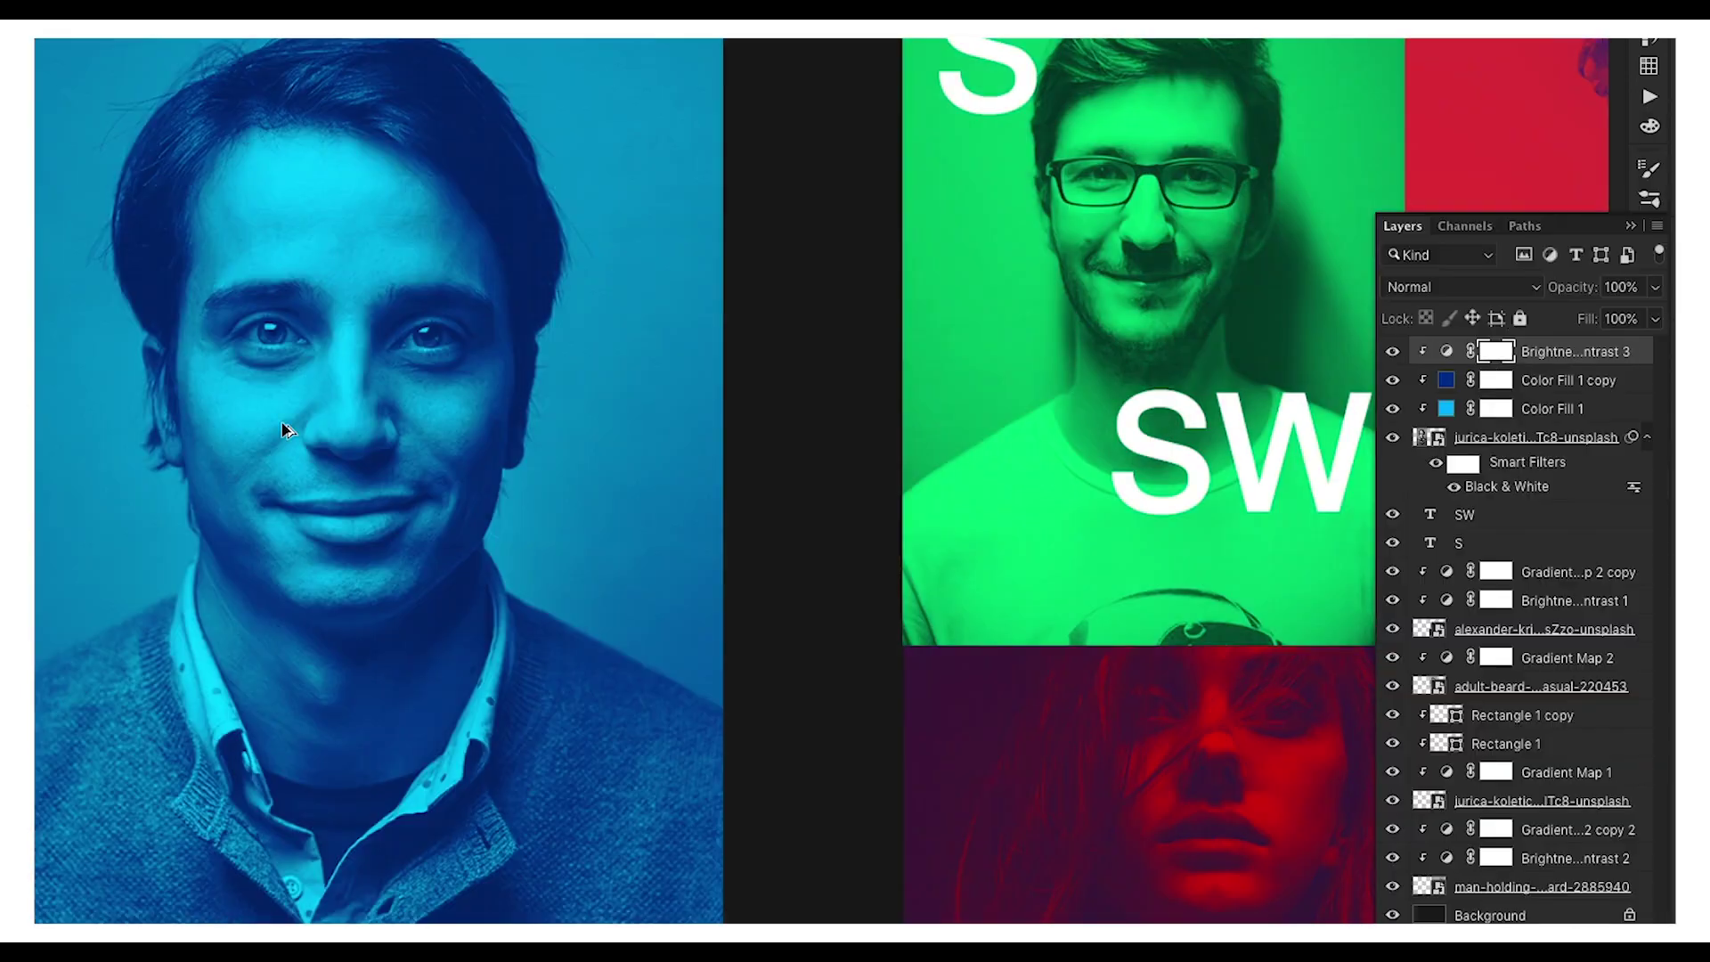
click(403, 79)
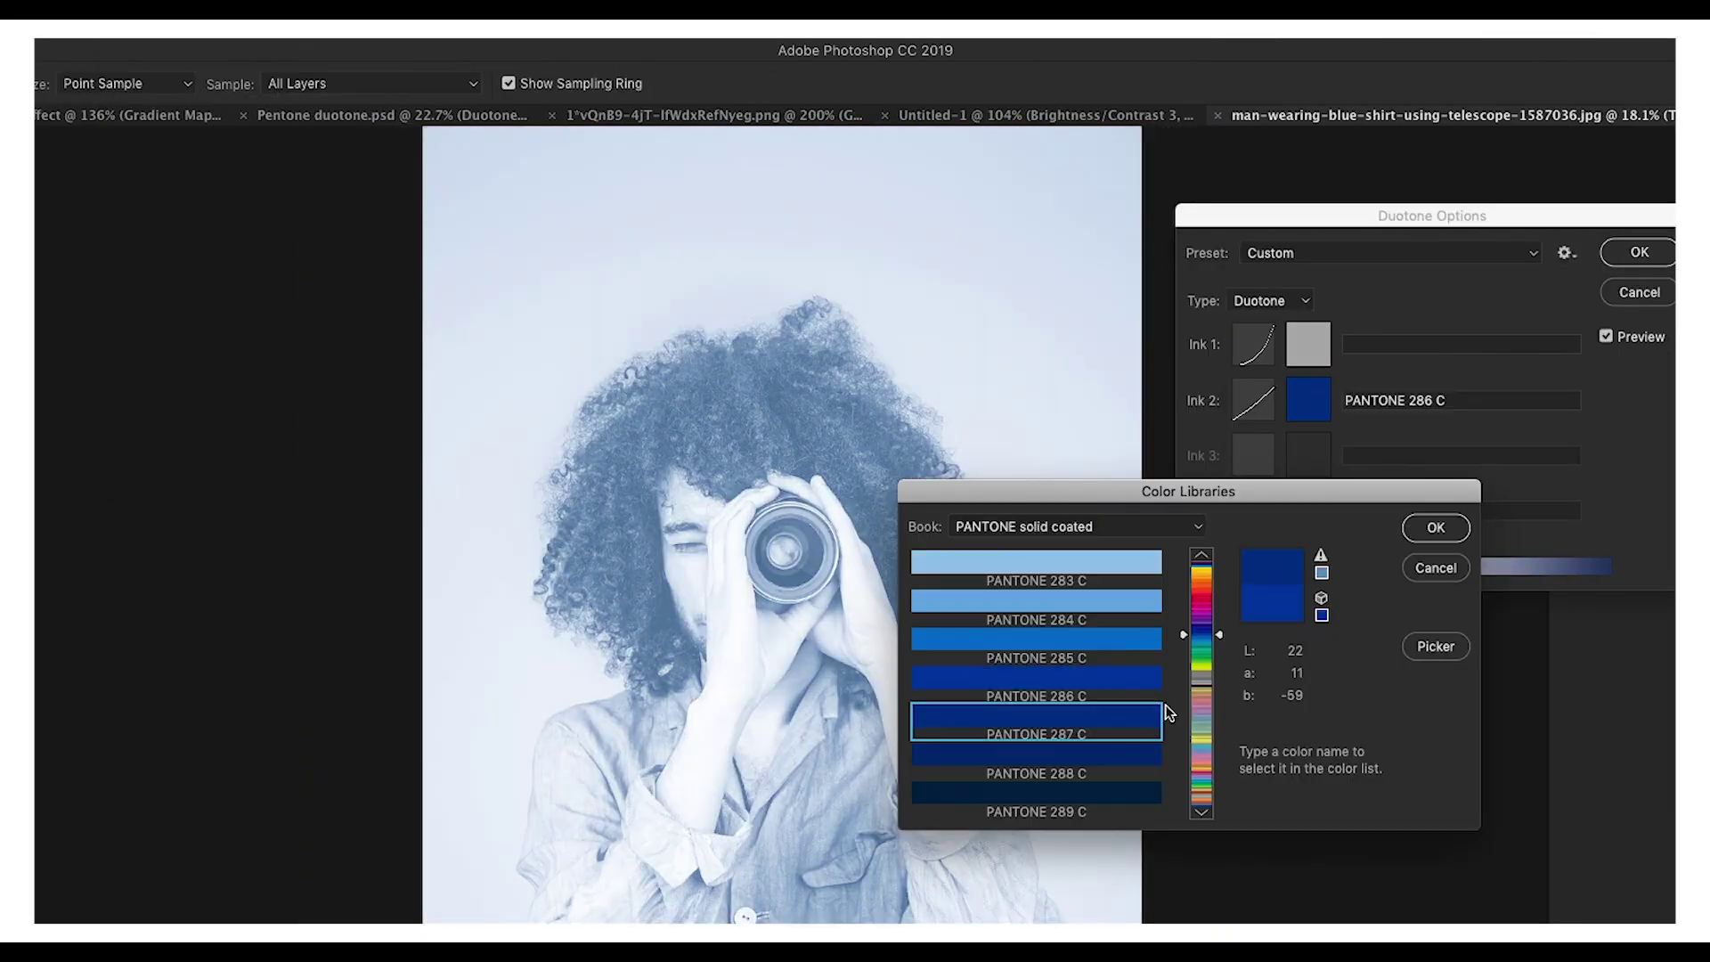
click(1207, 636)
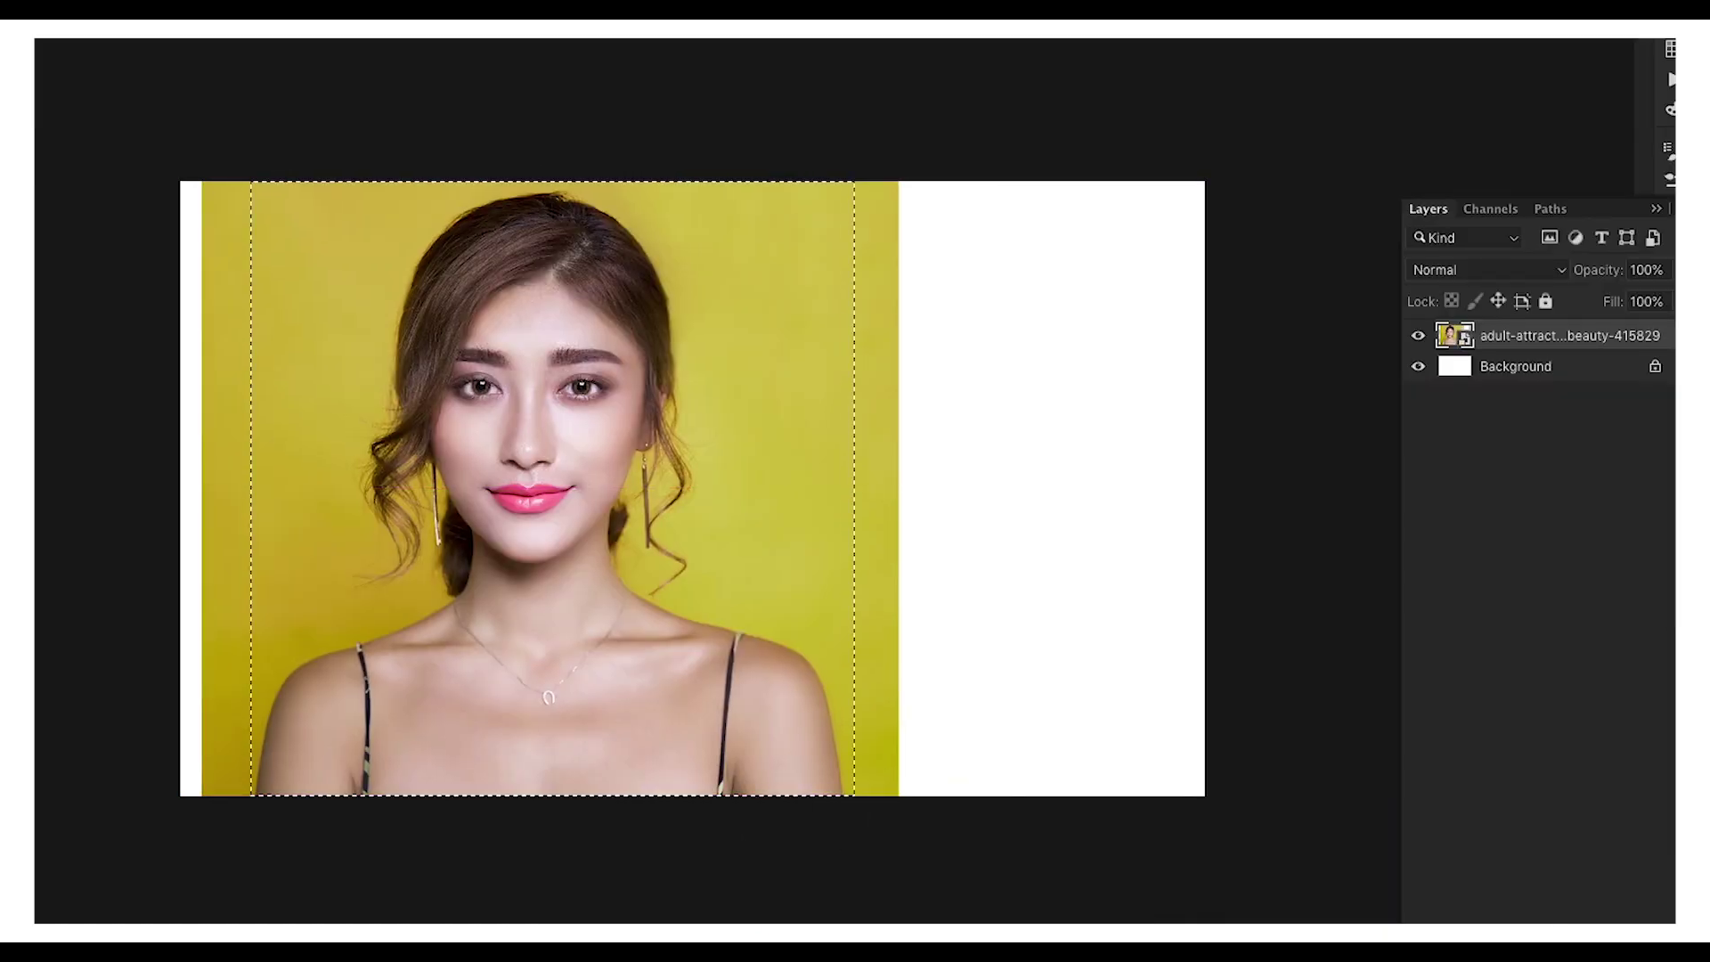